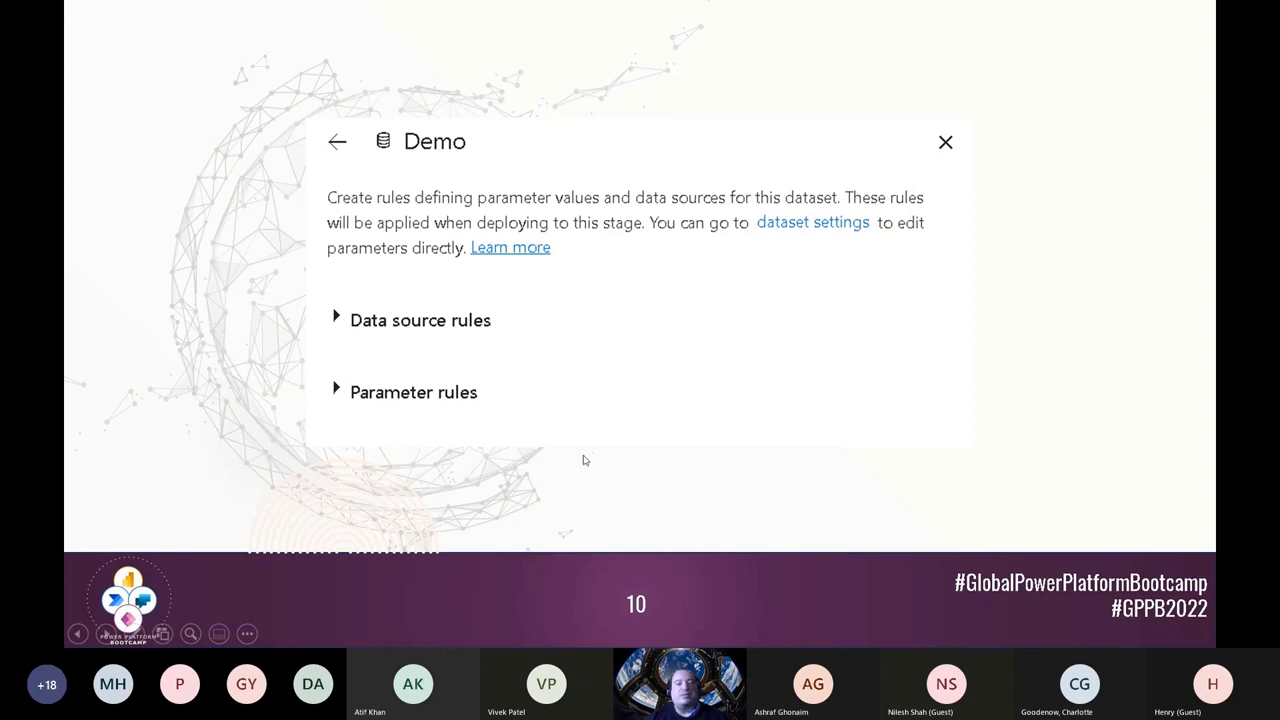
left_click(613, 432)
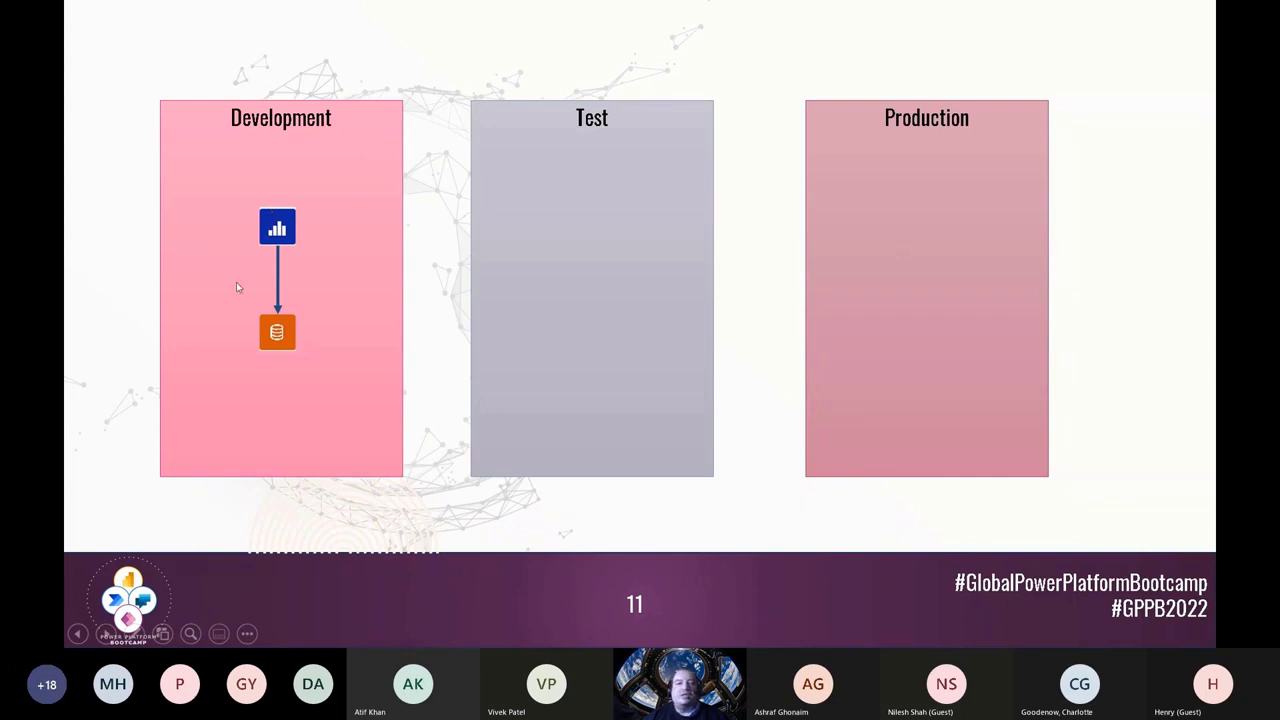
left_click(145, 171)
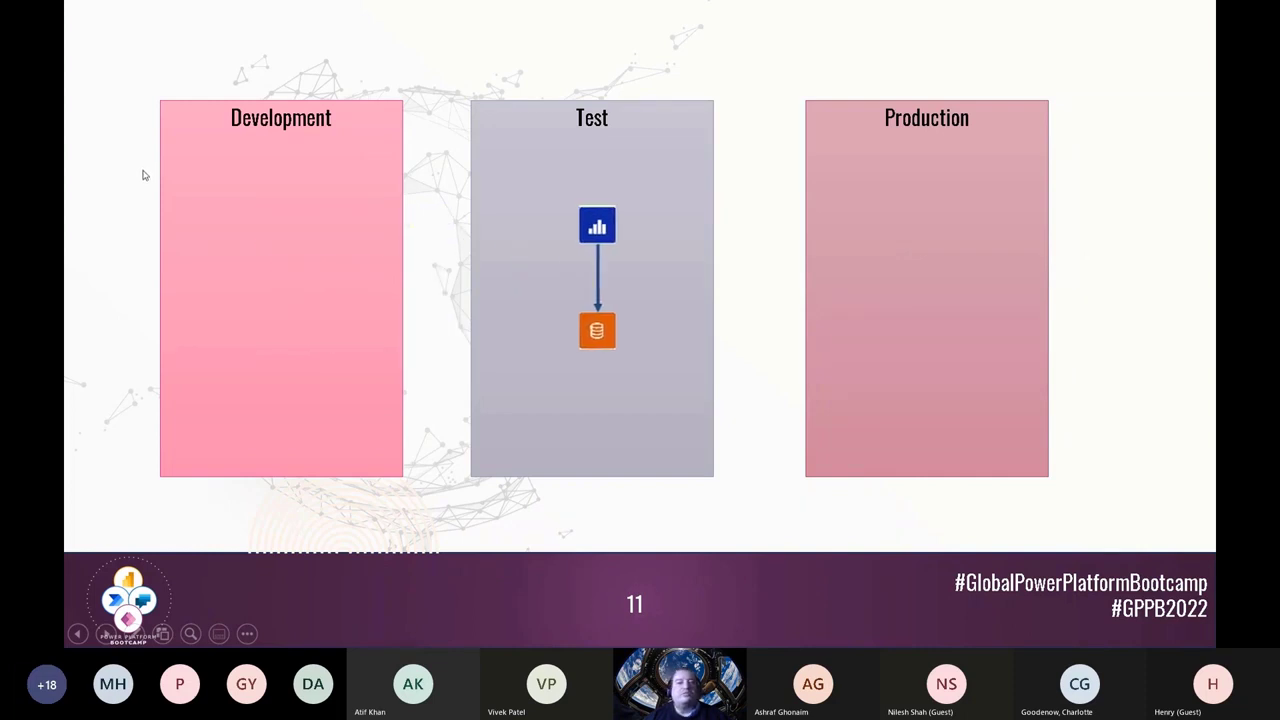
left_click(143, 181)
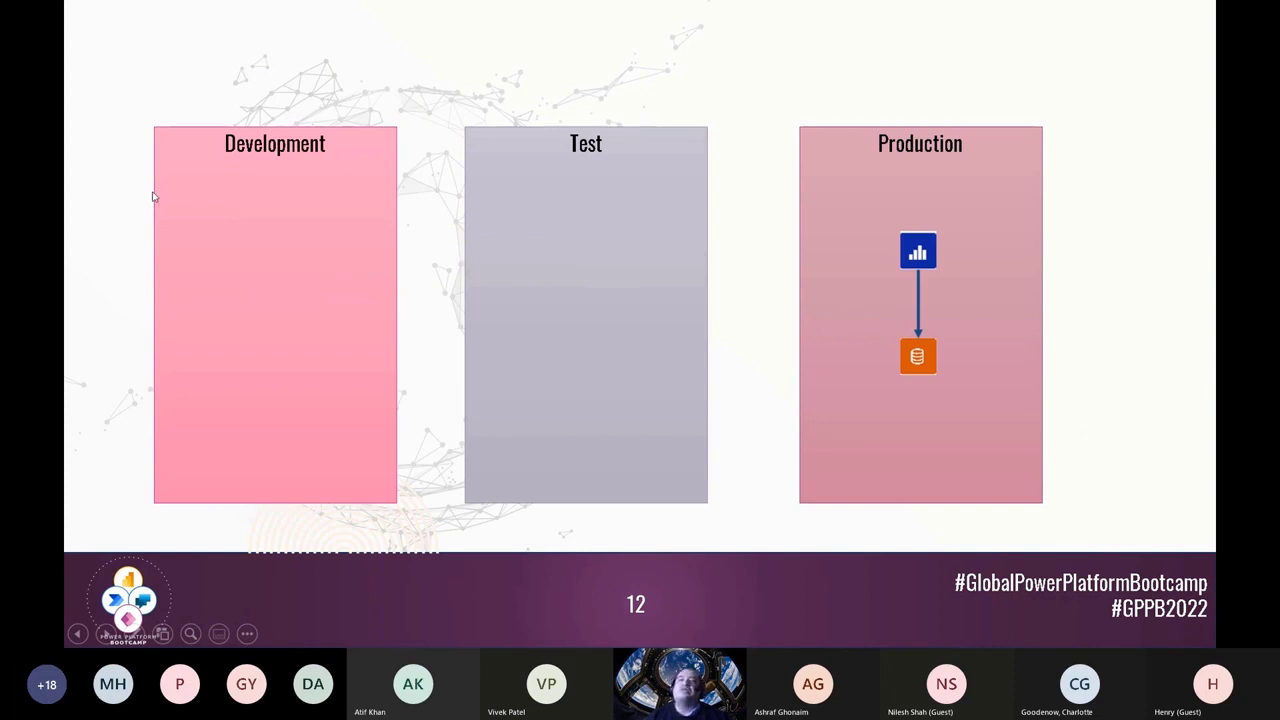
left_click(153, 197)
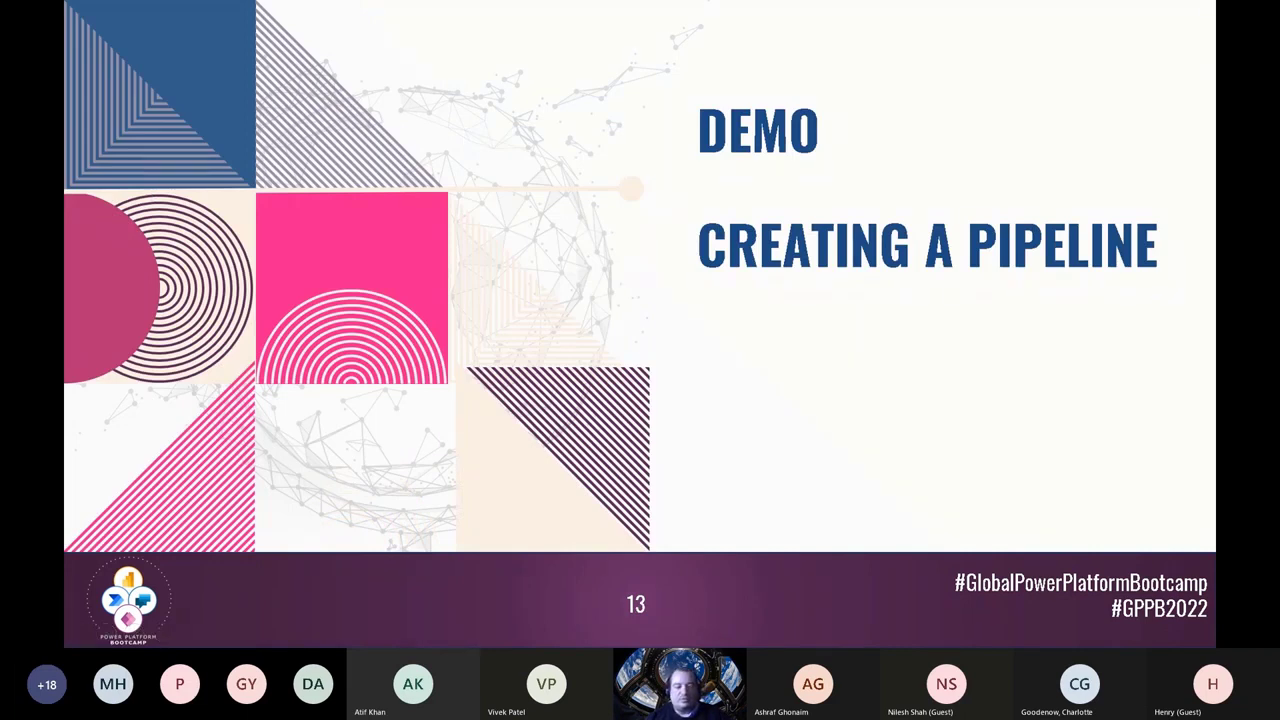
Step: Switch to the Demo report in Power BI Desktop and open the SalesOrderDetail table's query for editing
key("alt+Tab")
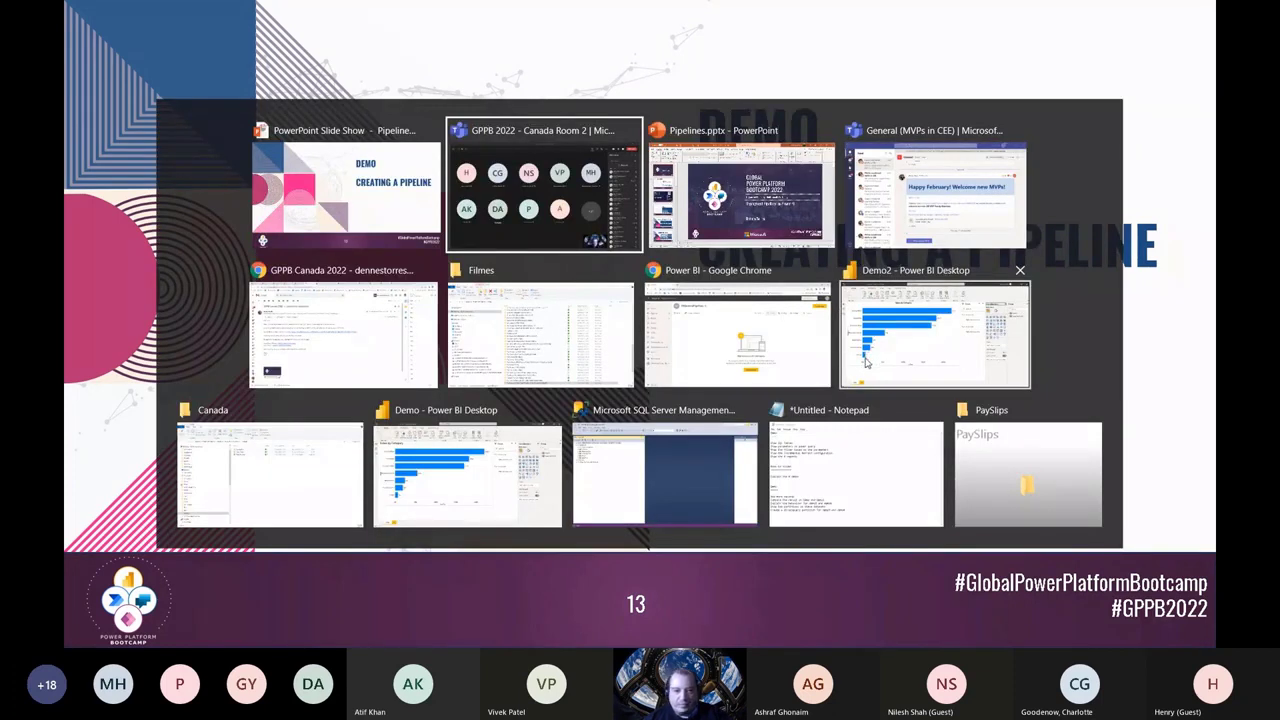
left_click(513, 460)
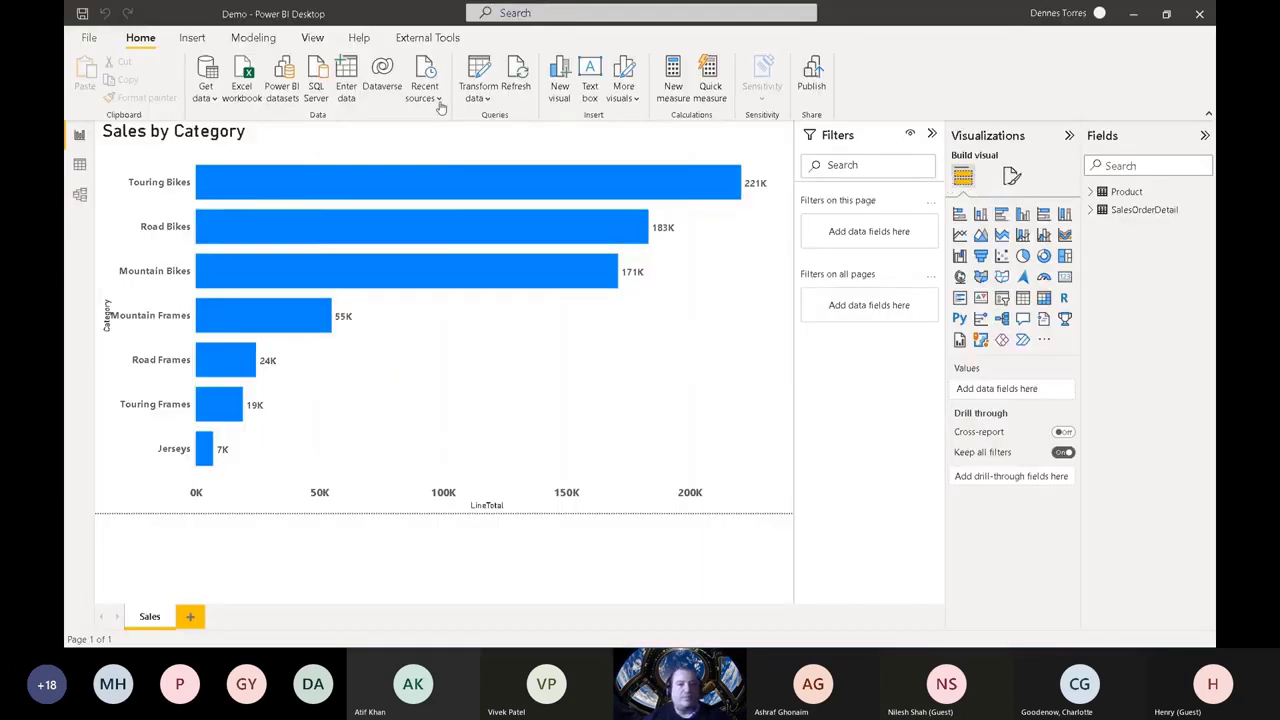
left_click(1204, 208)
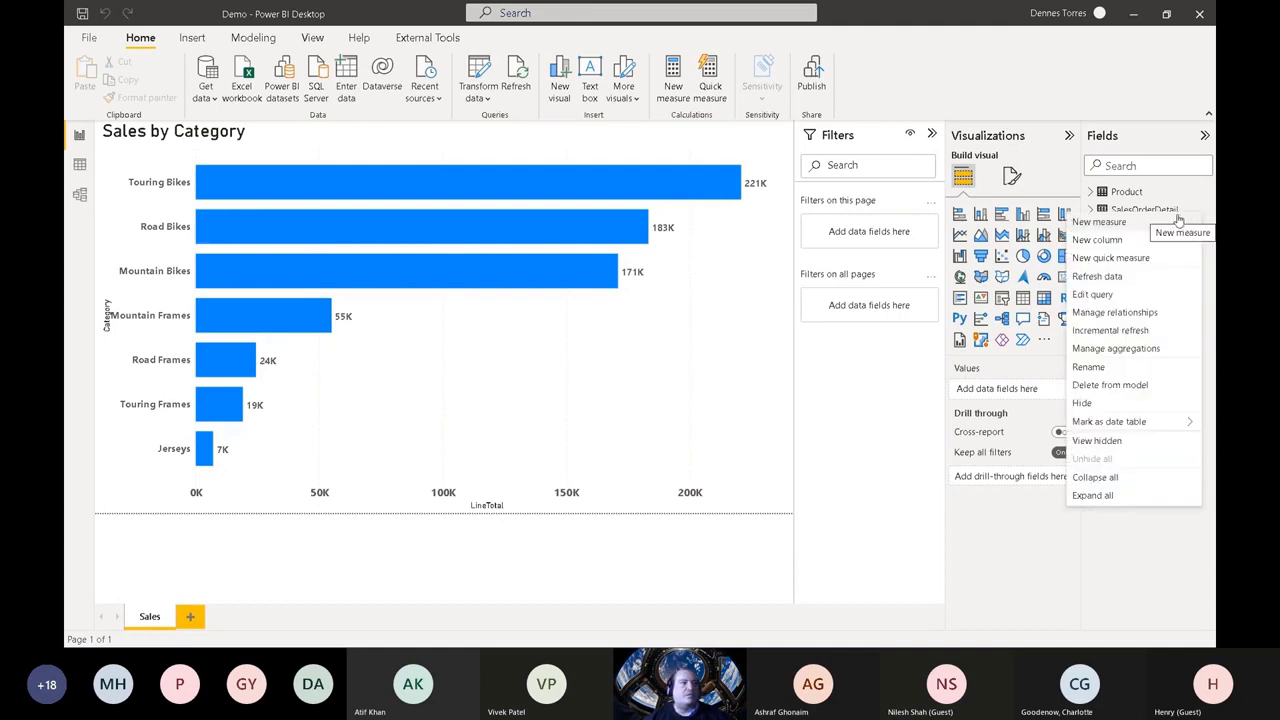
left_click(1093, 294)
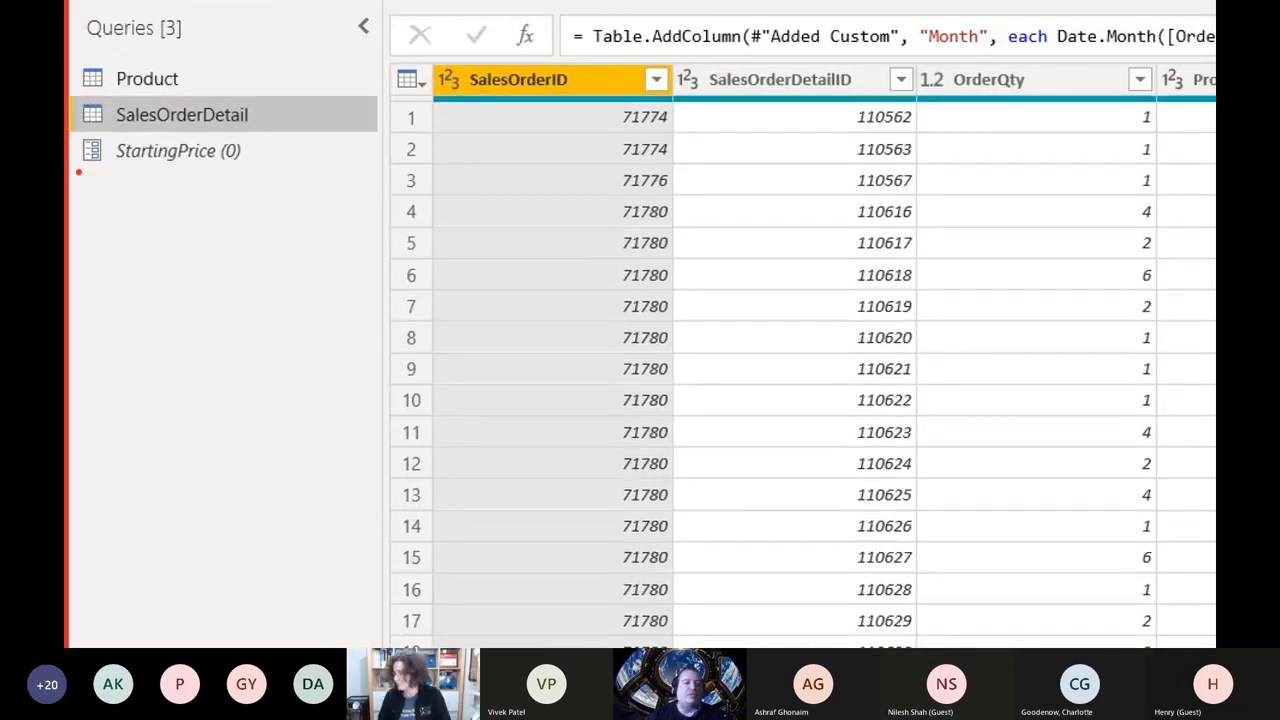
left_click_drag(78, 170, 283, 181)
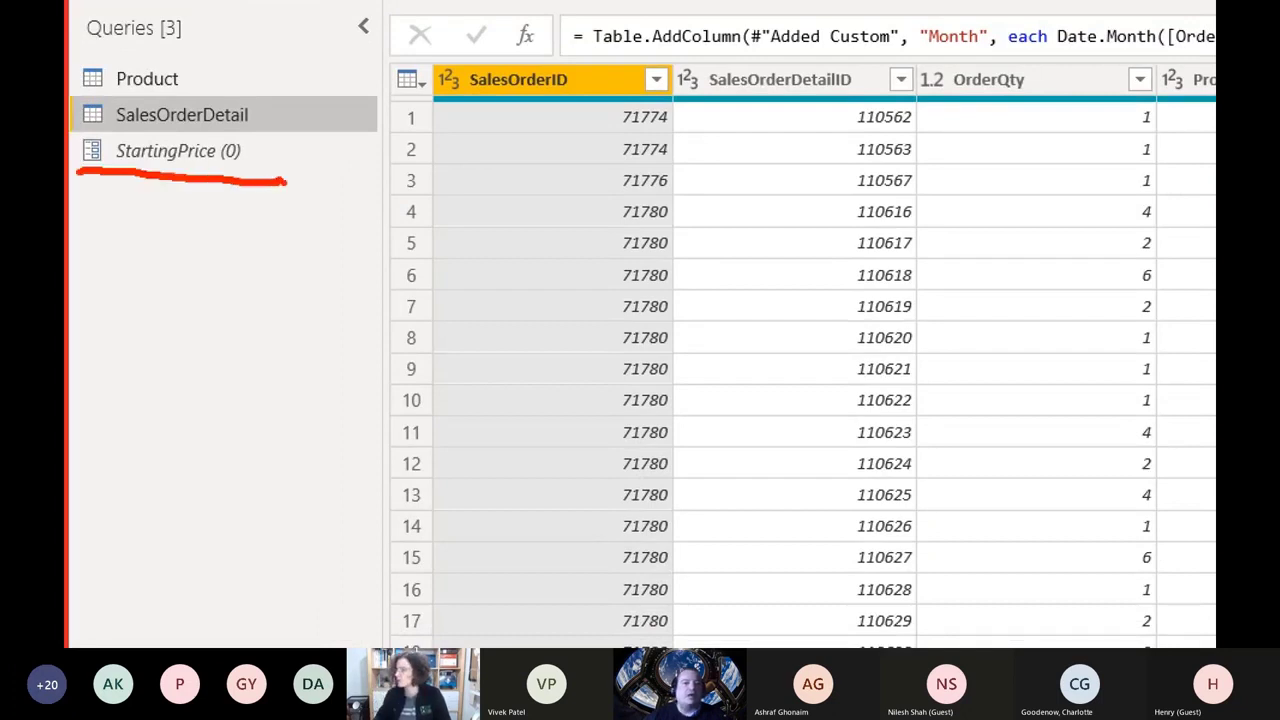
mouse_move(75, 90)
left_mouse_down()
mouse_move(204, 110)
mouse_move(232, 90)
mouse_move(88, 58)
mouse_move(70, 80)
mouse_move(194, 104)
mouse_move(190, 58)
mouse_move(82, 68)
left_mouse_up()
key("Escape")
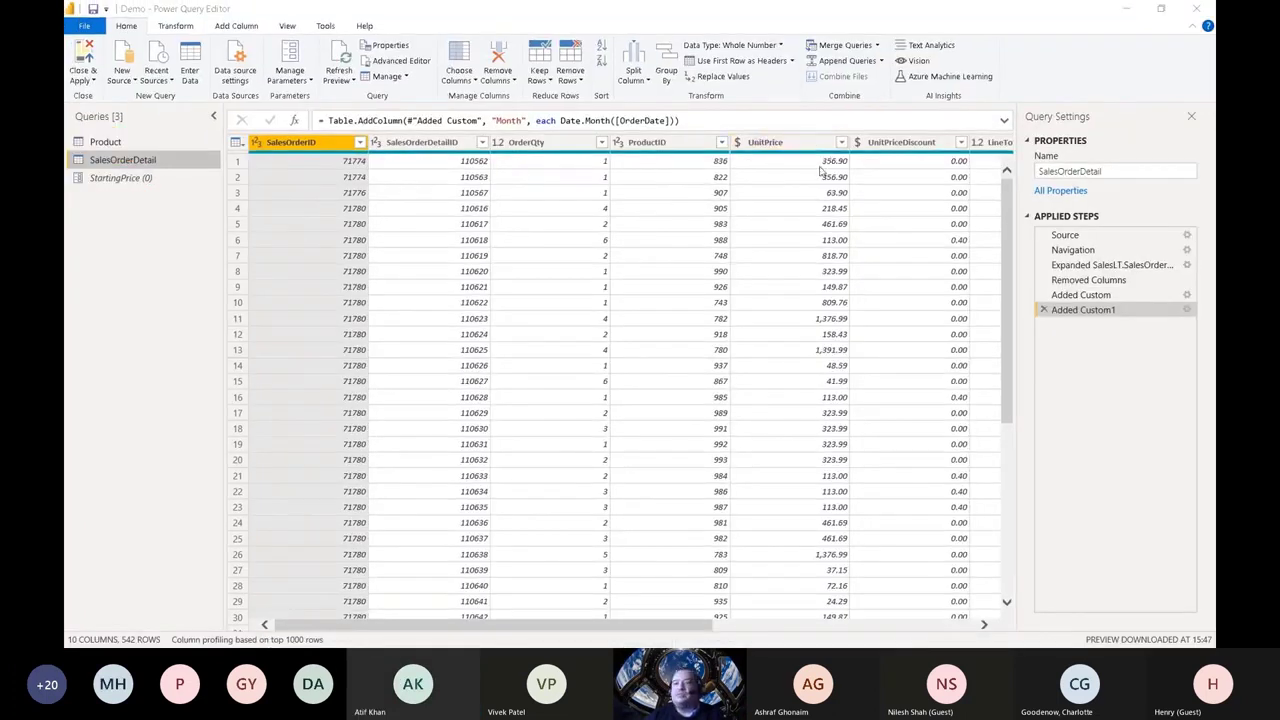
Step: Look through the columns of the SalesOrderDetail query and the rows and applied steps of the Product query
left_click_drag(566, 627, 722, 630)
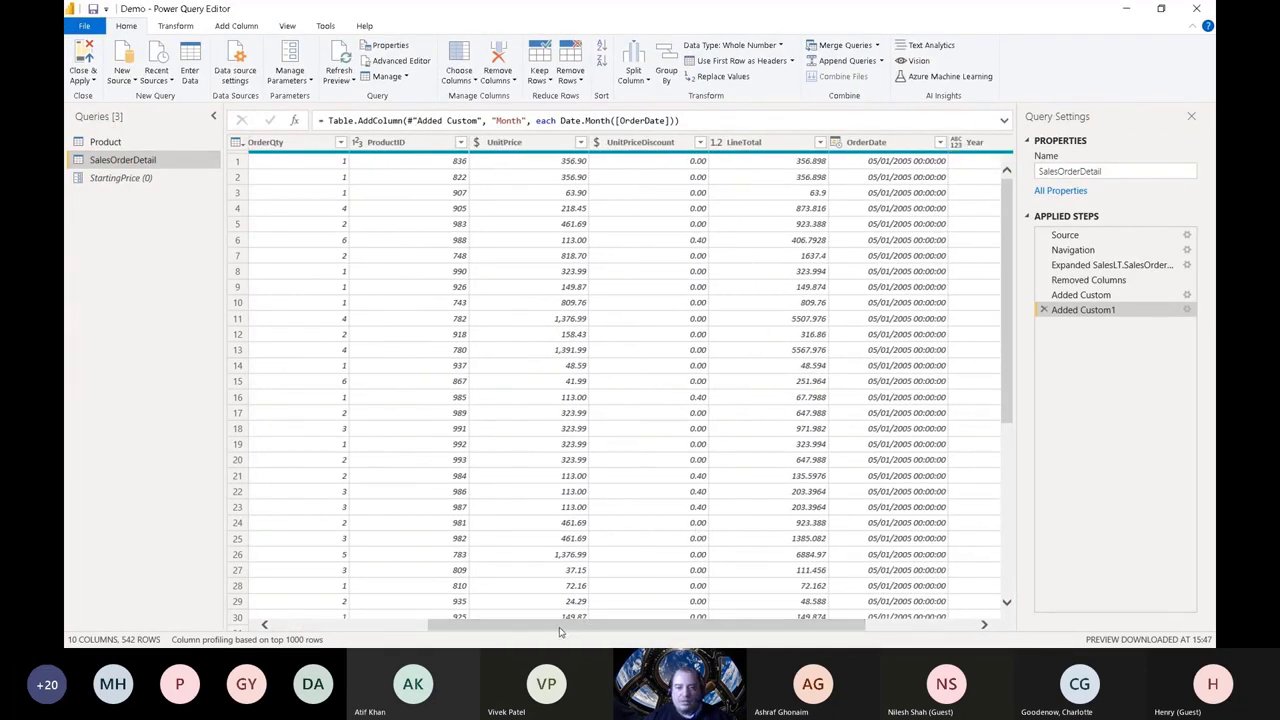
left_click_drag(562, 632, 174, 517)
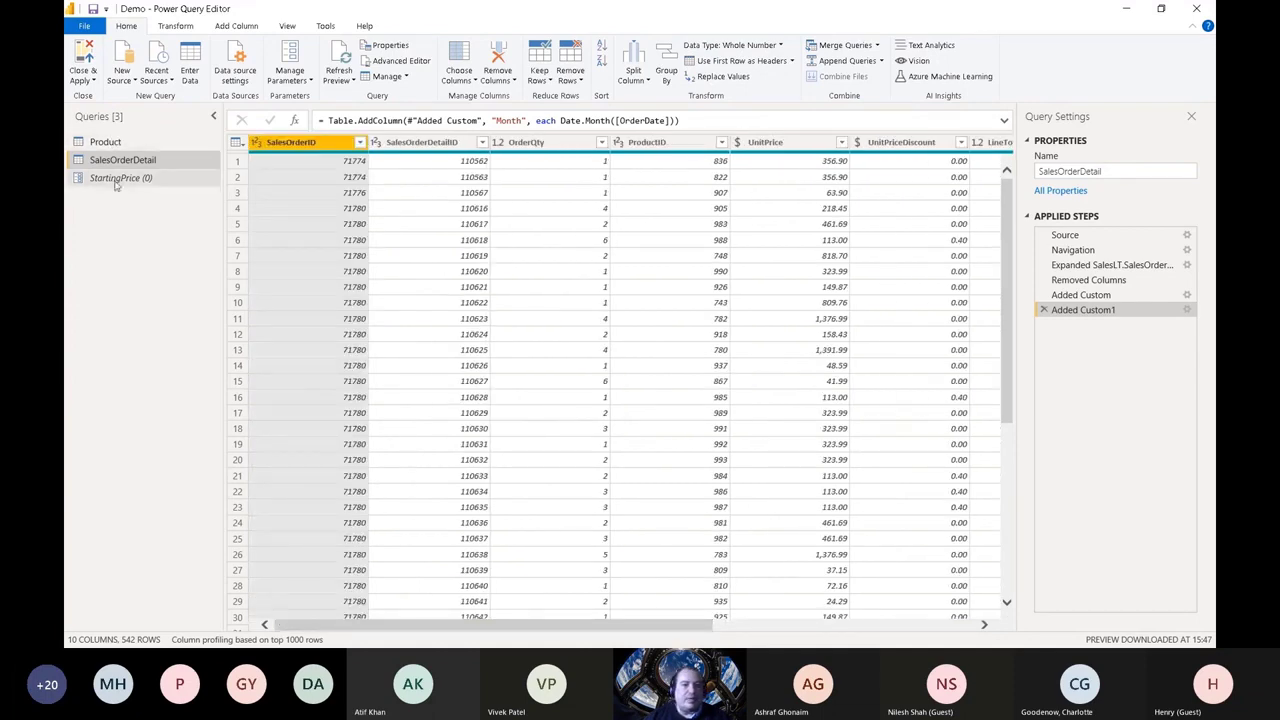
left_click(116, 143)
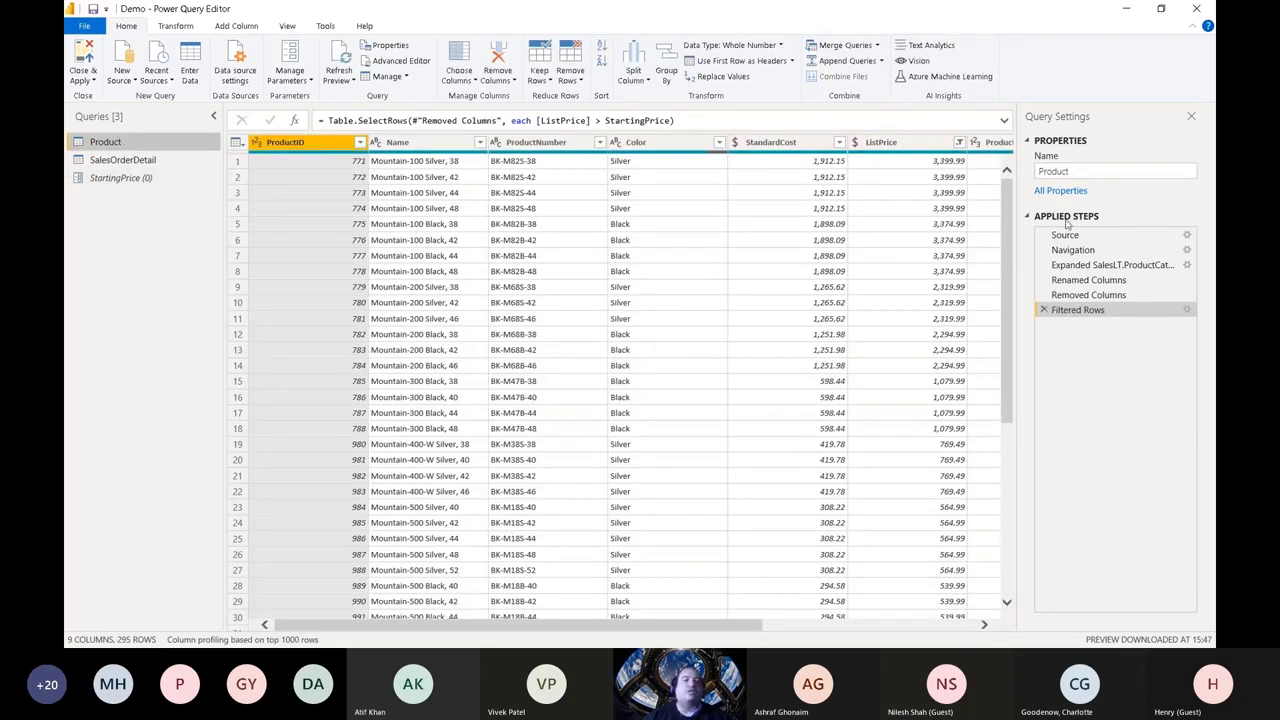
left_click_drag(1011, 198, 997, 172)
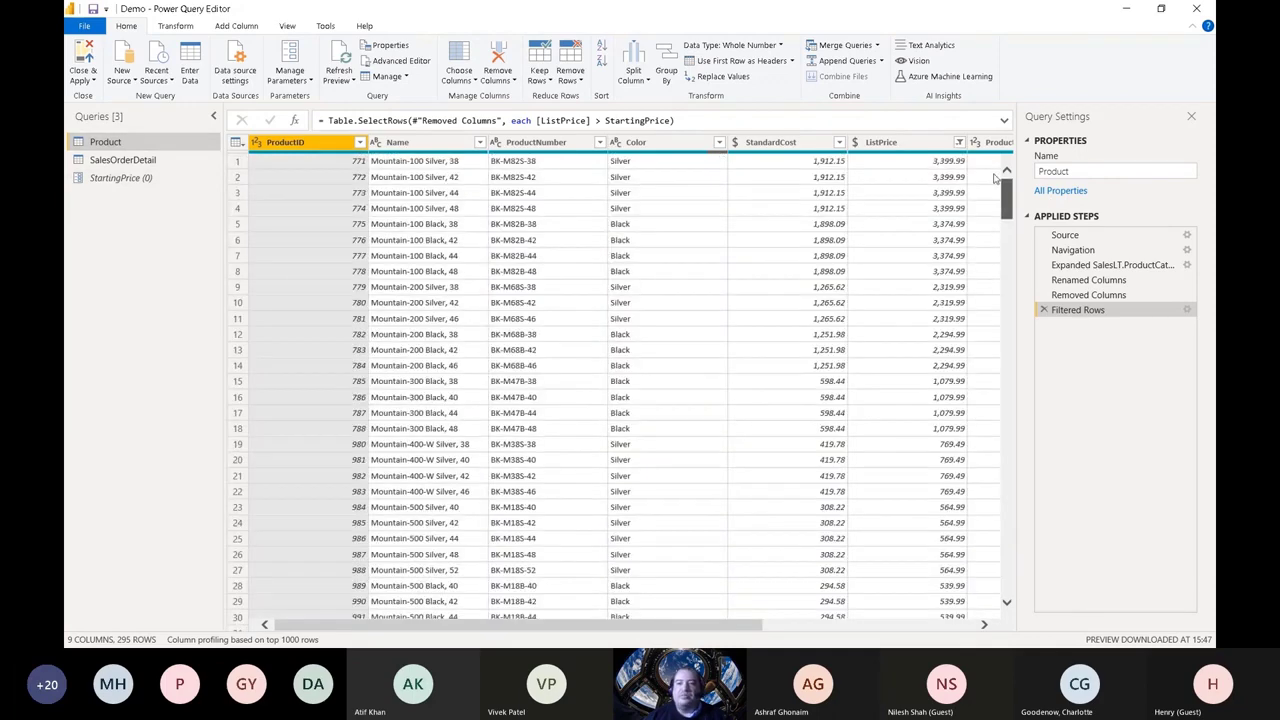
Step: Inspect the StartingPrice parameter's current value and the Product query's filter, and close the query editor with changes applied
left_click(126, 178)
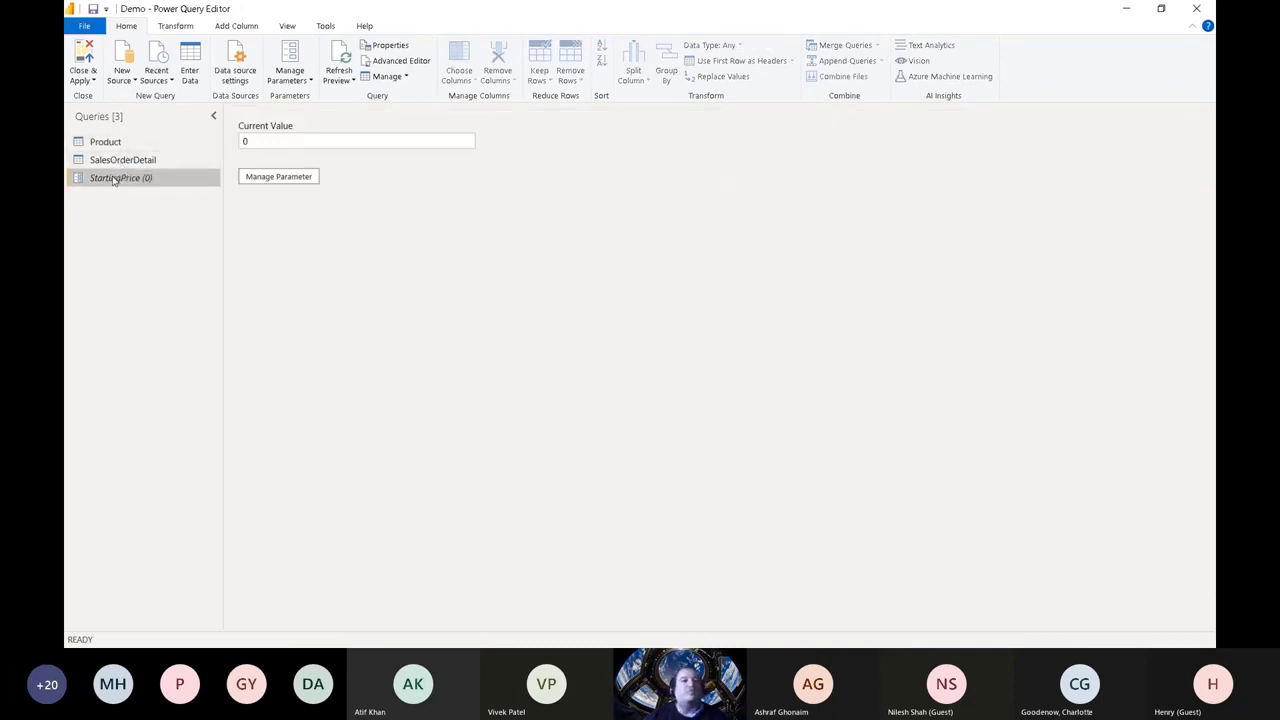
left_click(246, 141)
left_click_drag(271, 141, 220, 141)
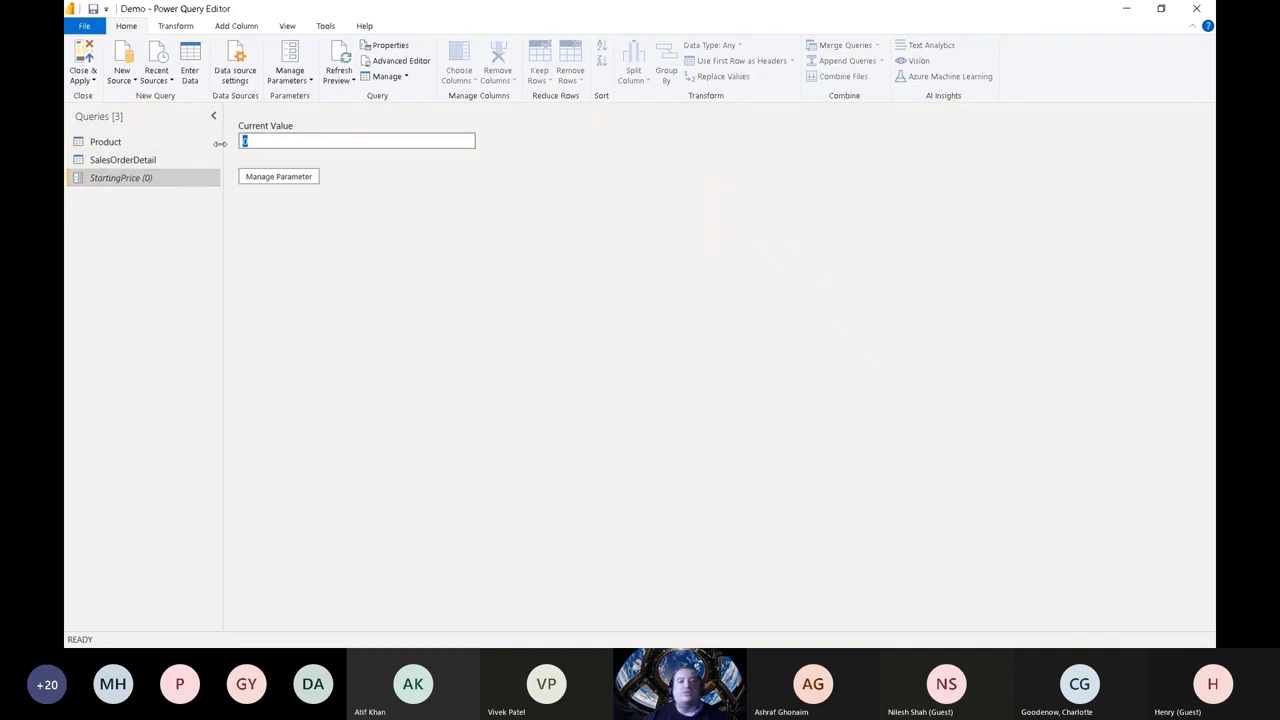
left_click(178, 142)
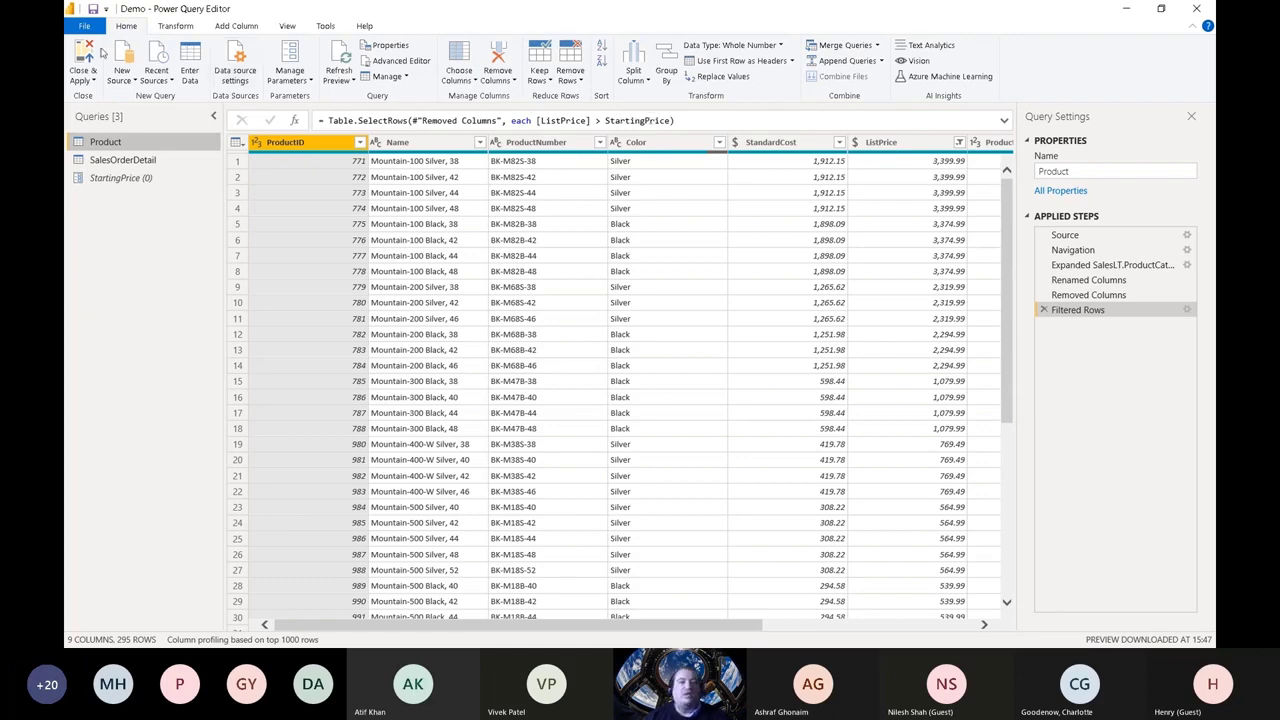
left_click(87, 57)
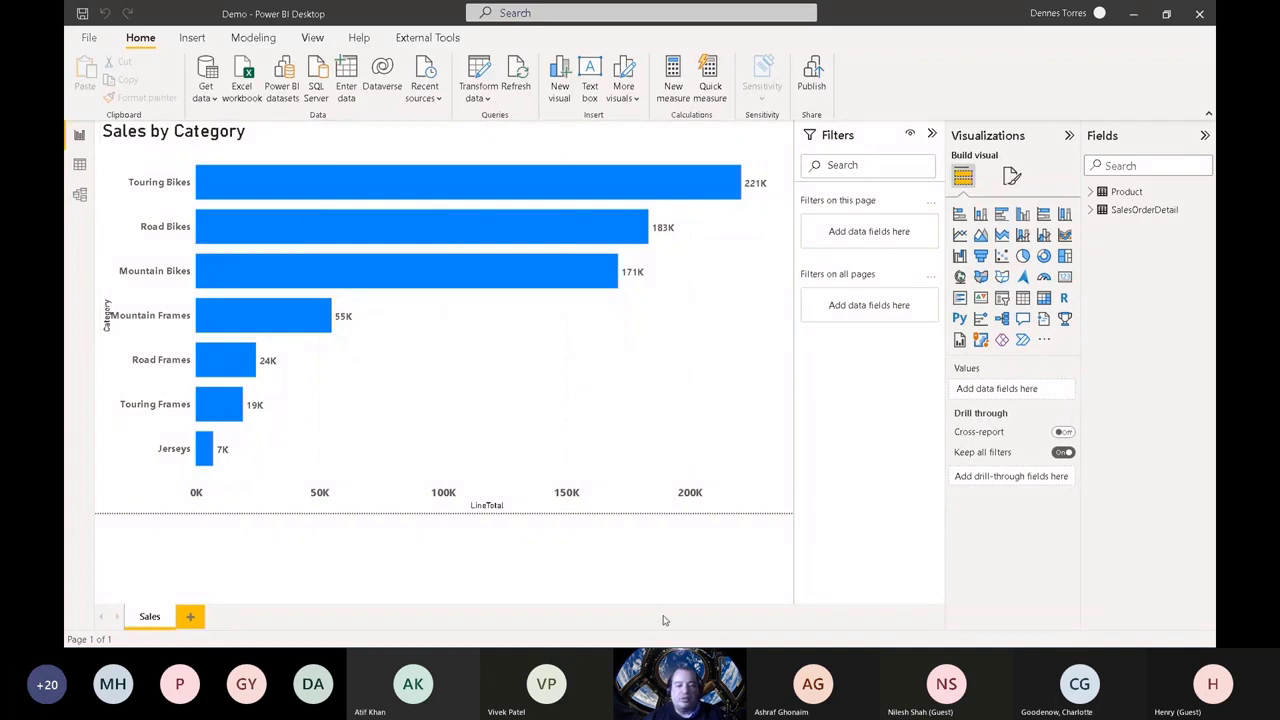
Step: Switch to SQL Server Management Studio and review the Adventure, AdventureDev and AdventureTest databases on the server
key("alt+Tab")
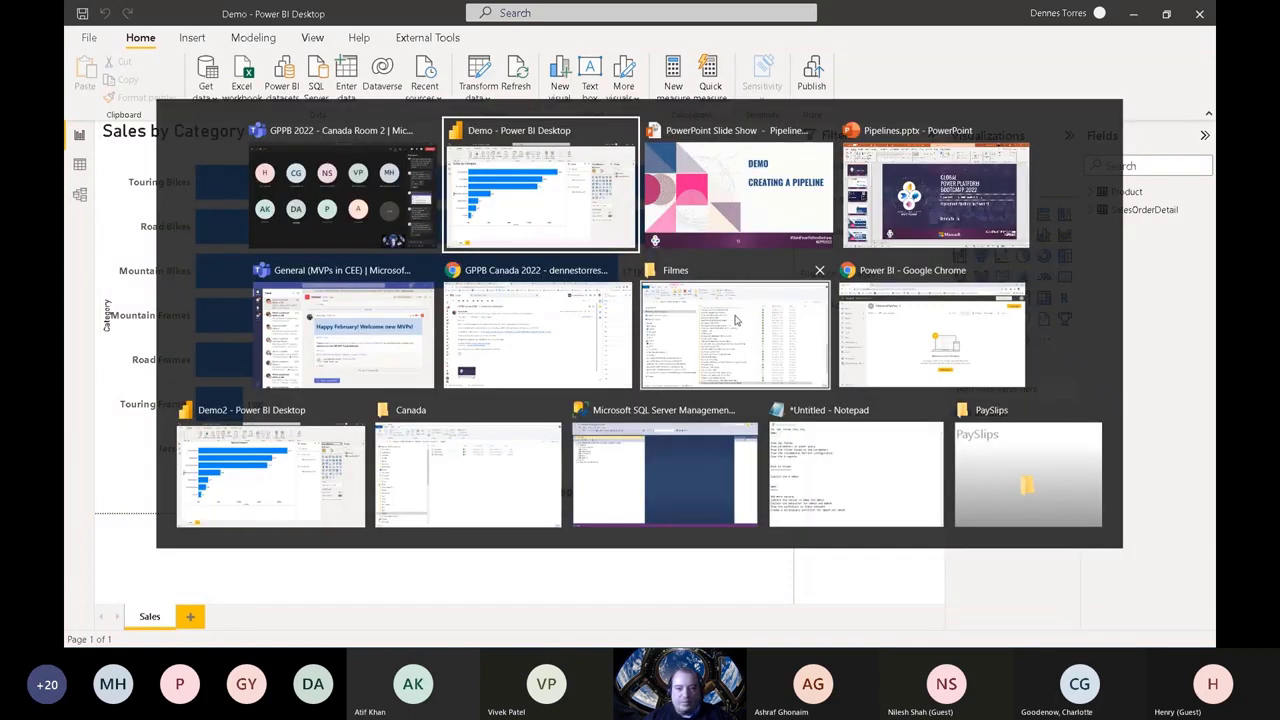
left_click(622, 450)
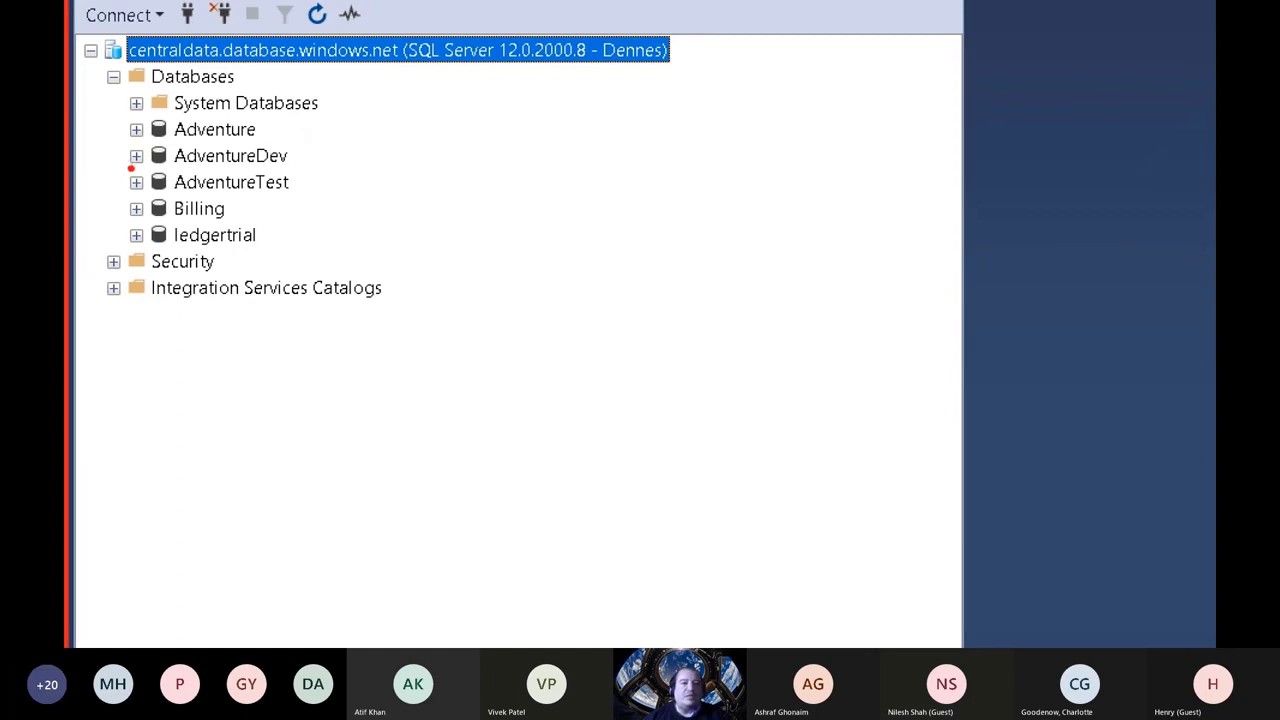
mouse_move(130, 169)
left_mouse_down()
mouse_move(314, 162)
mouse_move(222, 140)
mouse_move(122, 146)
mouse_move(104, 162)
mouse_move(140, 174)
left_mouse_up()
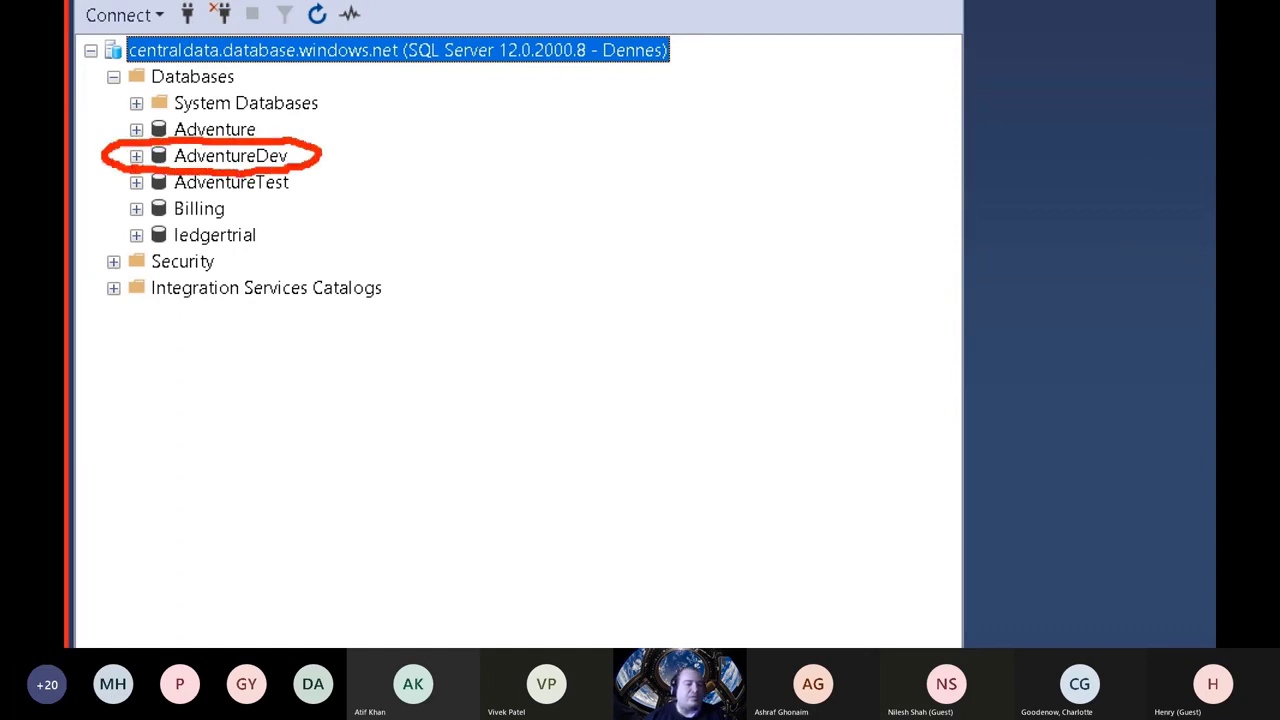
mouse_move(111, 191)
left_mouse_down()
mouse_move(298, 196)
mouse_move(316, 172)
left_mouse_up()
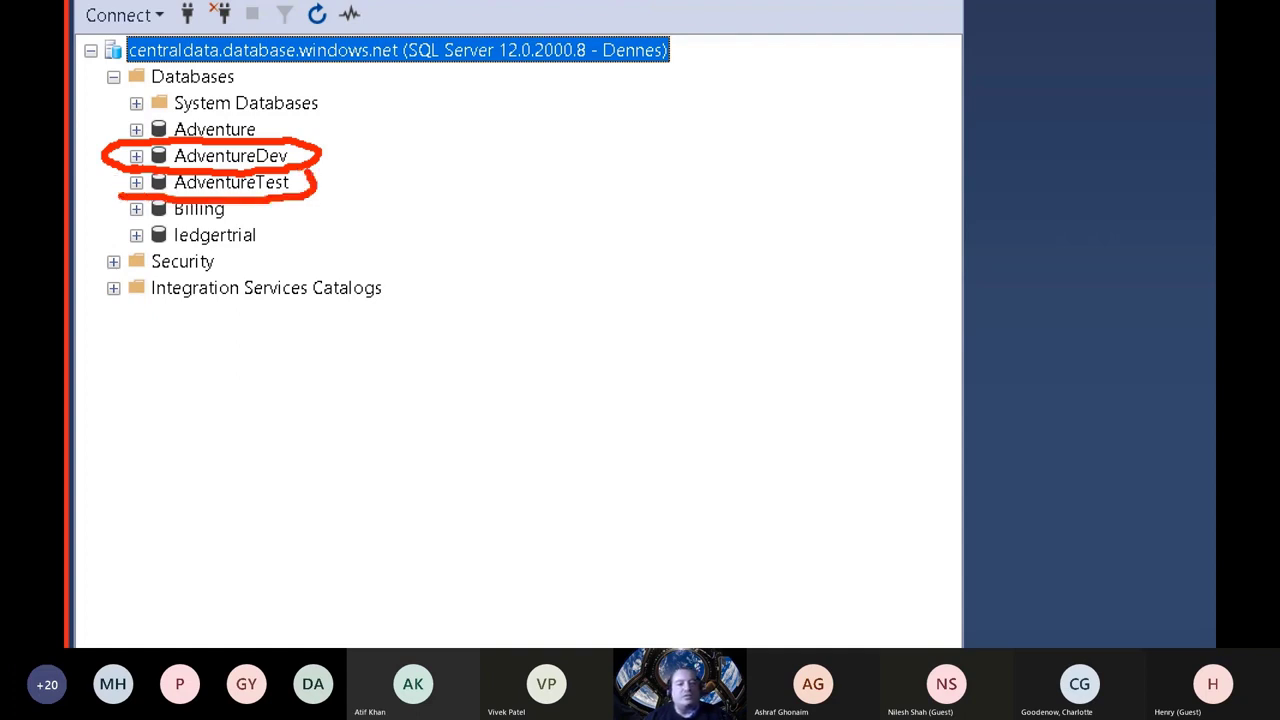
left_click_drag(132, 173, 110, 212)
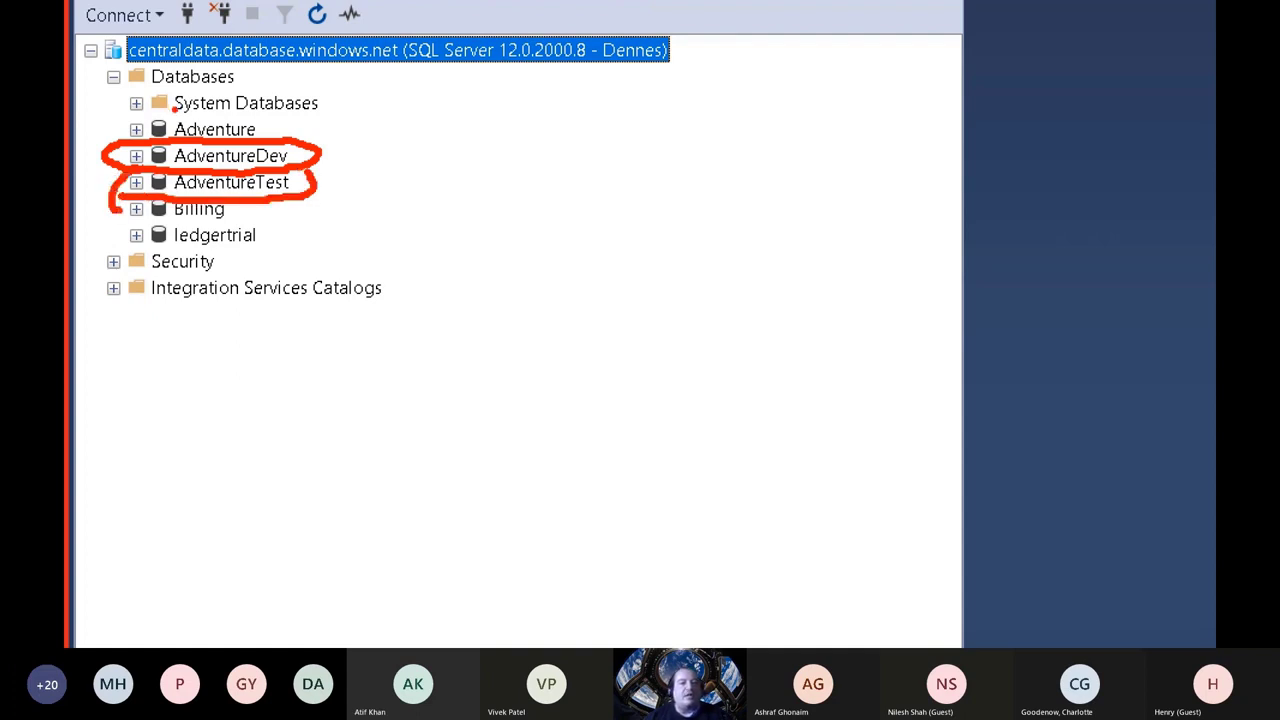
left_click_drag(166, 114, 116, 138)
left_click_drag(178, 112, 302, 131)
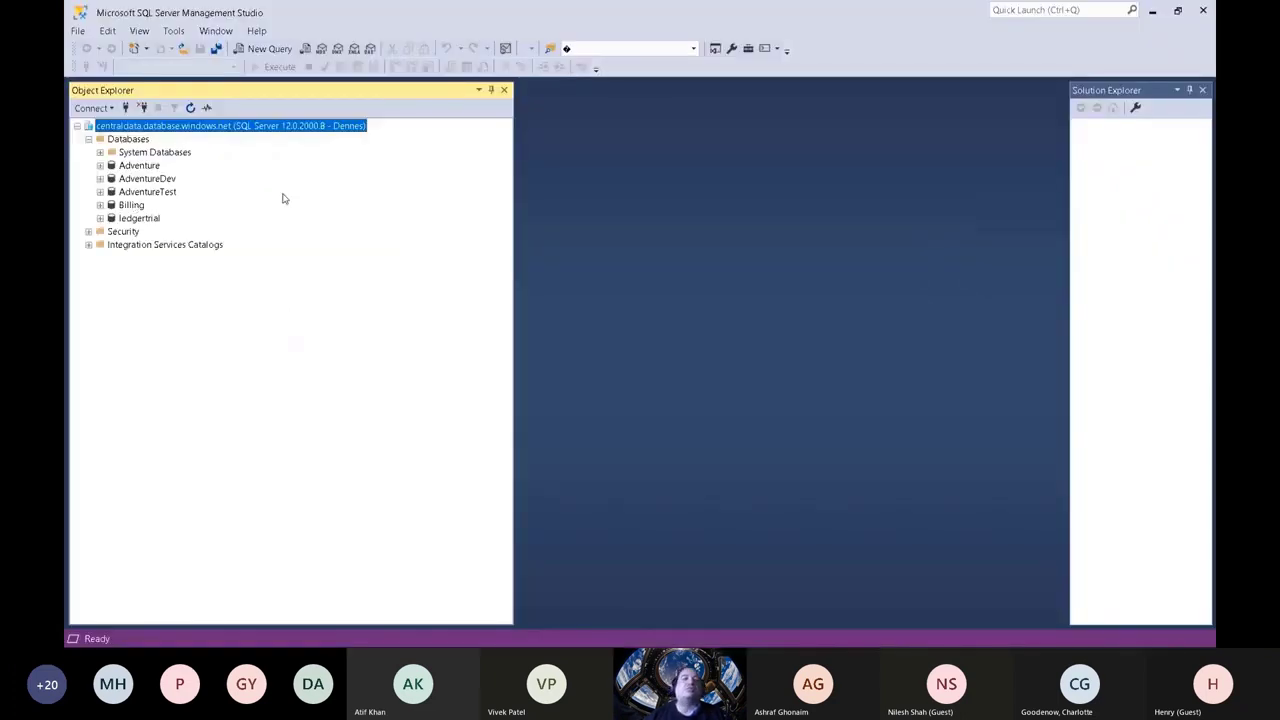
left_click(1153, 14)
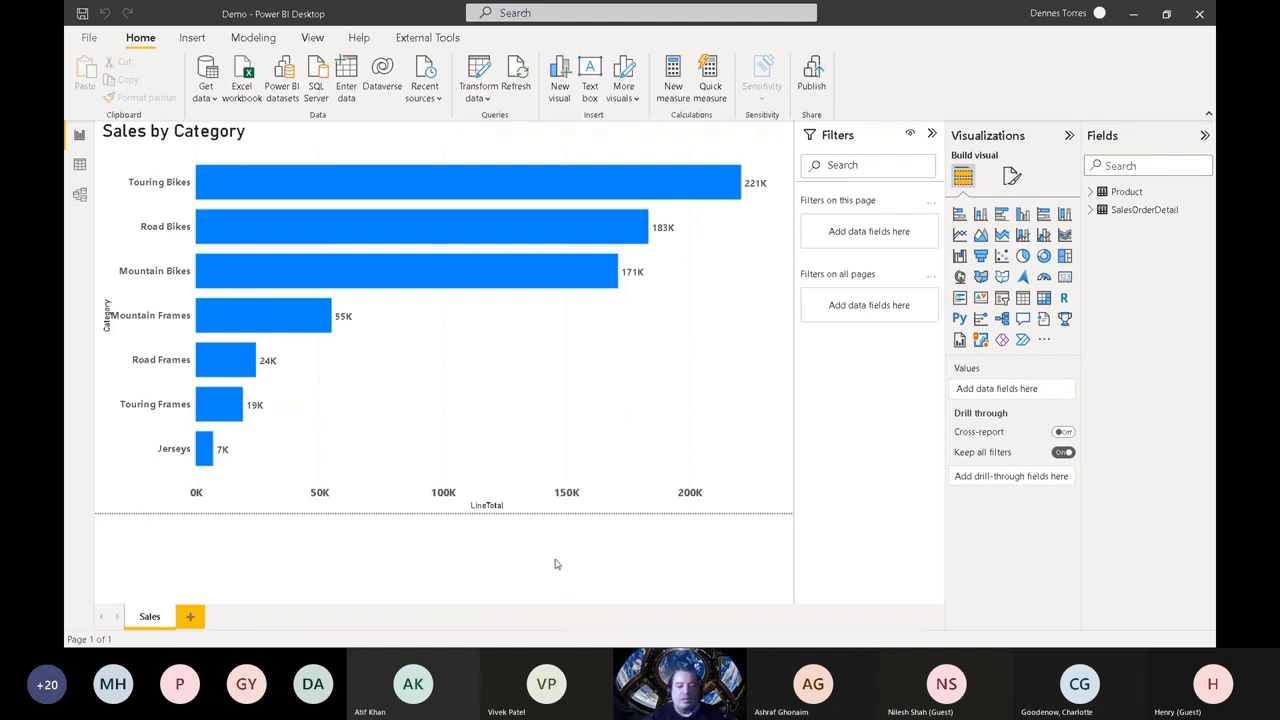
Step: Switch to the Power BI service in Chrome and view the PBISummitPipelines workspace
key("alt+Tab")
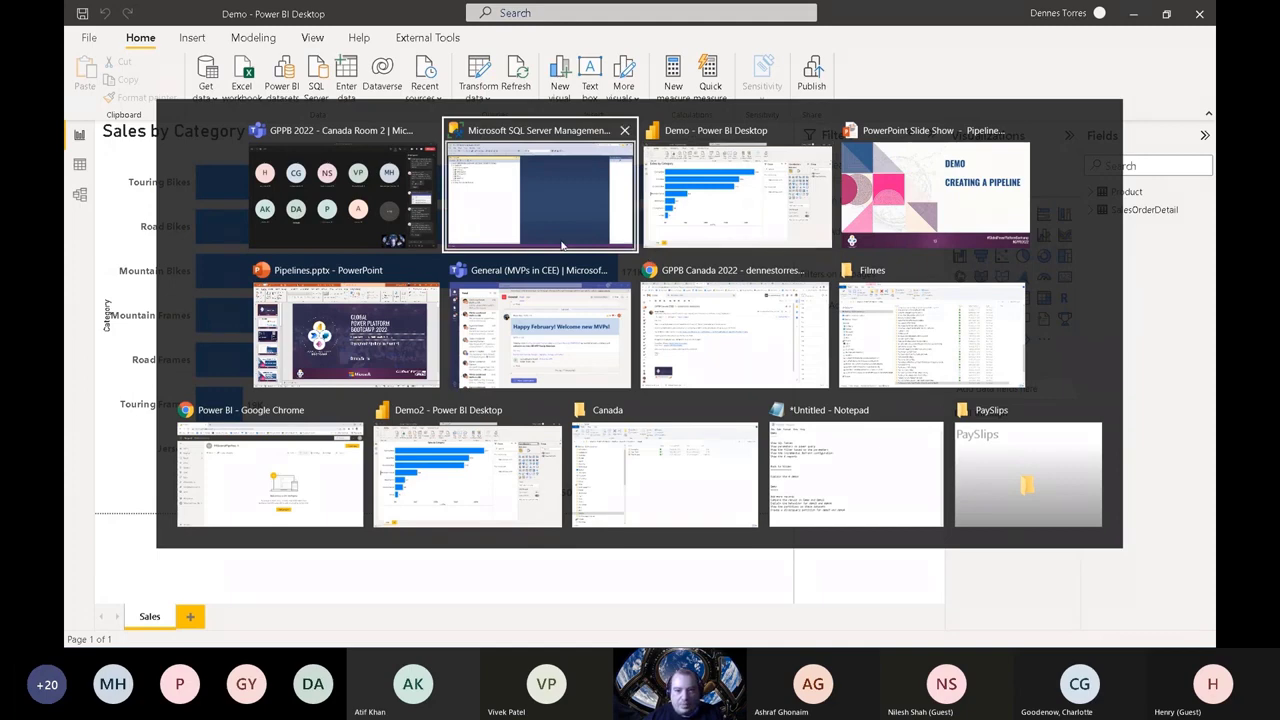
left_click(252, 458)
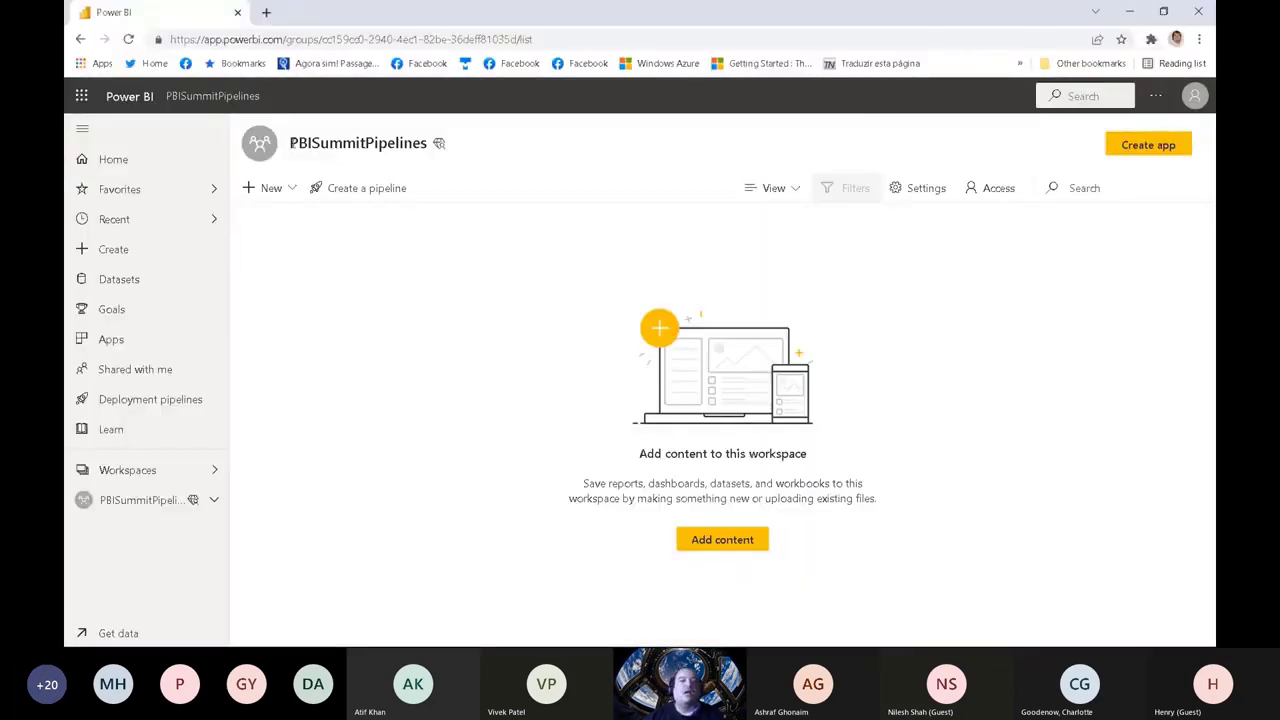
left_click_drag(290, 143, 428, 148)
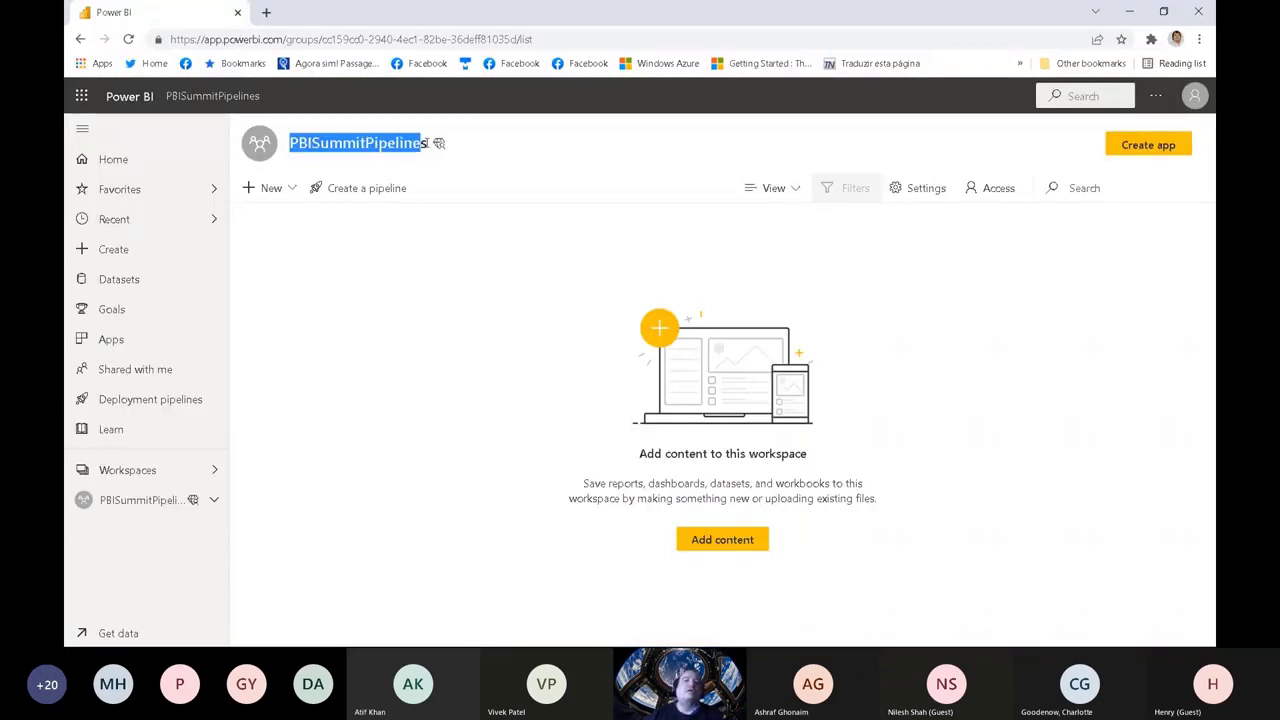
left_click(485, 191)
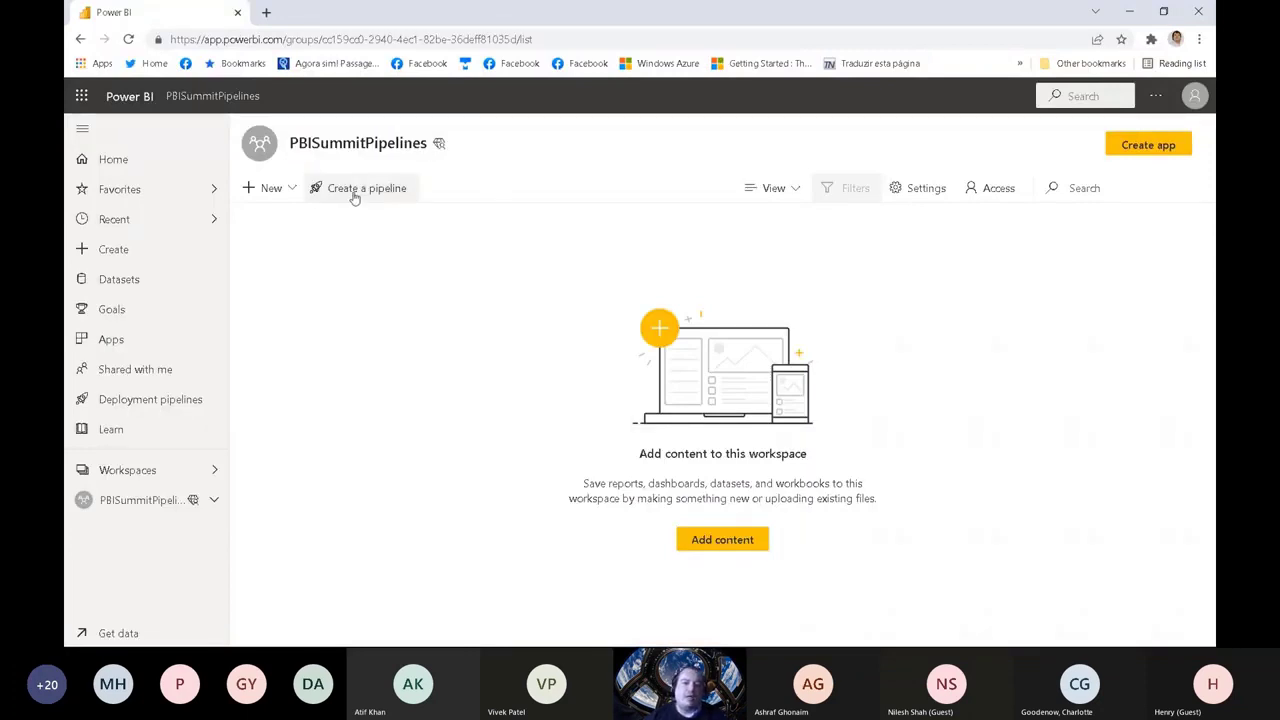
Step: Create a deployment pipeline named AdvPipeline from the PBISummitPipelines workspace
left_click(354, 195)
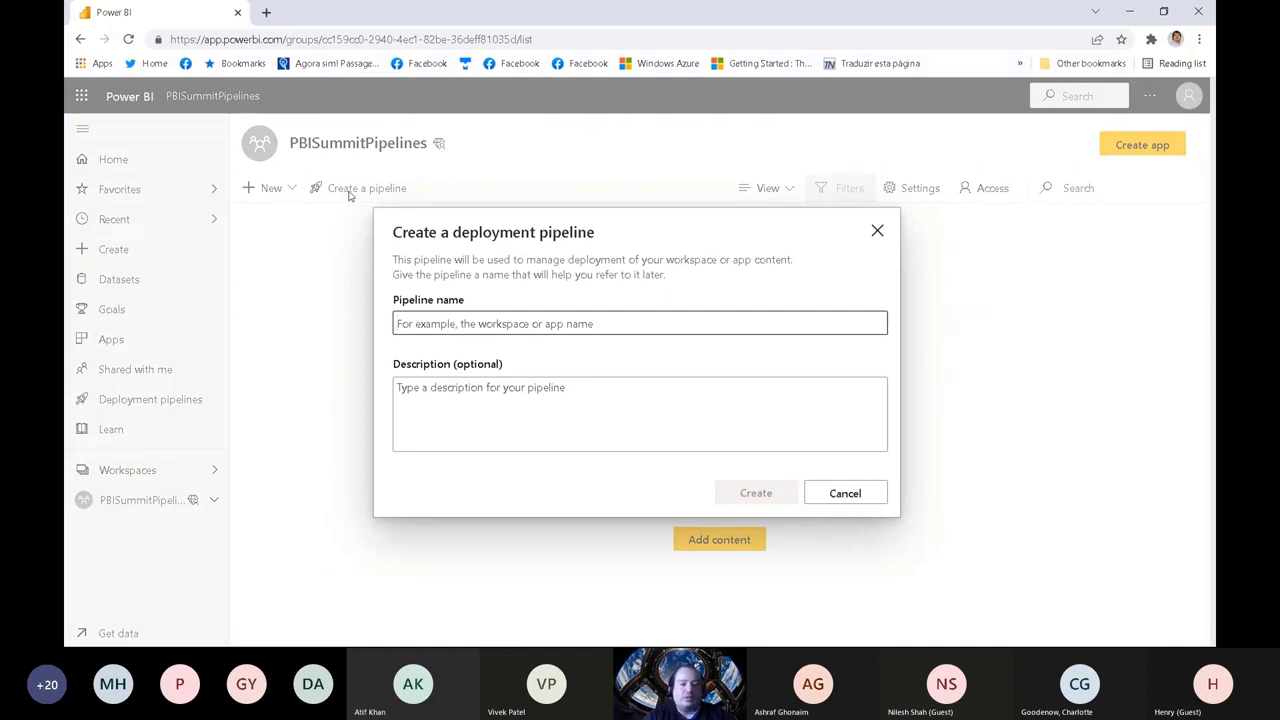
type("Adv")
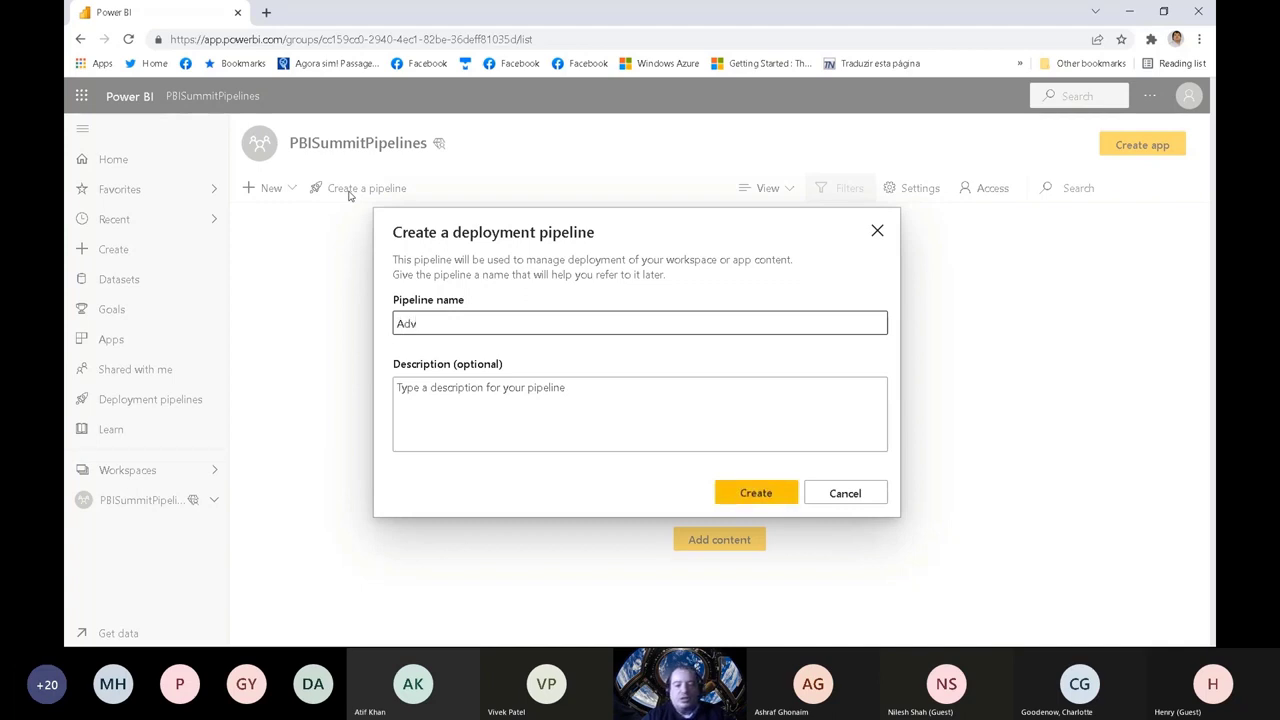
type("Pipeline")
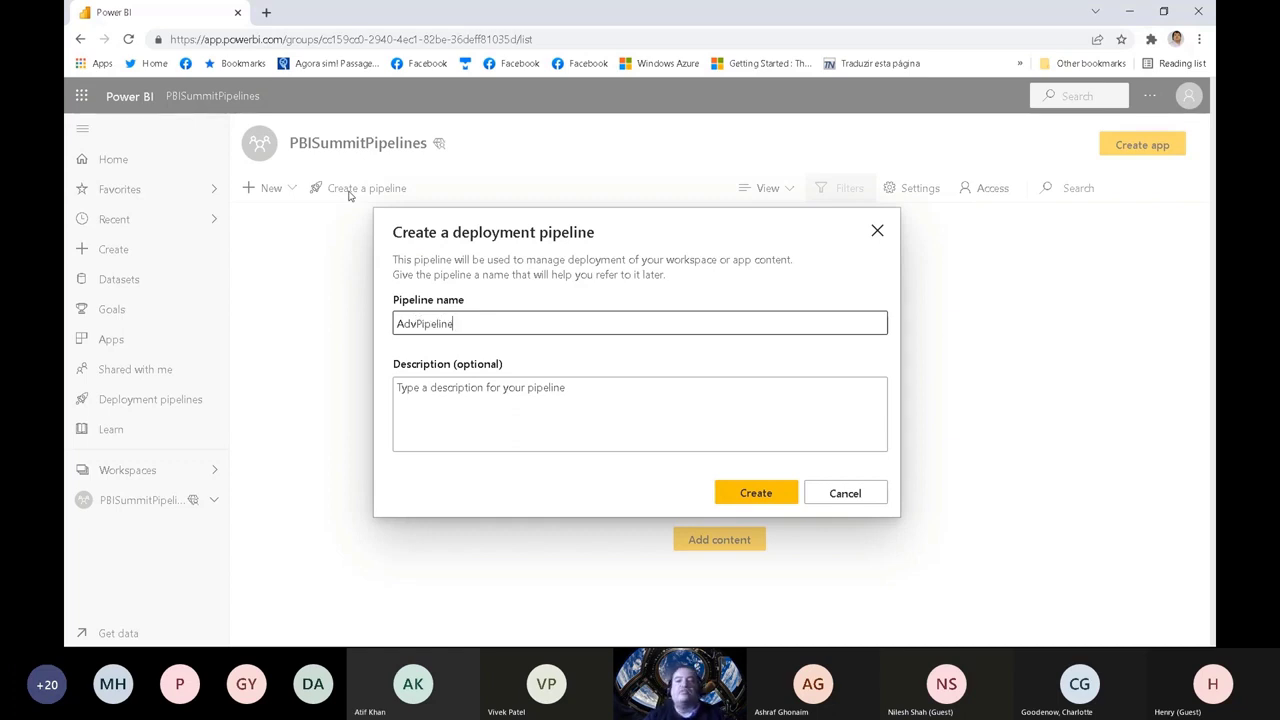
left_click(753, 492)
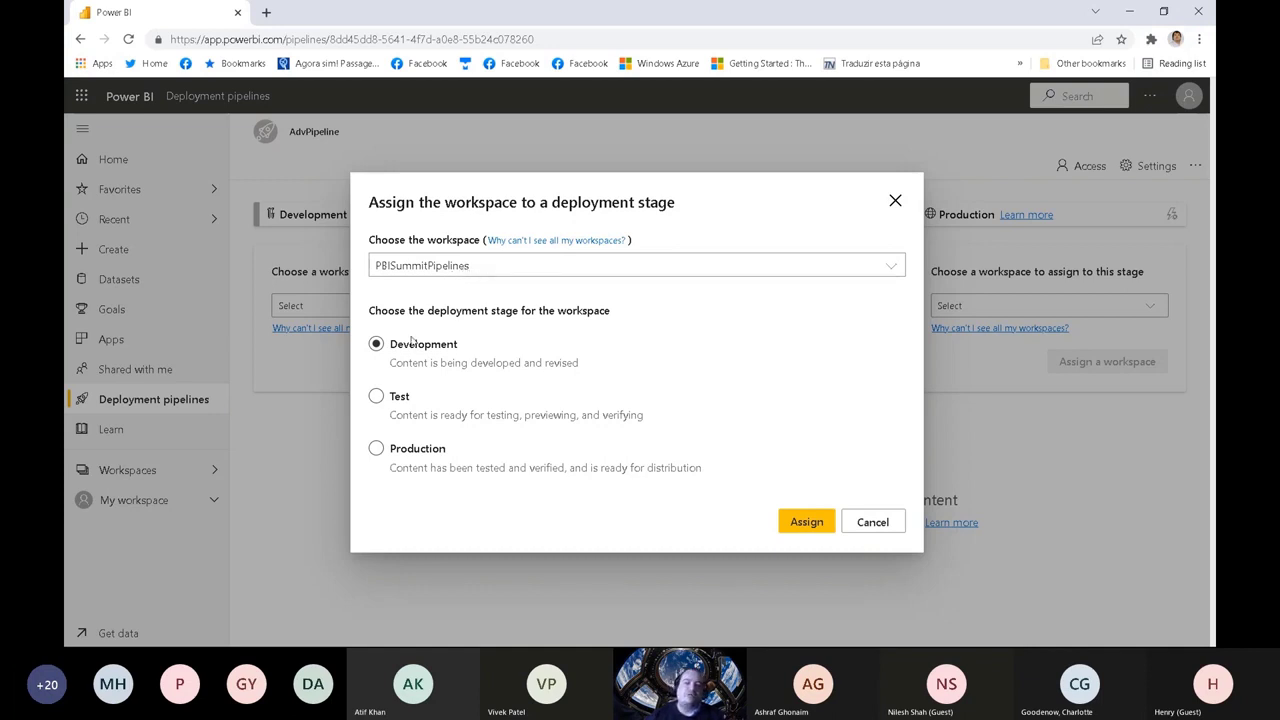
Step: Assign the PBISummitPipelines workspace to the Development stage of the pipeline
left_click(376, 397)
left_click(376, 449)
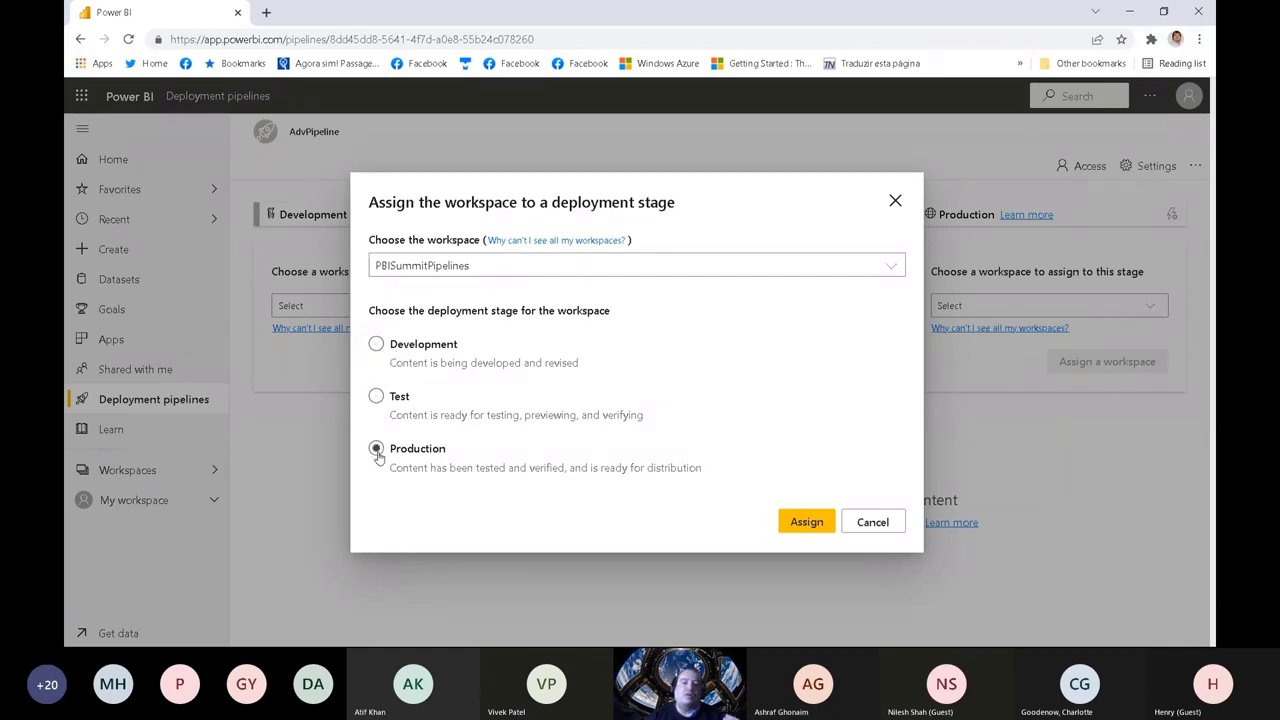
left_click(376, 344)
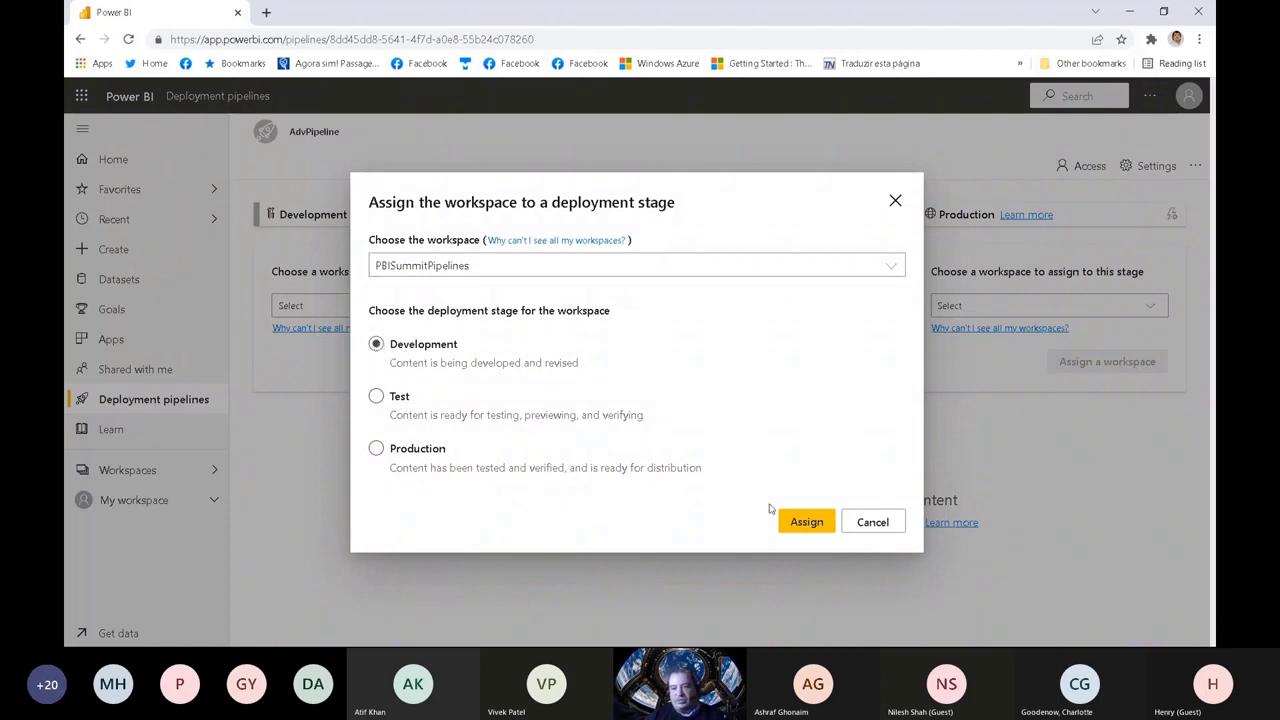
left_click(793, 527)
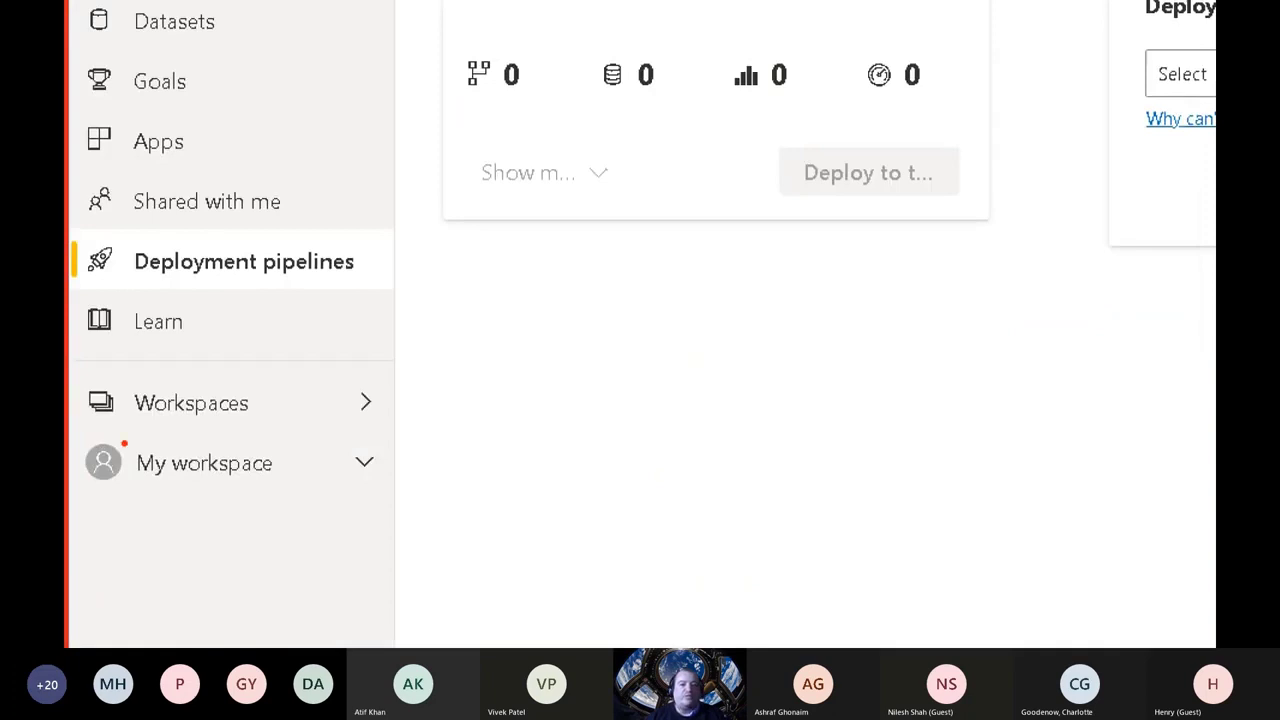
mouse_move(76, 430)
left_mouse_down()
mouse_move(242, 428)
mouse_move(424, 402)
mouse_move(236, 374)
mouse_move(81, 381)
left_mouse_up()
key("Escape")
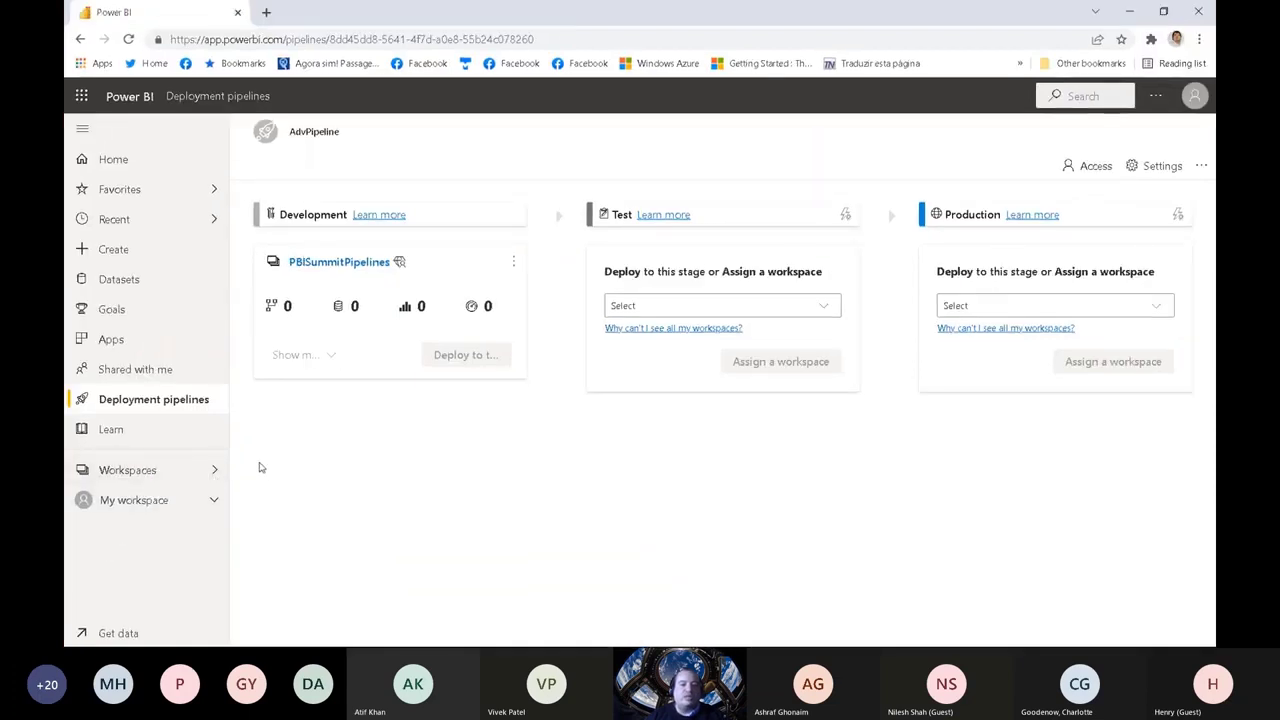
key("ctrl+1")
left_click(183, 455)
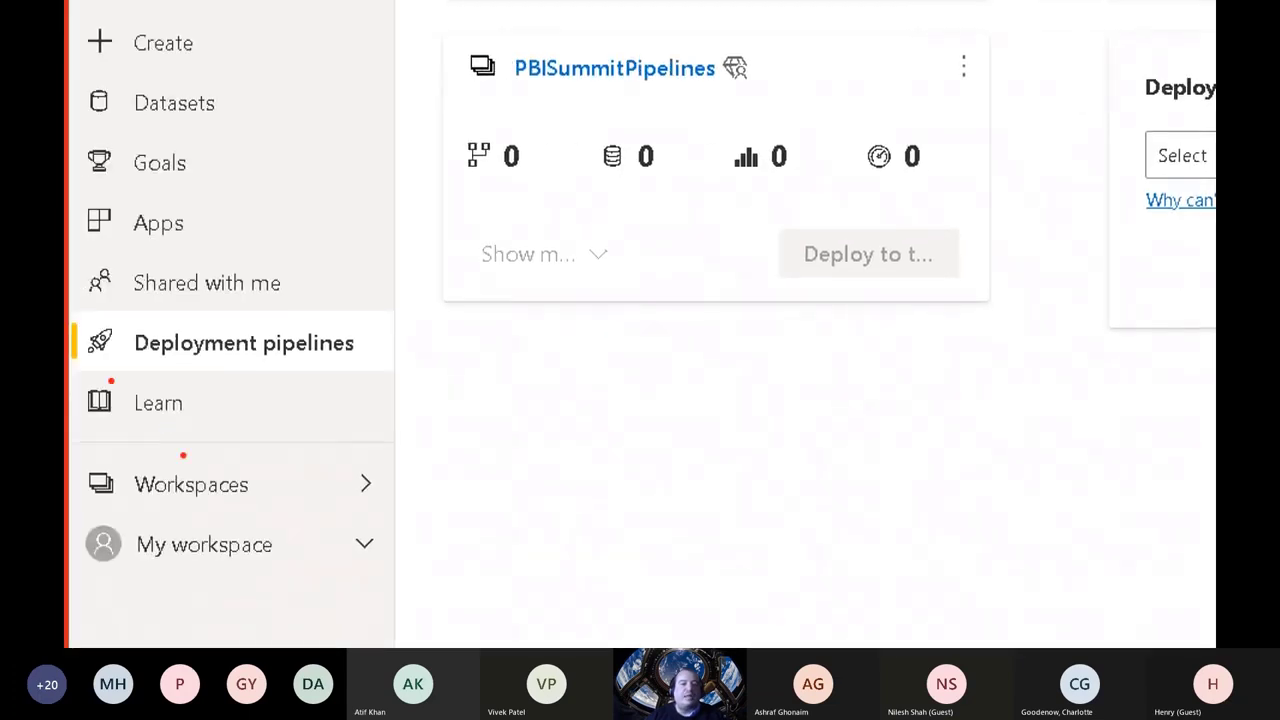
mouse_move(75, 376)
left_mouse_down()
mouse_move(398, 366)
mouse_move(286, 300)
mouse_move(84, 318)
mouse_move(304, 390)
mouse_move(396, 346)
mouse_move(196, 299)
mouse_move(94, 316)
left_mouse_up()
key("Escape")
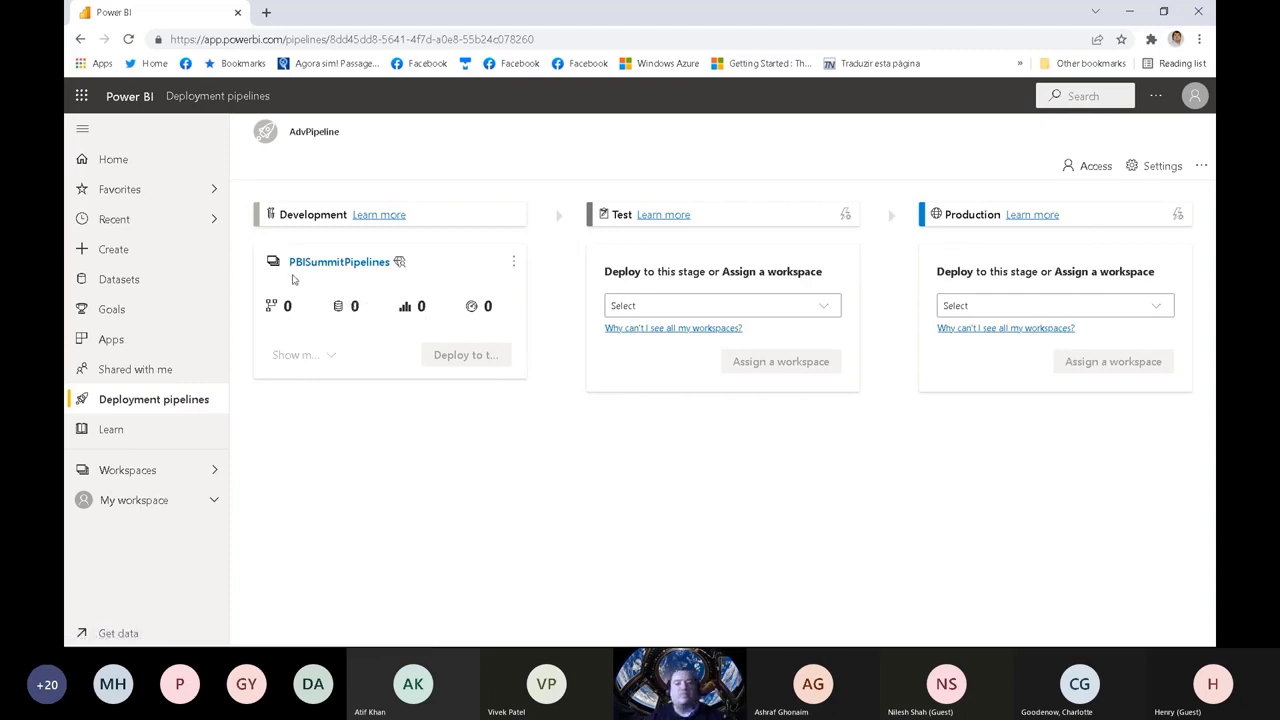
Step: Switch to the Demo report in Power BI Desktop and publish it to the PBISummitPipelines workspace, saving the changes
left_click(640, 655)
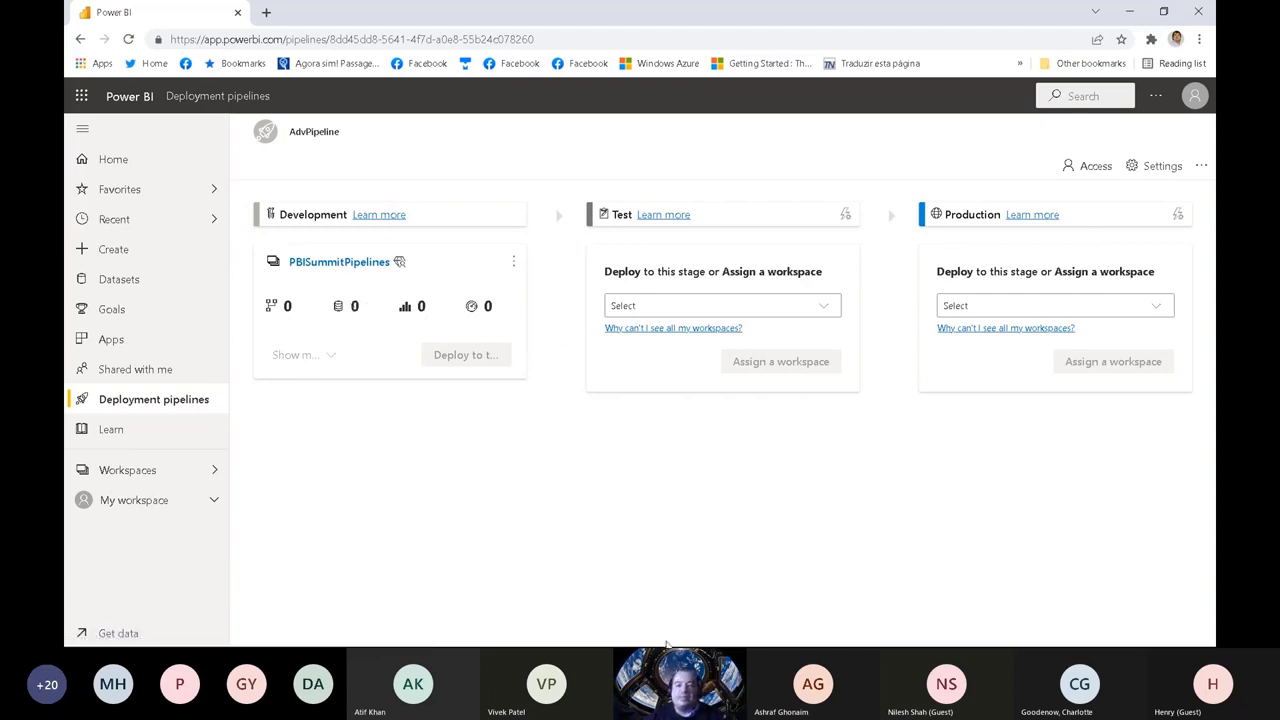
key("super")
mouse_move(668, 633)
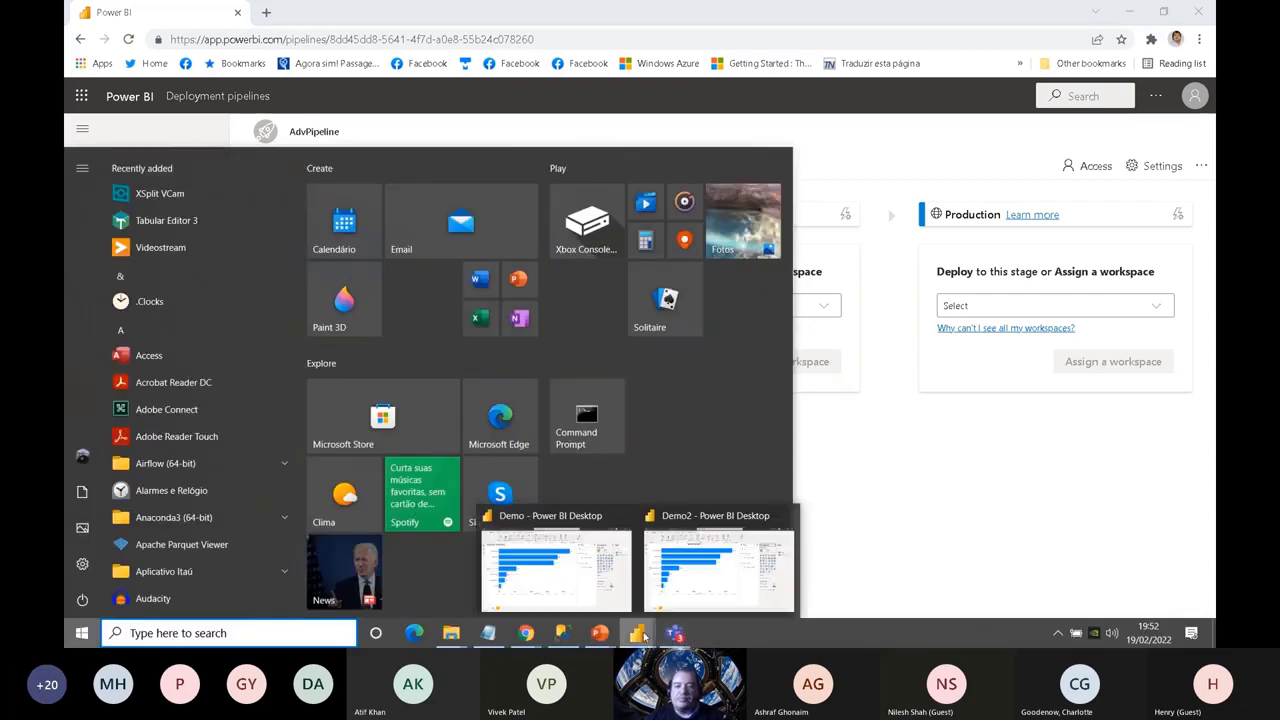
left_click(619, 521)
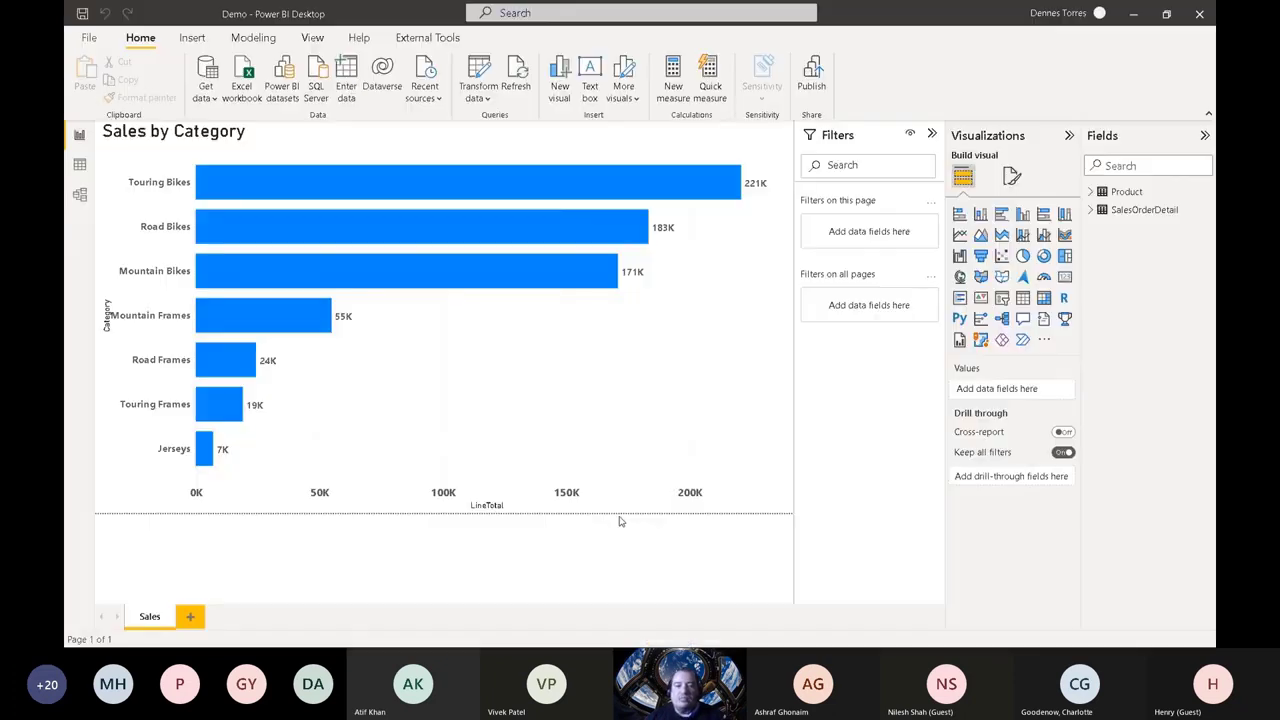
left_click(93, 42)
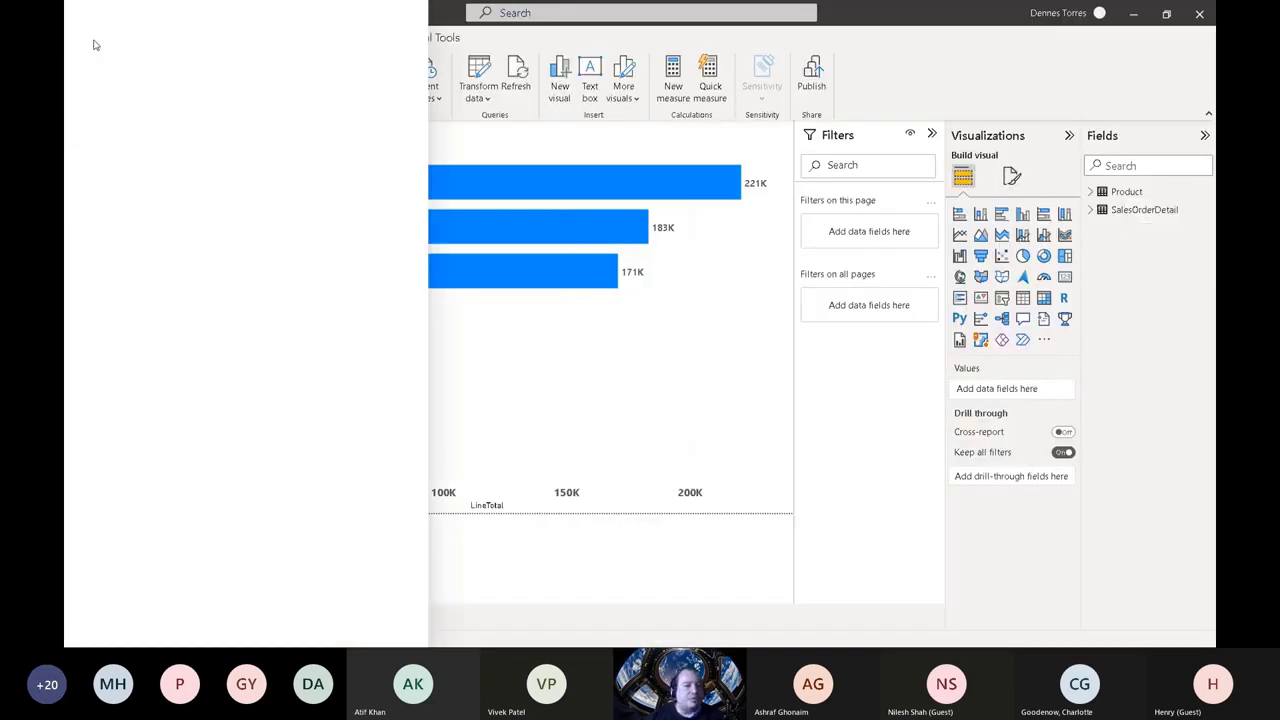
left_click(121, 246)
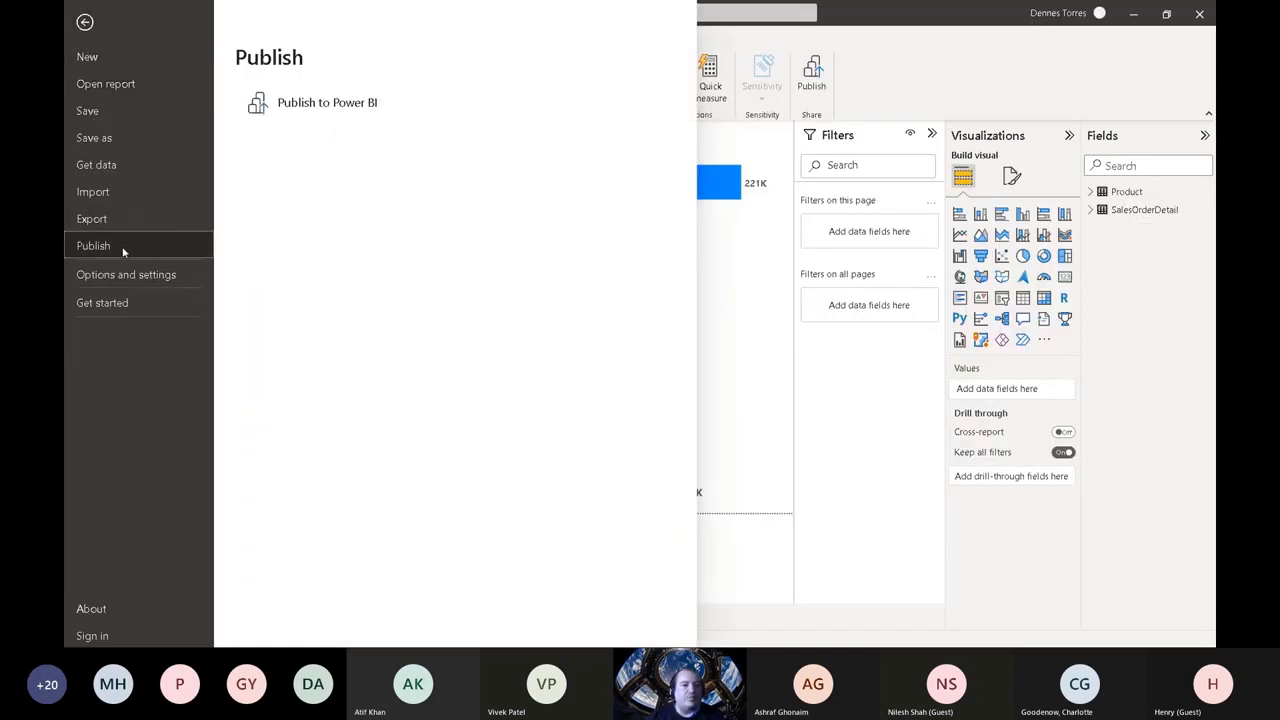
left_click(290, 104)
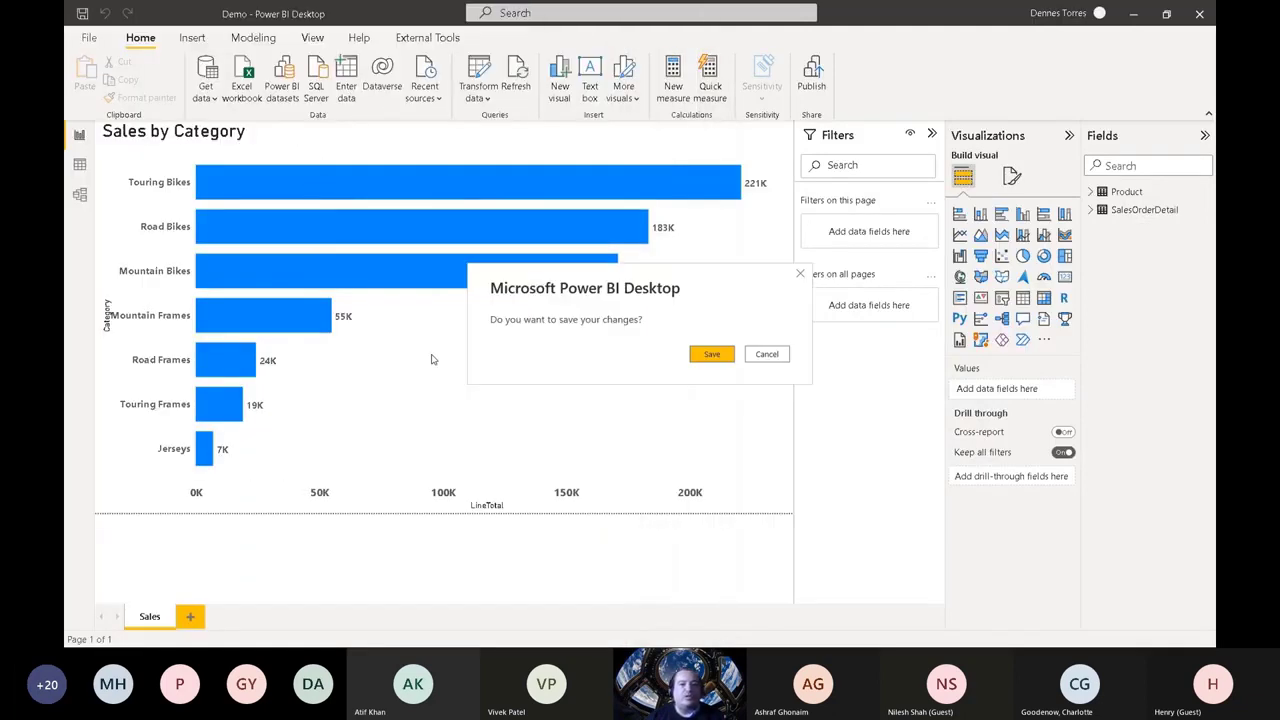
left_click(697, 356)
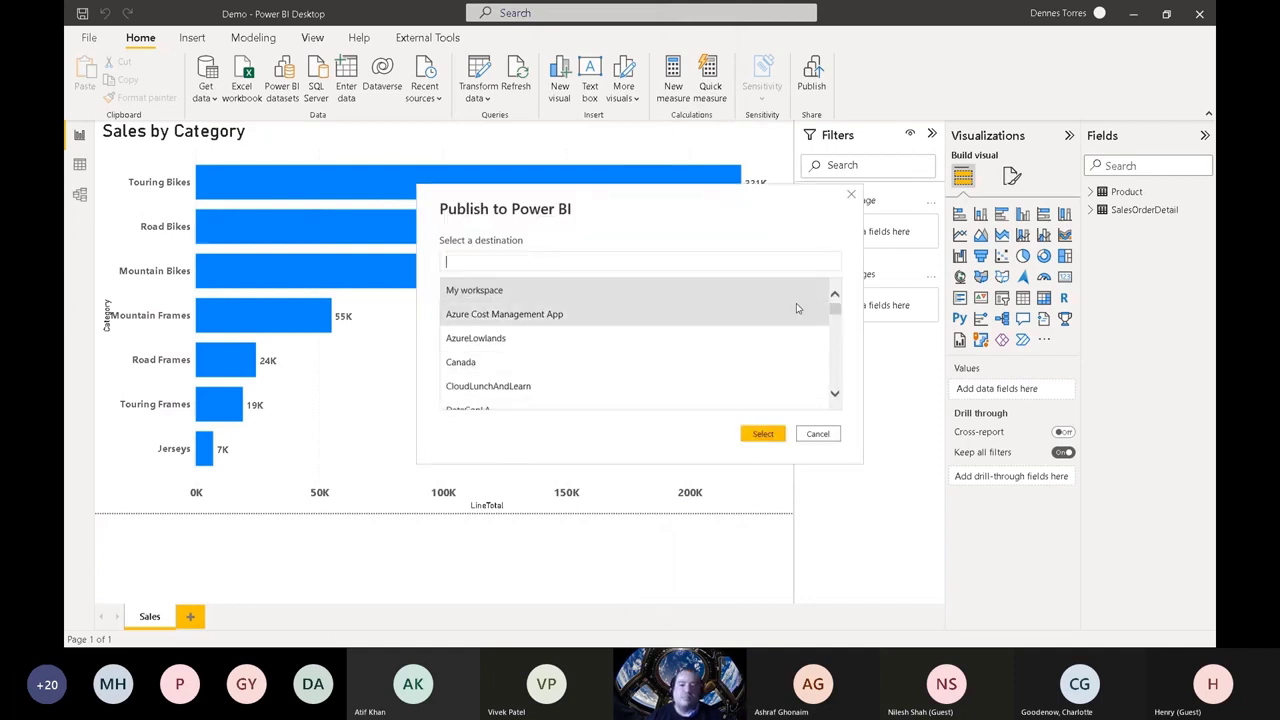
scroll(828, 309, "down", 7)
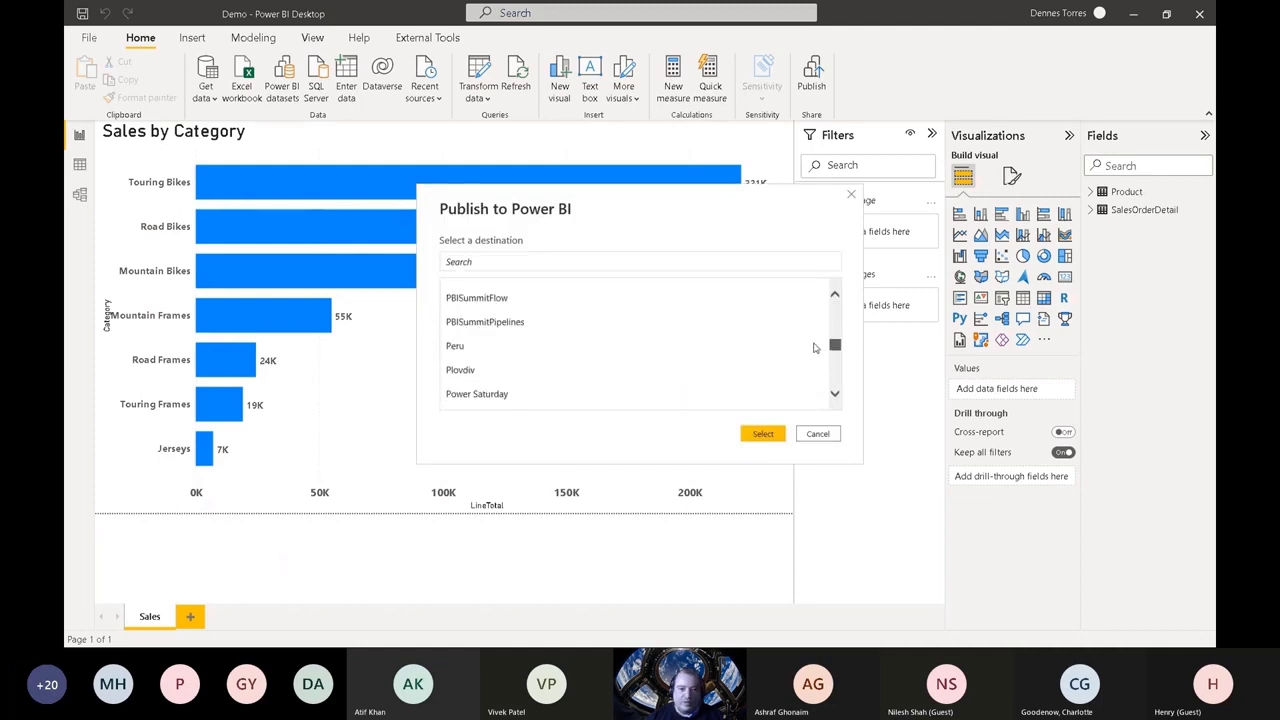
left_click(600, 323)
left_click(760, 434)
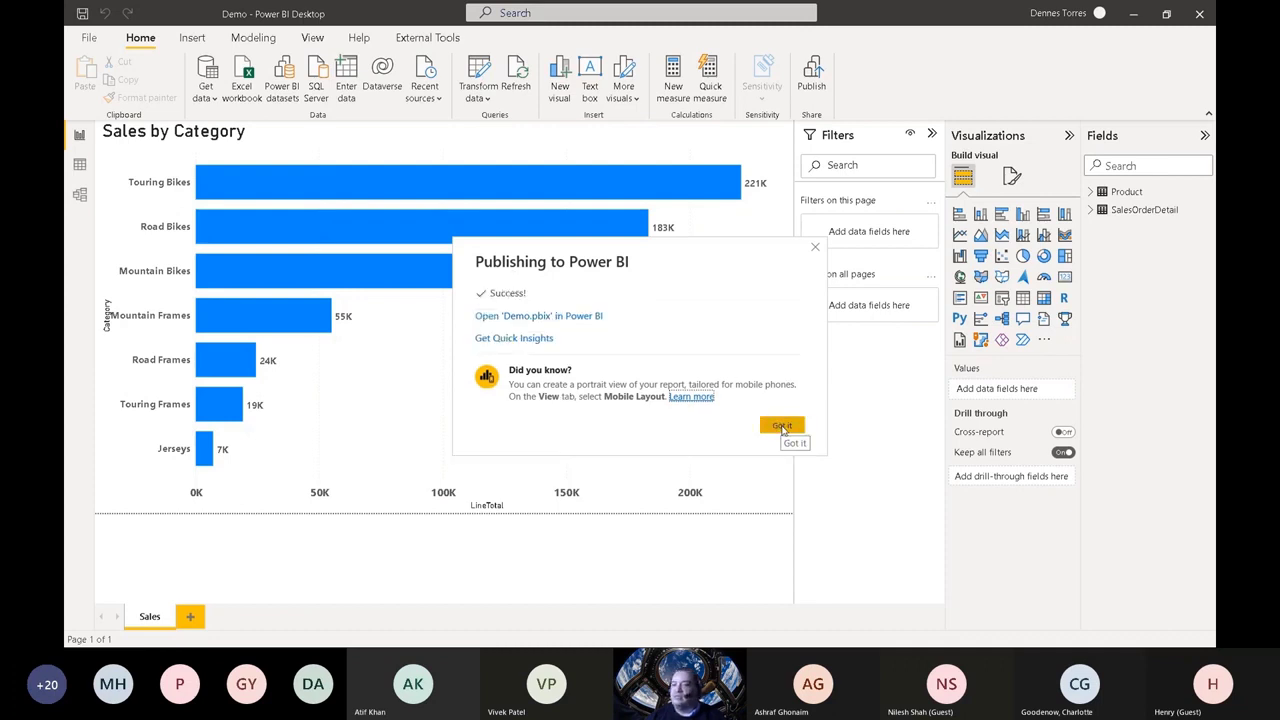
left_click(783, 426)
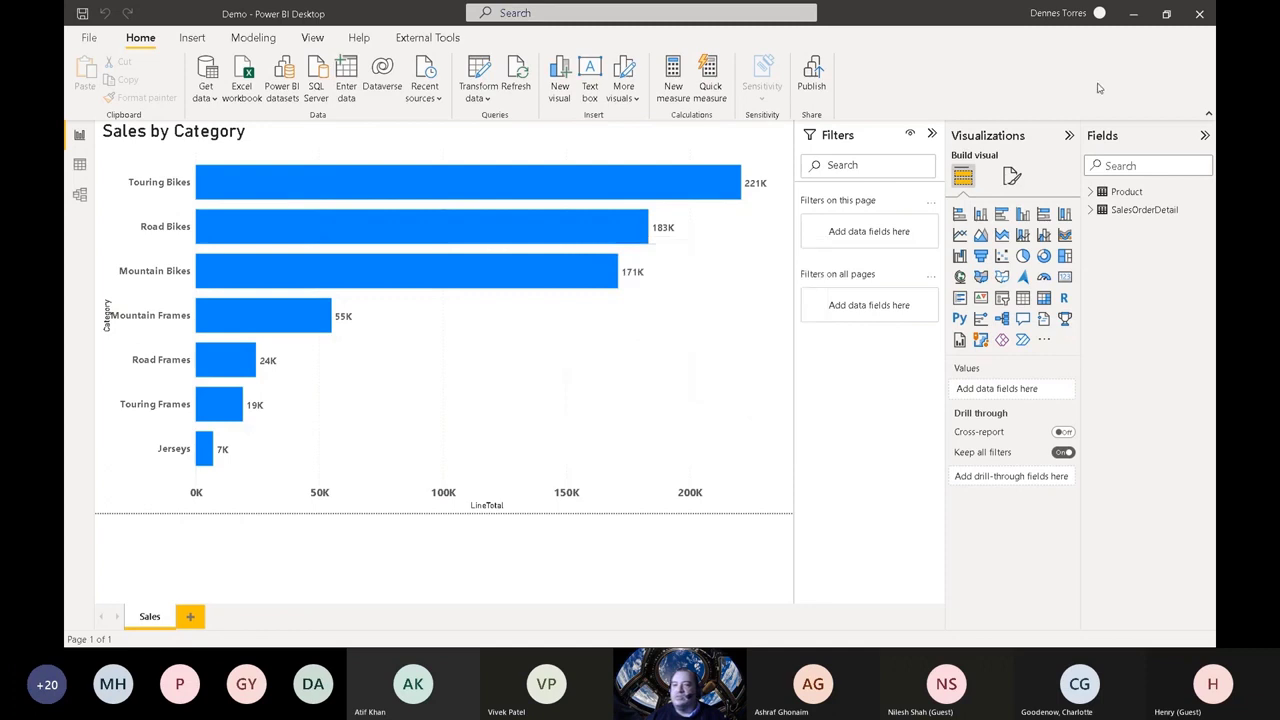
Step: Return to AdvPipeline in Chrome, expand the Development stage's contents and view its Demo report in a separate tab
left_click(1134, 14)
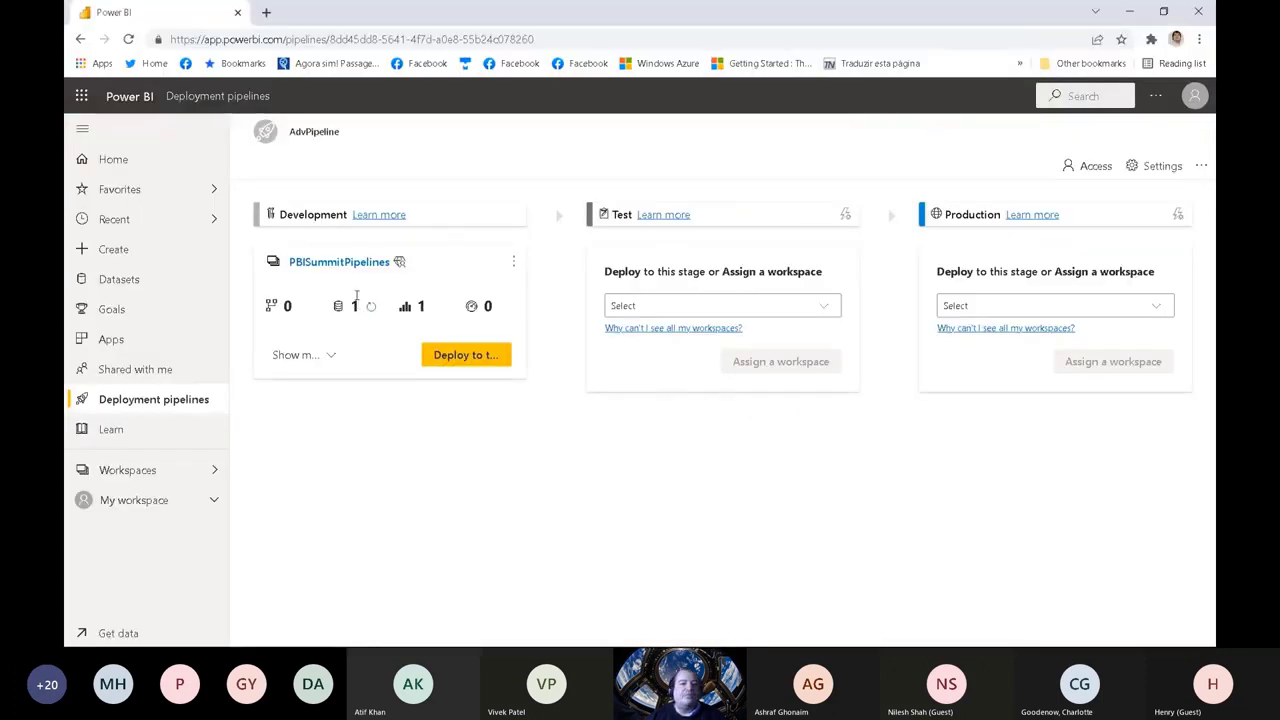
left_click(331, 357)
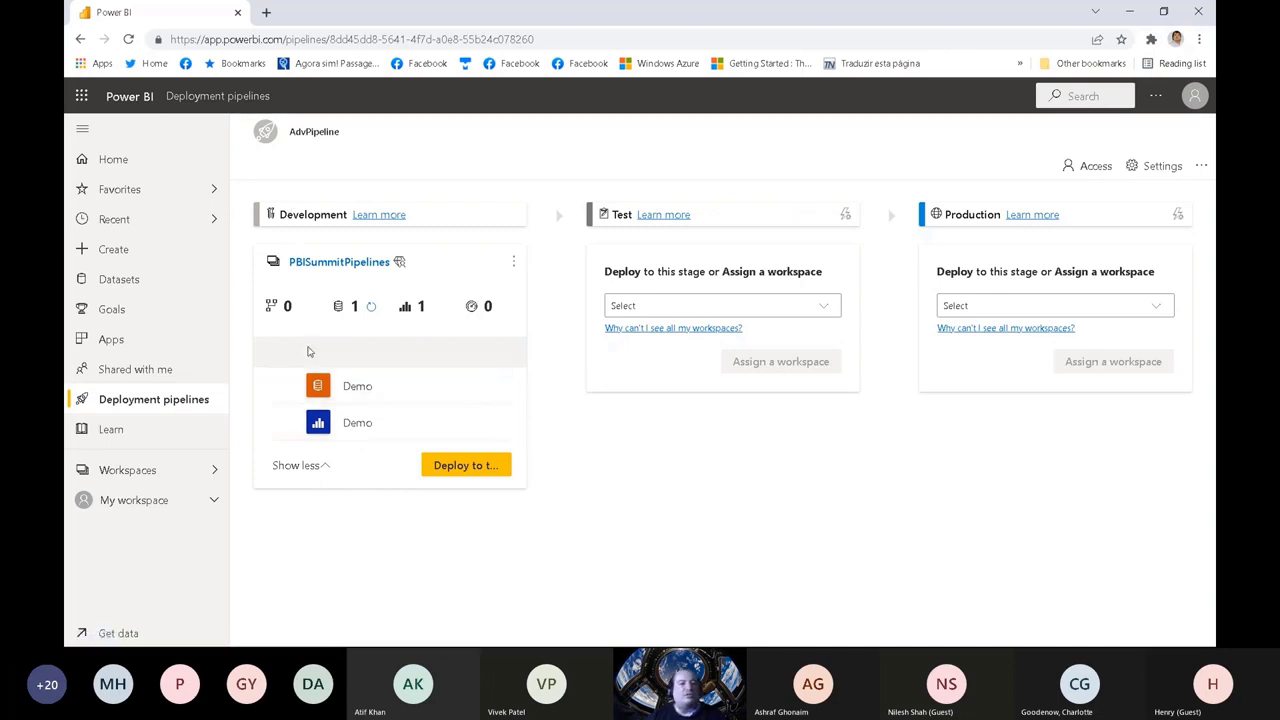
right_click(356, 423)
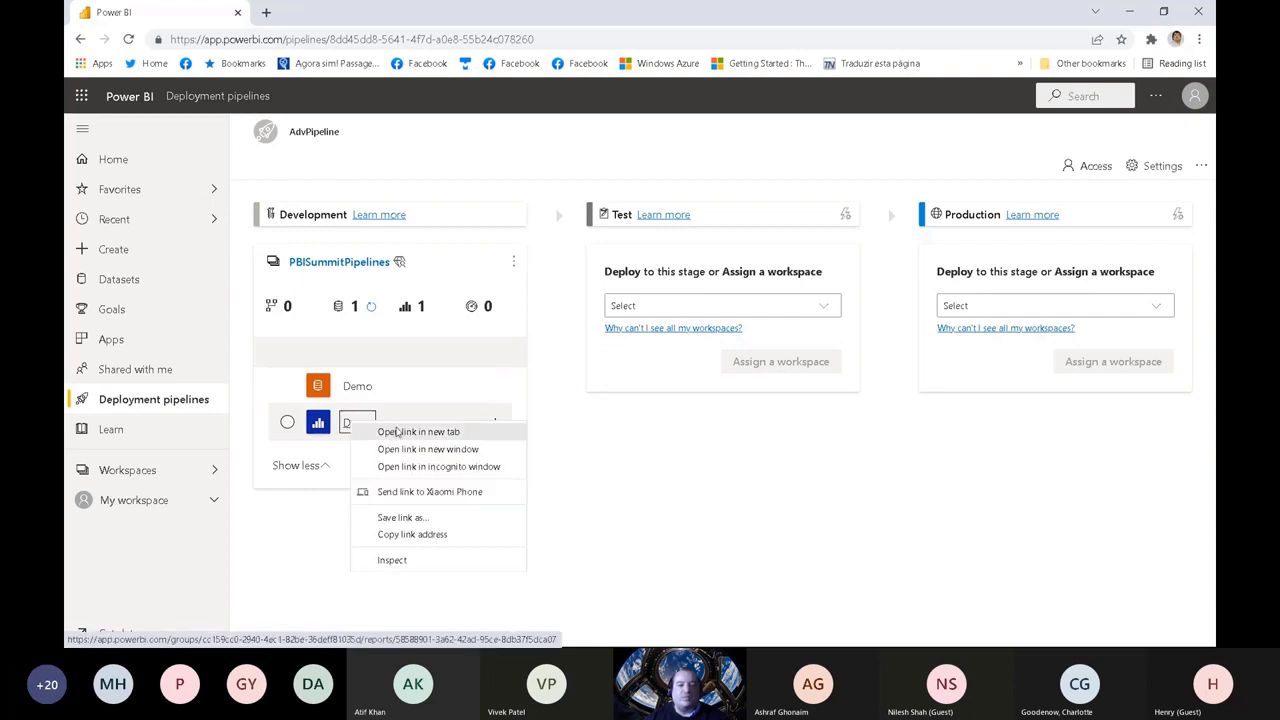
left_click(394, 432)
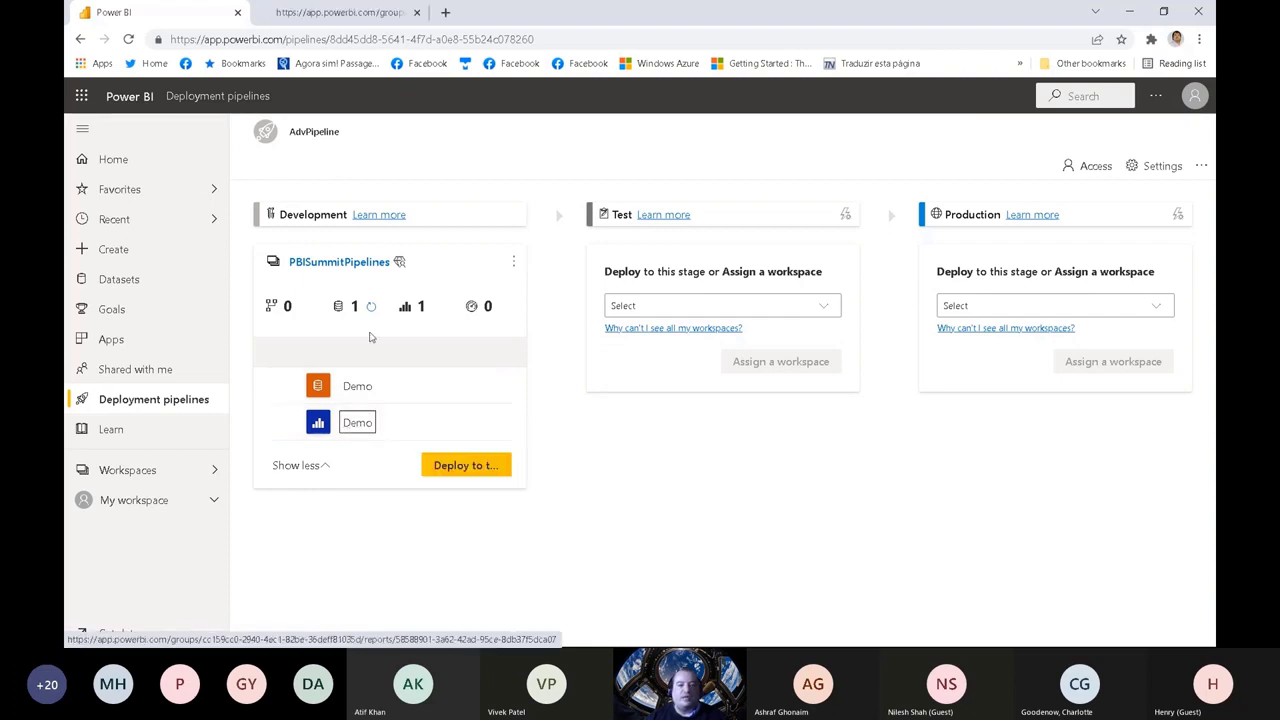
left_click(336, 10)
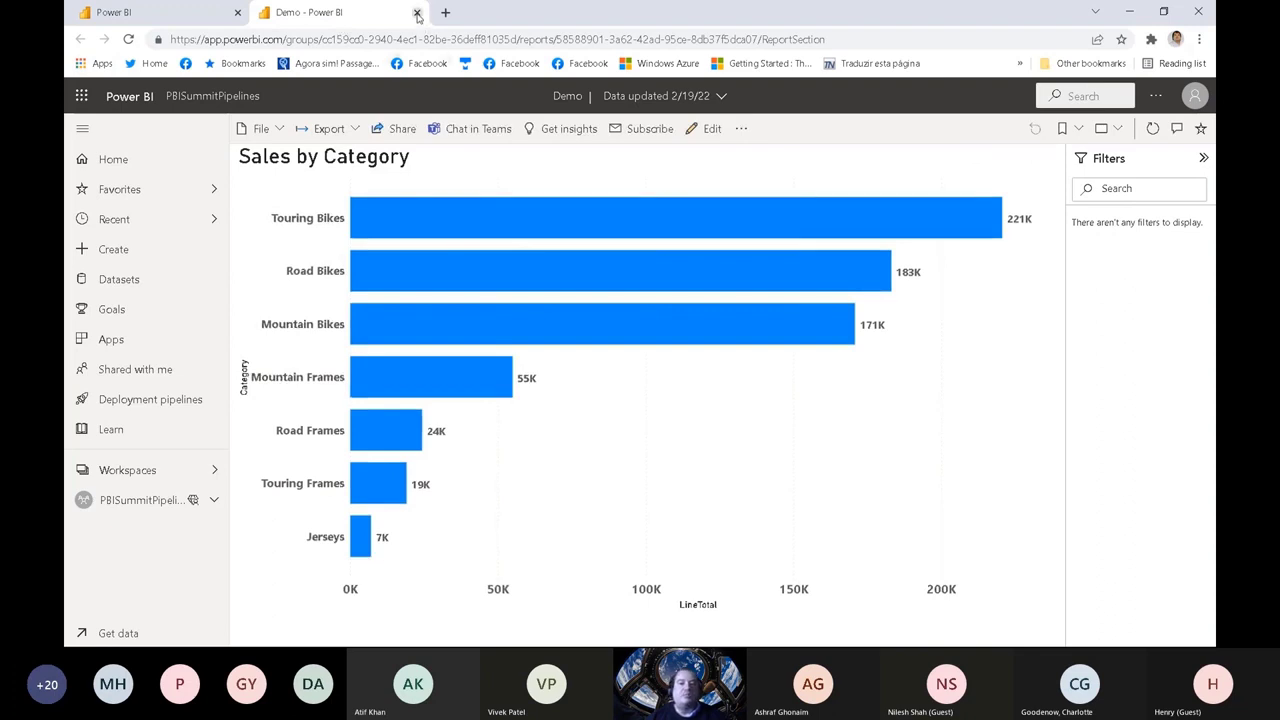
left_click(160, 12)
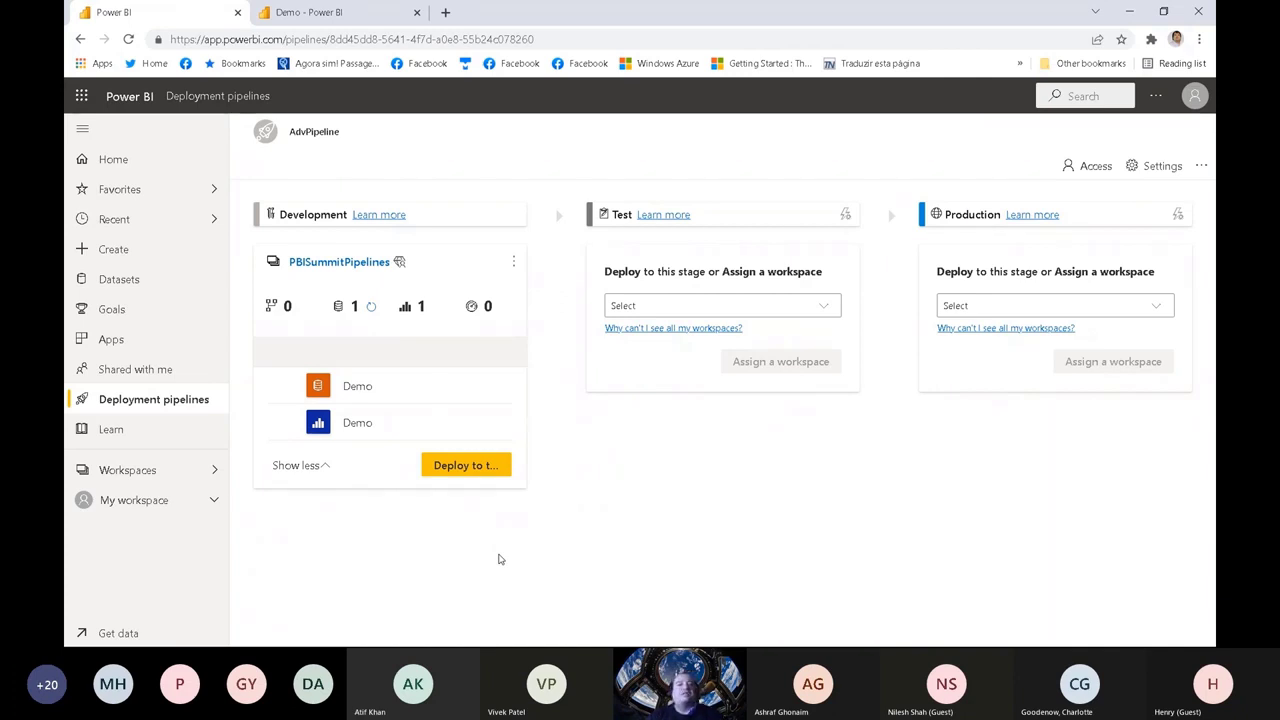
Step: Deploy the Development content to the Test stage and expand the item lists of both stages
left_click(467, 468)
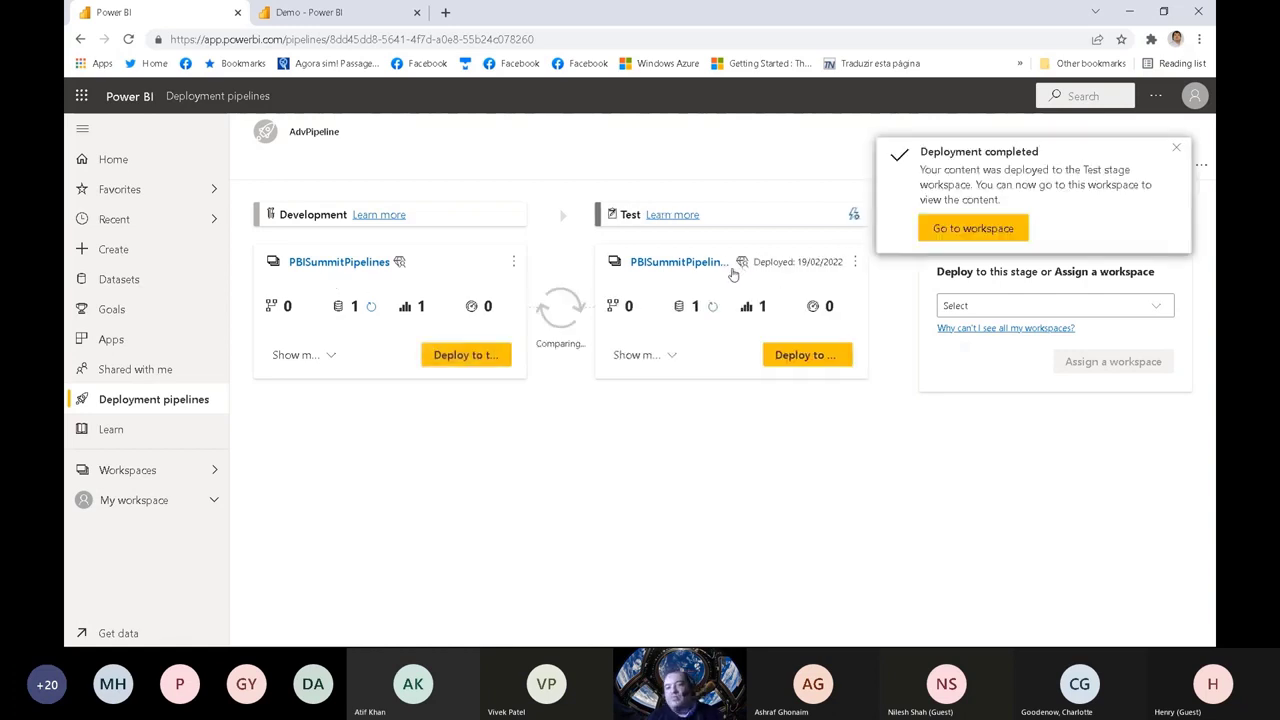
left_click(1176, 148)
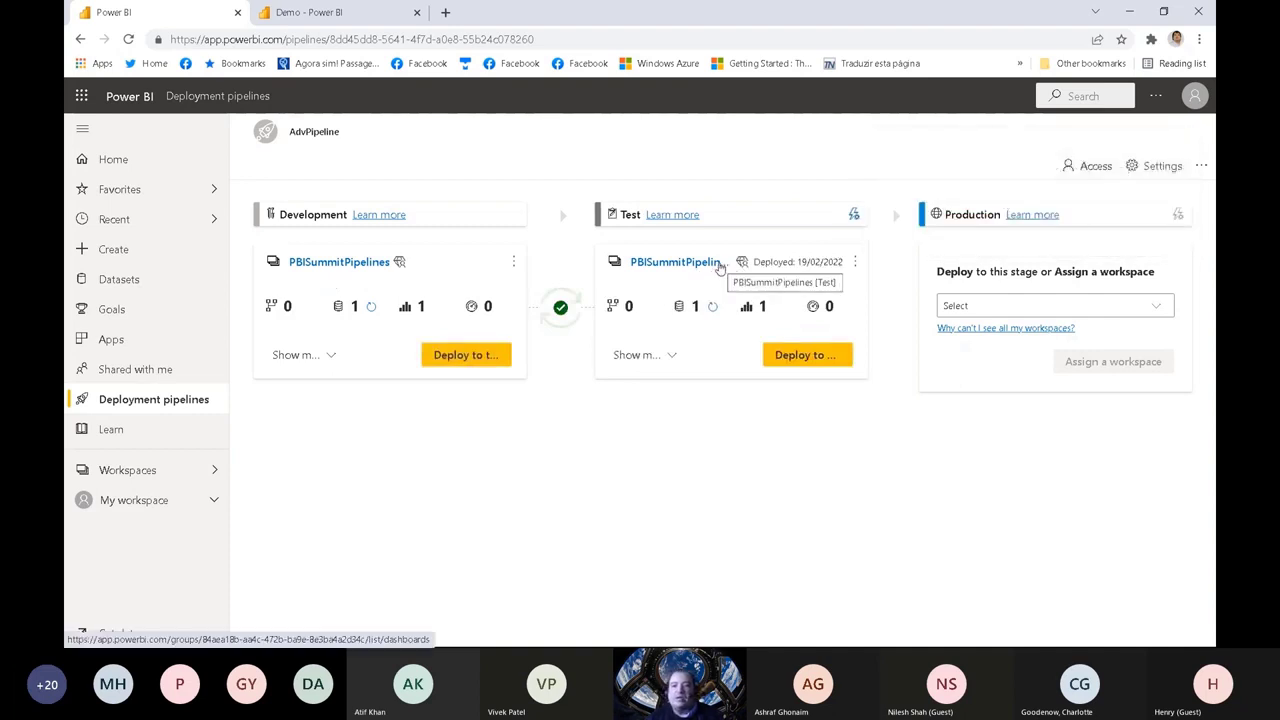
left_click(666, 358)
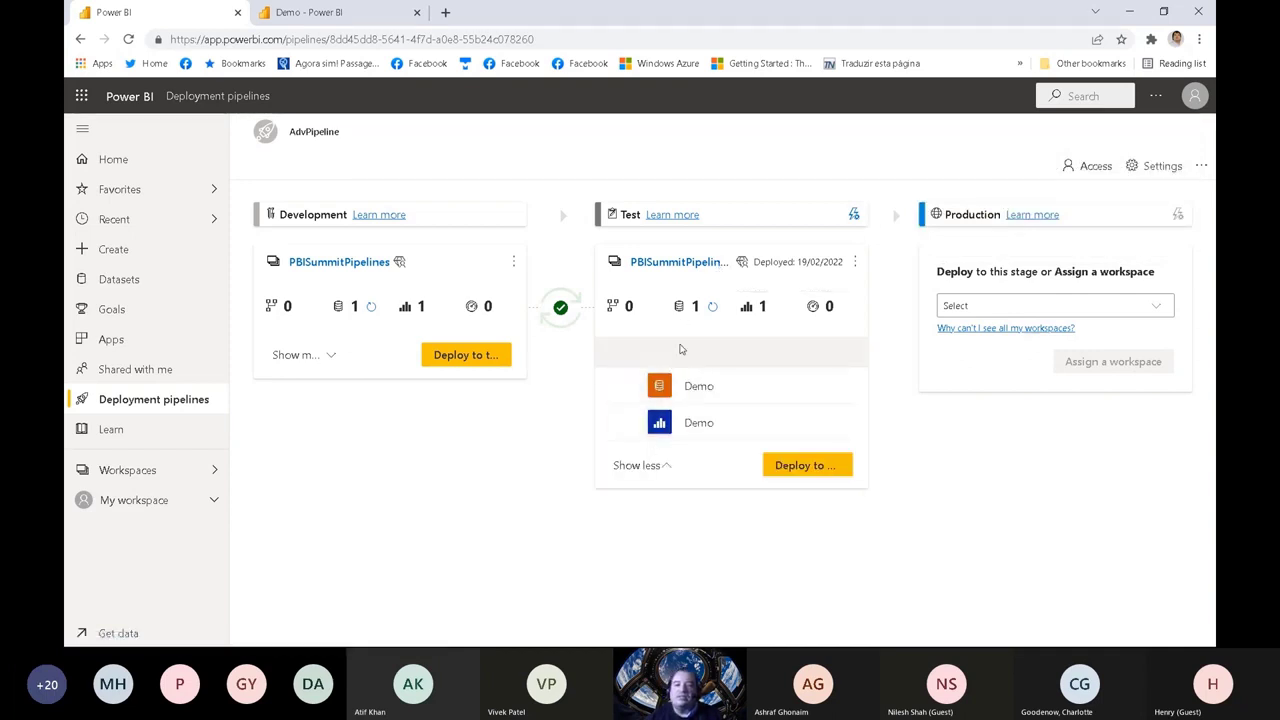
left_click(330, 356)
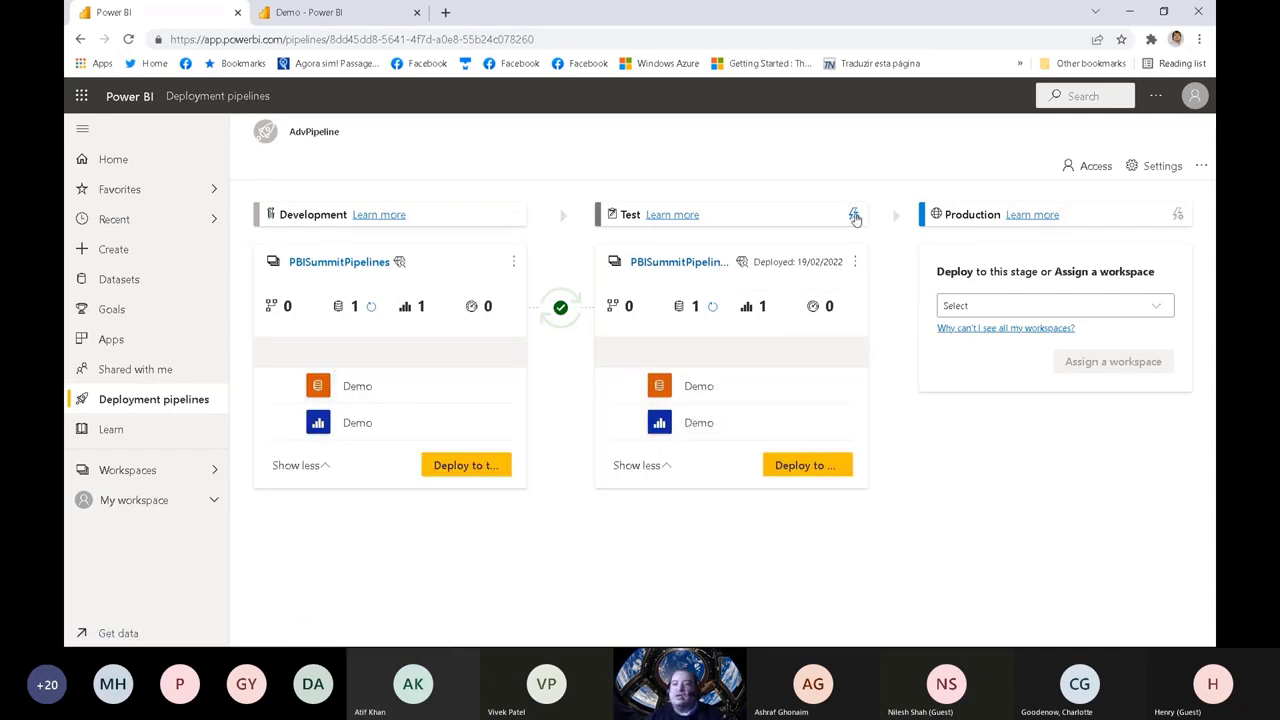
Step: Open the Test stage's deployment rules for the Demo dataset and review its data source and parameter rule sections
left_click(855, 216)
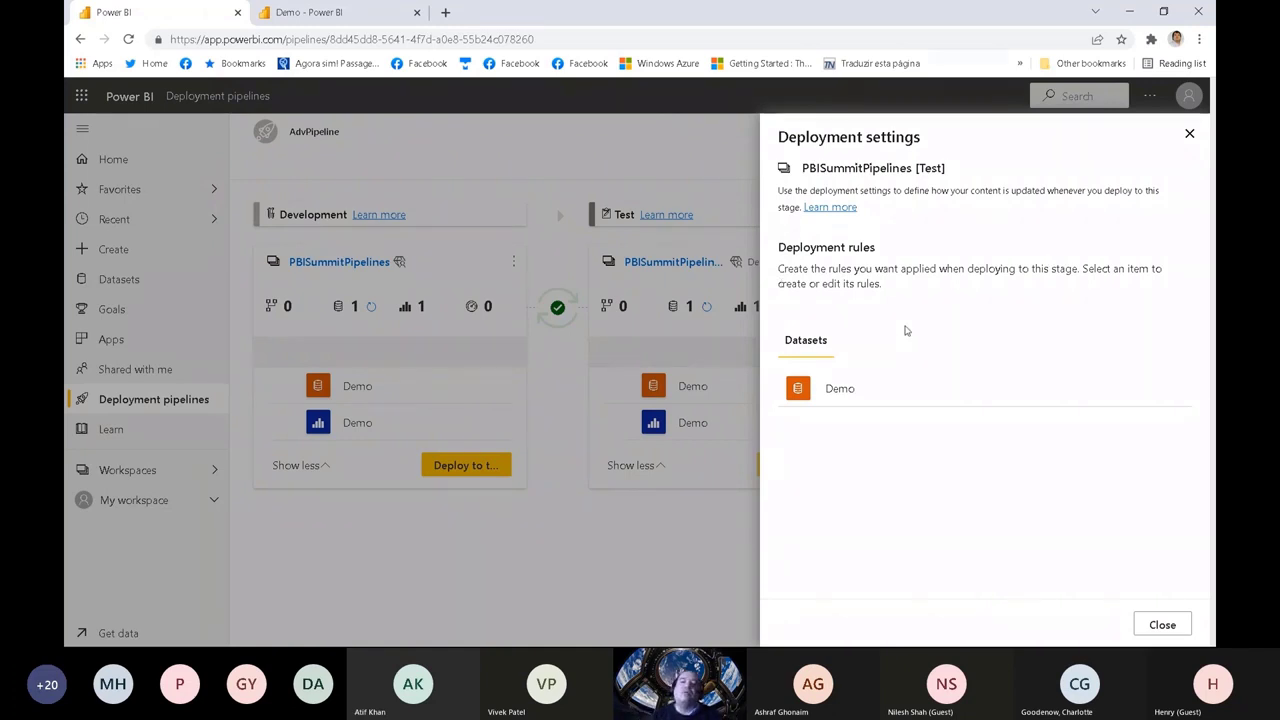
left_click(823, 392)
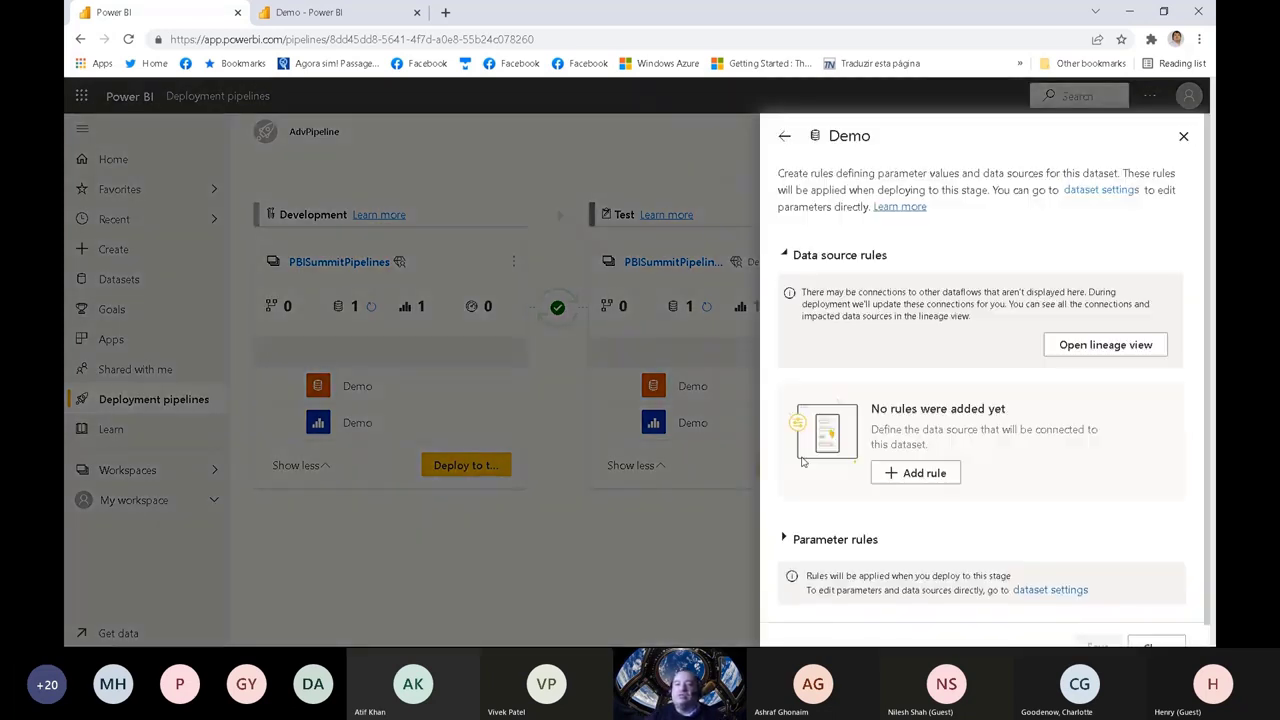
left_click(785, 256)
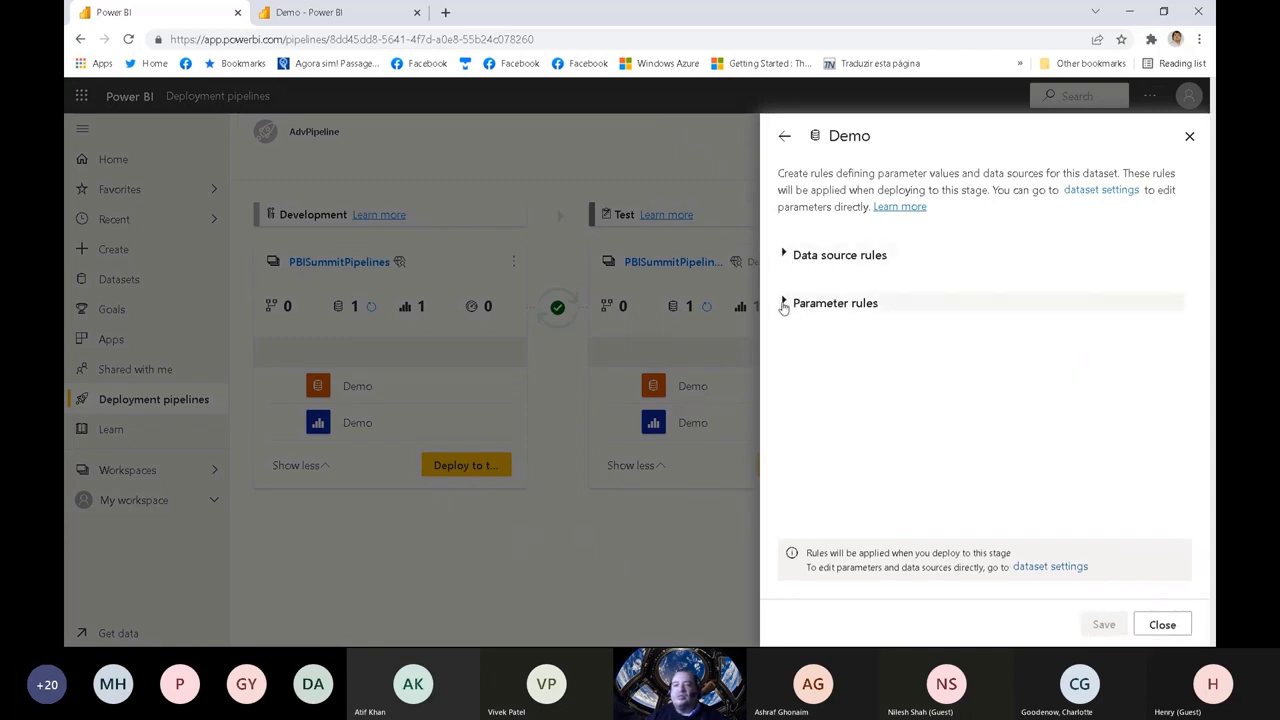
left_click(784, 304)
left_click(785, 304)
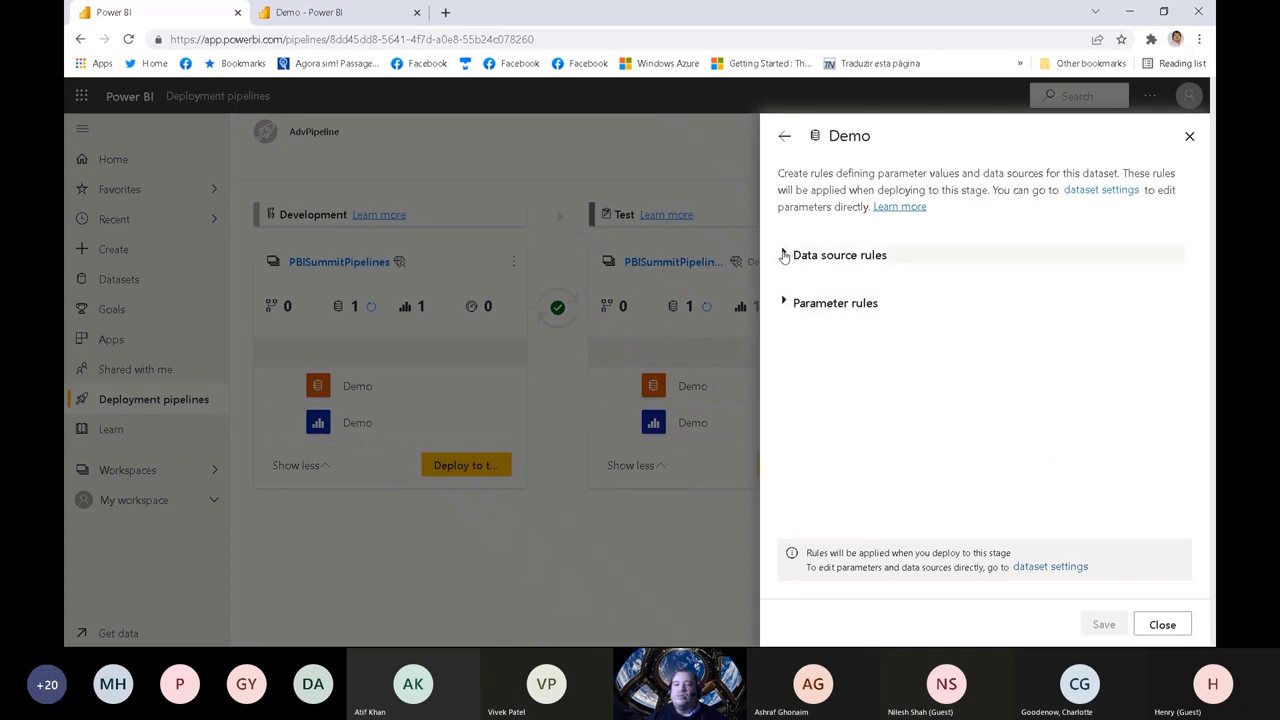
Step: Add a data source rule replacing the adventuredev source with another one, using database adventuretest on server centraldata.database.windows.net
left_click(783, 255)
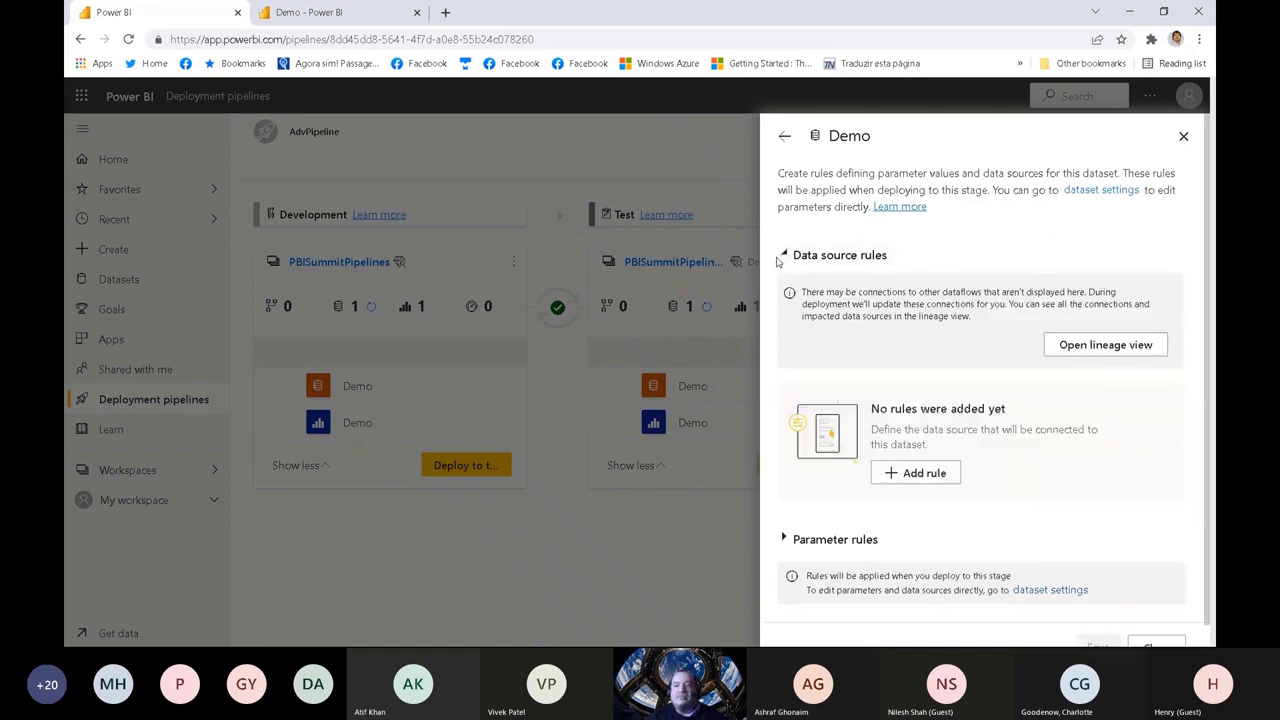
left_click(895, 474)
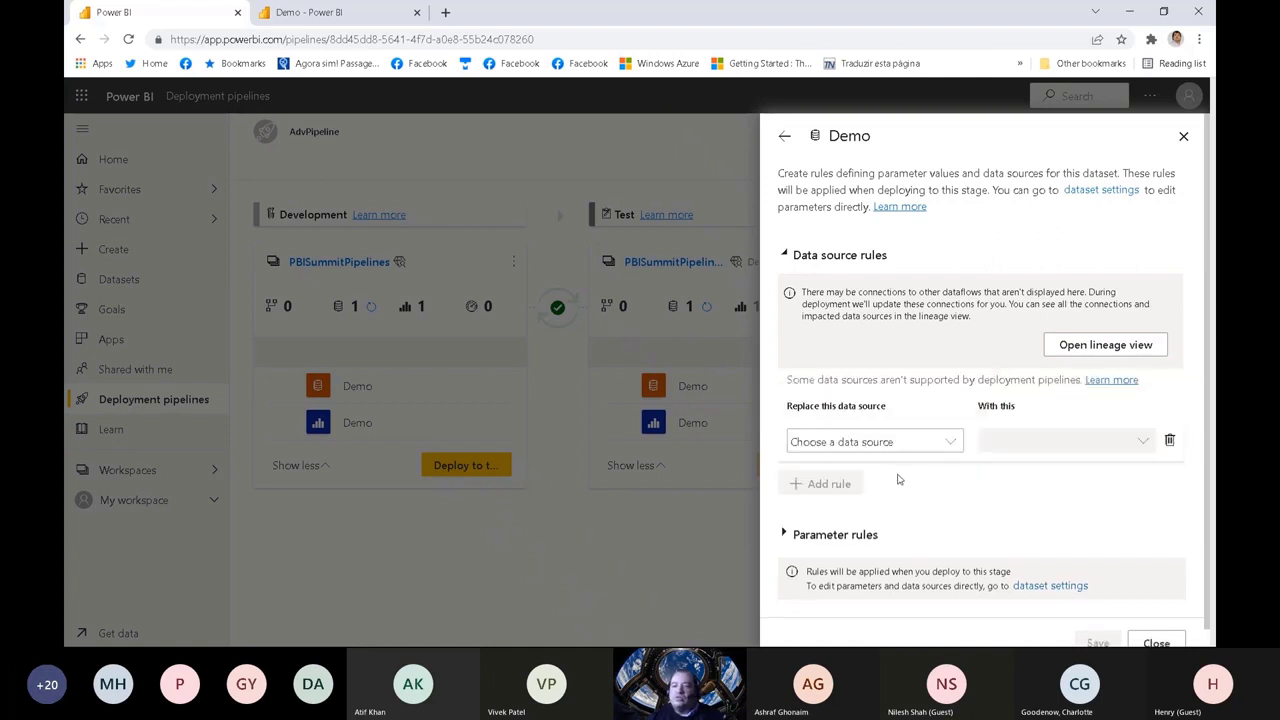
left_click(950, 443)
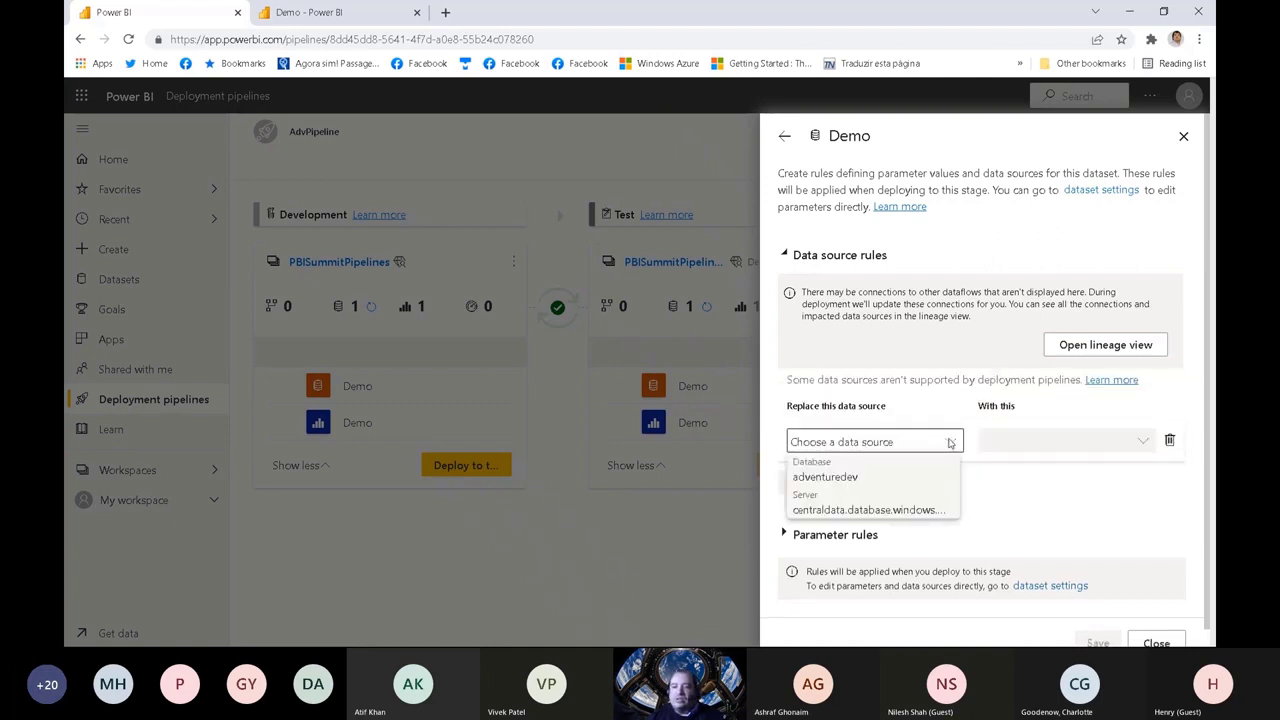
left_click(826, 481)
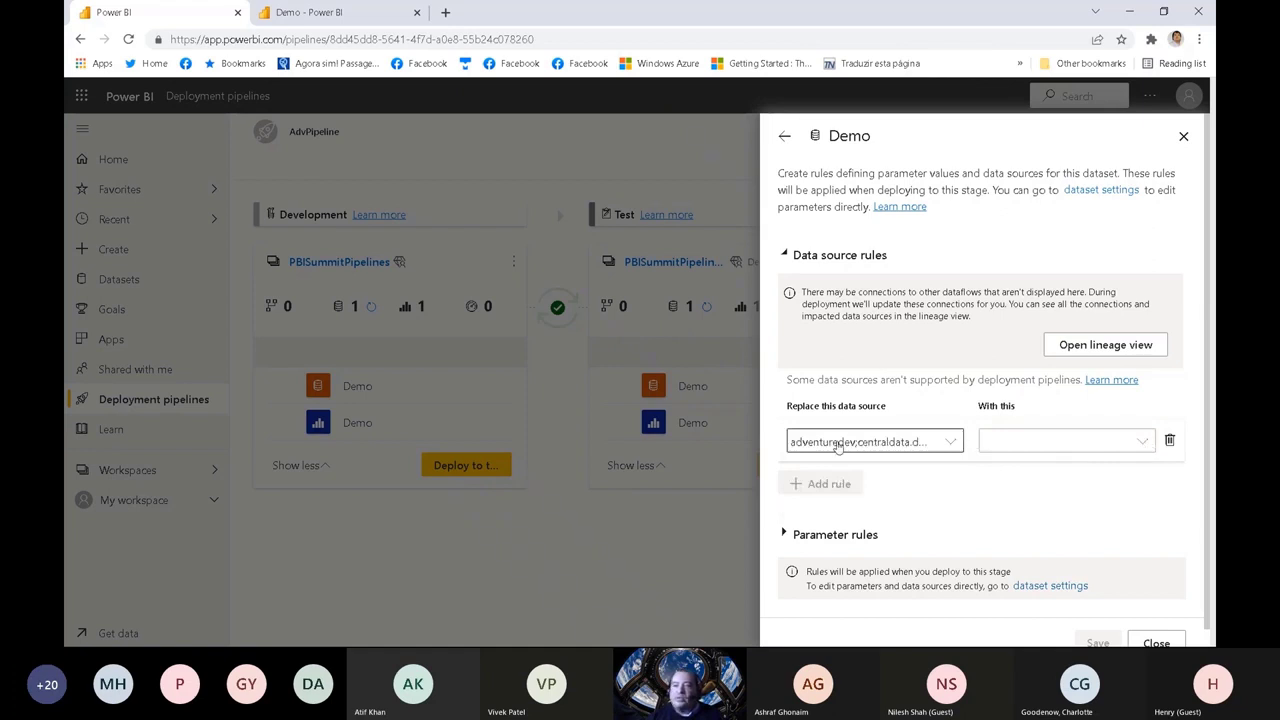
left_click(1142, 442)
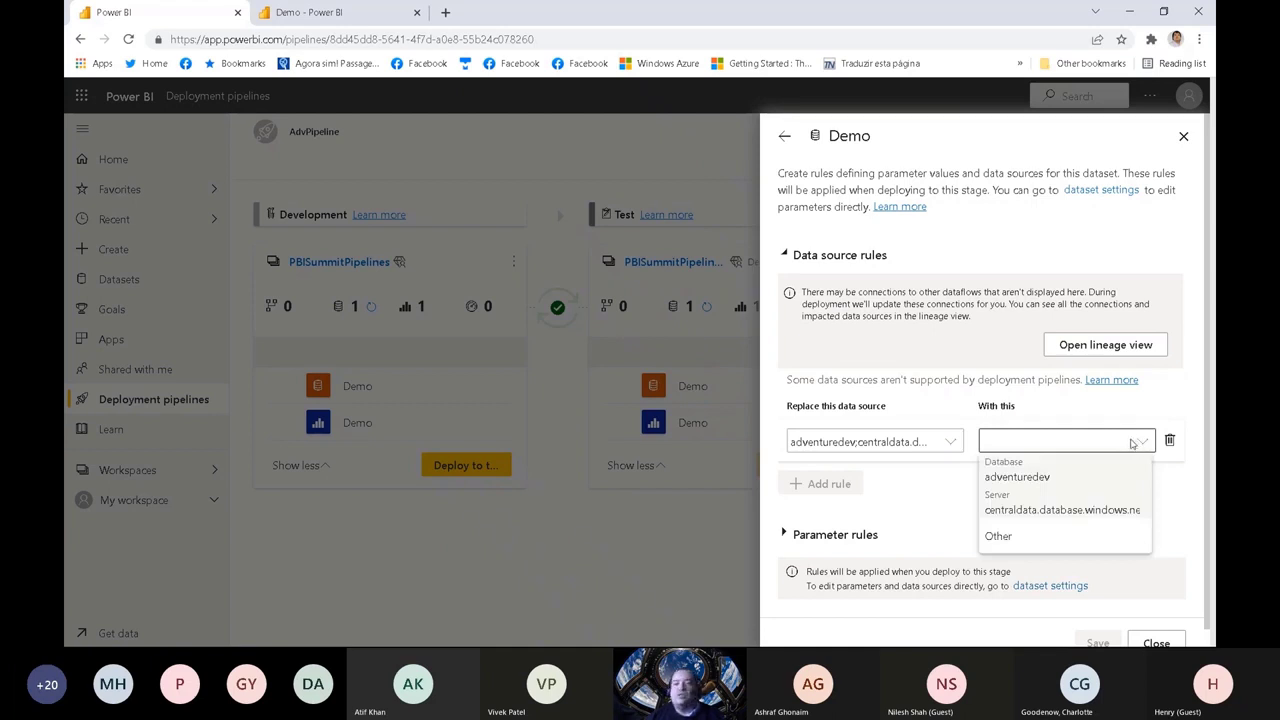
left_click(1000, 537)
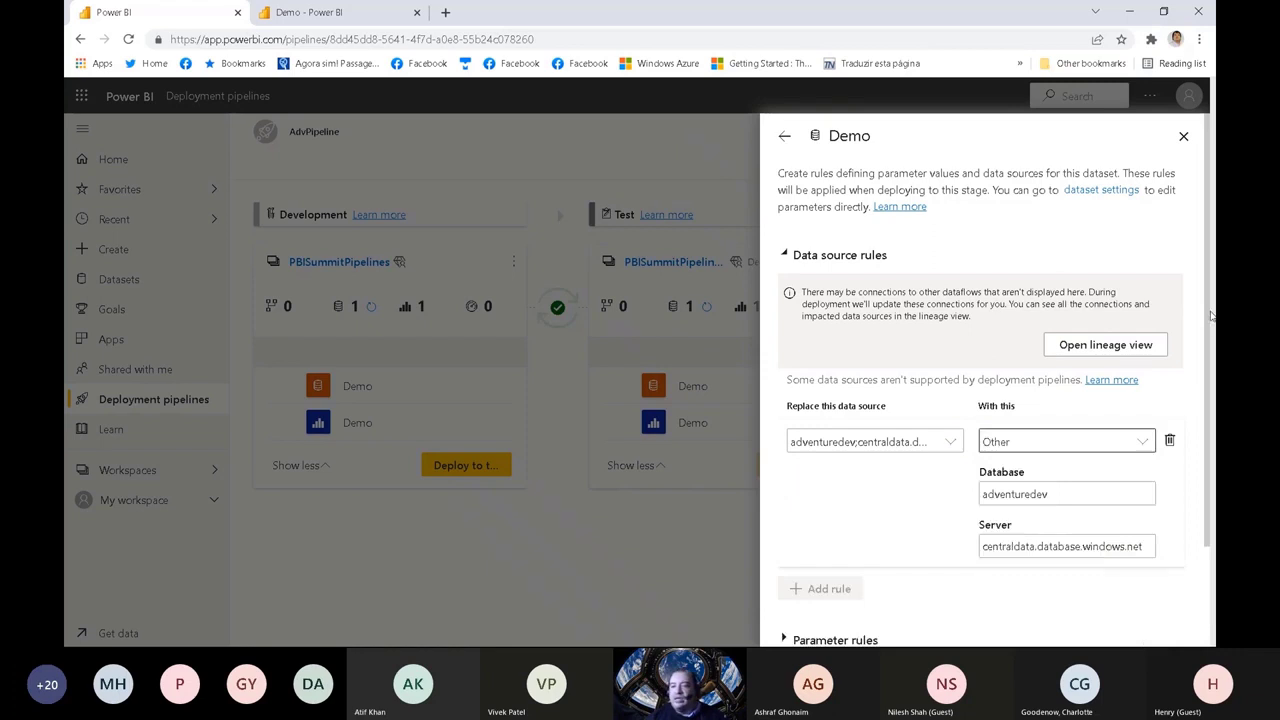
left_click(1036, 493)
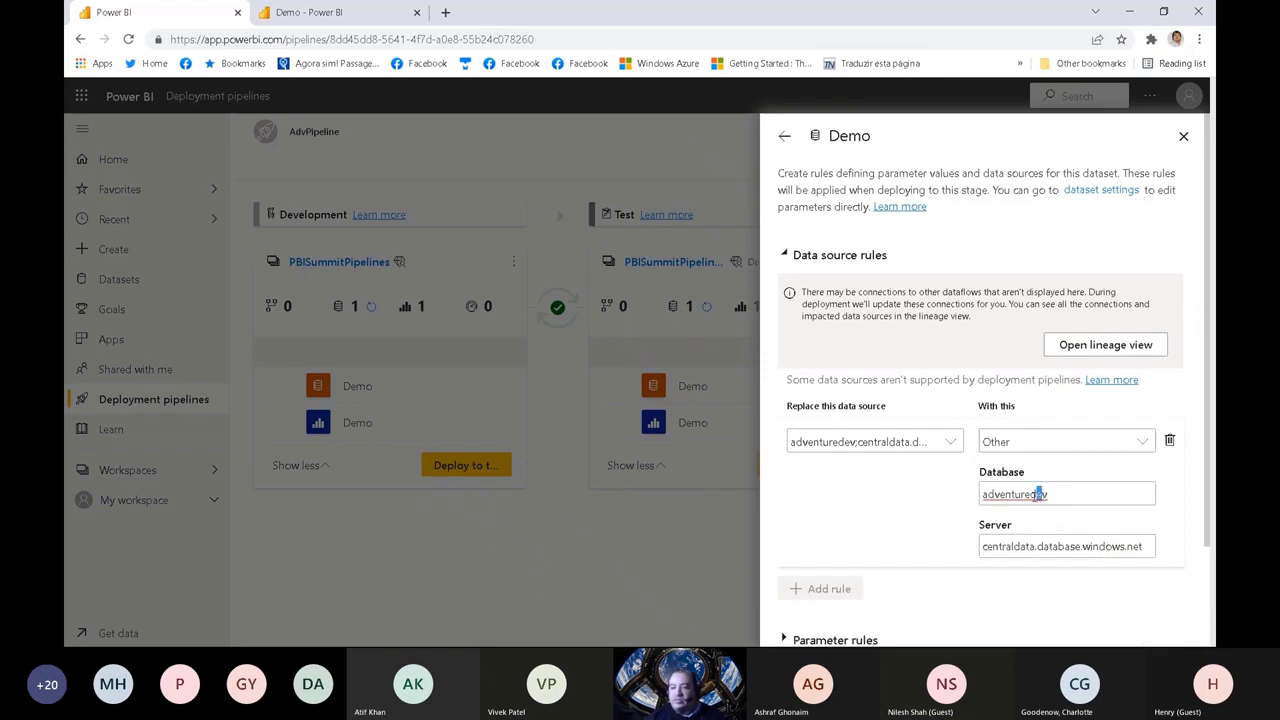
left_click_drag(1038, 494, 1055, 494)
type("te")
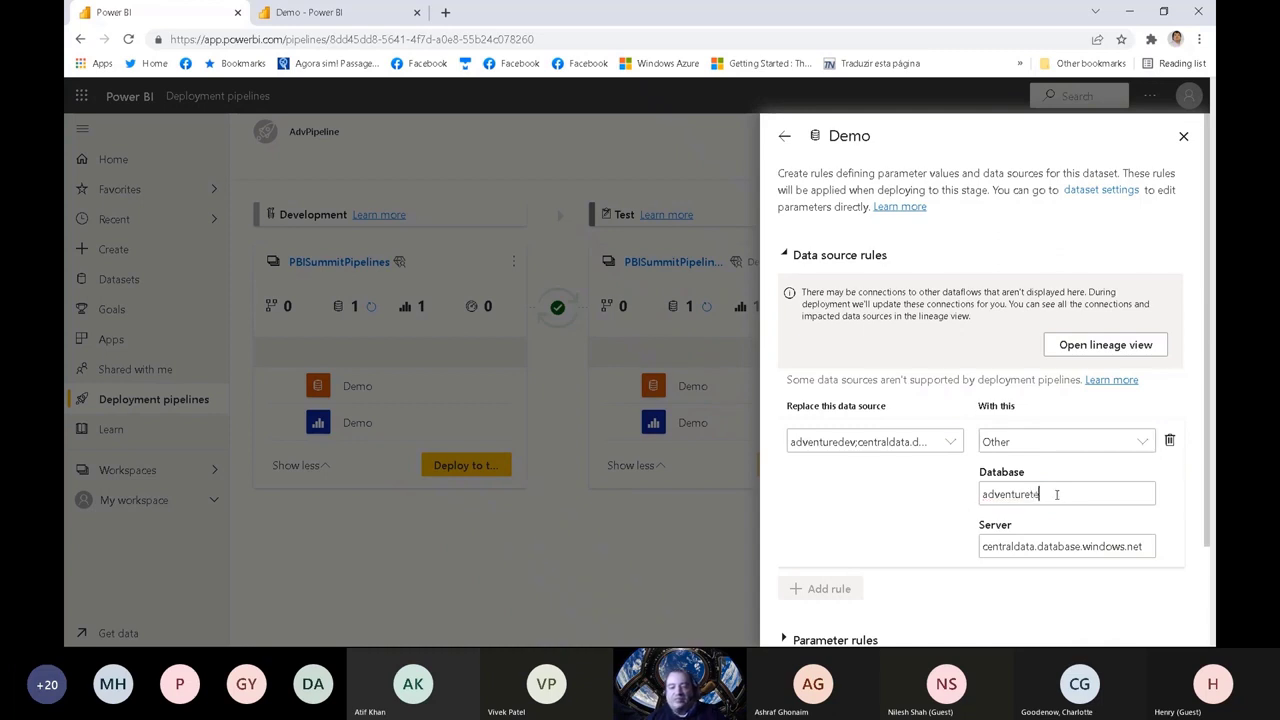
type("st")
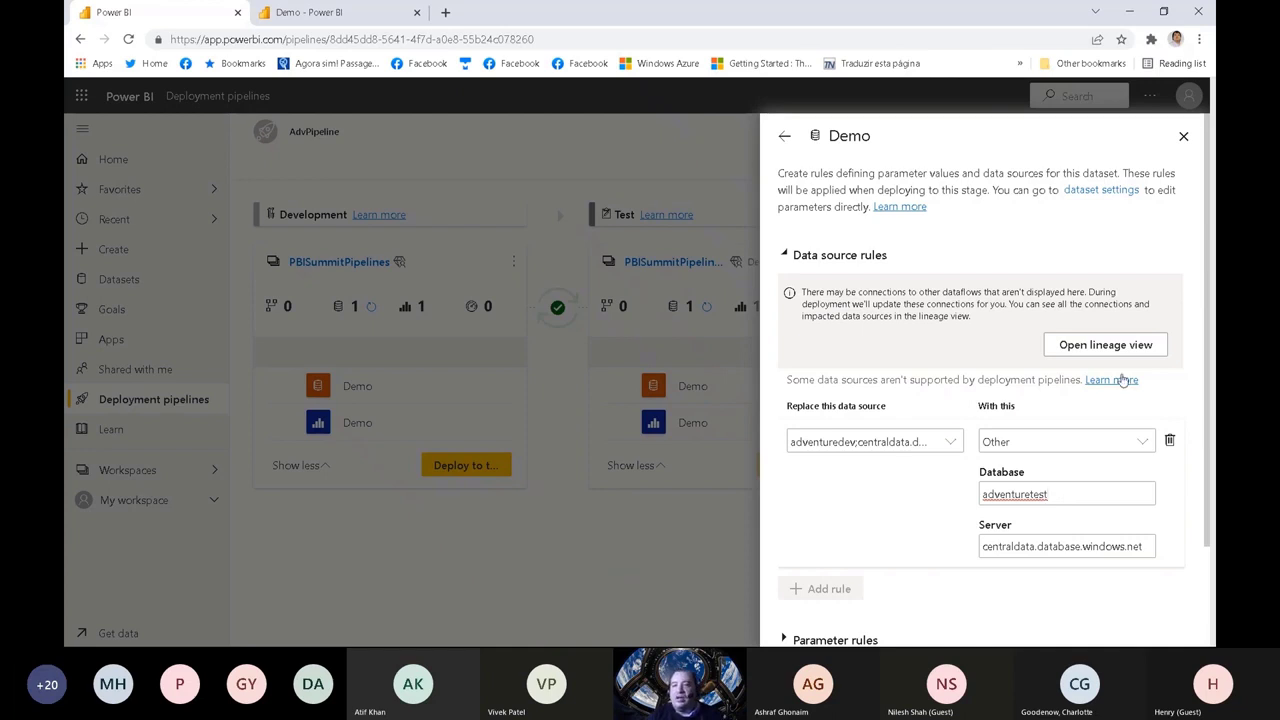
Step: Add a parameter rule that applies the value 1500 to the StartingPrice parameter
left_click(1068, 252)
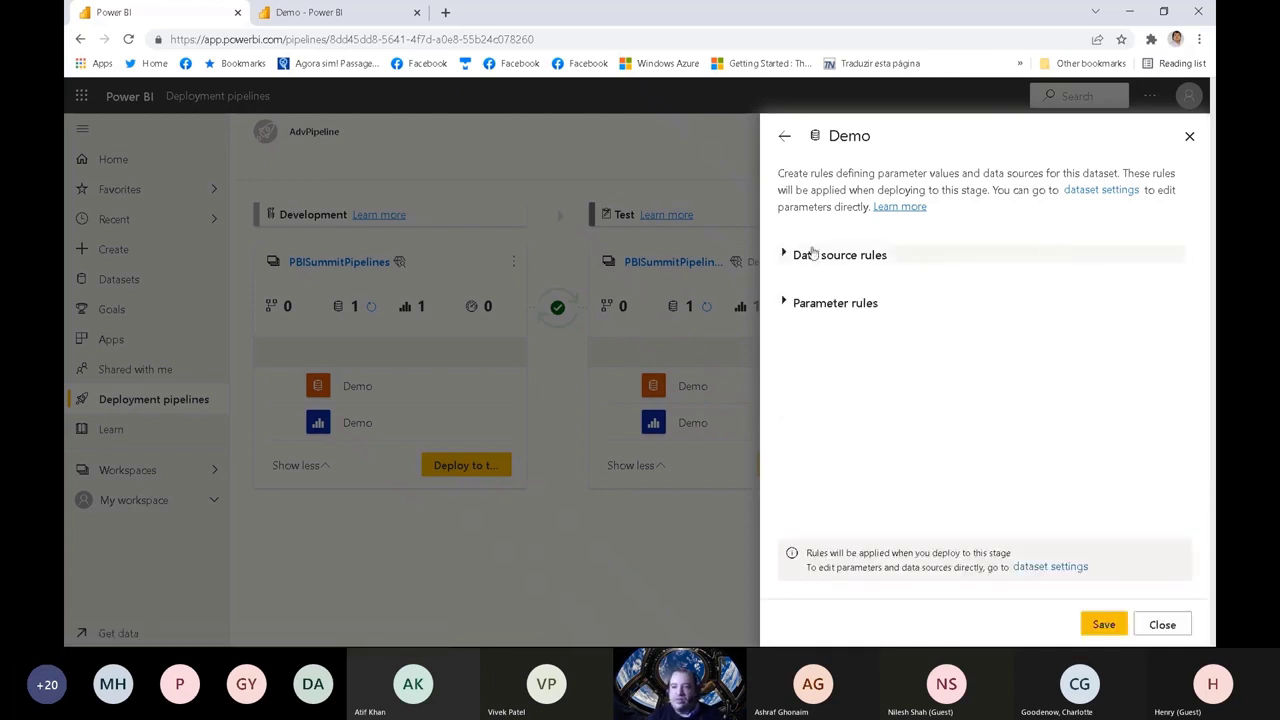
left_click(781, 254)
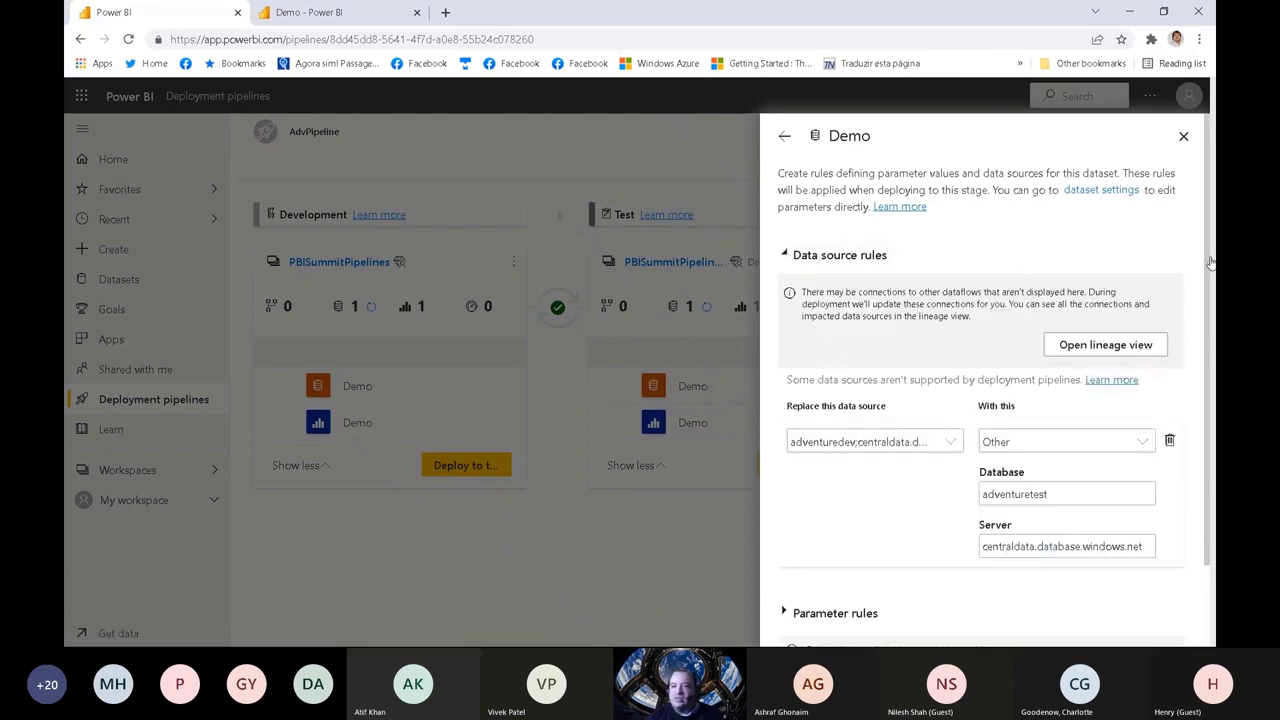
scroll(924, 477, "down", 2)
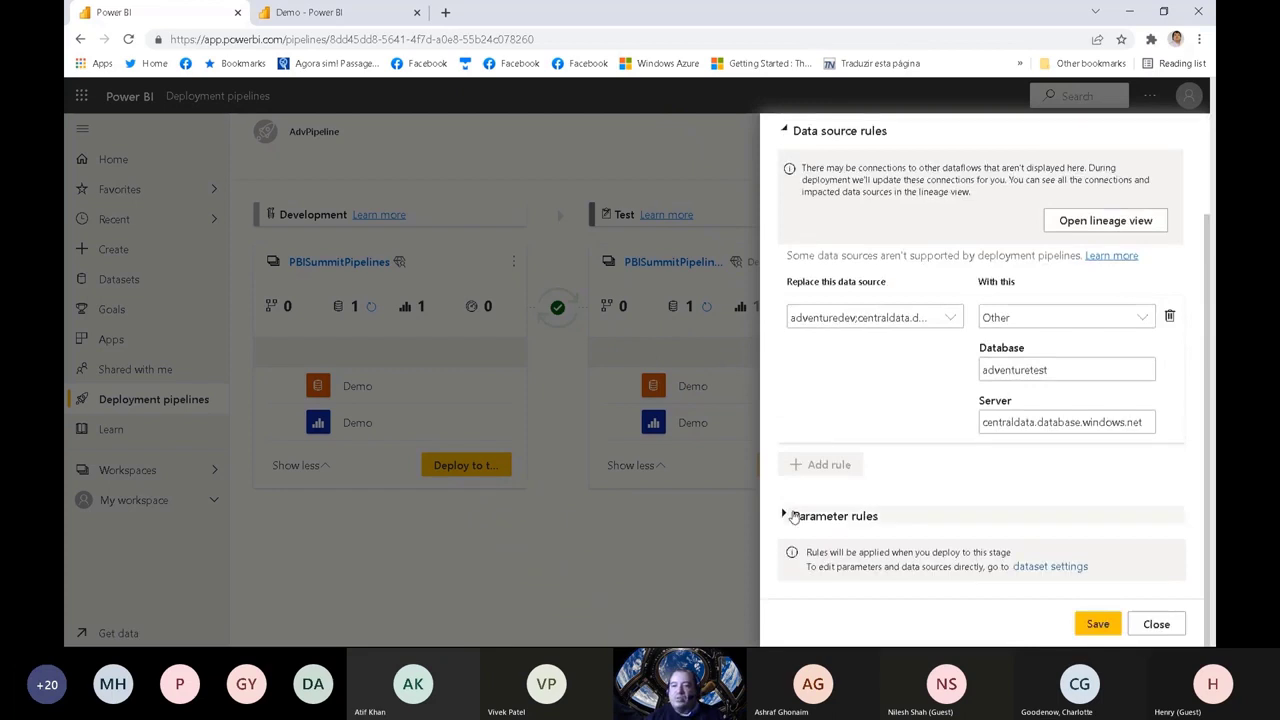
left_click(924, 514)
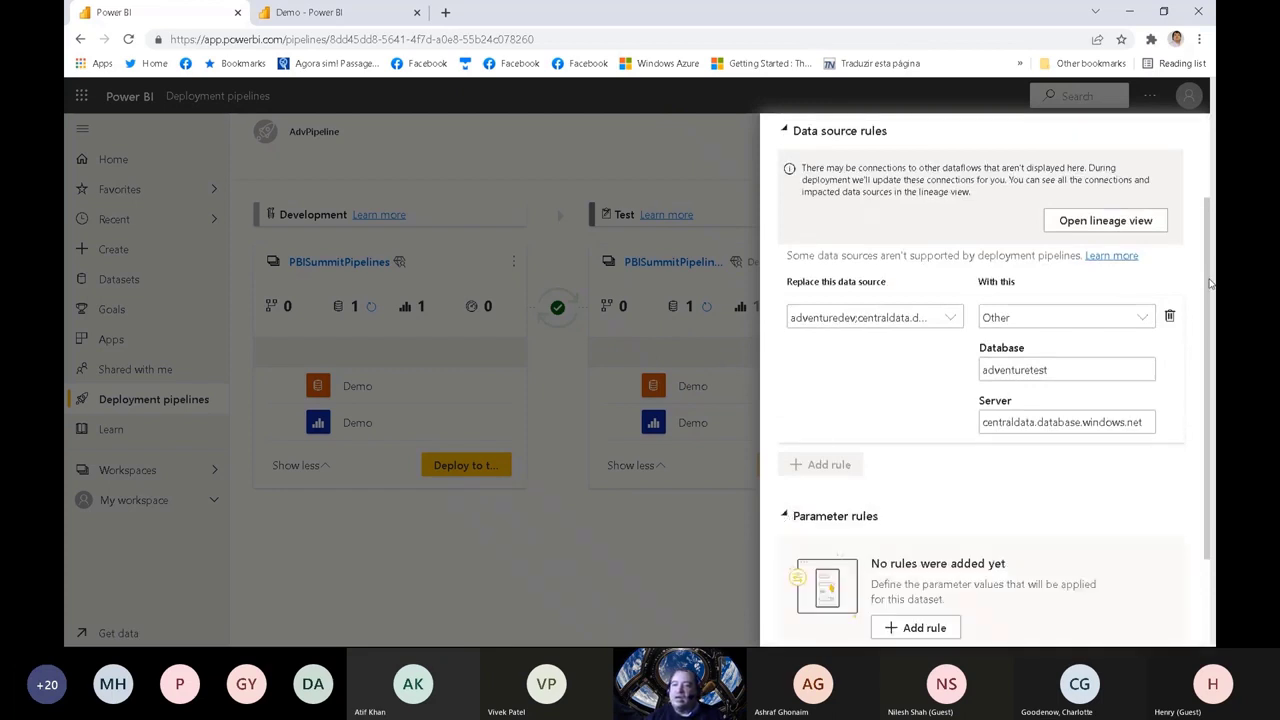
scroll(1210, 284, "down", 2)
left_click(910, 496)
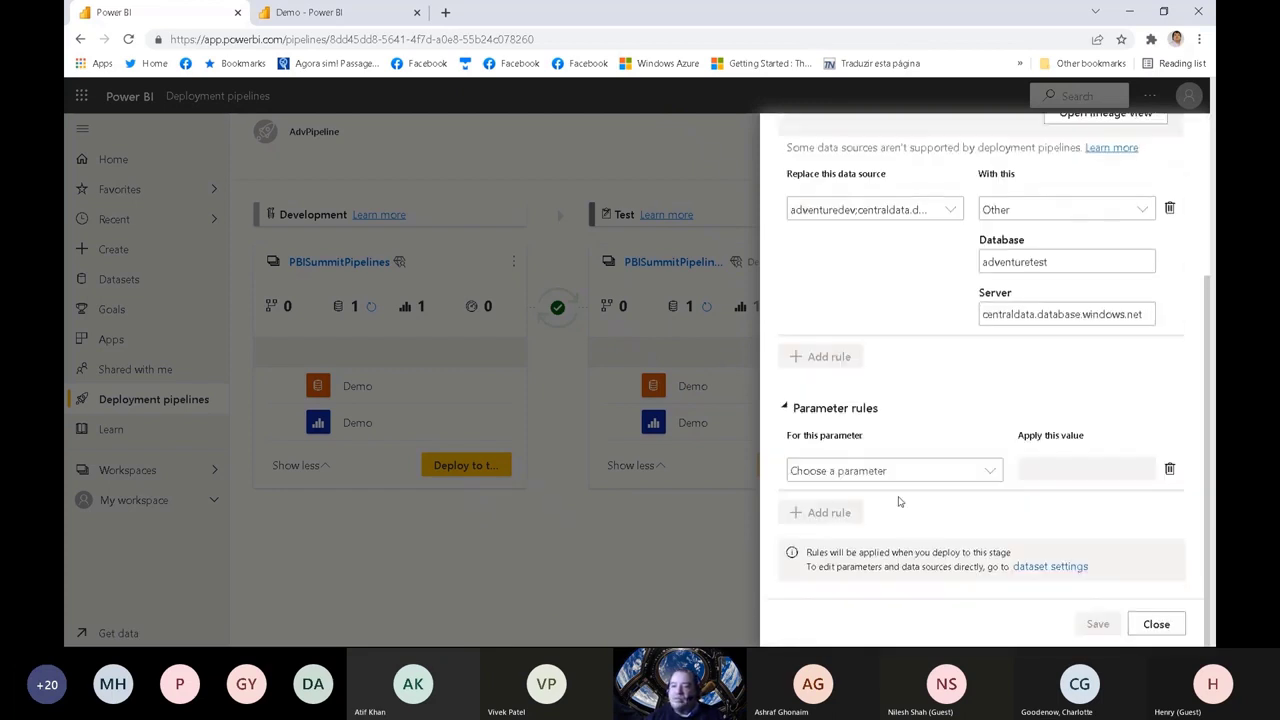
left_click(993, 472)
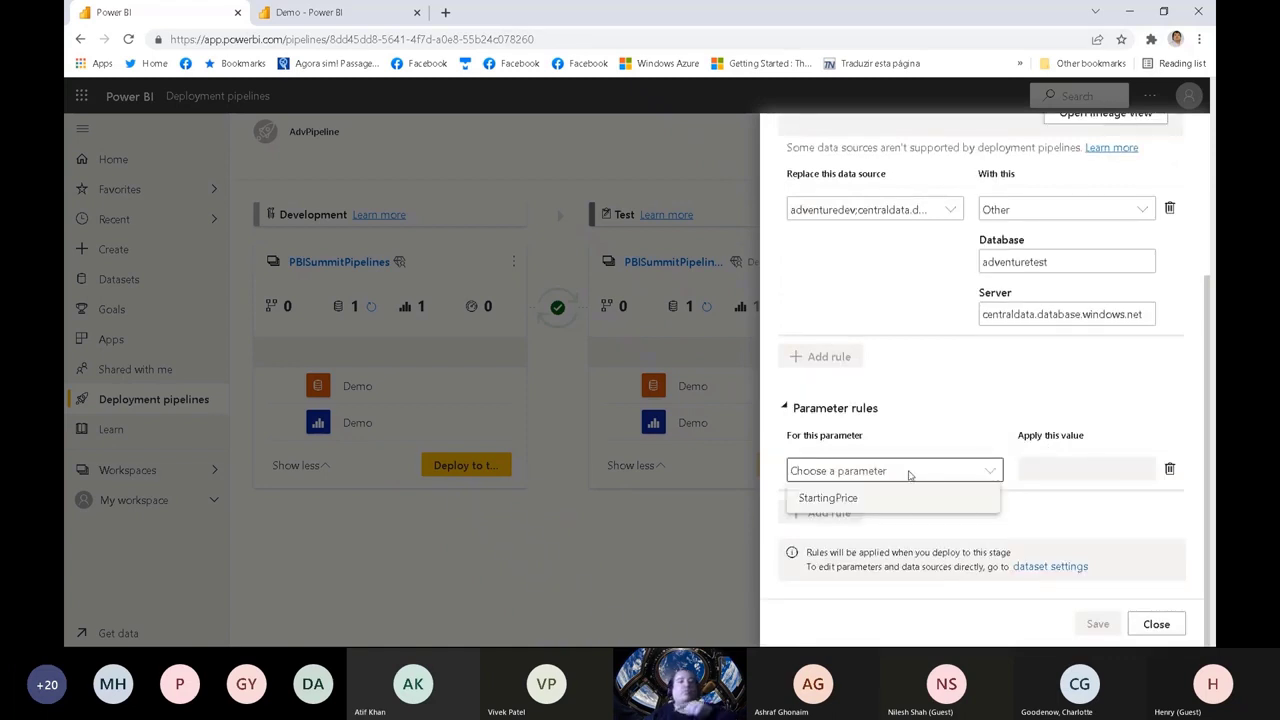
left_click(847, 505)
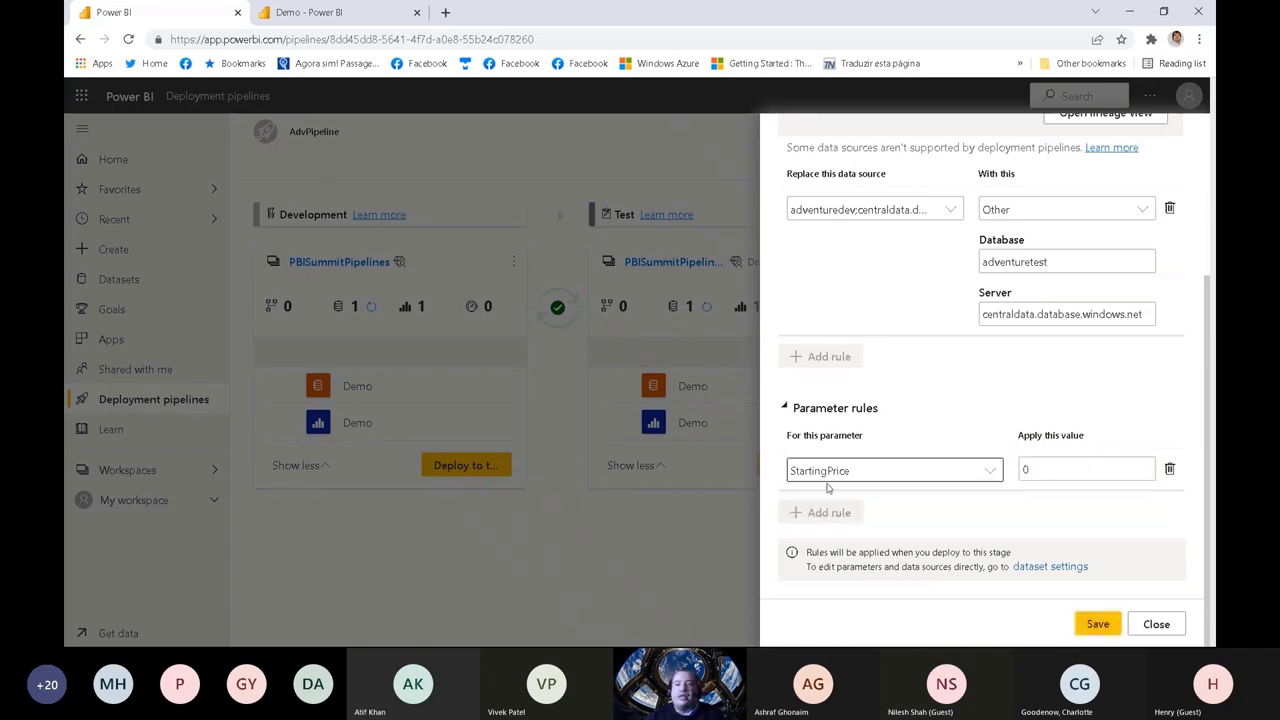
double_click(1051, 470)
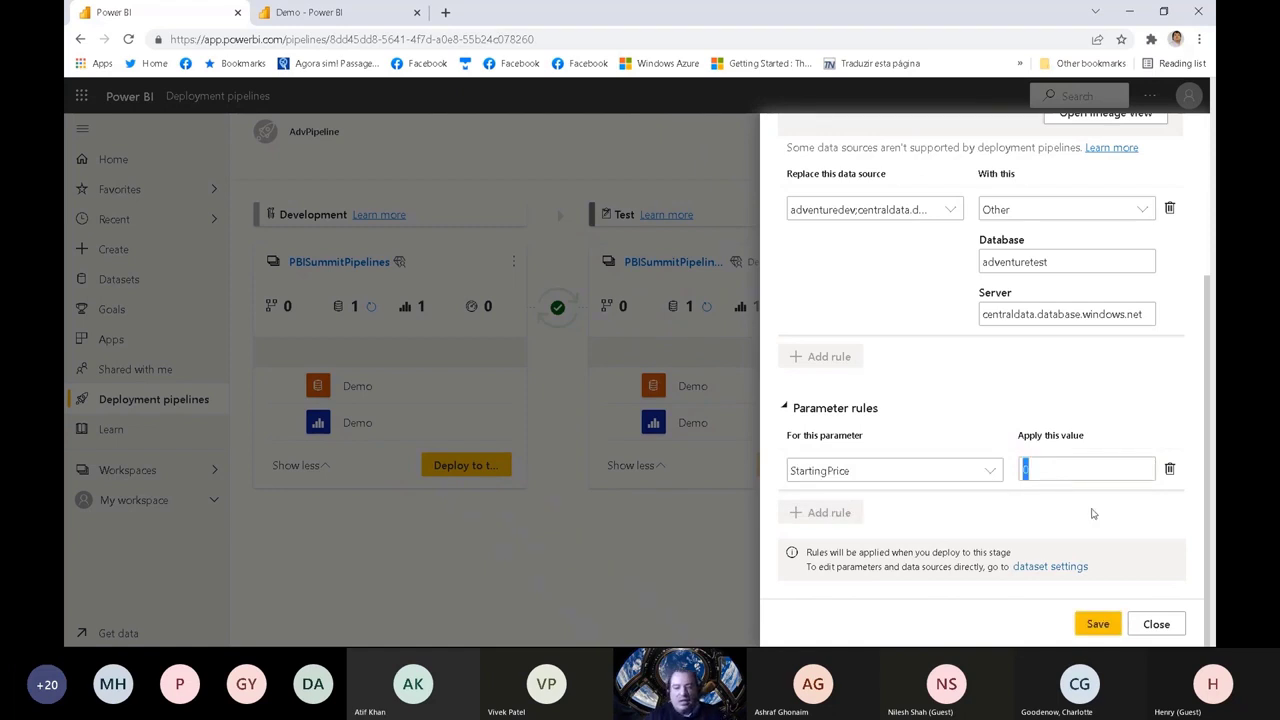
type("1500")
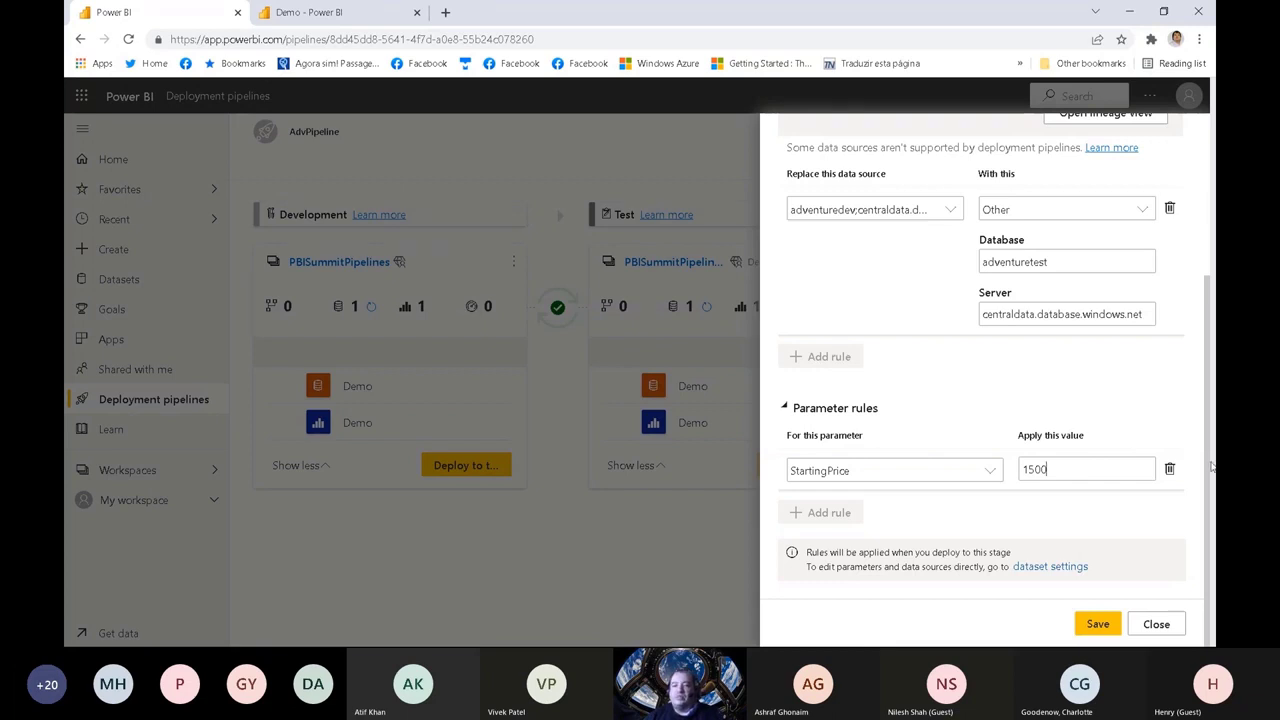
scroll(1205, 460, "up", 3)
scroll(1191, 434, "down", 3)
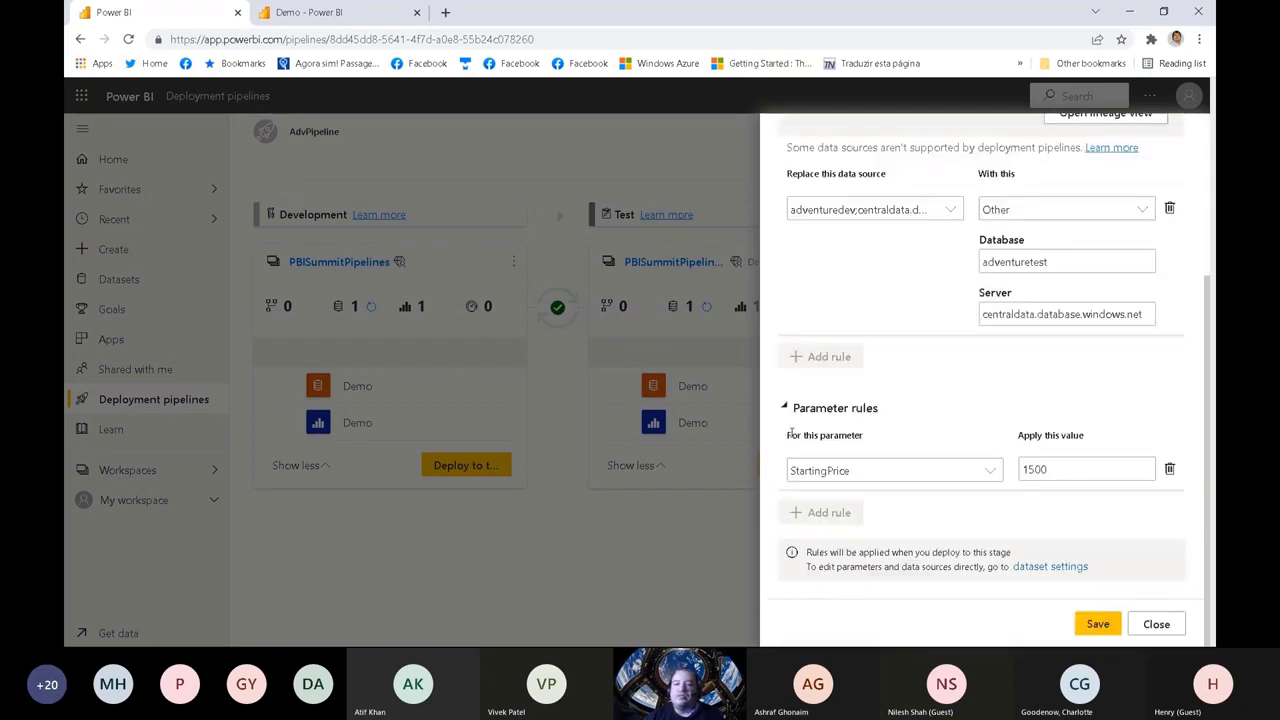
Step: Save the Demo dataset's rules and close the Test stage's deployment settings
left_click(925, 428)
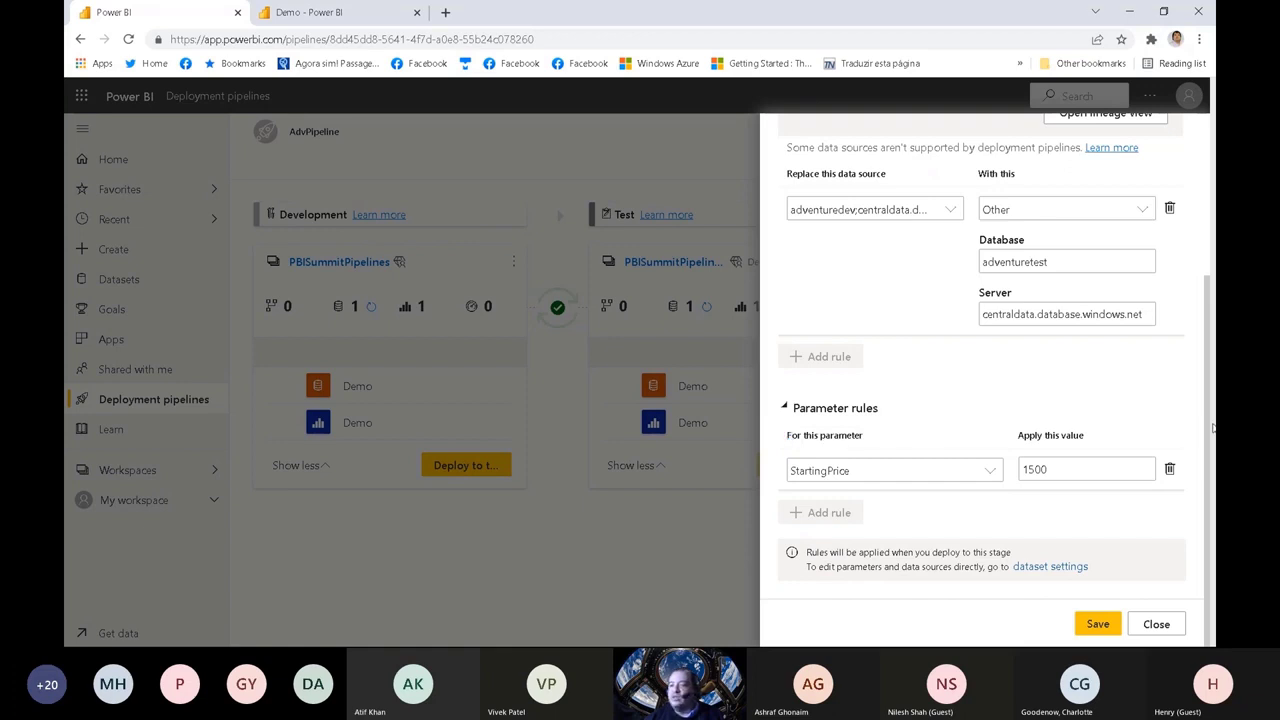
scroll(1209, 428, "up", 2)
scroll(1160, 440, "down", 3)
left_click(1097, 626)
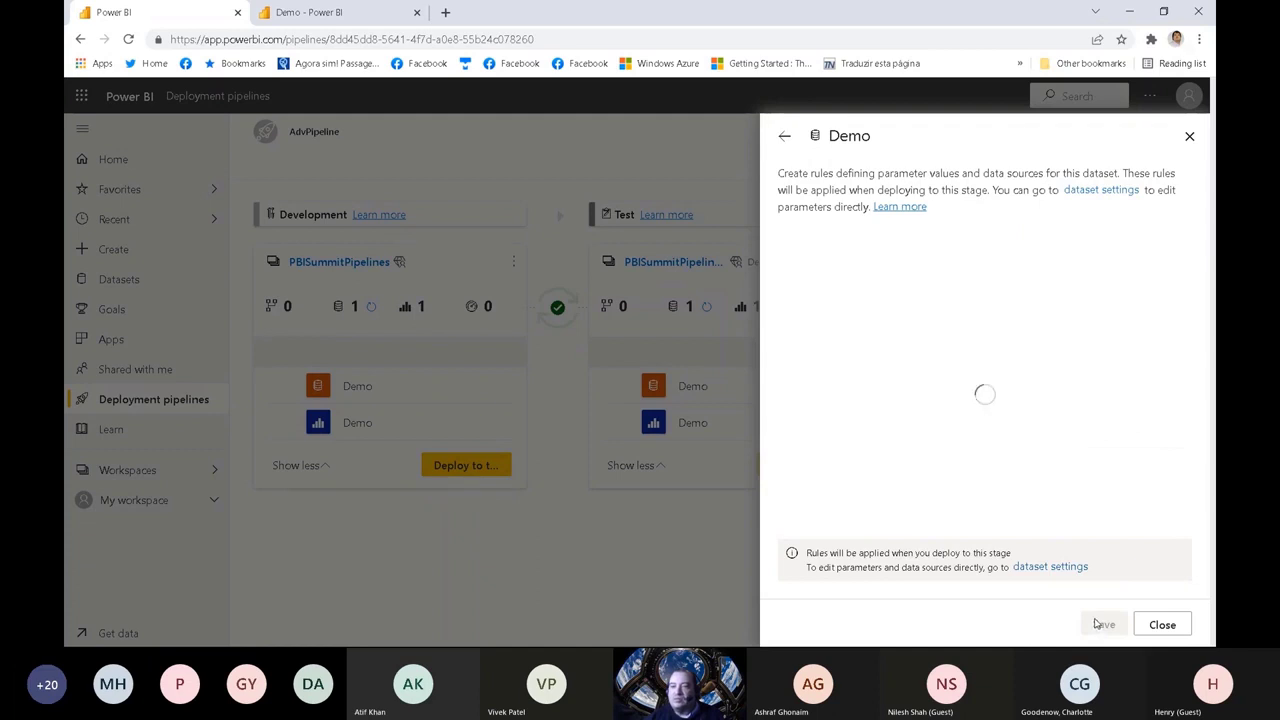
left_click(1184, 136)
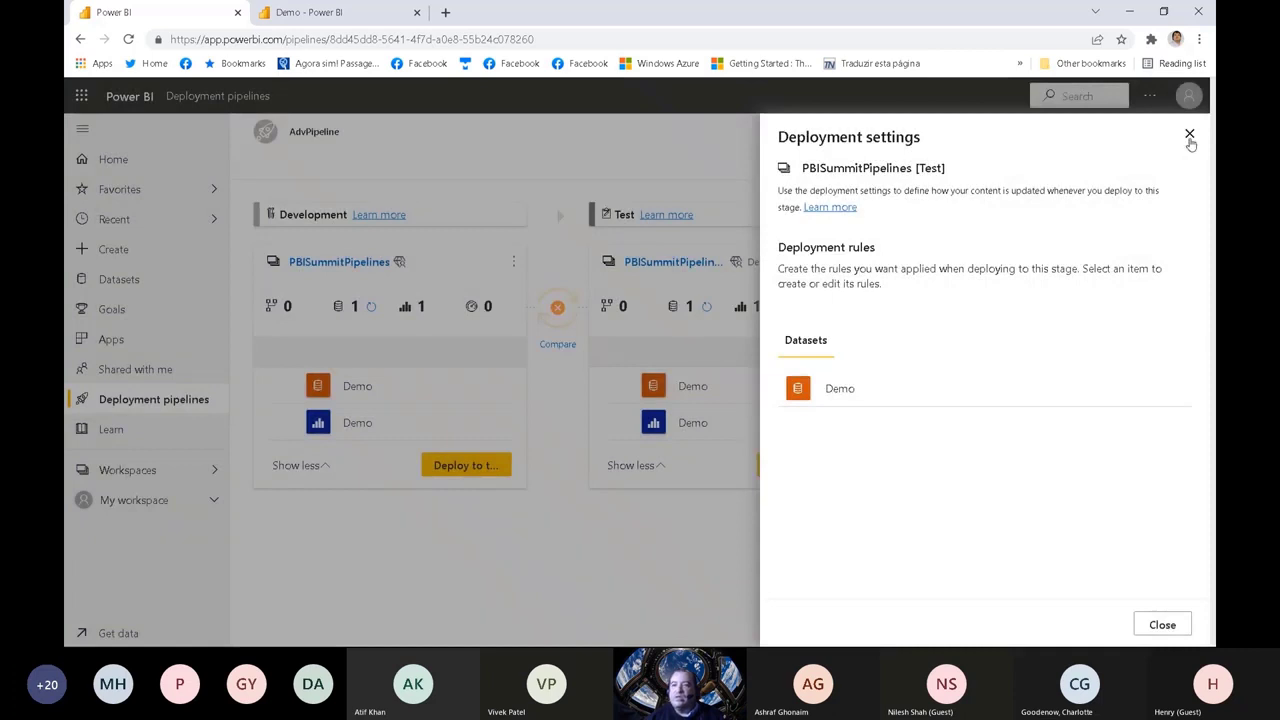
left_click(1189, 135)
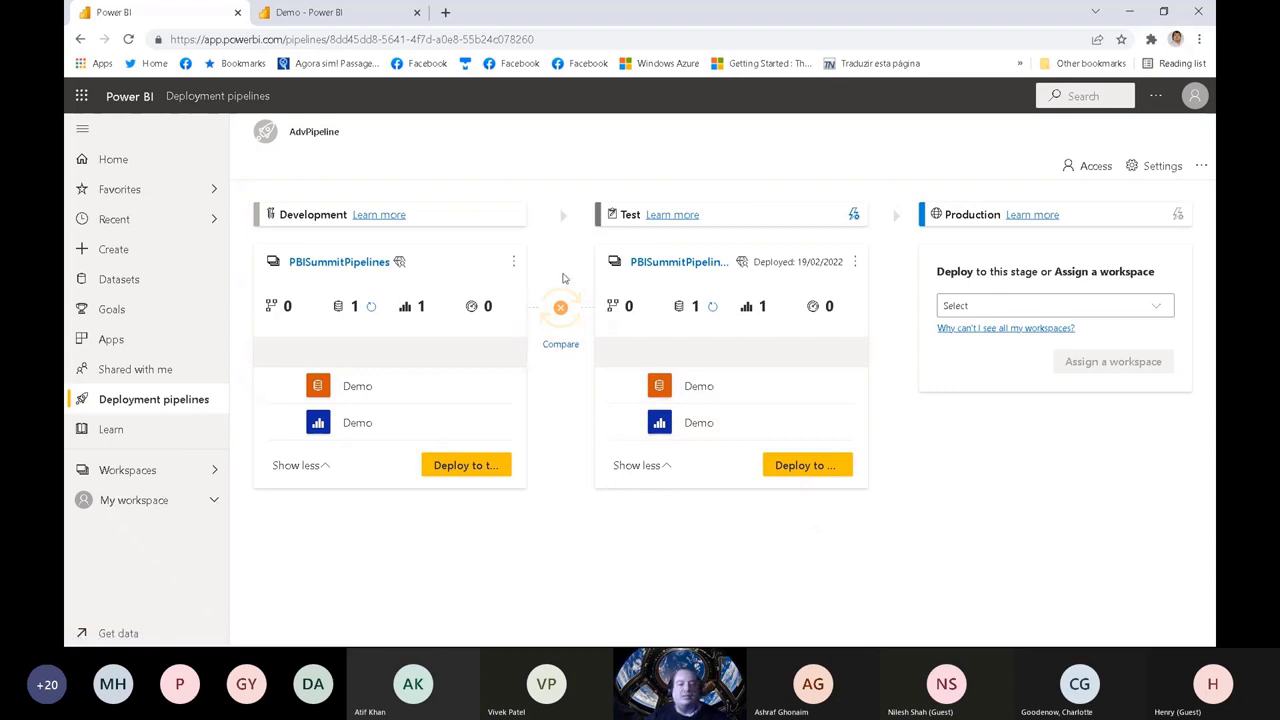
Step: Compare the Development and Test stages, then view the Test Demo report in a separate tab and return to the pipeline
left_click(553, 348)
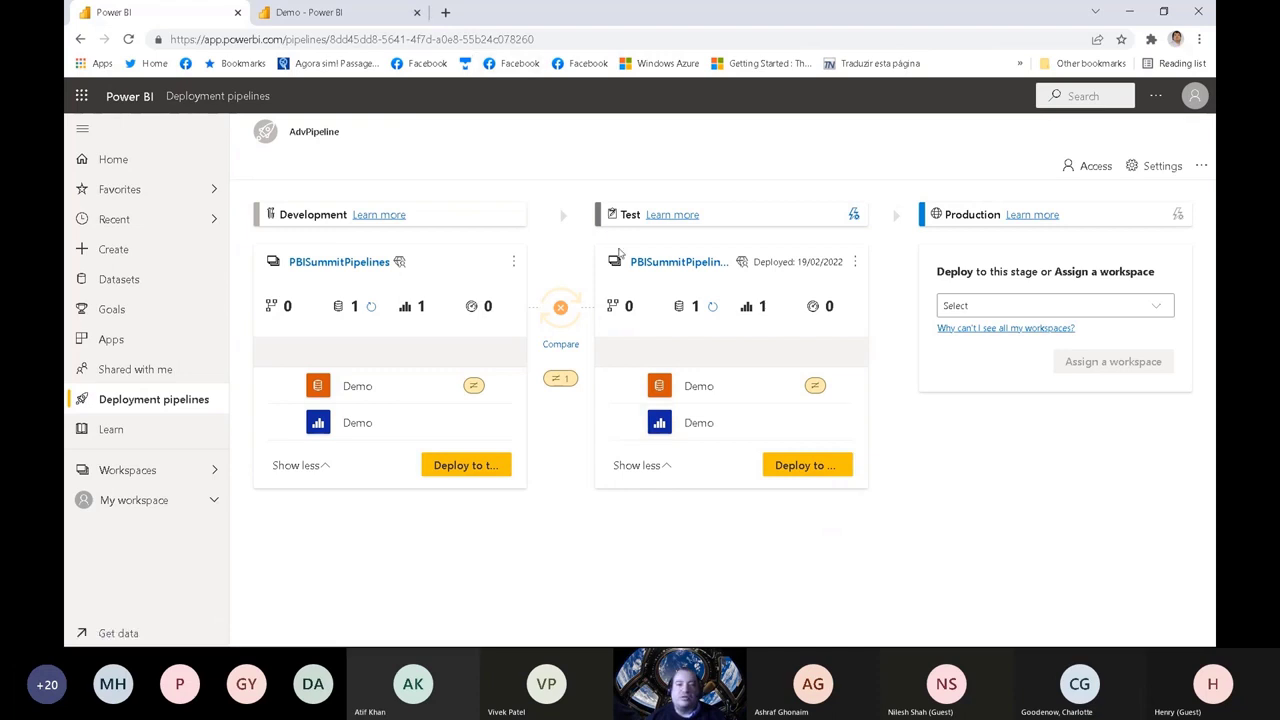
right_click(699, 423)
left_click(765, 434)
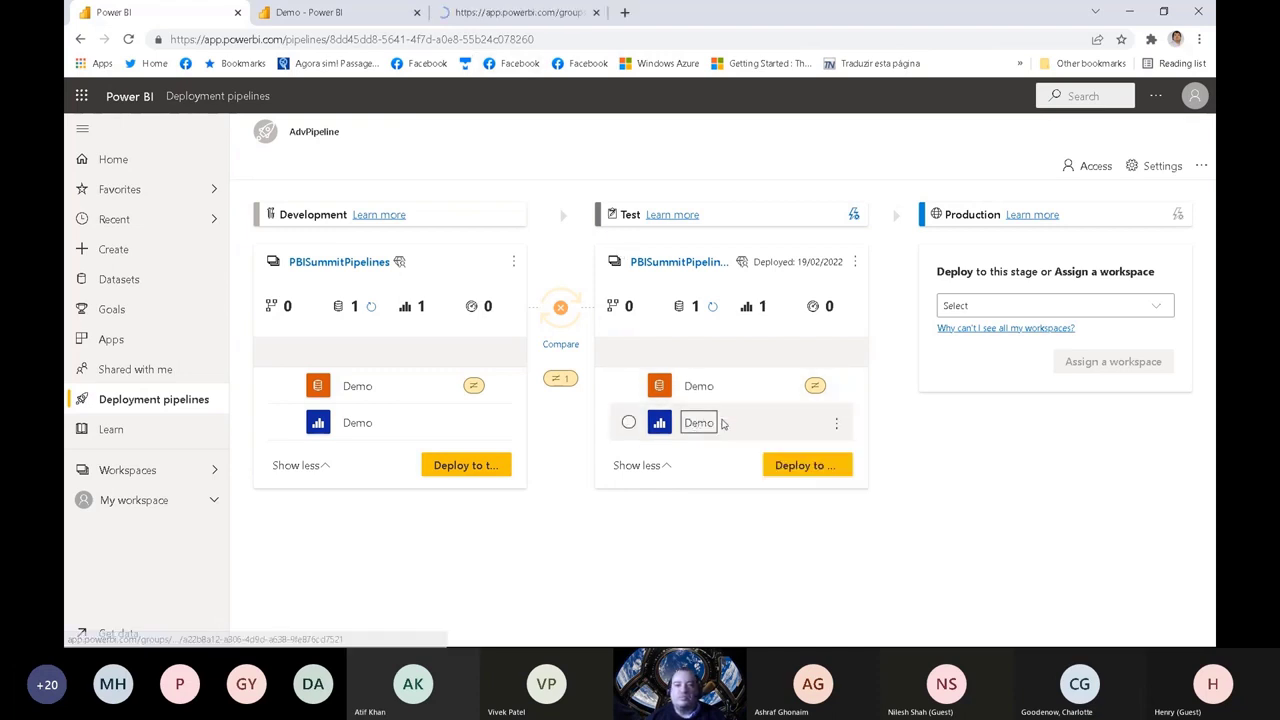
left_click(517, 12)
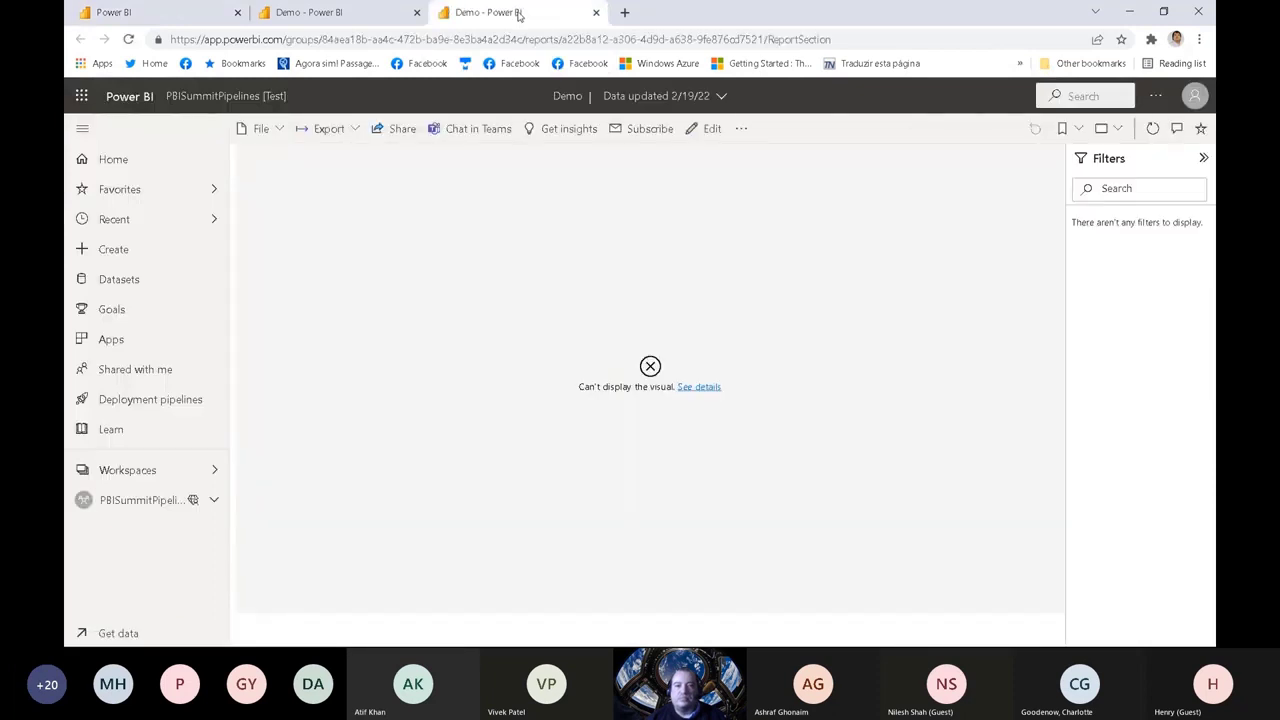
left_click(596, 12)
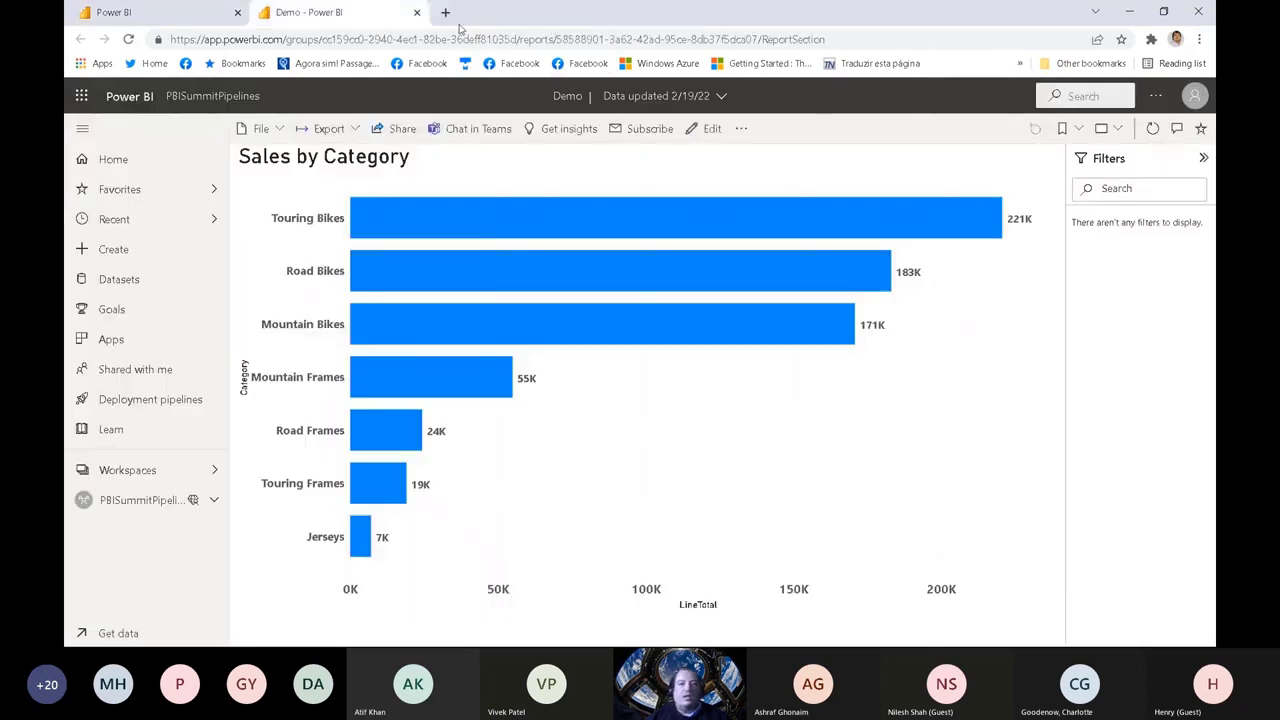
left_click(199, 15)
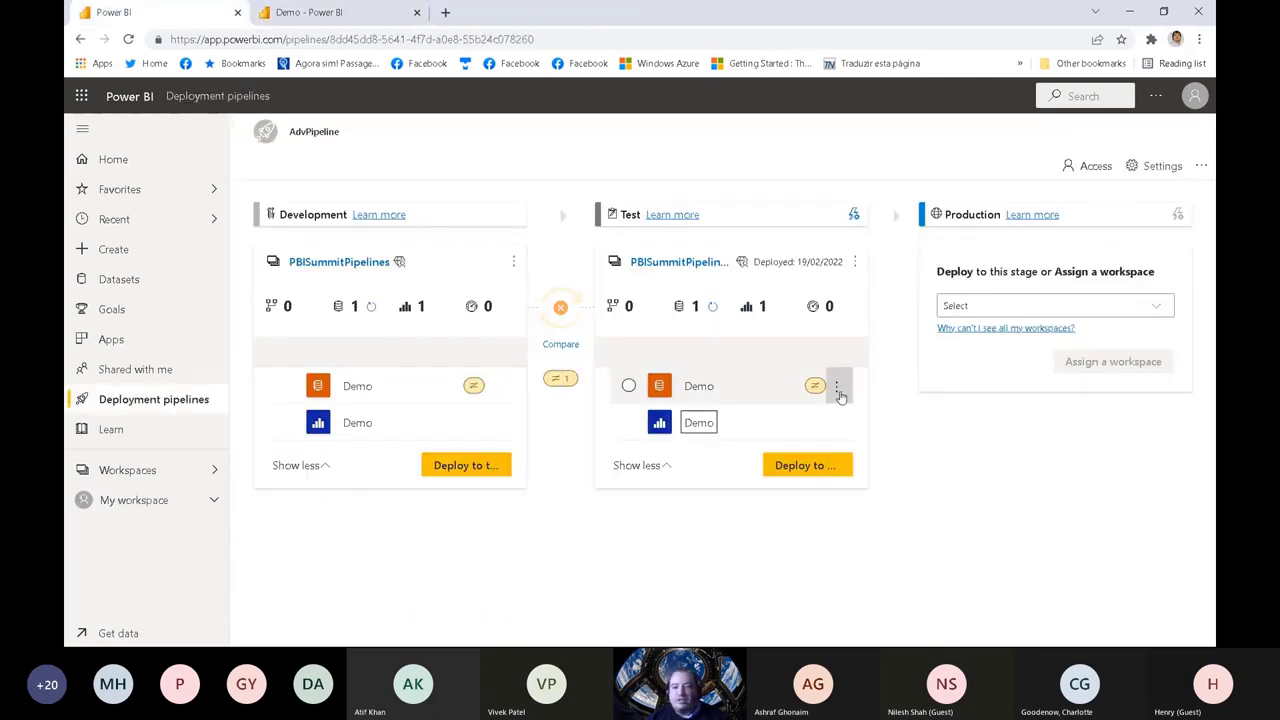
Step: Refresh the Test stage's Demo dataset and open the Test stage's Demo report in a separate tab
left_click(838, 390)
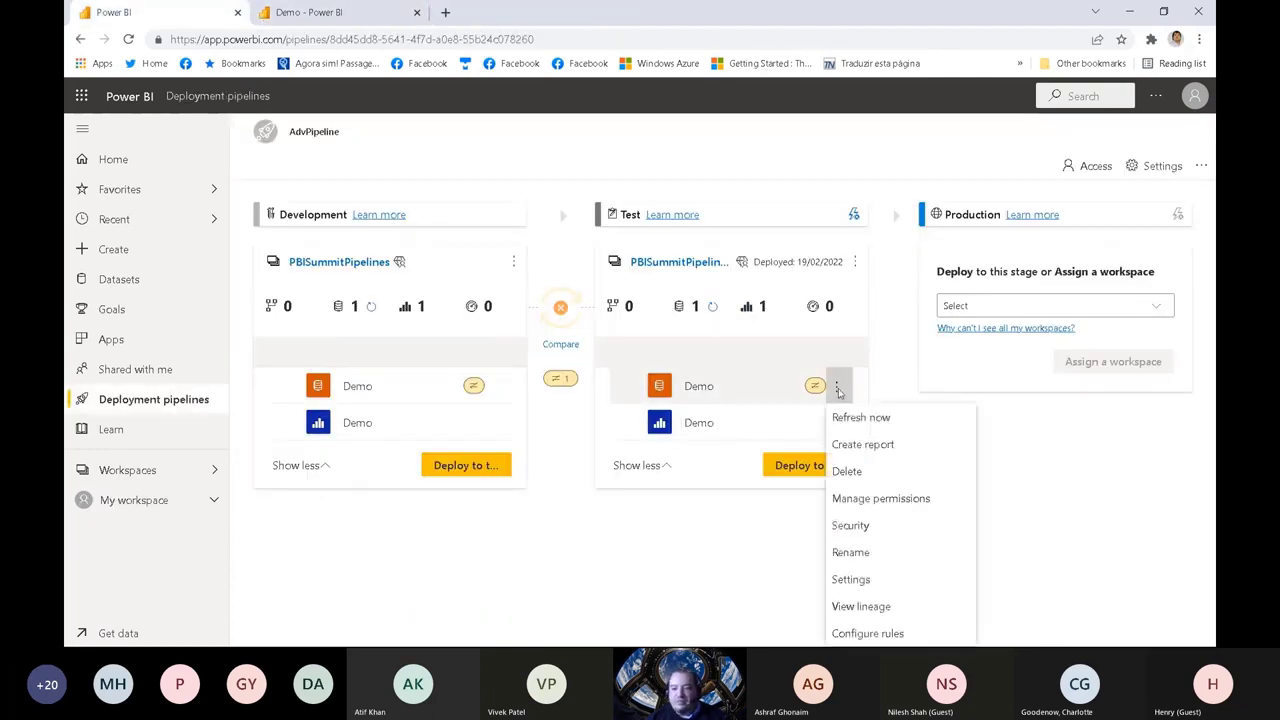
left_click(884, 420)
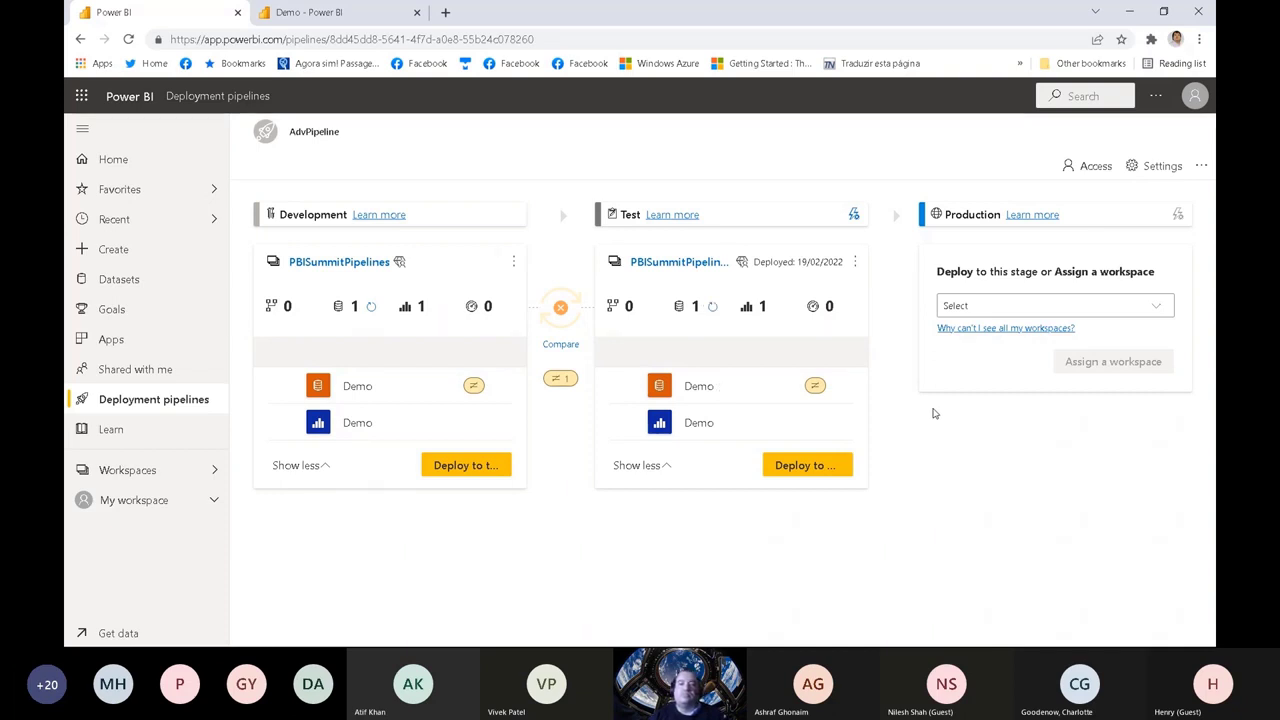
right_click(699, 427)
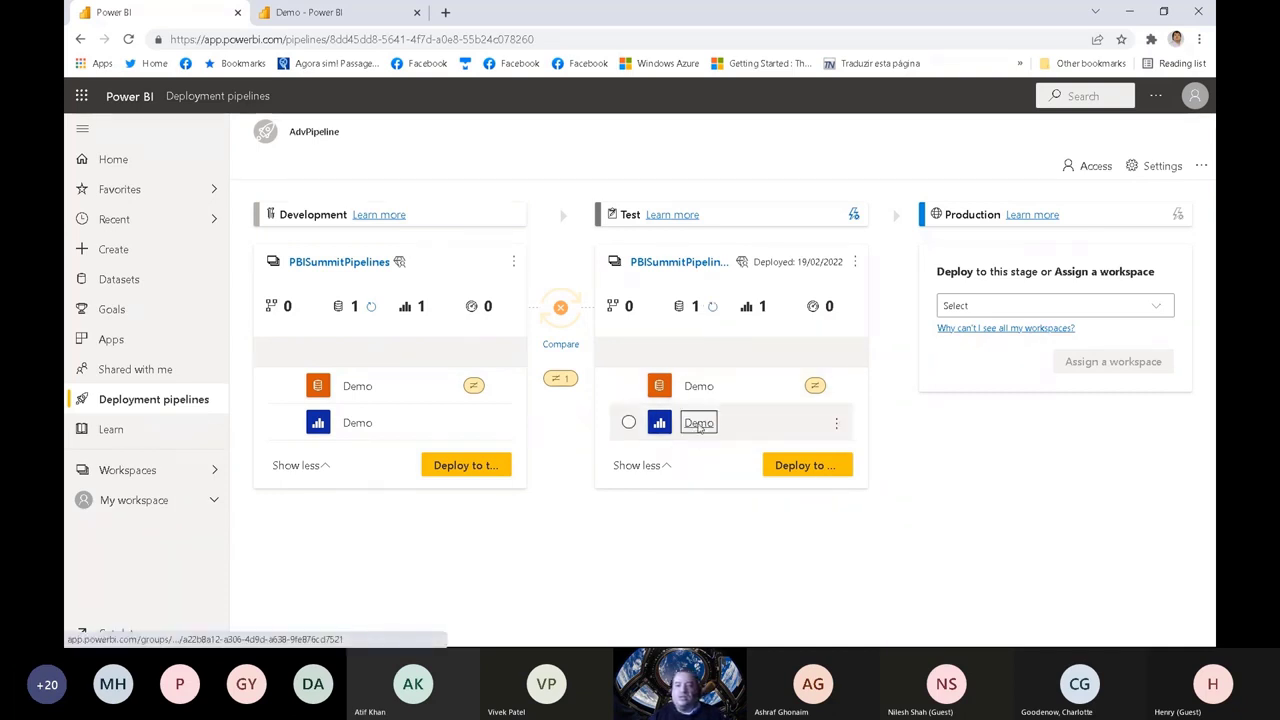
left_click(765, 435)
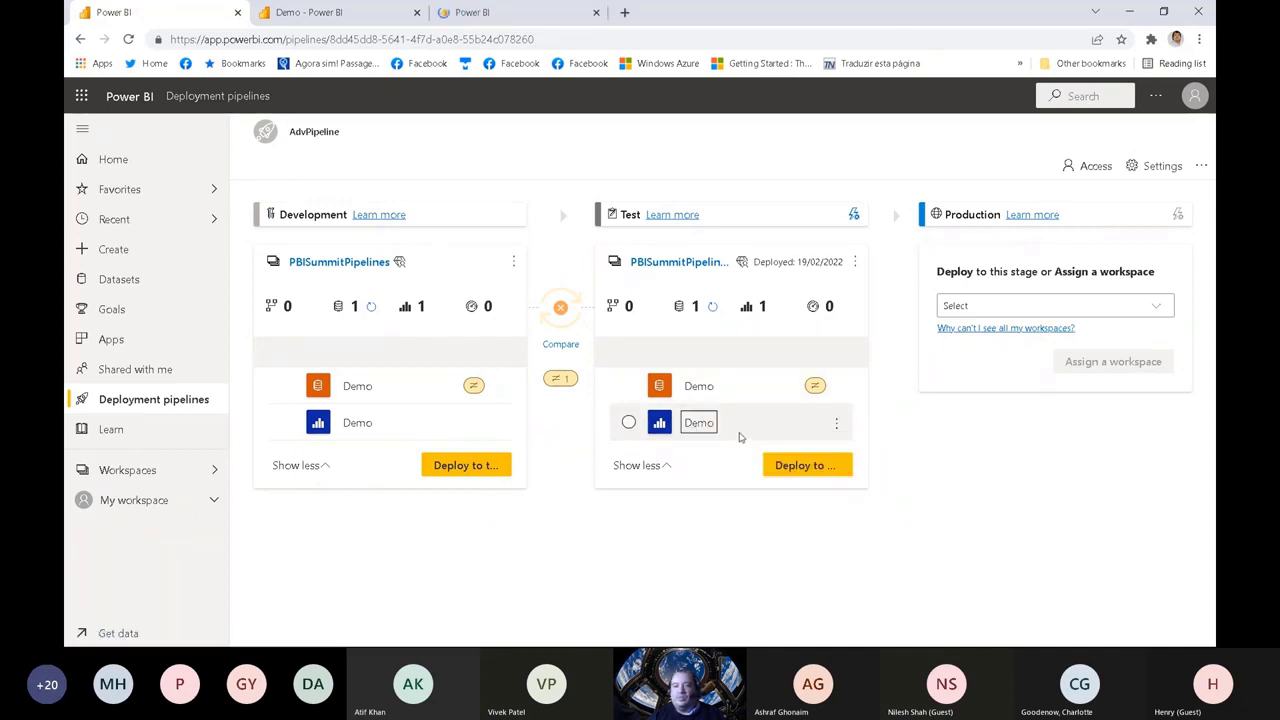
left_click(507, 16)
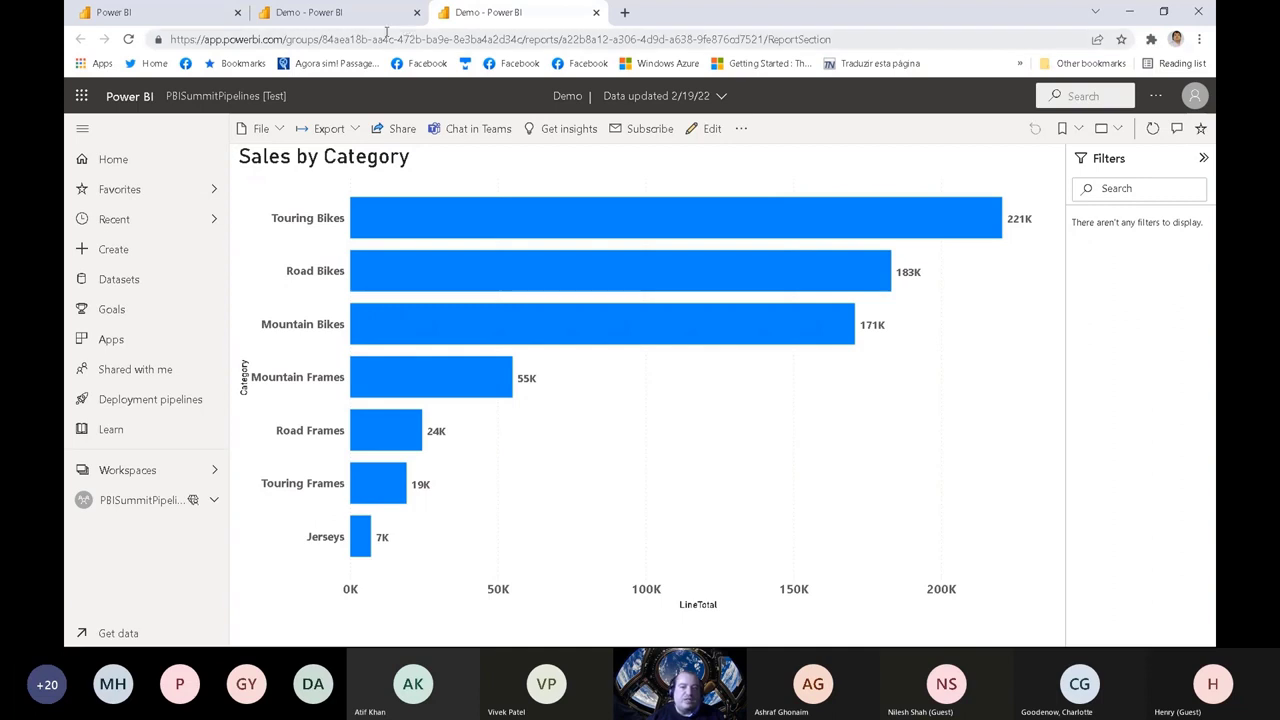
Step: Compare the Sales by Category chart between the Development and Test versions of the Demo report
left_click(358, 10)
left_click(475, 12)
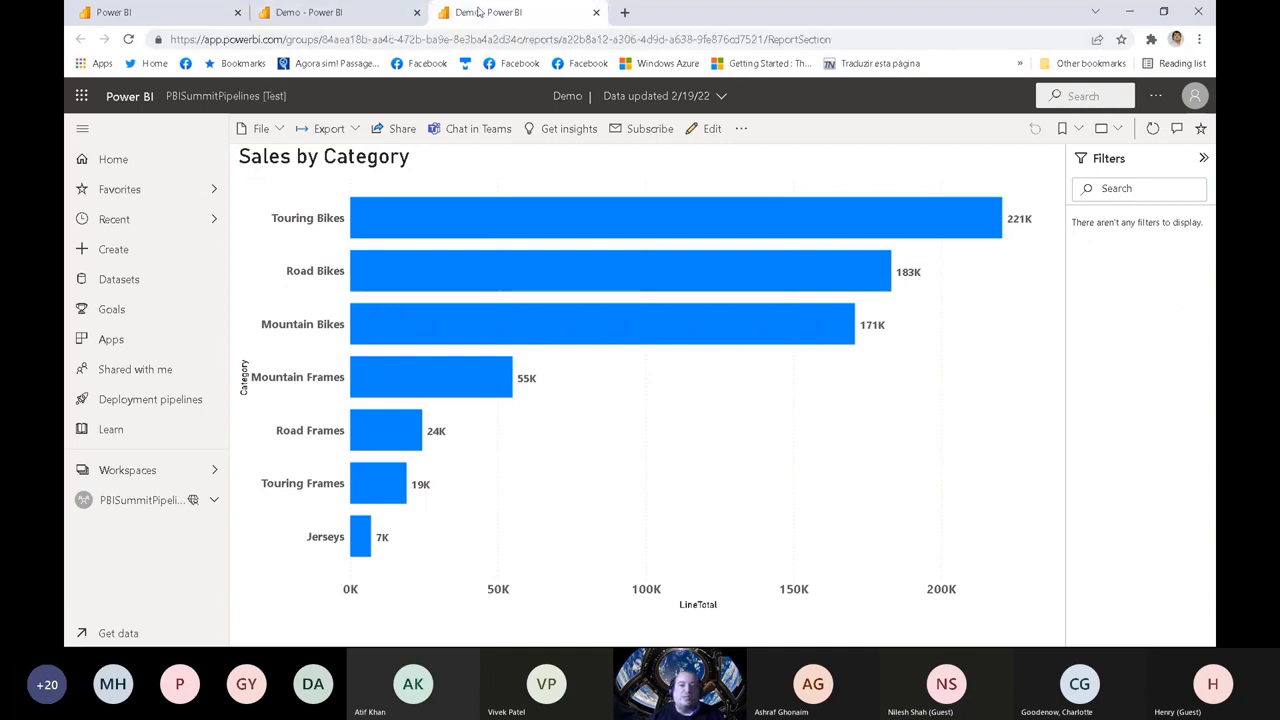
left_click(368, 12)
left_click(480, 12)
left_click(384, 12)
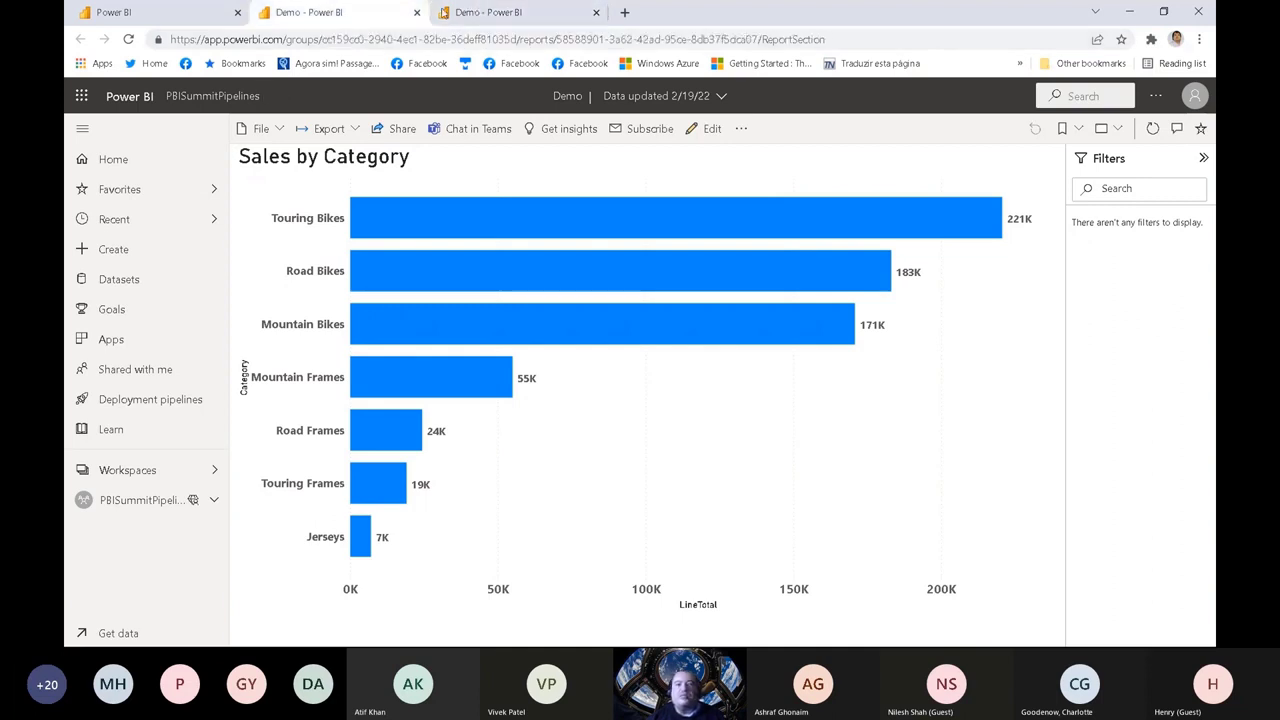
Step: View the Test version of the Demo report, then switch to the Demo file in Power BI Desktop
left_click(446, 12)
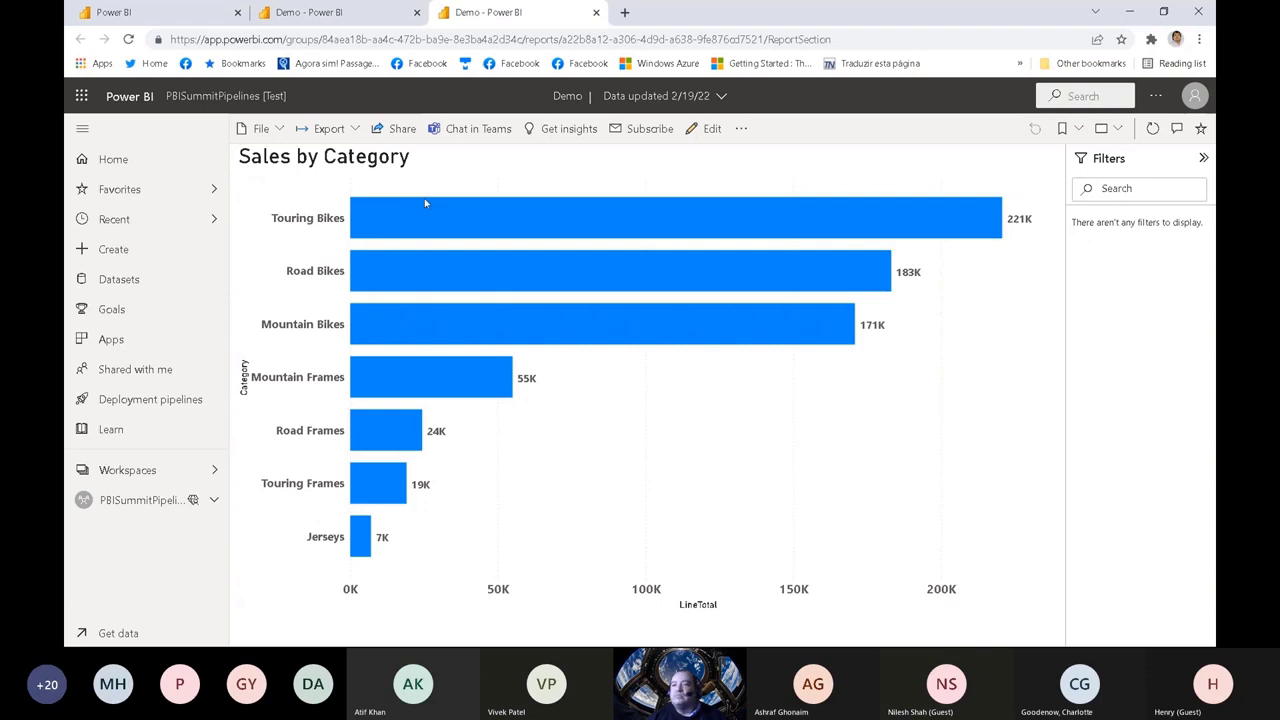
left_click(186, 14)
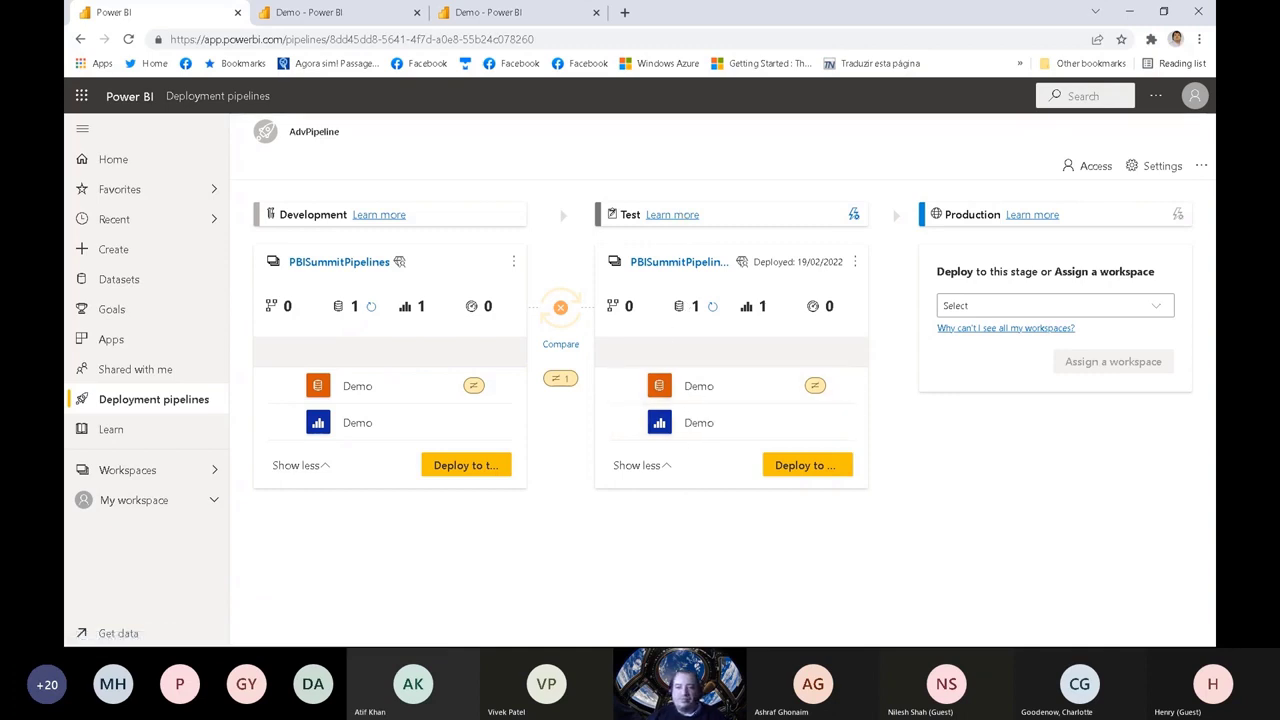
key("super")
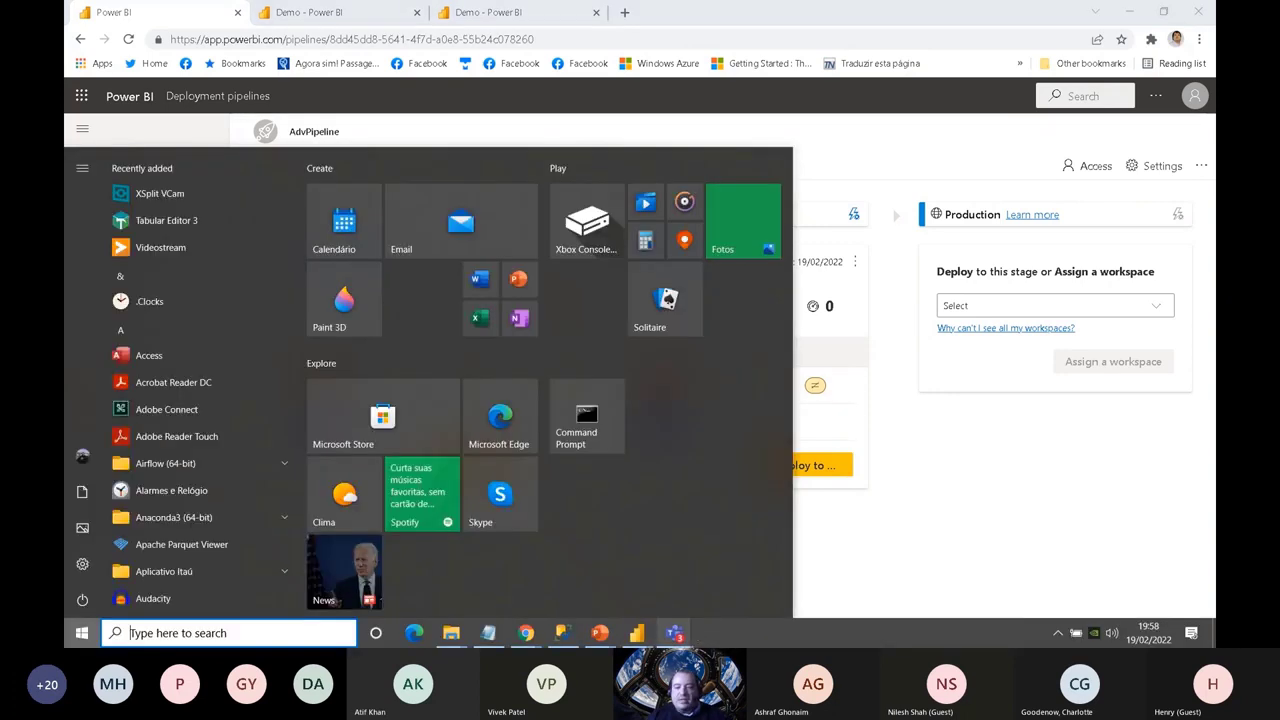
mouse_move(642, 638)
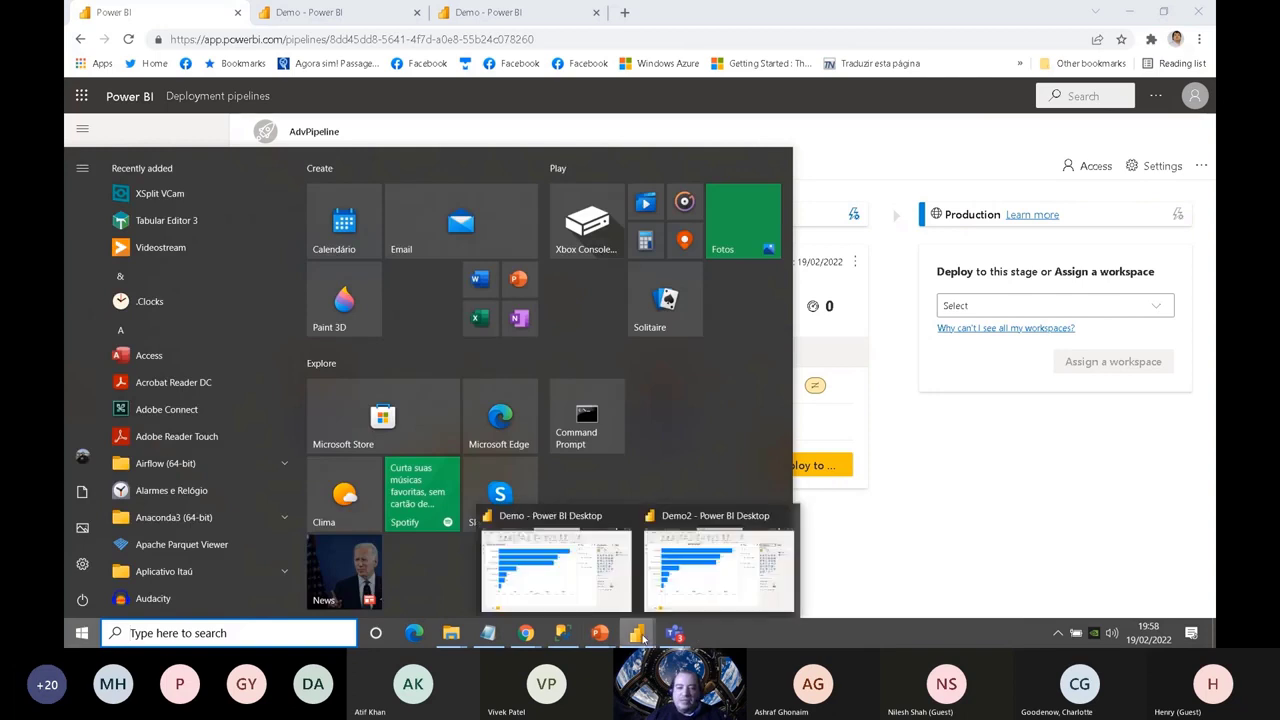
left_click(590, 578)
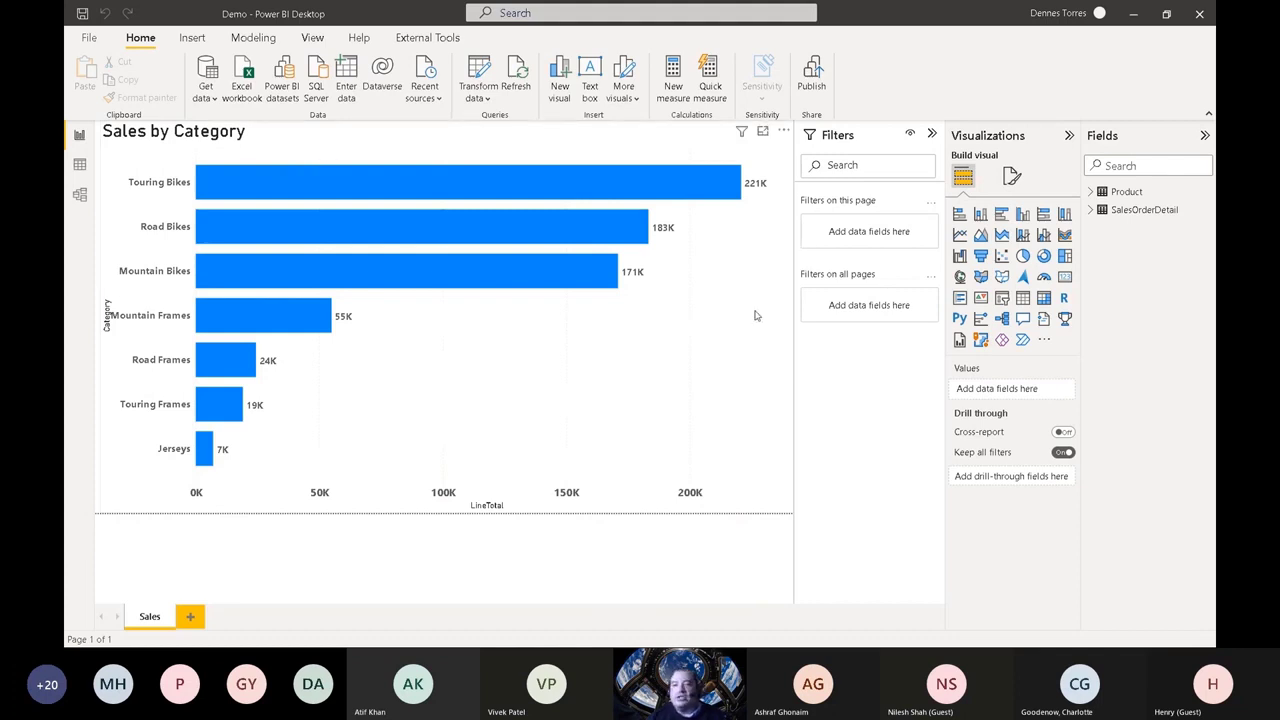
Step: Change the title text of the Sales by Category bar chart to "Category Totals"
left_click(474, 153)
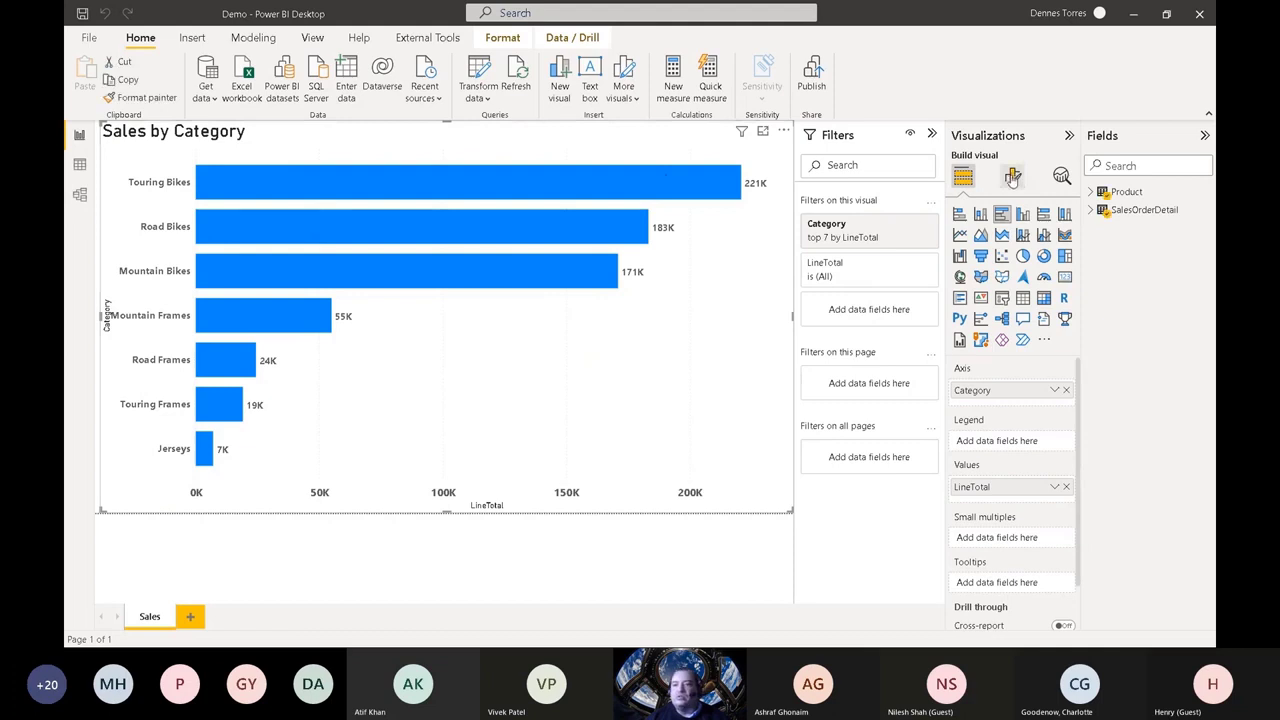
left_click(1013, 176)
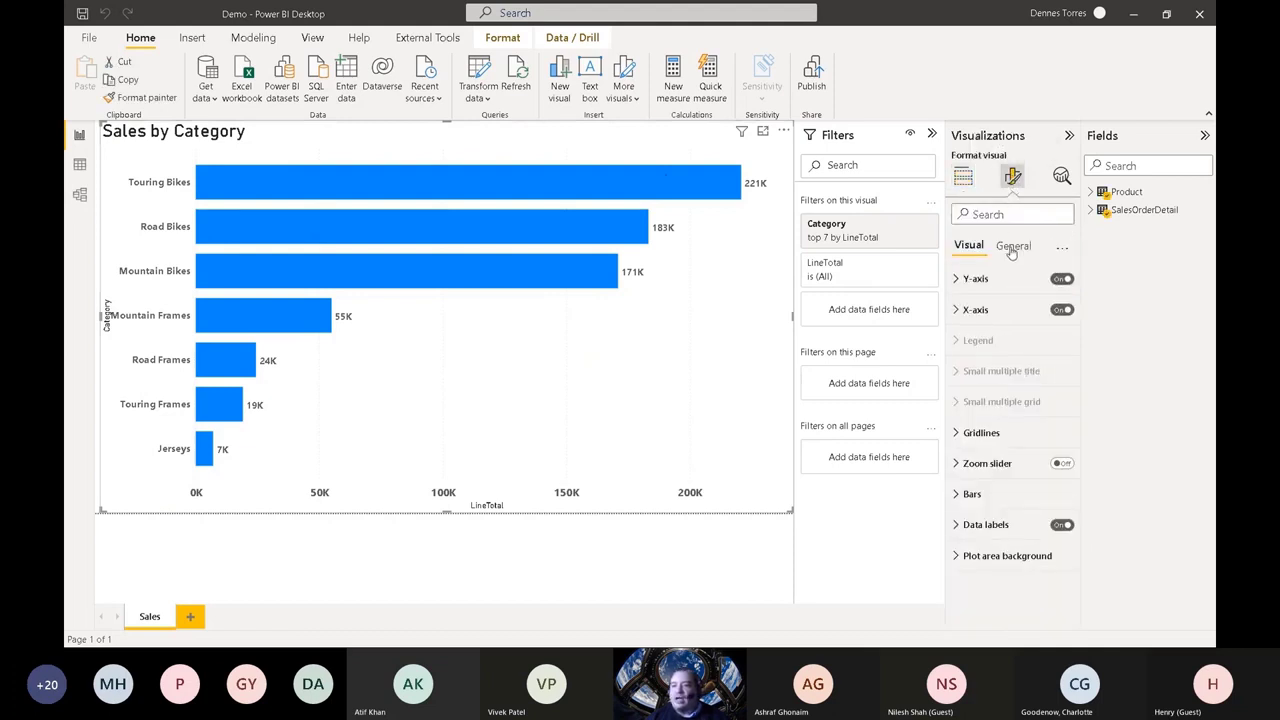
left_click(1012, 247)
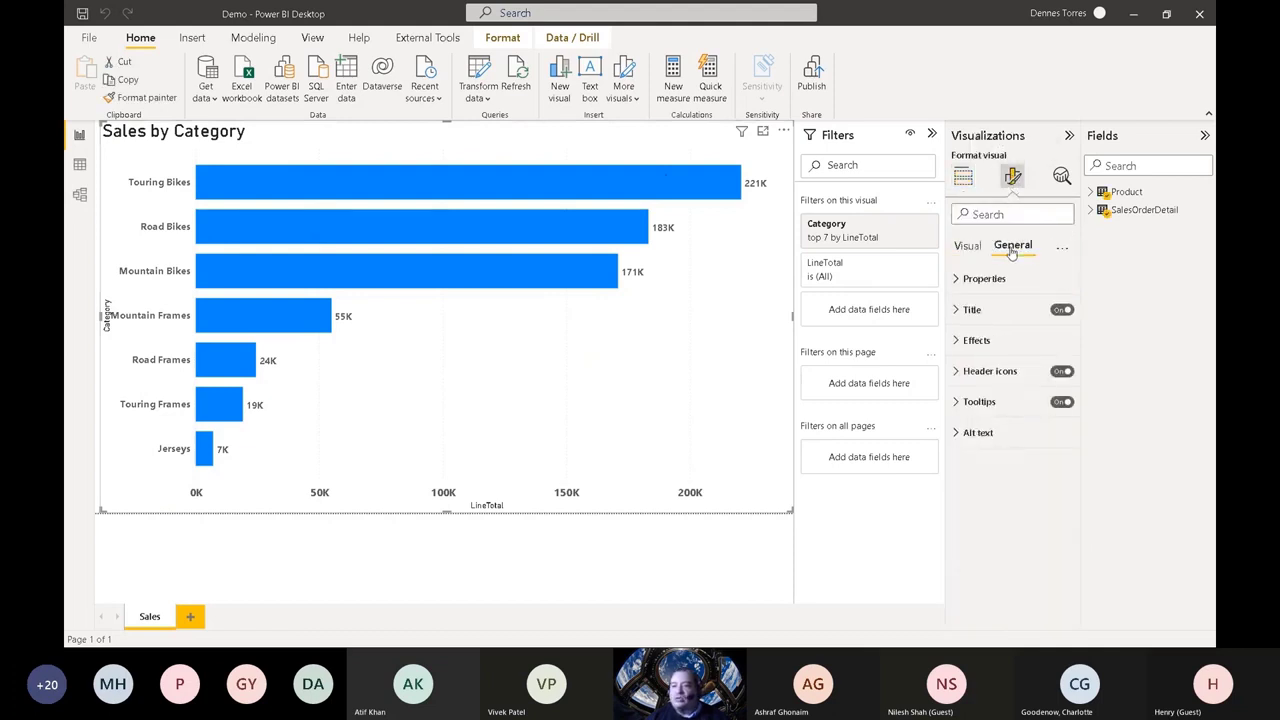
left_click(958, 311)
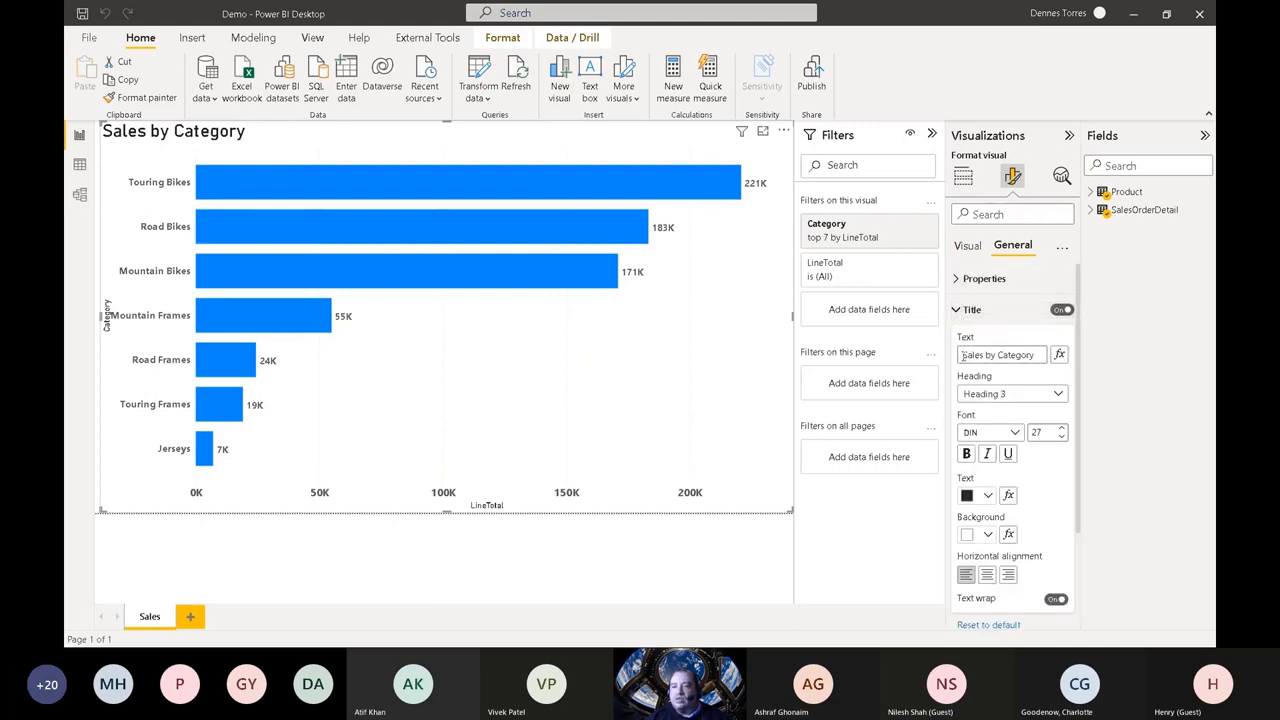
left_click(964, 355)
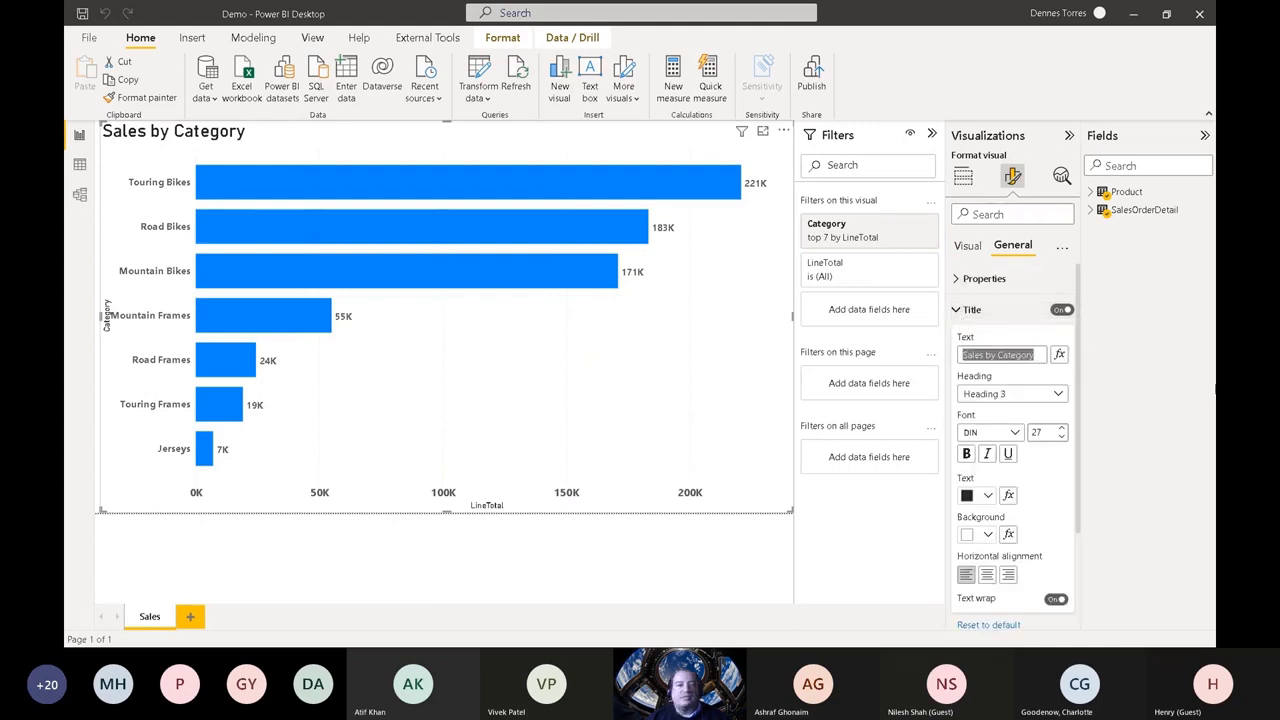
key("BackSpace")
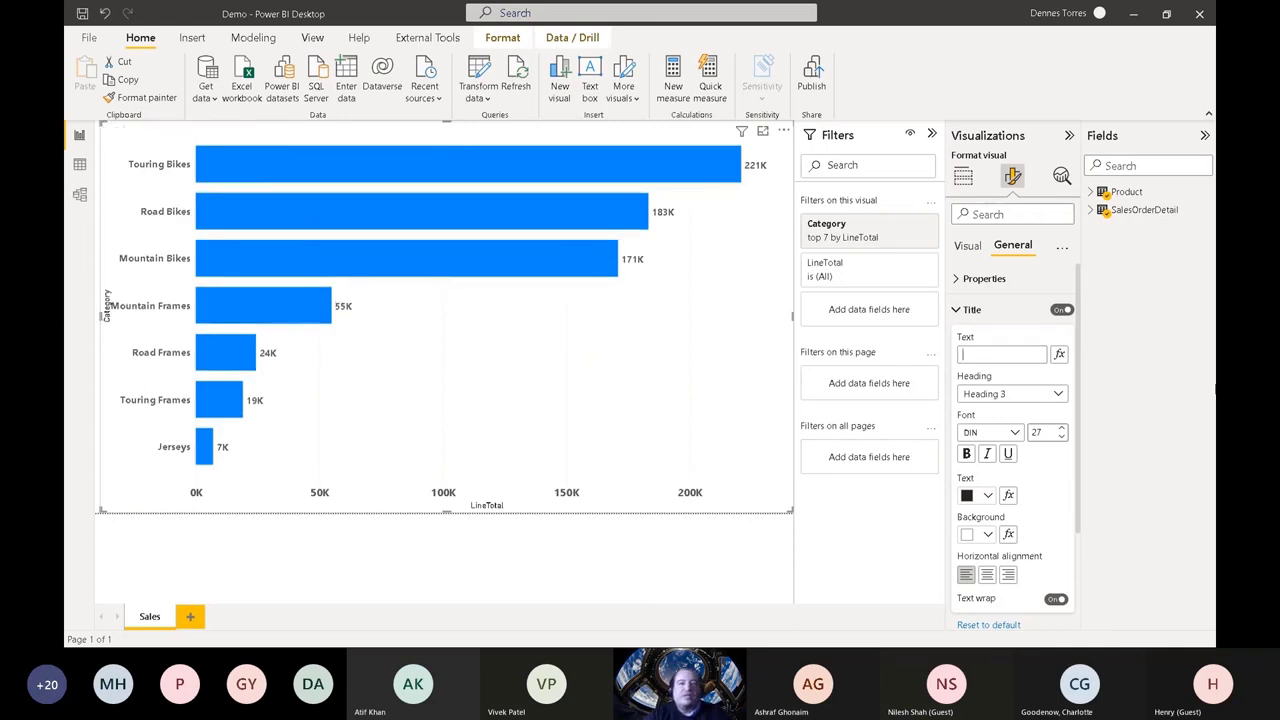
type("Cat")
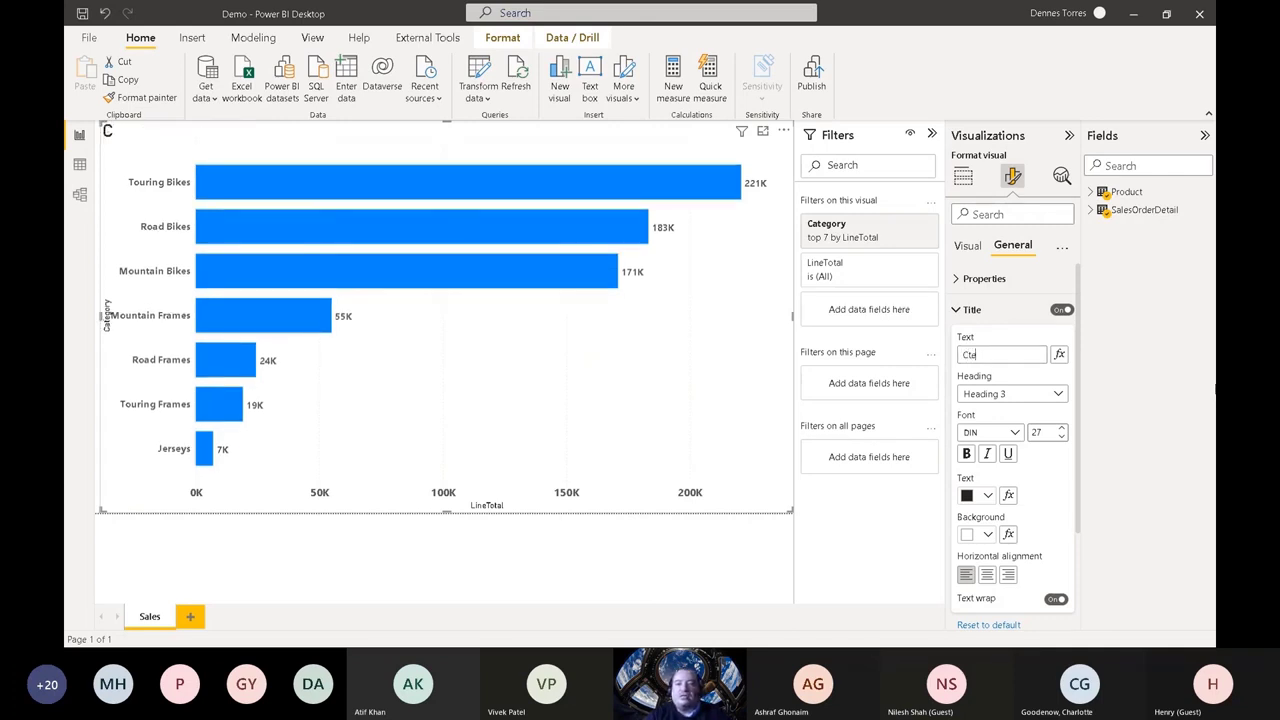
key("BackSpace")
key("BackSpace")
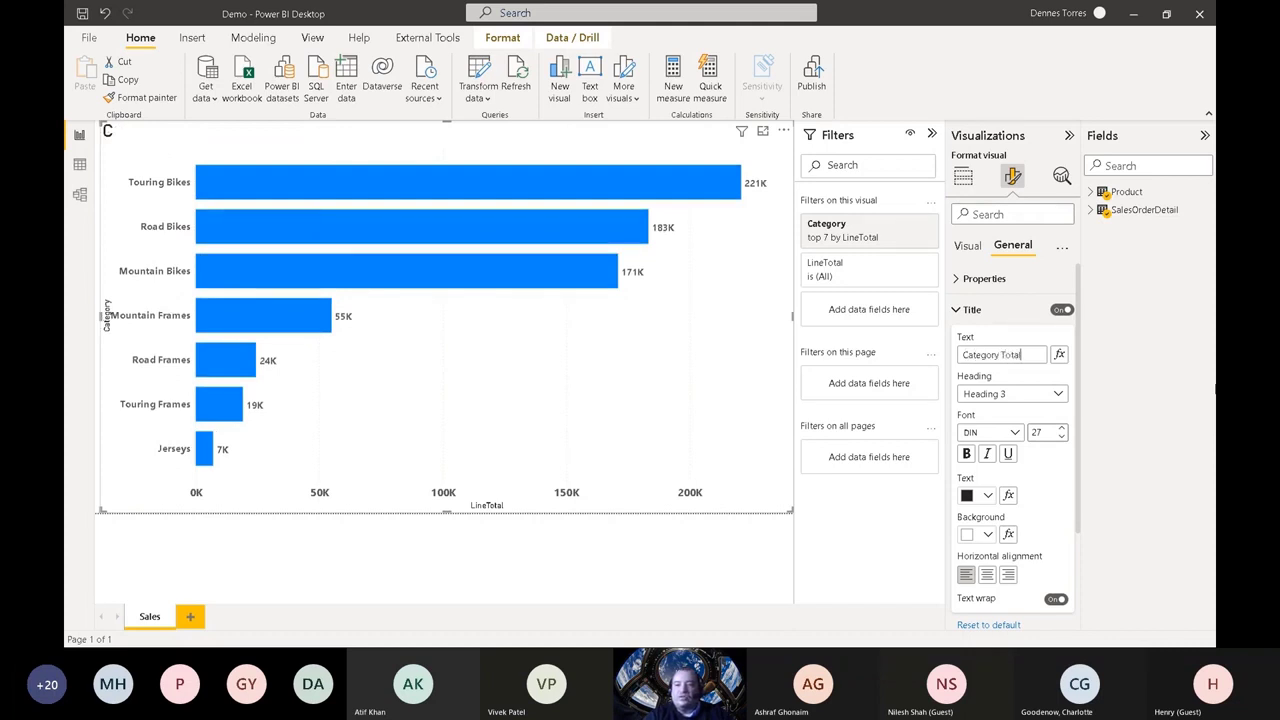
type("ategory Totals")
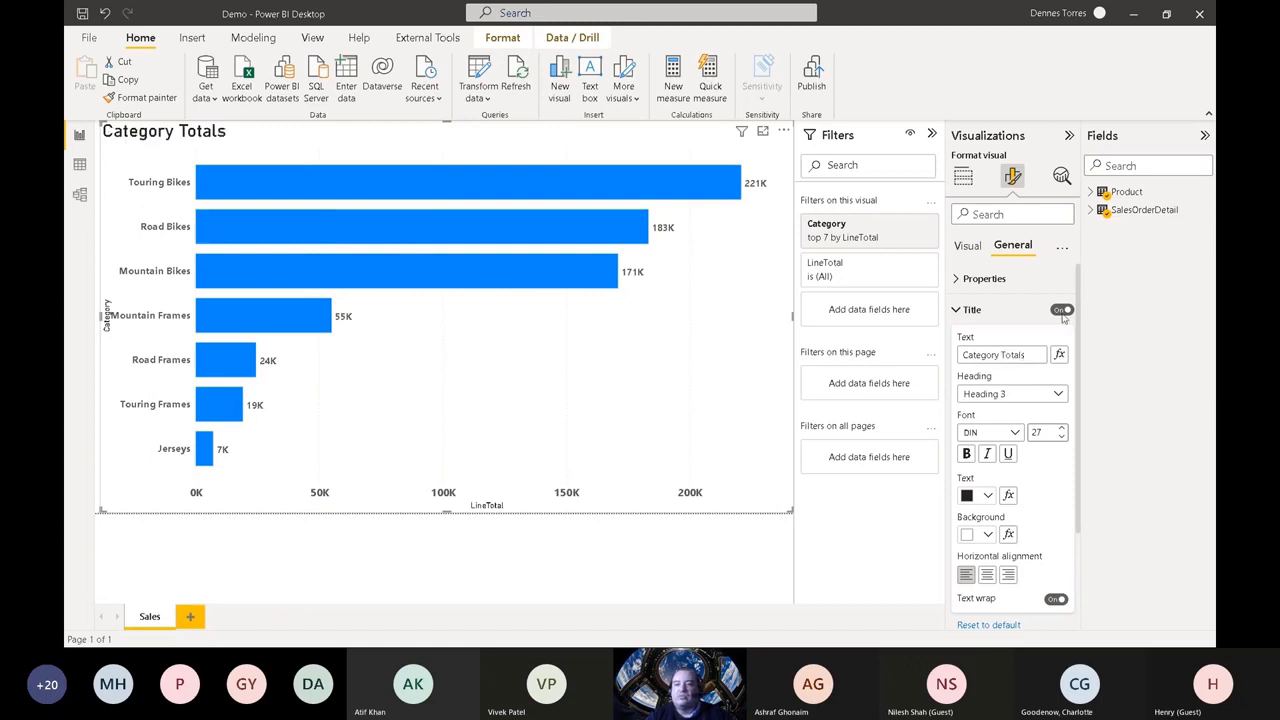
left_click(1030, 311)
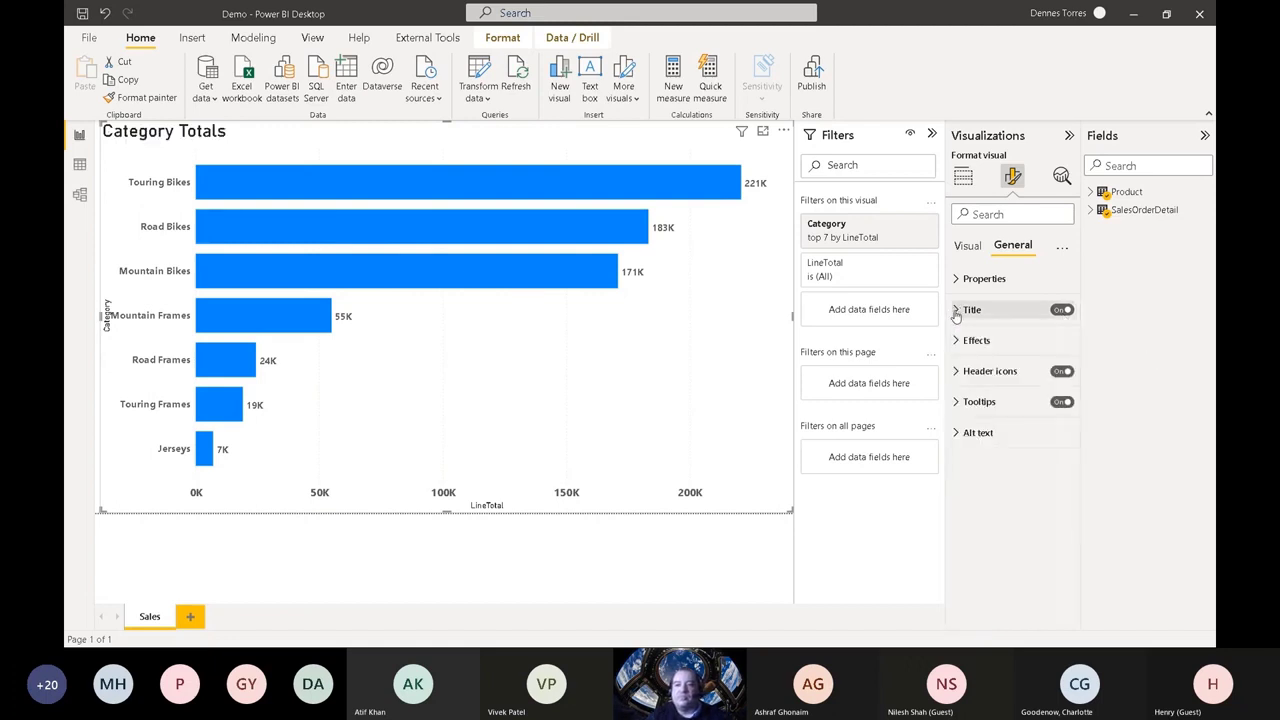
left_click(535, 570)
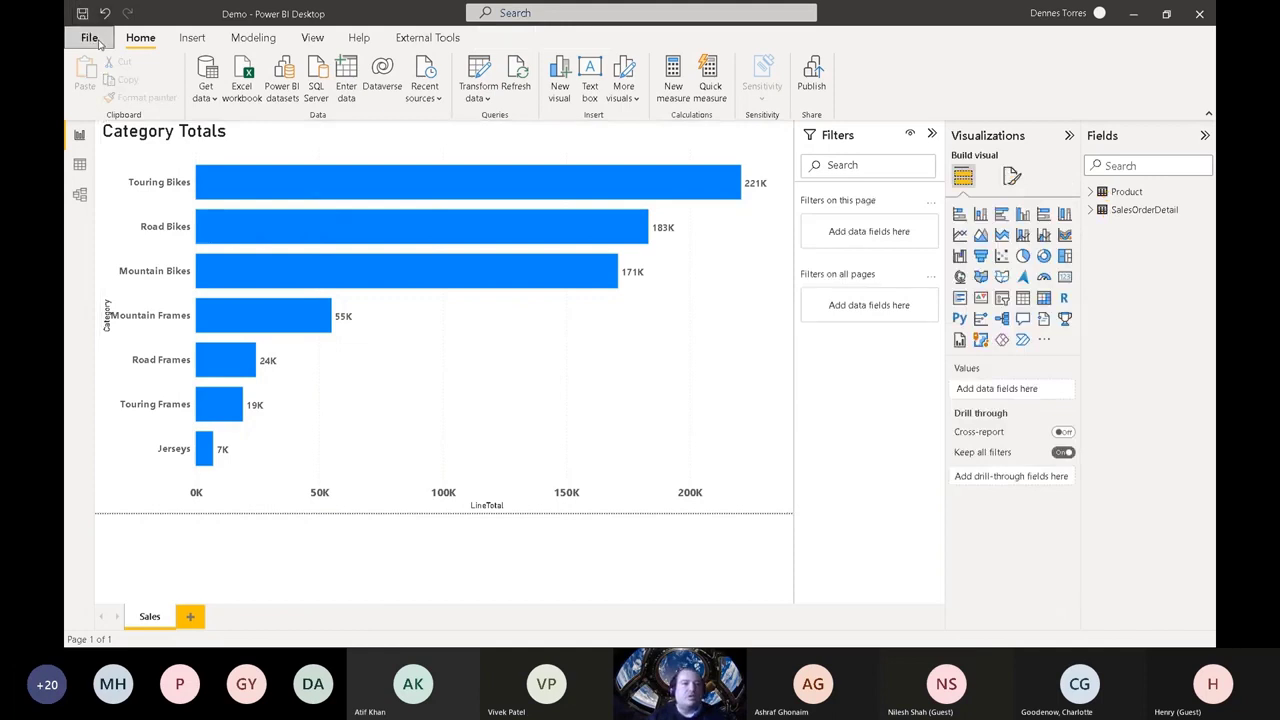
Step: Publish the Demo report to the PBISummitPipelines workspace, replacing the existing dataset, and return to the pipeline in the browser
left_click(89, 37)
left_click(119, 244)
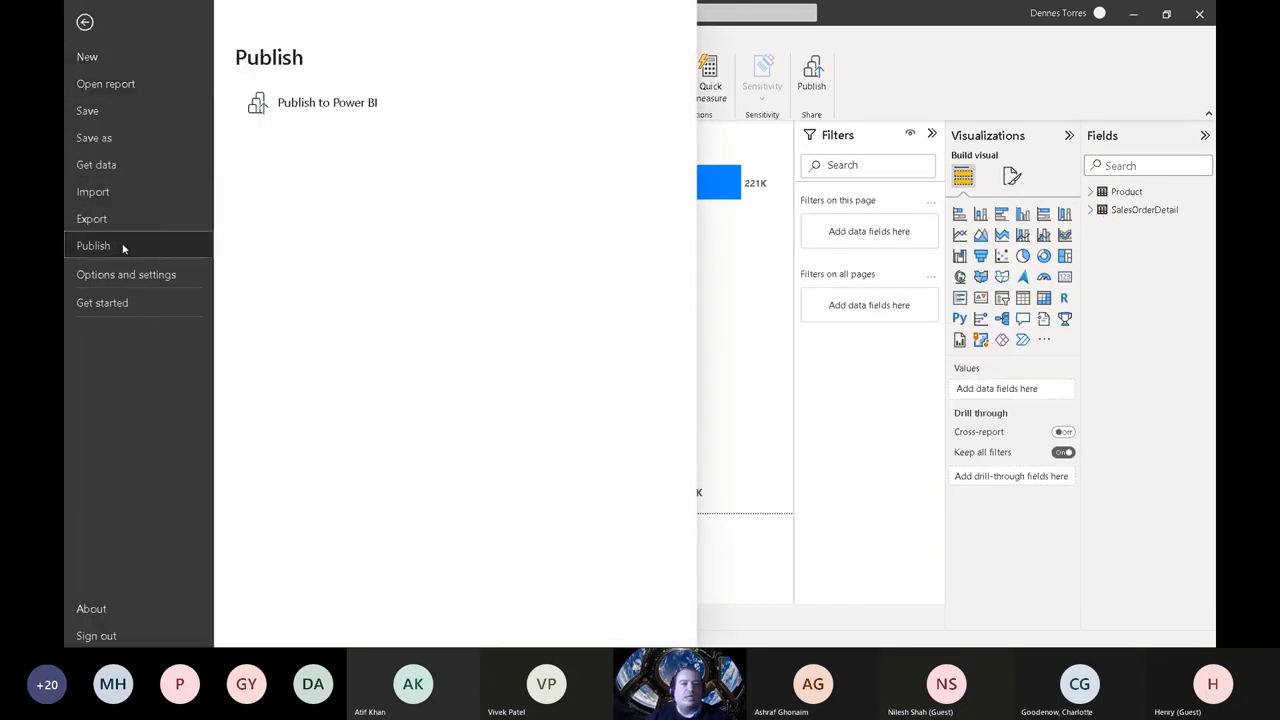
left_click(311, 107)
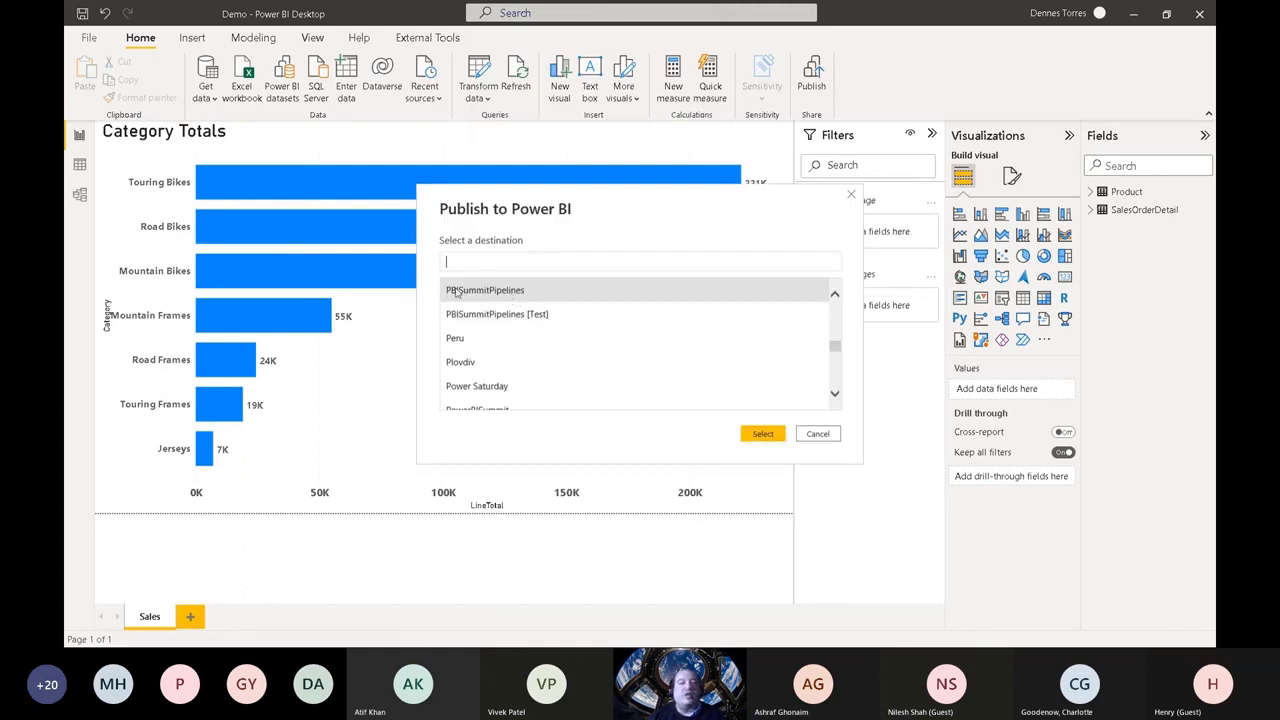
left_click(763, 435)
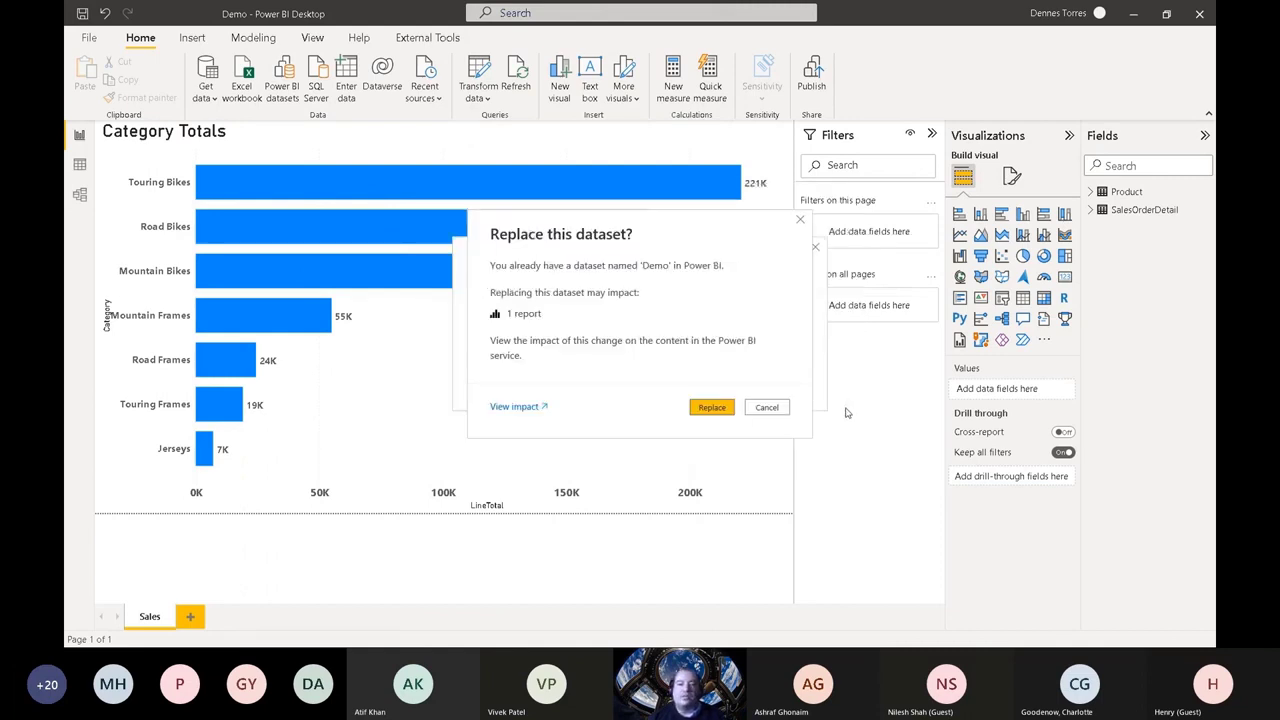
left_click(726, 409)
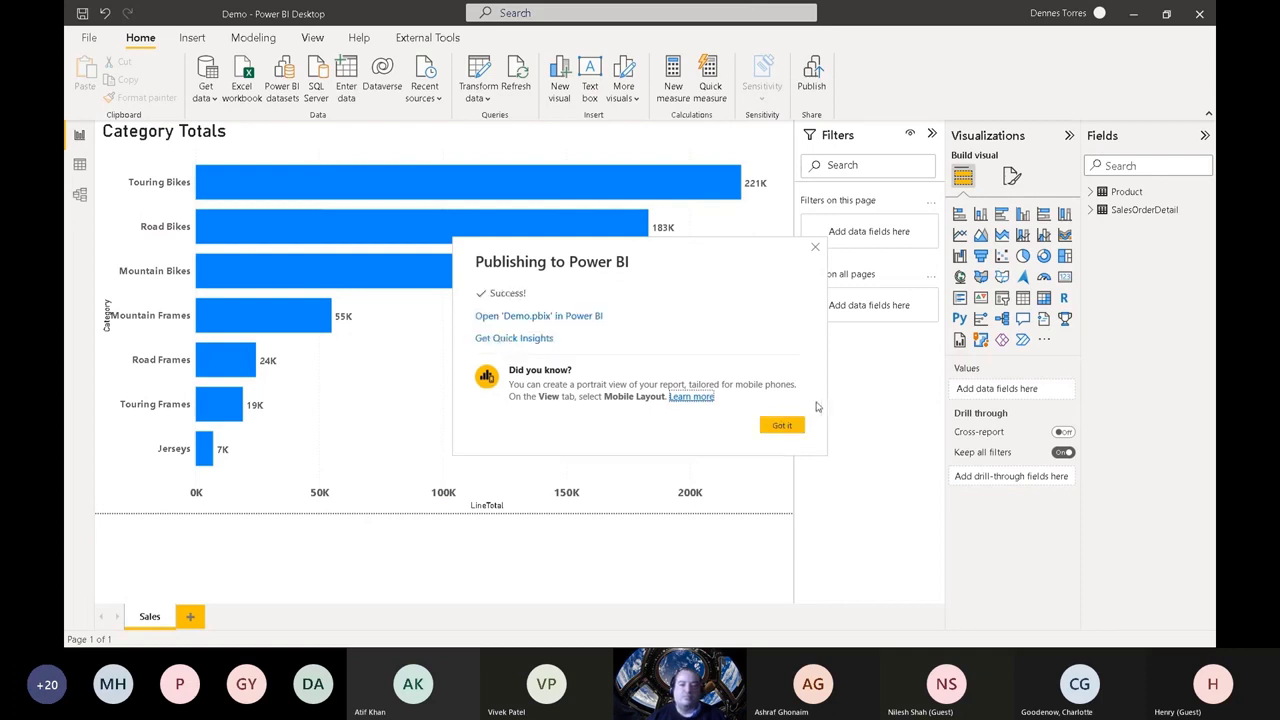
left_click(786, 428)
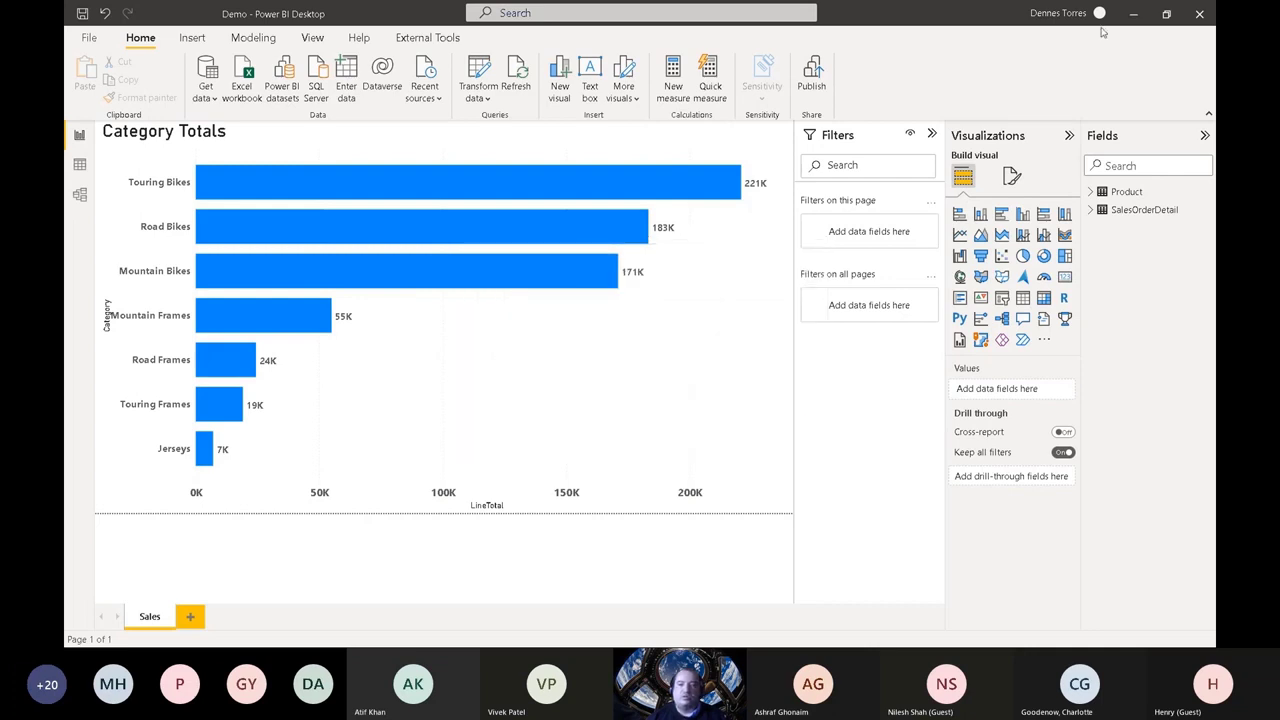
left_click(1133, 13)
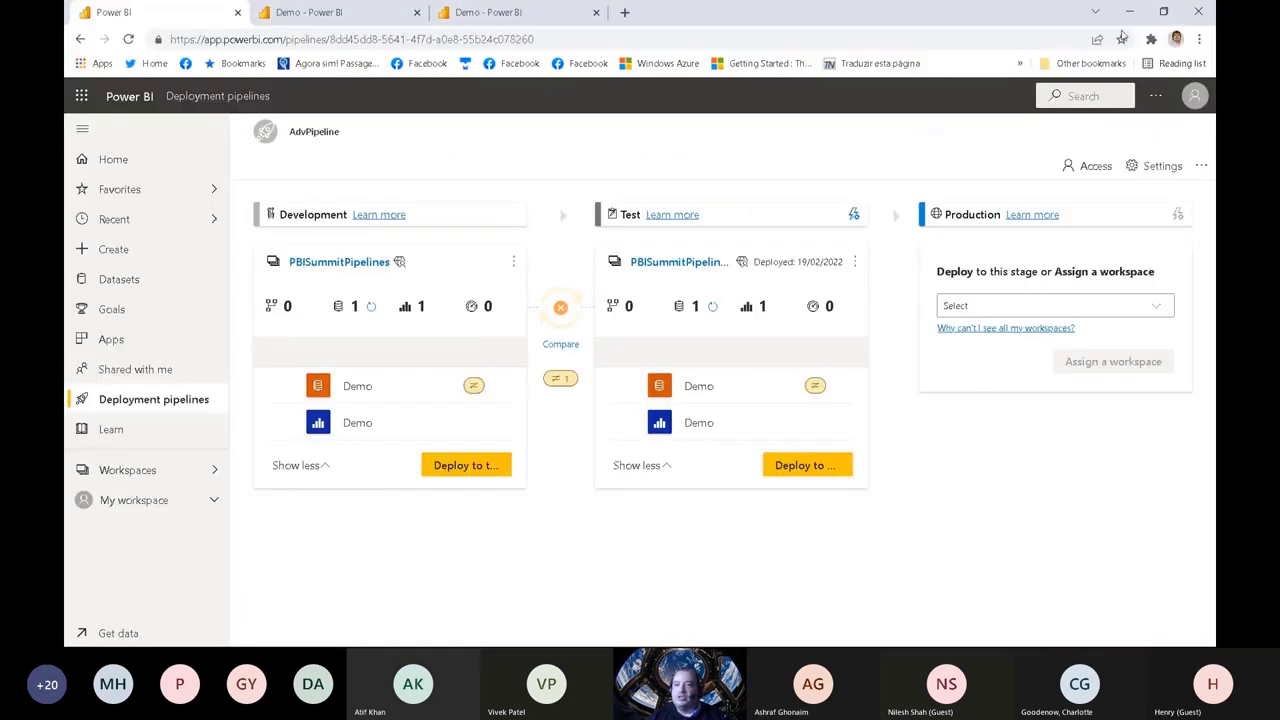
Step: Reload the AdvPipeline page and compare the contents of the Development and Test stages
left_click(560, 345)
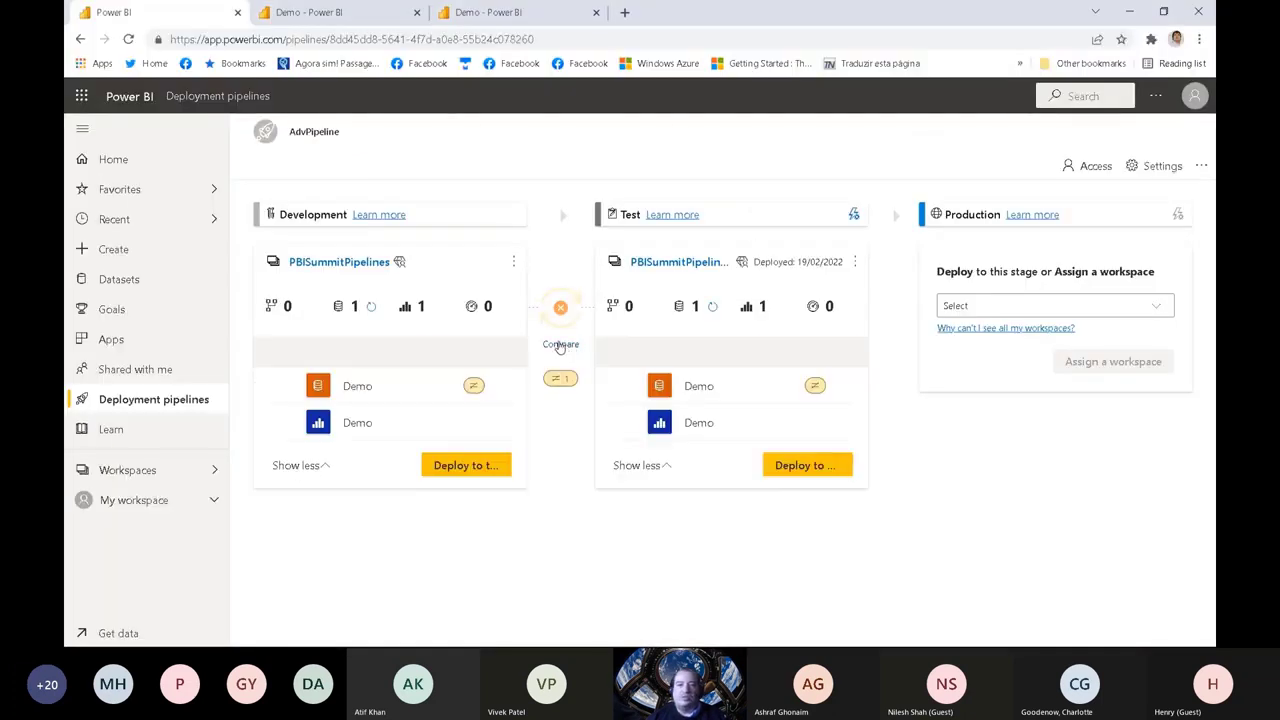
left_click(128, 39)
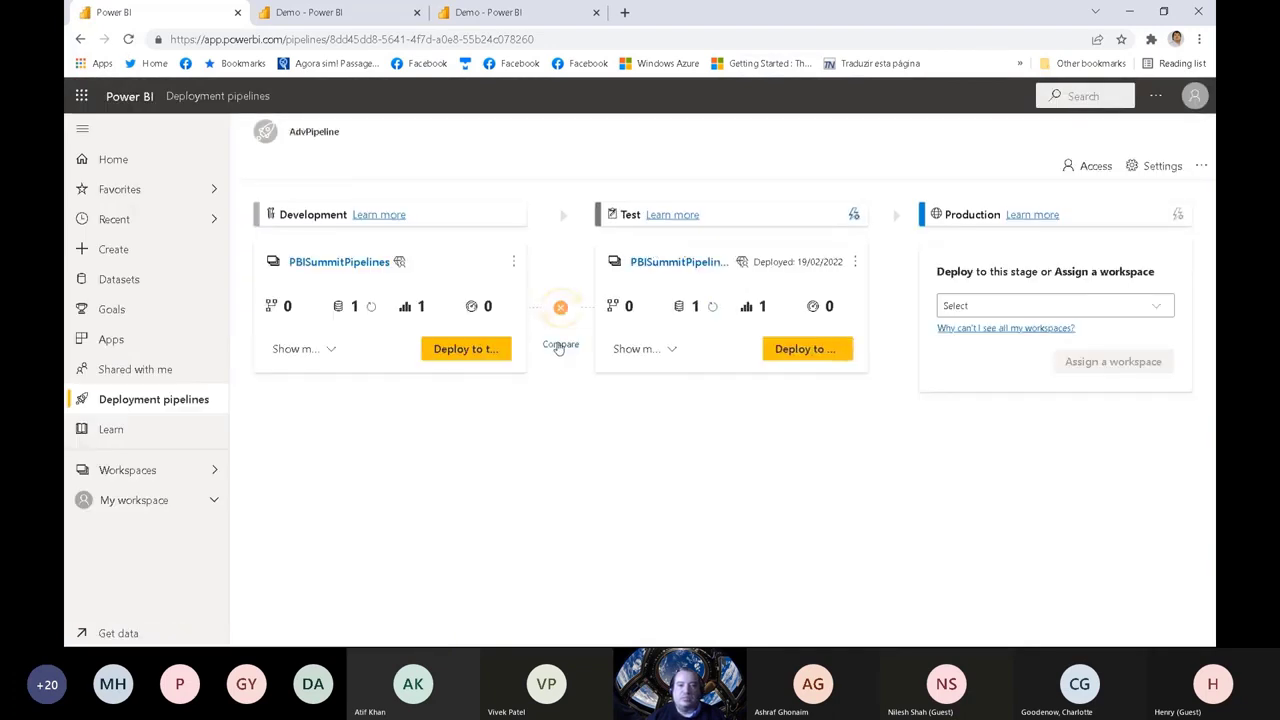
left_click(558, 344)
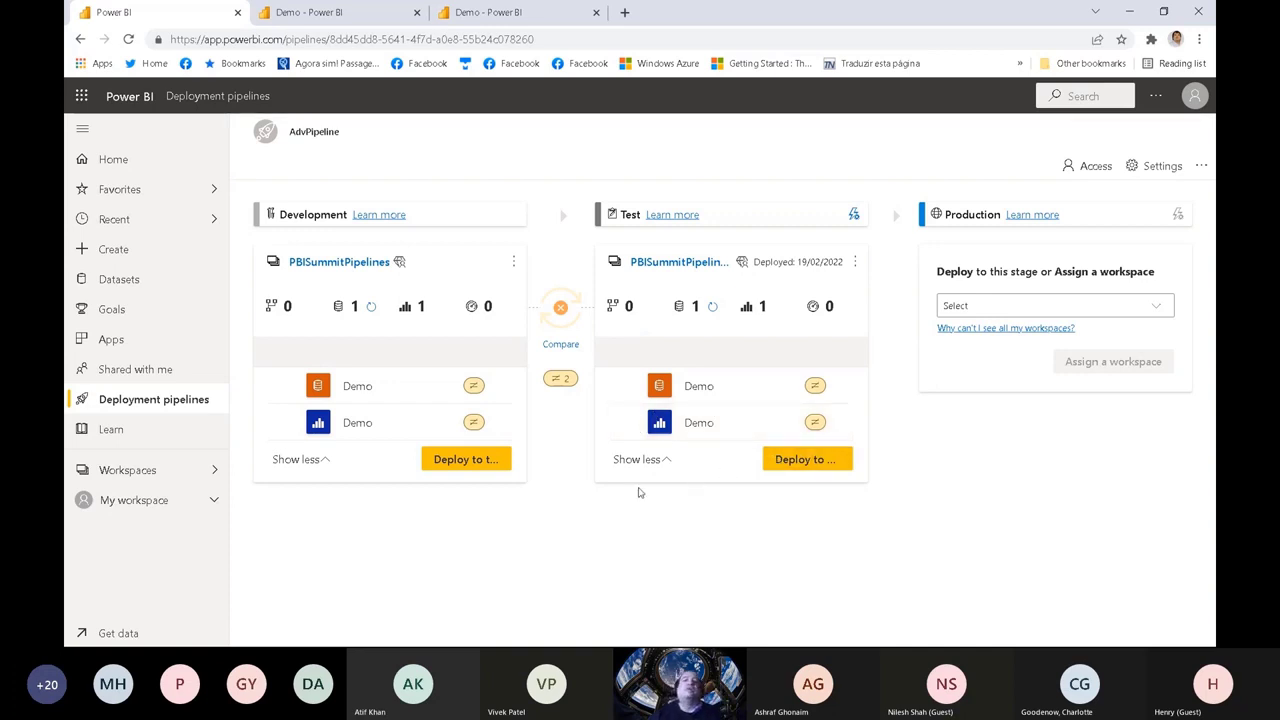
Step: Deploy the Development content to Test, replacing the Demo dataset and report, and dismiss the completion notice
left_click(452, 463)
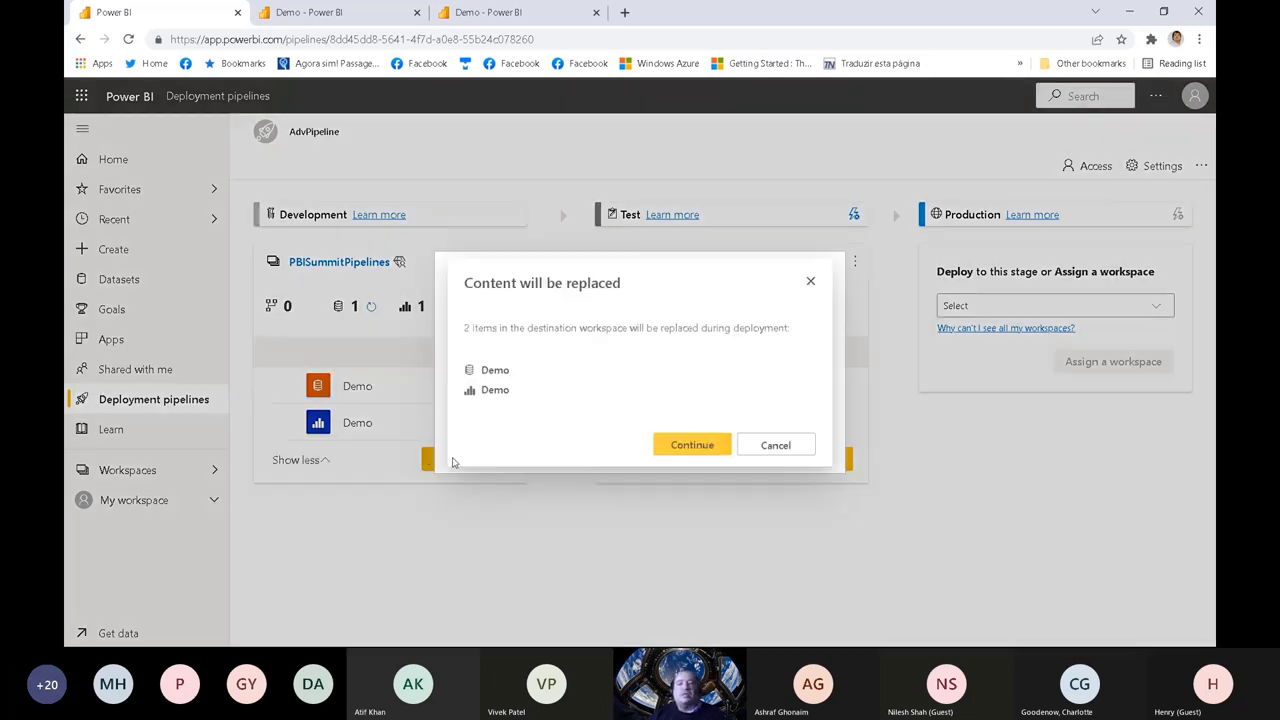
left_click(697, 451)
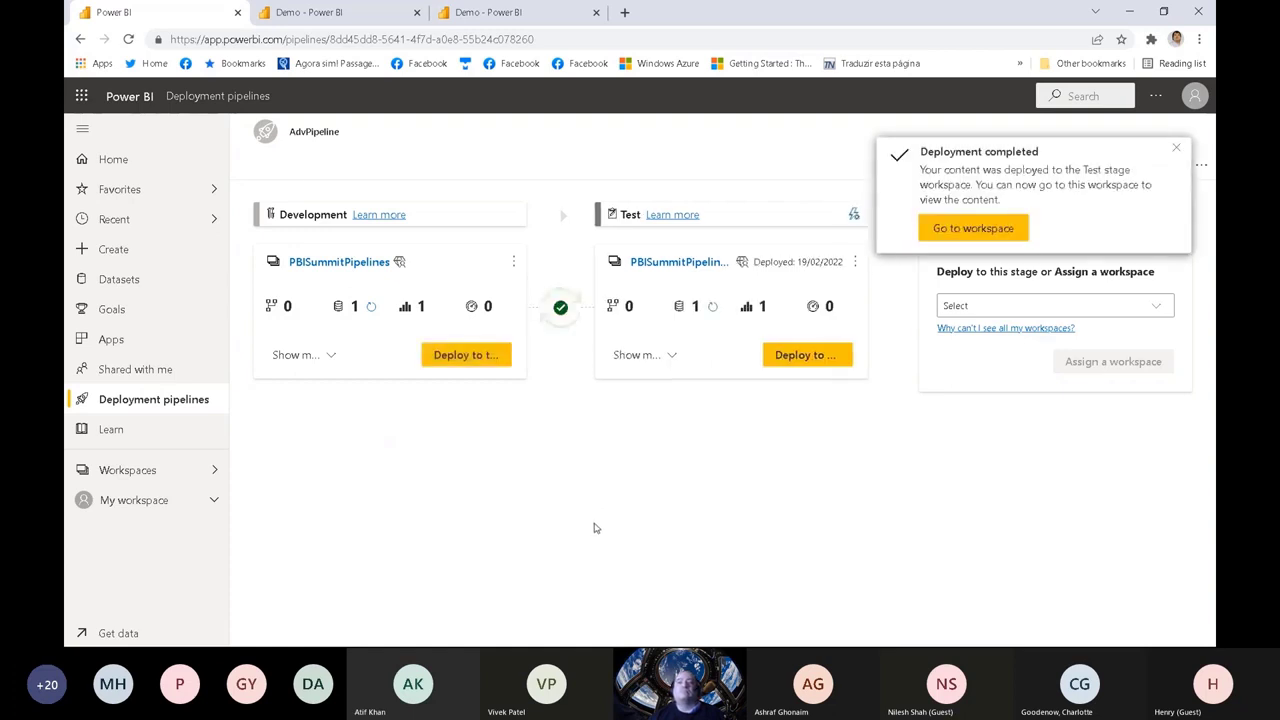
left_click(1176, 148)
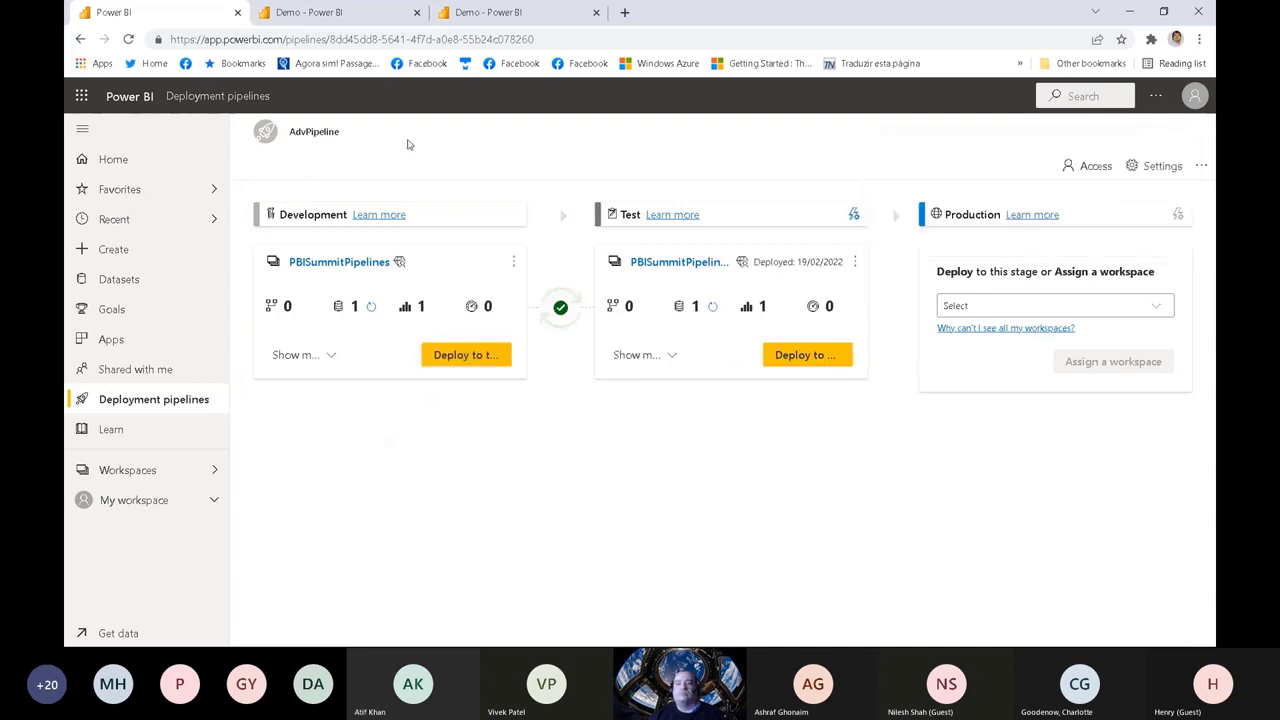
Step: Reload the pipeline, expand the item lists of the Development and Test stages, and check the Test stage's options
left_click(128, 39)
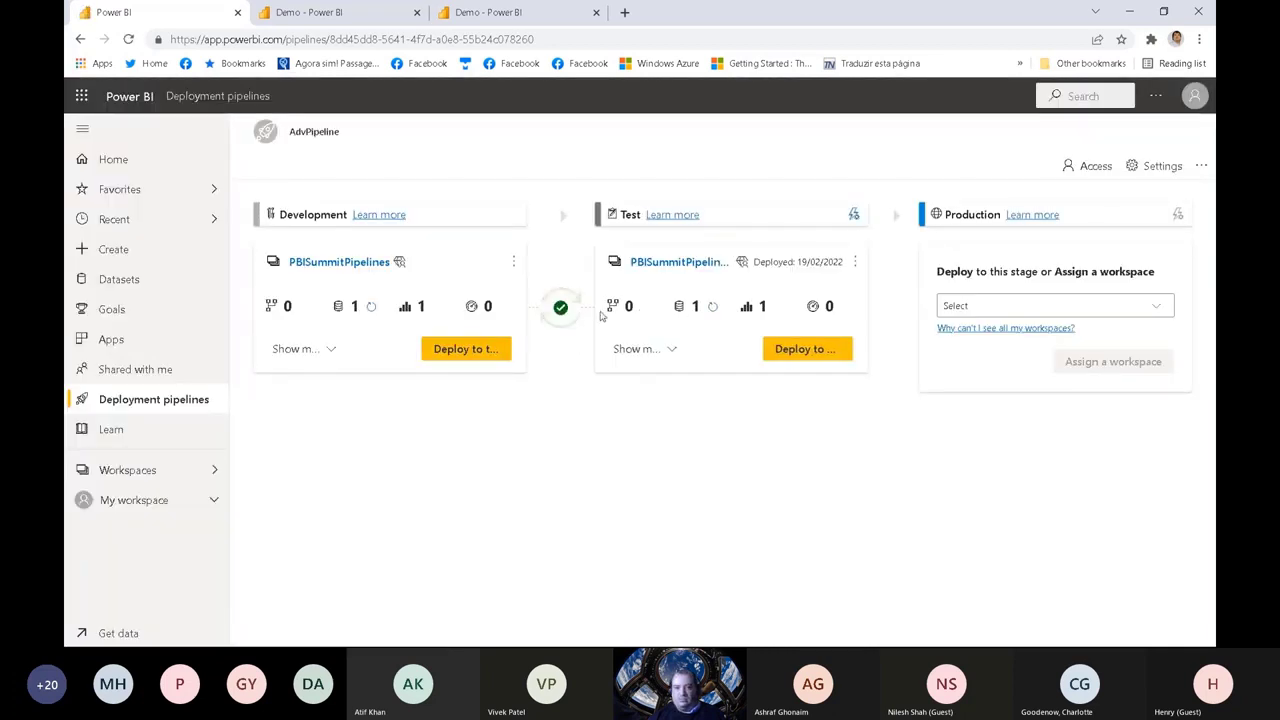
left_click(645, 349)
left_click(330, 349)
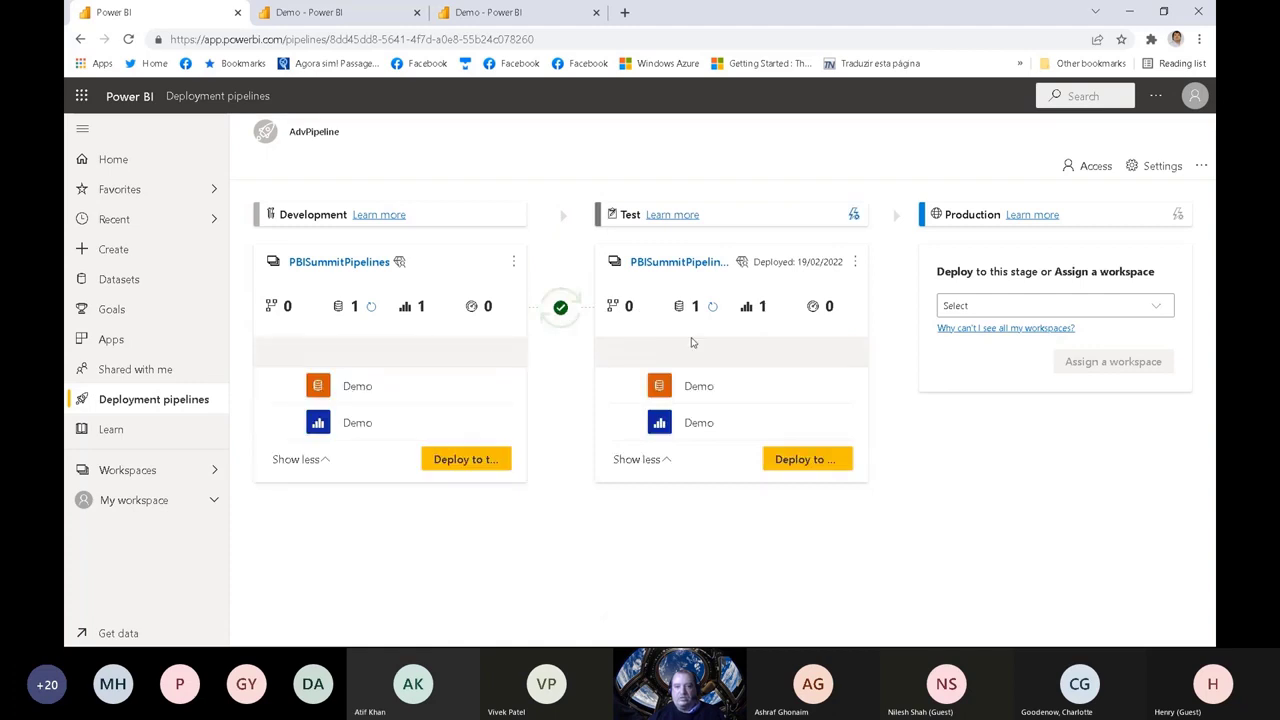
left_click(854, 262)
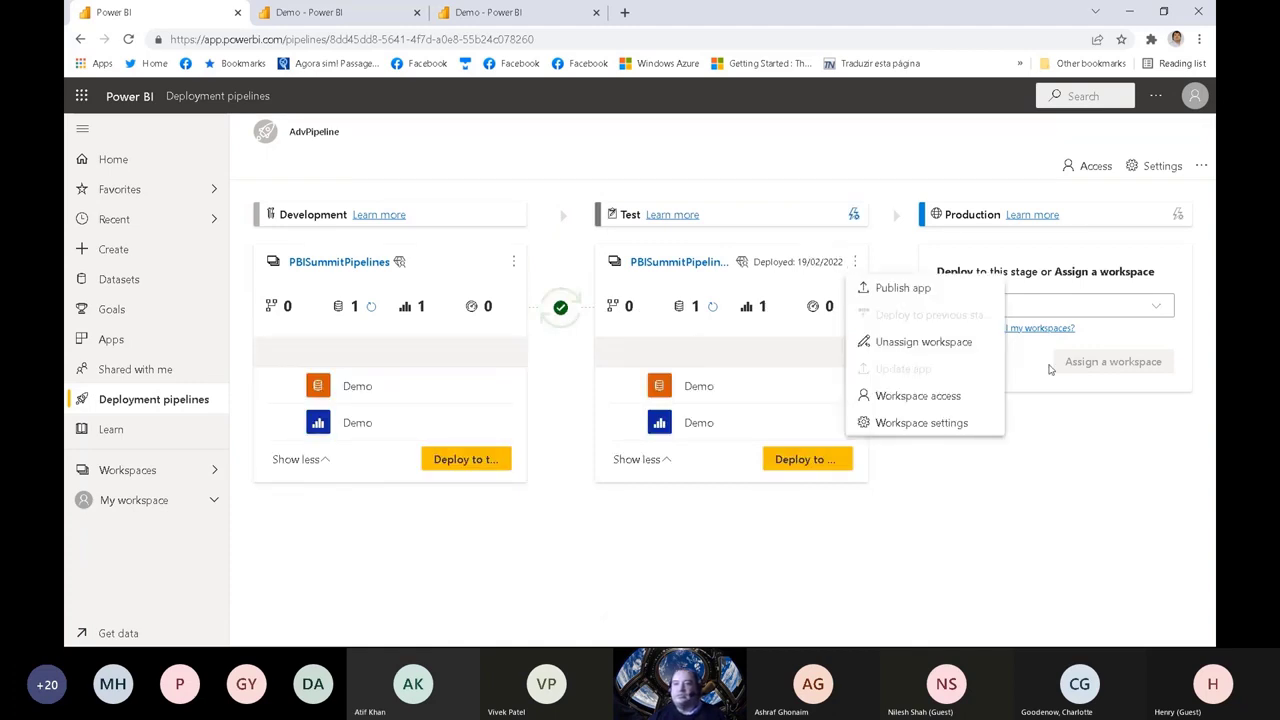
left_click(1106, 429)
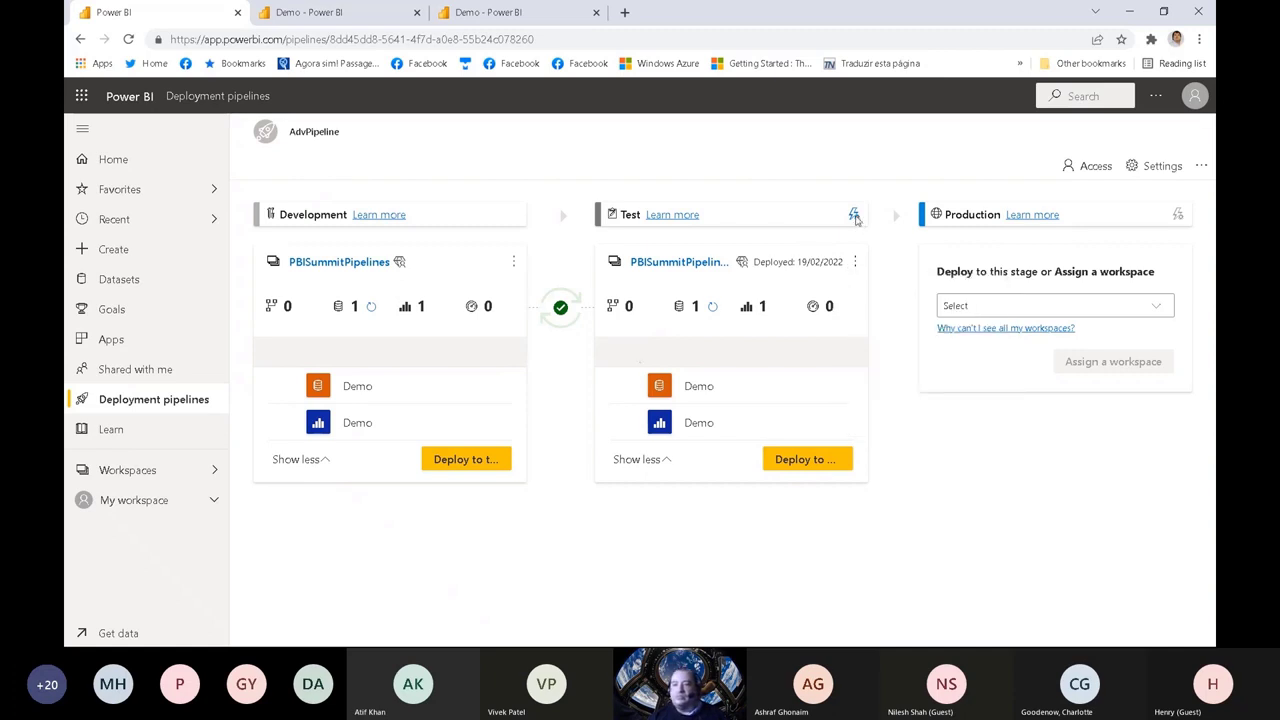
Step: Review the Demo dataset's data source and parameter rules in the Test stage's deployment settings, then close them
left_click(854, 216)
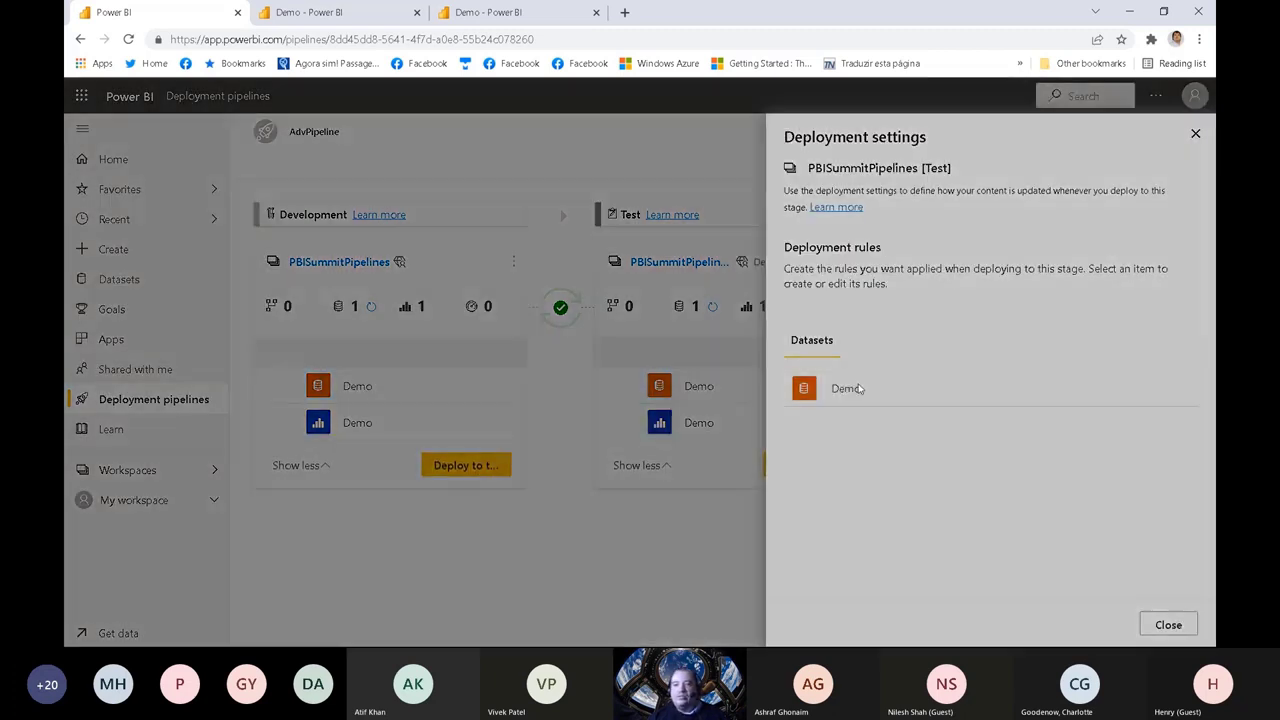
left_click(948, 376)
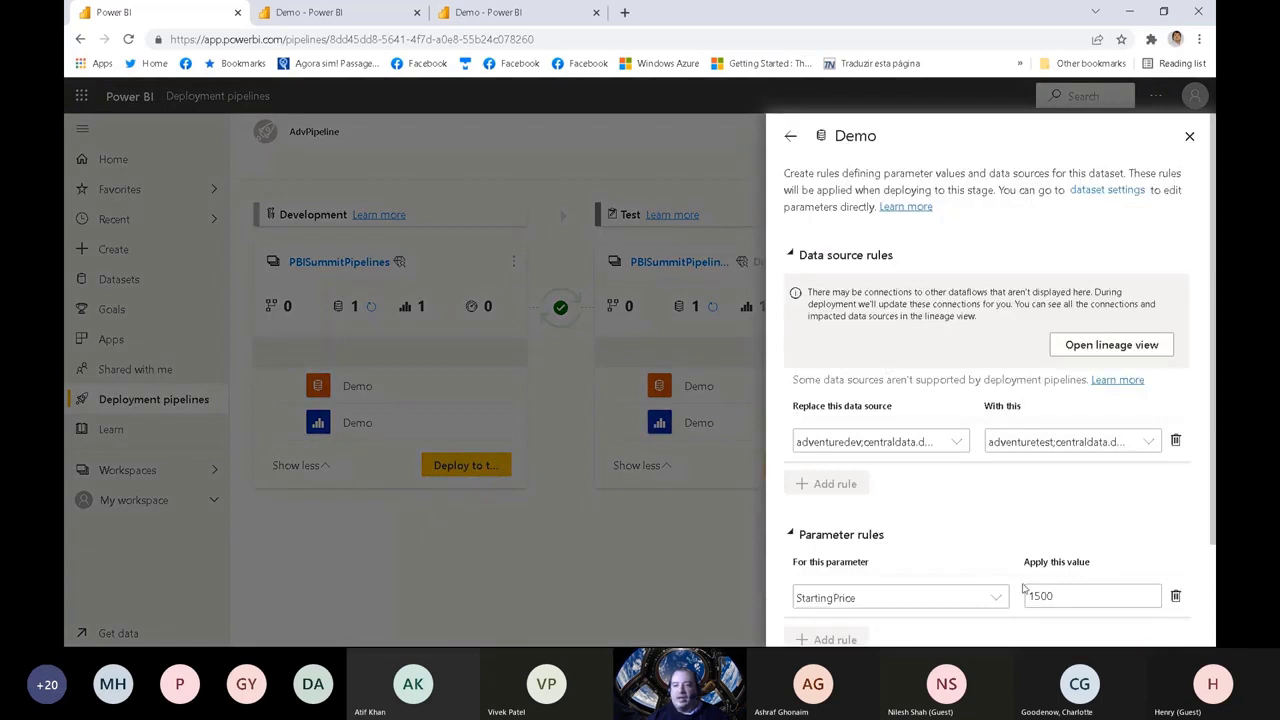
left_click(1190, 136)
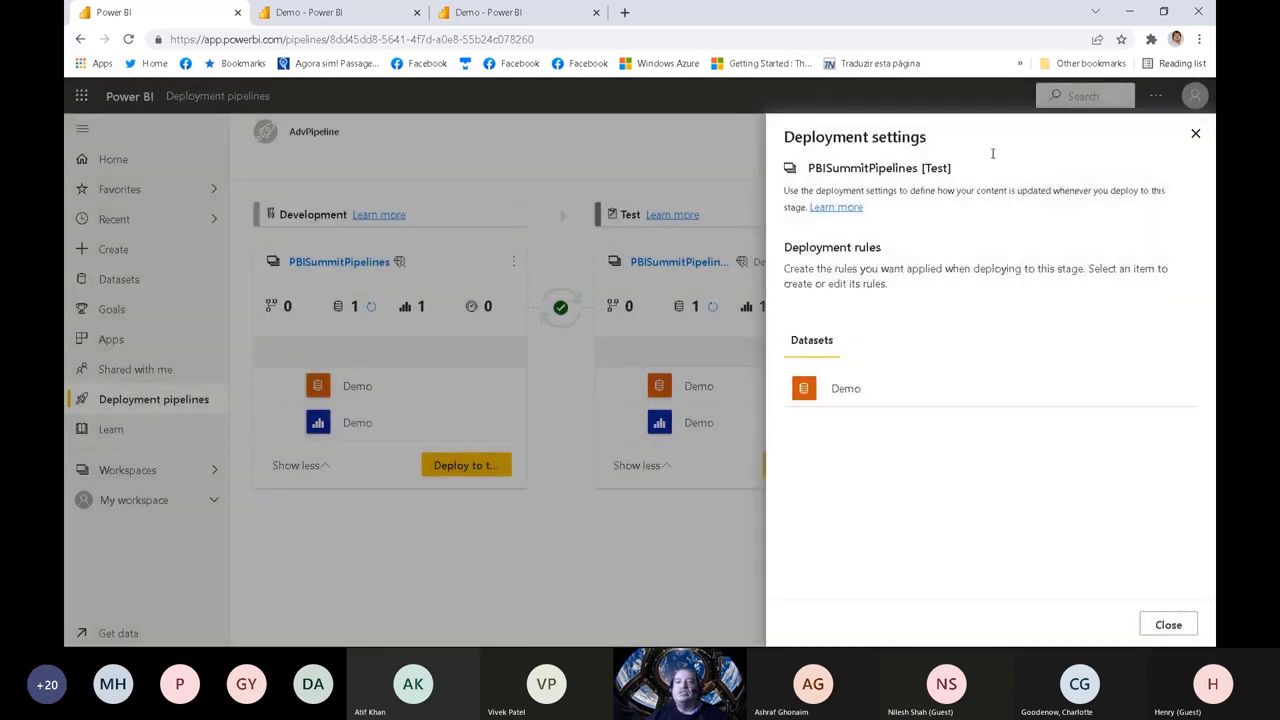
left_click(1194, 136)
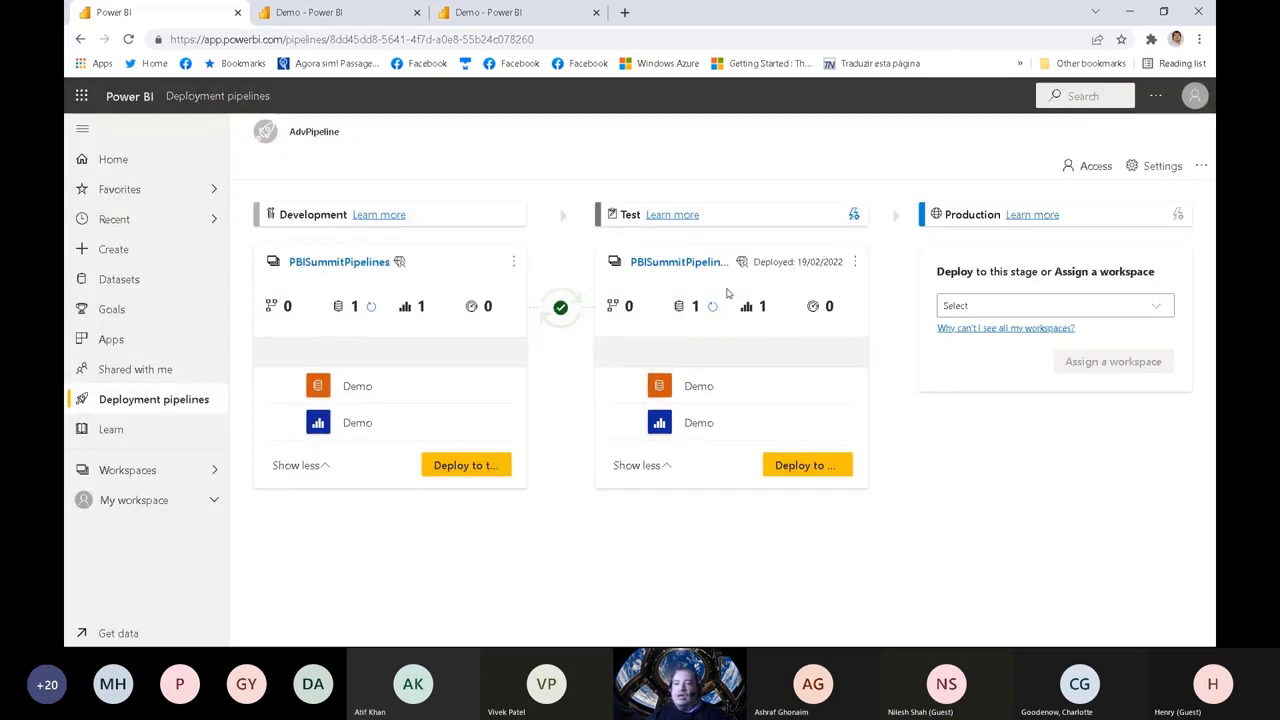
Step: Open the Test stage's Demo report in a new tab, examine its Category Totals chart, and return to the pipeline
left_click(808, 466)
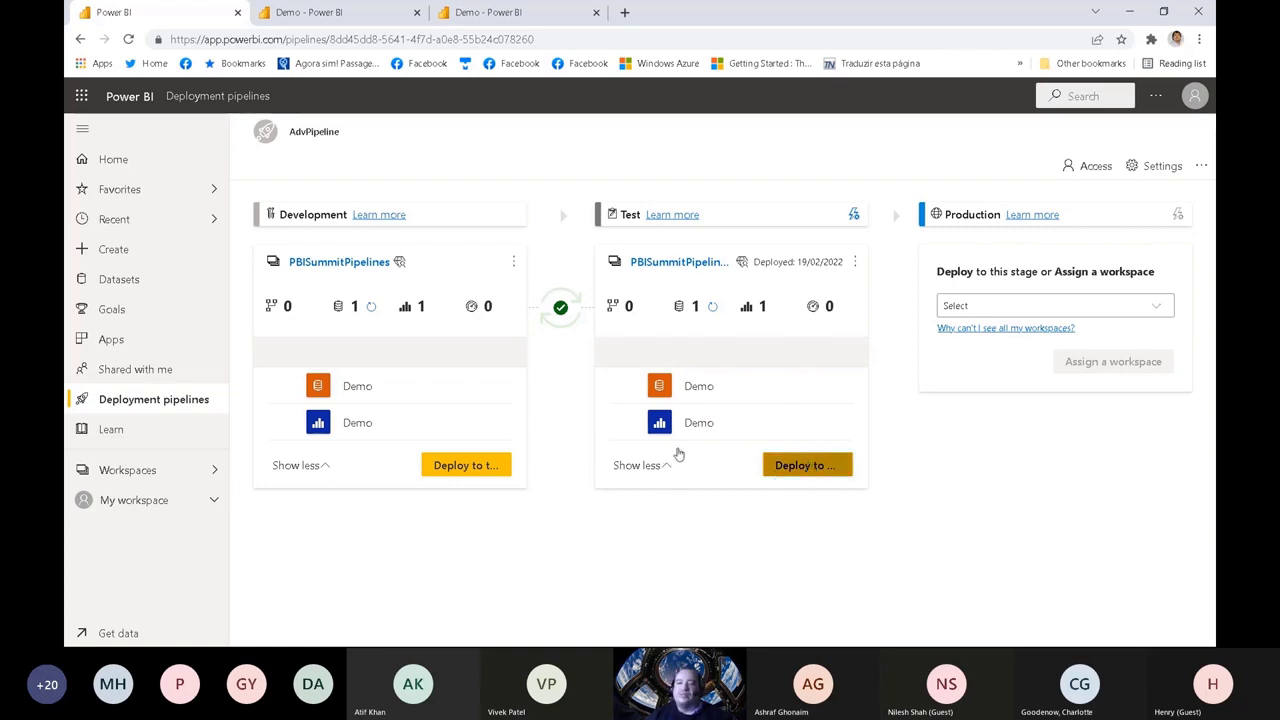
right_click(698, 424)
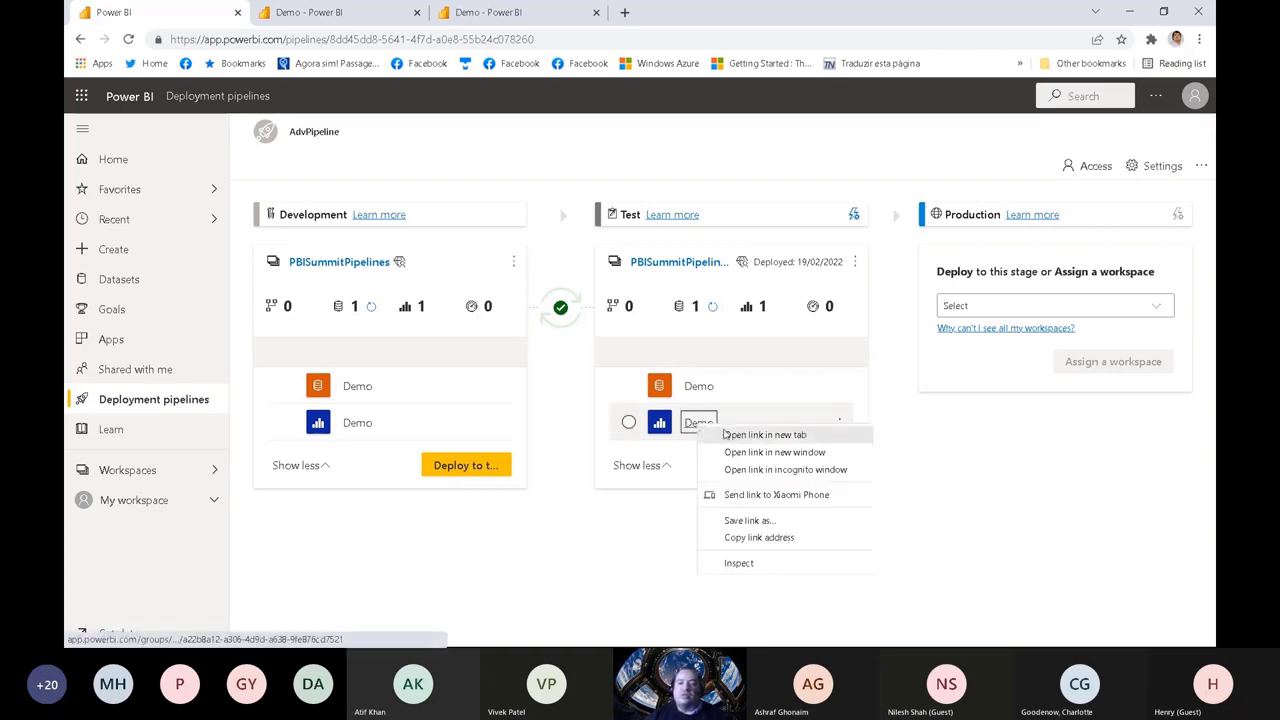
left_click(726, 434)
left_click(675, 6)
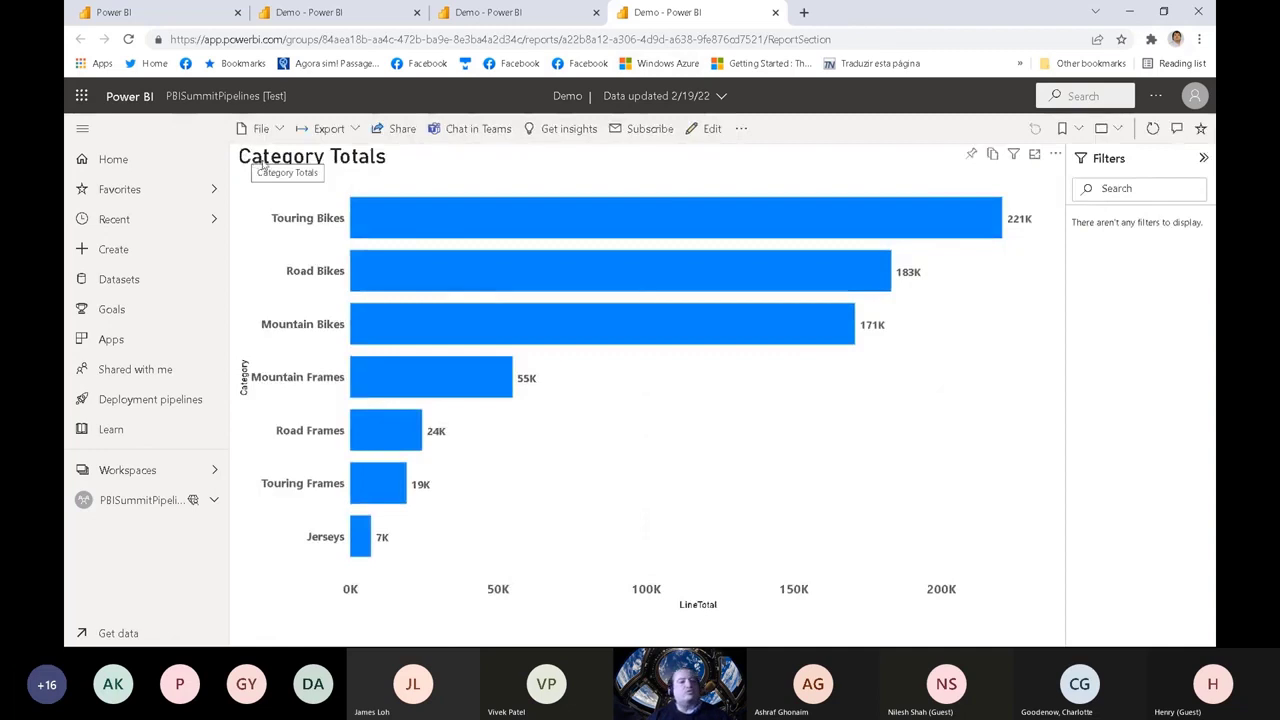
left_click(775, 12)
left_click(172, 18)
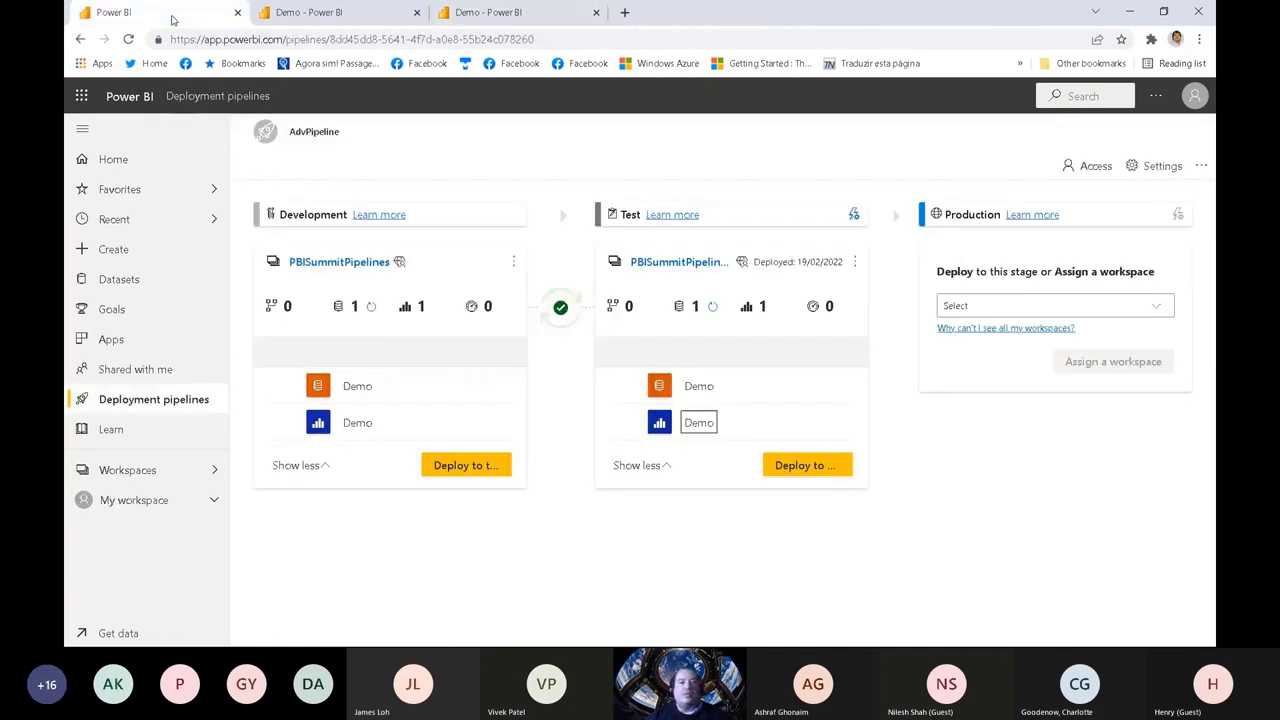
Step: Deploy the Test content to Production, dismiss the completion notice, and expand the item lists of the Production and Test stages
left_click(815, 465)
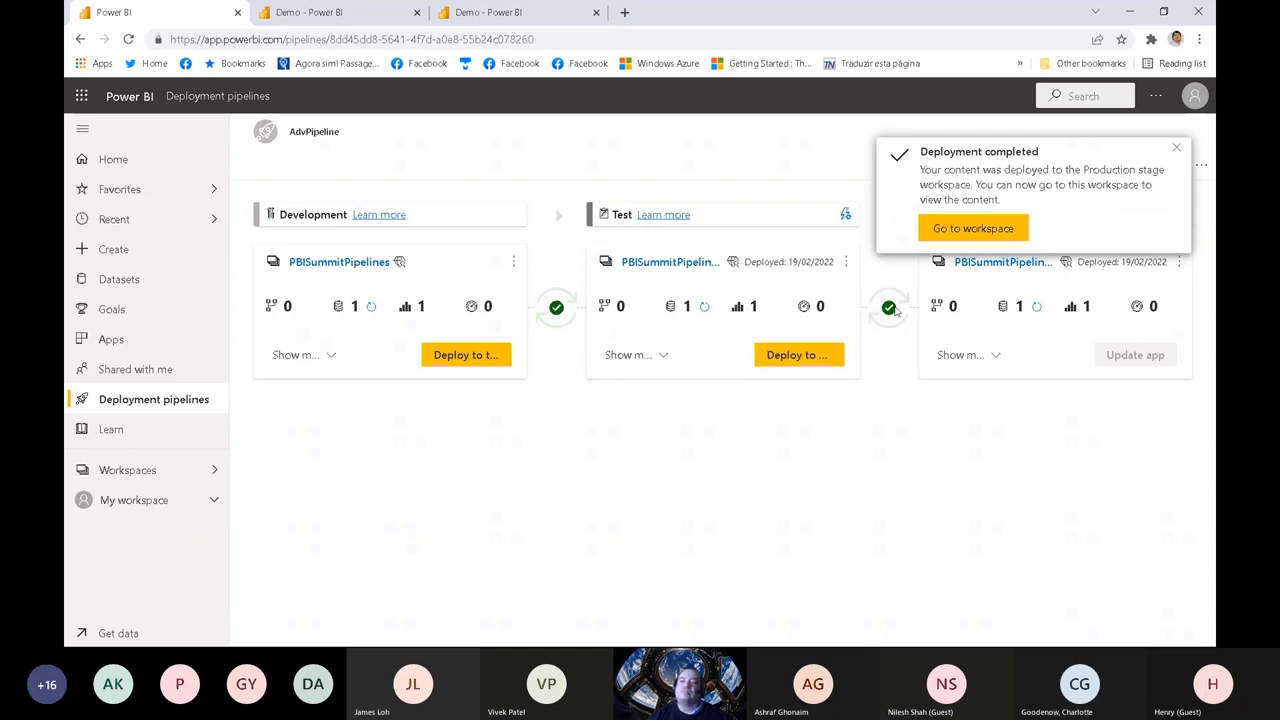
left_click(1176, 148)
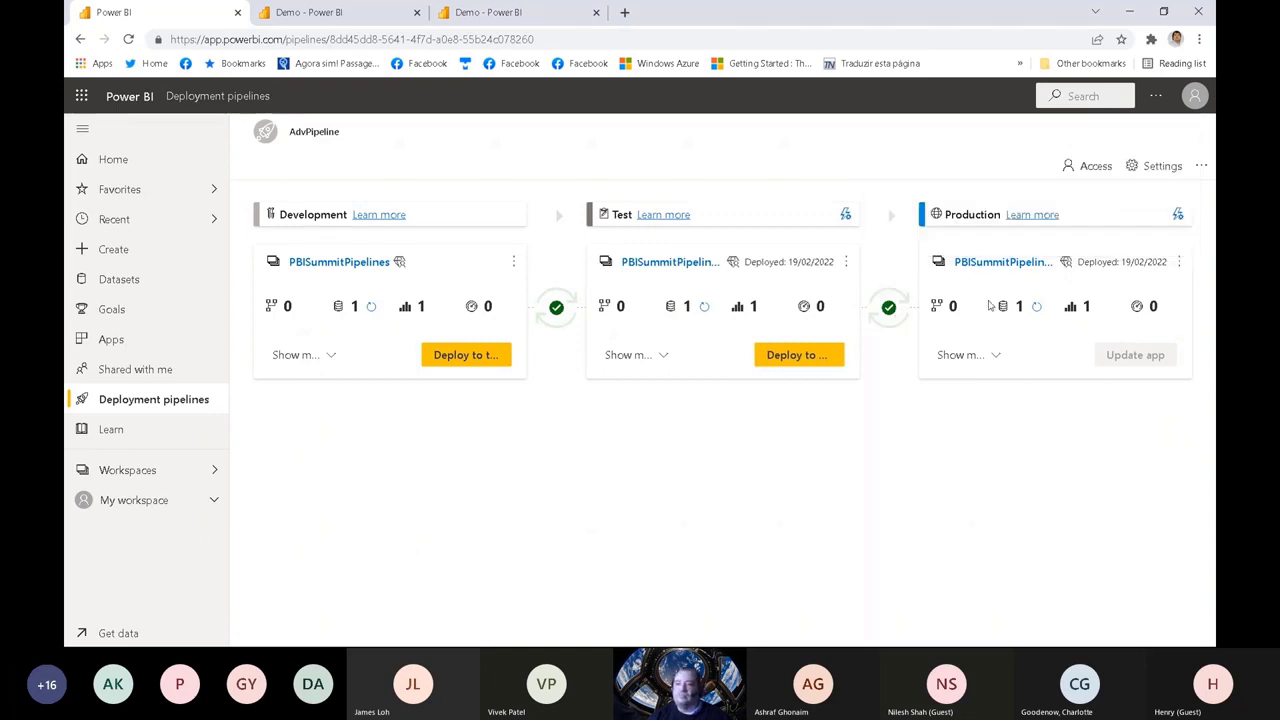
left_click(966, 356)
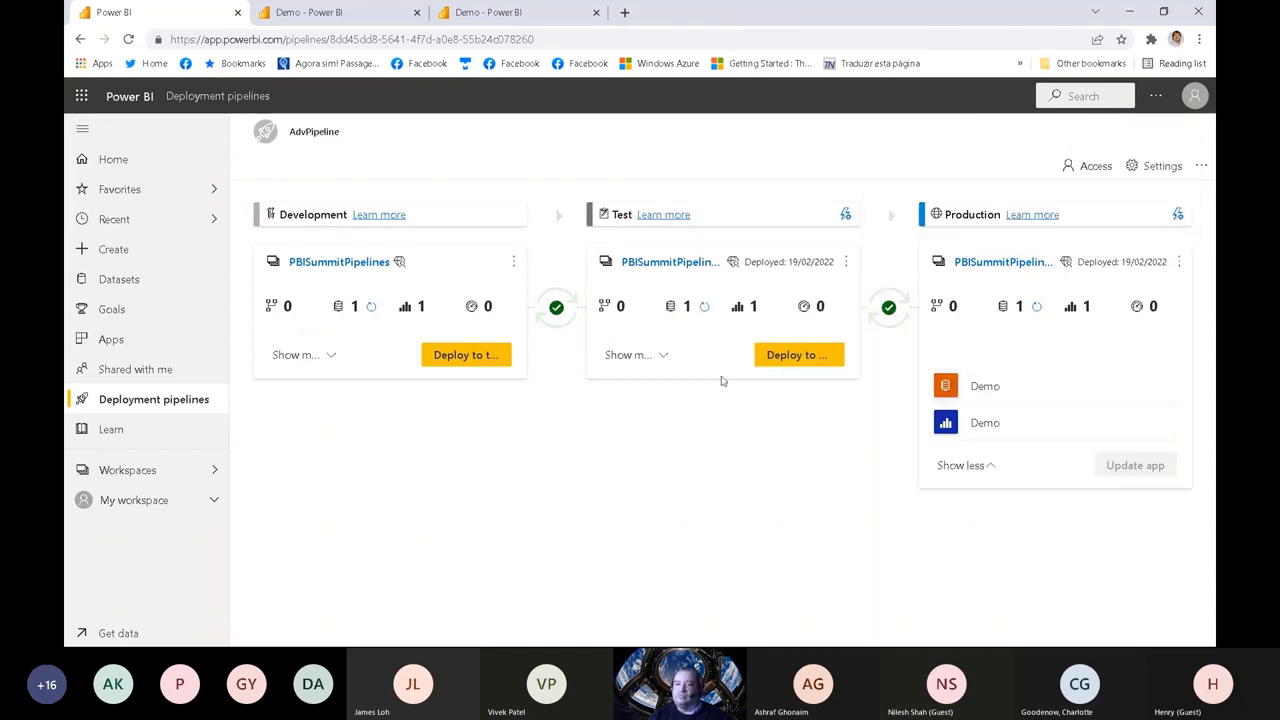
left_click(662, 356)
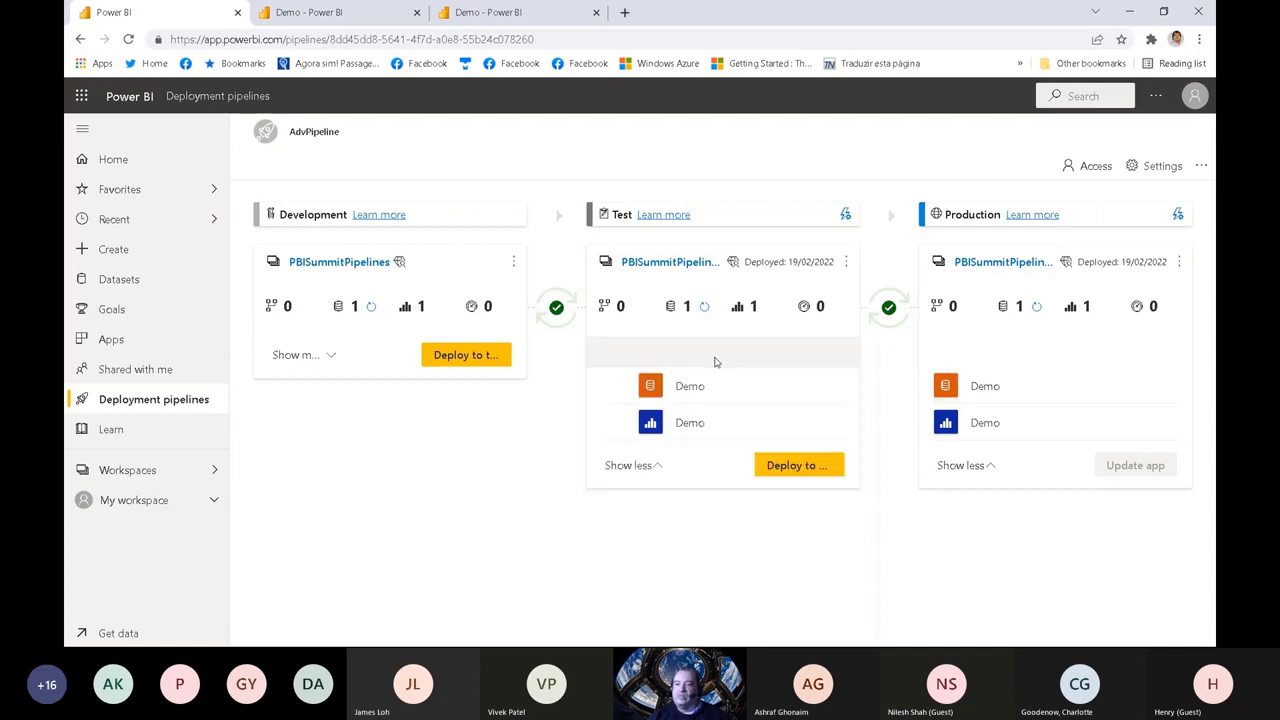
Step: Check the Production stage's deployment settings, review the Demo dataset's rules in the Test stage's settings, and close them
left_click(1178, 215)
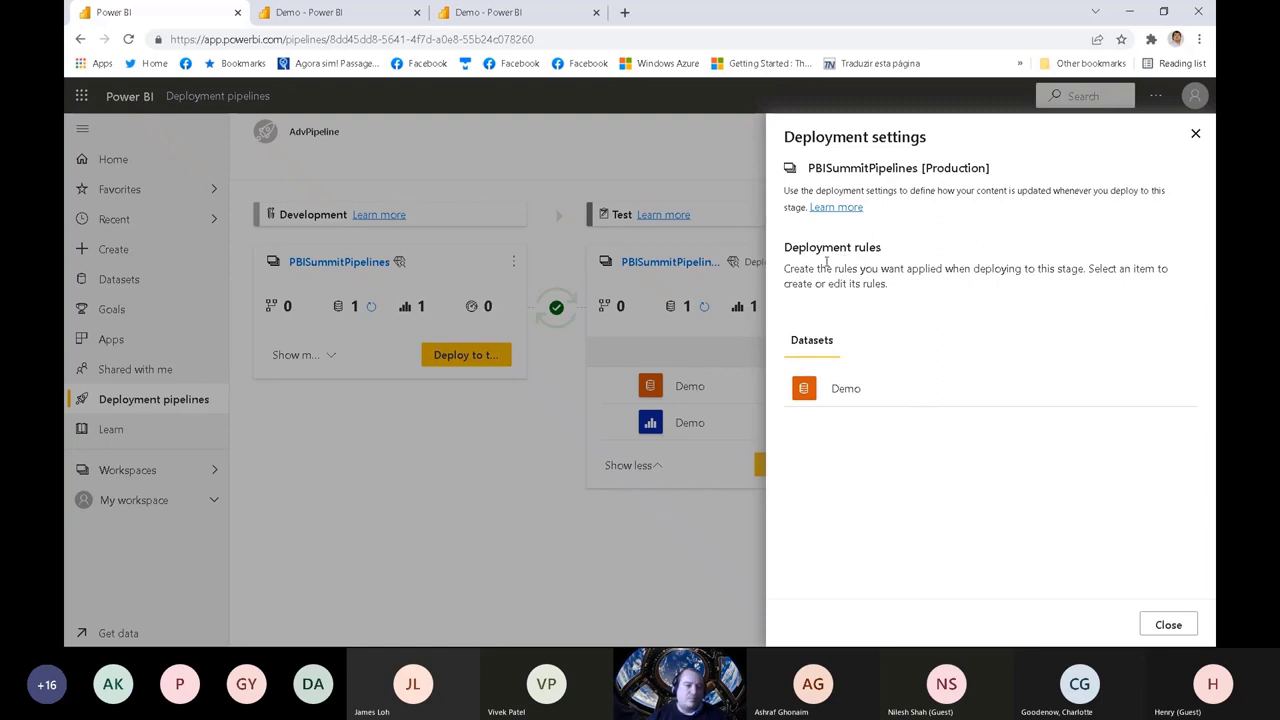
left_click(1195, 133)
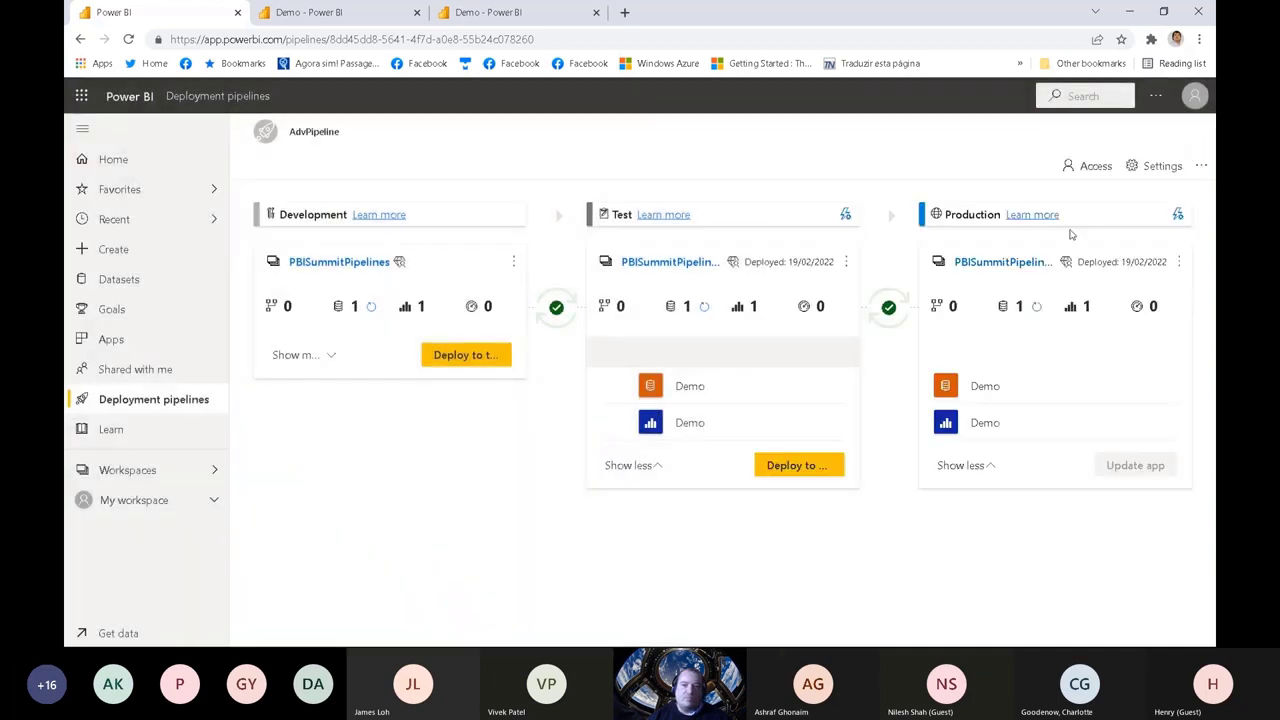
left_click(848, 216)
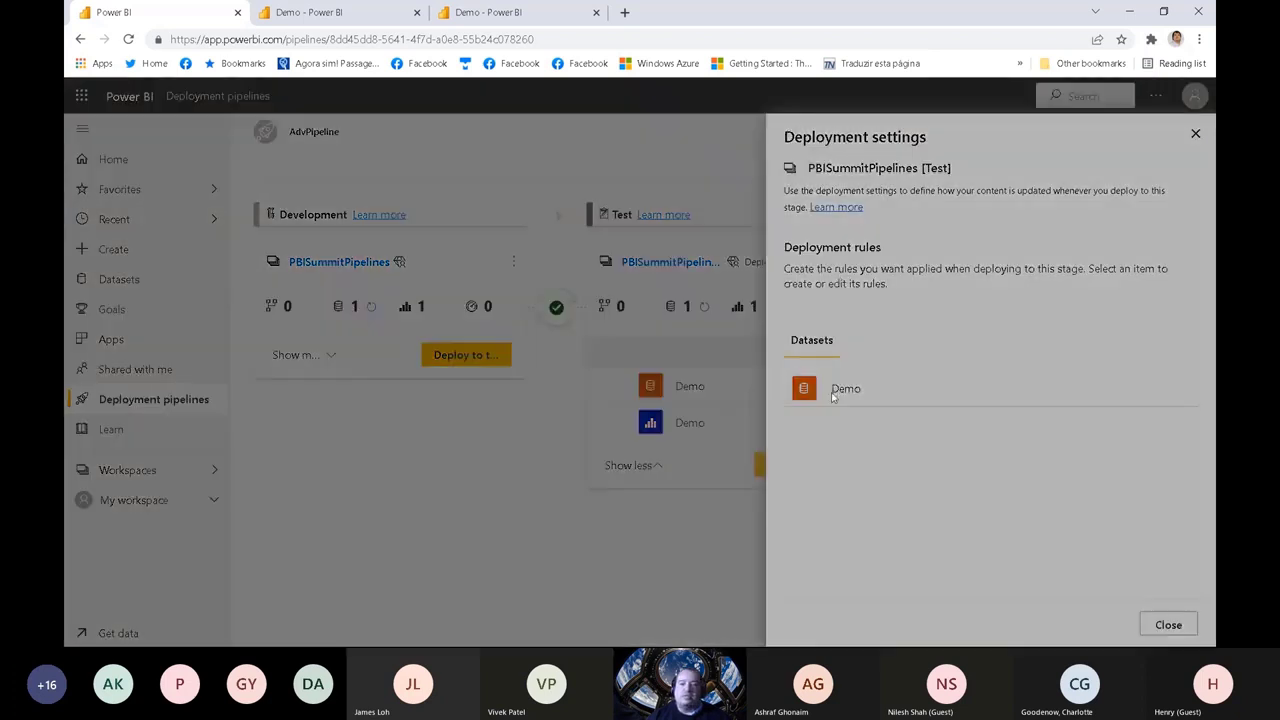
left_click(840, 390)
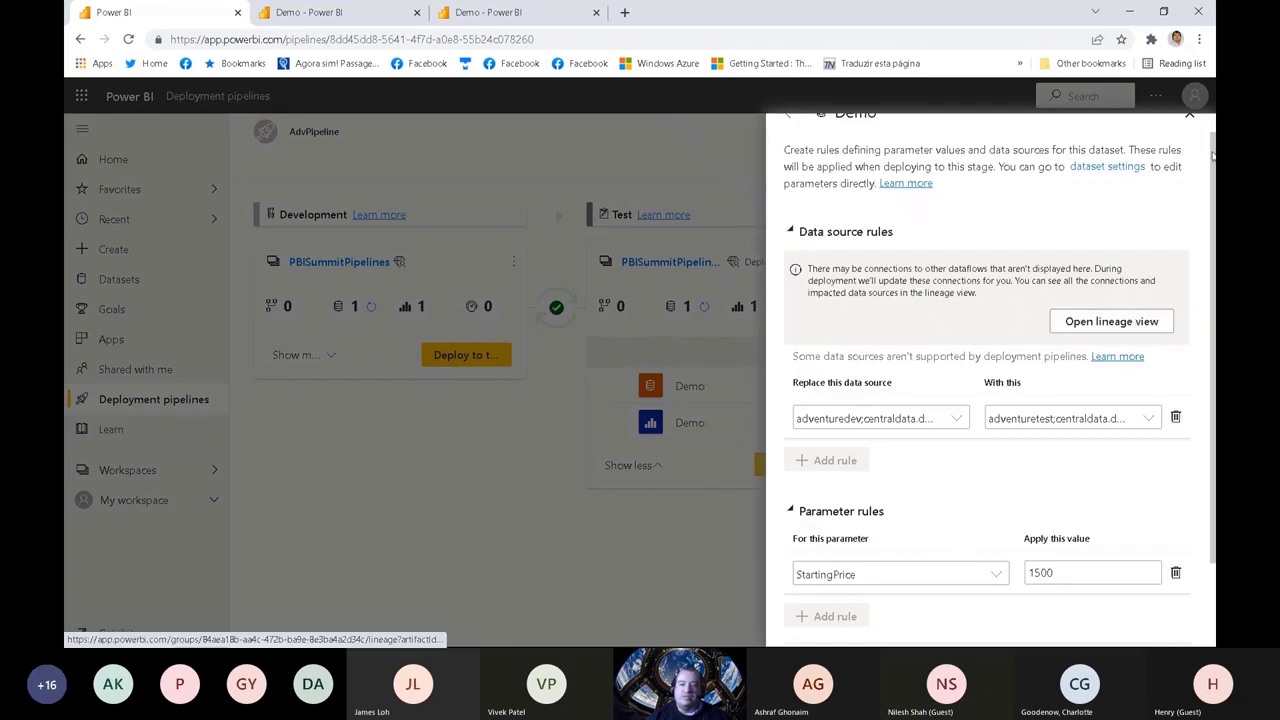
scroll(1200, 152, "up", 1)
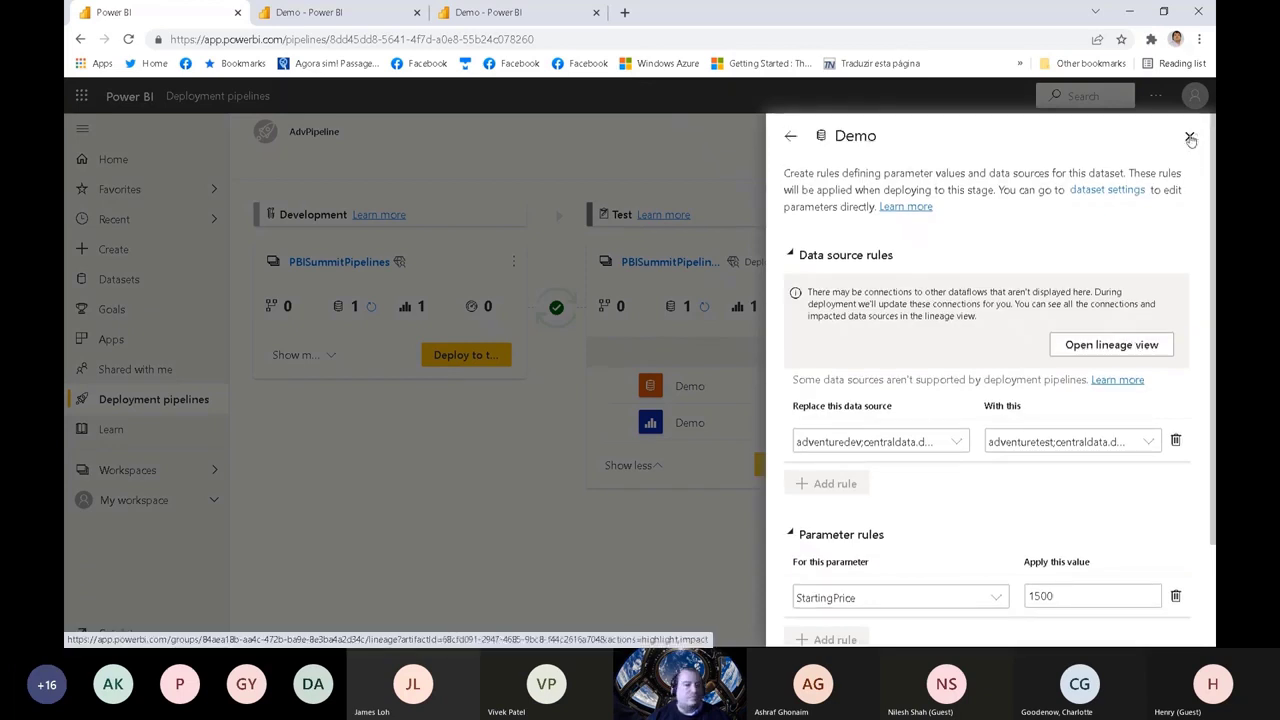
left_click(1190, 137)
left_click(1195, 133)
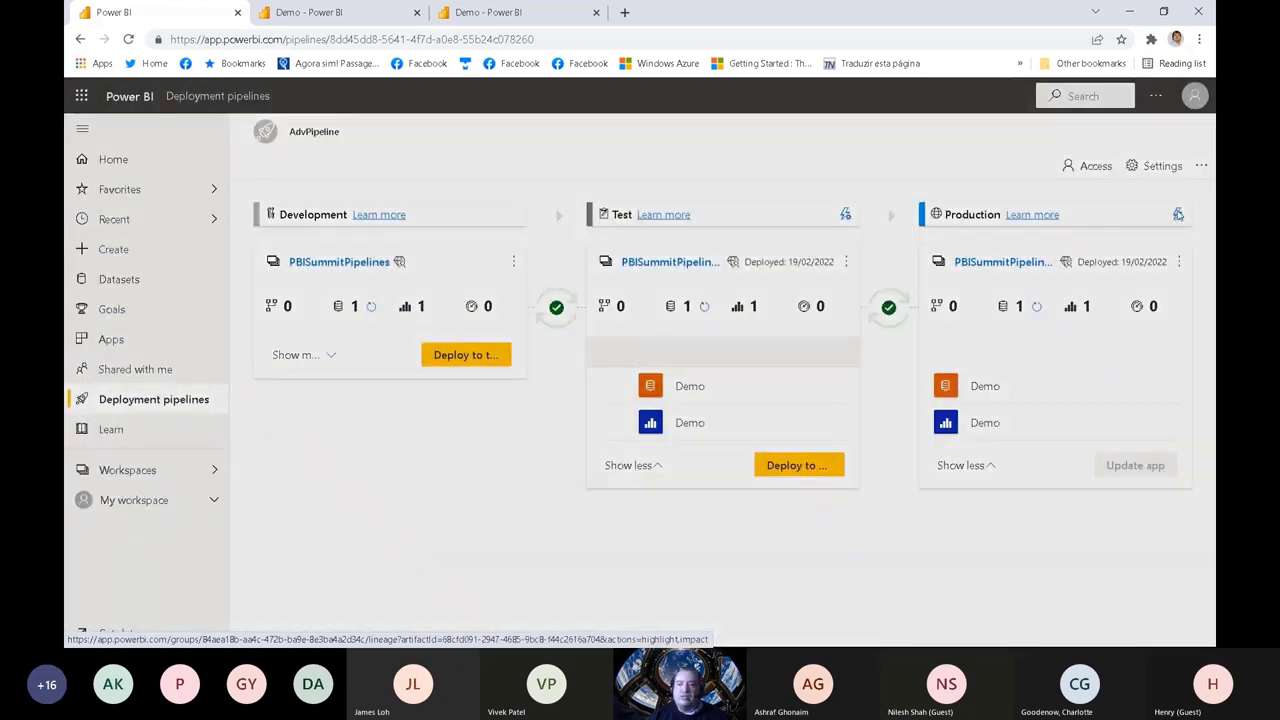
Step: Add a data source rule to Production's Demo dataset that replaces adventuretest with Other, using the database adventure on the same server
left_click(1178, 214)
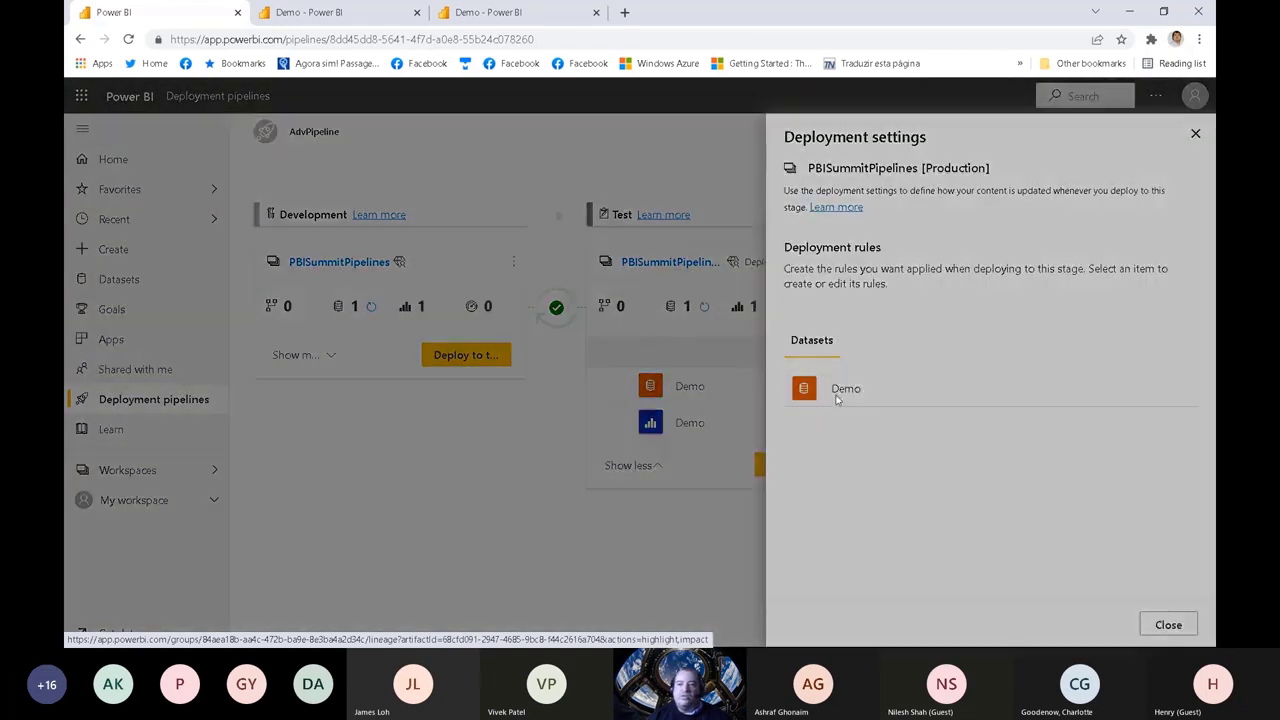
left_click(838, 396)
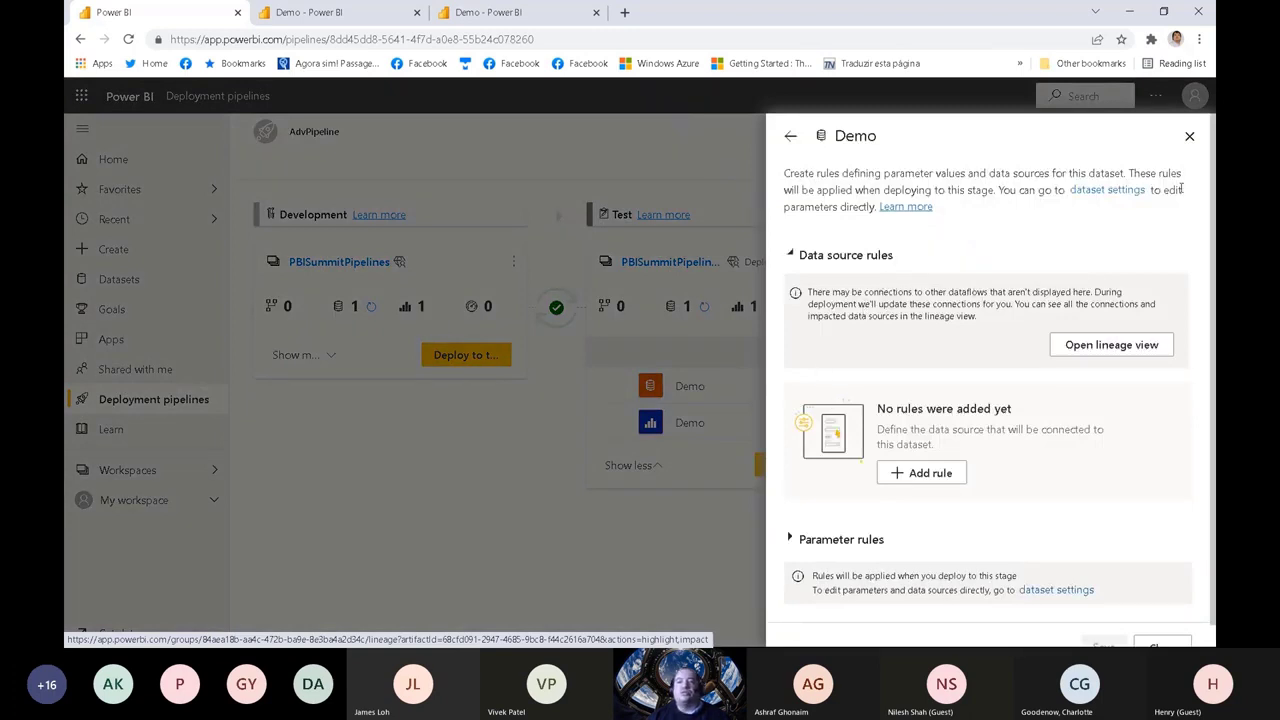
scroll(980, 400, "down", 1)
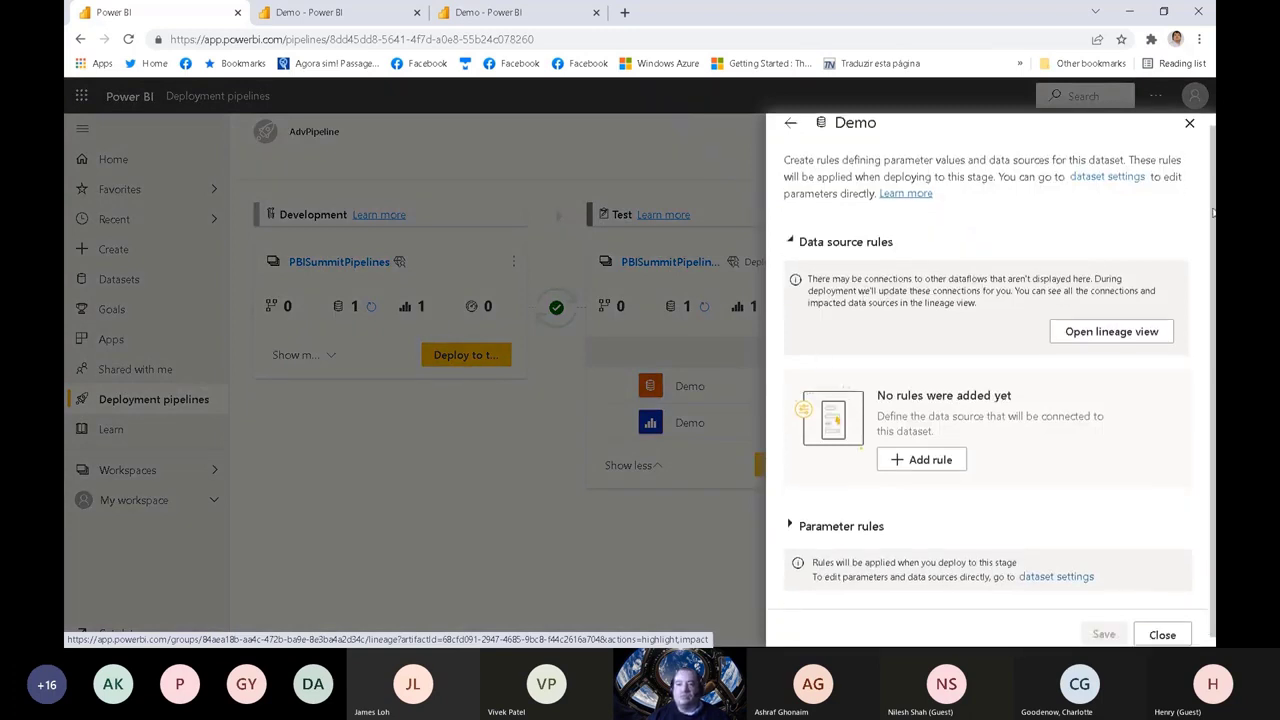
left_click(926, 450)
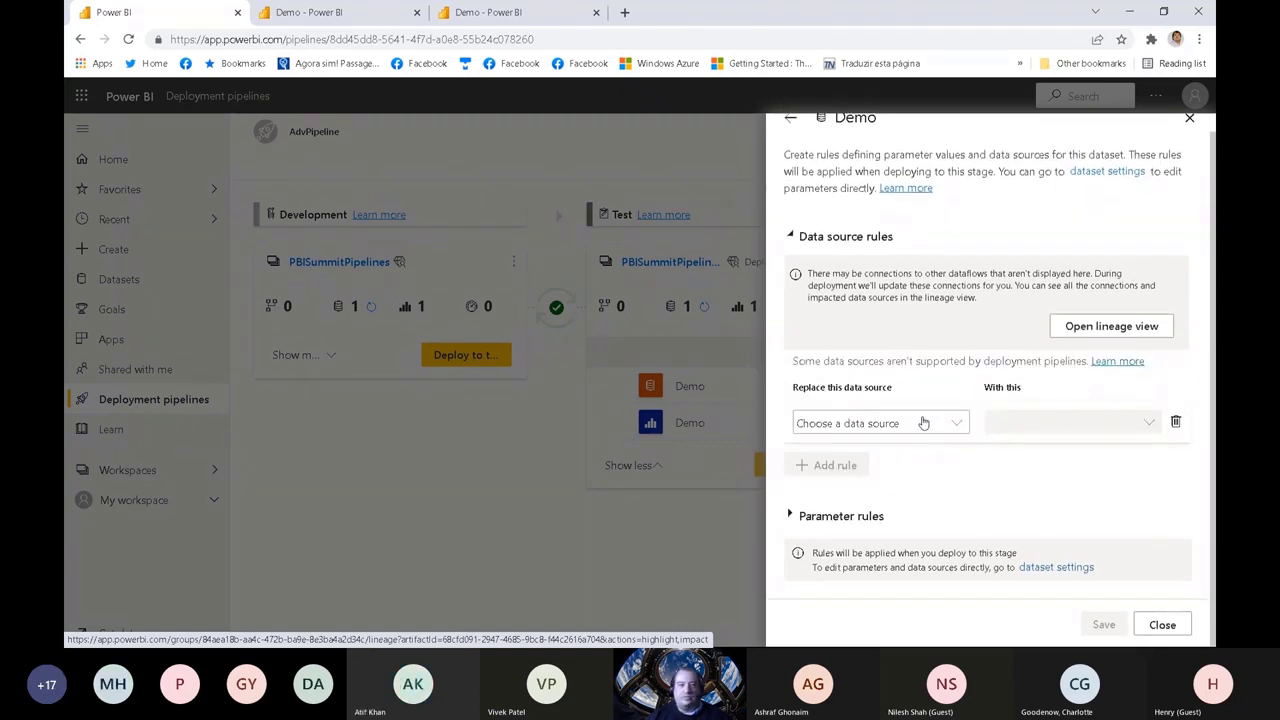
left_click(922, 422)
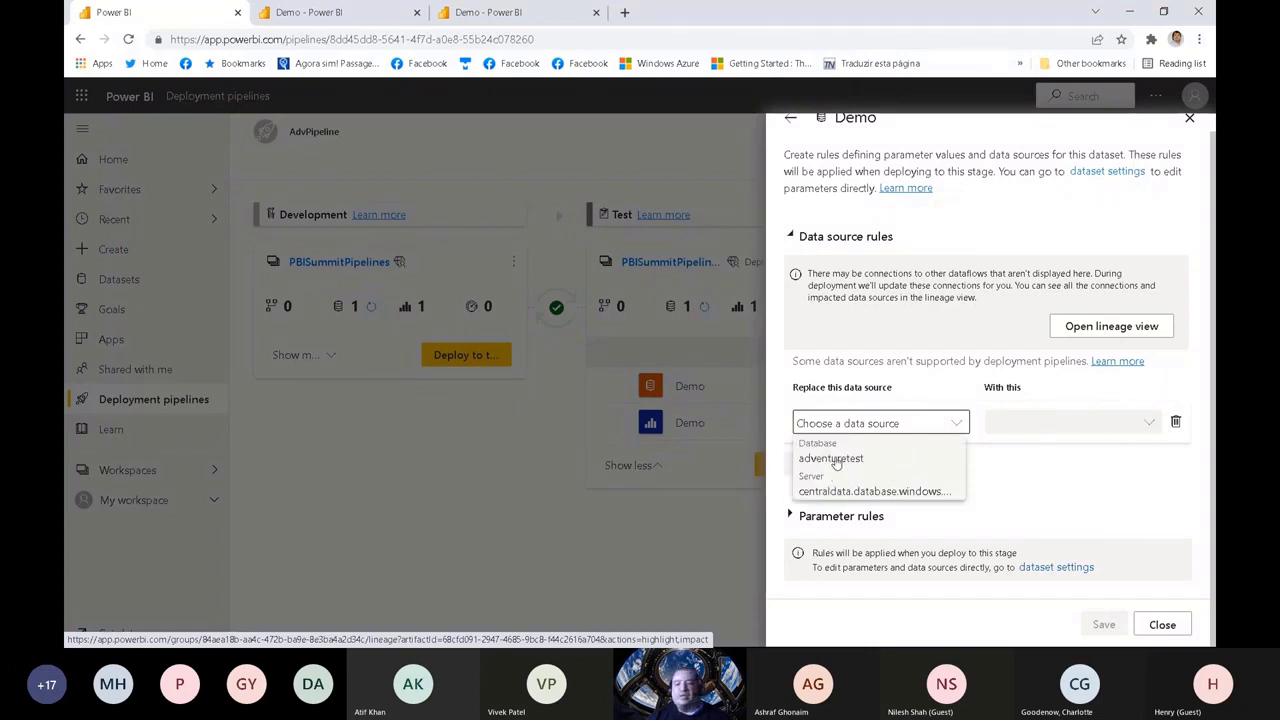
left_click(838, 468)
left_click(1087, 420)
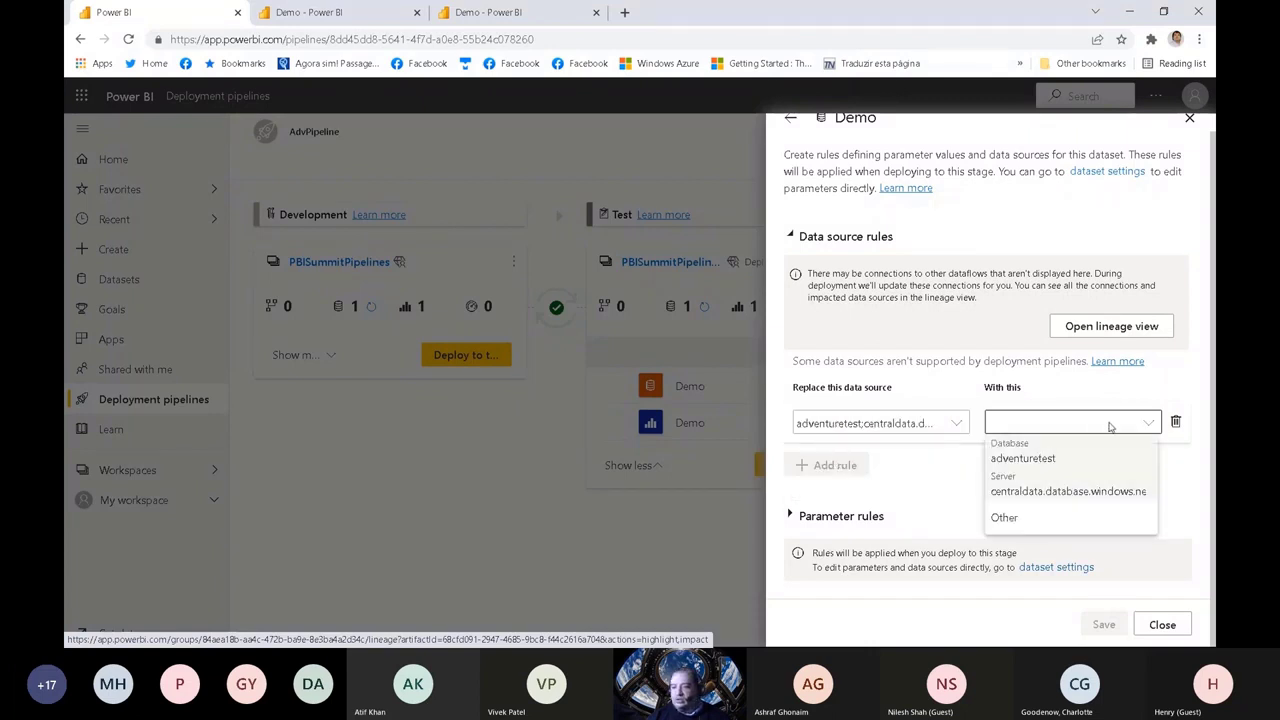
left_click(1006, 517)
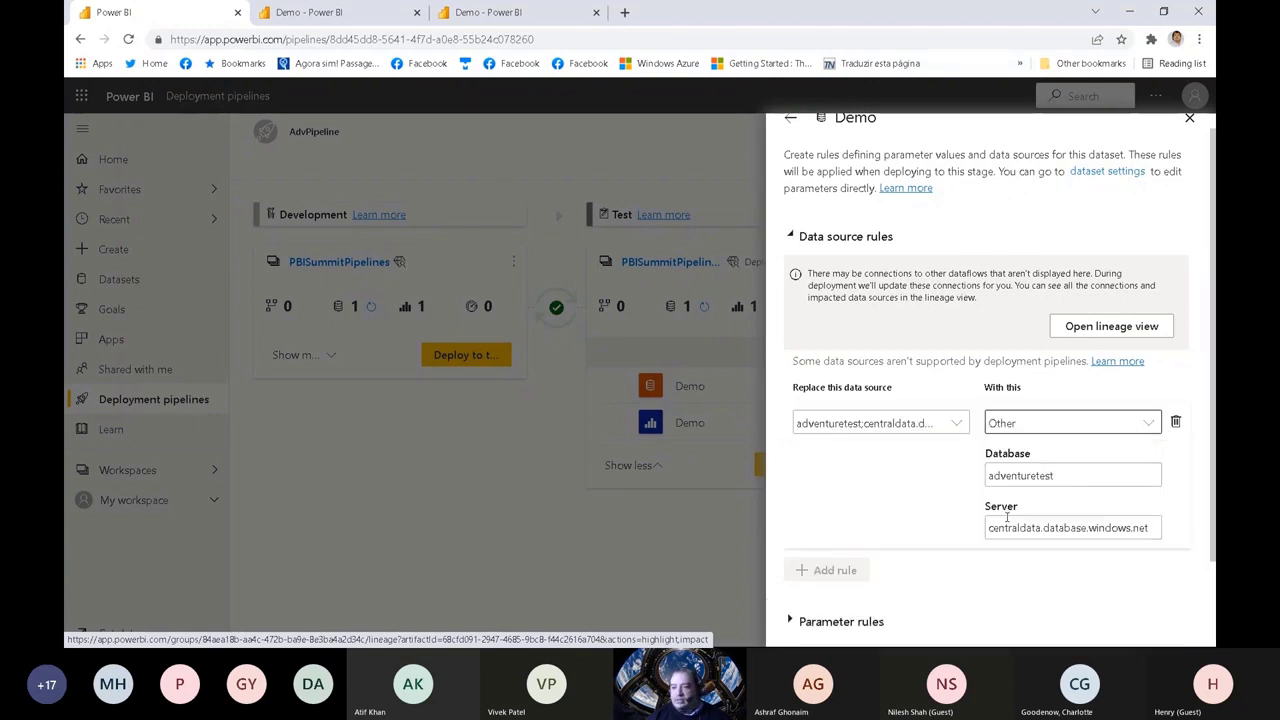
left_click(1080, 477)
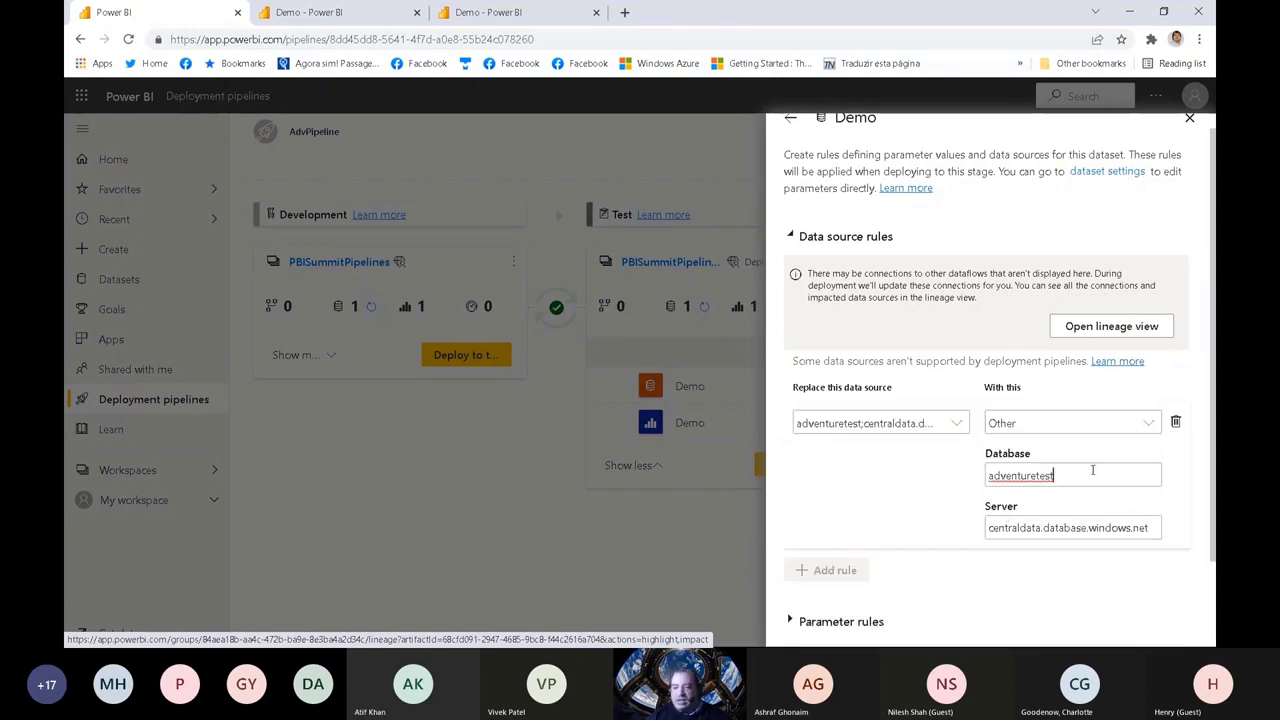
key("BackSpace")
key("BackSpace")
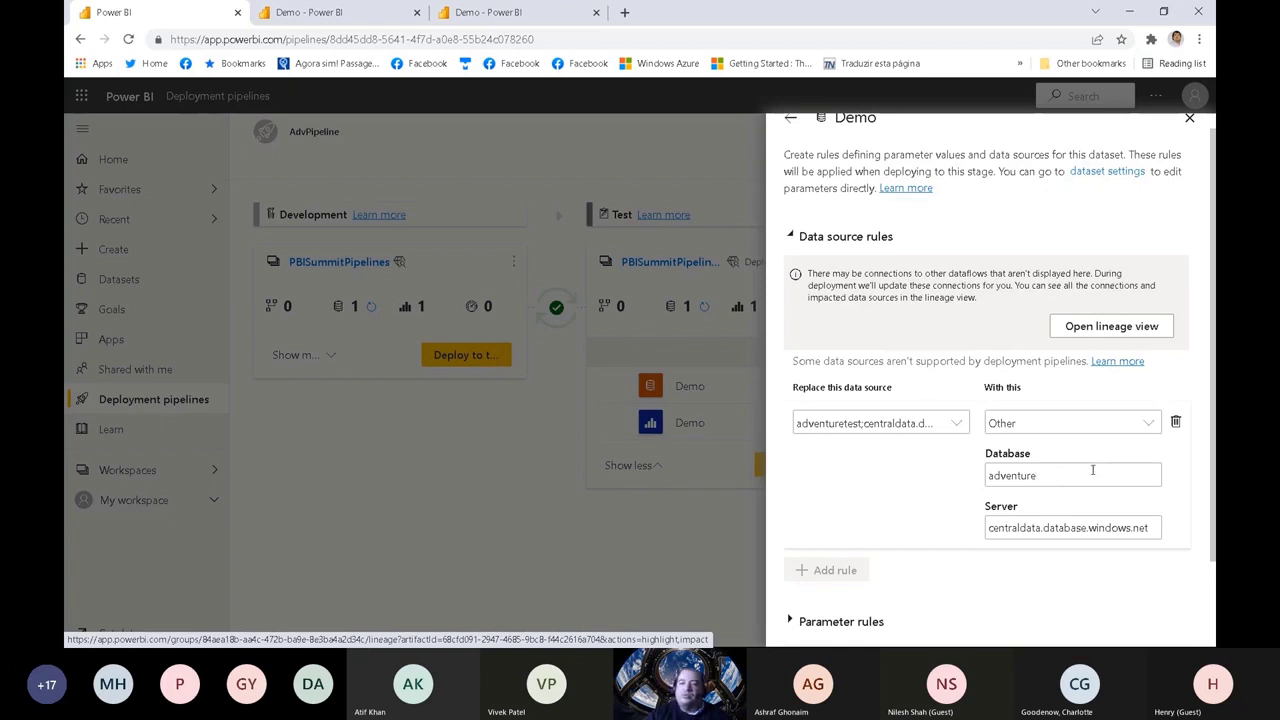
Step: Add a parameter rule setting StartingPrice to 2000 for Production's Demo dataset and save the rules
scroll(1212, 400, "down", 2)
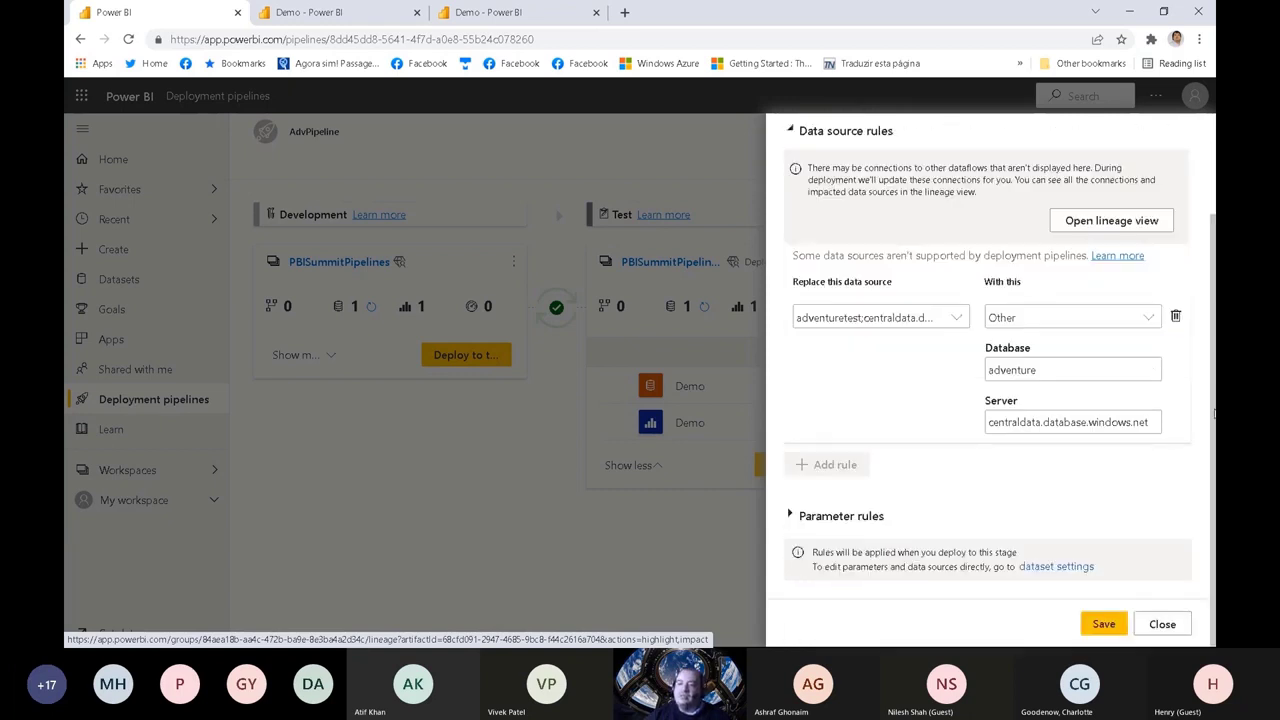
left_click(800, 516)
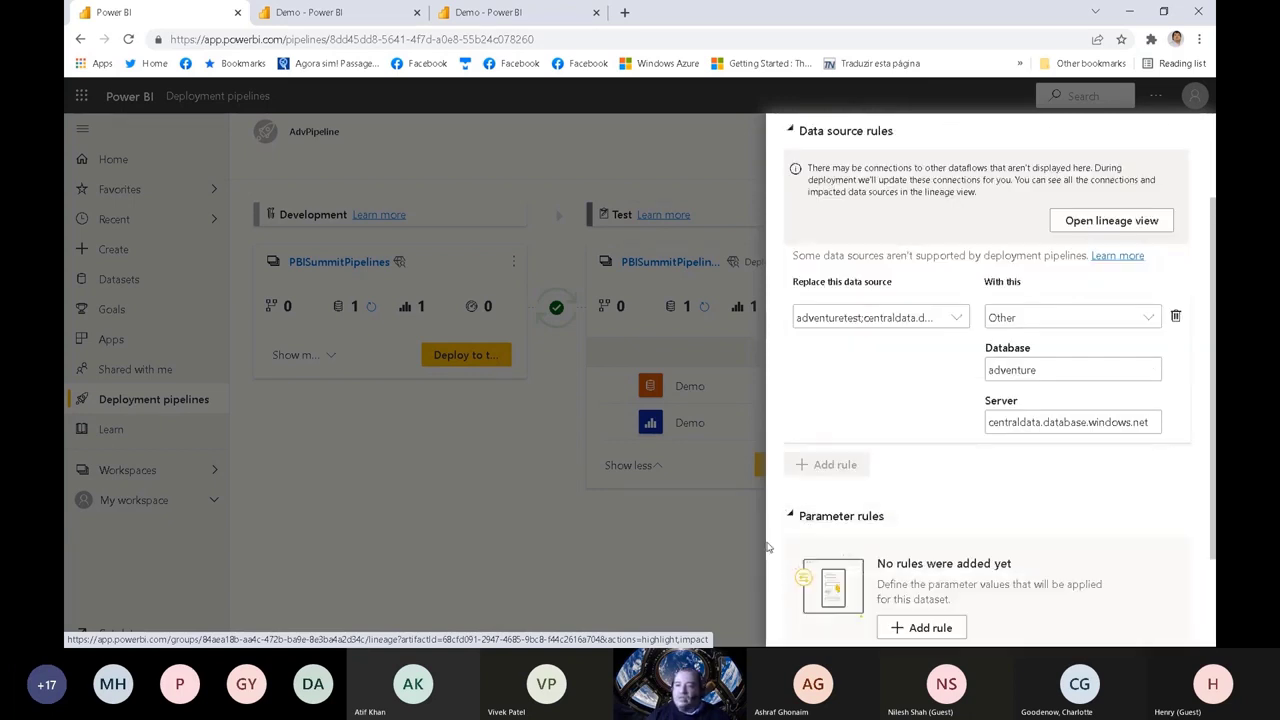
scroll(1212, 422, "down", 2)
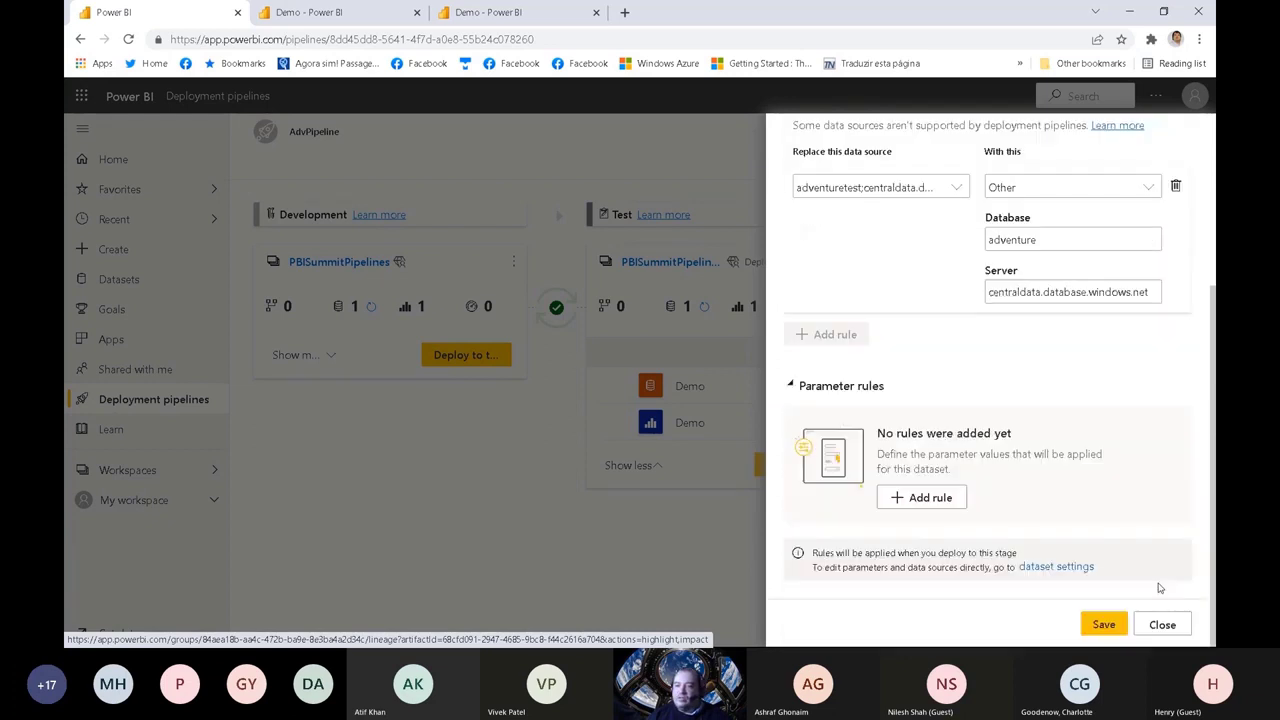
left_click(914, 500)
left_click(894, 467)
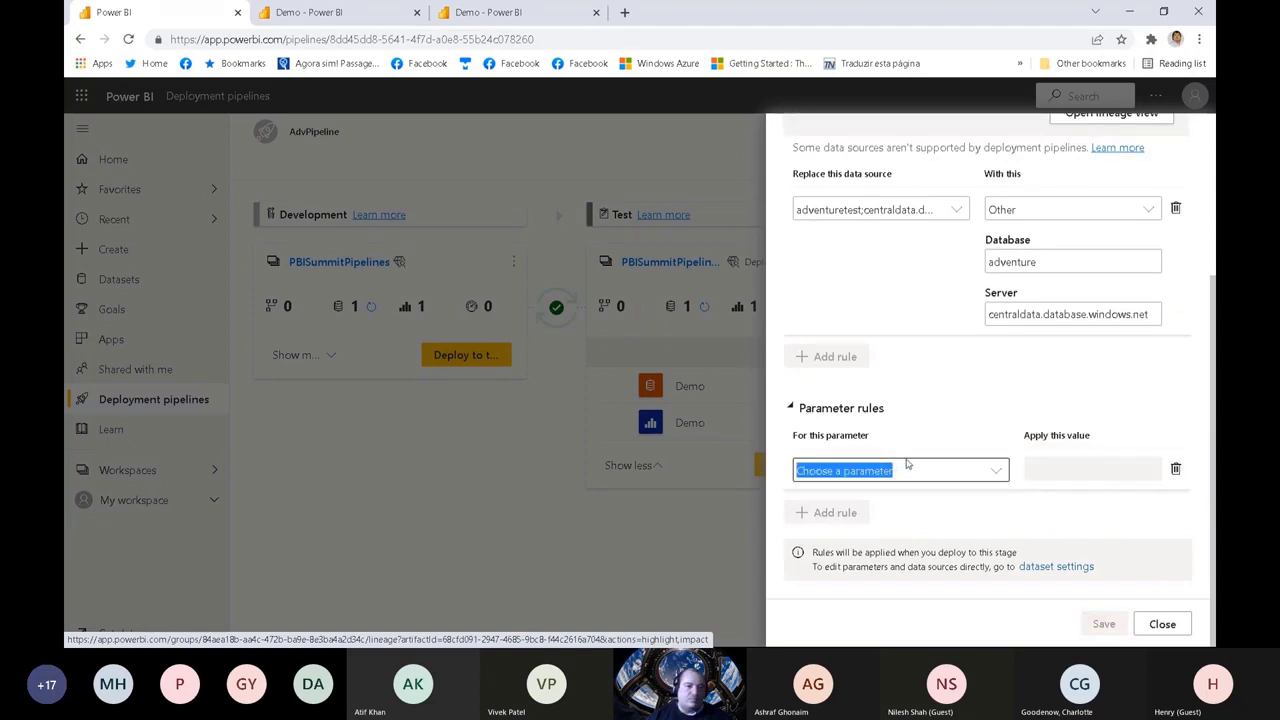
left_click(904, 468)
left_click(884, 499)
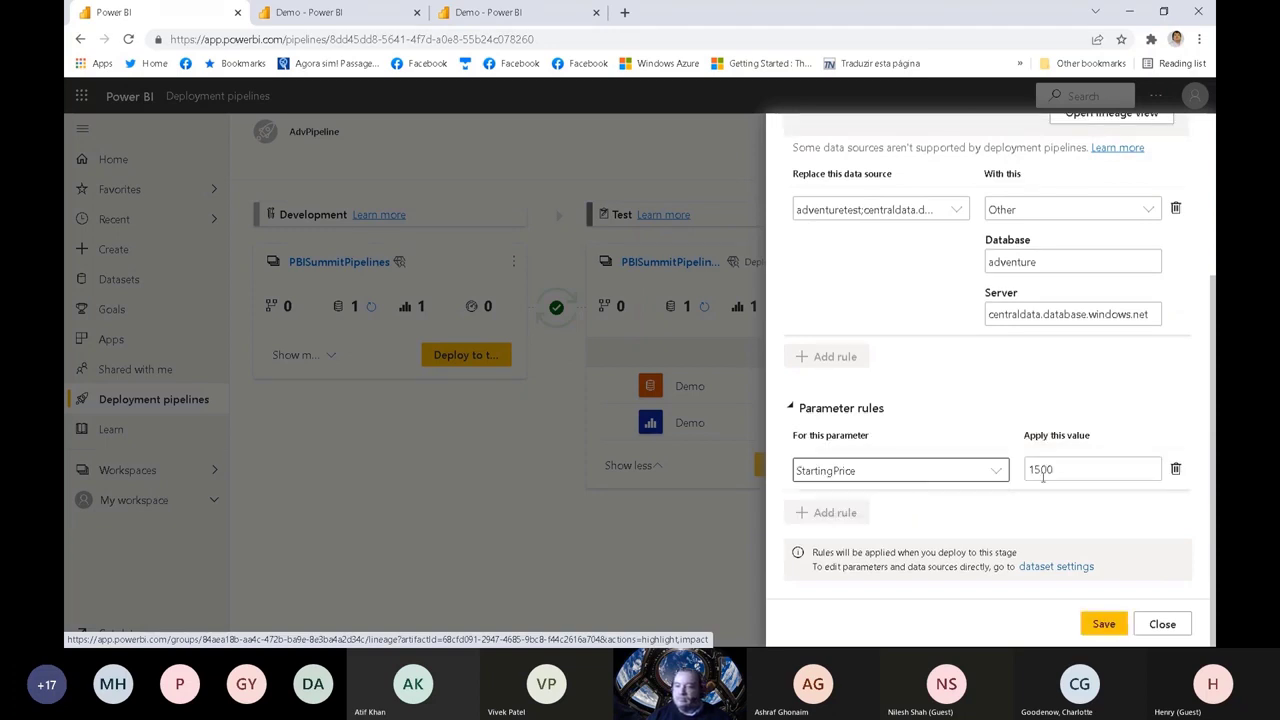
left_click_drag(1054, 469, 988, 475)
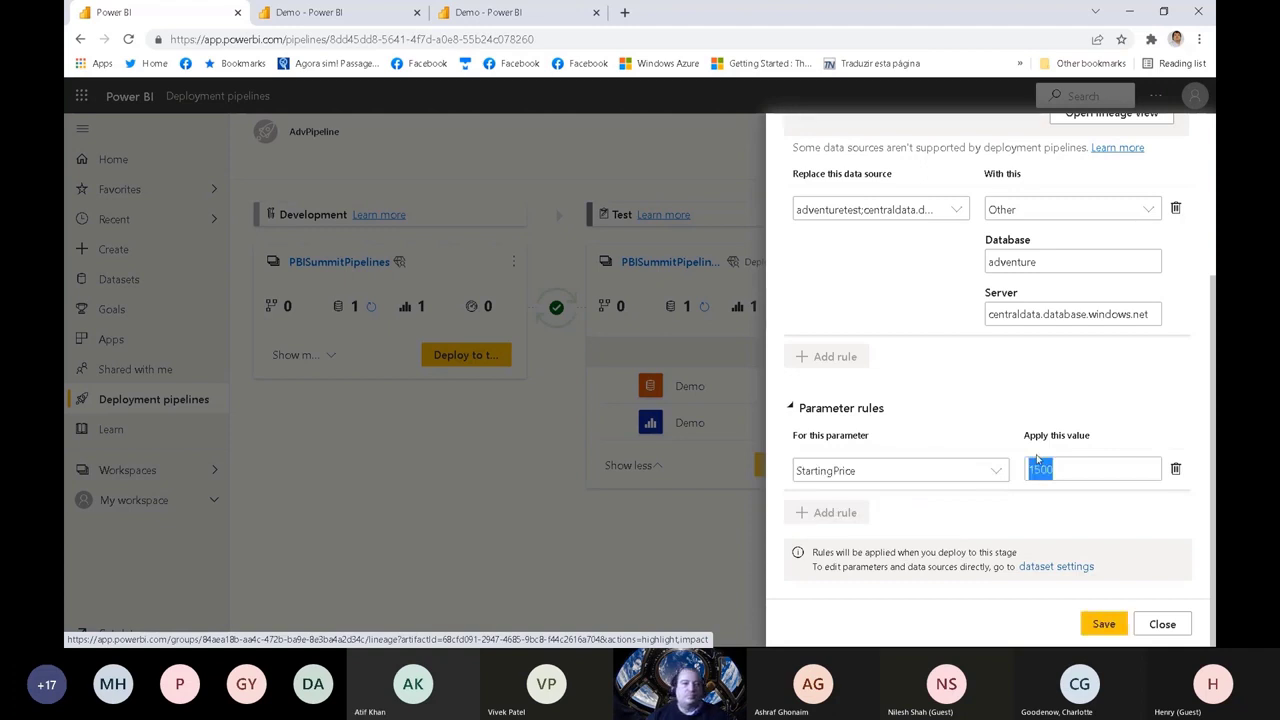
type("2000")
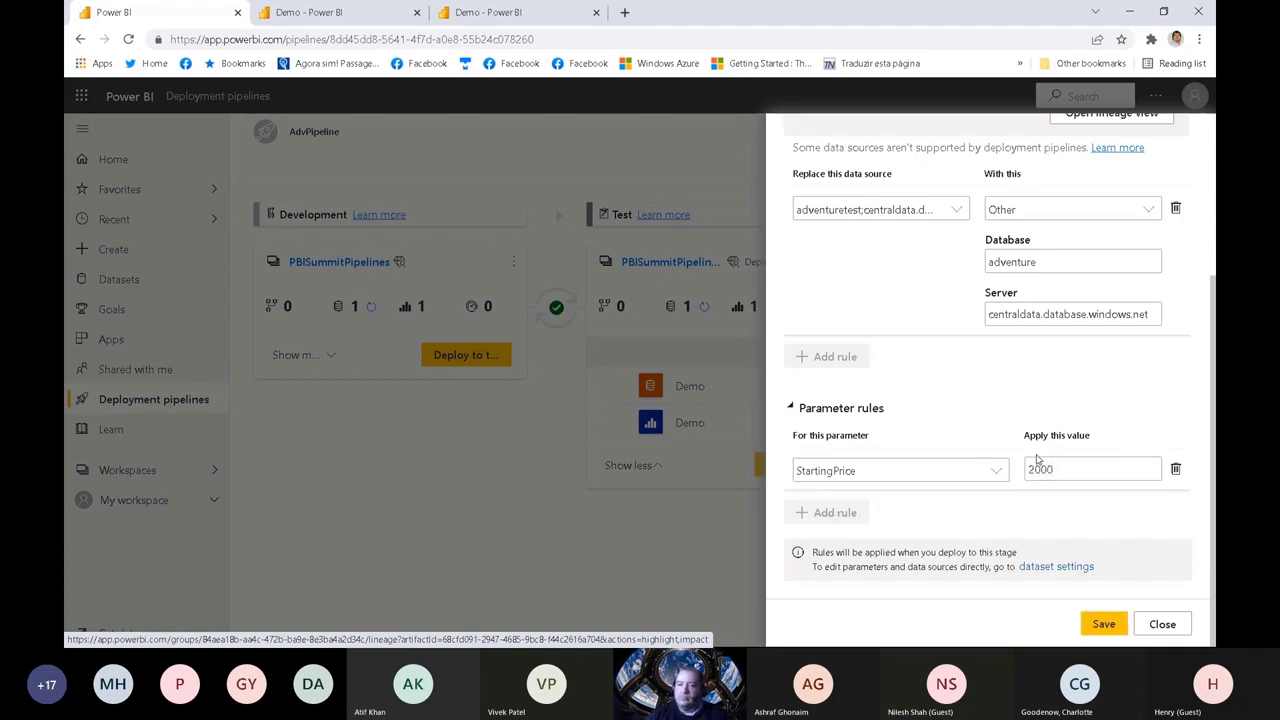
left_click(1108, 625)
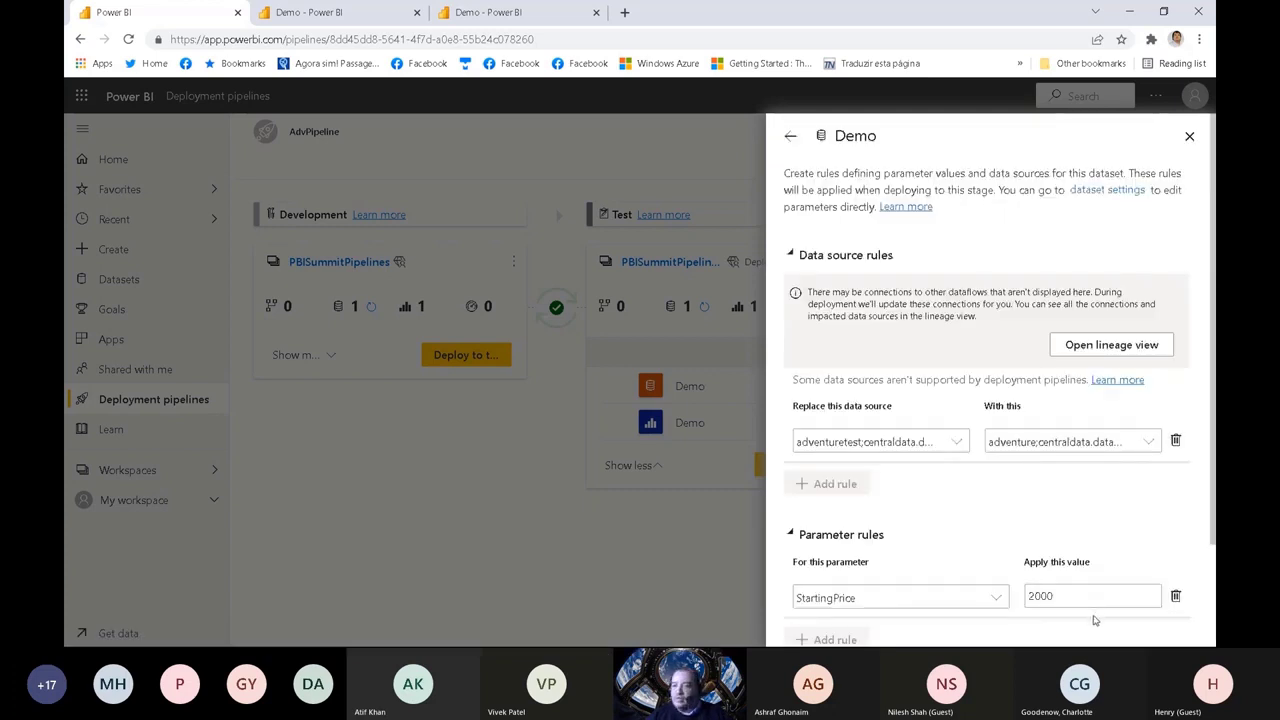
Step: Review the saved data source and parameter rules of Production's Demo dataset, then close the deployment settings
scroll(1214, 362, "down", 2)
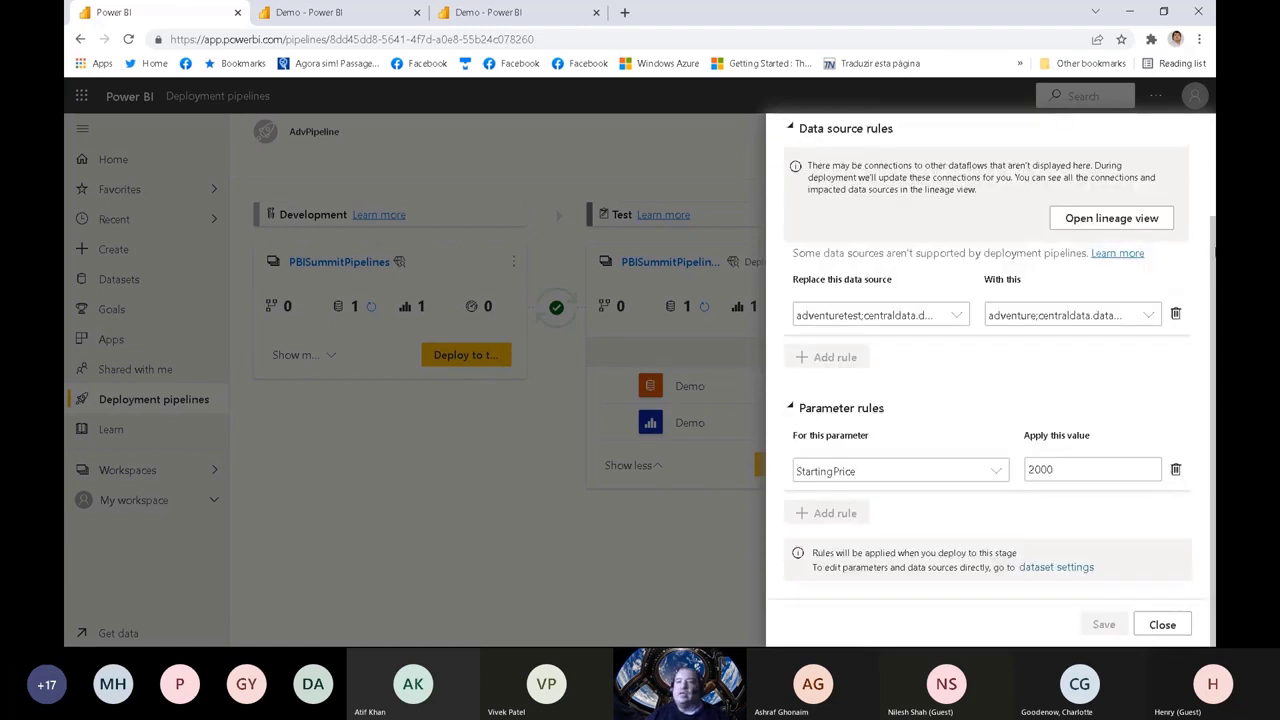
left_click_drag(1213, 280, 1211, 152)
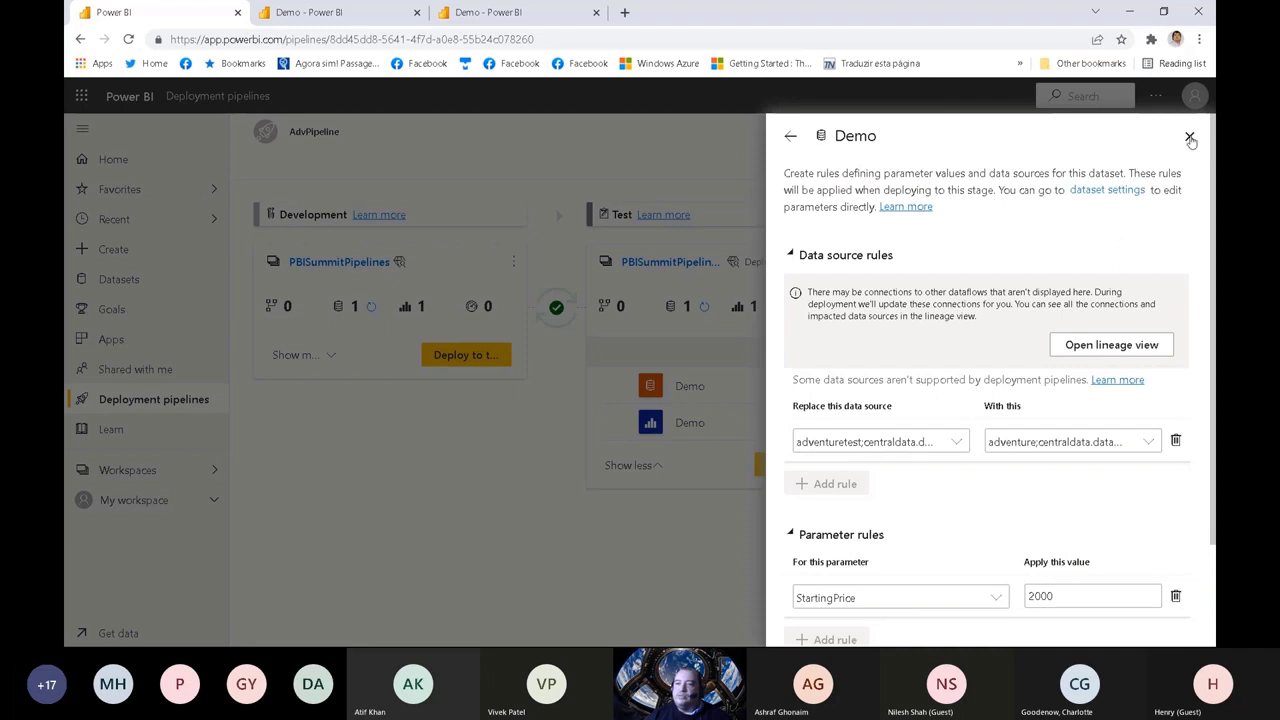
left_click(1190, 137)
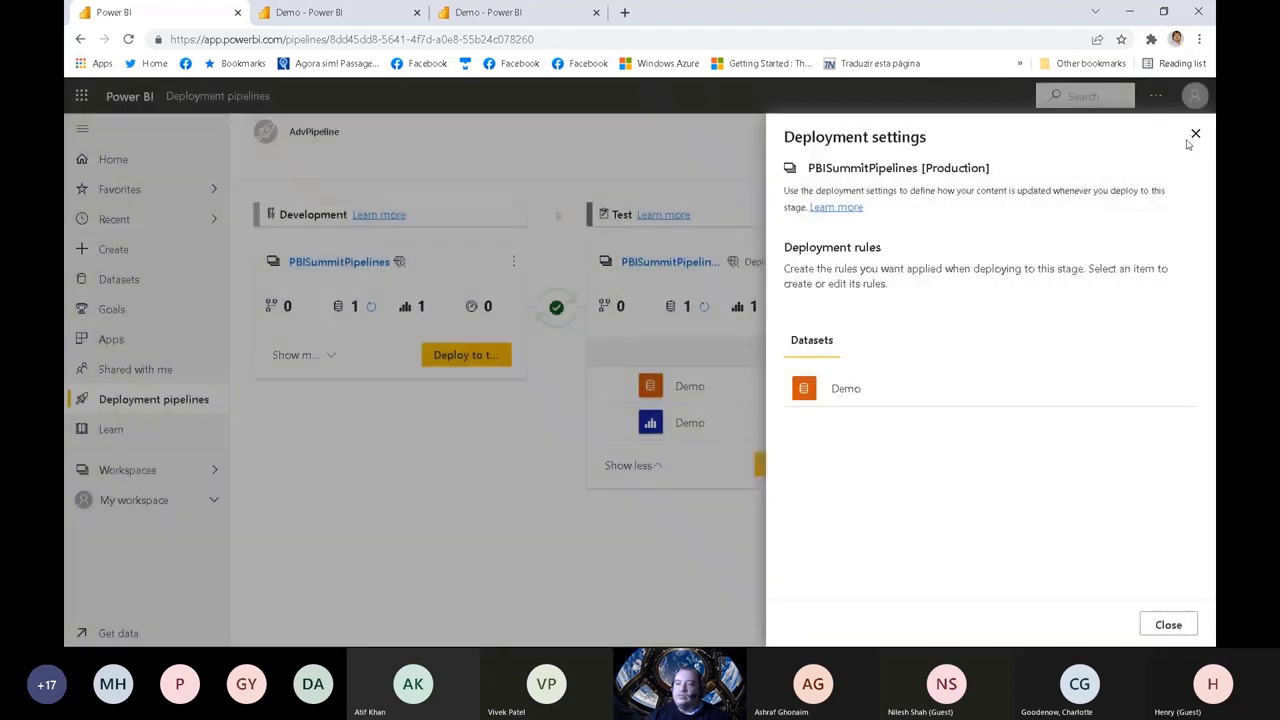
left_click(1194, 135)
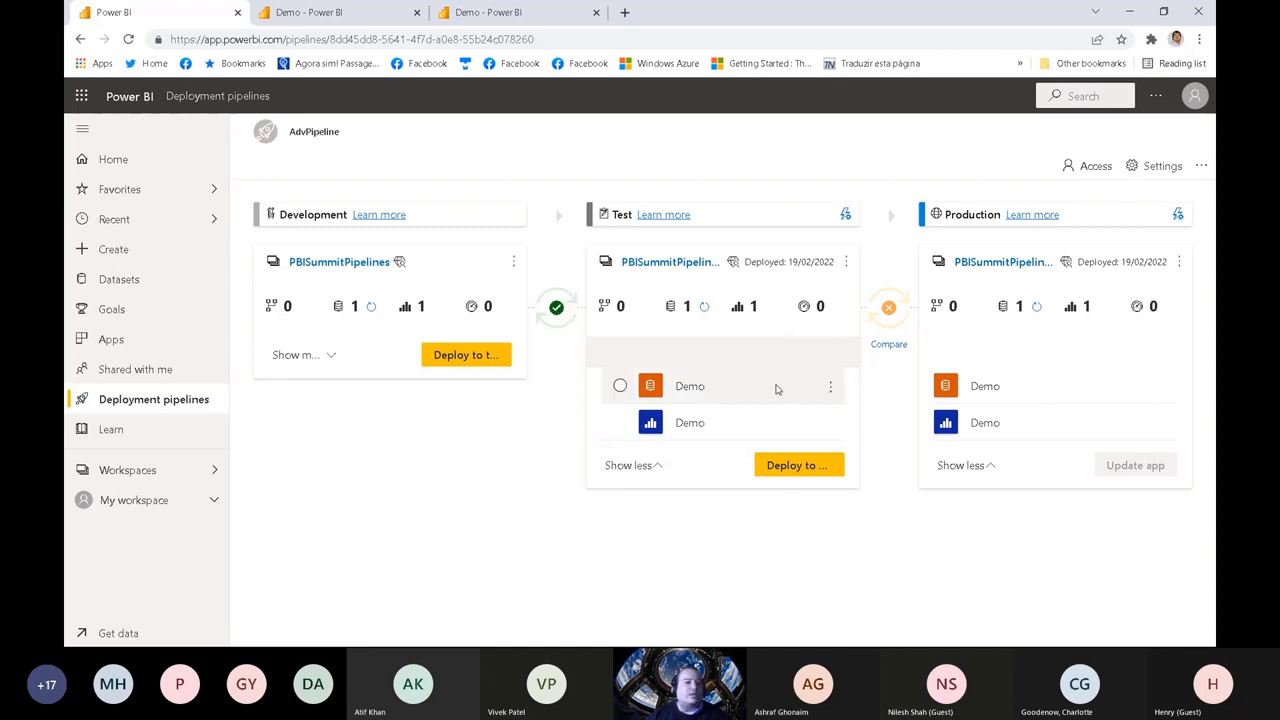
Step: Try to refresh the Demo dataset in the Test stage, check its refresh warning and dismiss the message
left_click(832, 388)
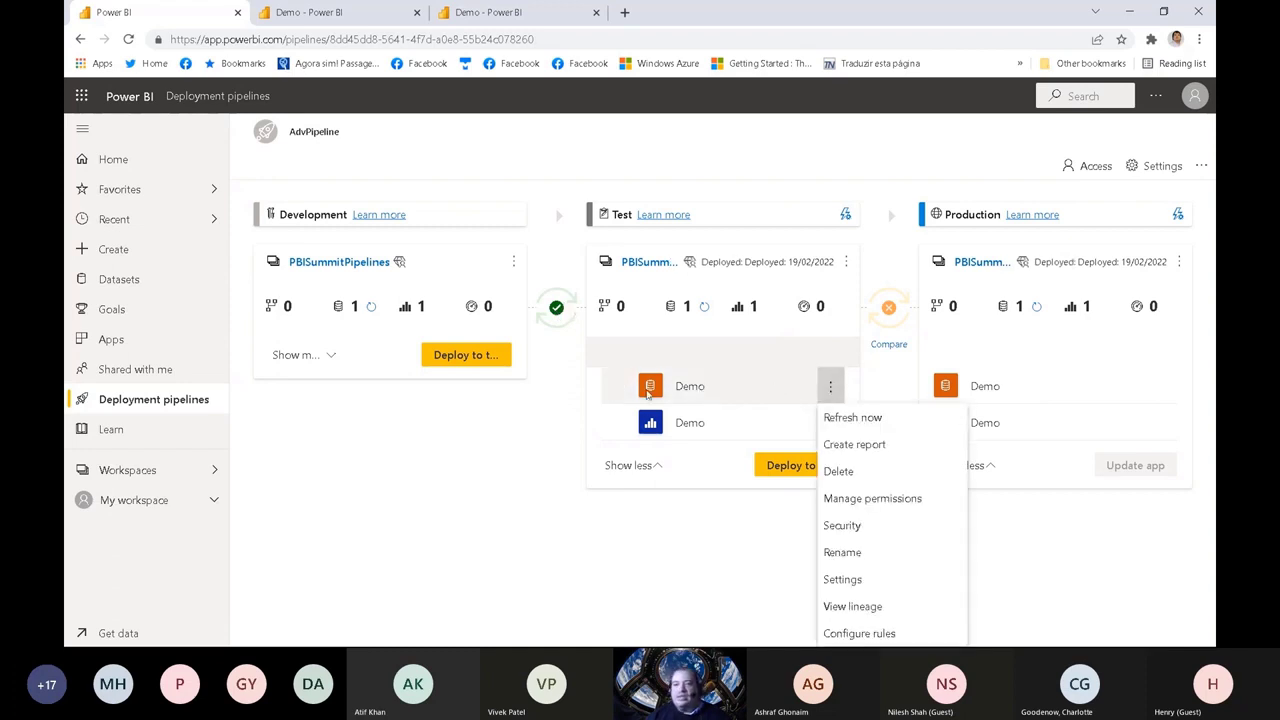
left_click(855, 420)
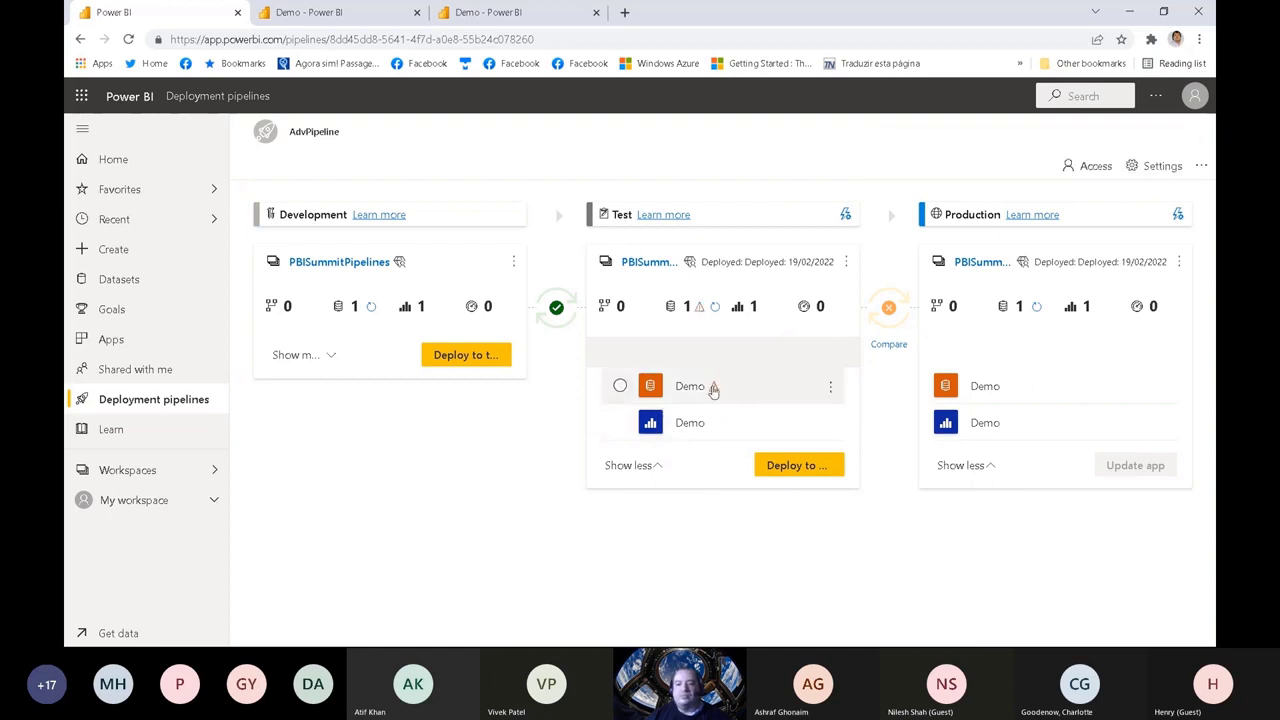
left_click(713, 389)
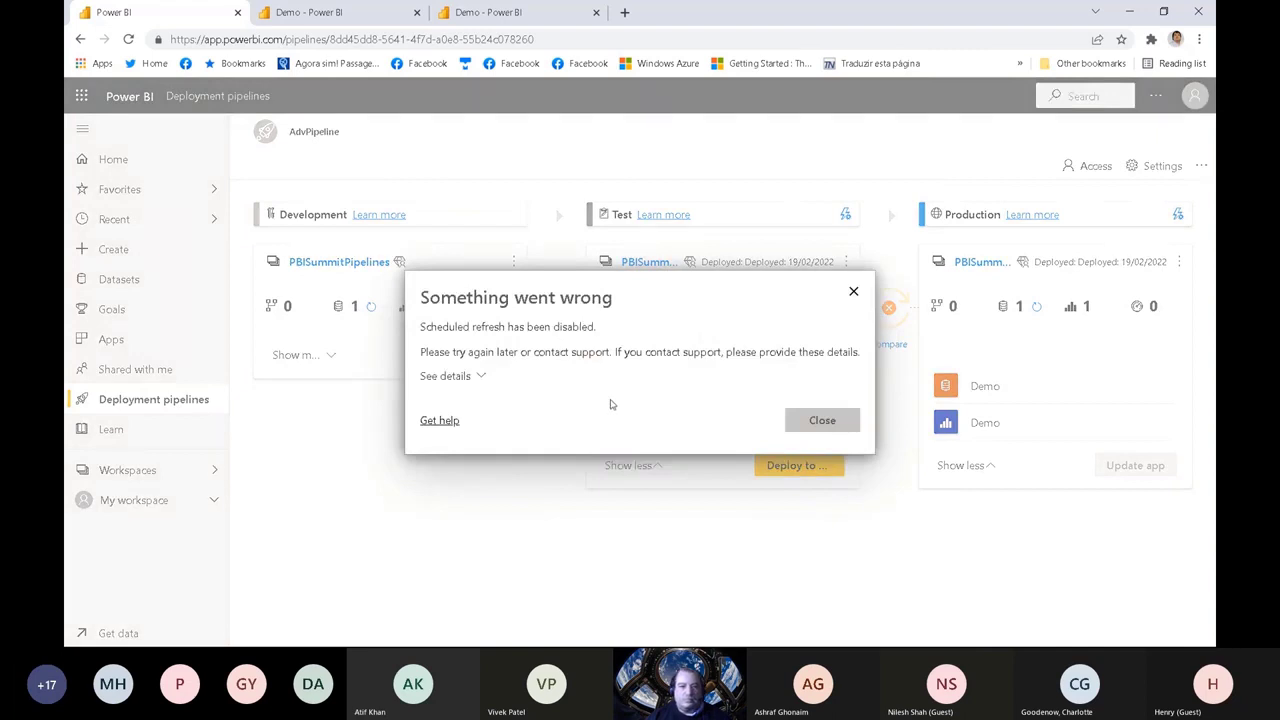
left_click(792, 419)
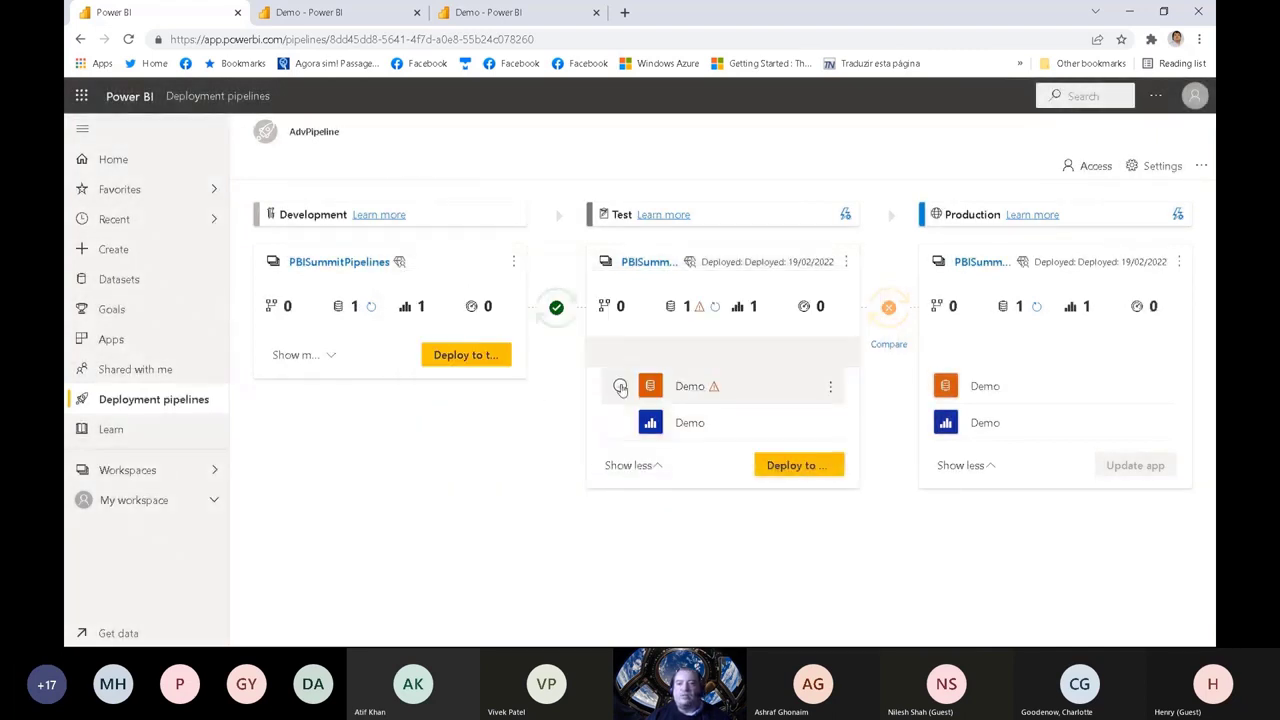
Step: Update the data source credentials of Test's Demo dataset with Basic authentication, the database user name and password, and the Organizational privacy level
left_click(828, 389)
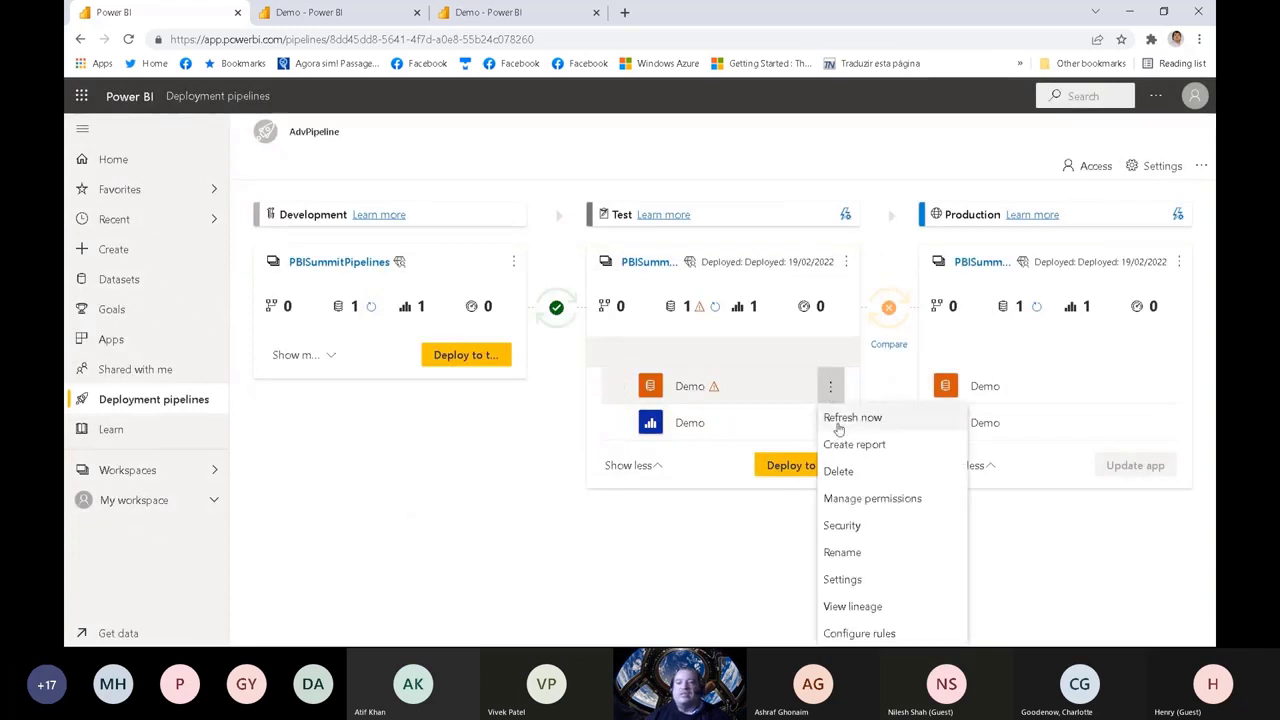
left_click(863, 581)
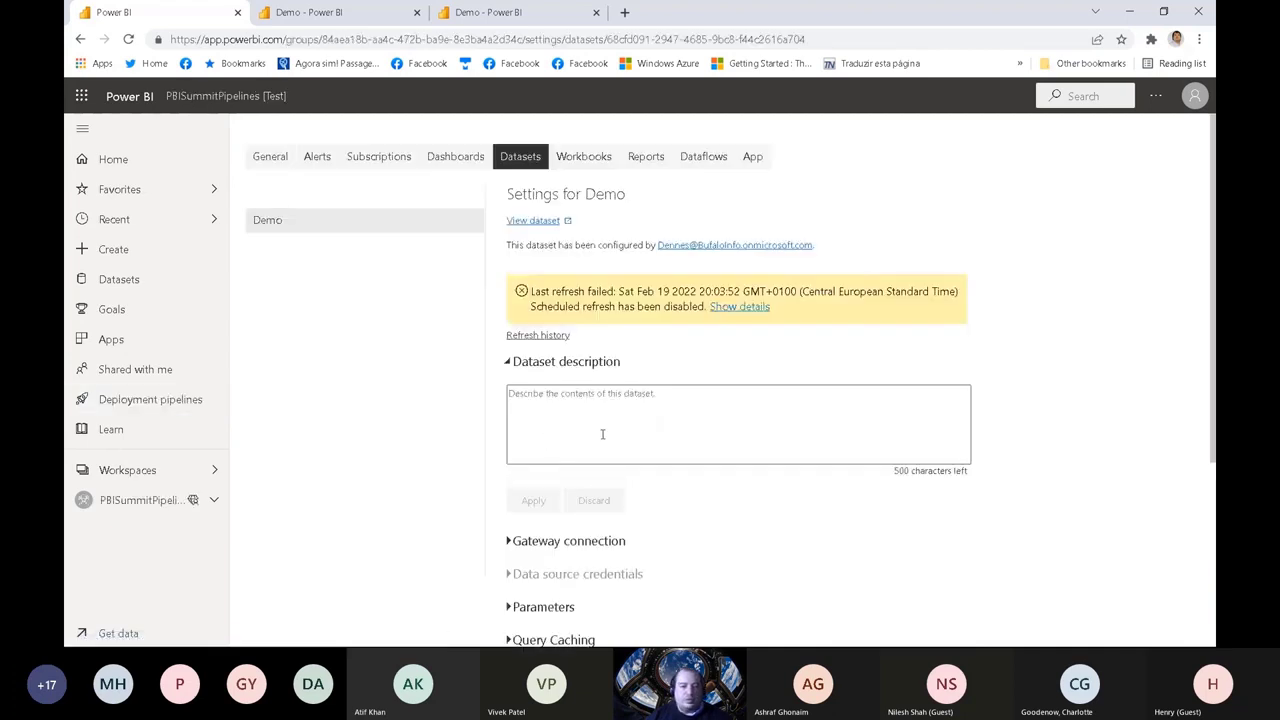
scroll(683, 481, "down", 2)
left_click(615, 427)
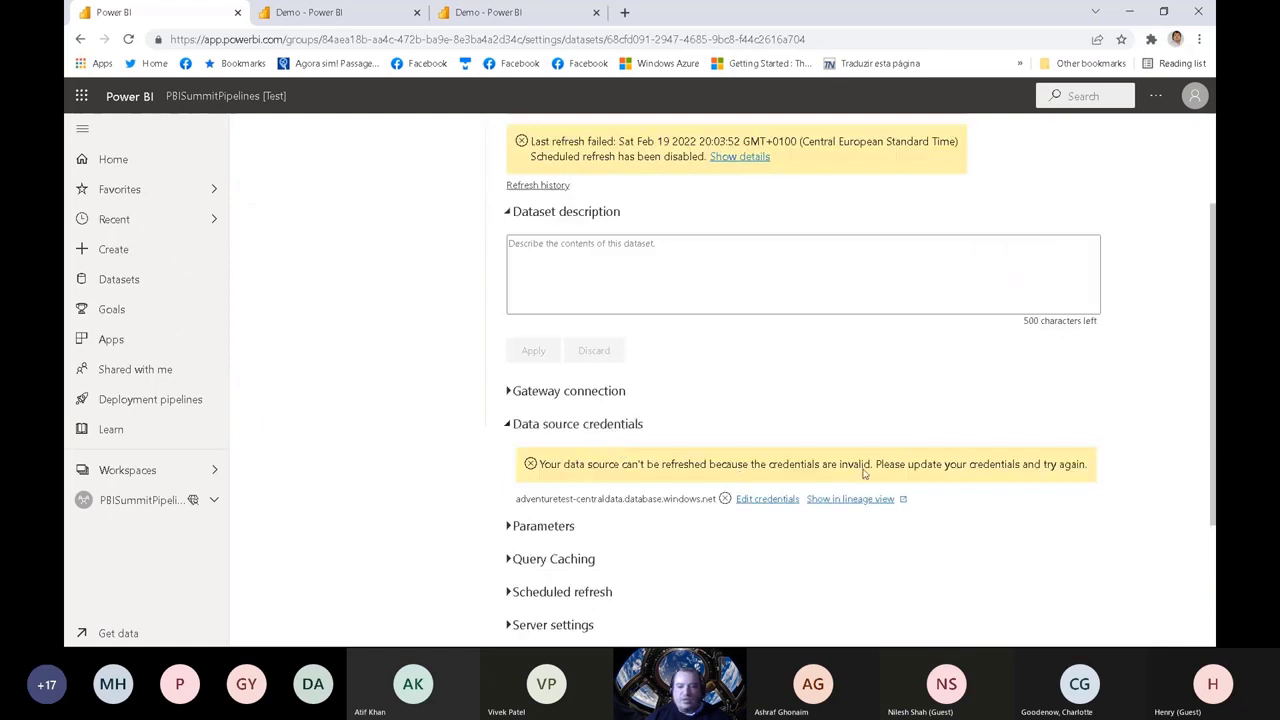
left_click(754, 500)
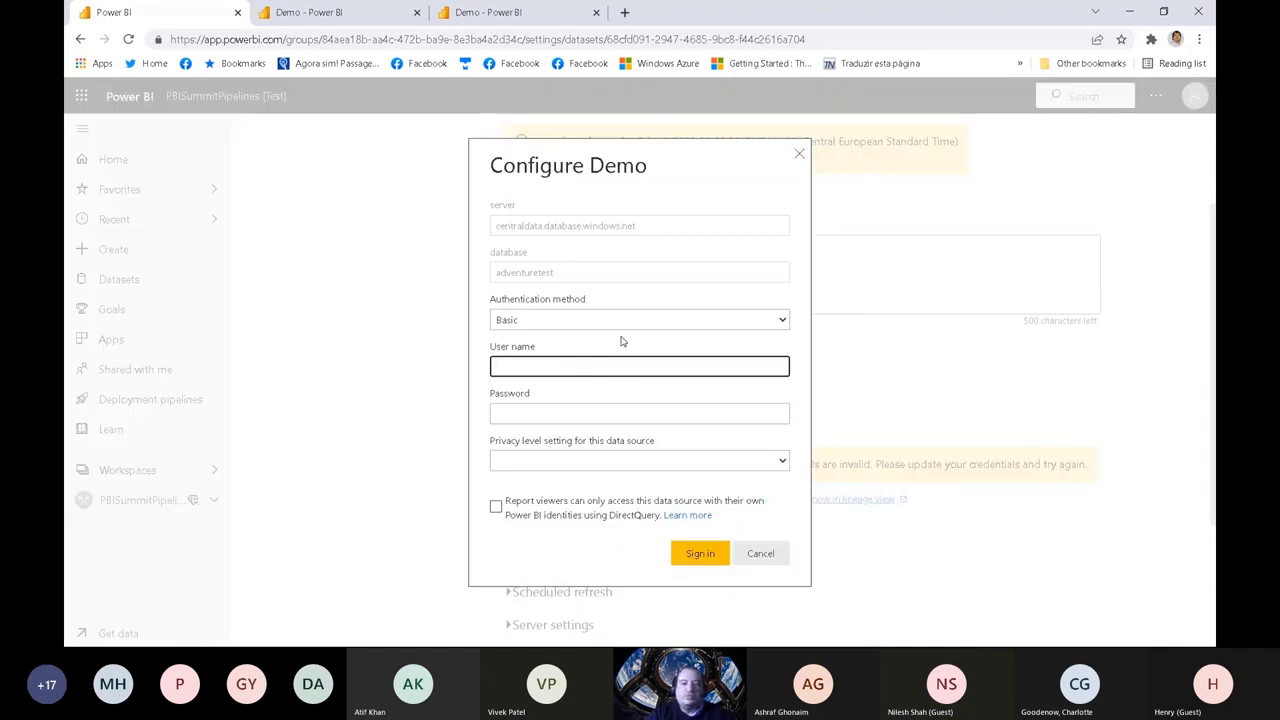
type("dennes")
key("Tab")
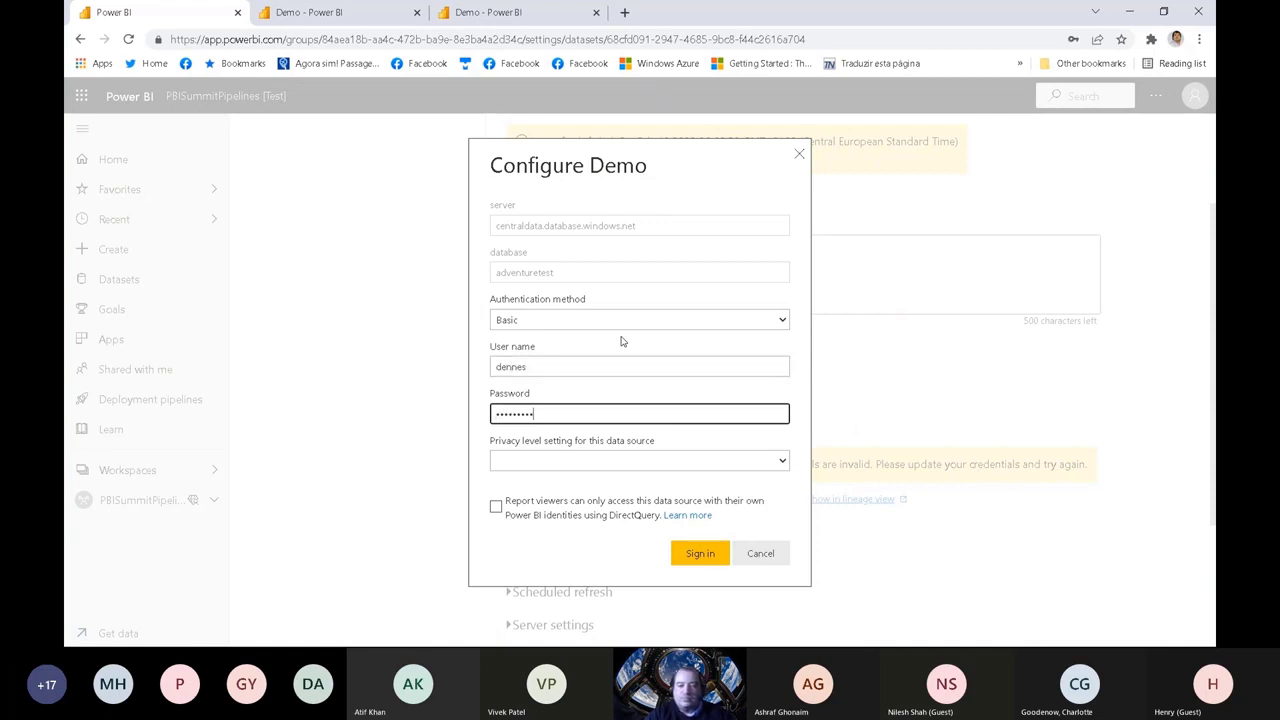
left_click(784, 462)
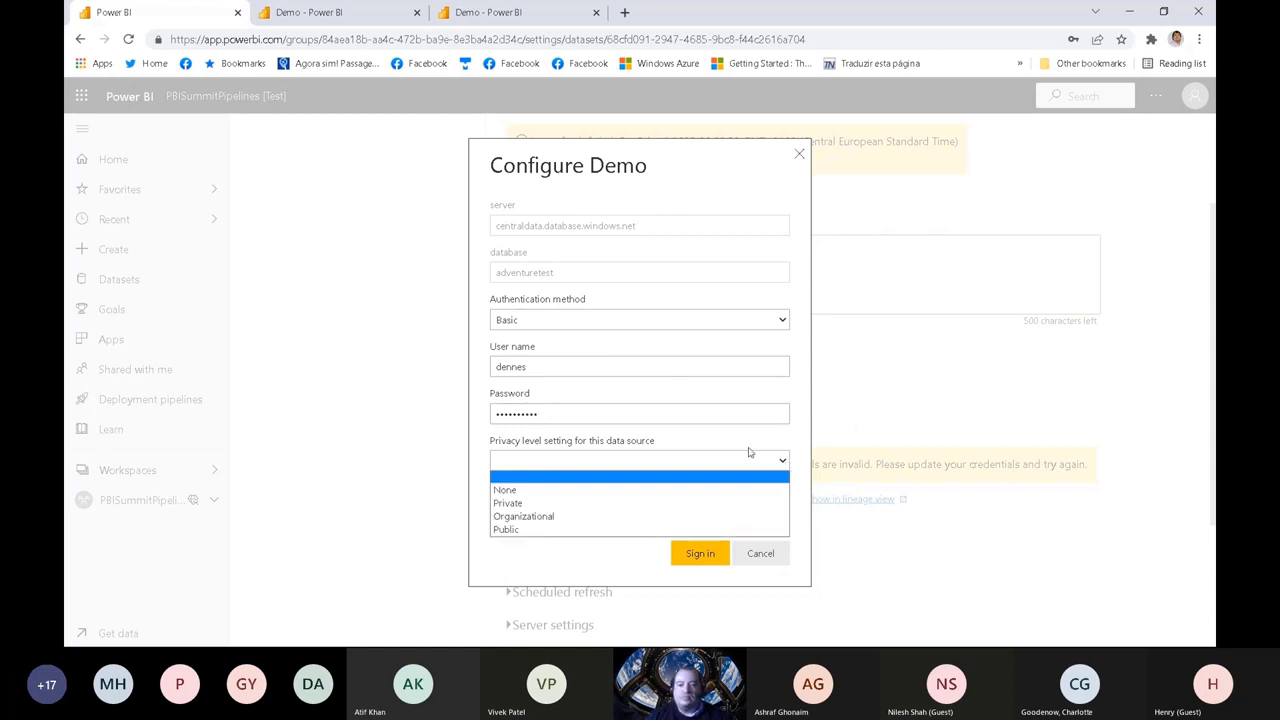
left_click(560, 516)
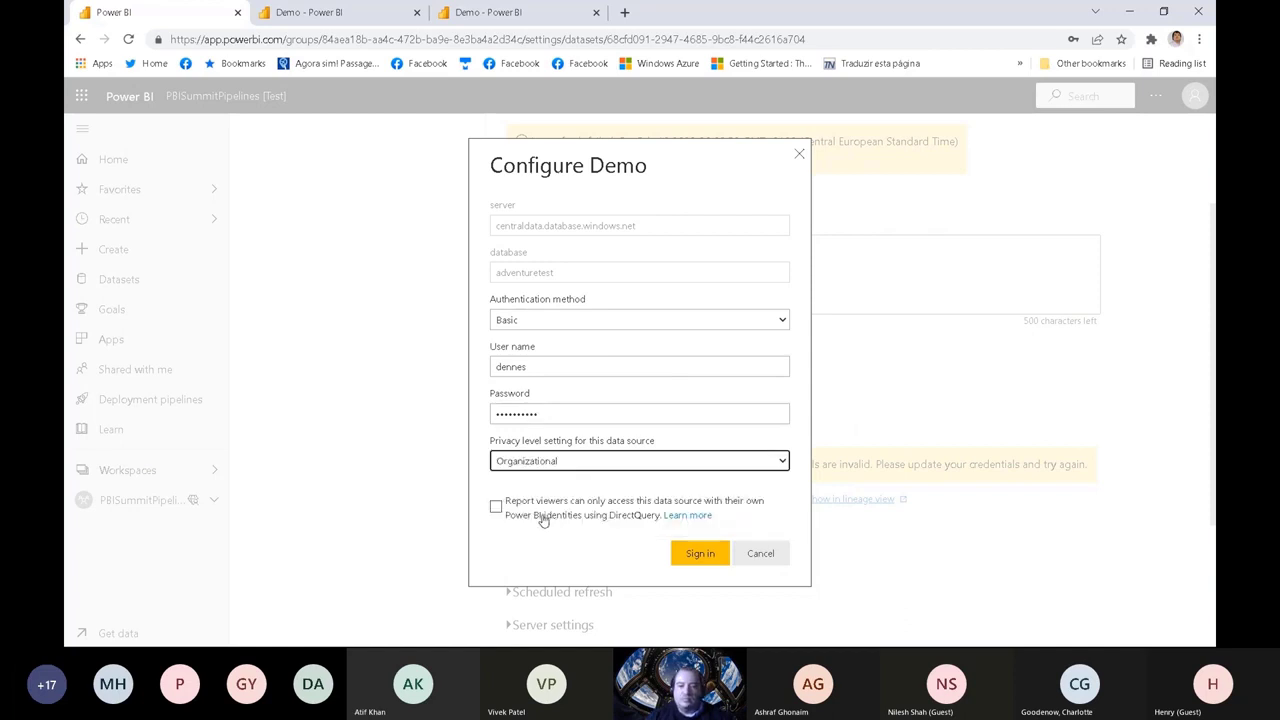
left_click(699, 555)
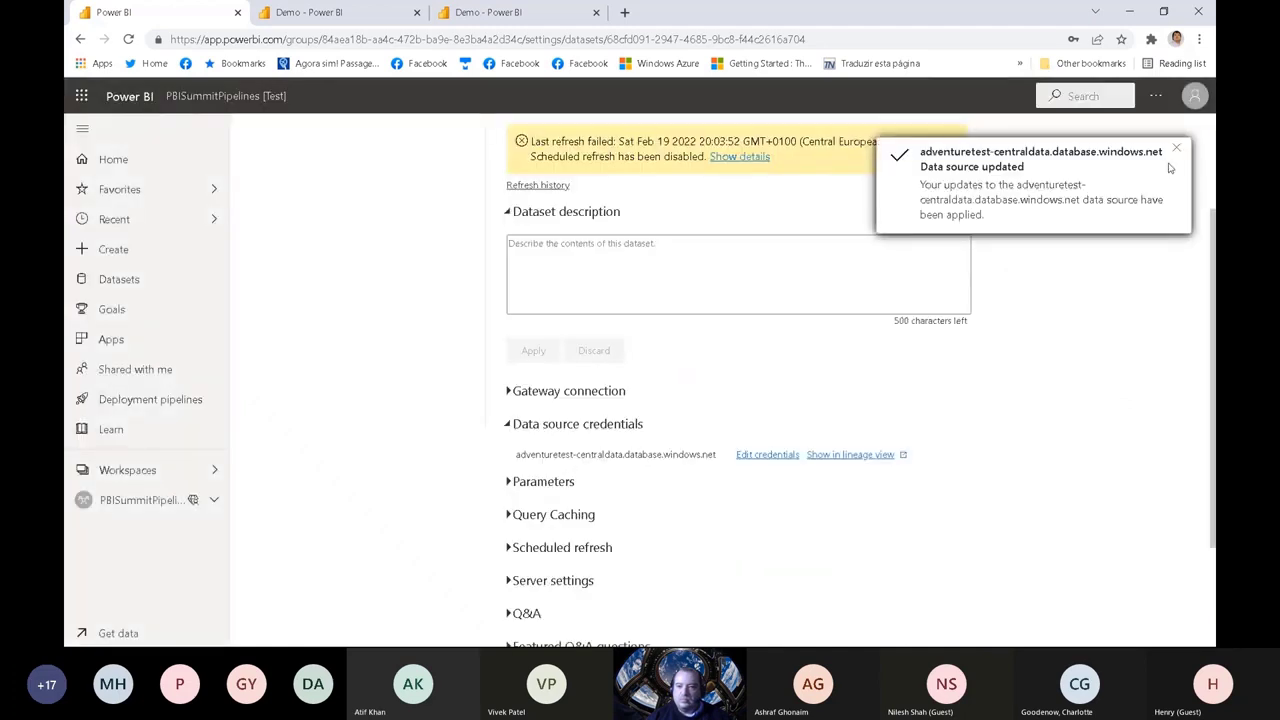
left_click(1179, 151)
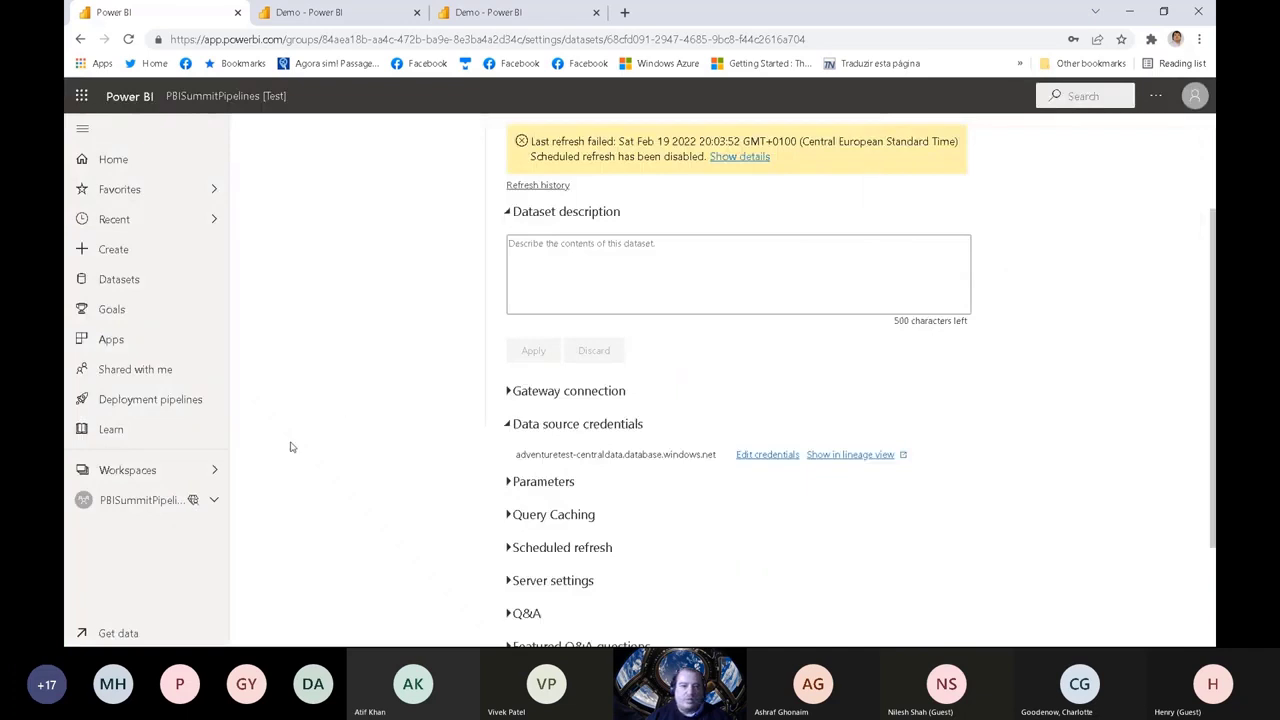
Step: Return to the AdvPipeline deployment pipeline and refresh the Demo dataset in the Test stage
left_click(131, 401)
left_click(420, 454)
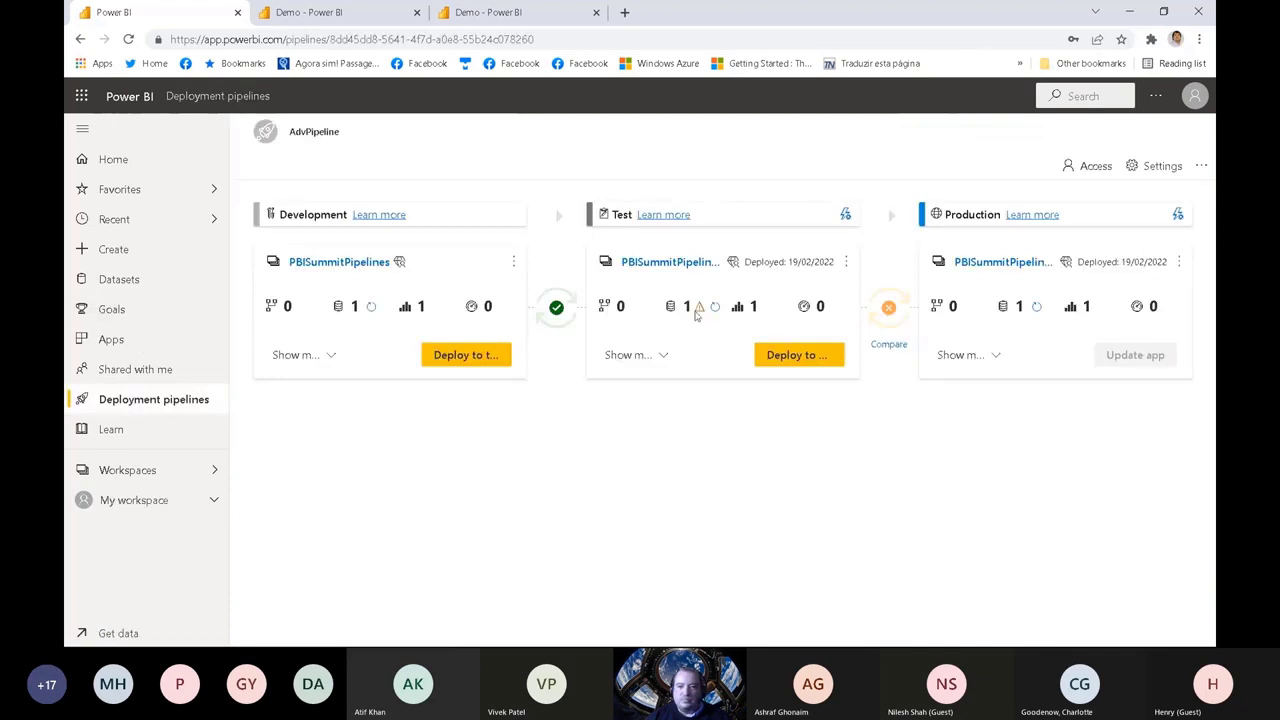
left_click(660, 357)
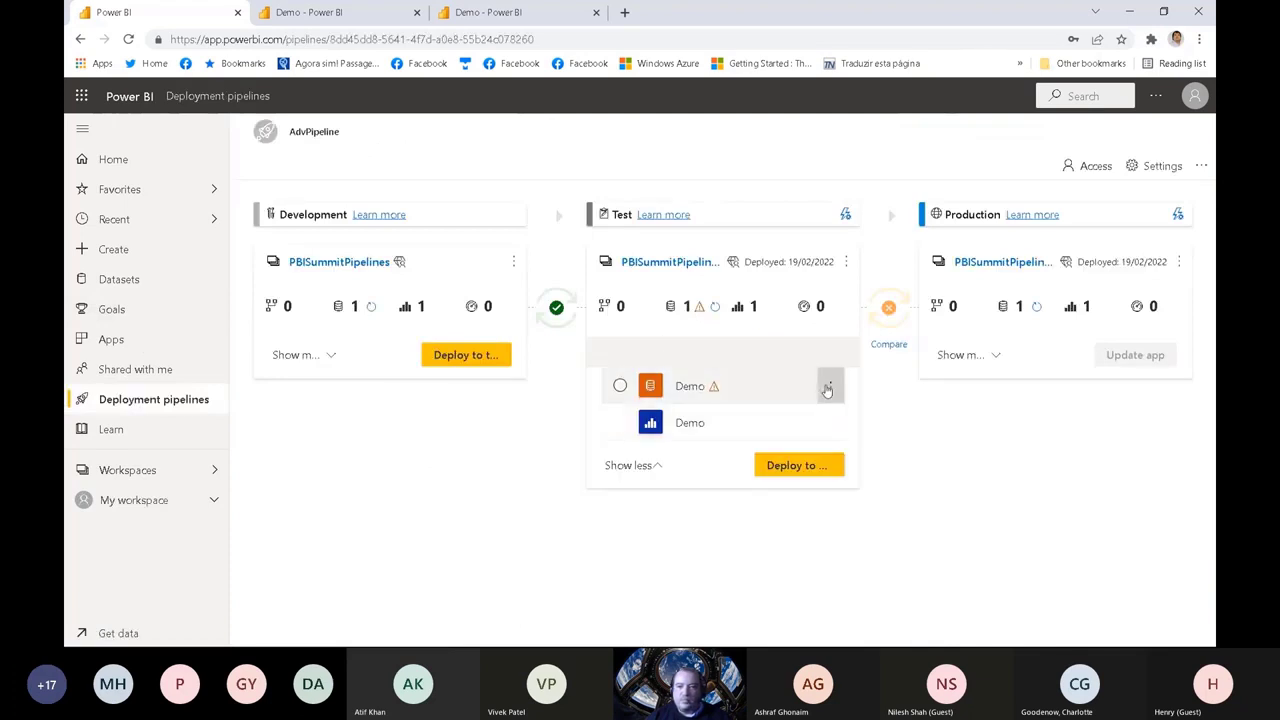
left_click(830, 386)
left_click(845, 420)
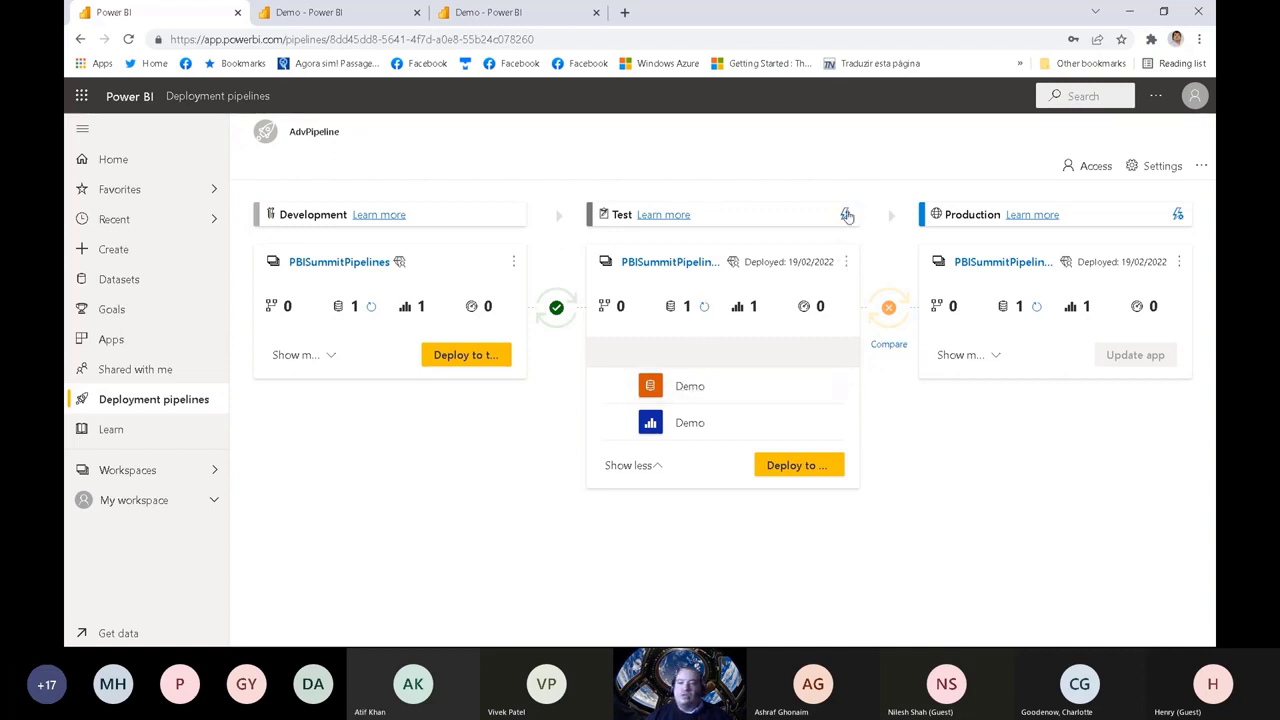
right_click(685, 390)
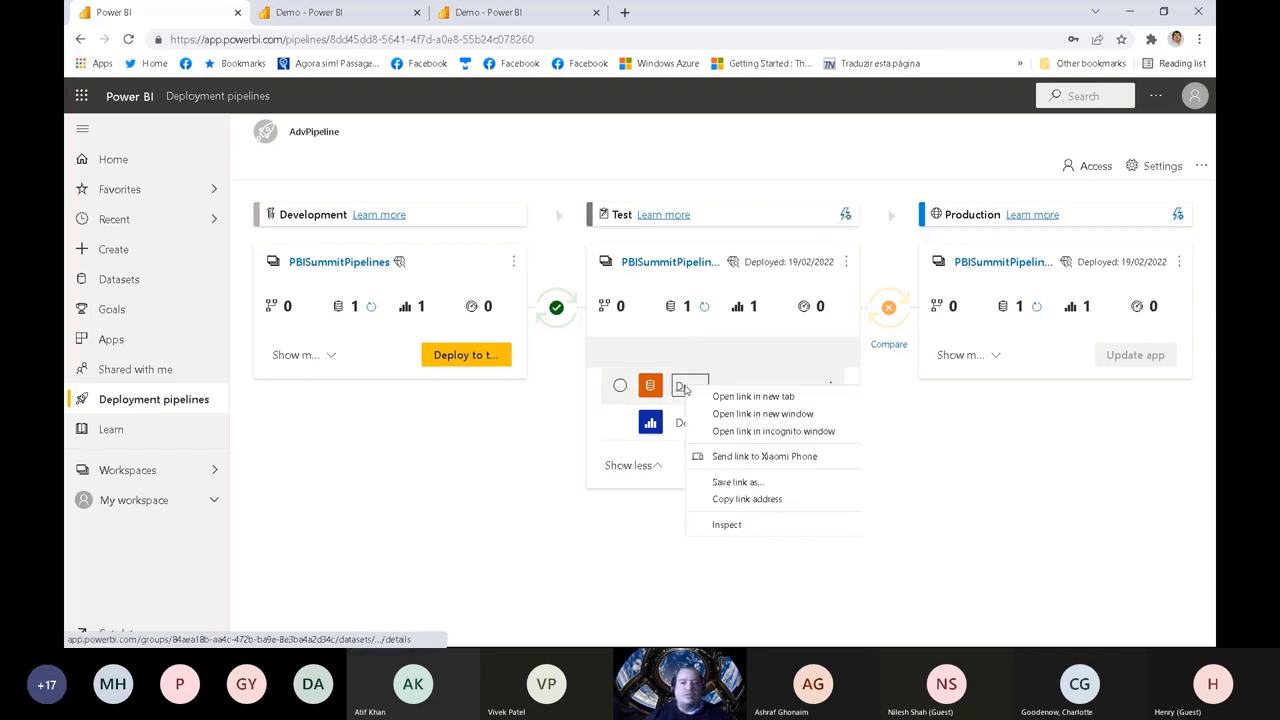
left_click(752, 396)
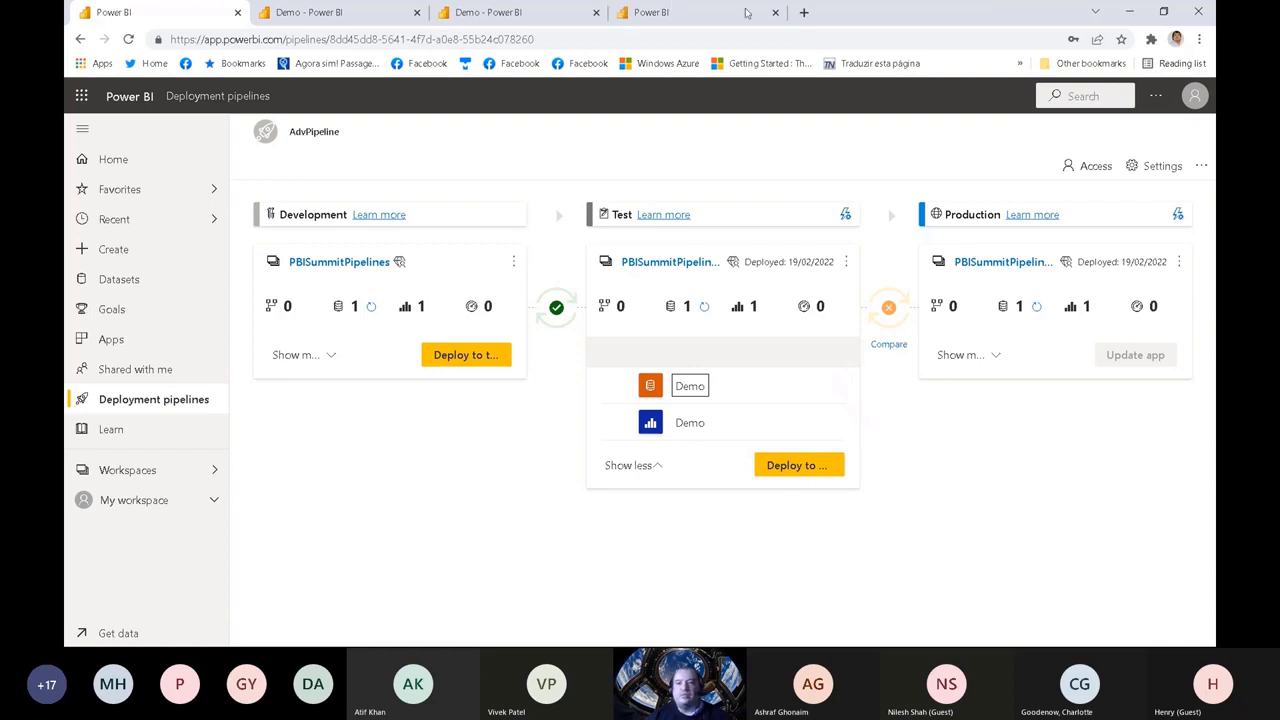
left_click(775, 12)
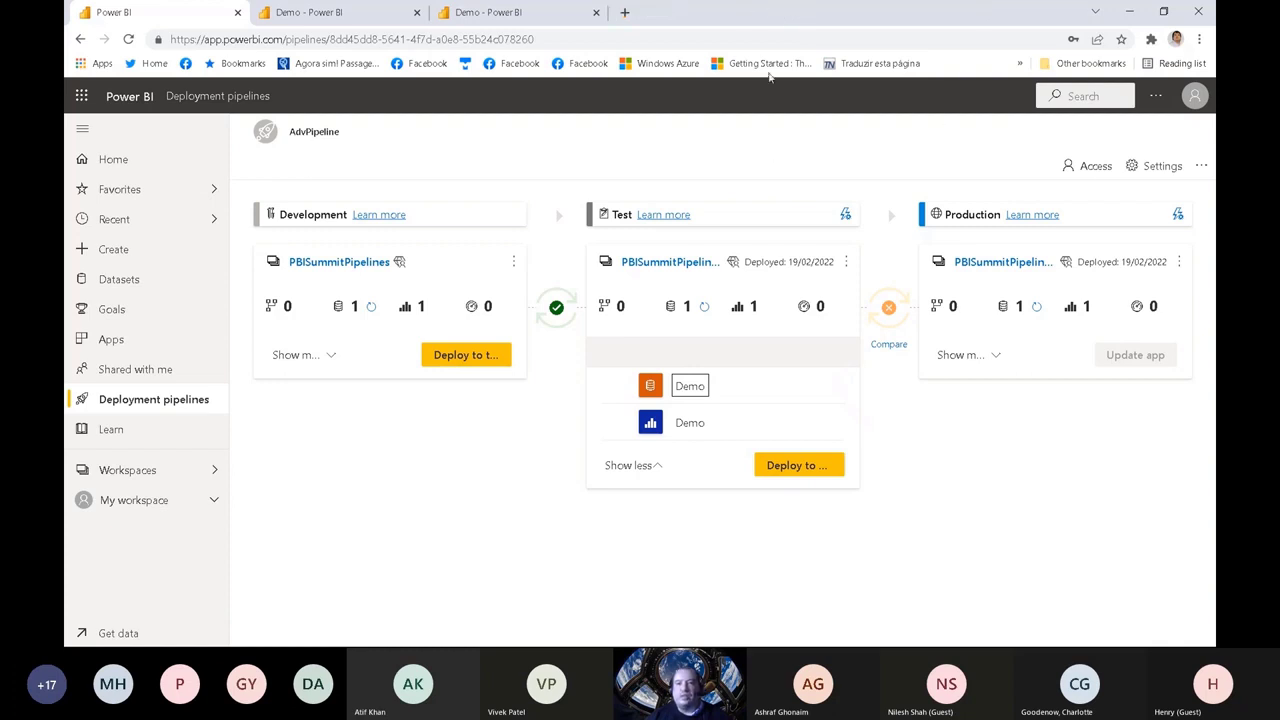
Step: Open the Test stage's Demo report in a new browser tab and close the previously opened Test report
right_click(686, 425)
left_click(735, 434)
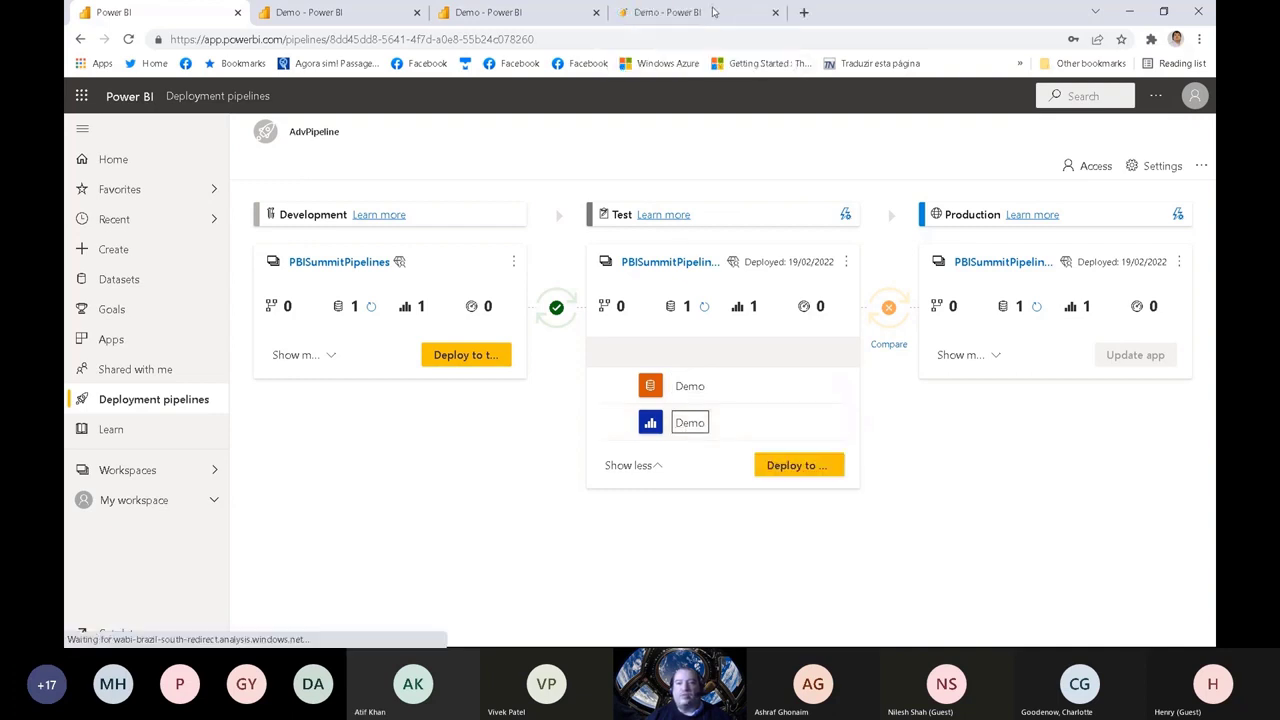
left_click(713, 12)
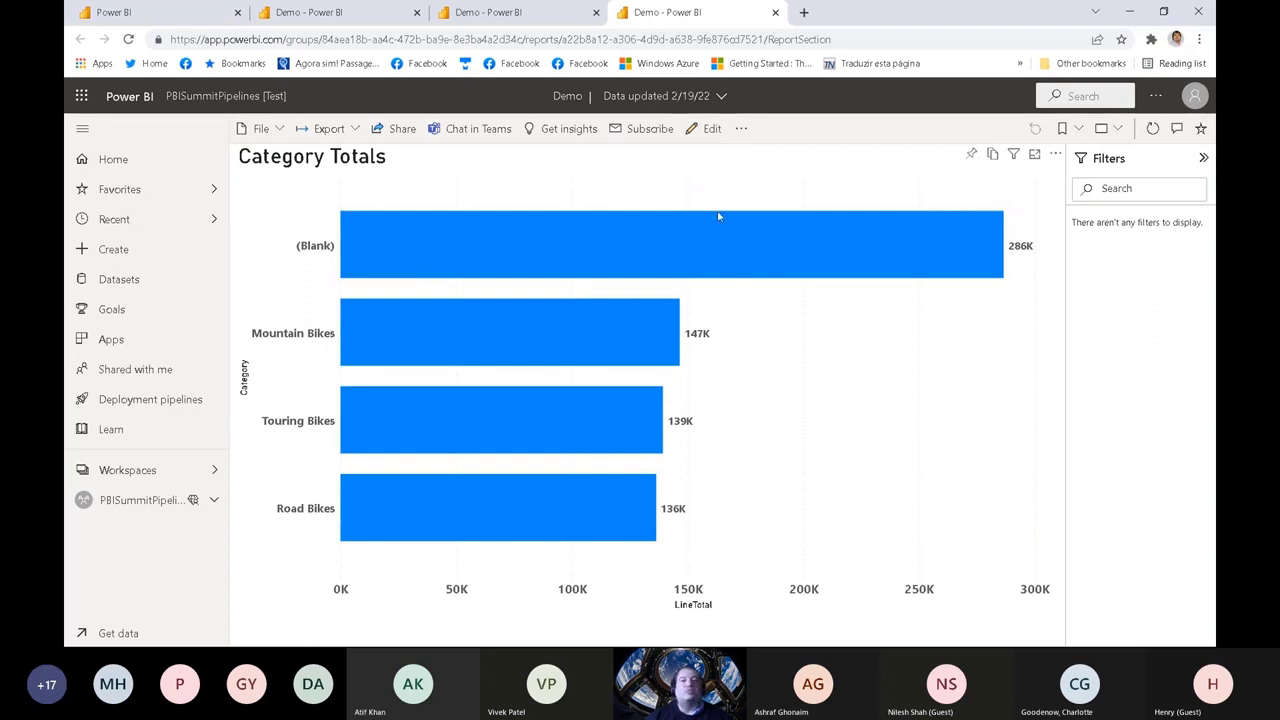
left_click(560, 13)
left_click(596, 12)
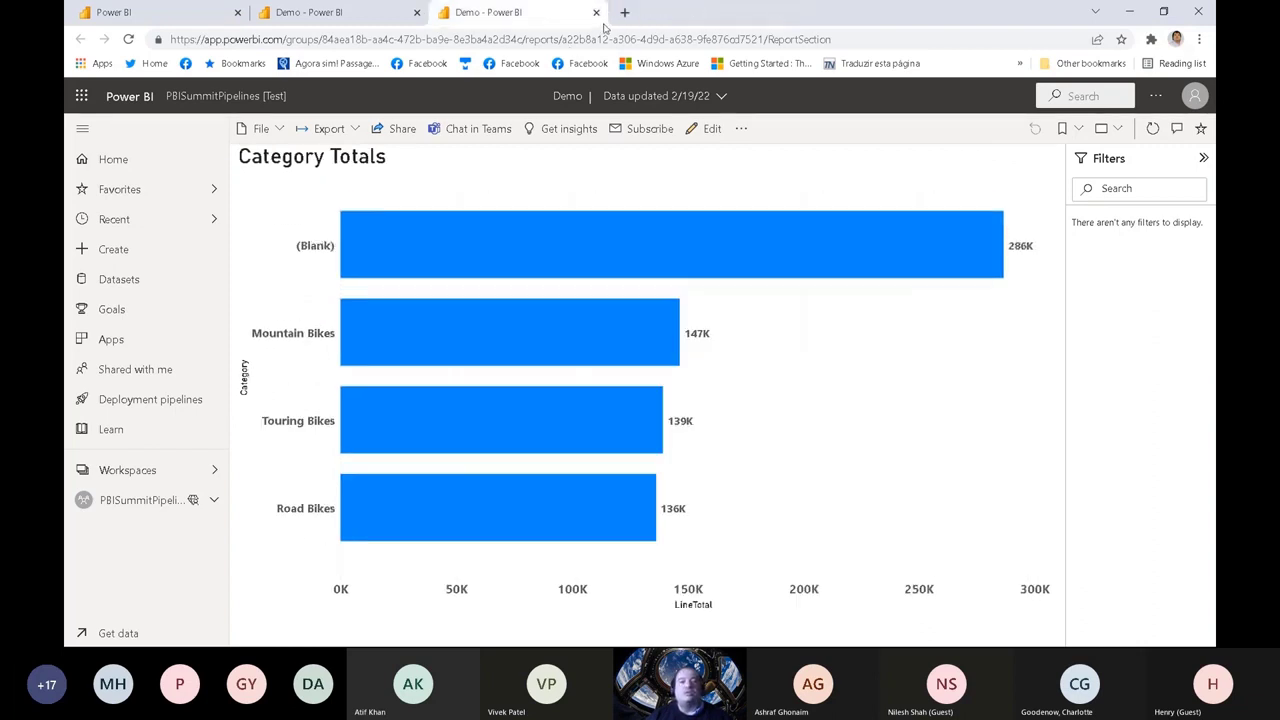
Step: Compare the Demo report charts of the Development and Test workspaces, then return to the AdvPipeline pipeline
left_click(380, 16)
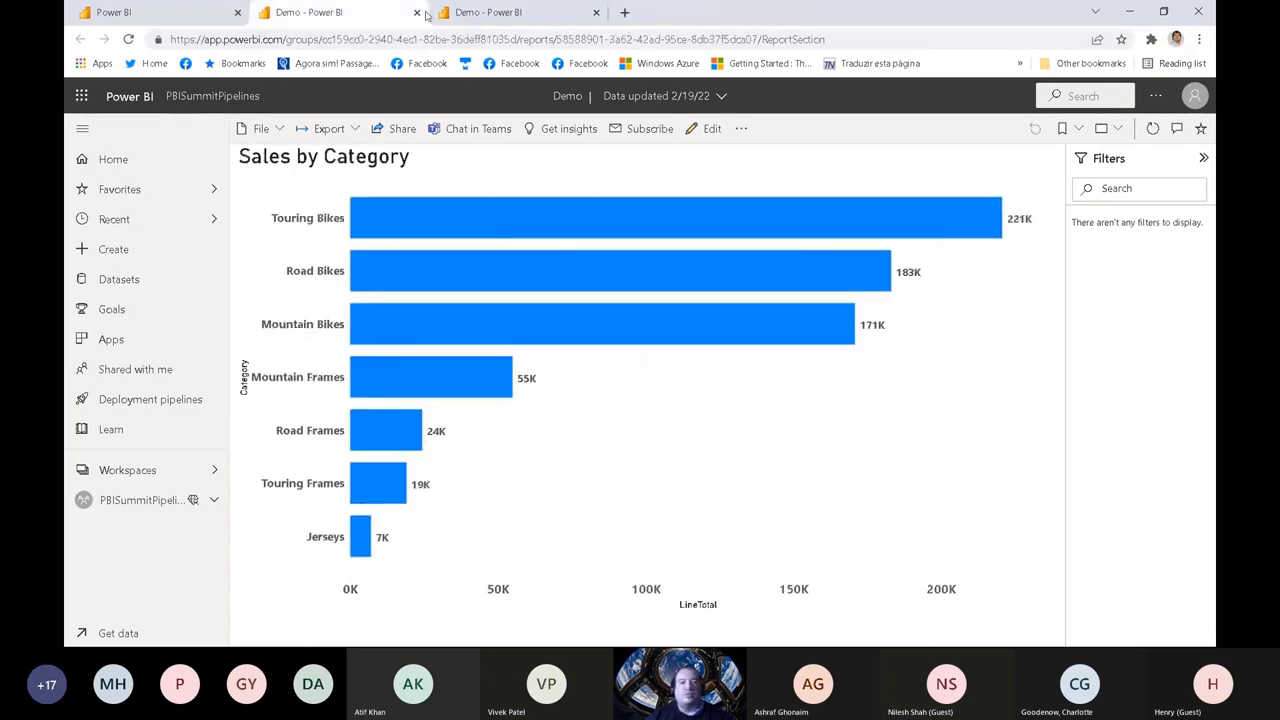
left_click(465, 14)
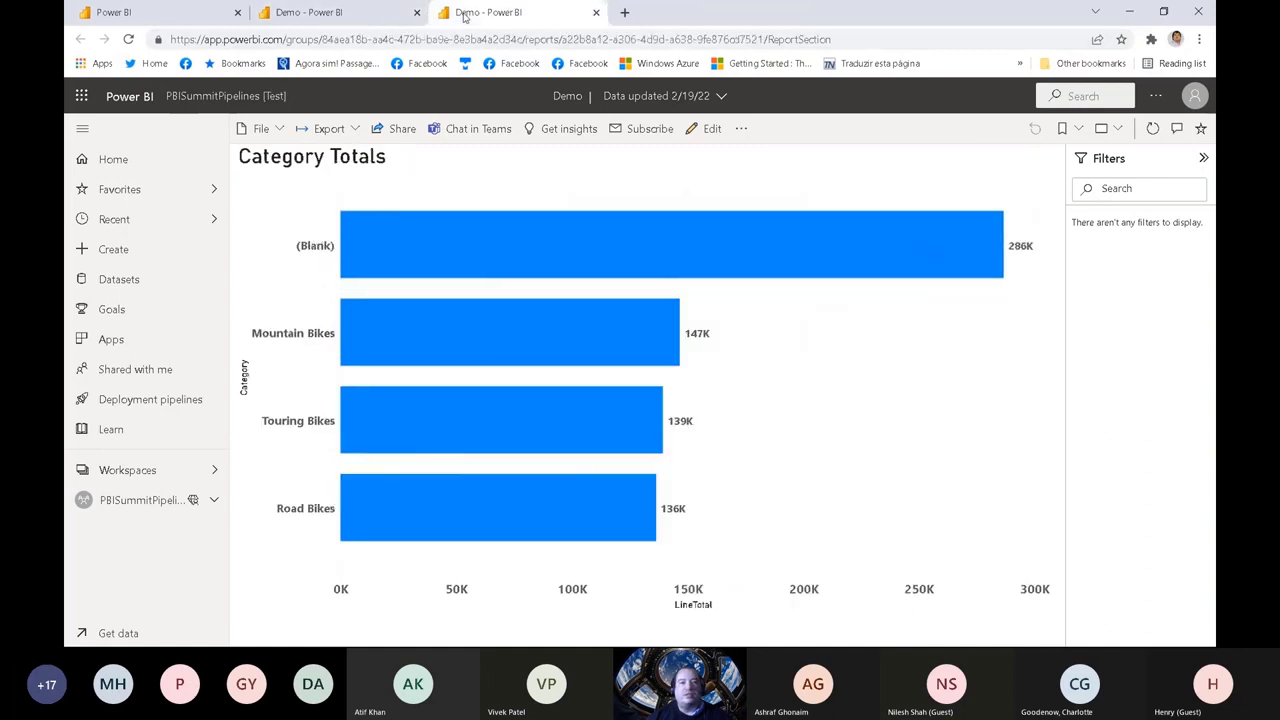
left_click(172, 14)
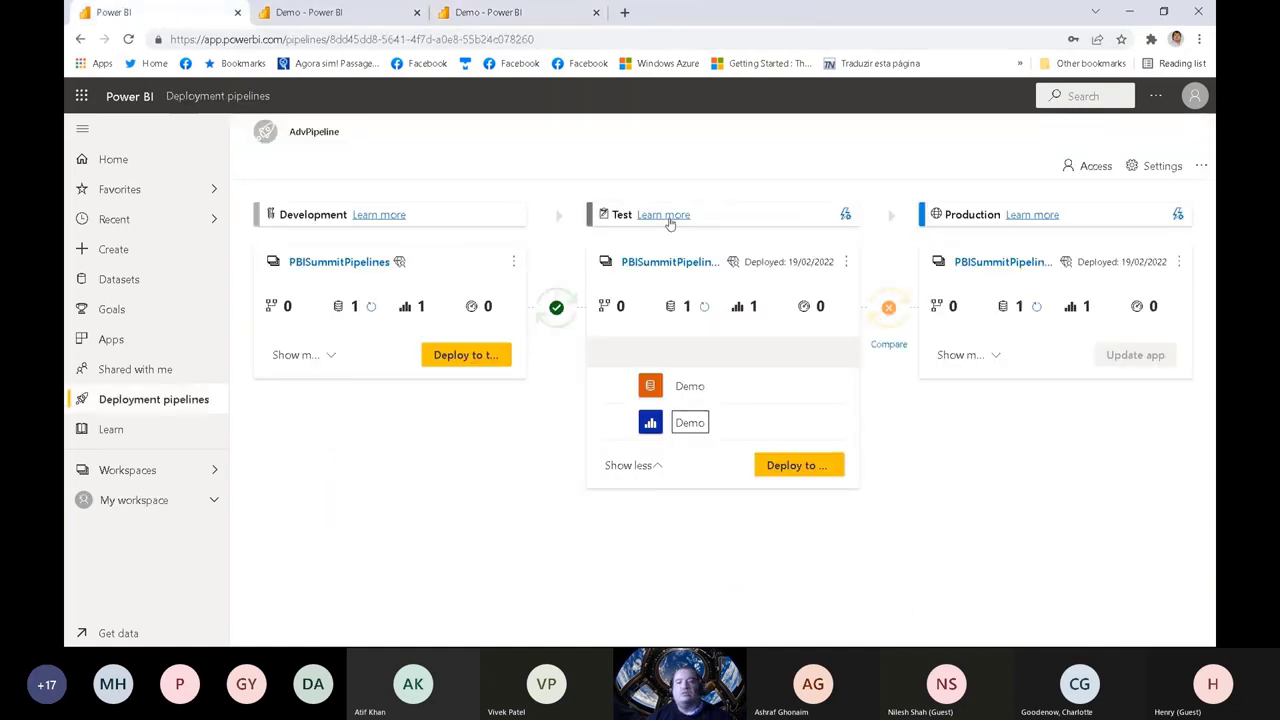
left_click(490, 20)
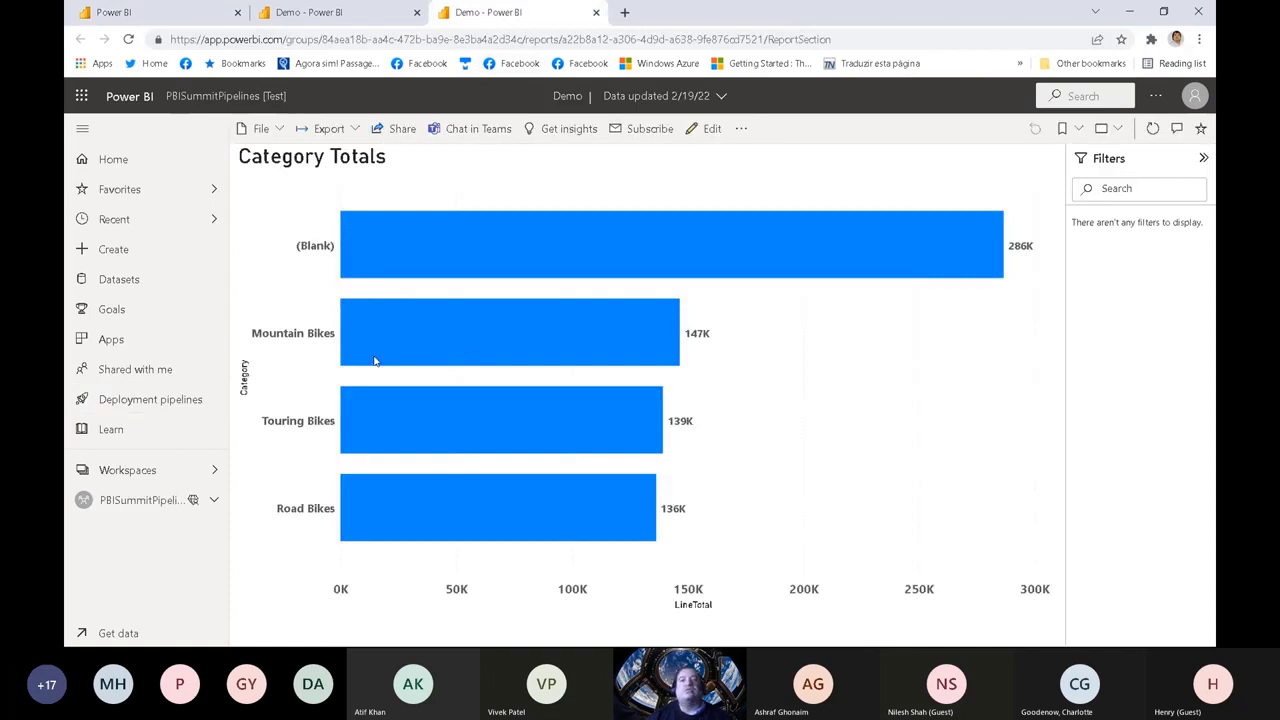
left_click(185, 18)
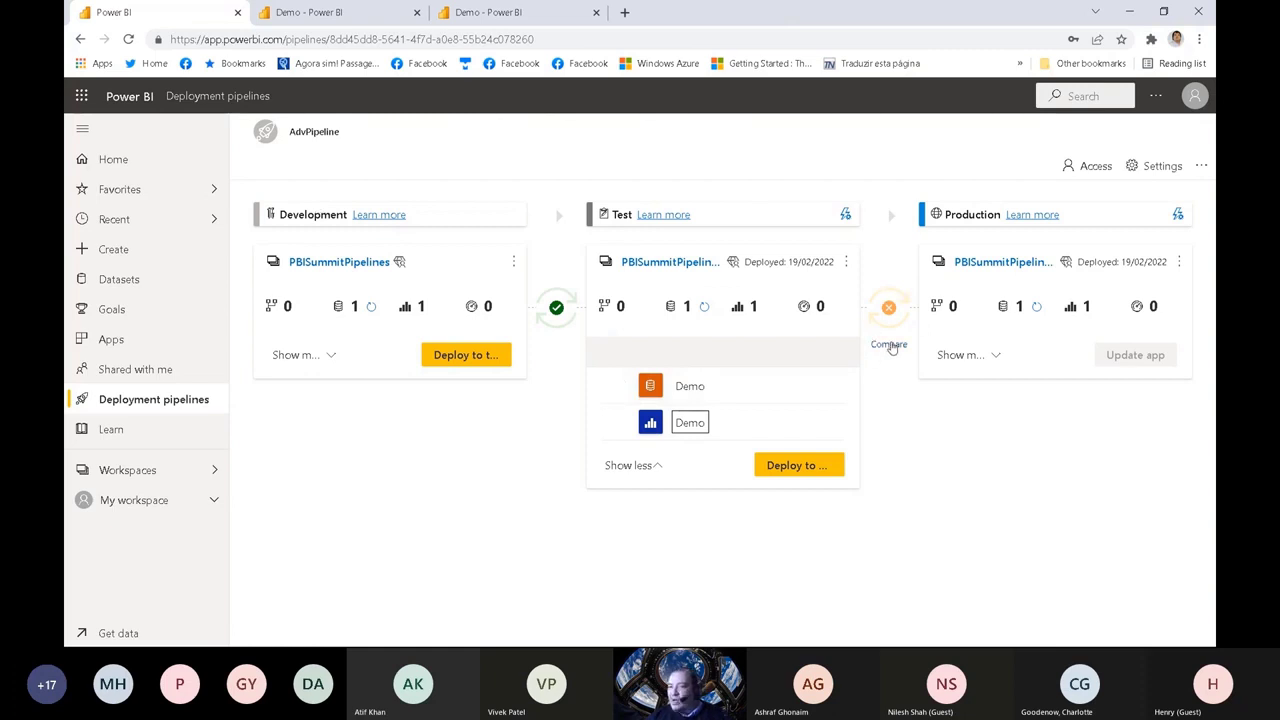
Step: Check the data source credentials in the settings of Production's Demo dataset, then go back to the pipeline
left_click(967, 356)
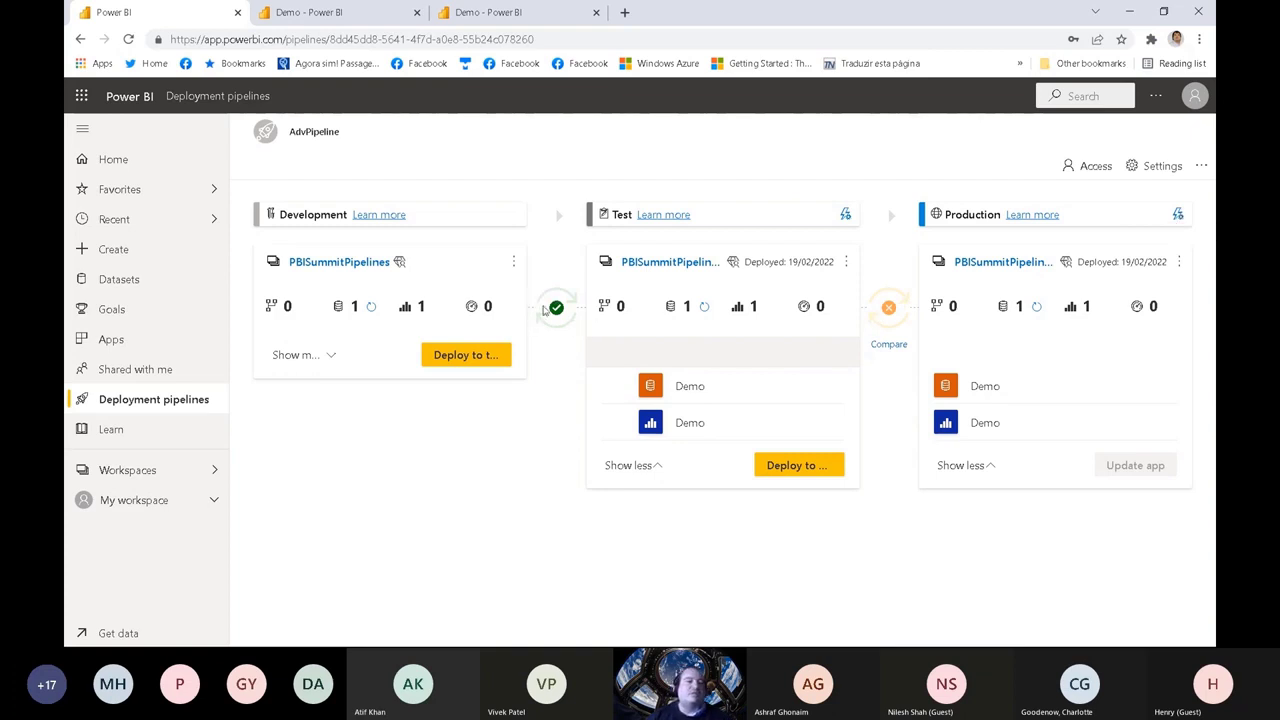
mouse_move(548, 311)
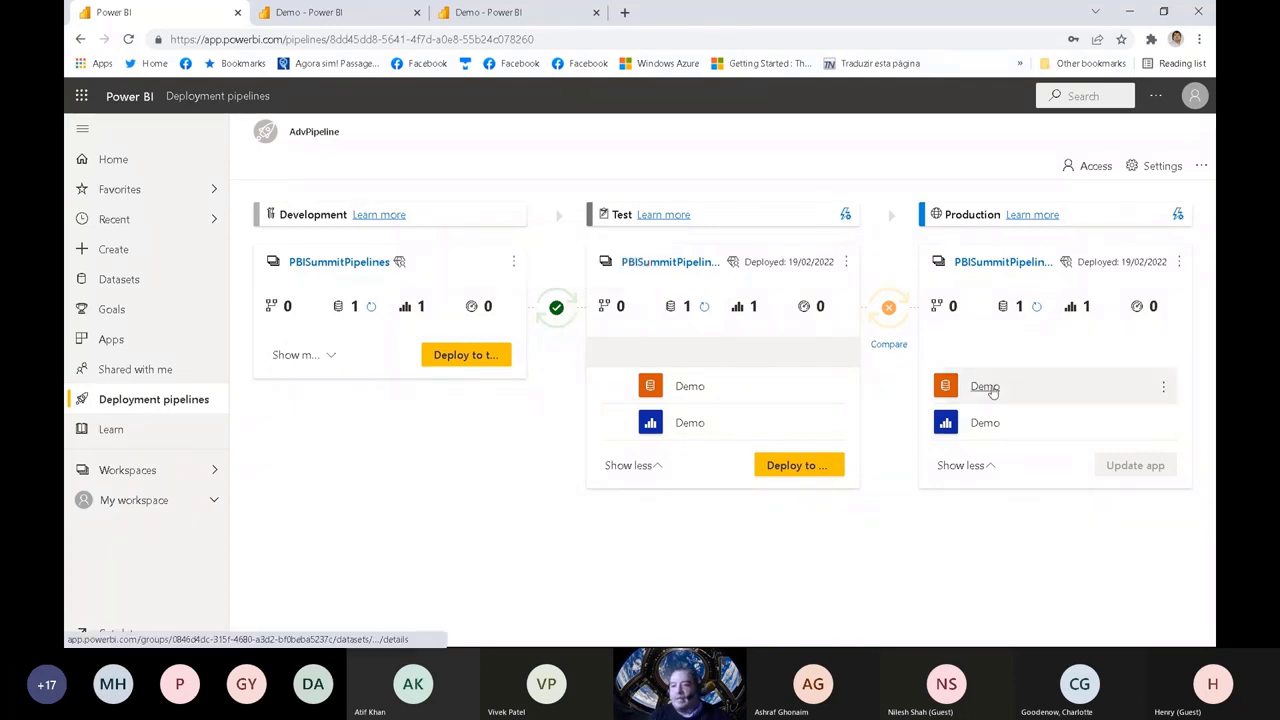
left_click(1162, 387)
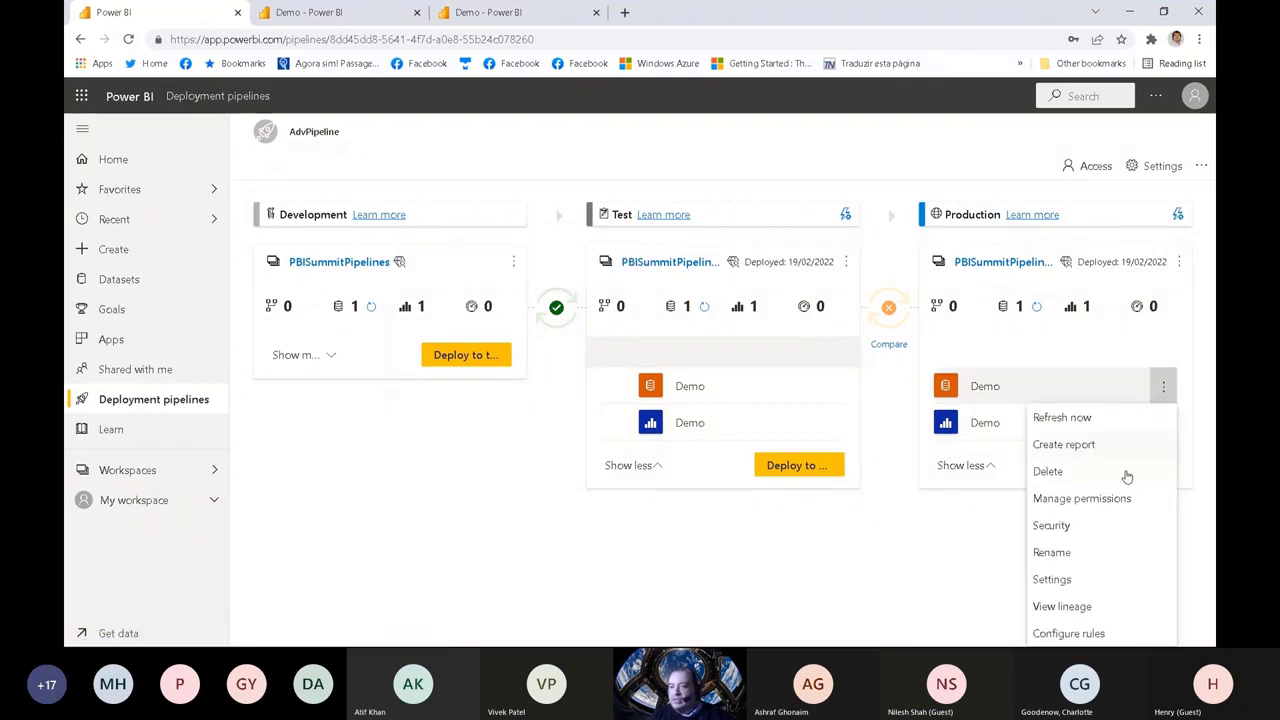
left_click(1091, 583)
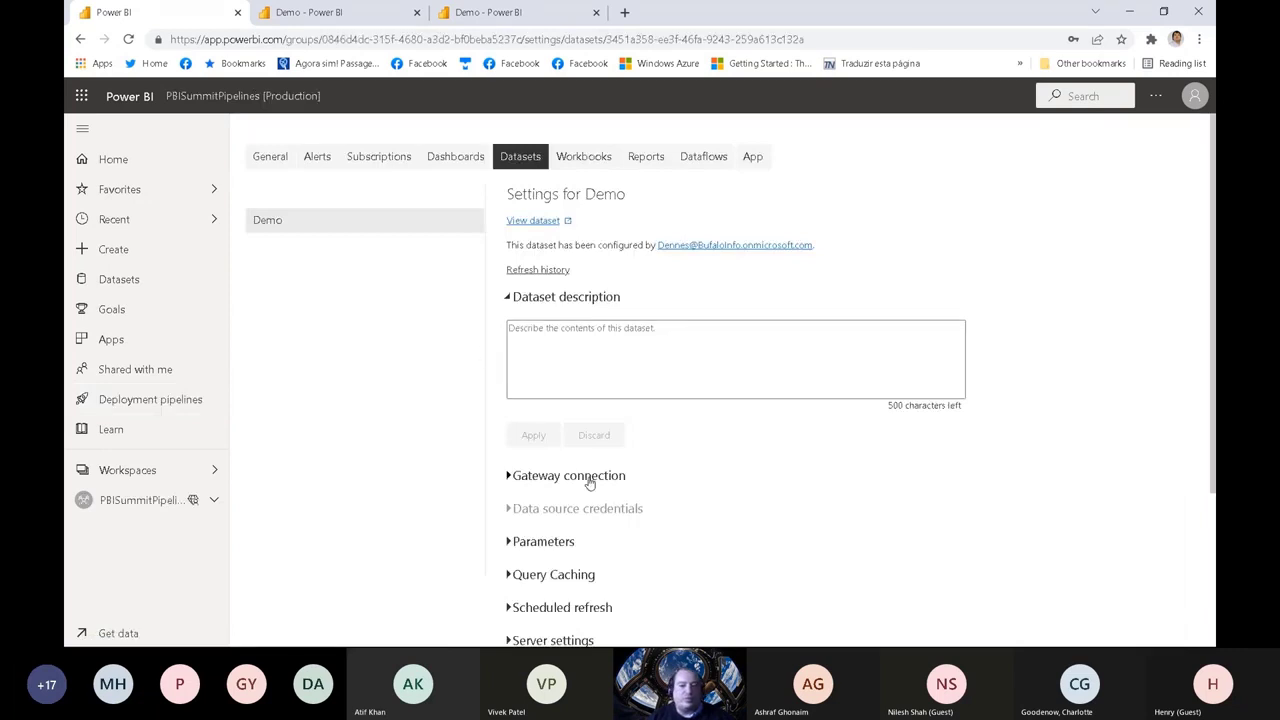
left_click(594, 510)
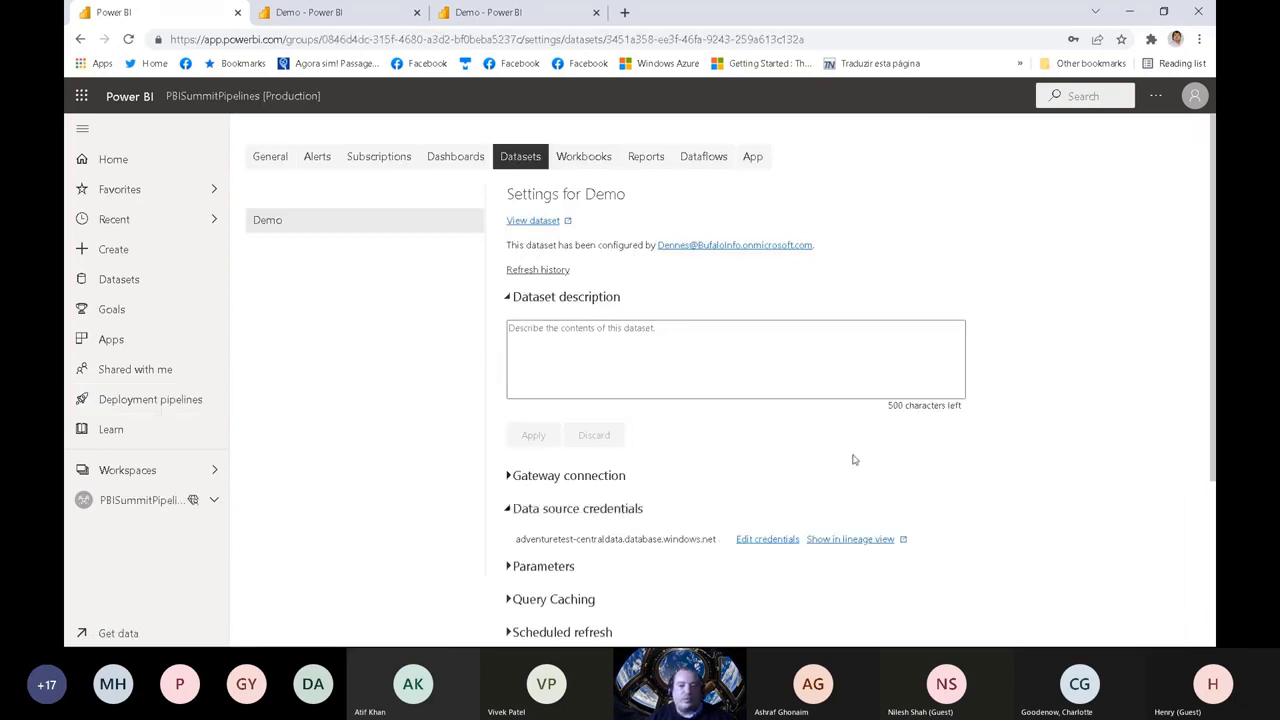
scroll(990, 445, "down", 2)
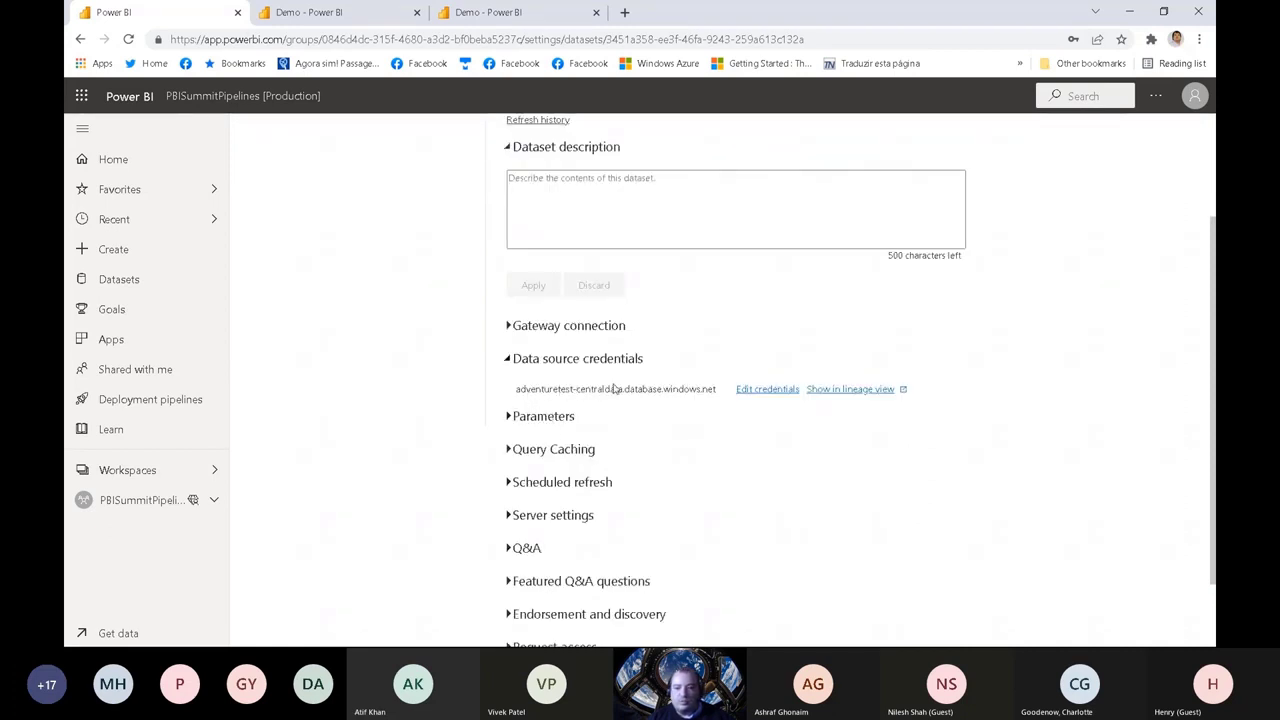
scroll(888, 294, "up", 2)
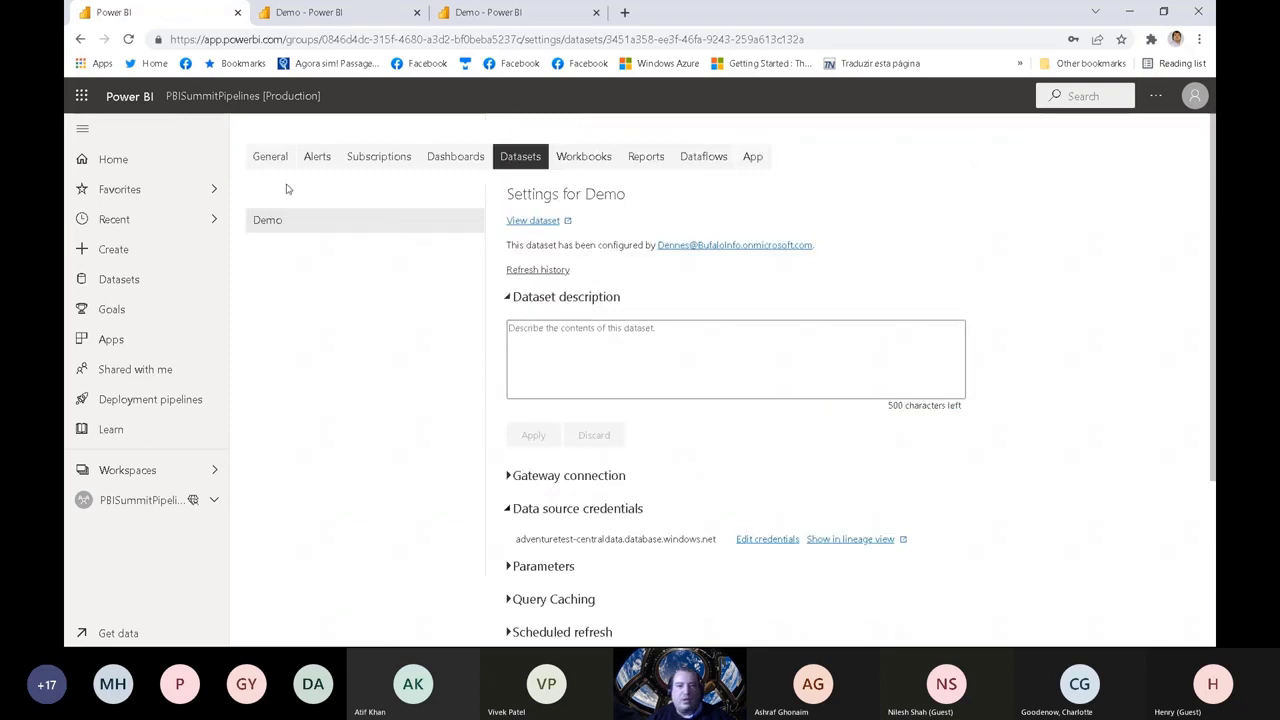
left_click(80, 40)
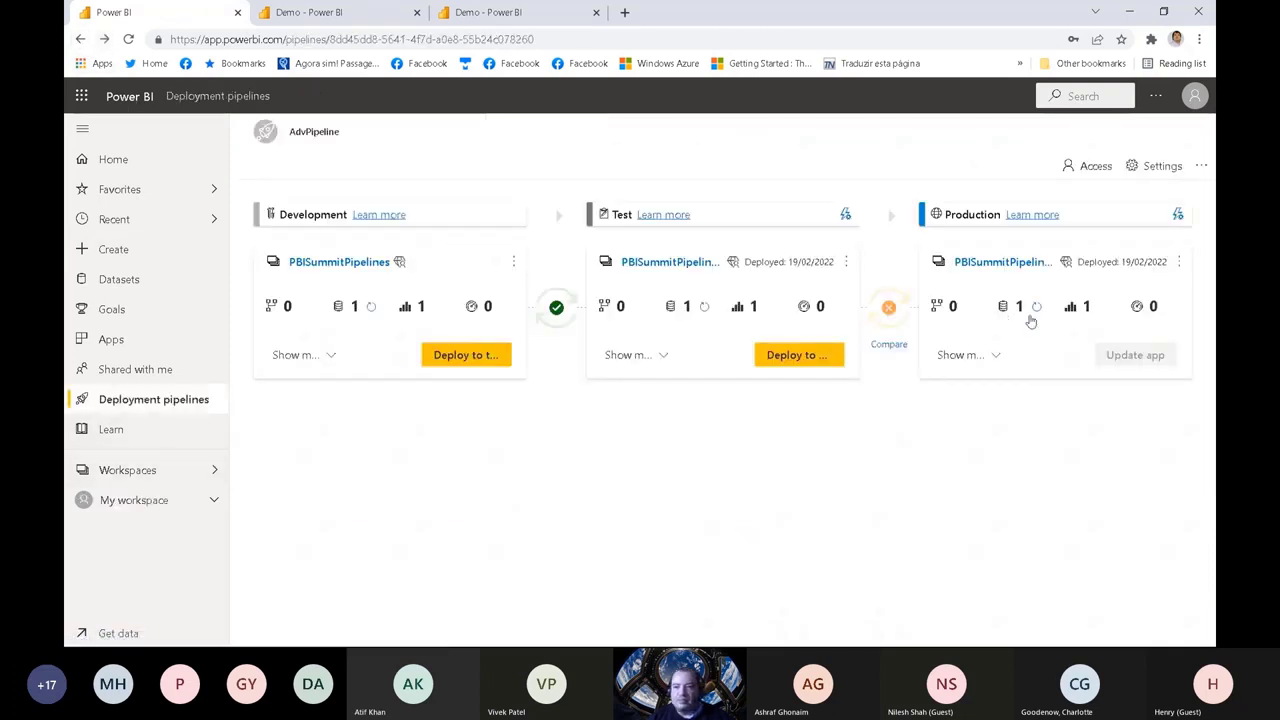
Step: Refresh the Demo dataset in the Production stage of the AdvPipeline pipeline
left_click(990, 357)
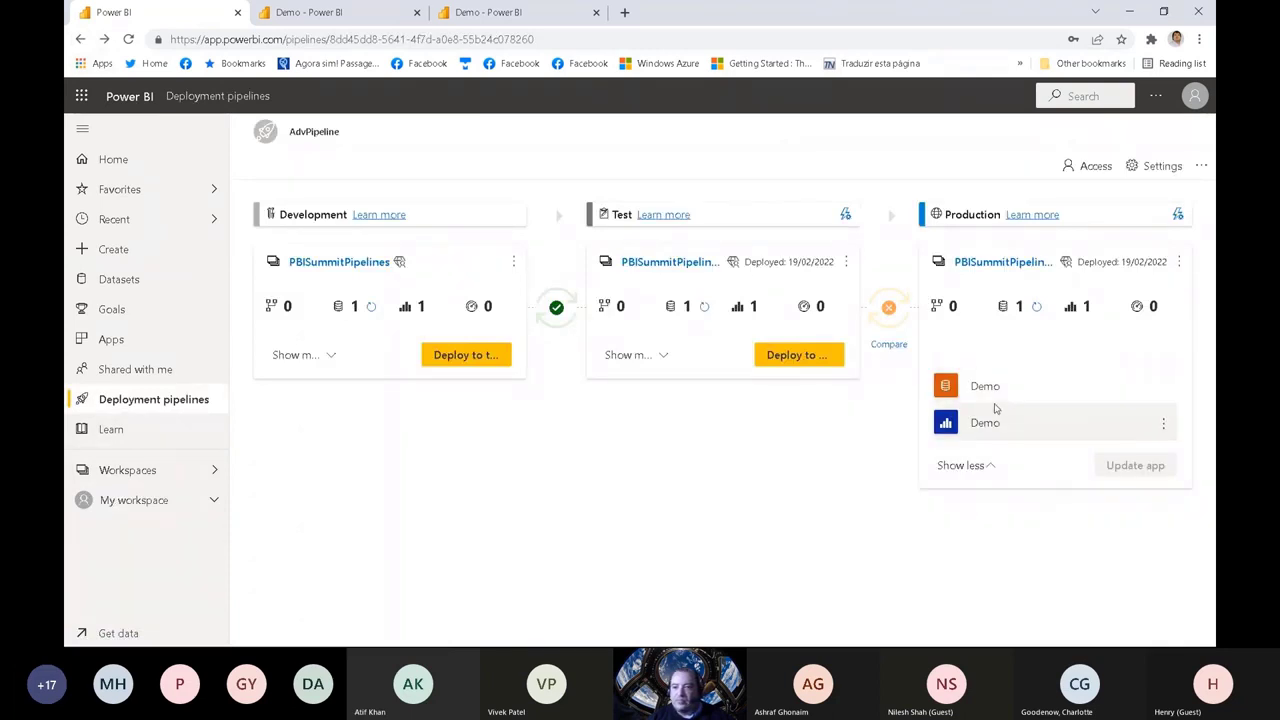
left_click(1162, 390)
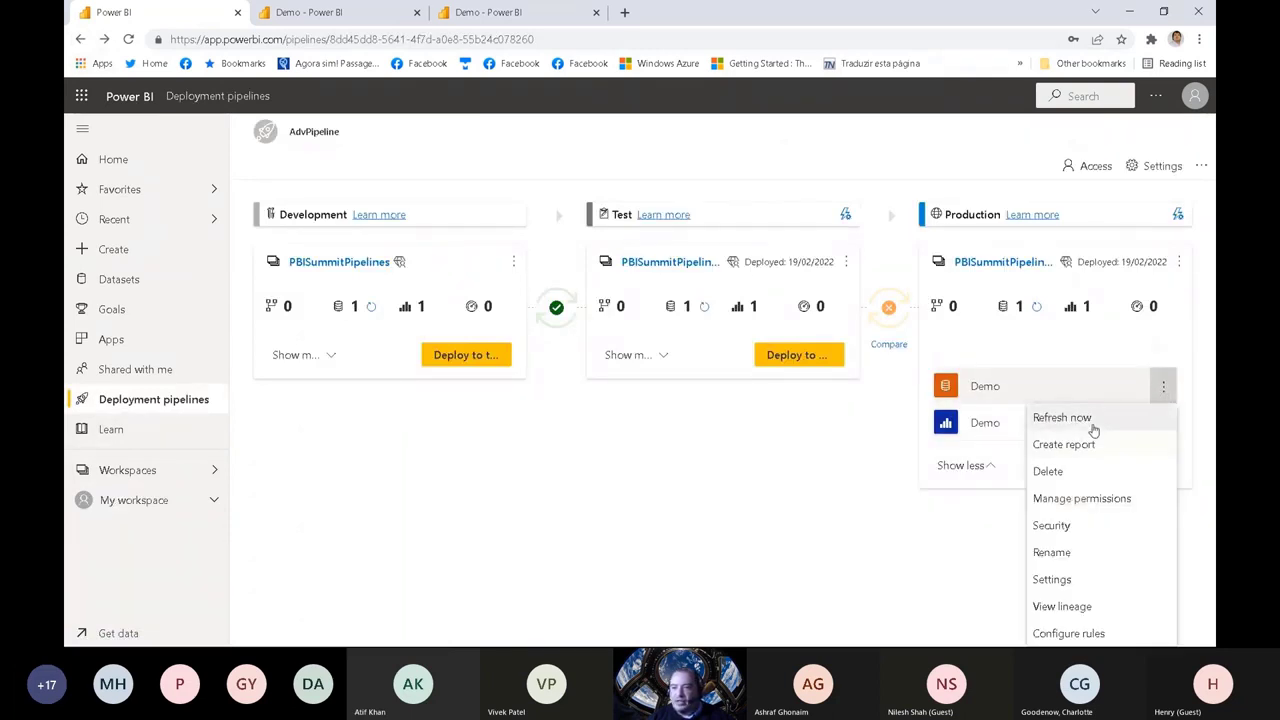
left_click(1062, 418)
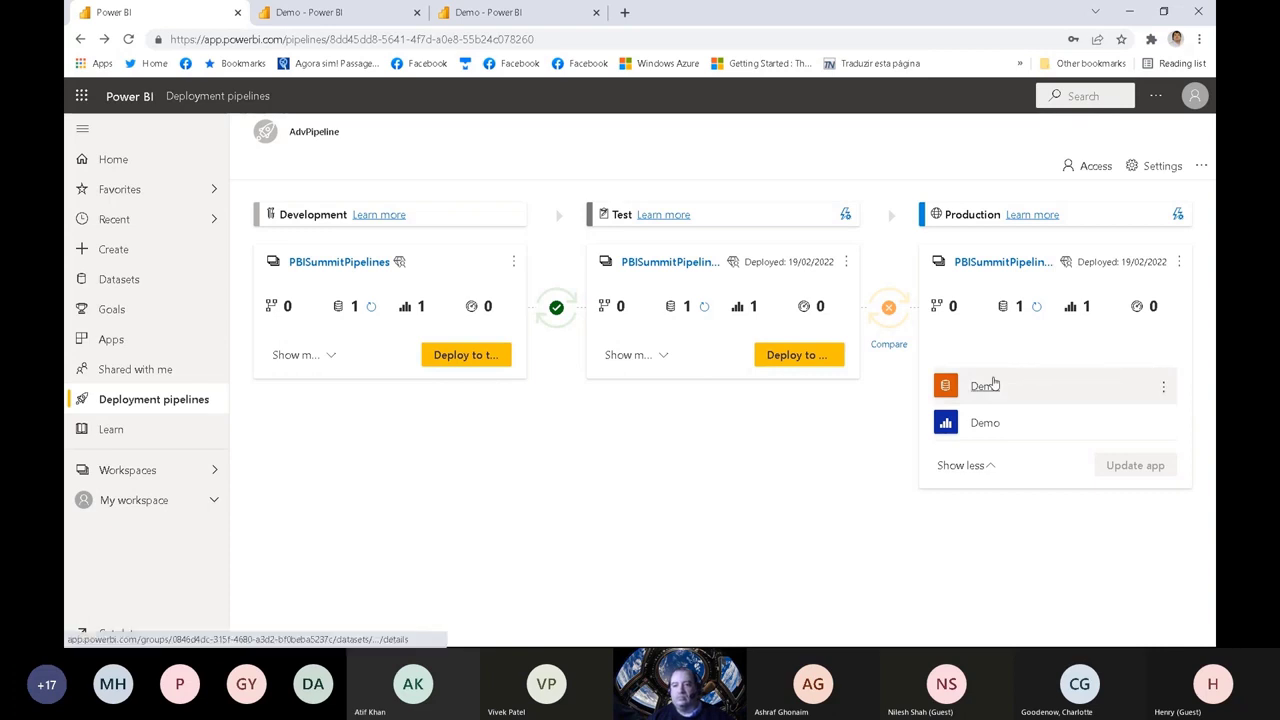
Step: Check the data source credentials in the settings of Production's Demo dataset, and go back to the pipeline
left_click(1160, 385)
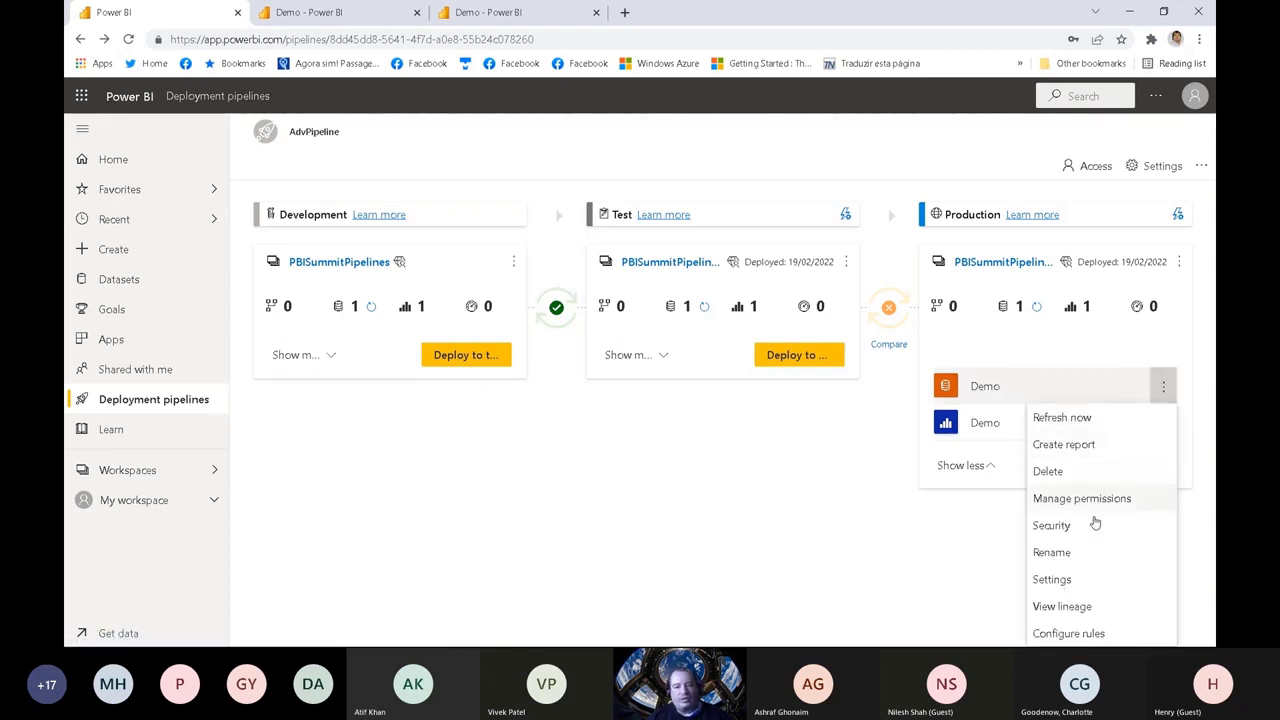
left_click(1078, 582)
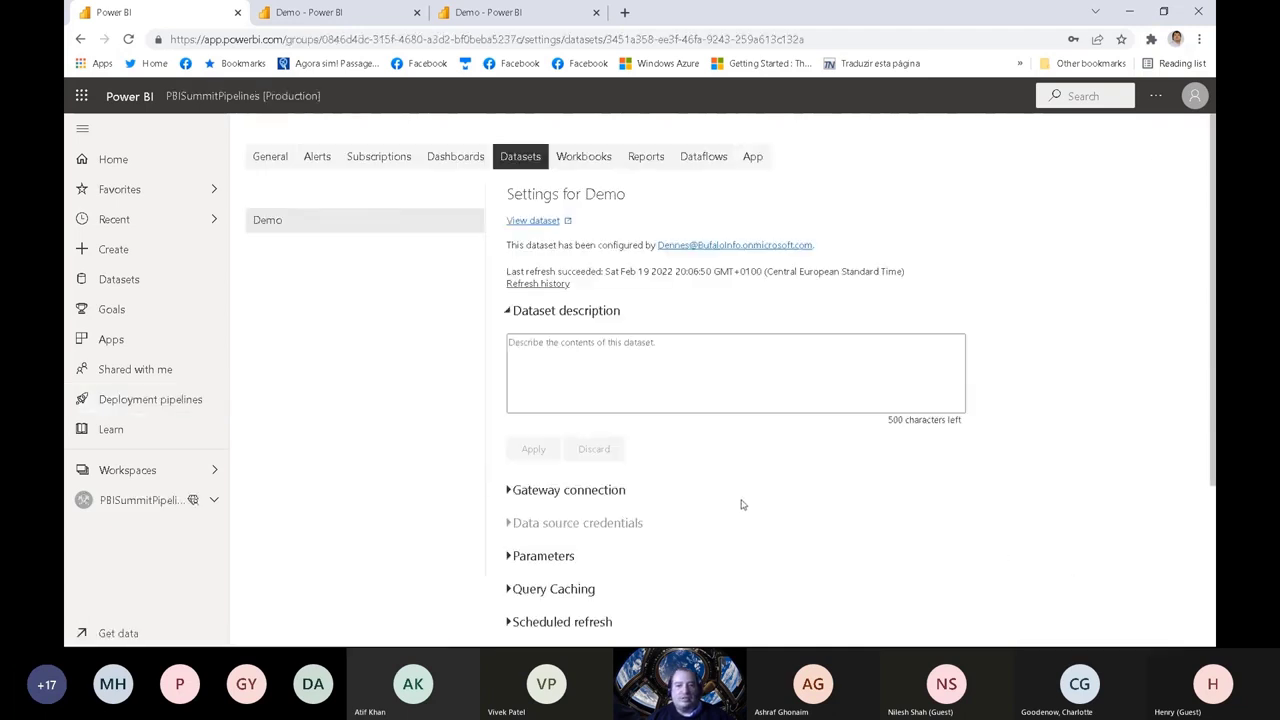
left_click(508, 524)
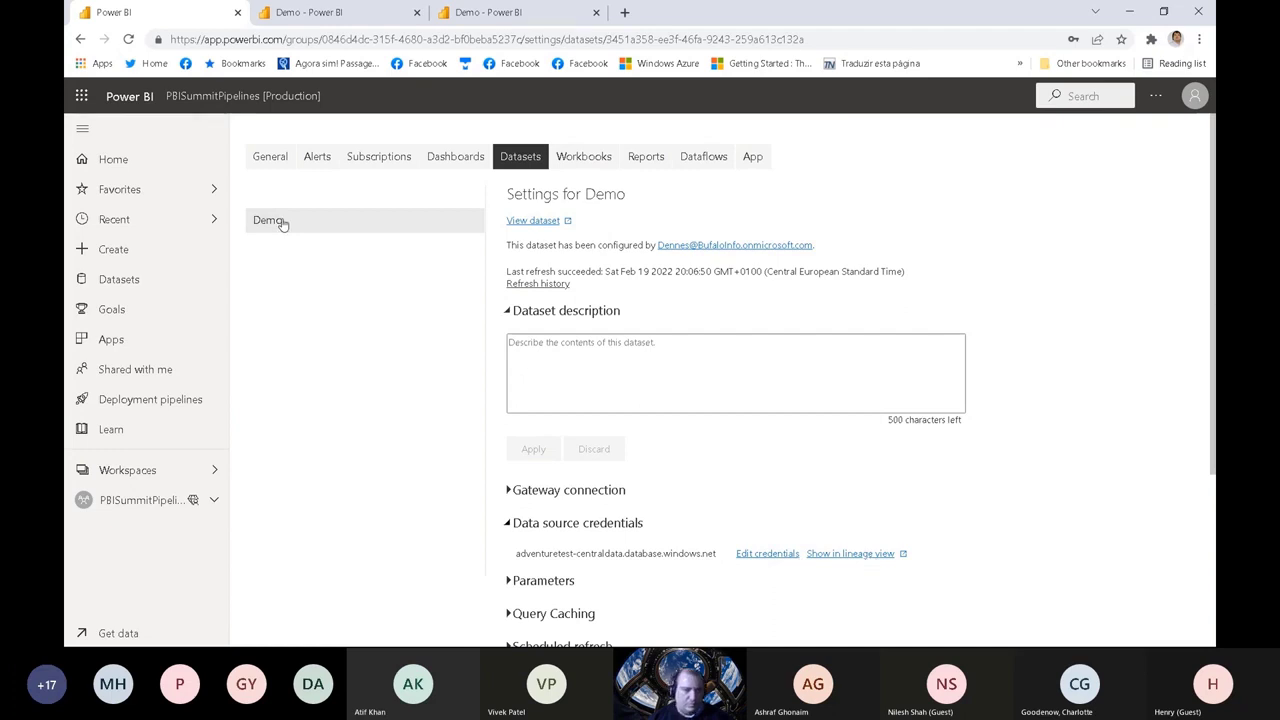
left_click(80, 38)
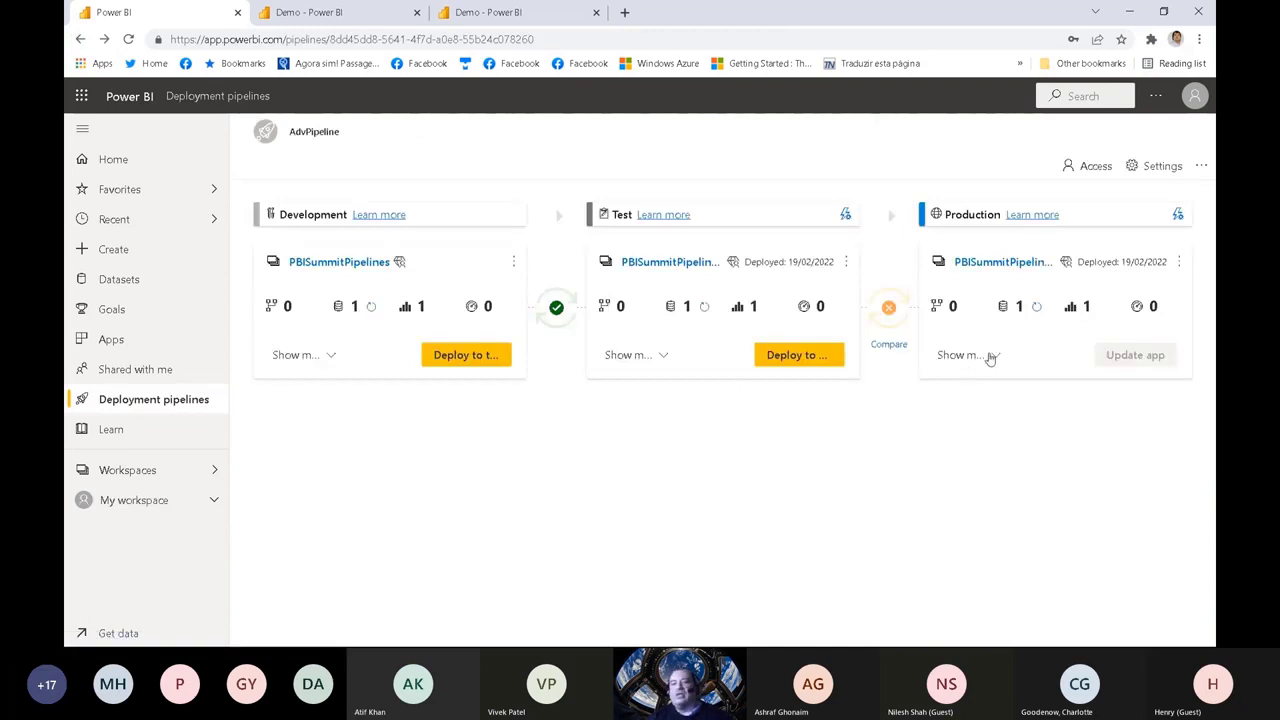
Step: Review the data source and parameter rules of the Demo dataset in Production's deployment settings, leaving them as they are
left_click(1179, 216)
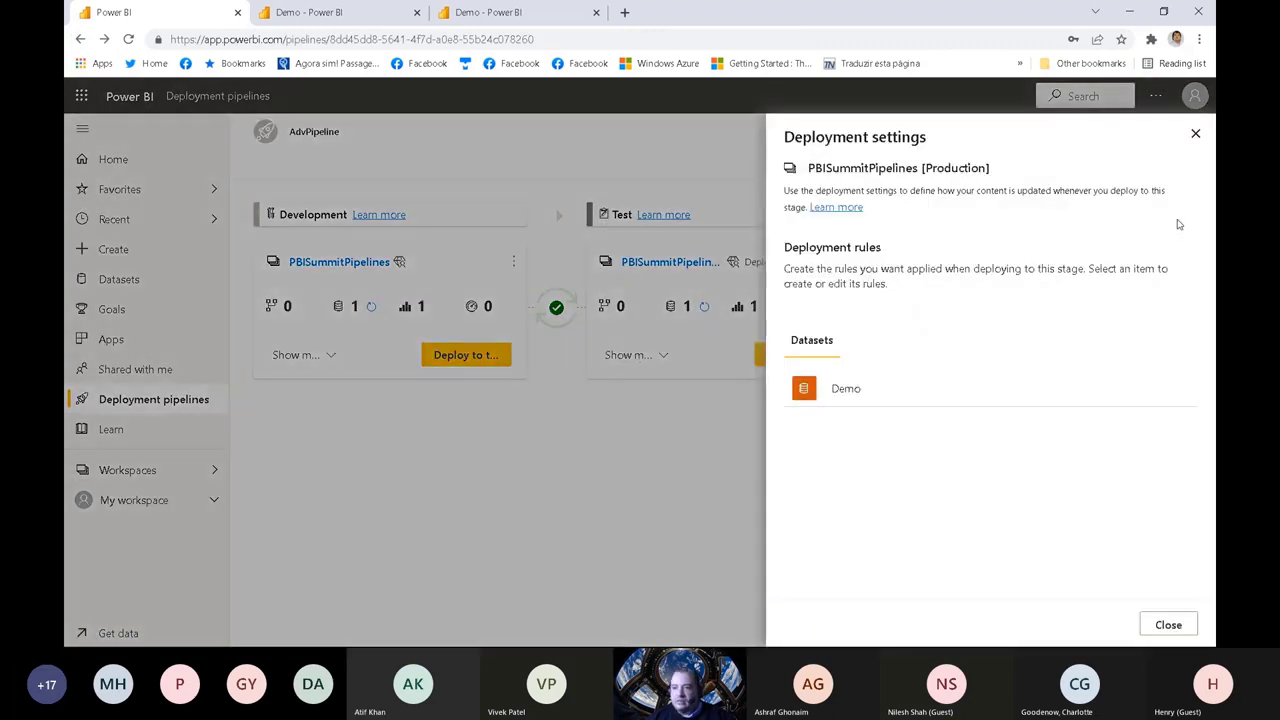
left_click(838, 391)
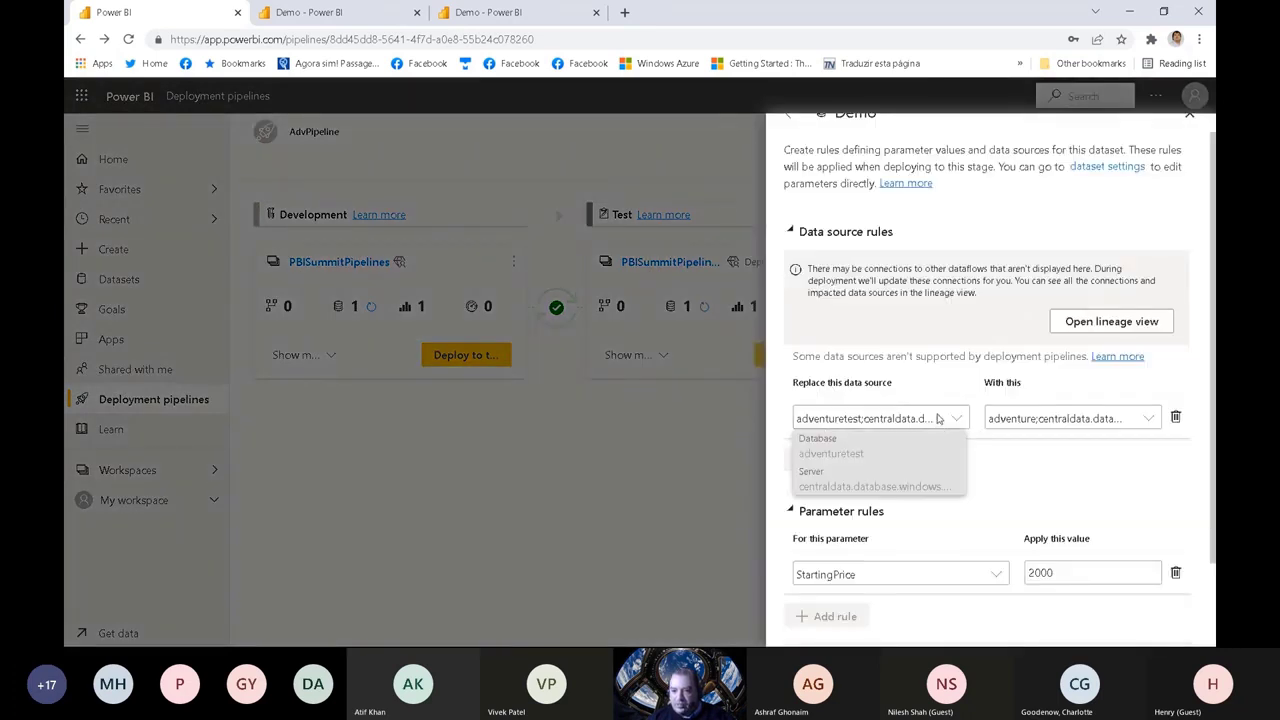
left_click(1068, 418)
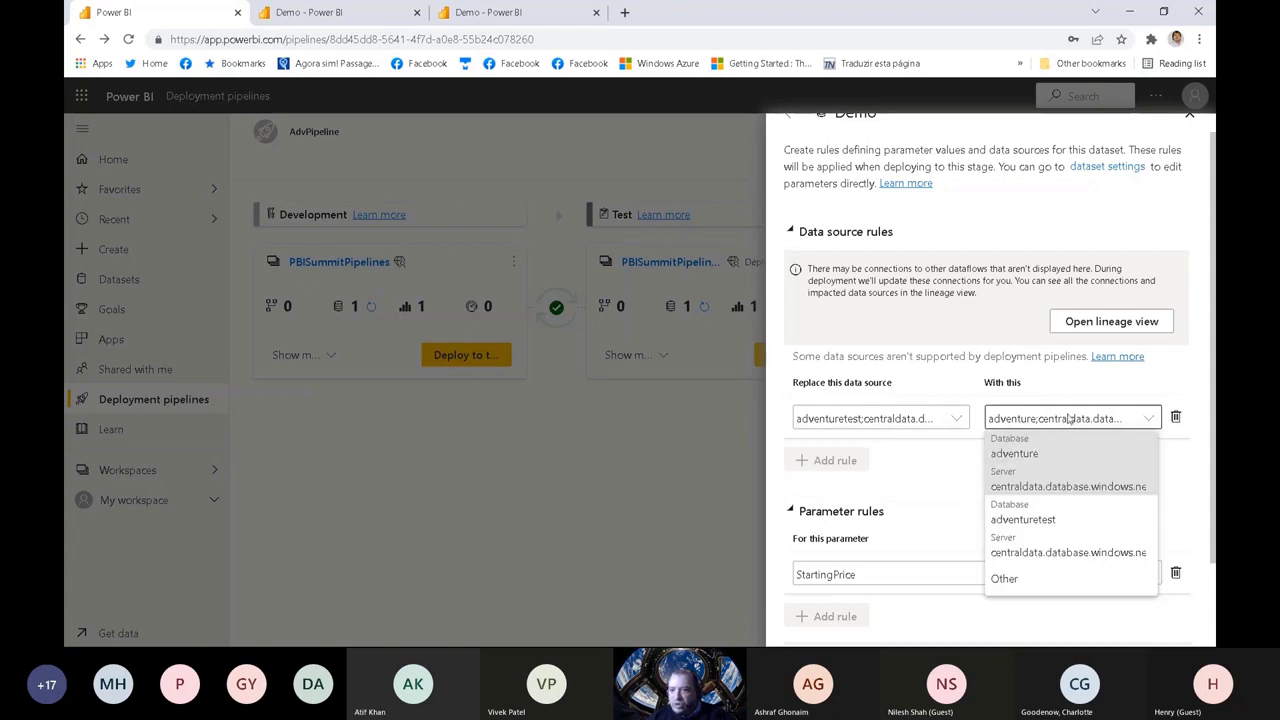
left_click(1175, 368)
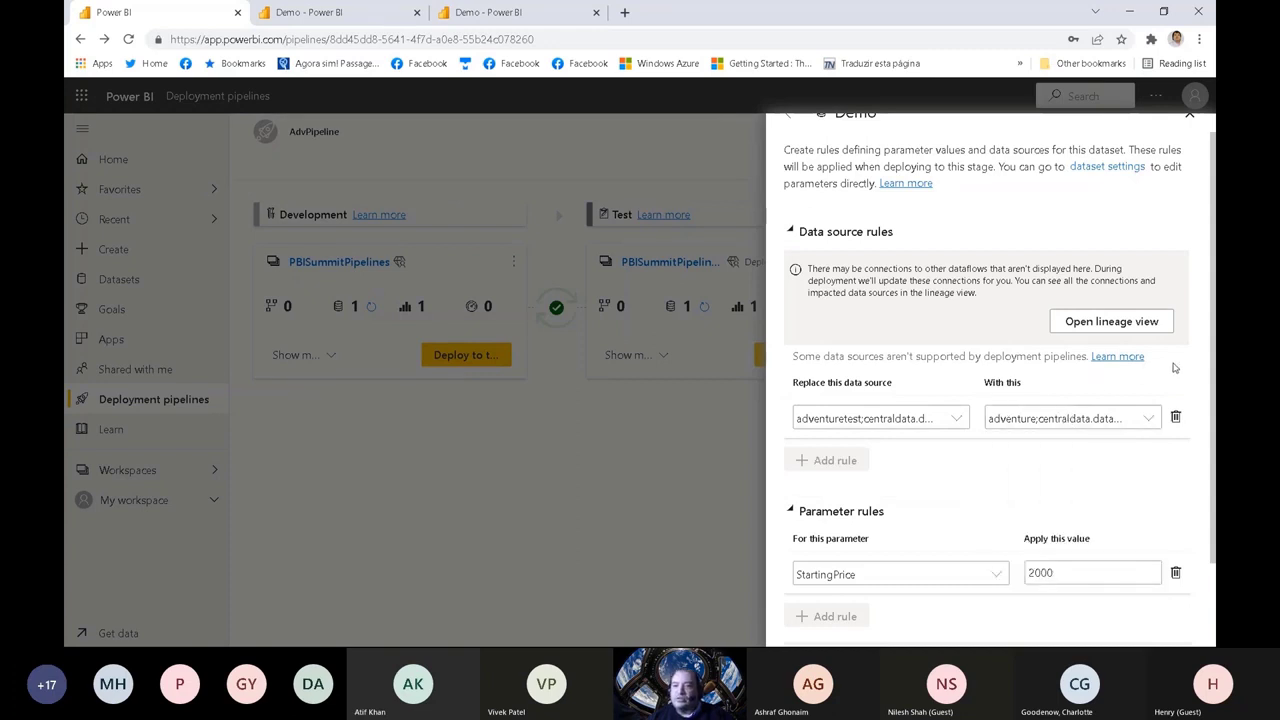
scroll(1210, 213, "down", 1)
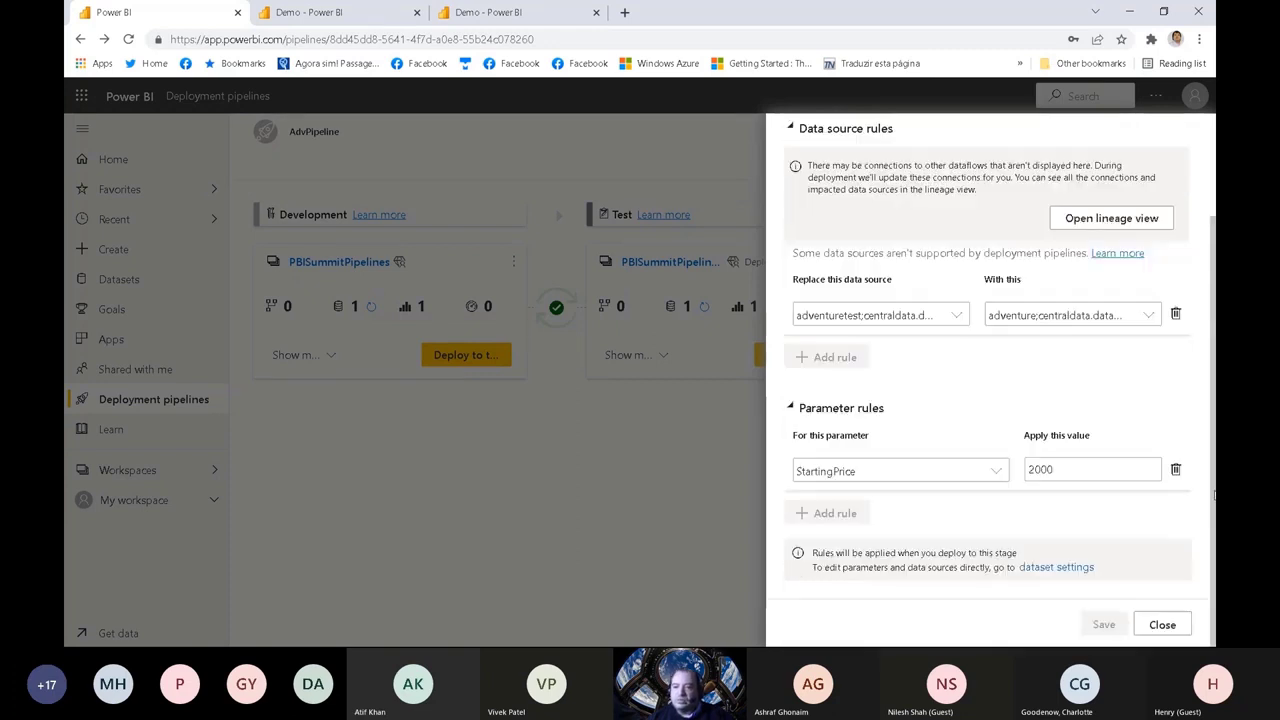
left_click(1160, 624)
left_click(1165, 626)
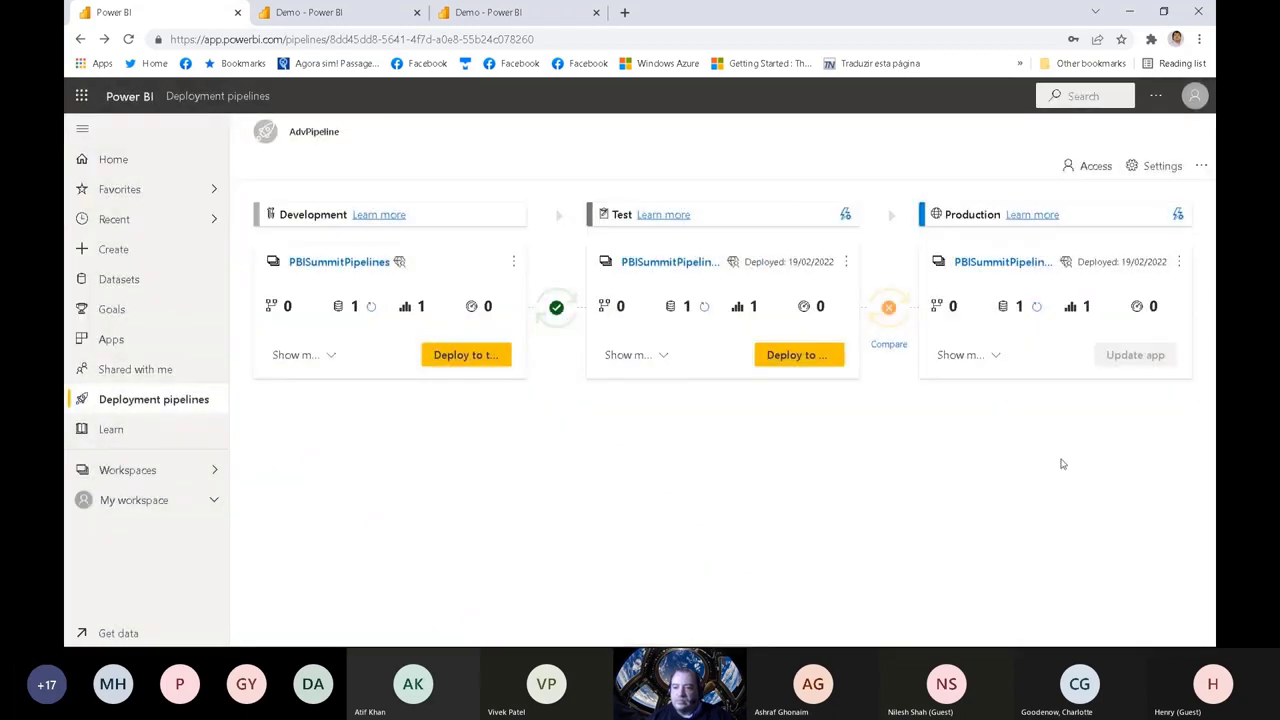
Step: View Production's Demo report in a new browser tab, reload it, and close that tab to return to the pipeline
left_click(989, 360)
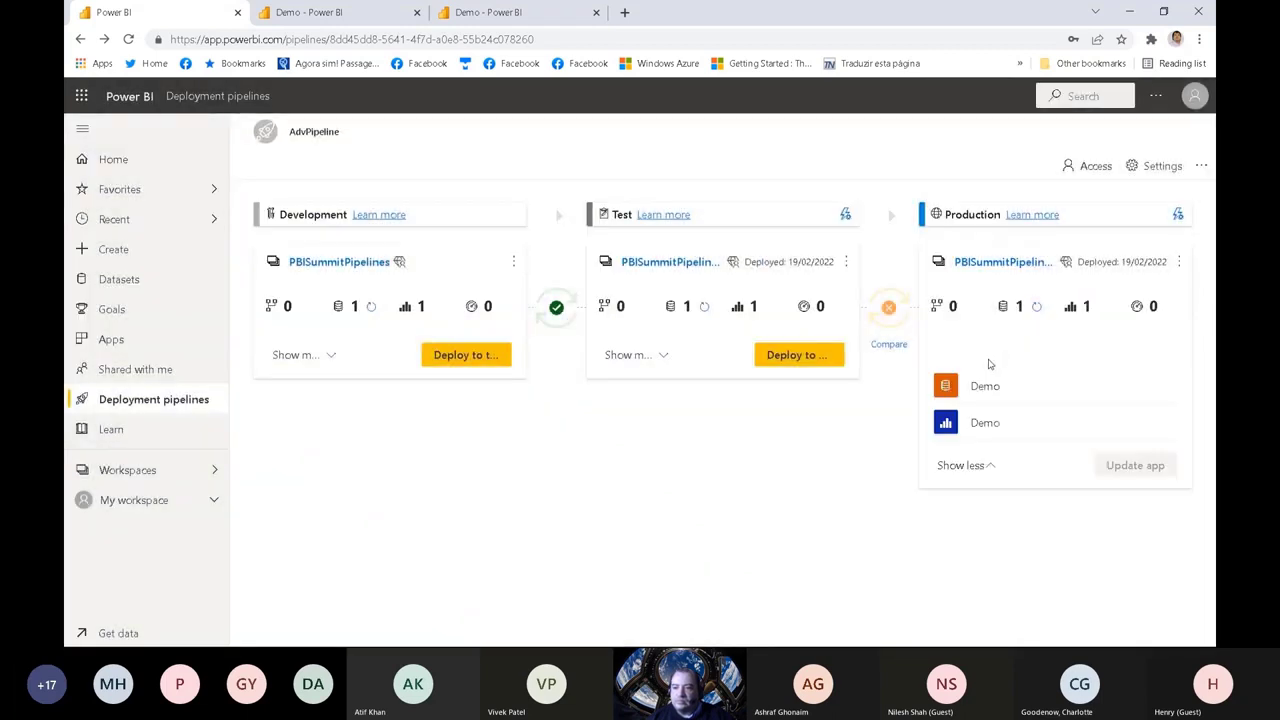
right_click(1003, 430)
left_click(1005, 433)
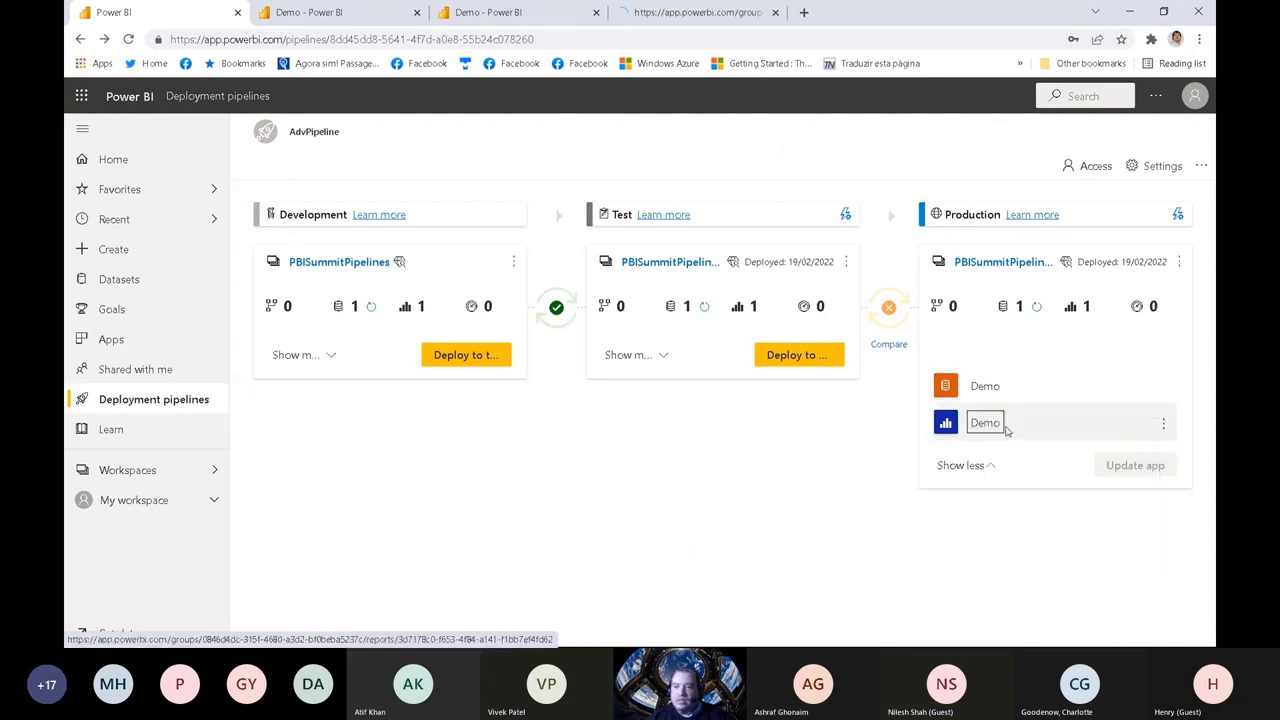
left_click(678, 8)
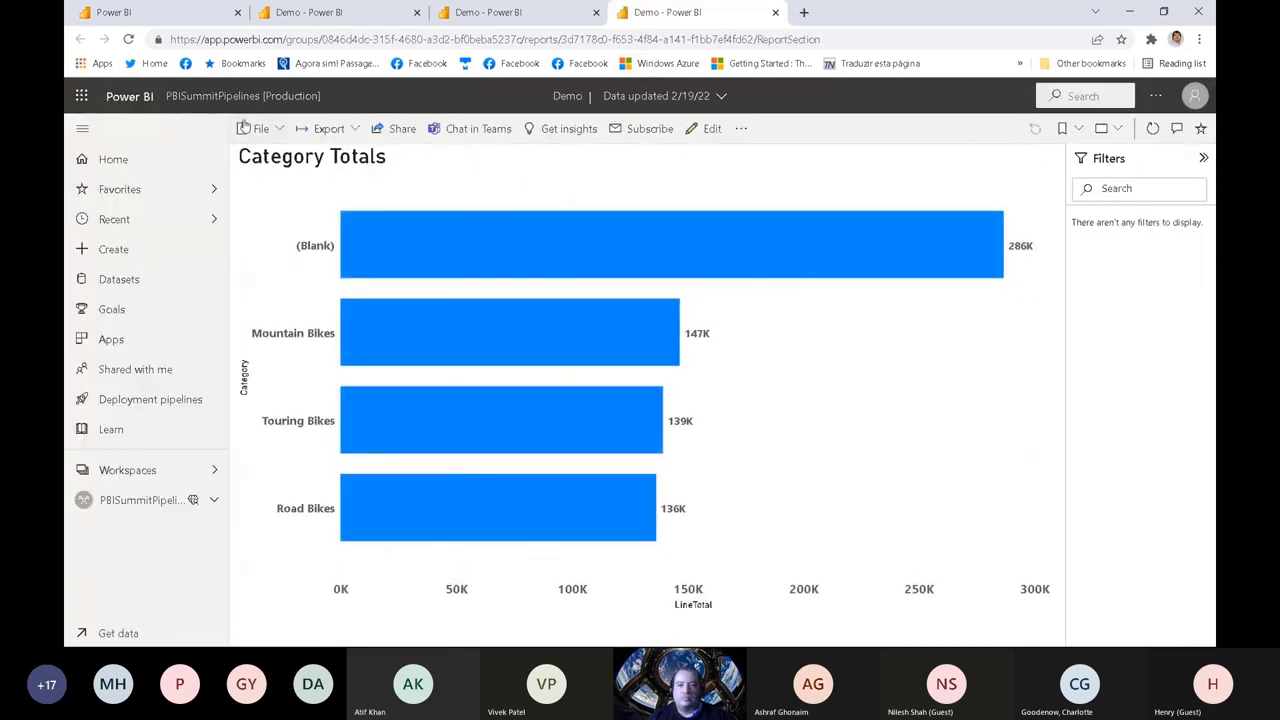
left_click(128, 39)
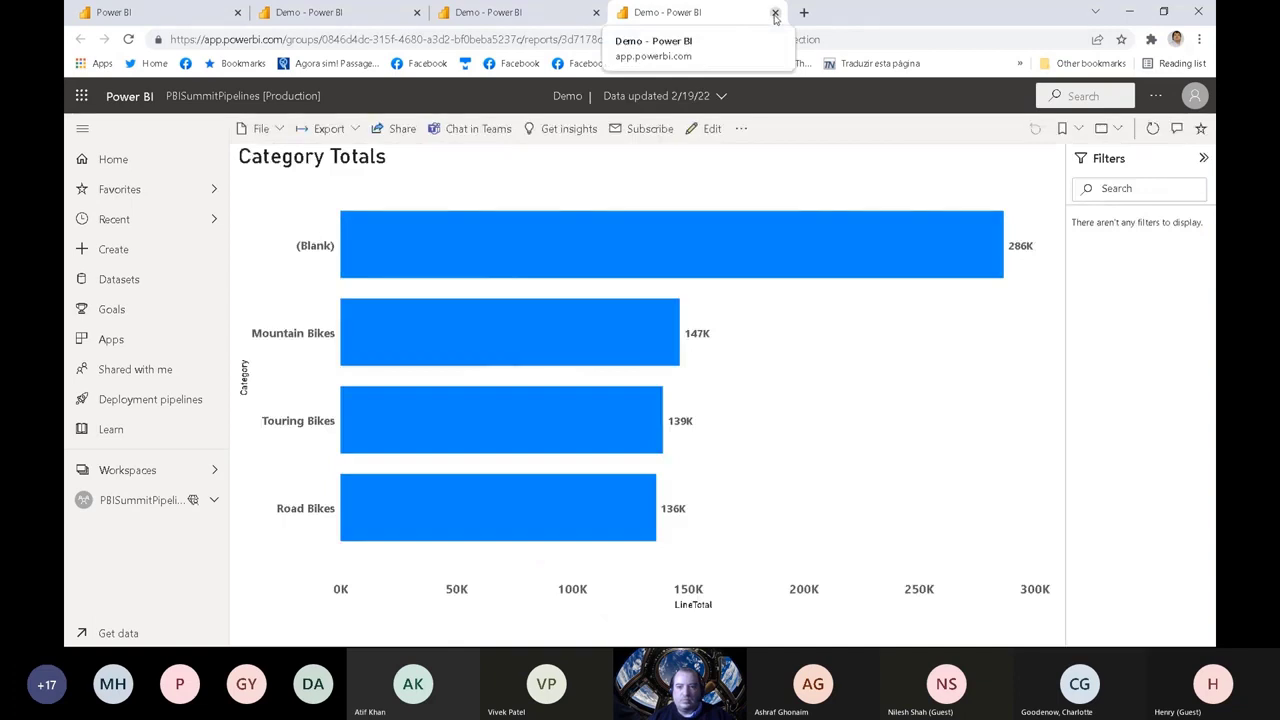
left_click(774, 13)
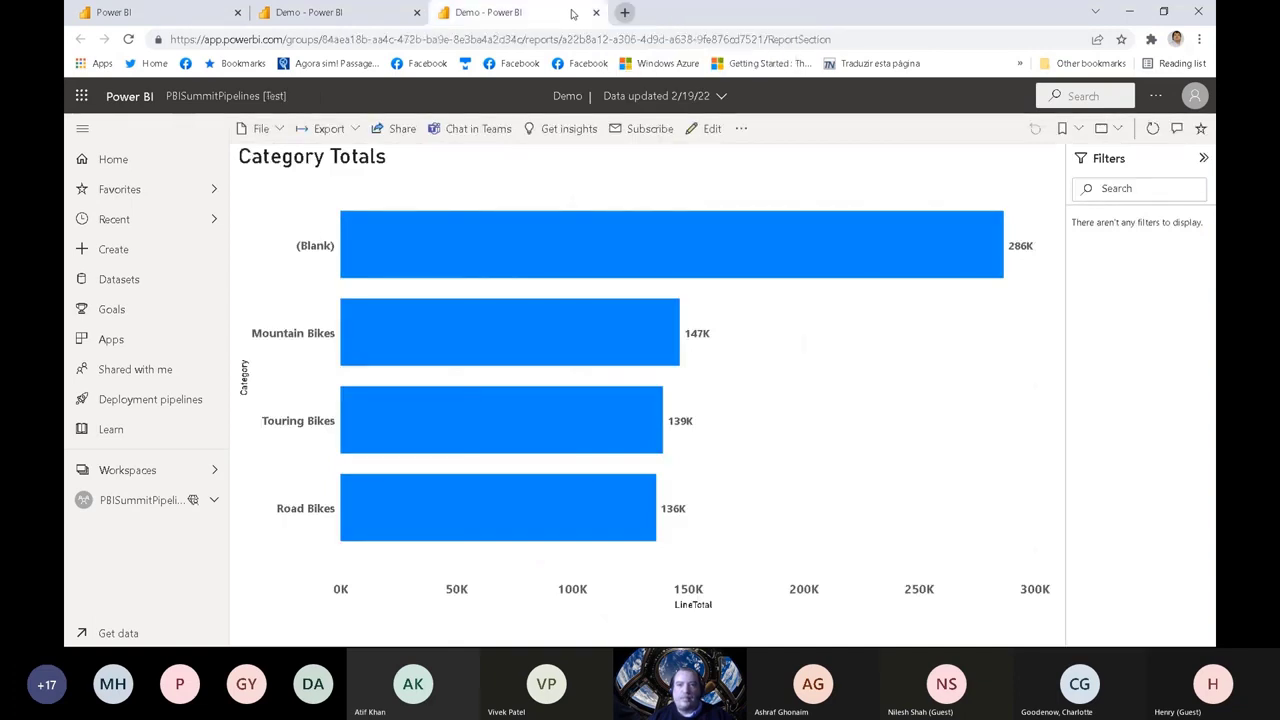
left_click(172, 11)
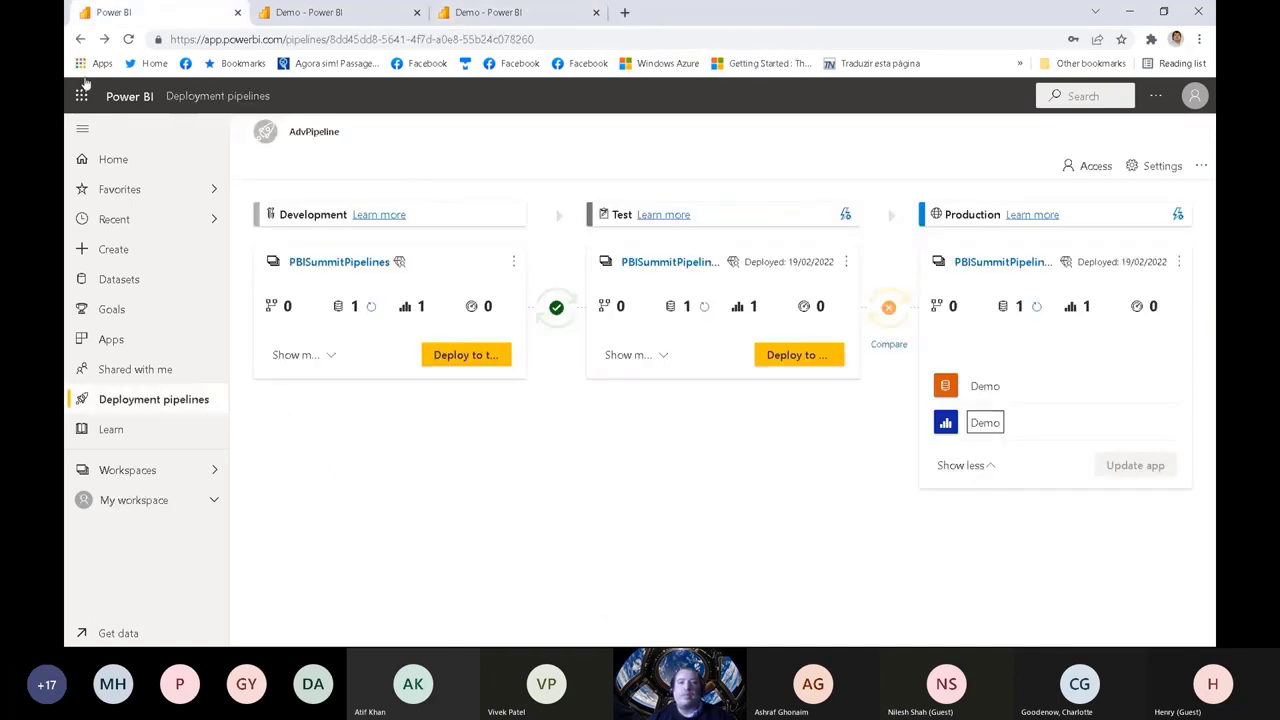
Step: Reload the pipeline page and compare the content of the Test and Production stages
left_click(129, 39)
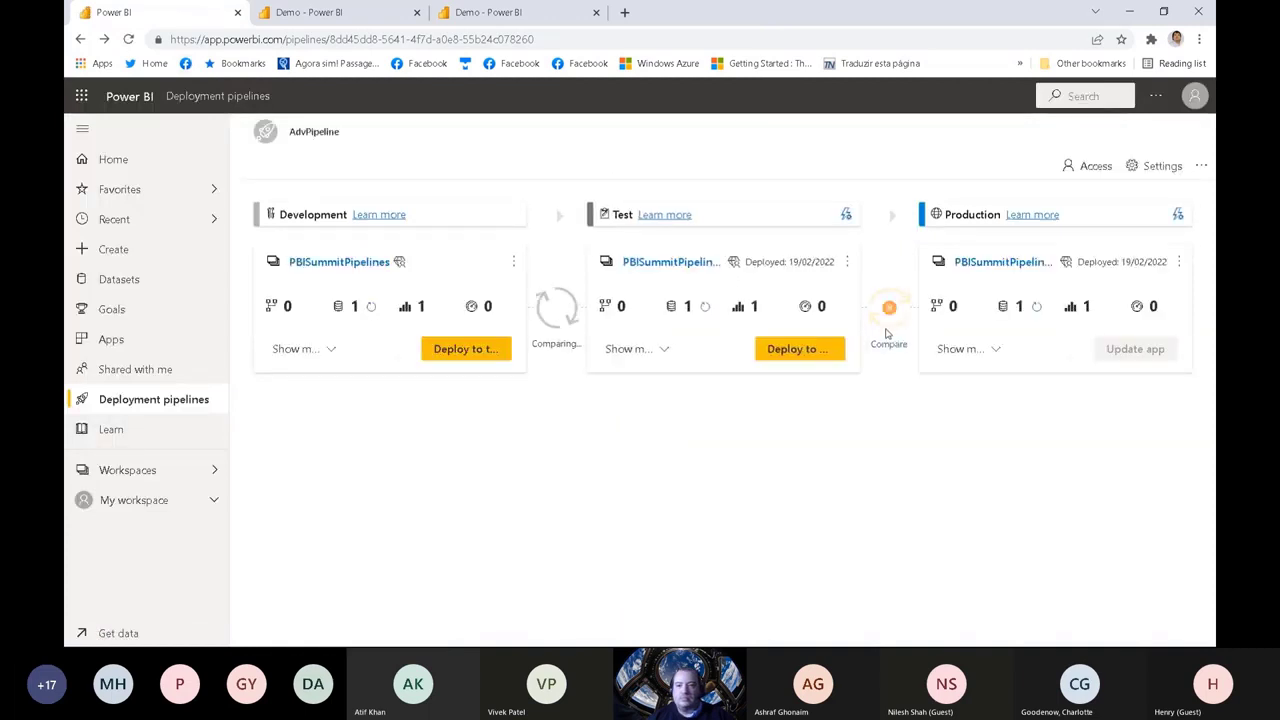
left_click(890, 345)
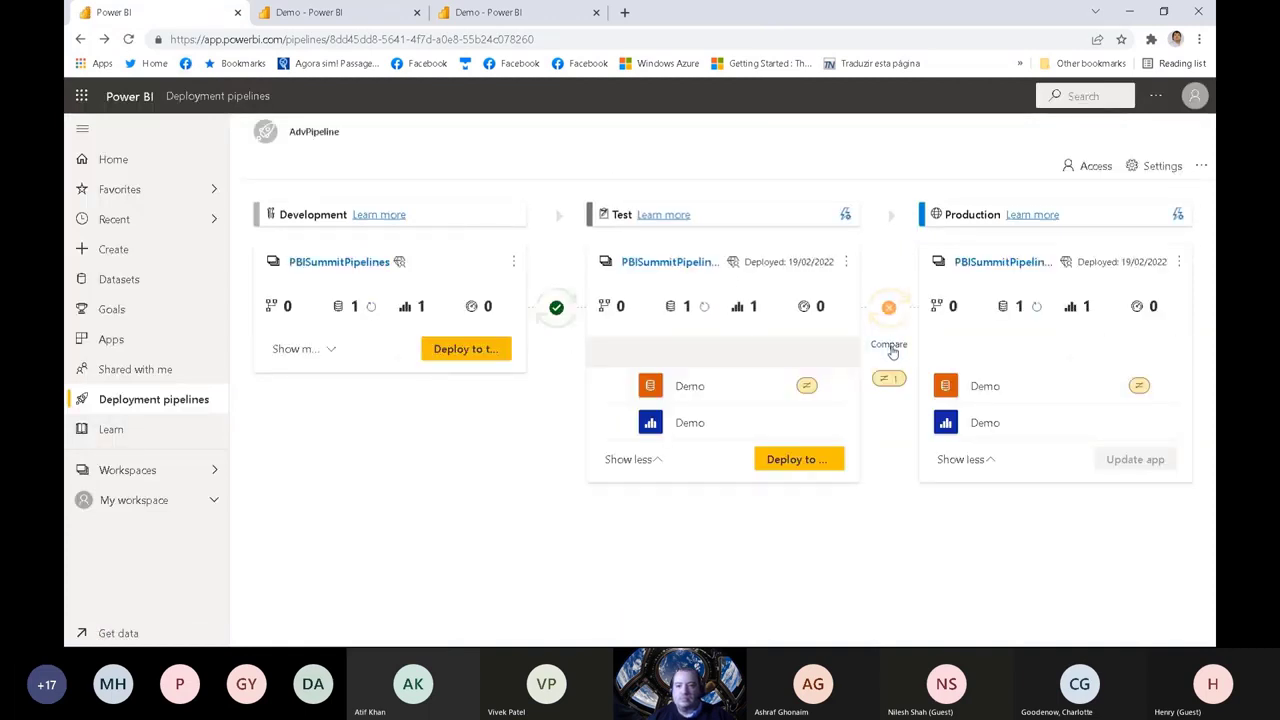
mouse_move(944, 391)
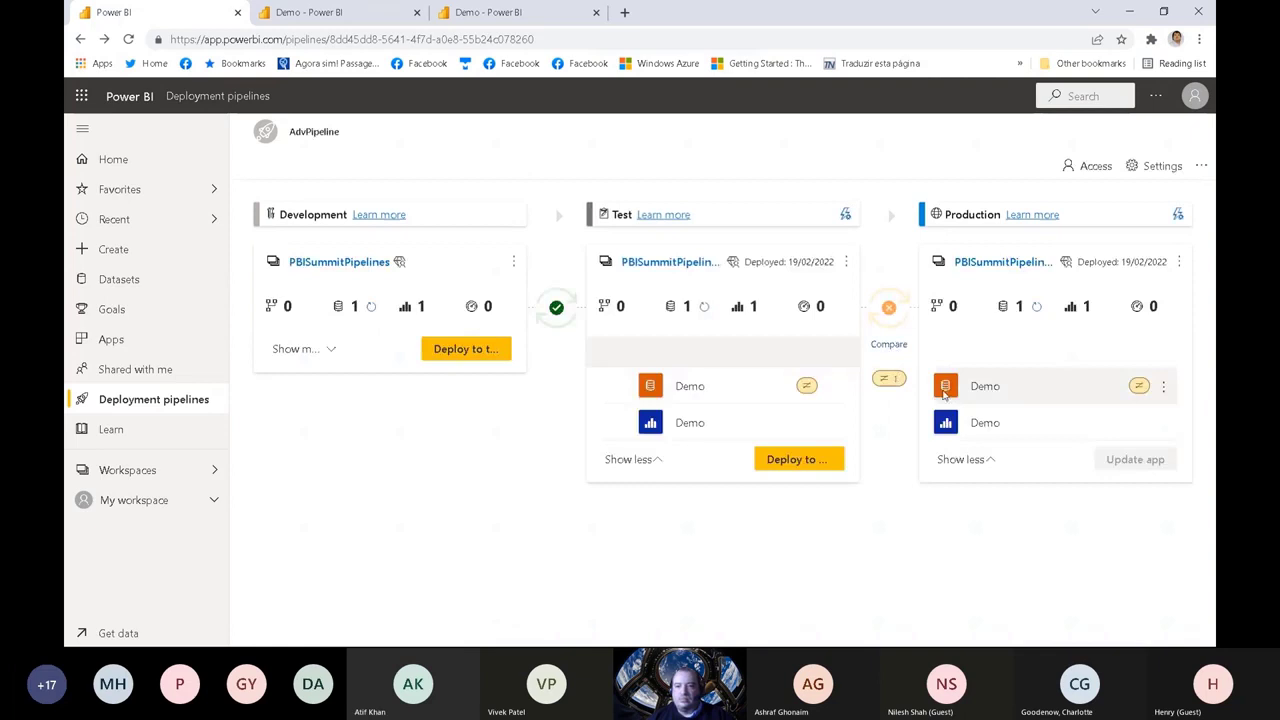
left_click(1162, 391)
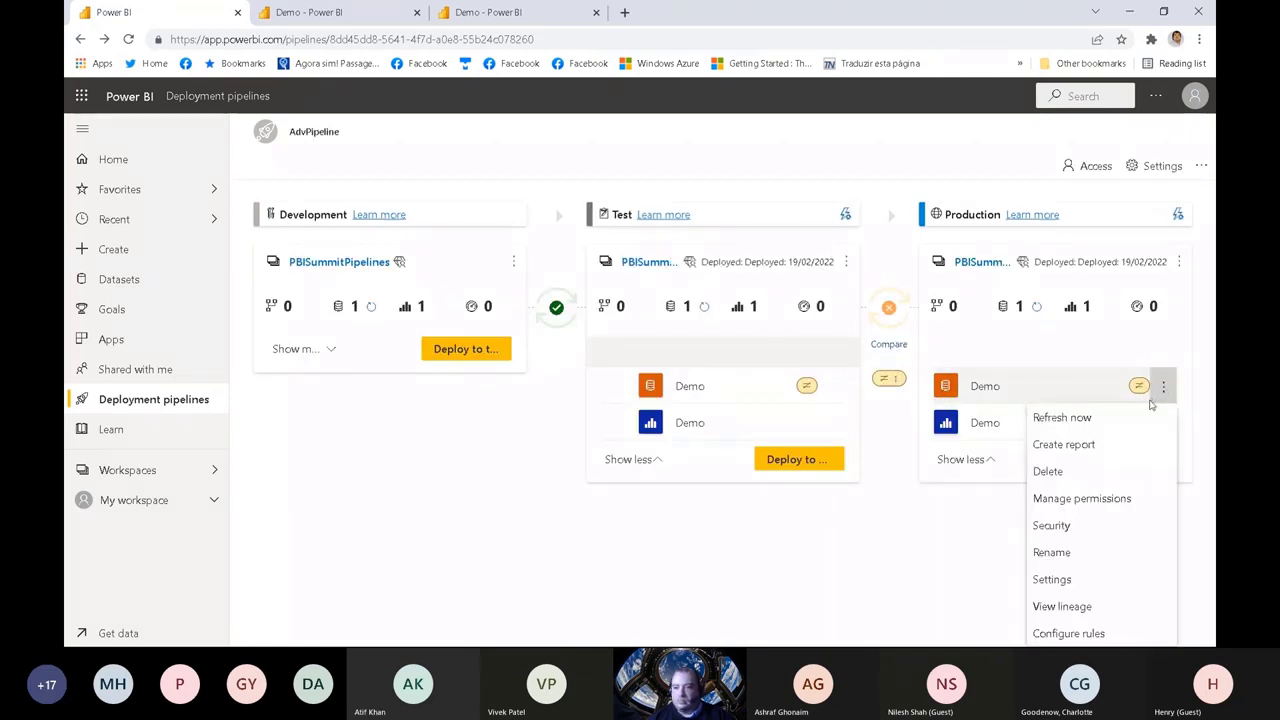
left_click(1052, 525)
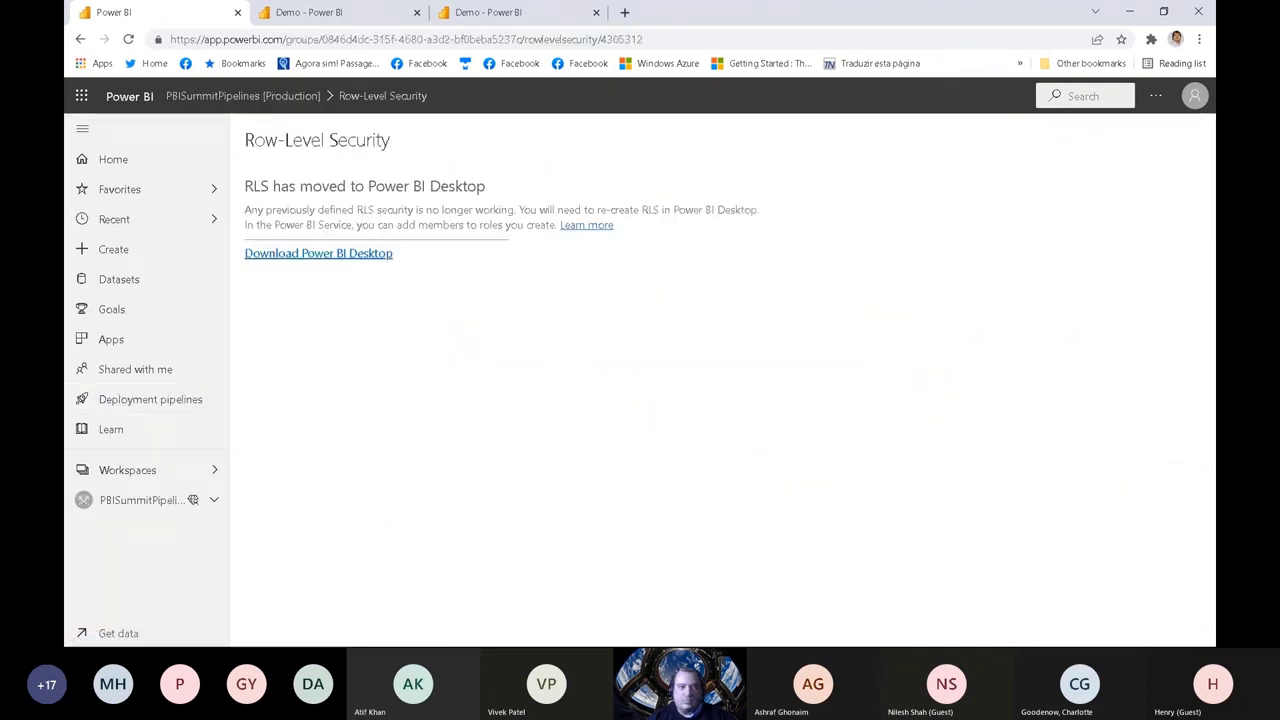
left_click(80, 38)
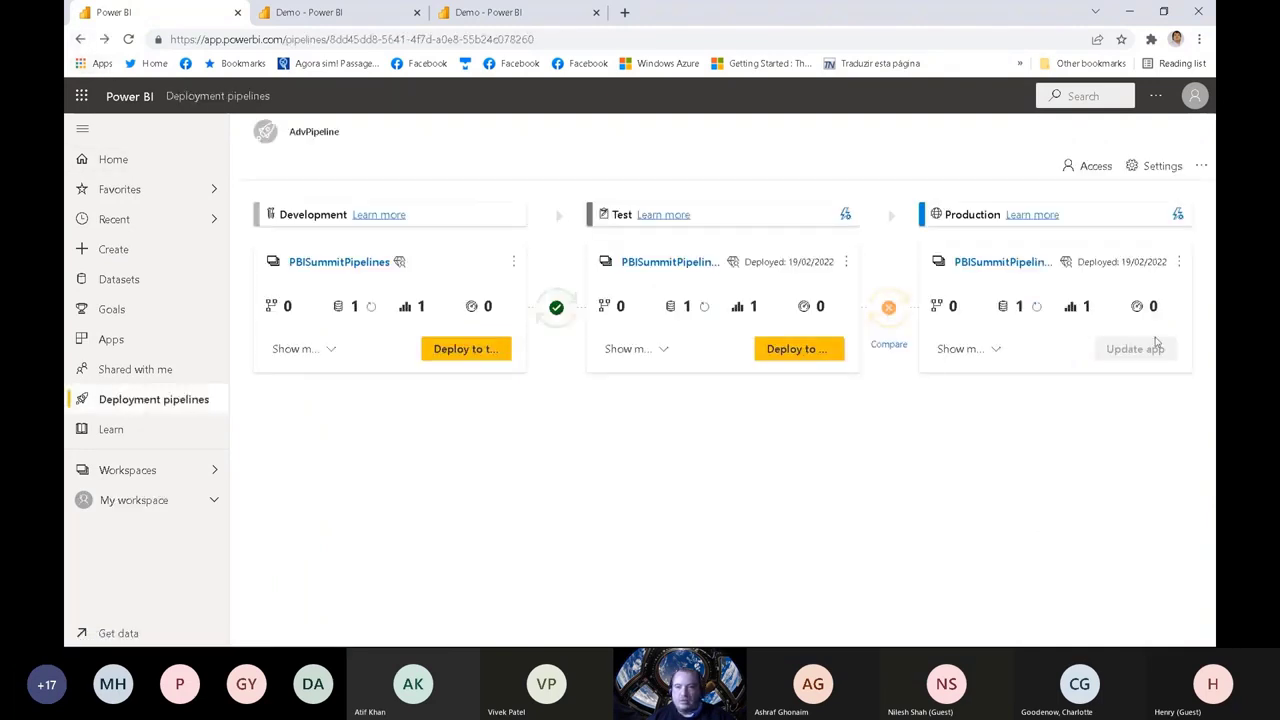
left_click(952, 350)
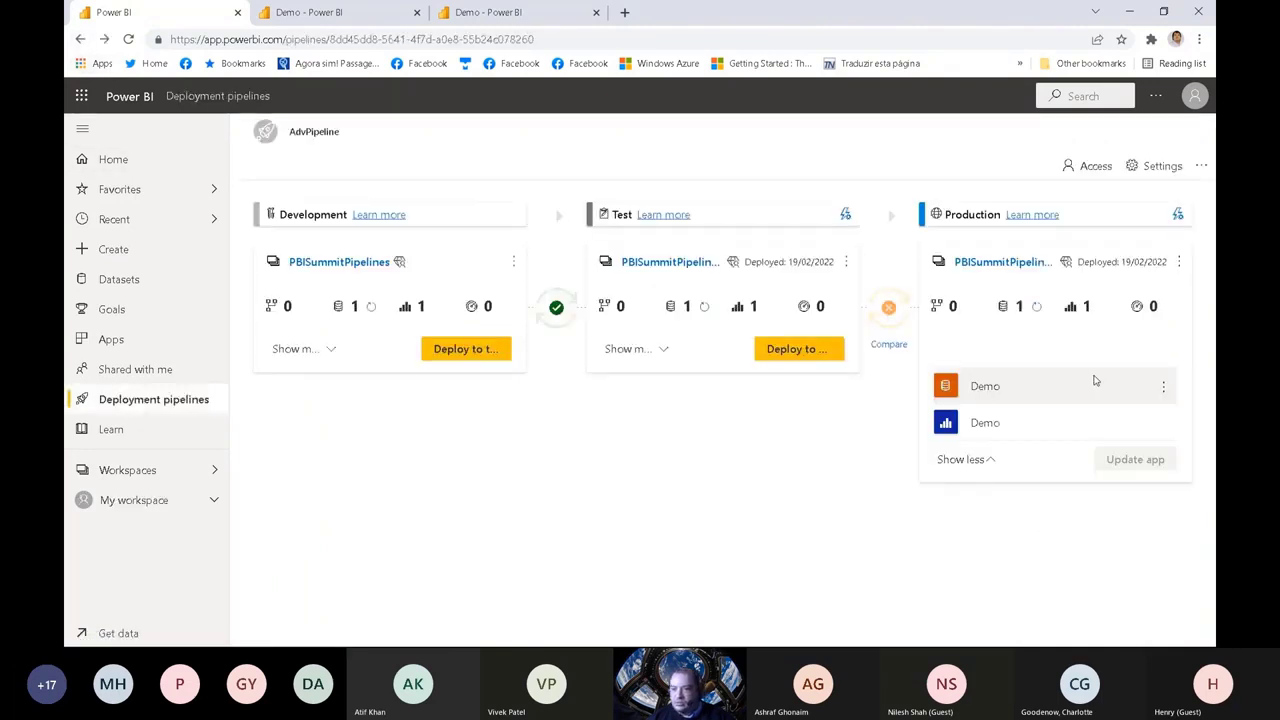
left_click(1166, 388)
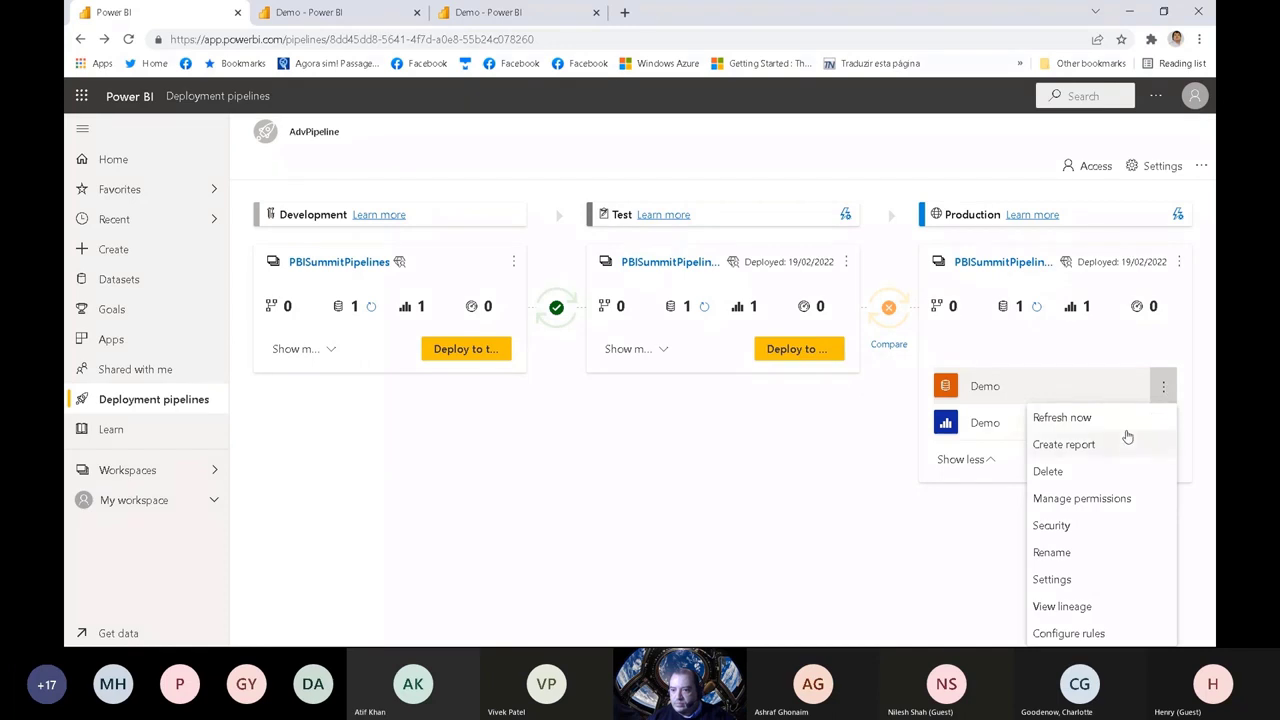
left_click(1104, 532)
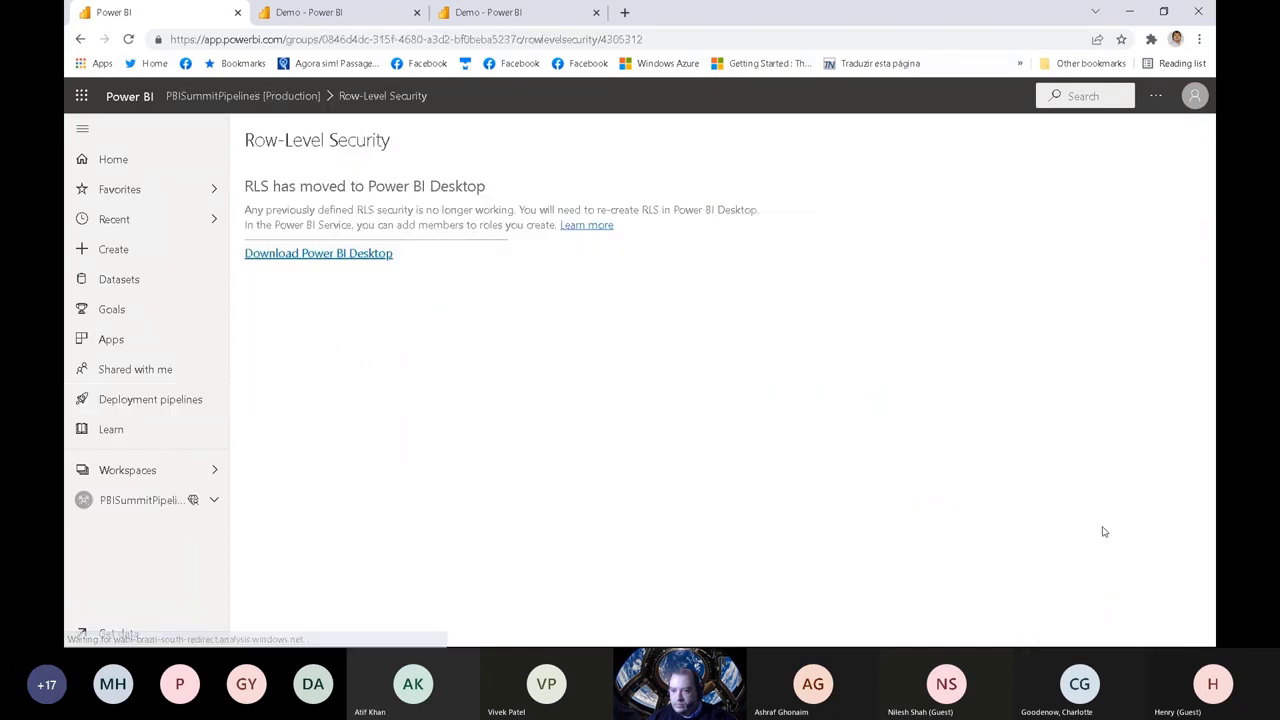
left_click(82, 40)
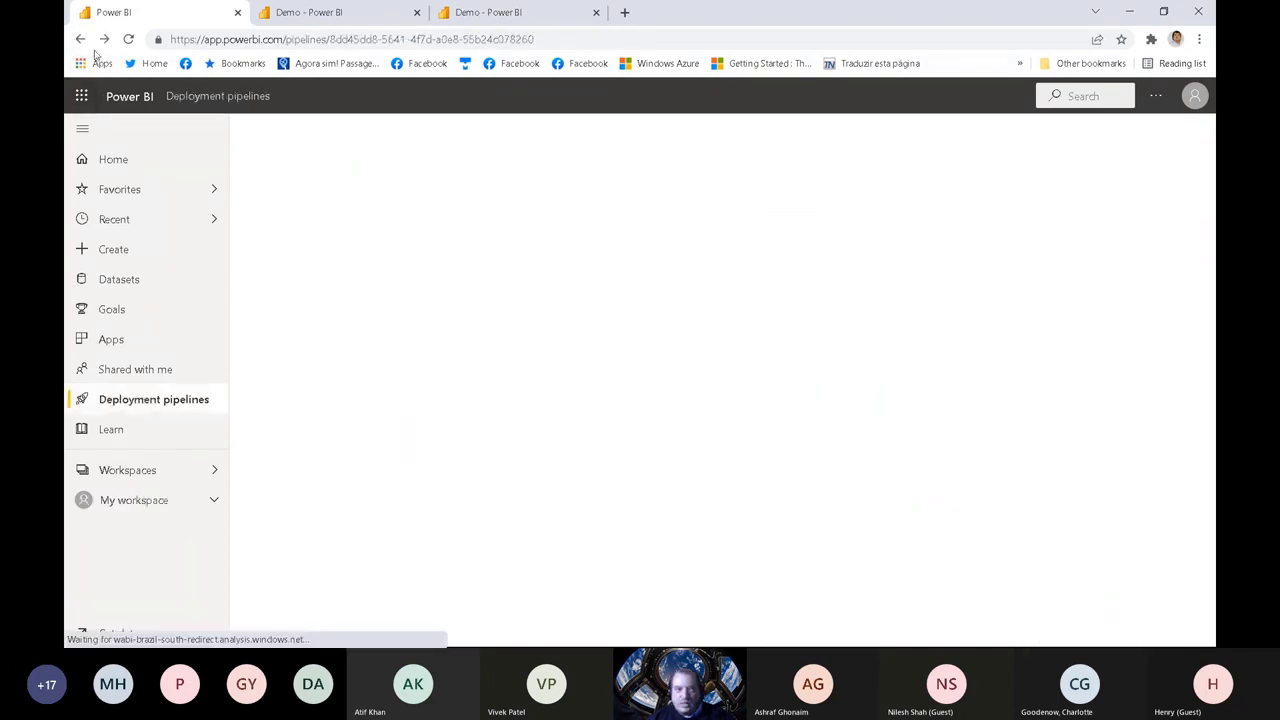
Step: Recheck which data source Production's Demo dataset has credentials for, then return to the pipeline and expand Production's content list
left_click(974, 350)
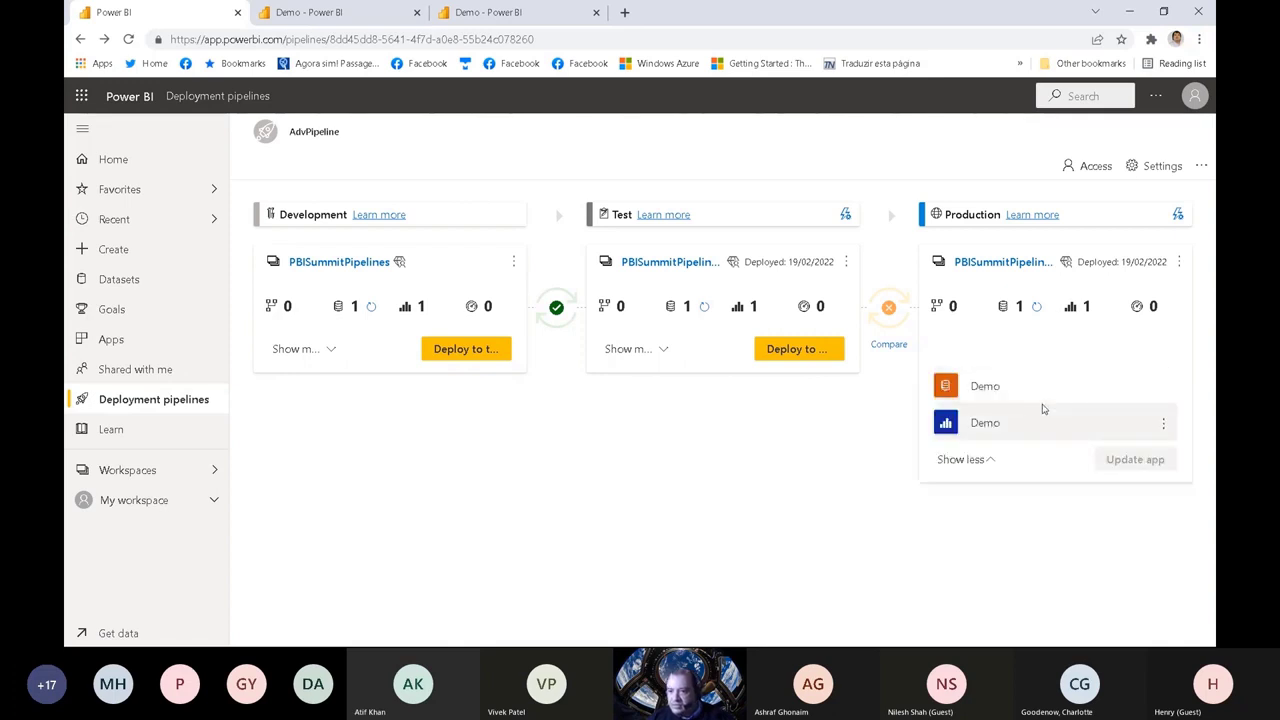
left_click(1162, 388)
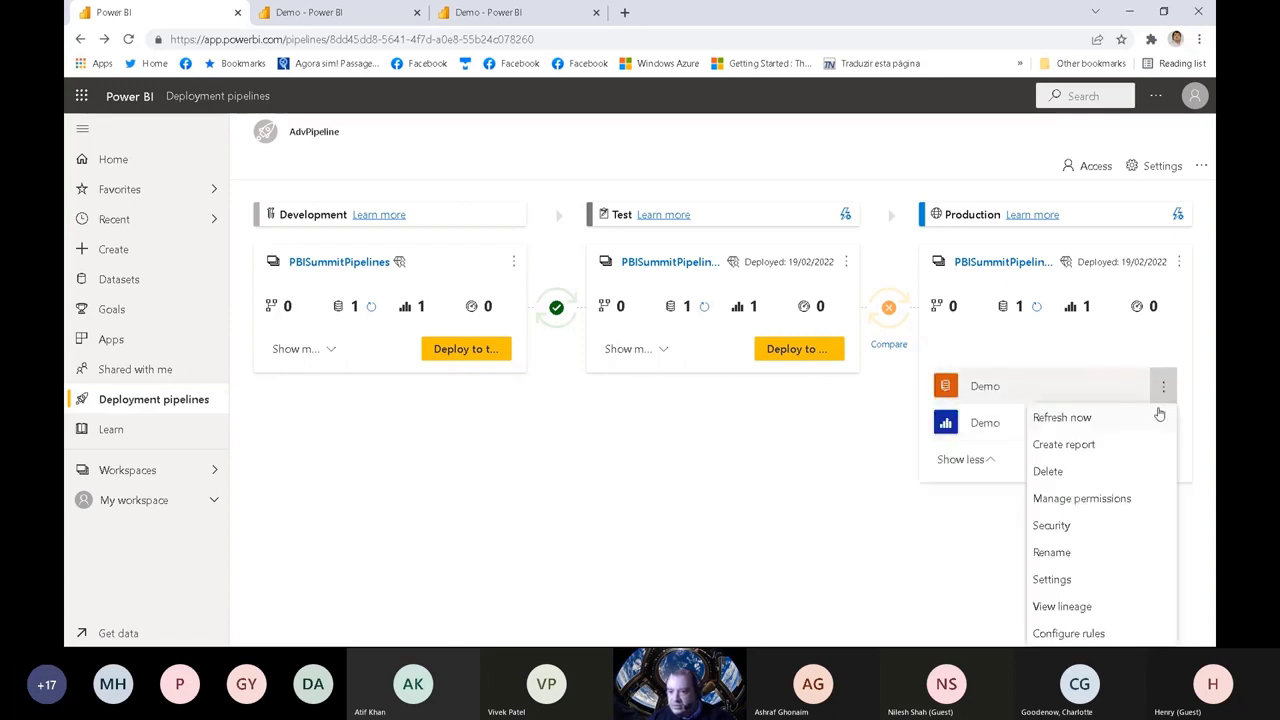
left_click(1094, 580)
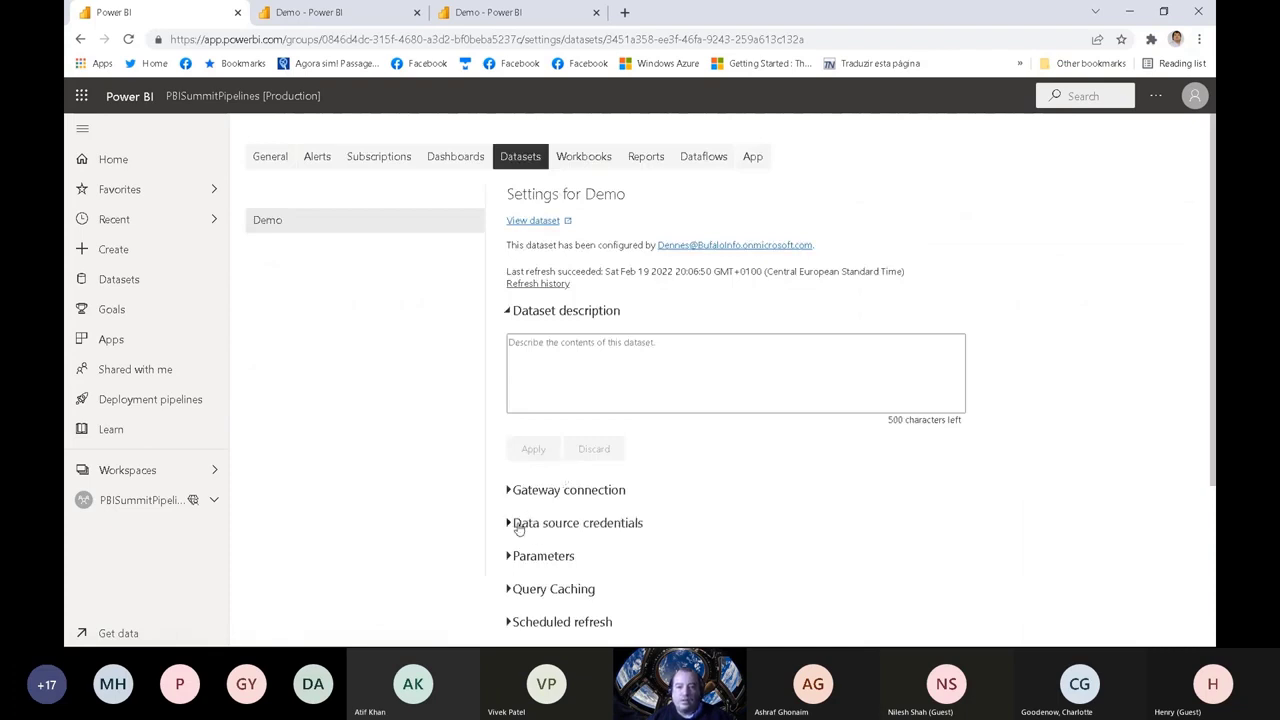
left_click(510, 525)
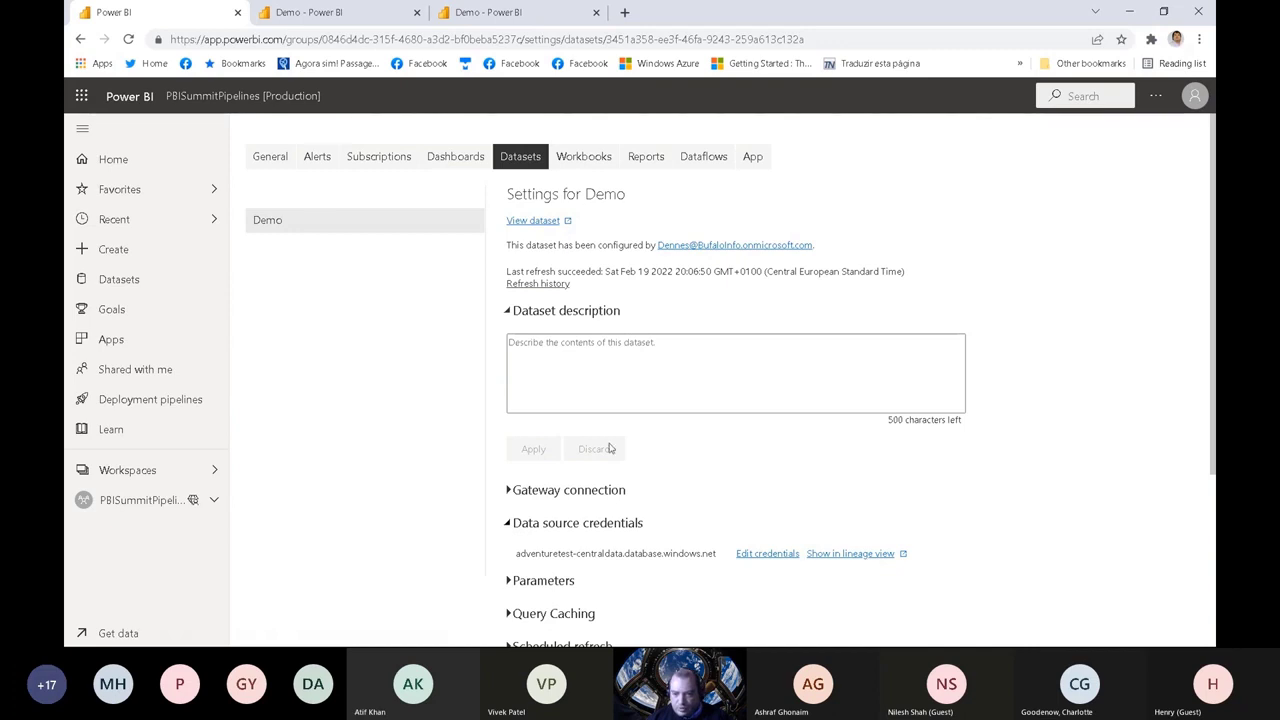
left_click(80, 38)
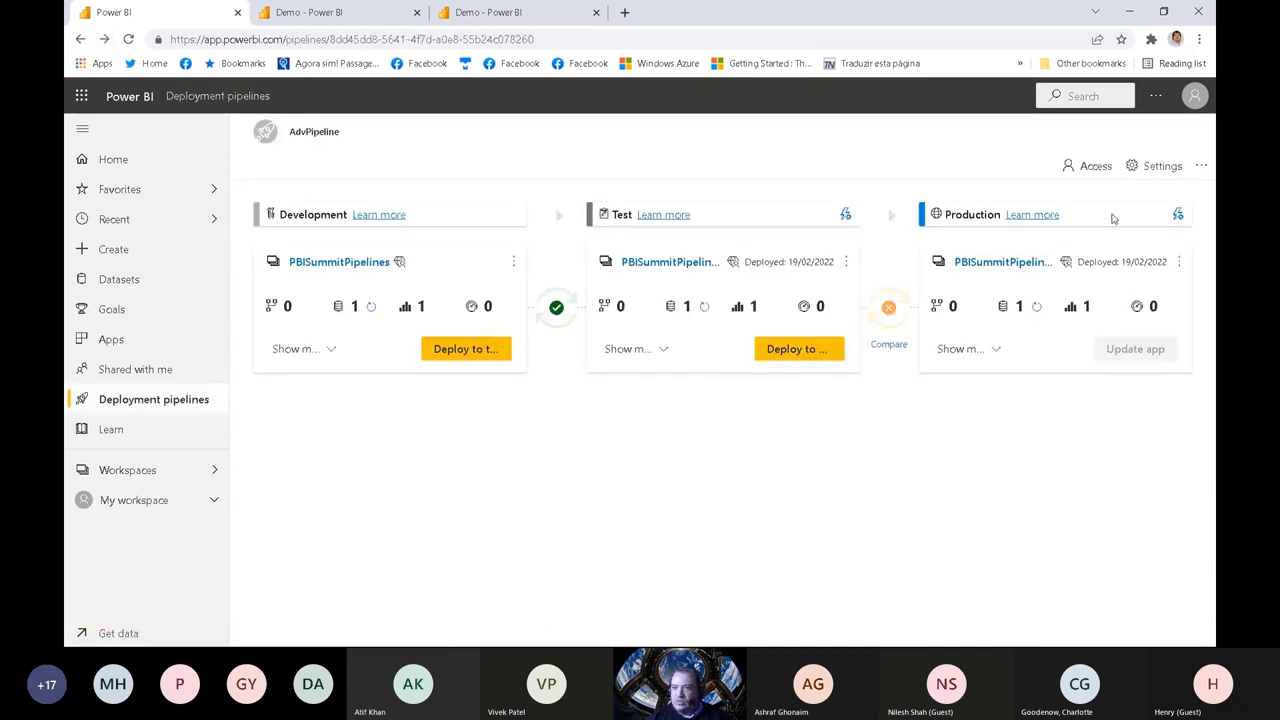
left_click(993, 350)
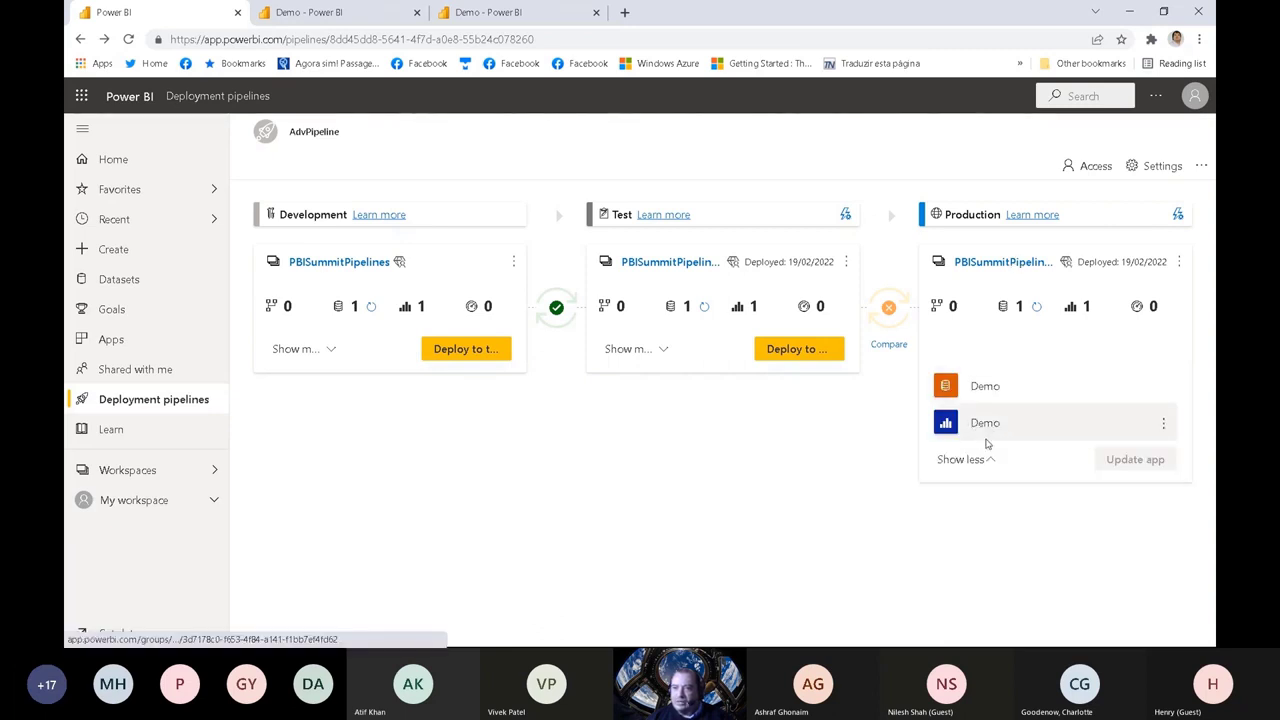
Step: Deploy the Test stage's content to Production, replacing the Demo dataset there, and dismiss the completion notice
left_click(795, 349)
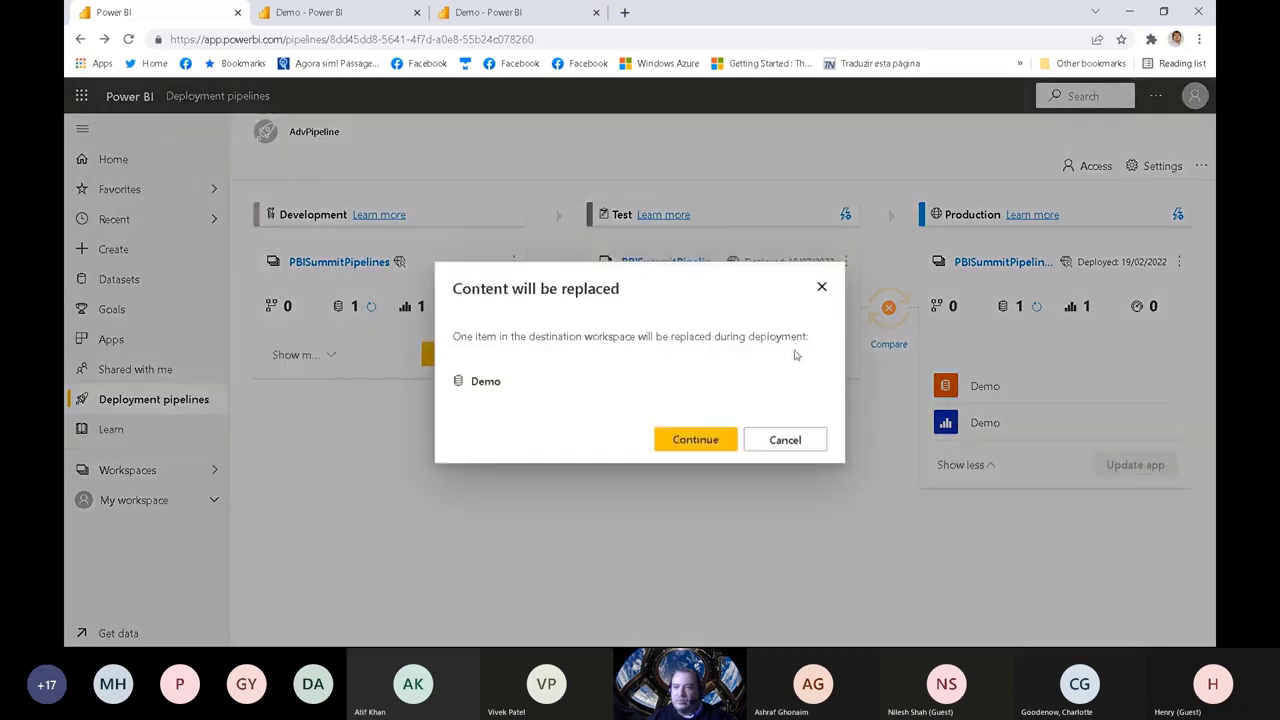
left_click(701, 442)
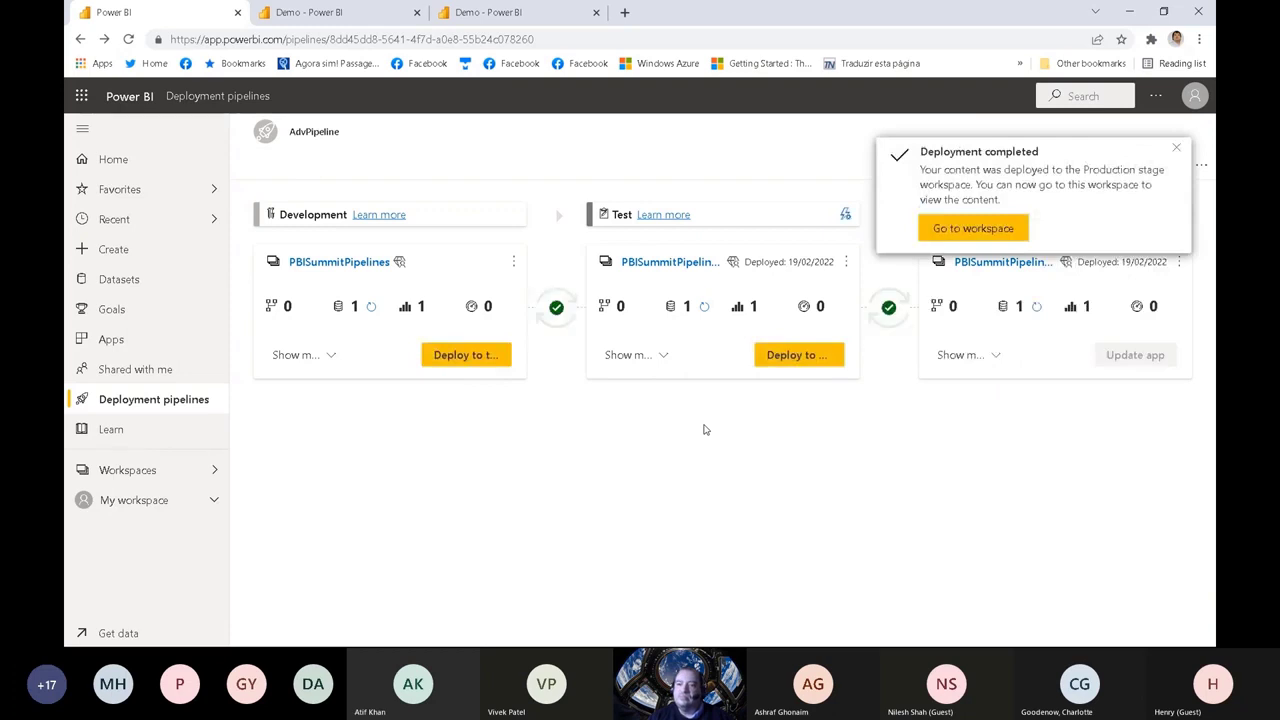
left_click(1177, 152)
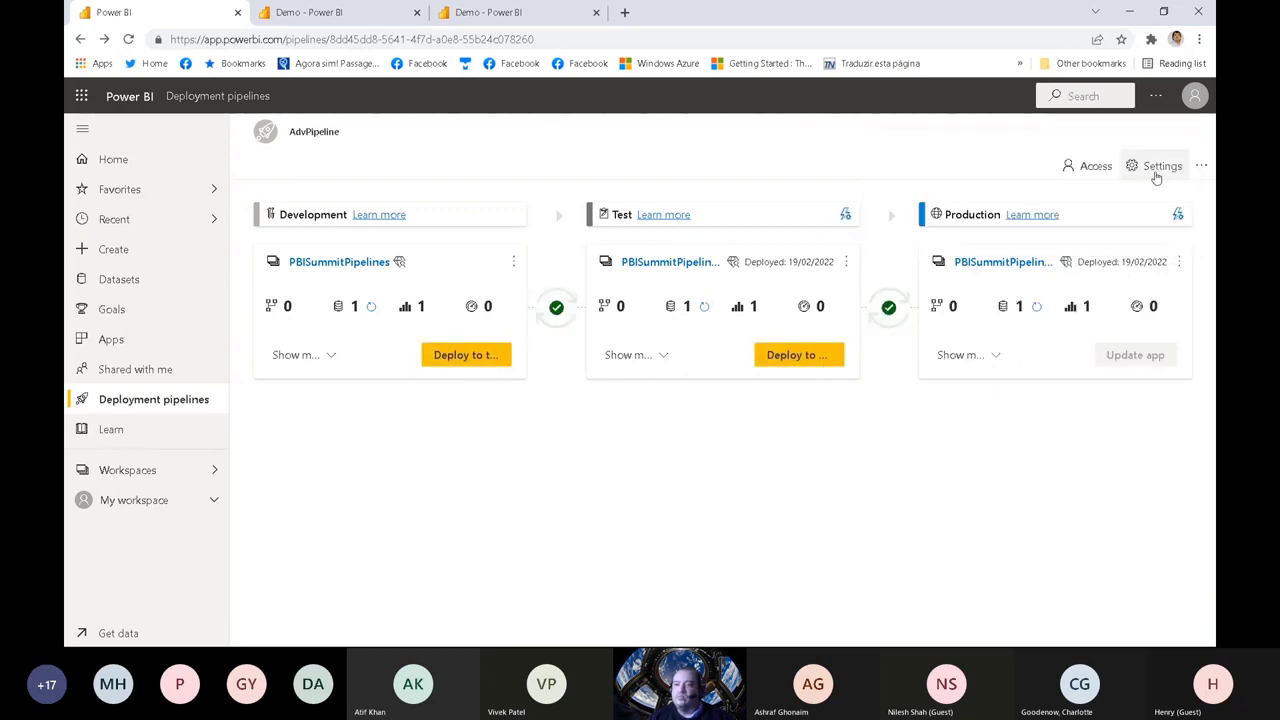
Step: Check which data source Production's Demo dataset has credentials for in its dataset settings, and return to the pipeline
left_click(999, 358)
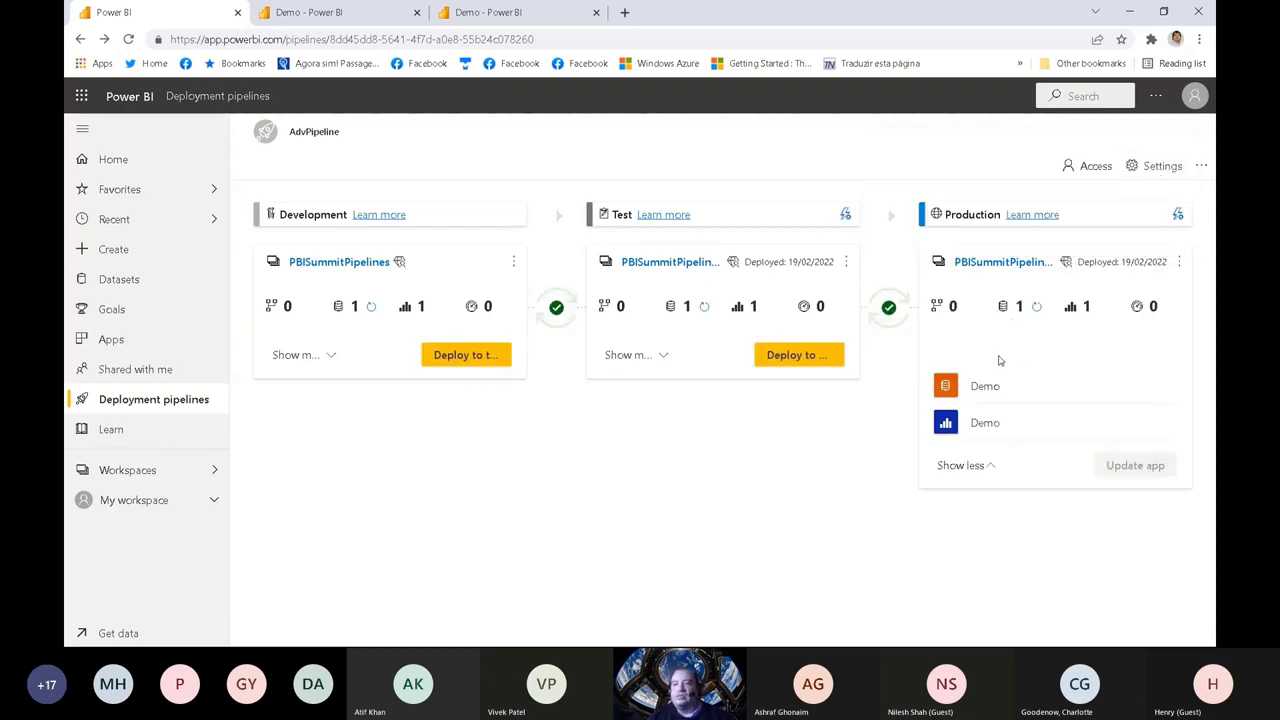
mouse_move(1074, 389)
left_click(1165, 389)
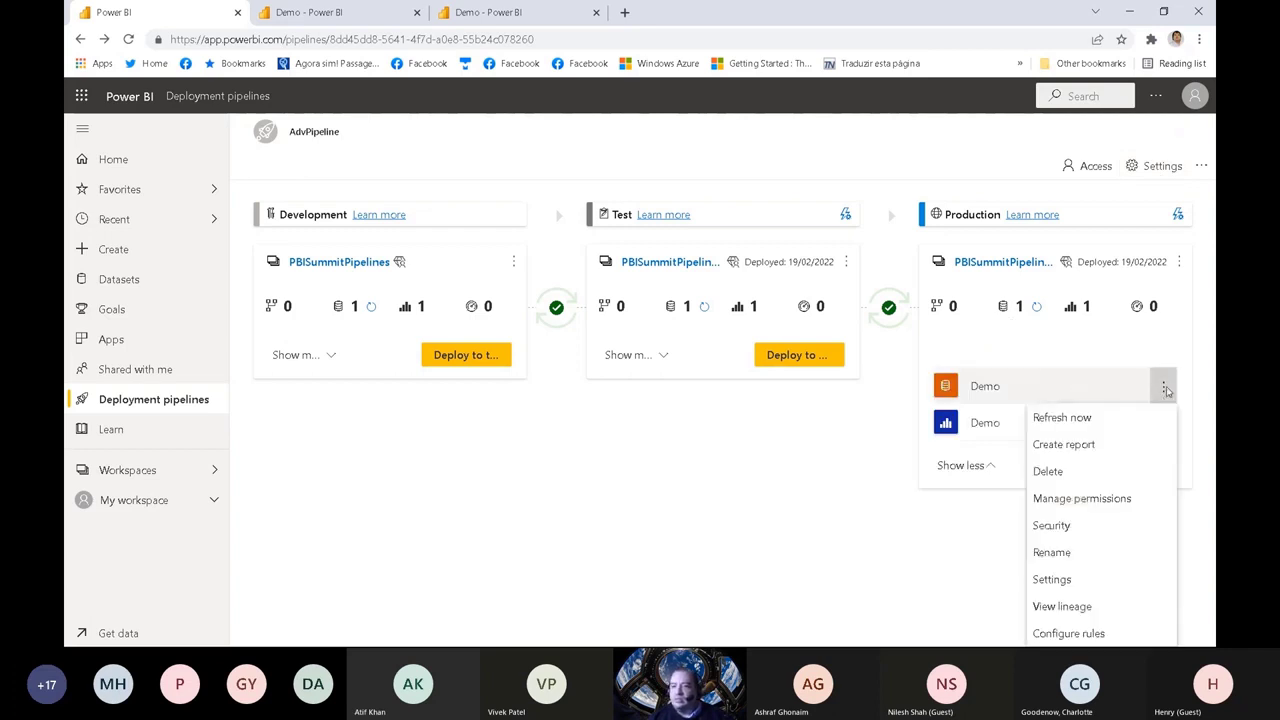
left_click(1101, 583)
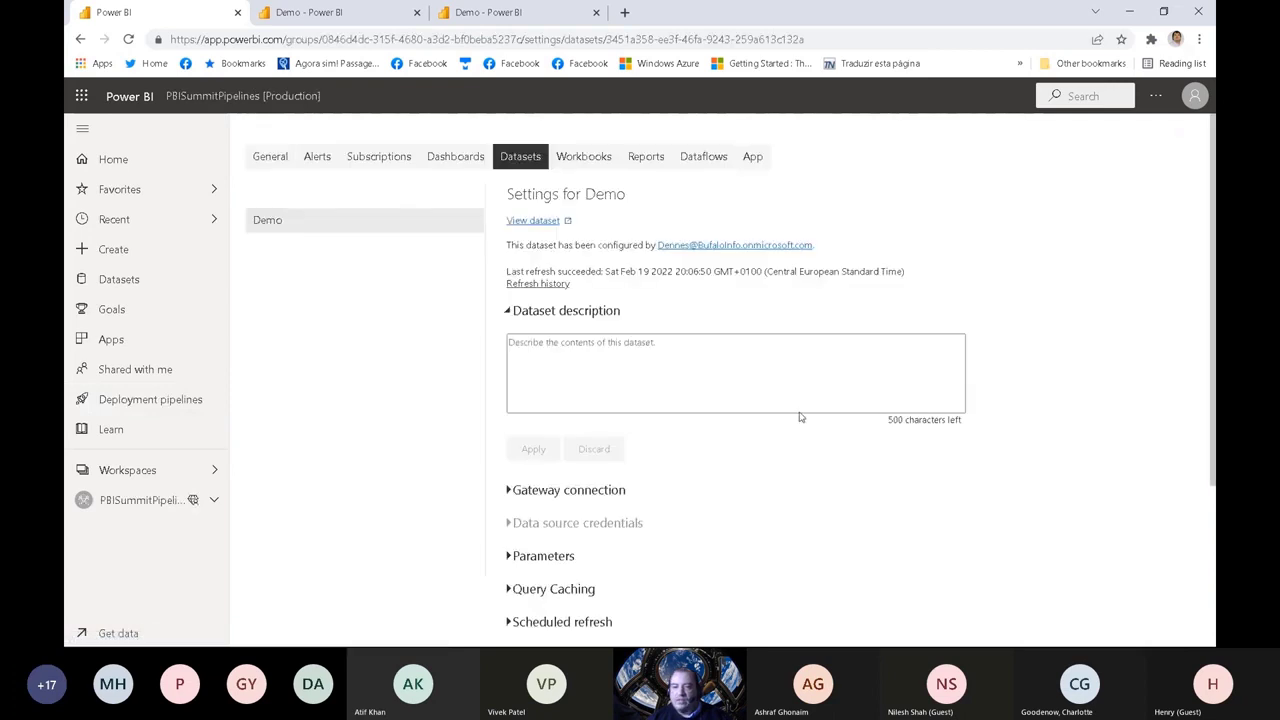
left_click(512, 527)
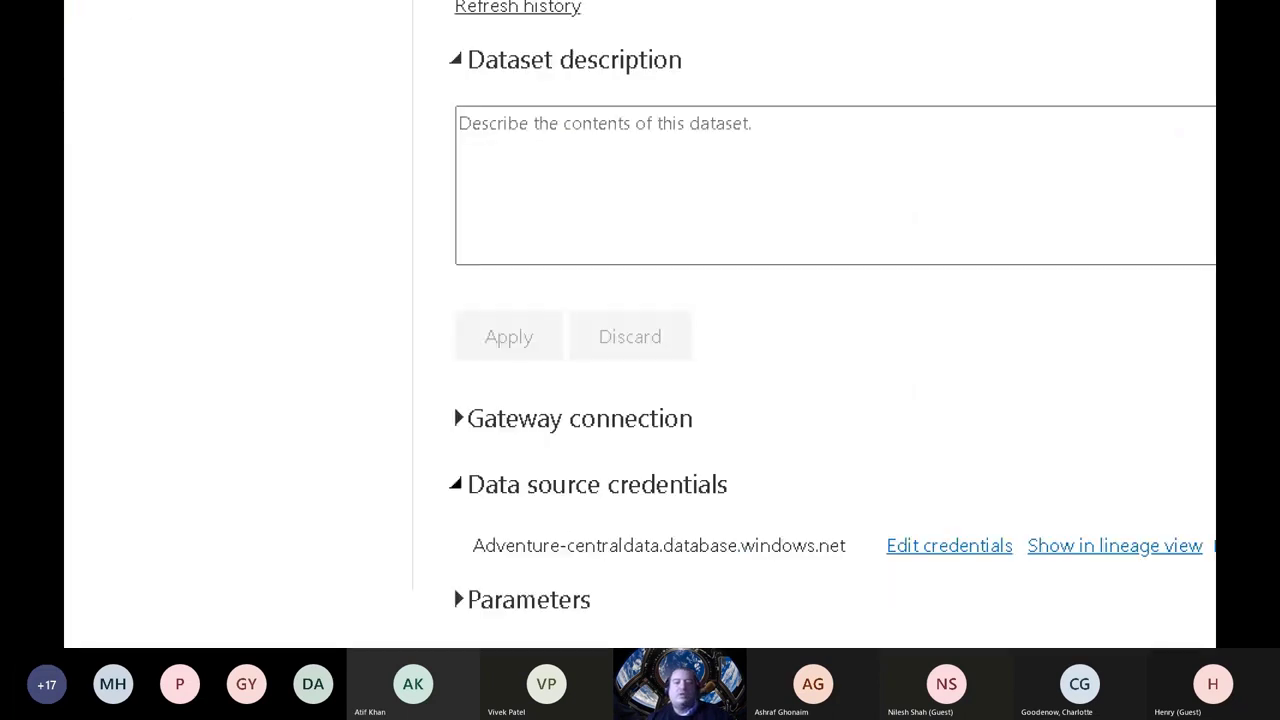
mouse_move(465, 566)
left_mouse_down()
mouse_move(826, 574)
mouse_move(830, 518)
mouse_move(468, 515)
mouse_move(496, 566)
mouse_move(866, 584)
mouse_move(876, 528)
mouse_move(446, 518)
left_mouse_up()
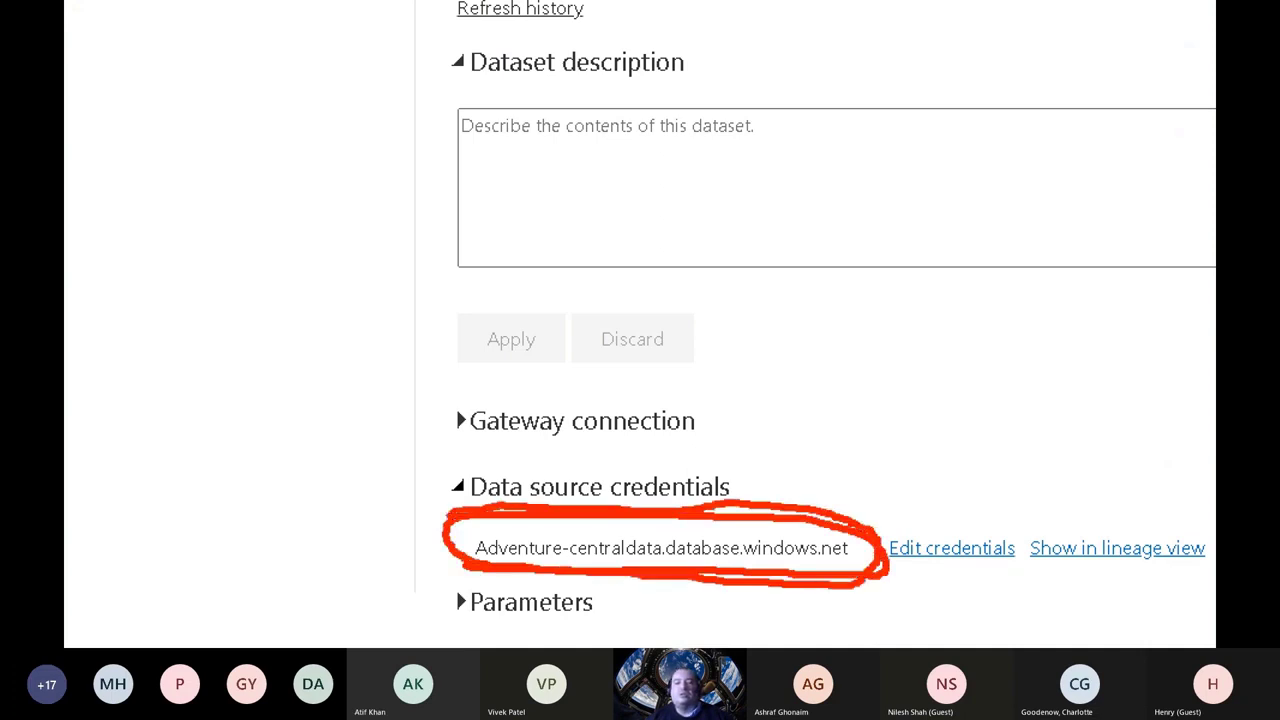
key("Escape")
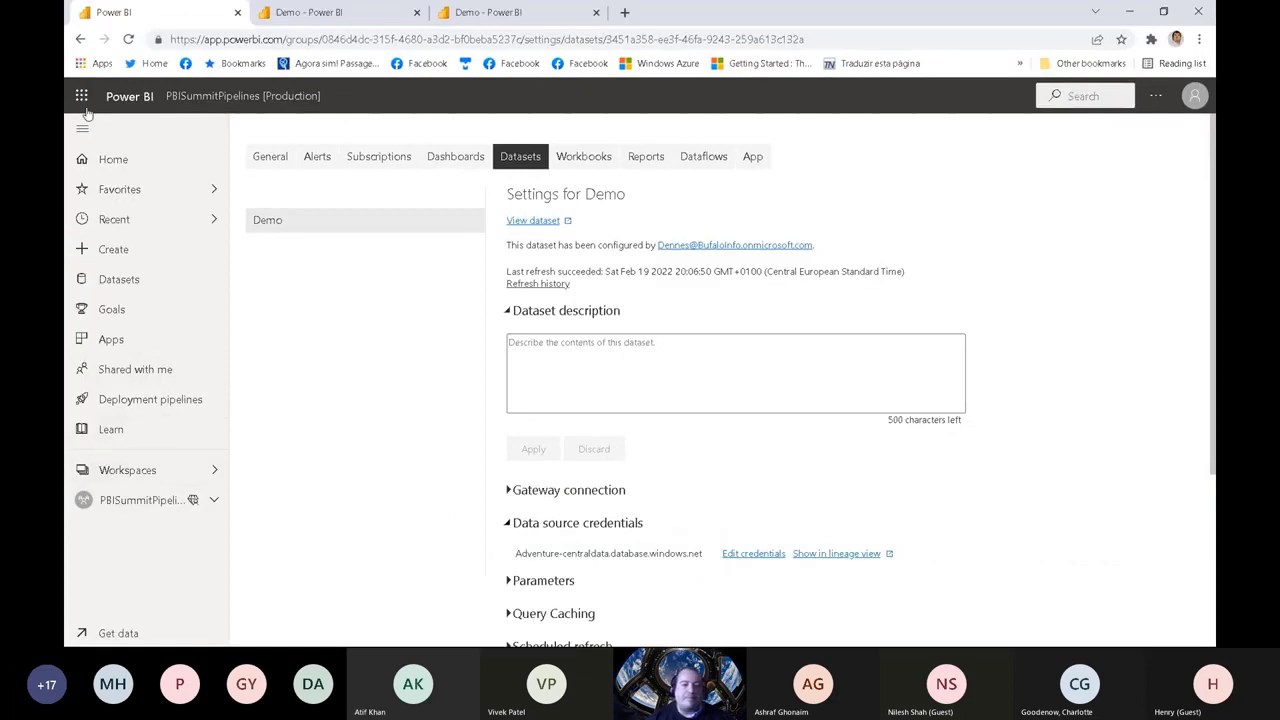
left_click(80, 39)
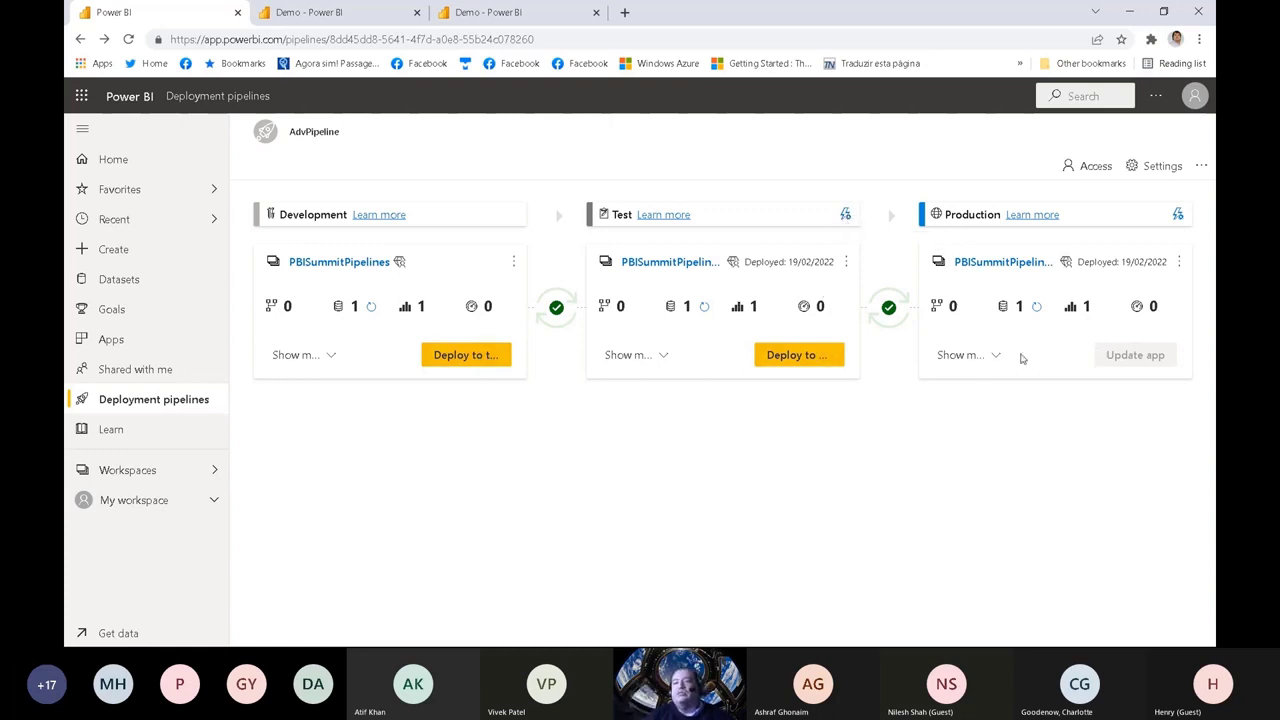
Step: Refresh the Demo dataset in the Production stage on demand
left_click(984, 355)
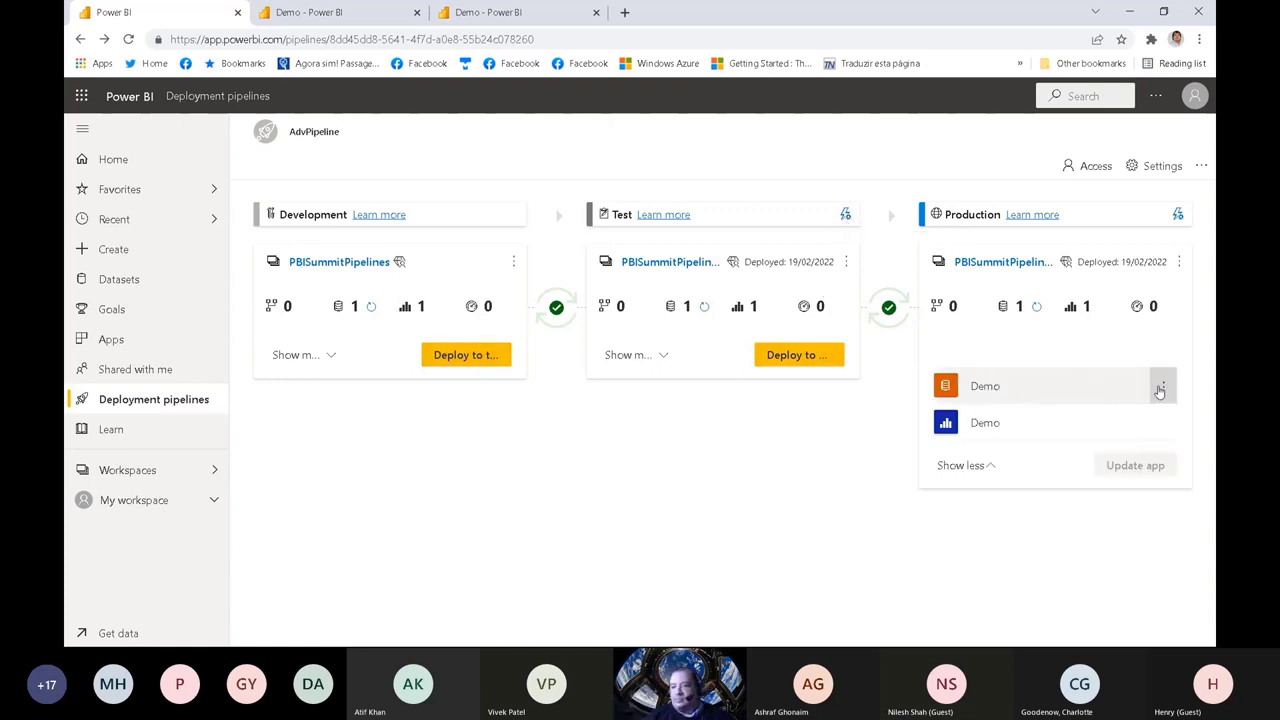
left_click(1163, 386)
left_click(1105, 421)
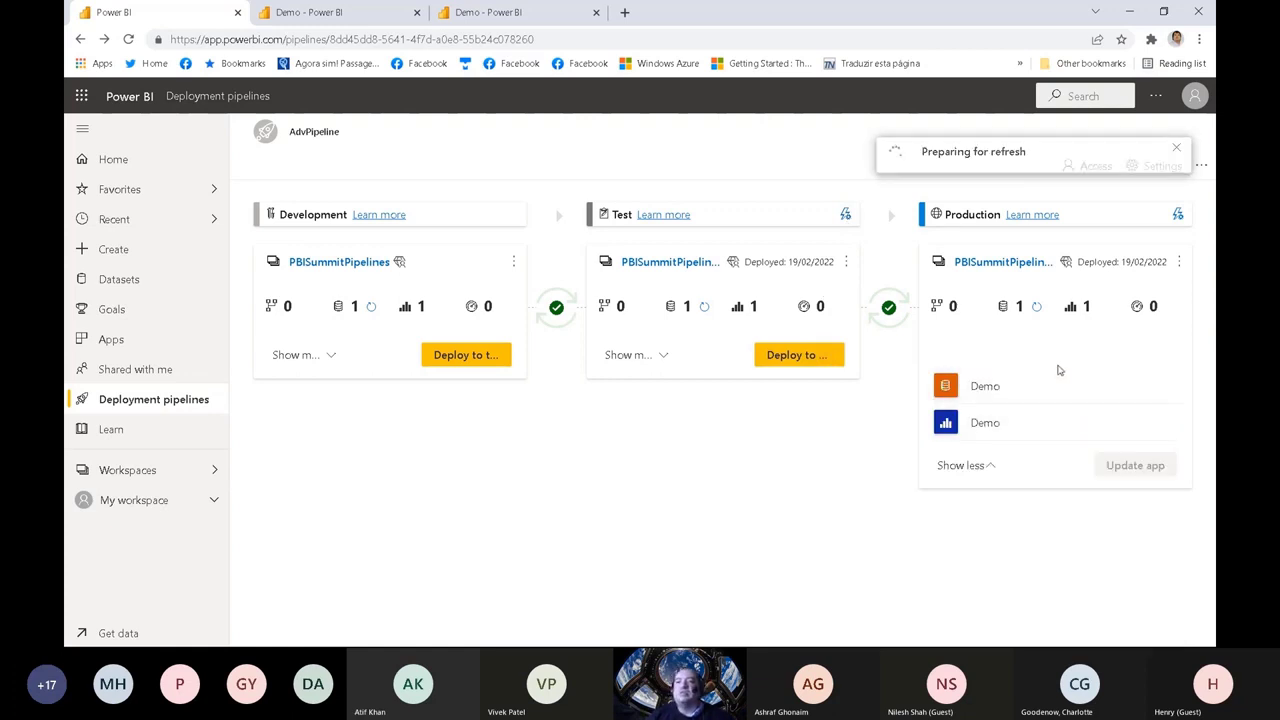
right_click(985, 425)
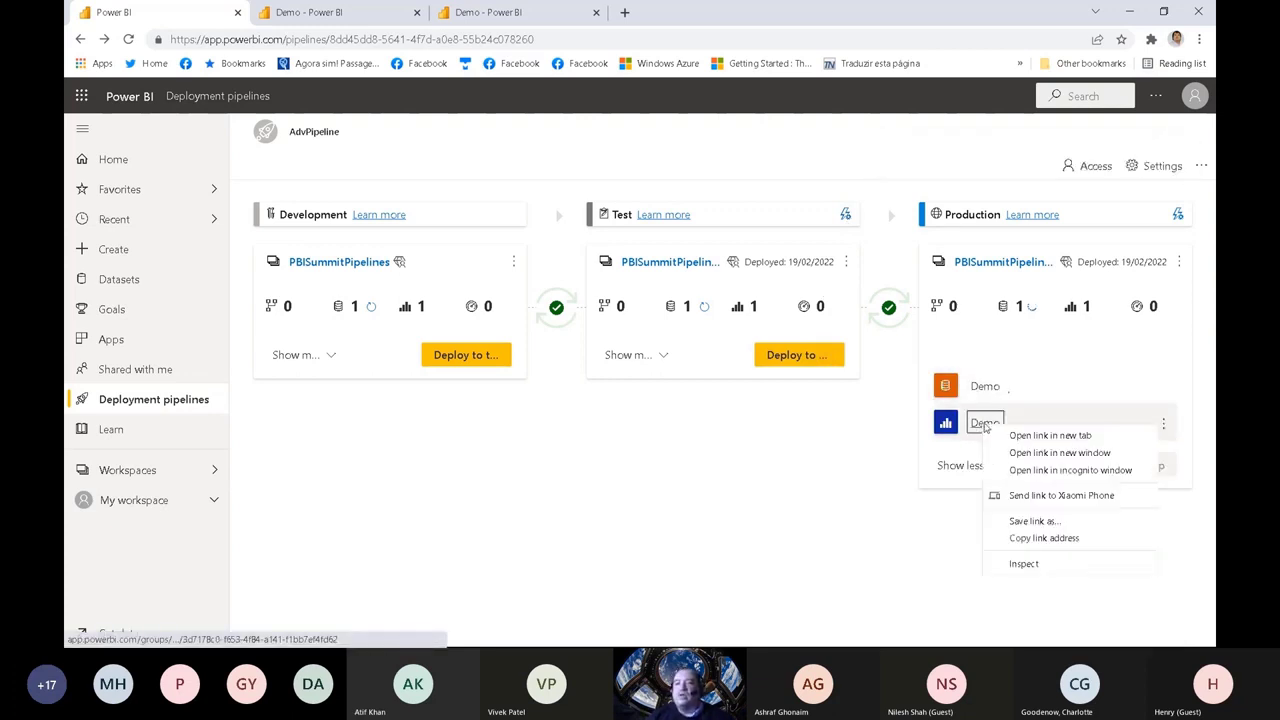
left_click(884, 428)
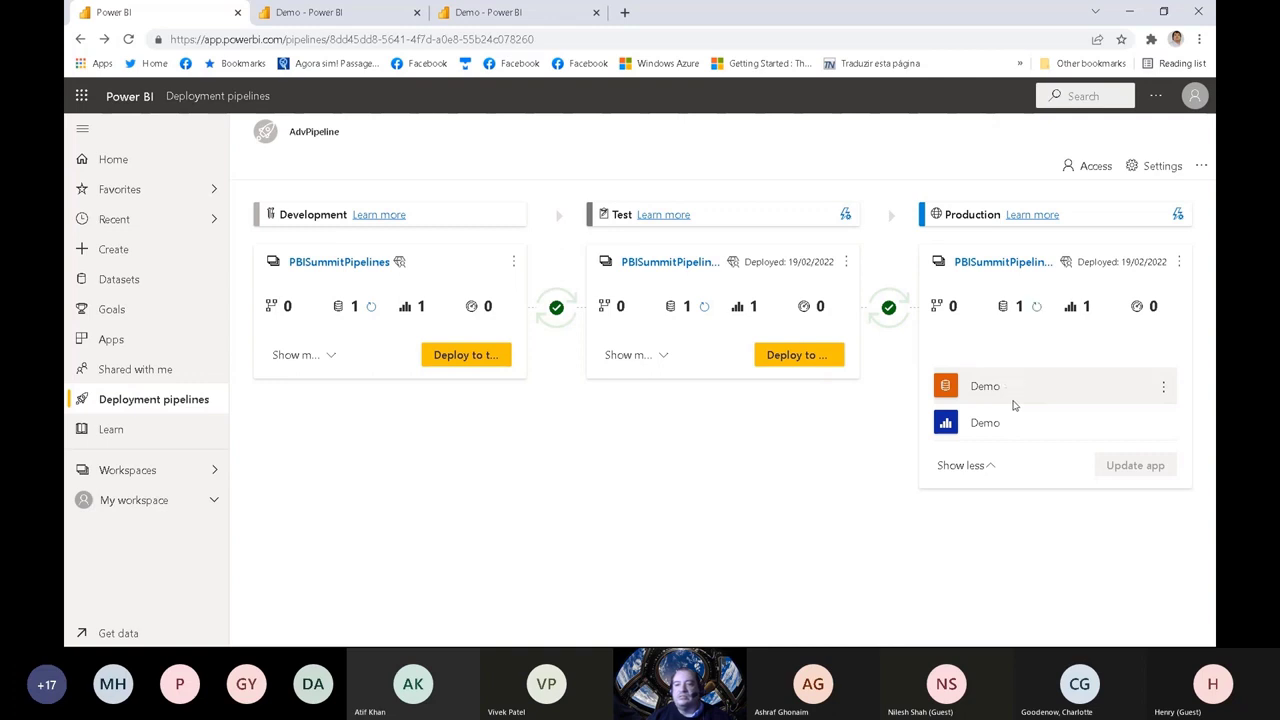
Step: Open Production's Demo report in a new browser tab and refresh its visuals
right_click(984, 424)
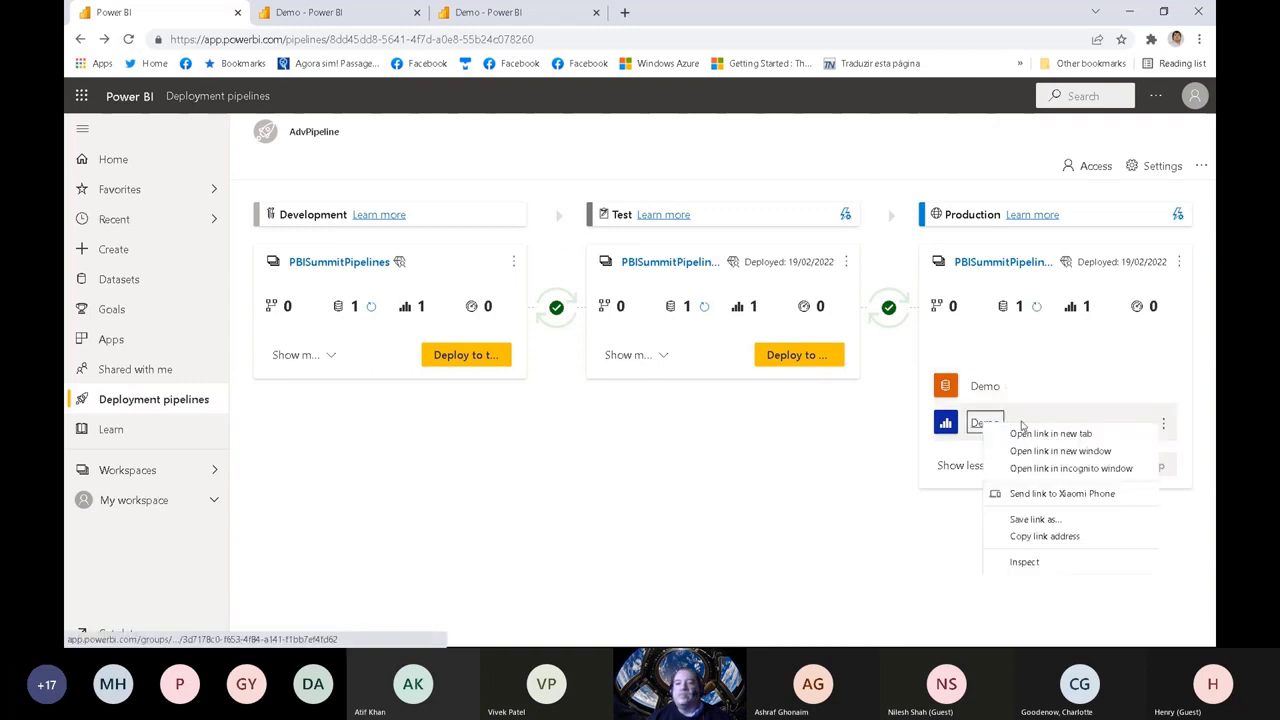
left_click(1045, 434)
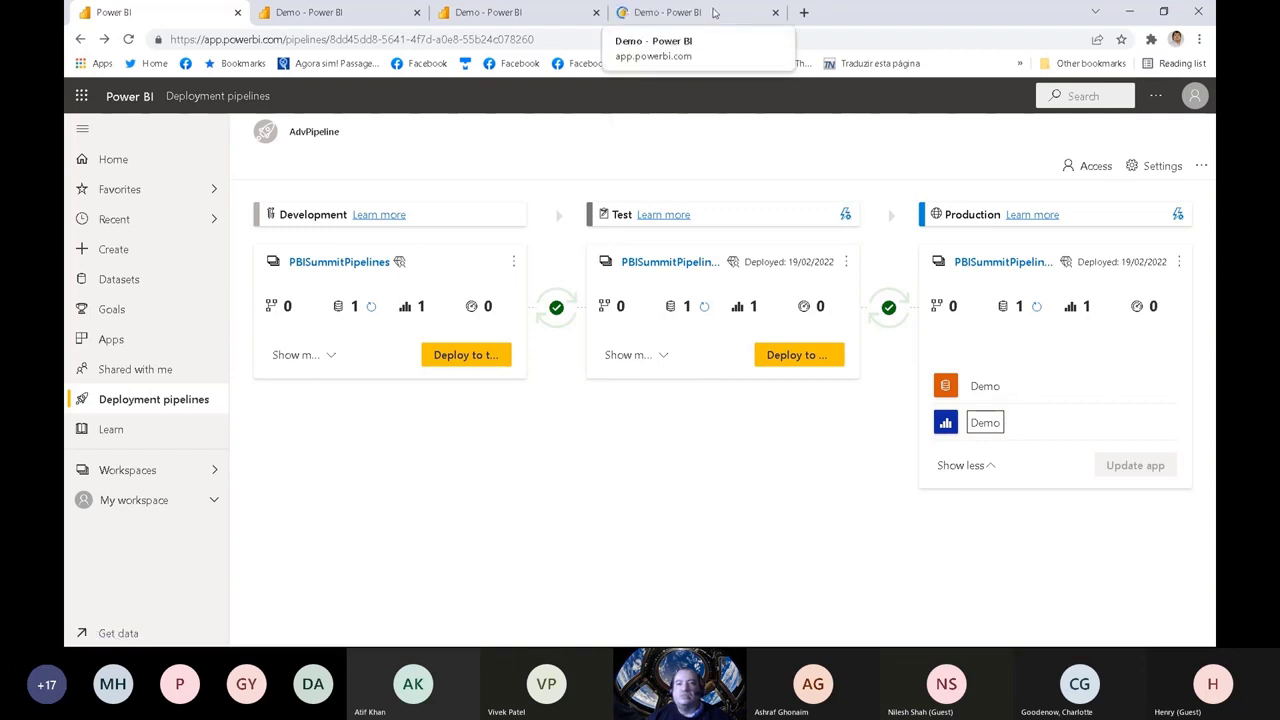
left_click(714, 13)
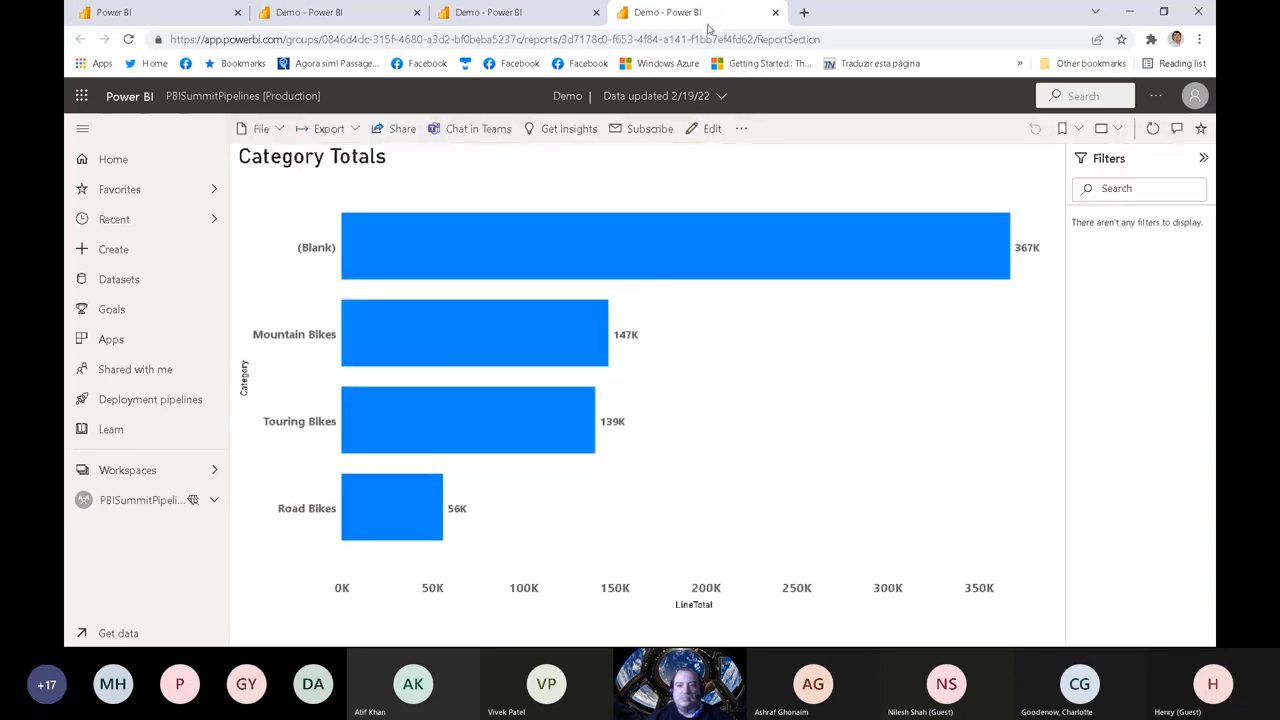
left_click(1152, 128)
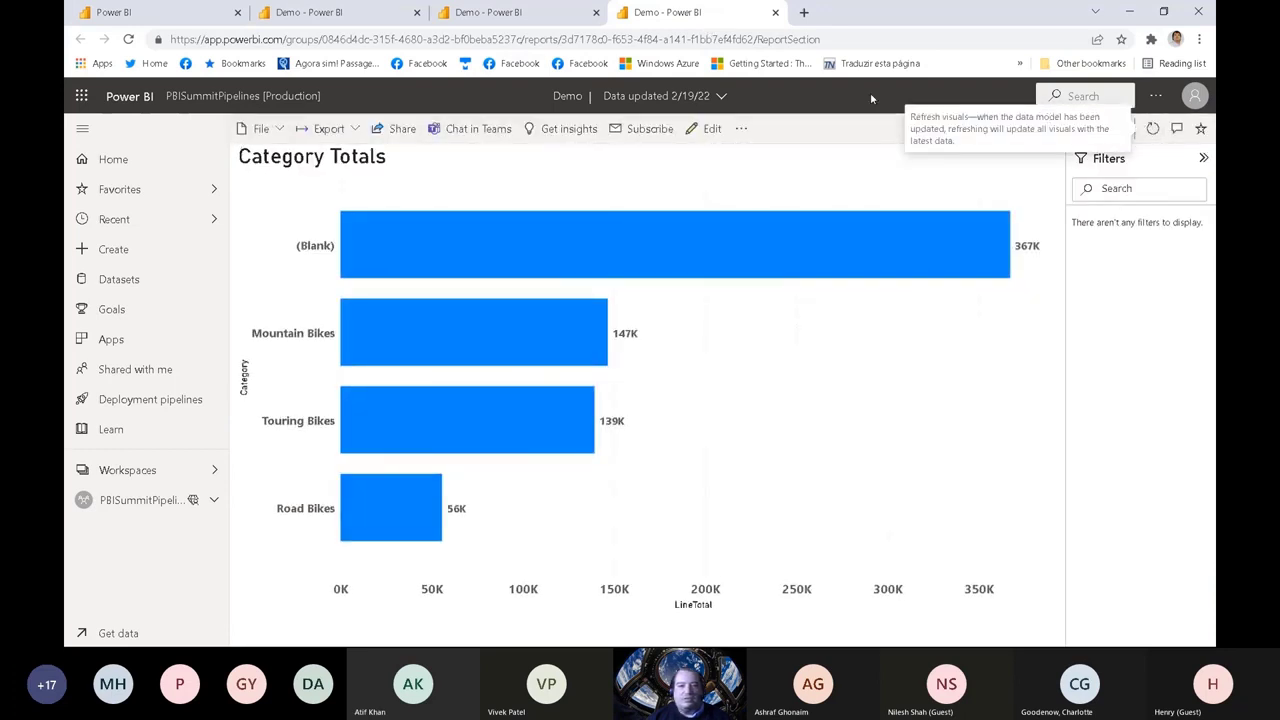
Step: Compare the Category Totals chart in the Test and Production versions of the Demo report
left_click(478, 6)
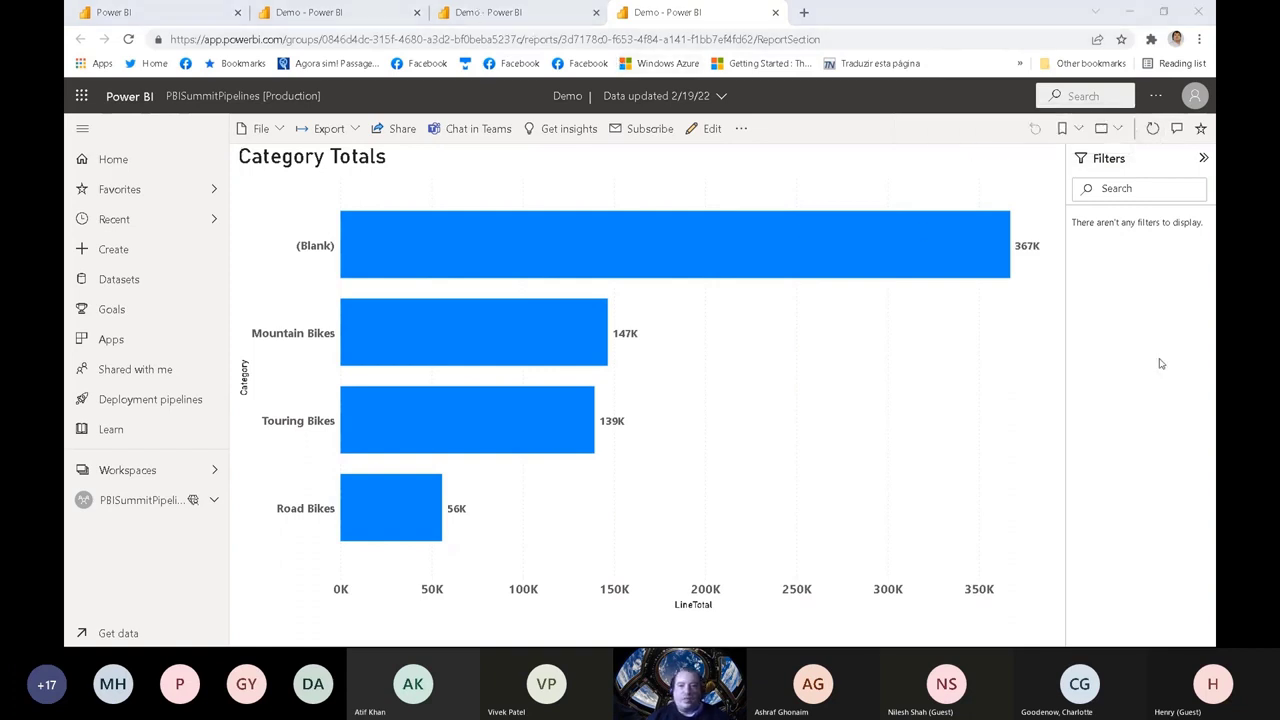
left_click(502, 7)
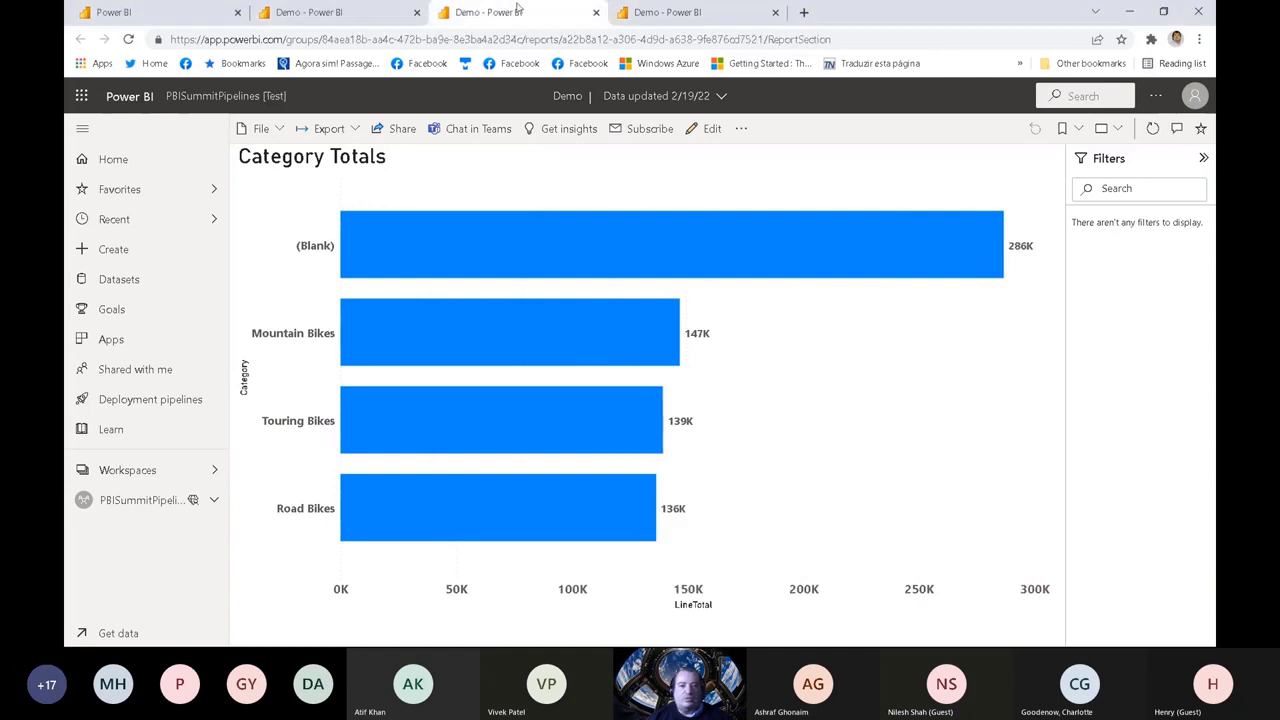
left_click(652, 12)
left_click(530, 6)
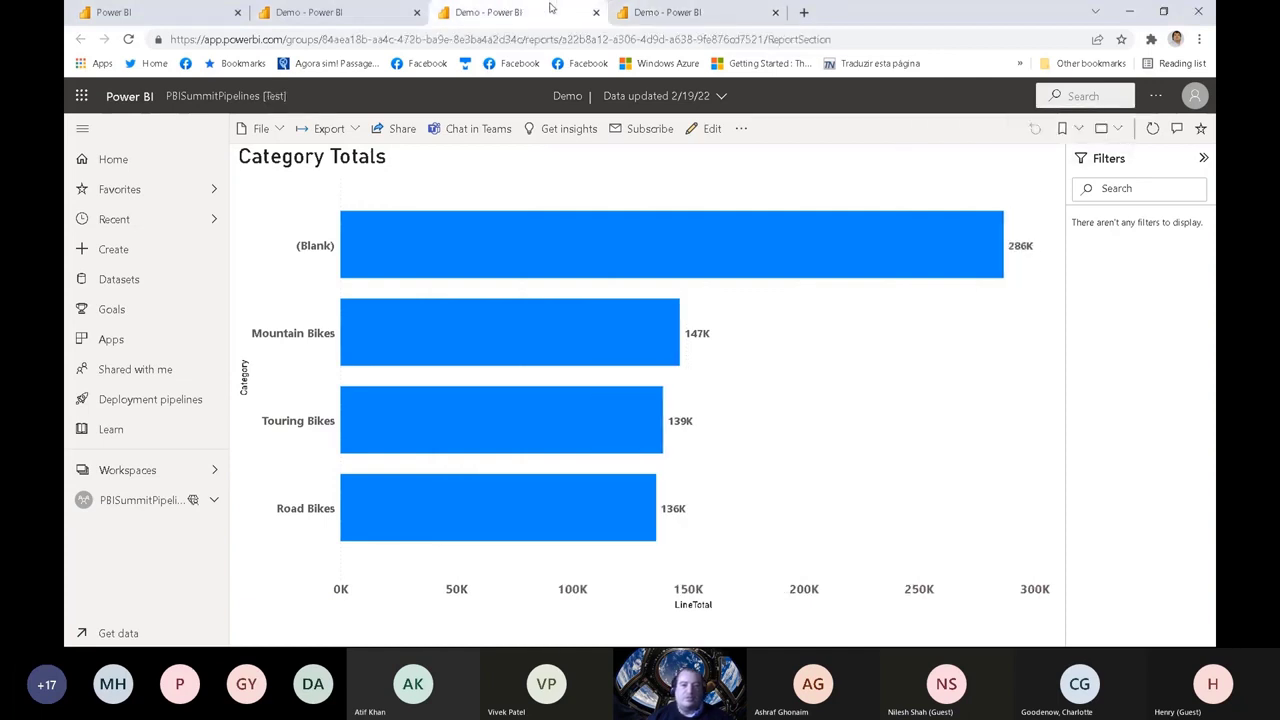
left_click(689, 13)
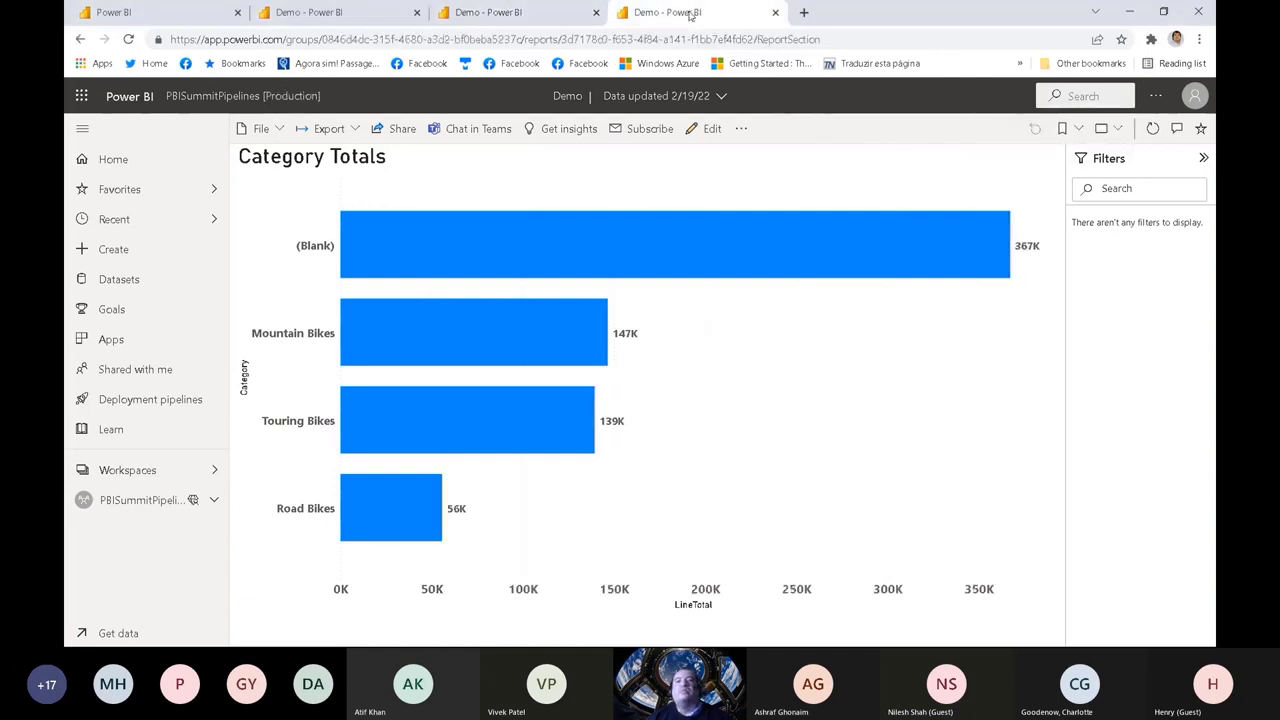
Step: Close the Production, Test and Development report tabs and collapse Production's content list in the pipeline
left_click(775, 12)
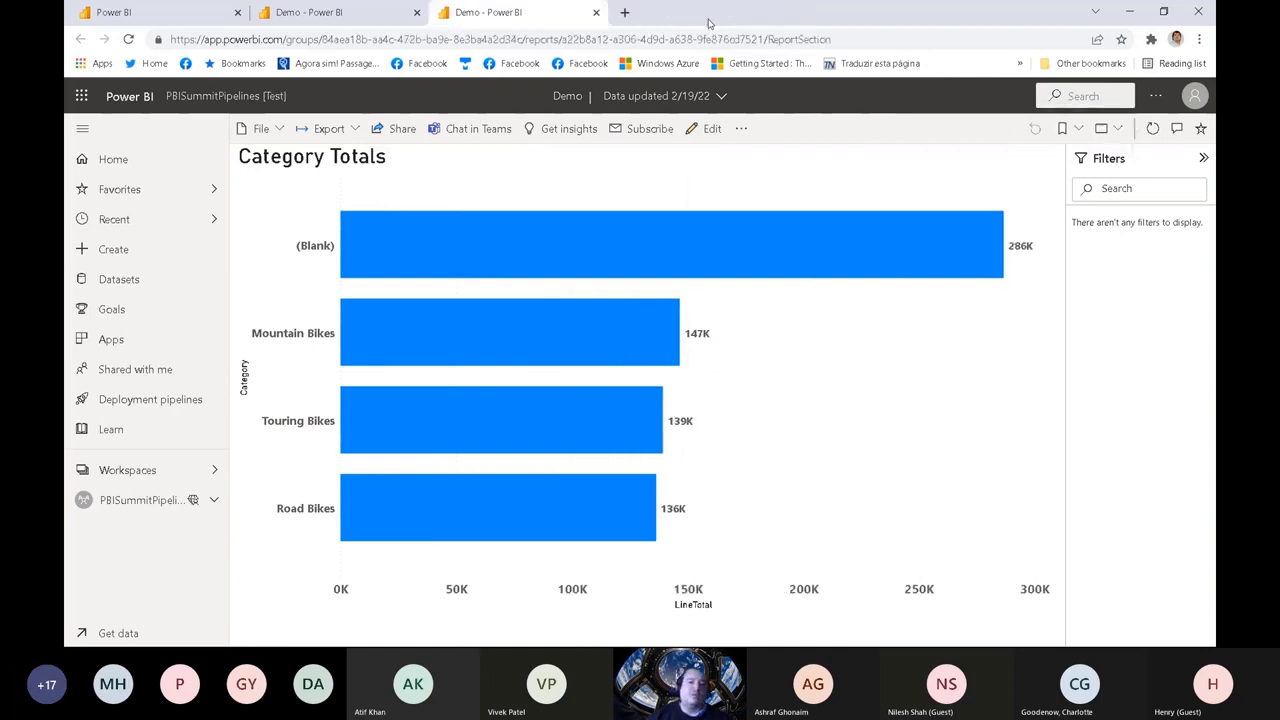
left_click(596, 12)
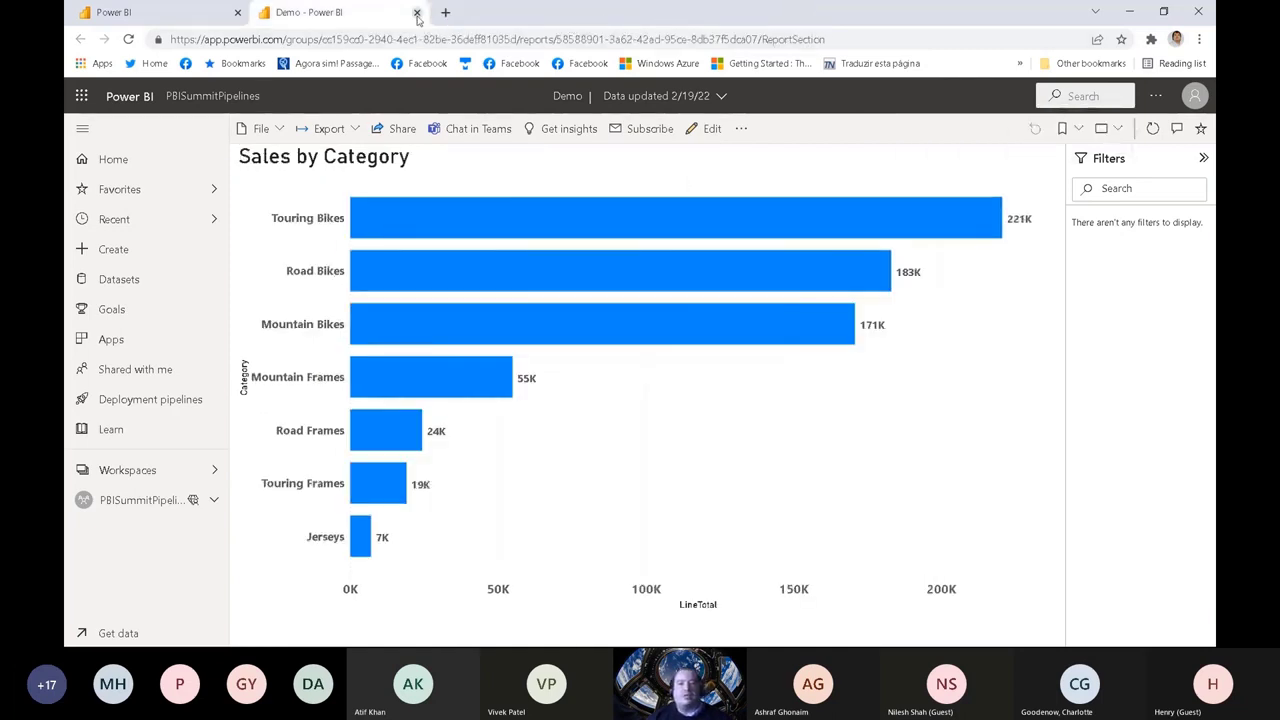
left_click(417, 12)
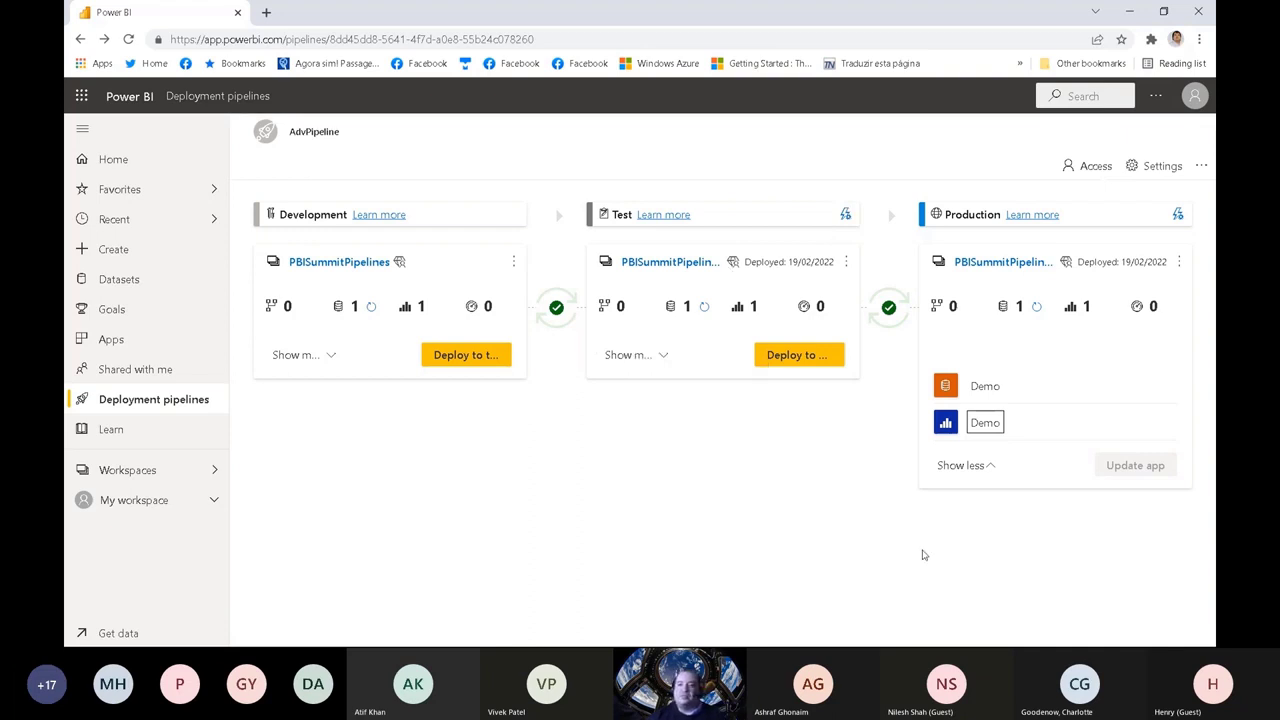
left_click(978, 466)
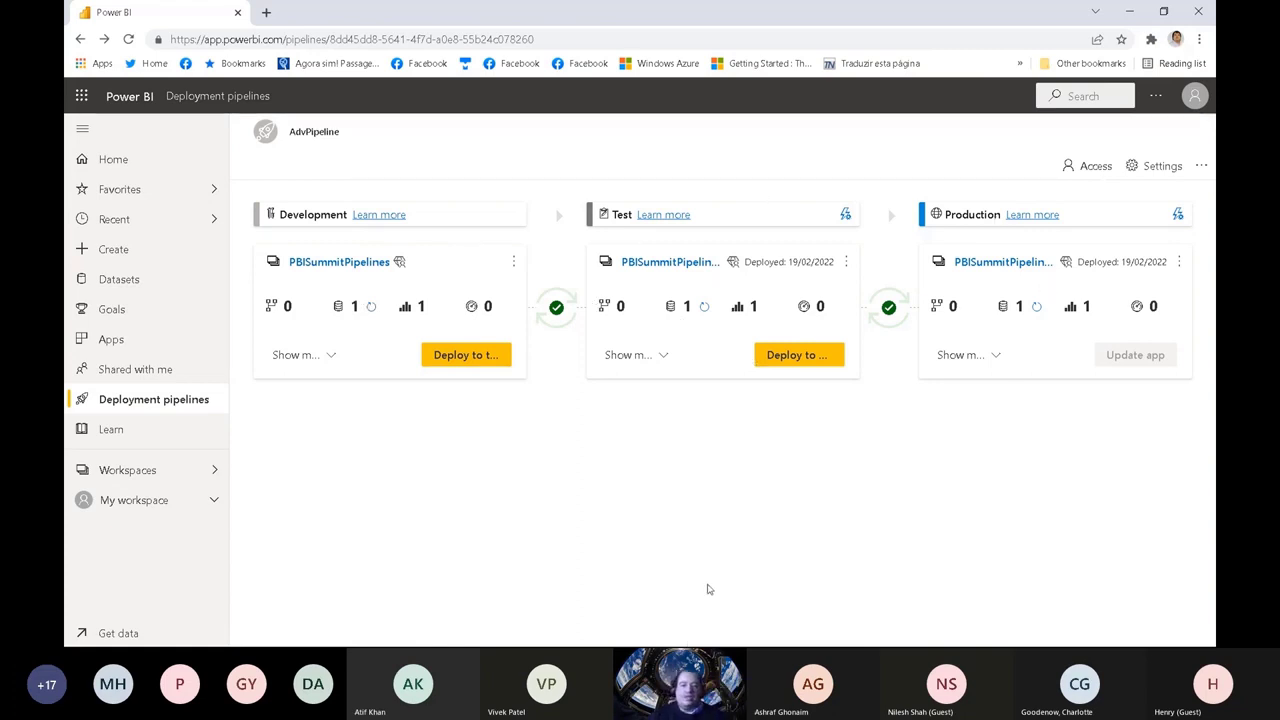
Step: Switch to the running PowerPoint slide show, advance to the "Sharing the Pipeline Reports" slide, and end the show
key("super")
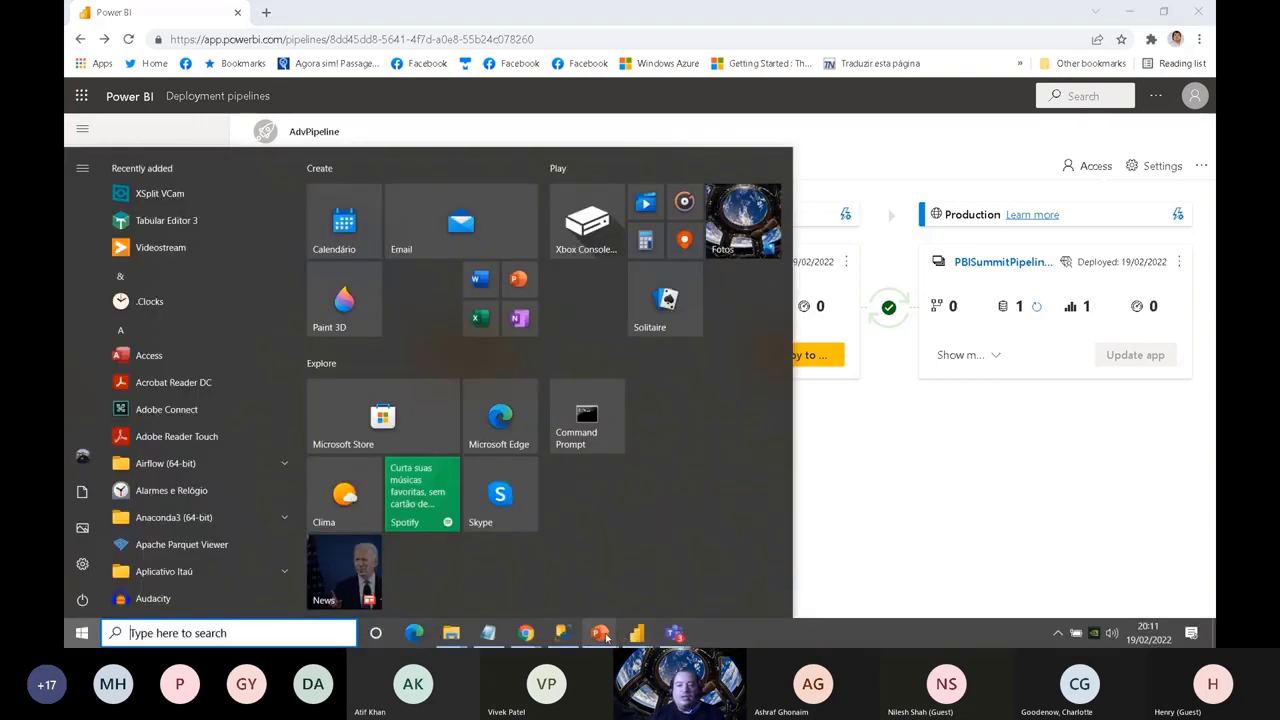
mouse_move(606, 638)
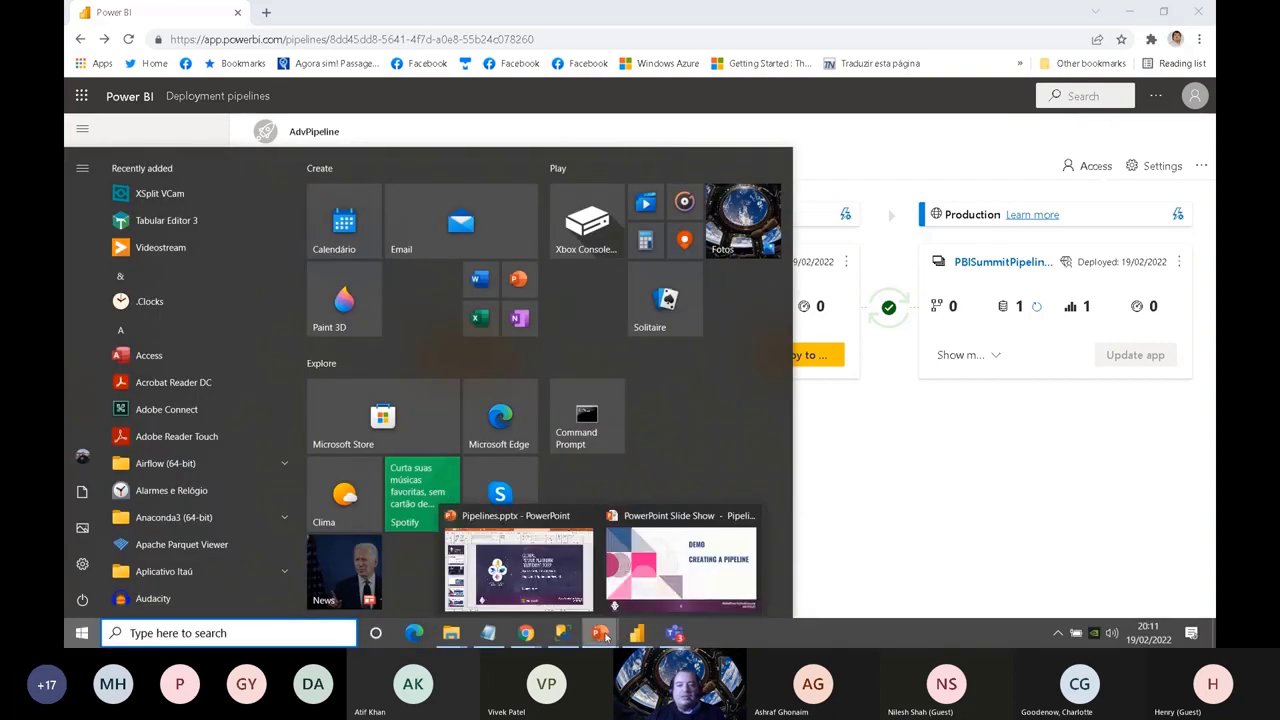
left_click(676, 553)
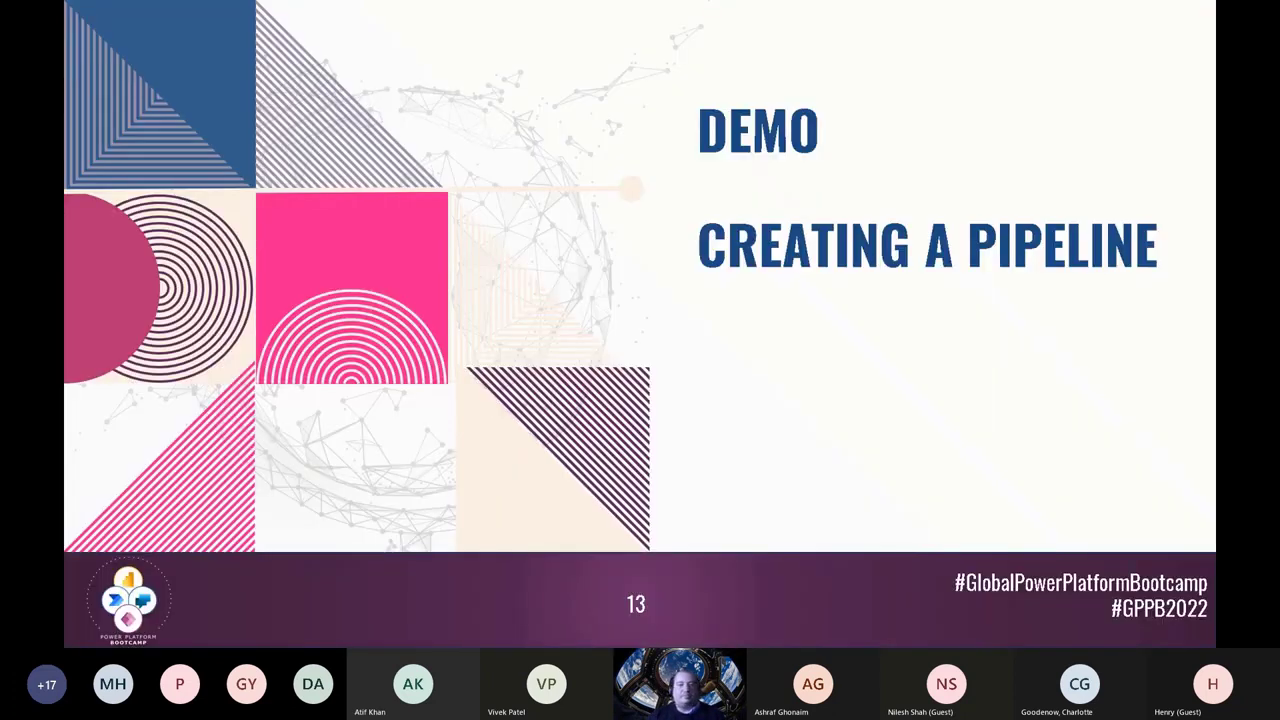
key("Right")
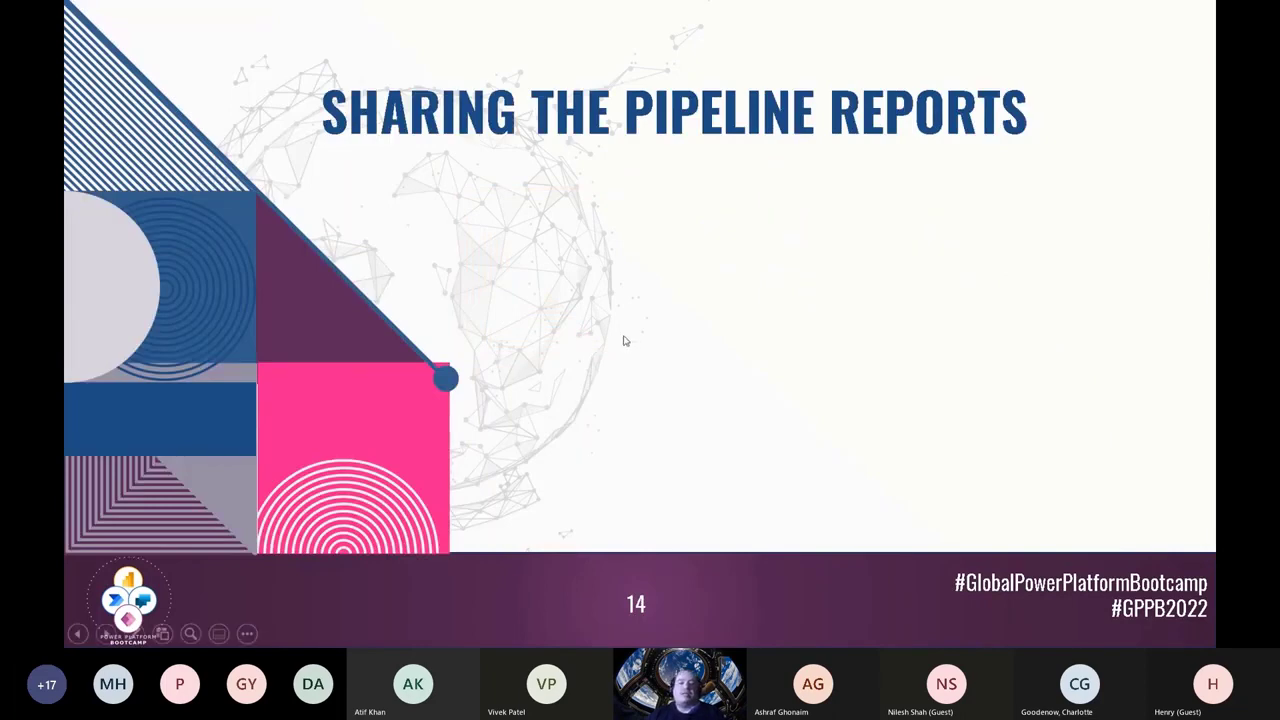
key("Escape")
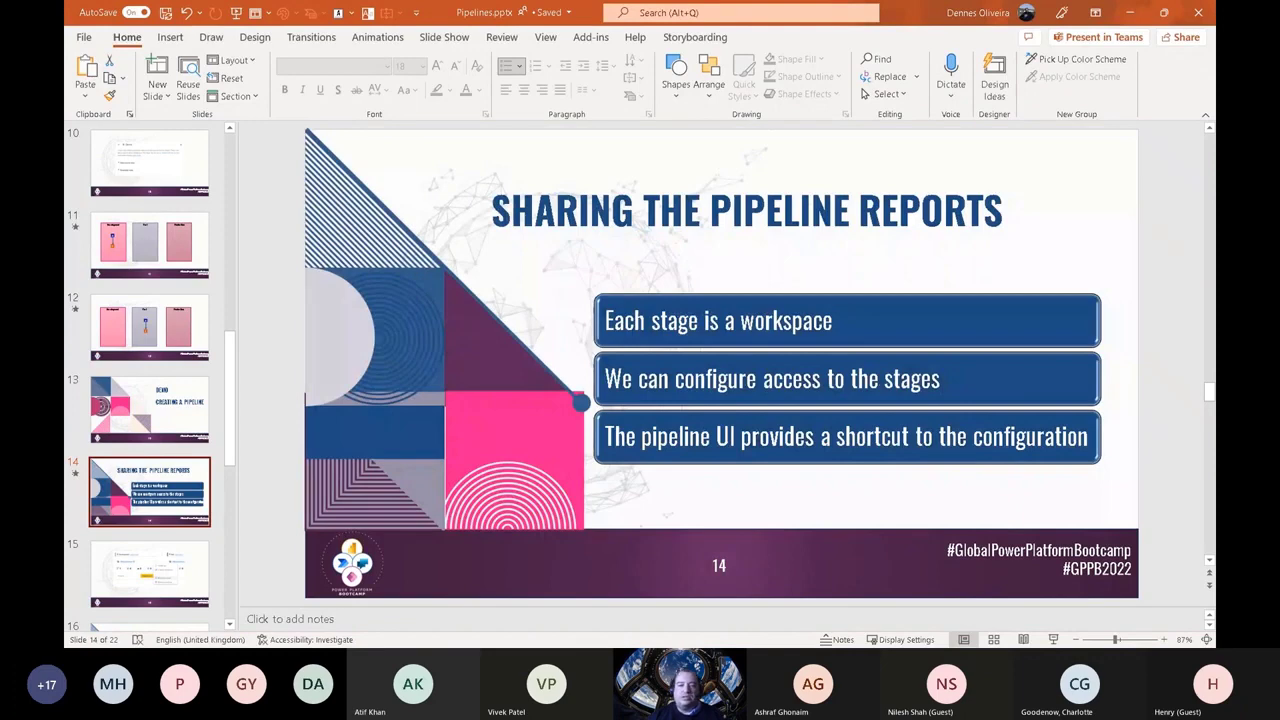
Step: Switch to the AdvPipeline page in Chrome and view the workspace options, including Workspace access, for Development, Test and Production
key("super")
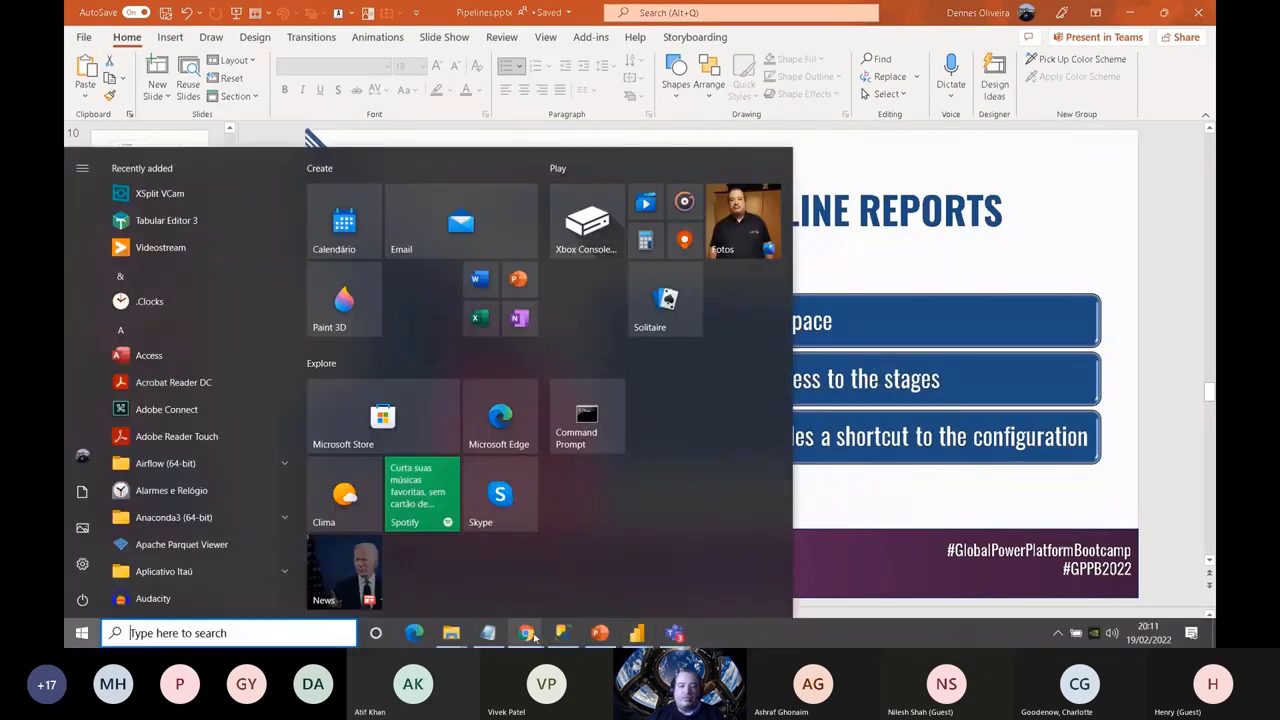
mouse_move(537, 630)
left_click(580, 570)
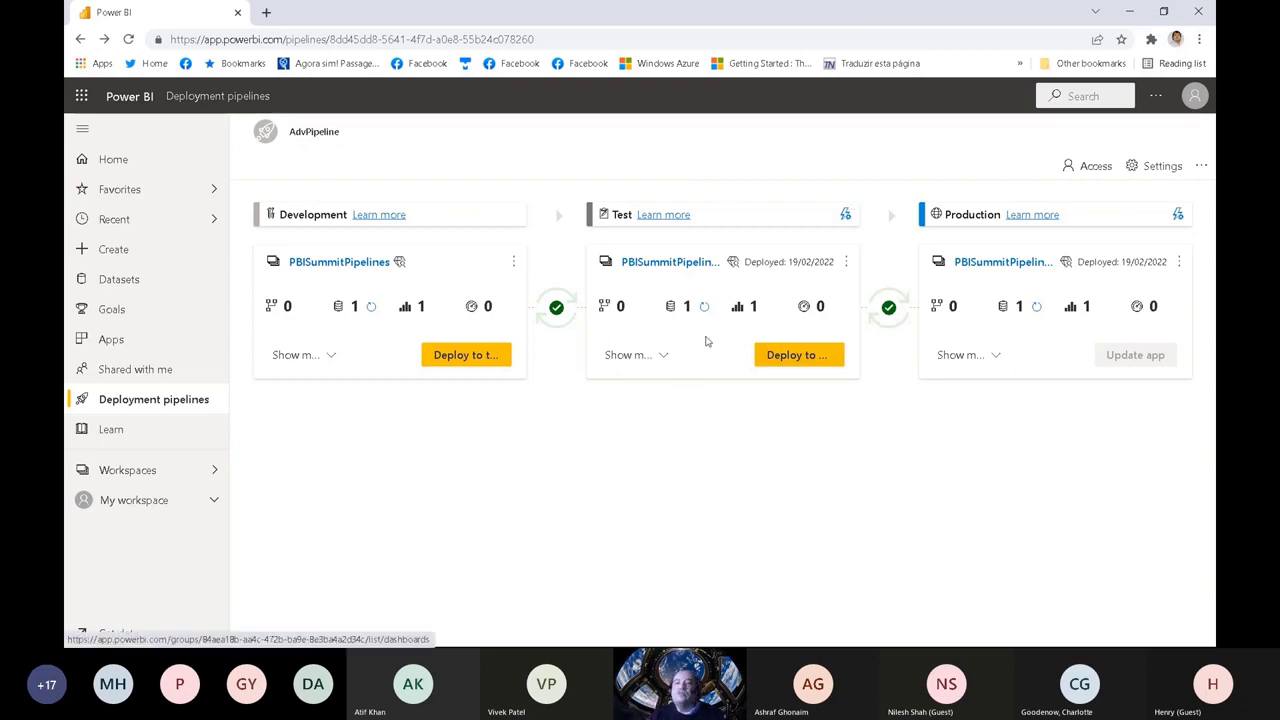
left_click(514, 261)
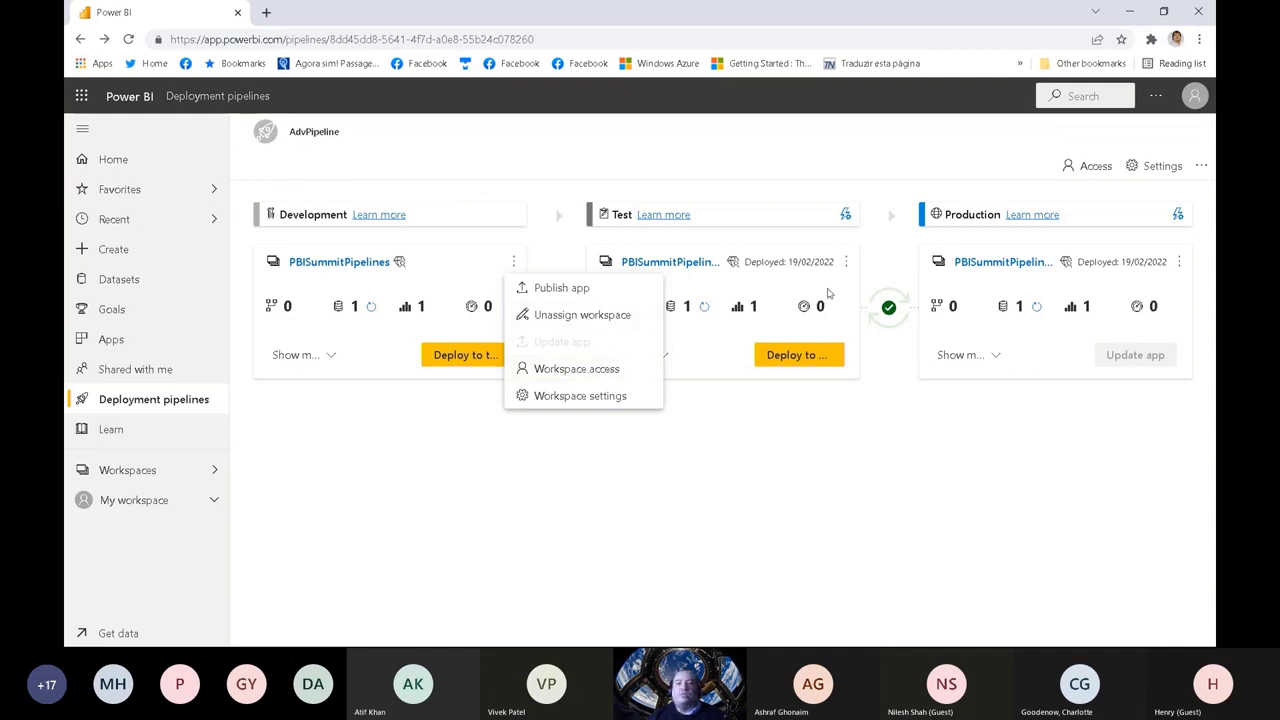
left_click(846, 262)
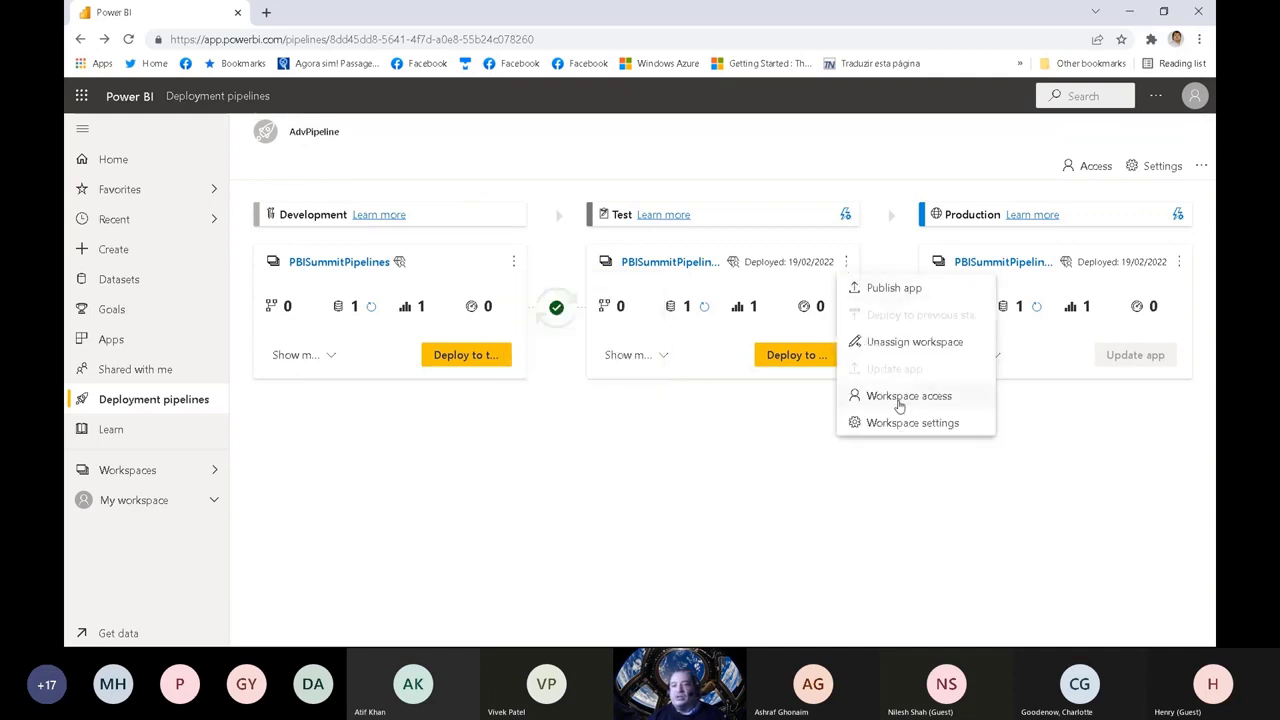
left_click(1179, 262)
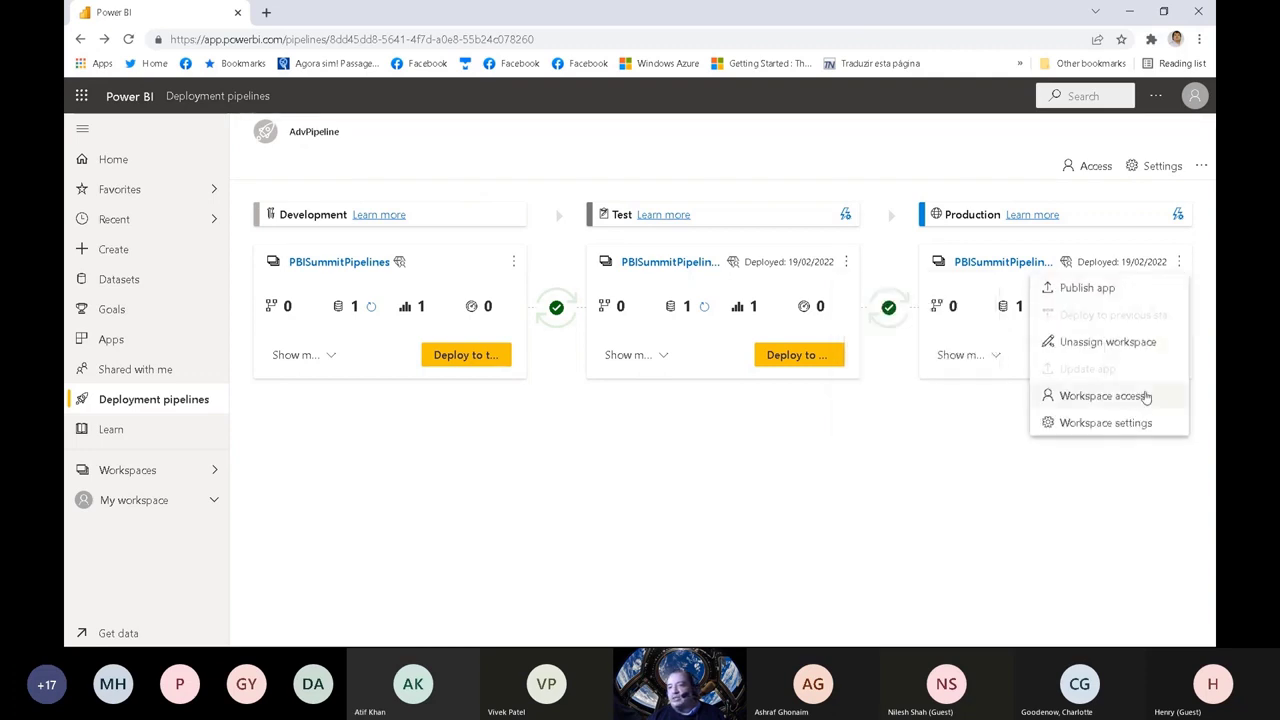
left_click(1127, 481)
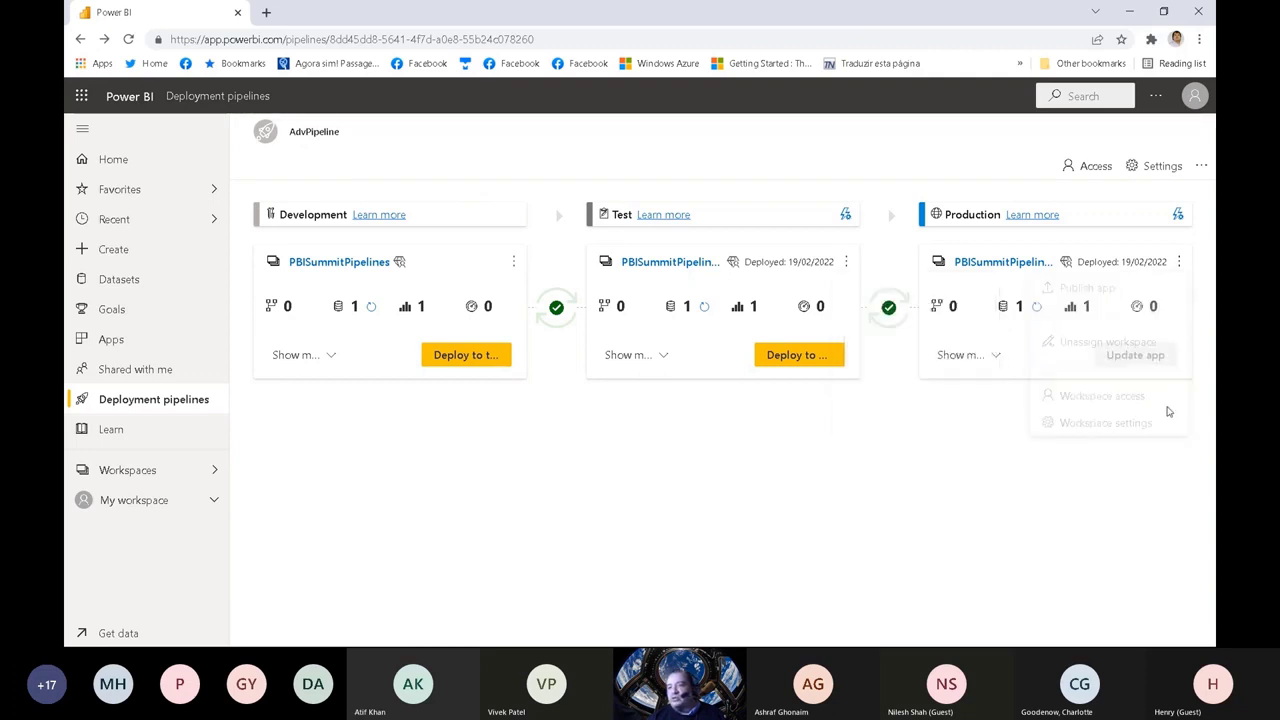
Step: Review the available workspace actions again in reverse stage order, from Production through Test to Development, dismissing each list
left_click(1179, 264)
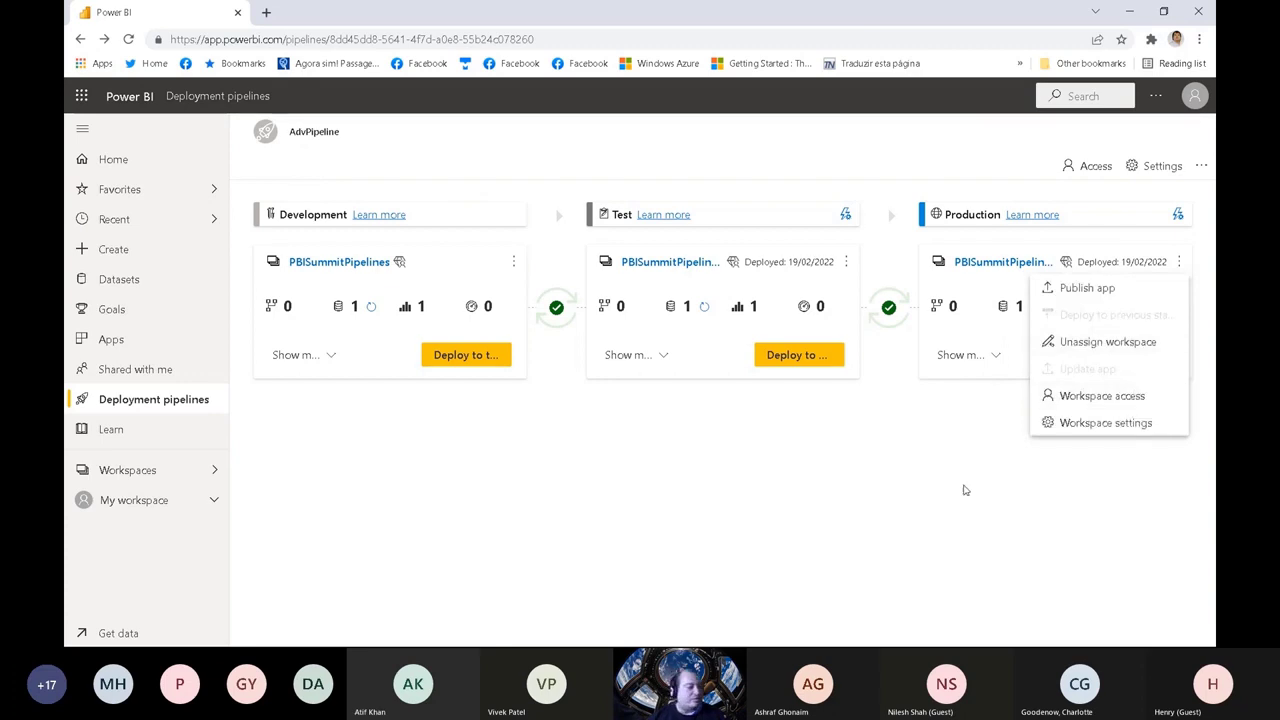
left_click(914, 526)
left_click(846, 262)
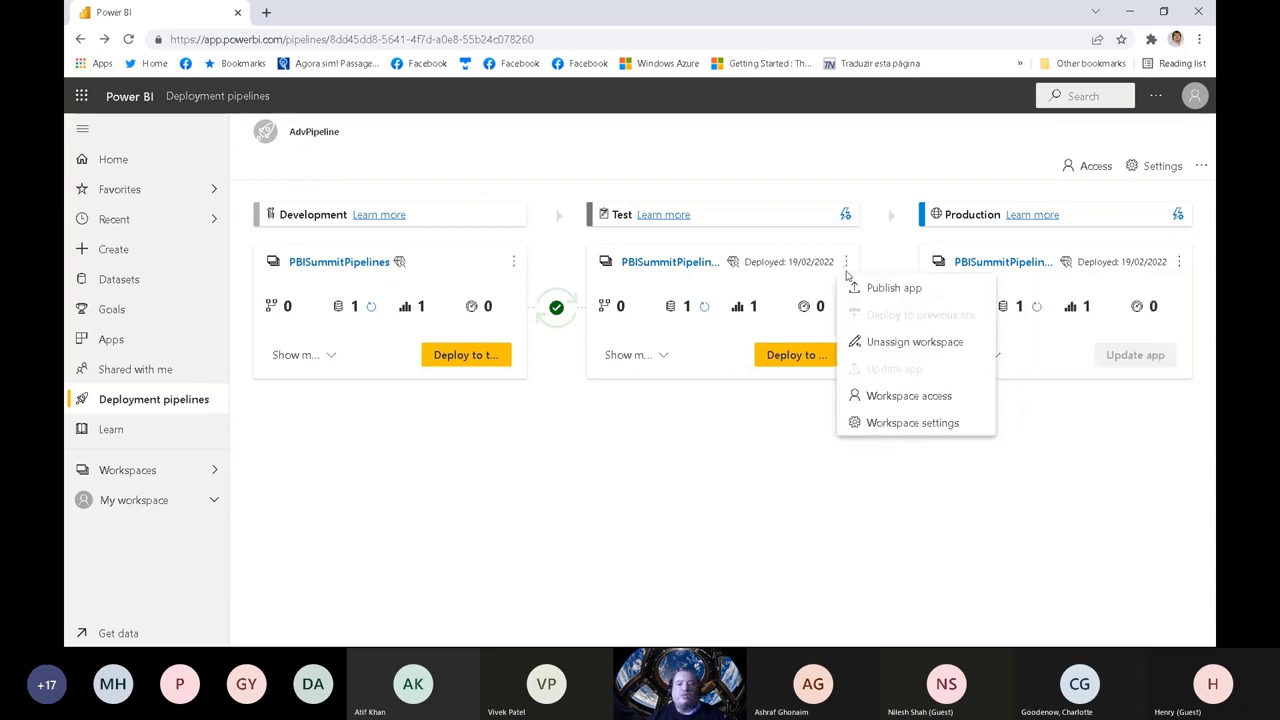
left_click(609, 477)
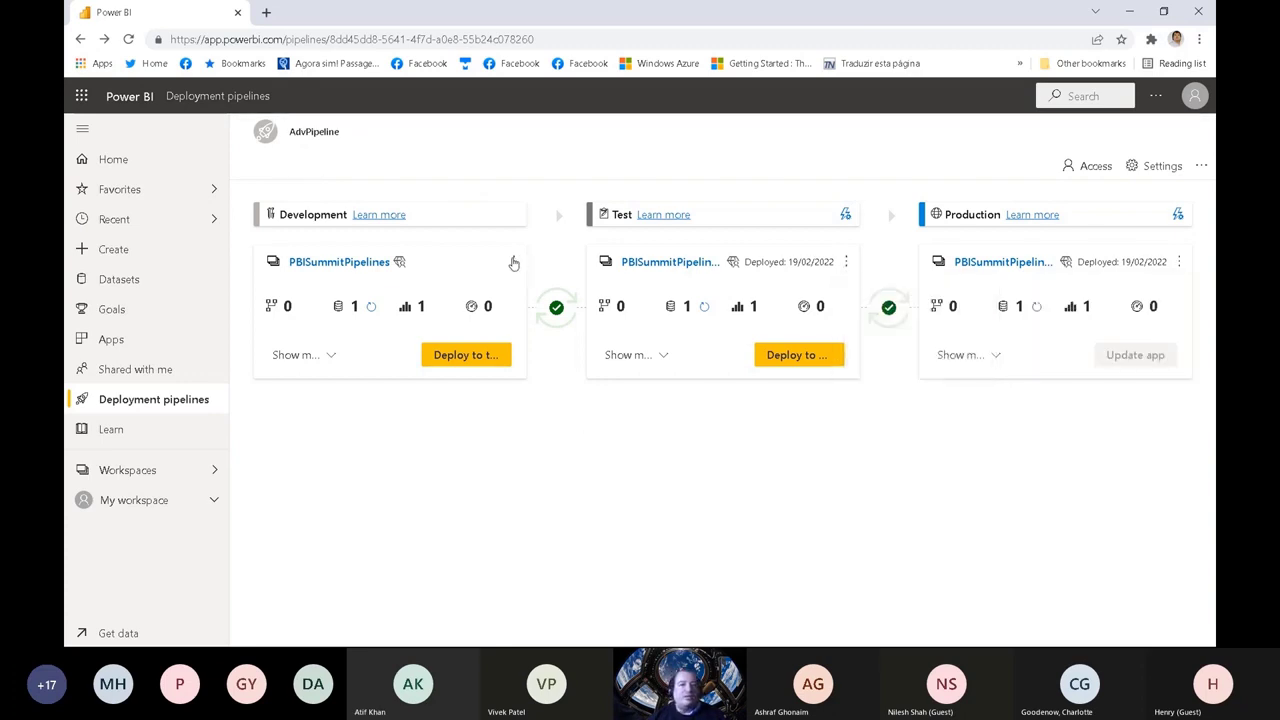
left_click(513, 262)
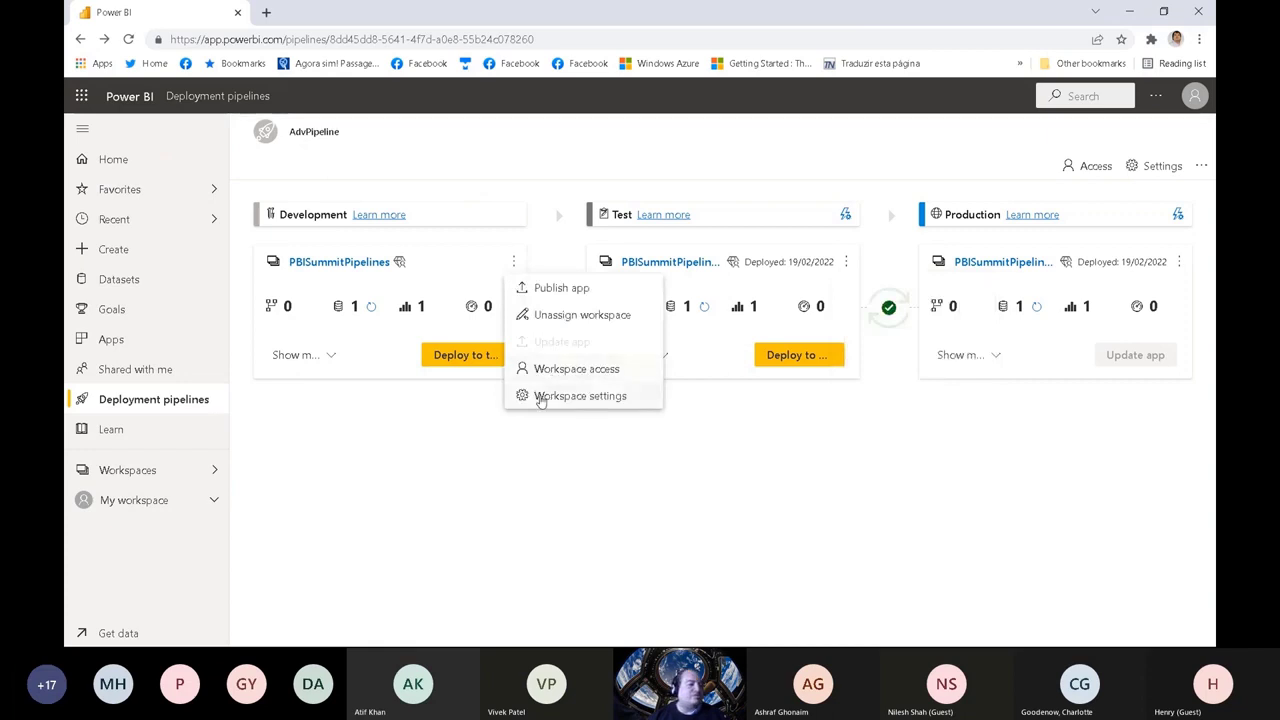
left_click(522, 467)
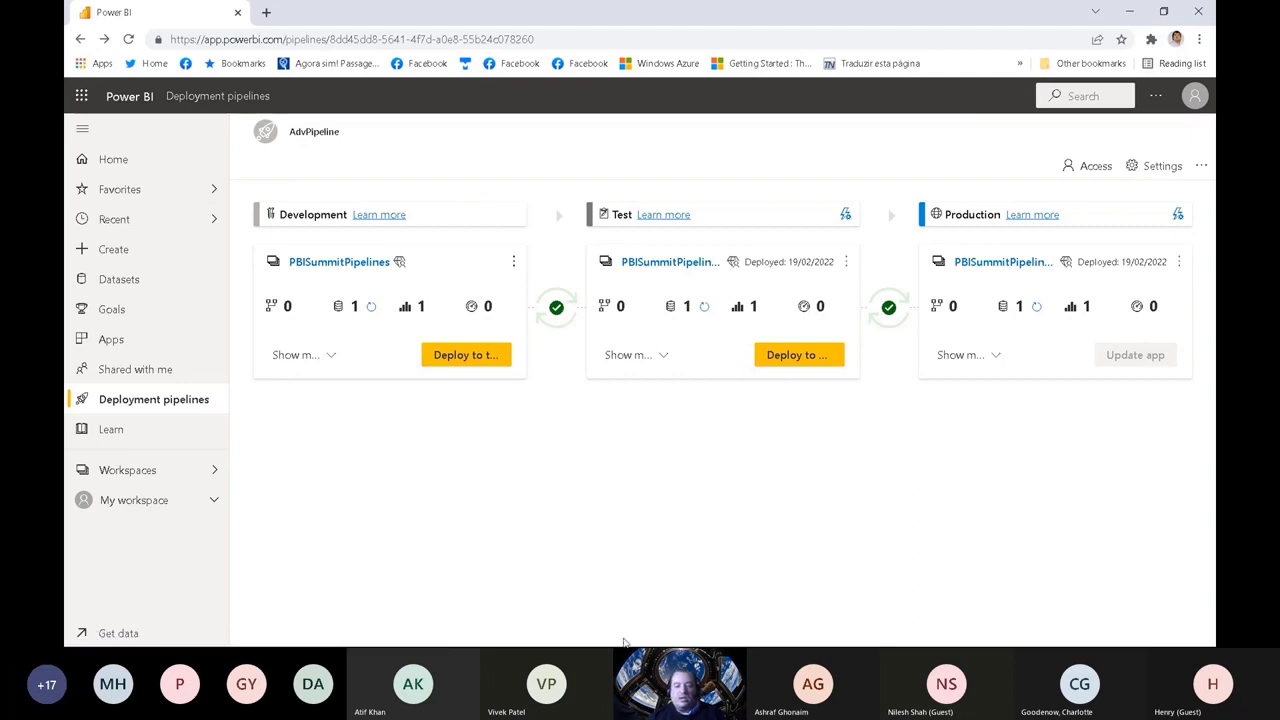
Step: Bring up the Windows taskbar to switch from the browser to another running application
key("super")
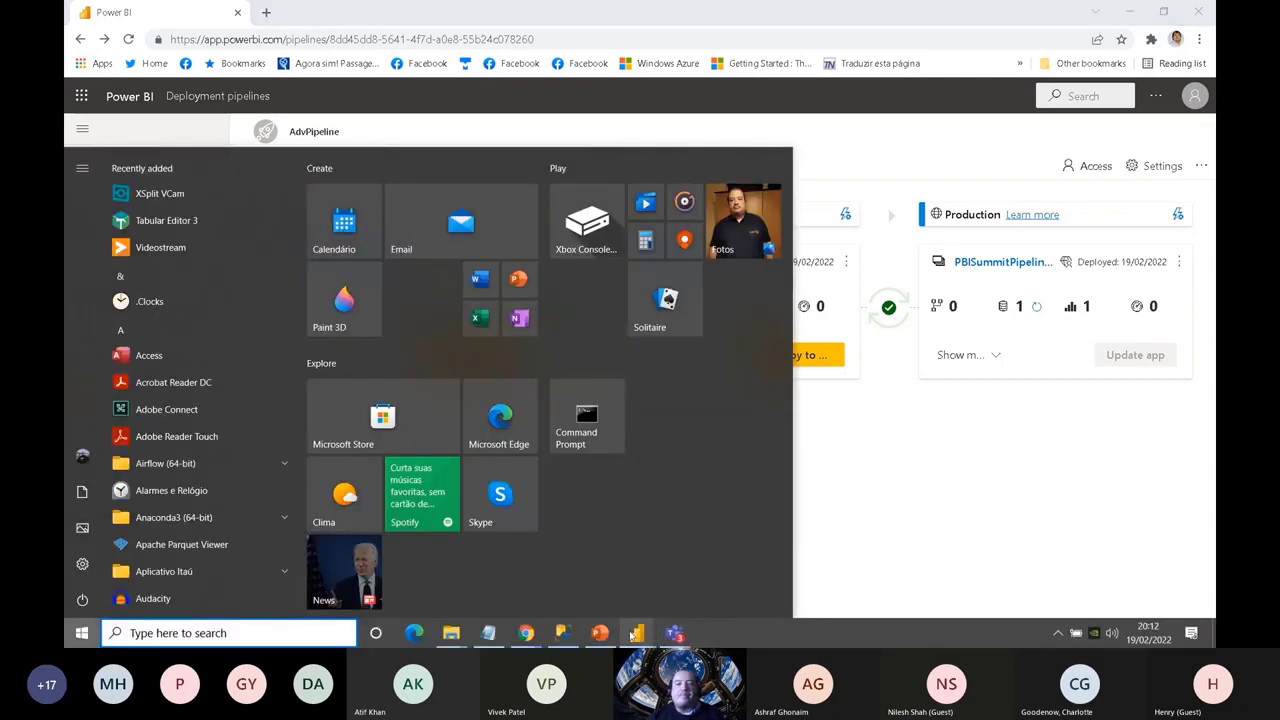
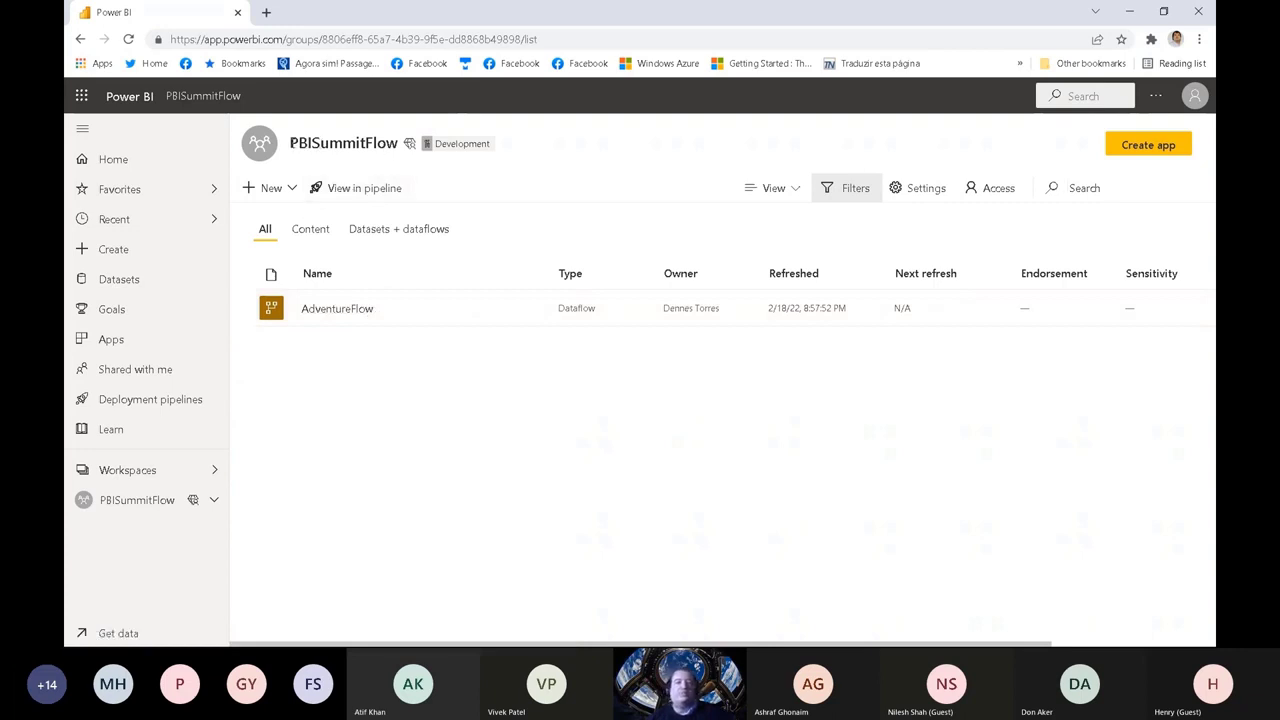
Step: Highlight the PBISummitFlow workspace name, then zoom in and circle its Development tag and View in pipeline option
left_click_drag(291, 143, 398, 143)
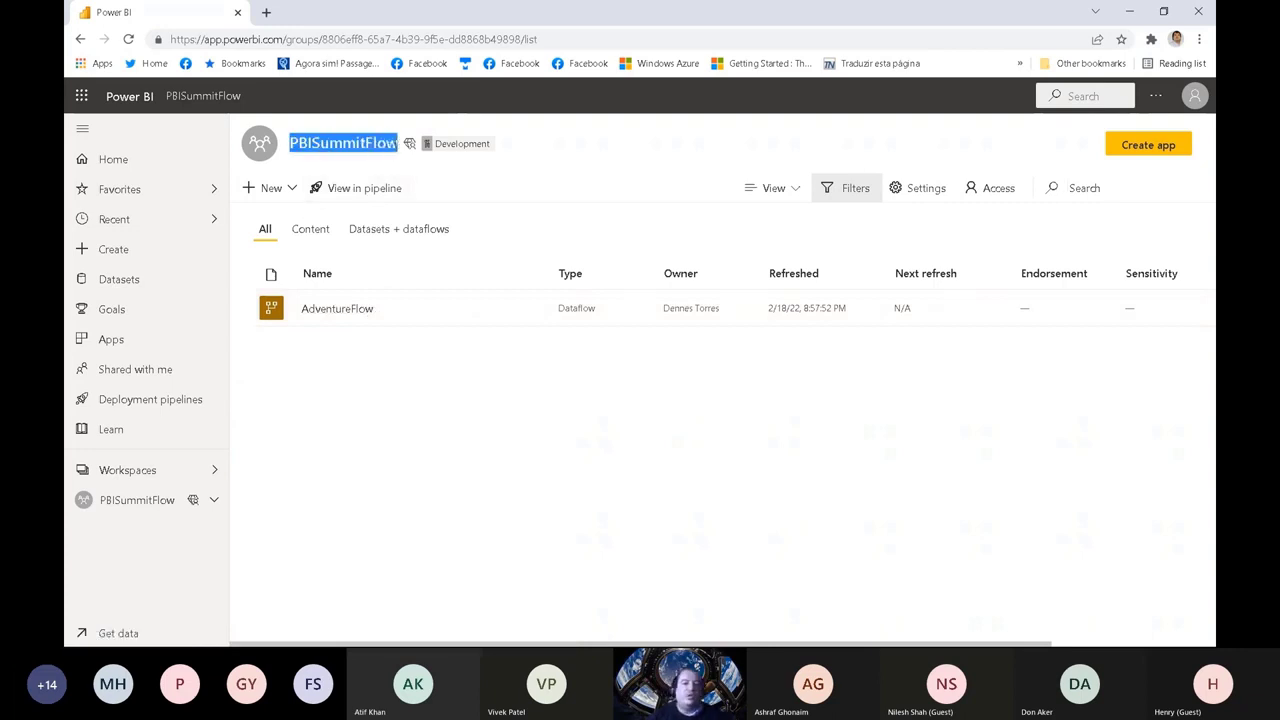
left_click(530, 141)
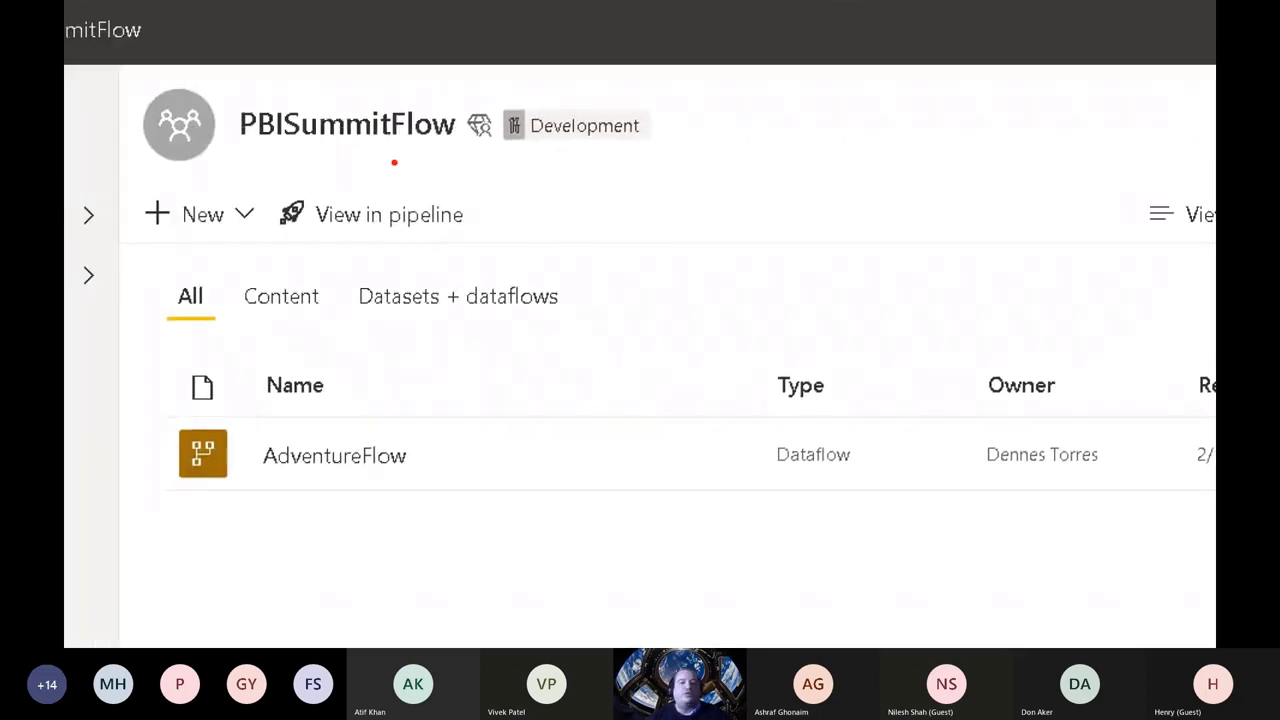
mouse_move(502, 147)
left_mouse_down()
mouse_move(620, 153)
mouse_move(636, 93)
mouse_move(508, 100)
mouse_move(493, 150)
mouse_move(664, 138)
mouse_move(652, 88)
mouse_move(536, 98)
left_mouse_up()
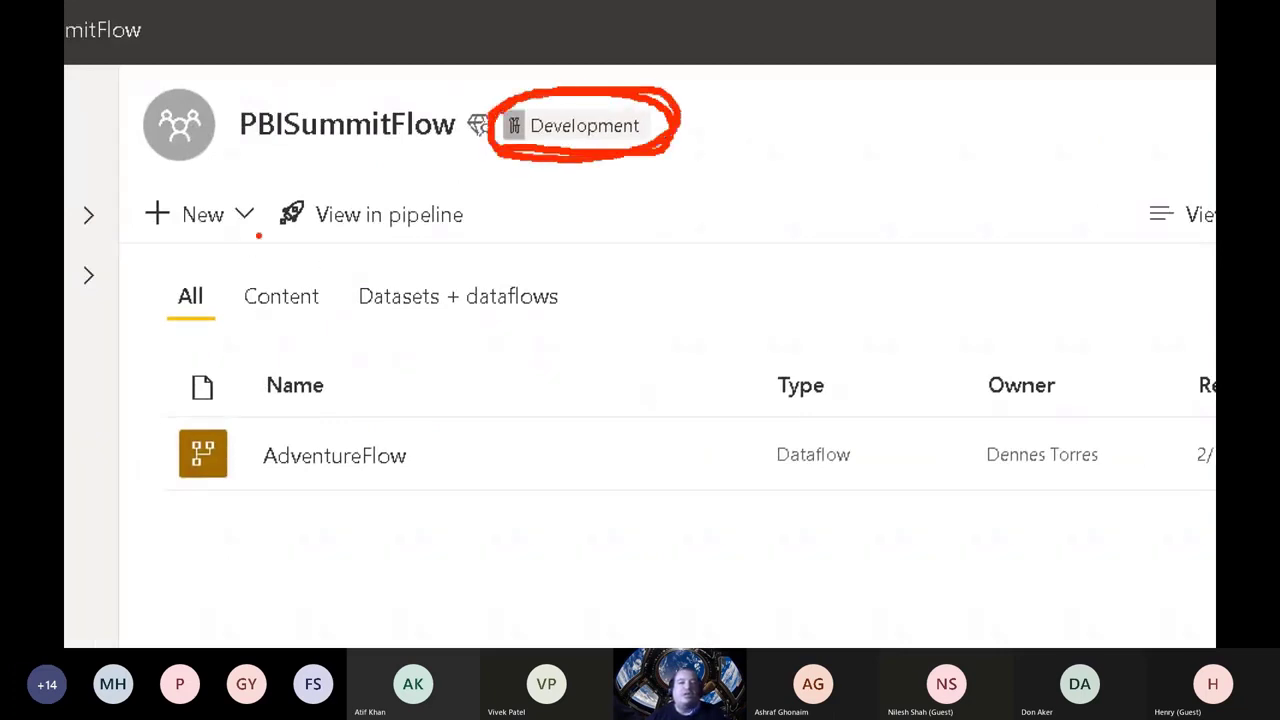
mouse_move(258, 235)
left_mouse_down()
mouse_move(400, 242)
mouse_move(470, 190)
mouse_move(316, 182)
mouse_move(258, 228)
mouse_move(304, 246)
mouse_move(513, 217)
left_mouse_up()
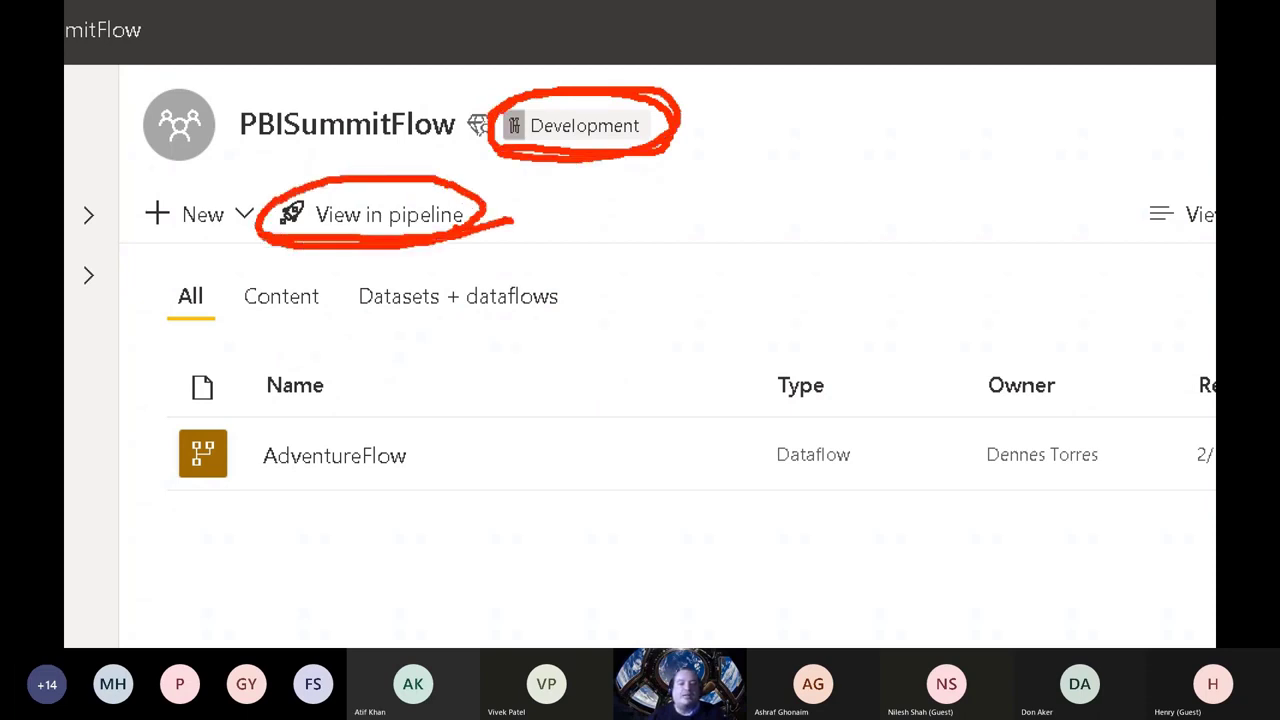
Step: View the PBISummitFlow workspace in its pipeline and expand the items of the Development stage
left_click(362, 214)
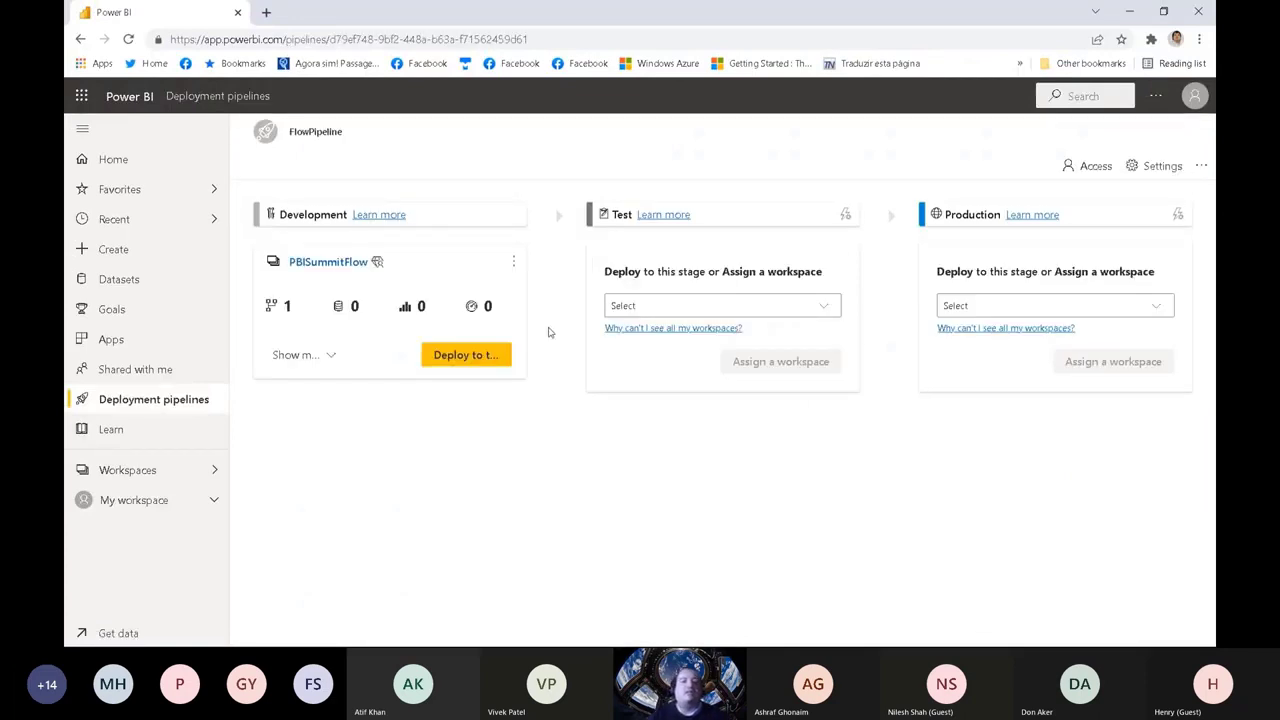
left_click(329, 358)
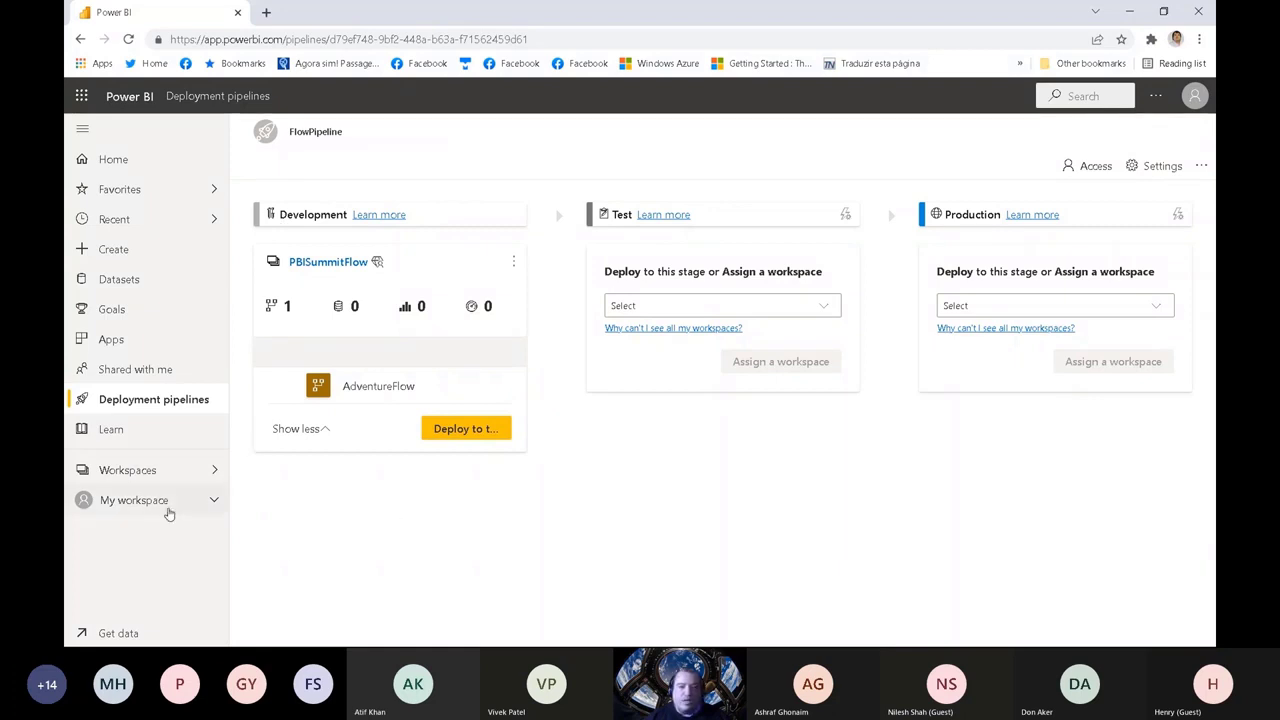
Step: Go to the PBIFlowDS workspace and highlight its name
left_click(145, 480)
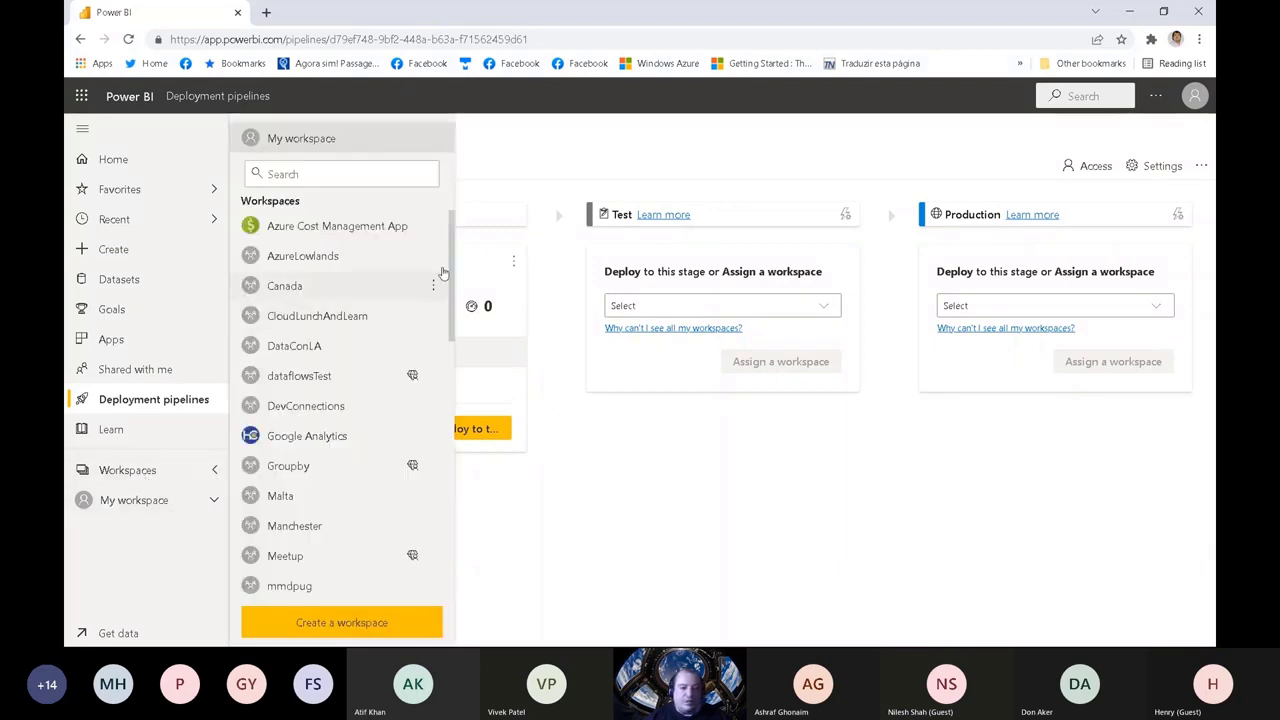
left_click_drag(453, 250, 445, 272)
scroll(445, 272, "down", 5)
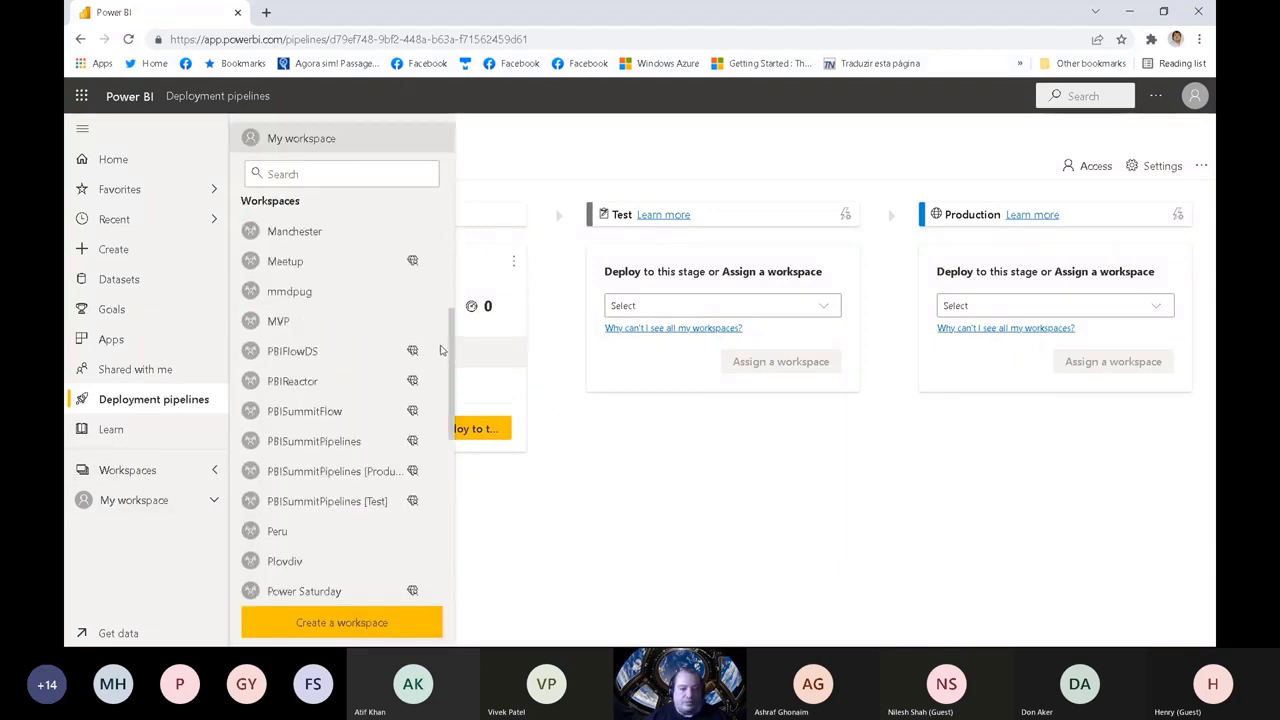
left_click(307, 317)
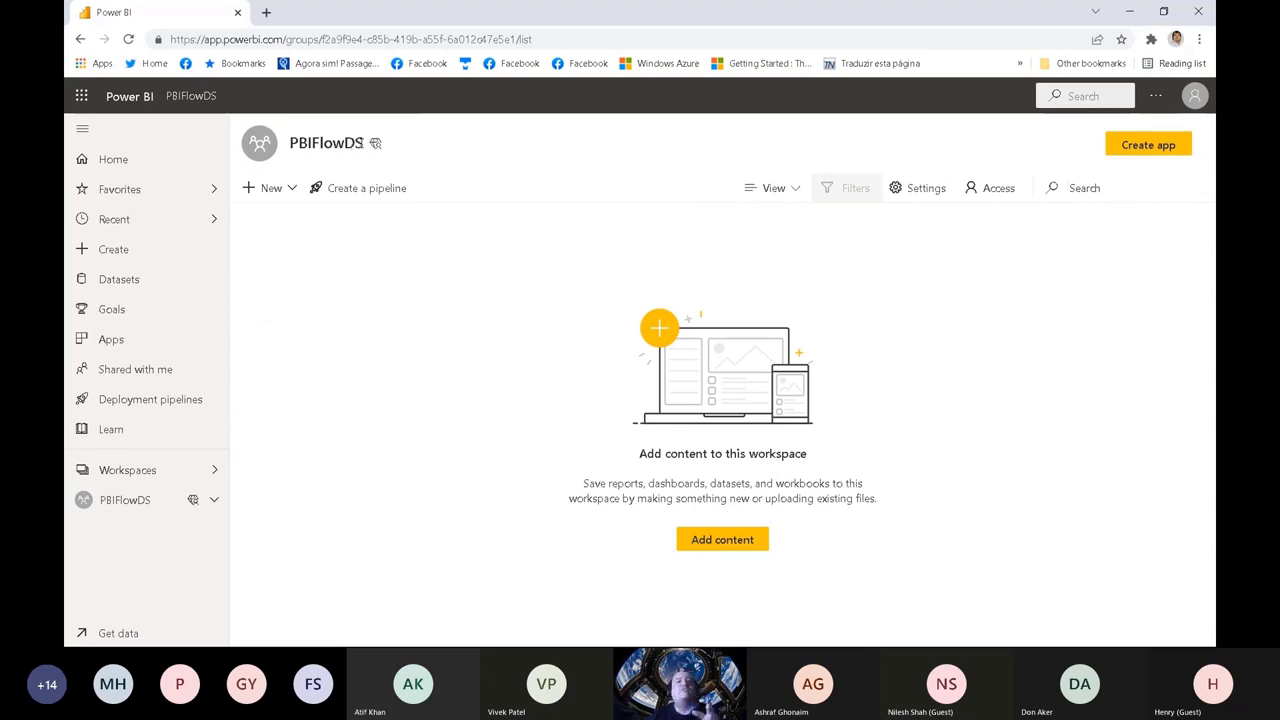
left_click_drag(363, 143, 289, 143)
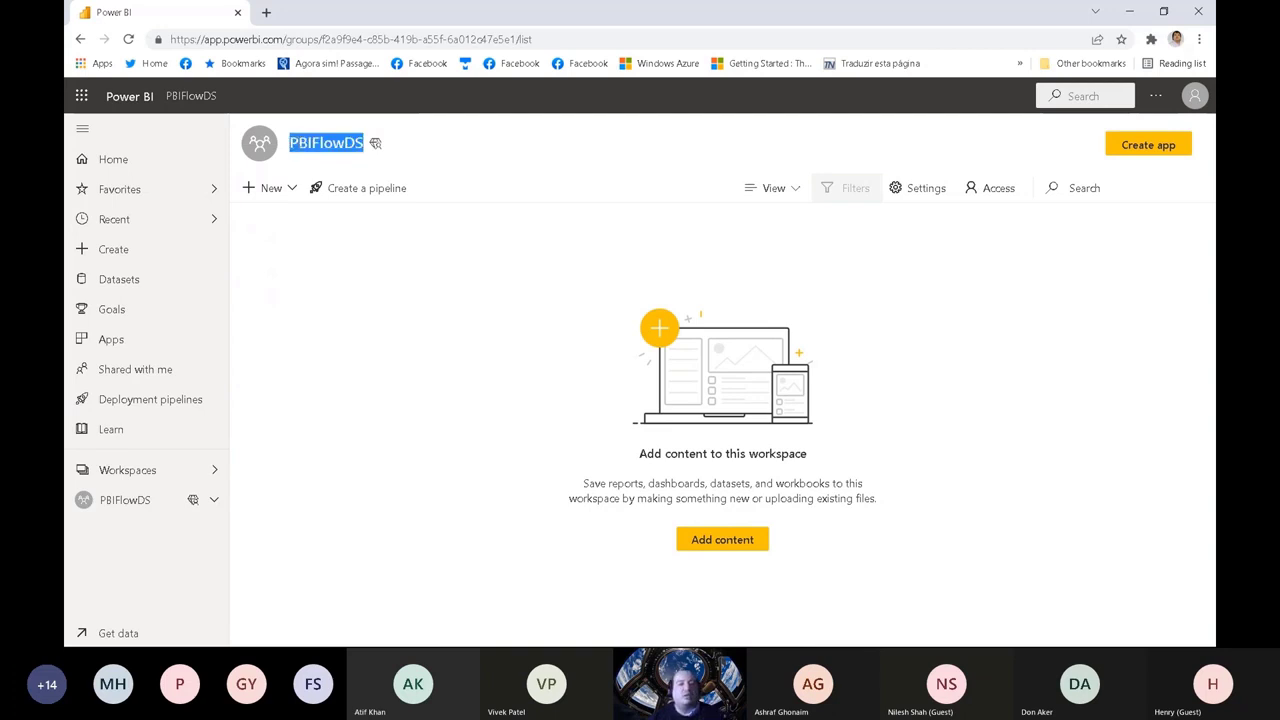
left_click(289, 143)
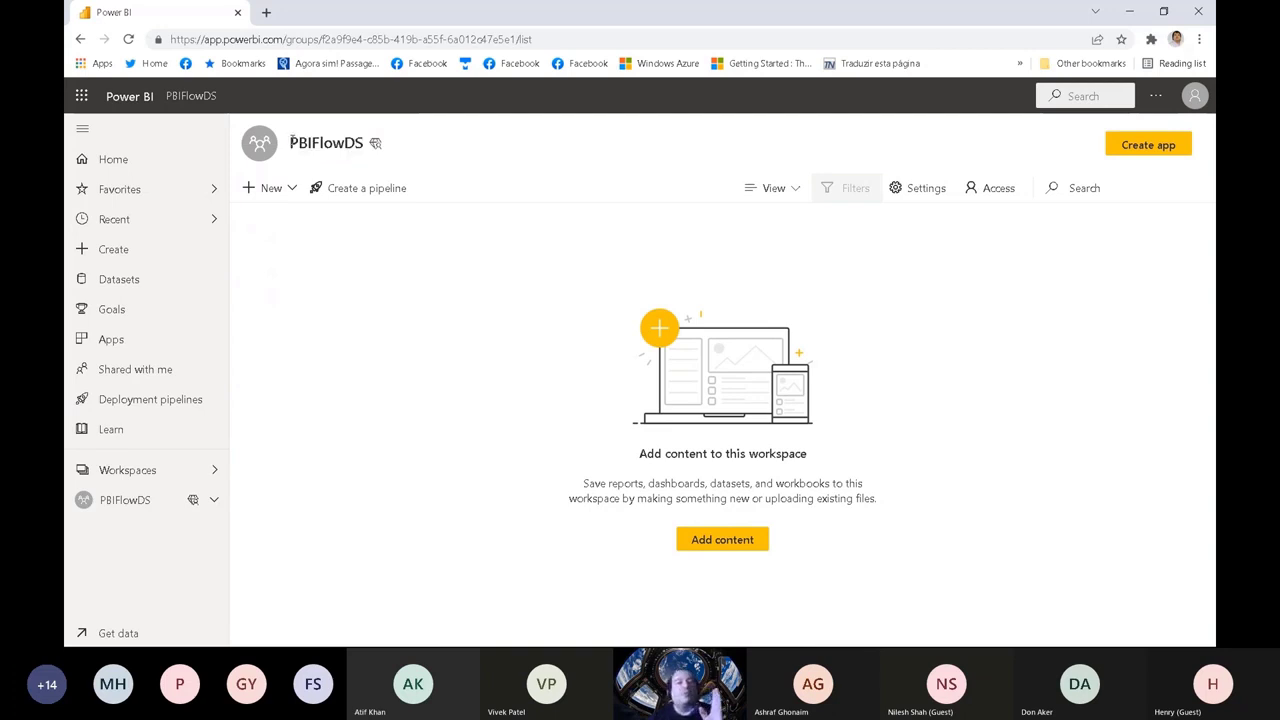
left_click_drag(289, 143, 364, 142)
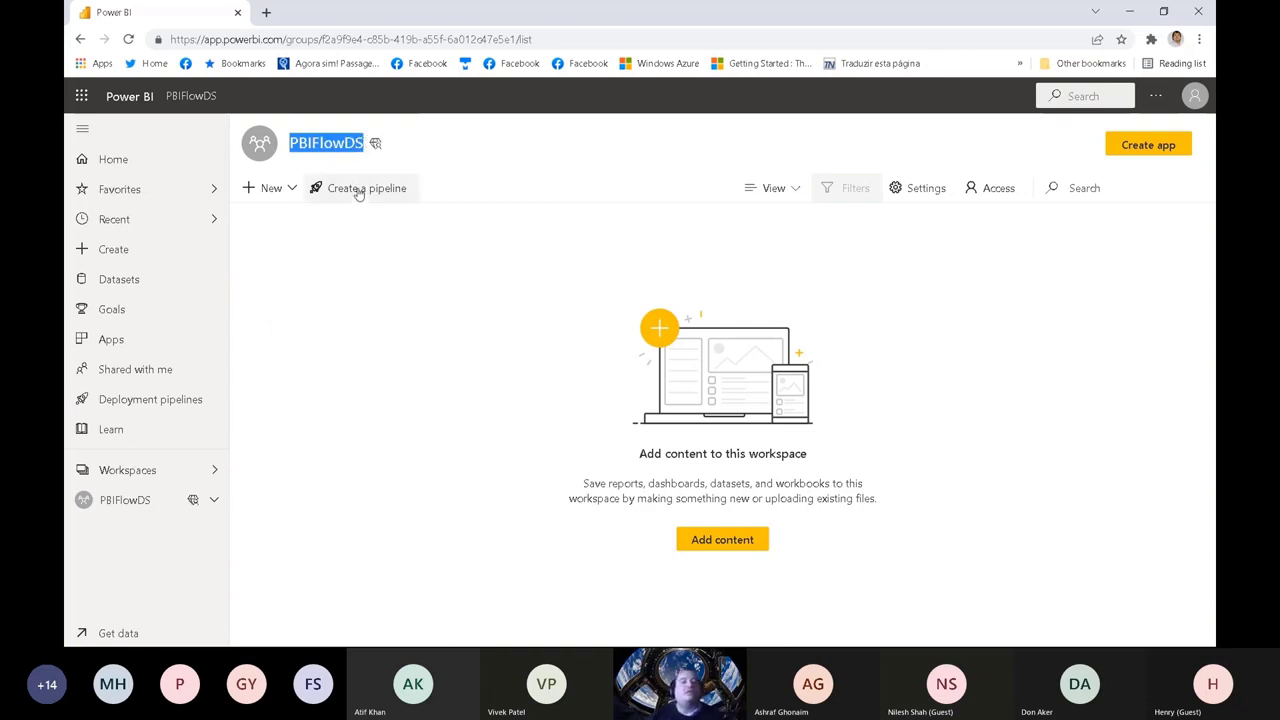
Step: Create a deployment pipeline named FlowDSPipeline from PBIFlowDS and assign the workspace to the Development stage
left_click(357, 189)
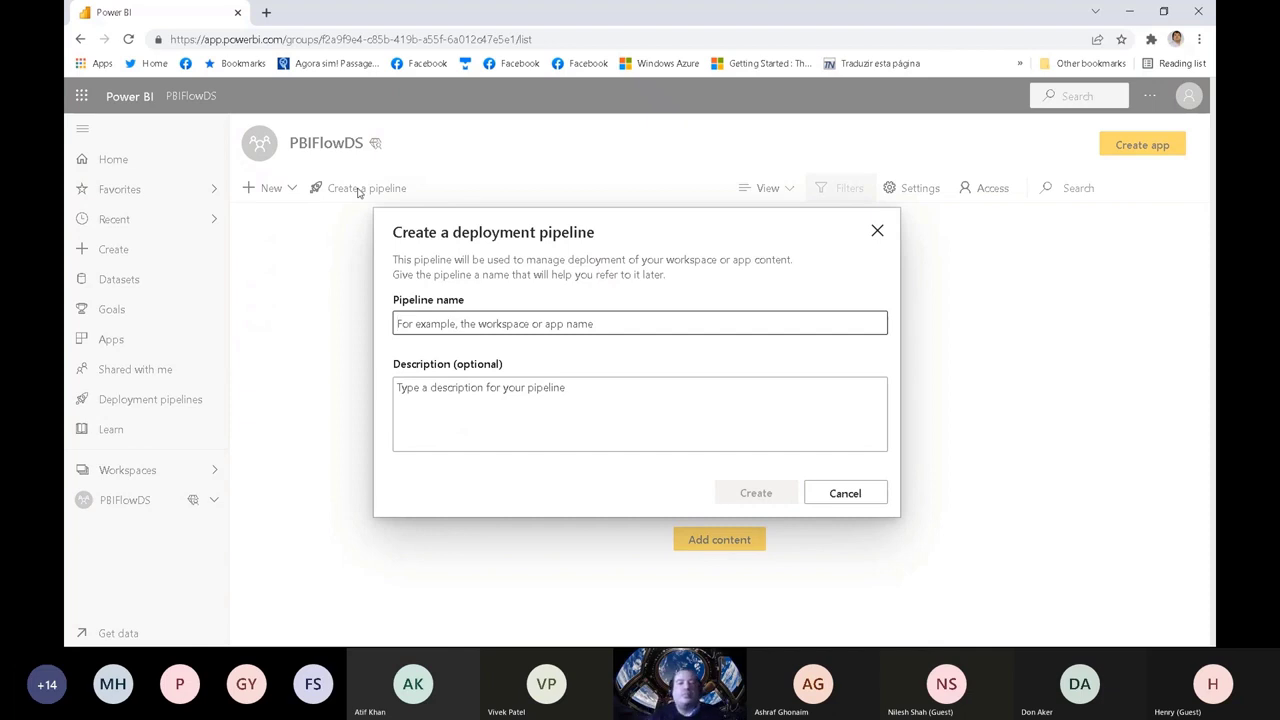
type("P")
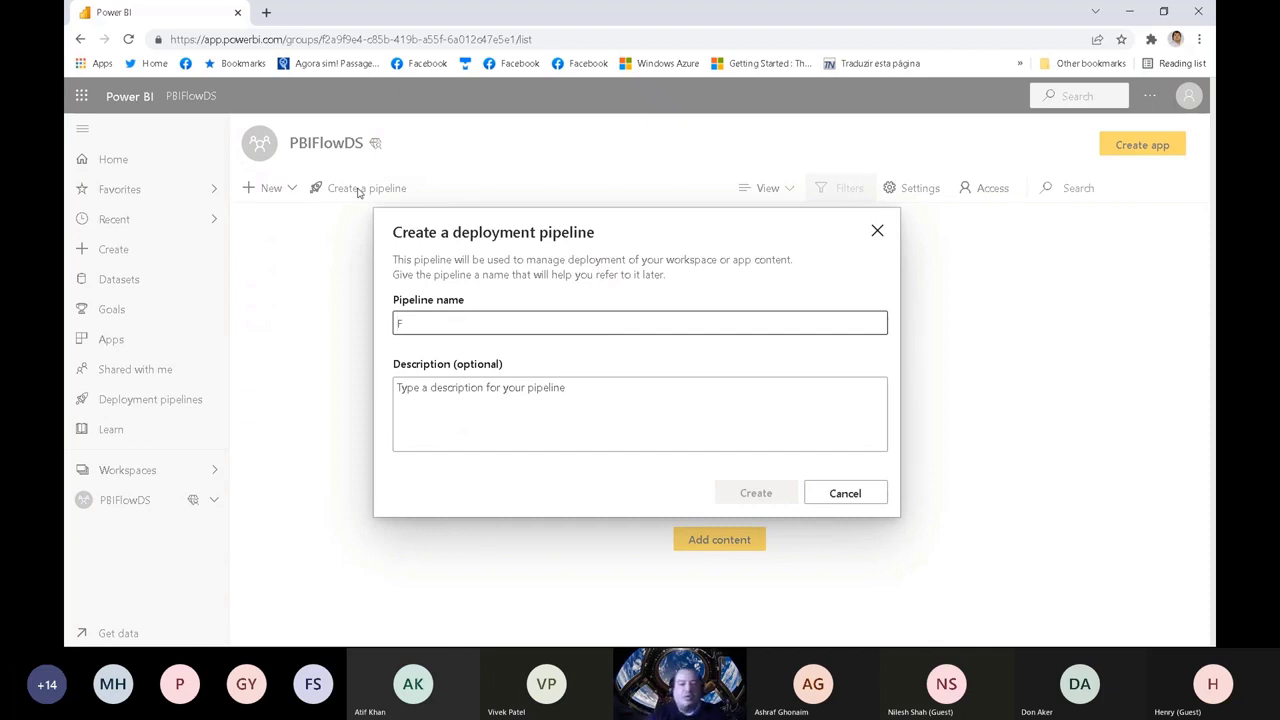
type("lowDSP")
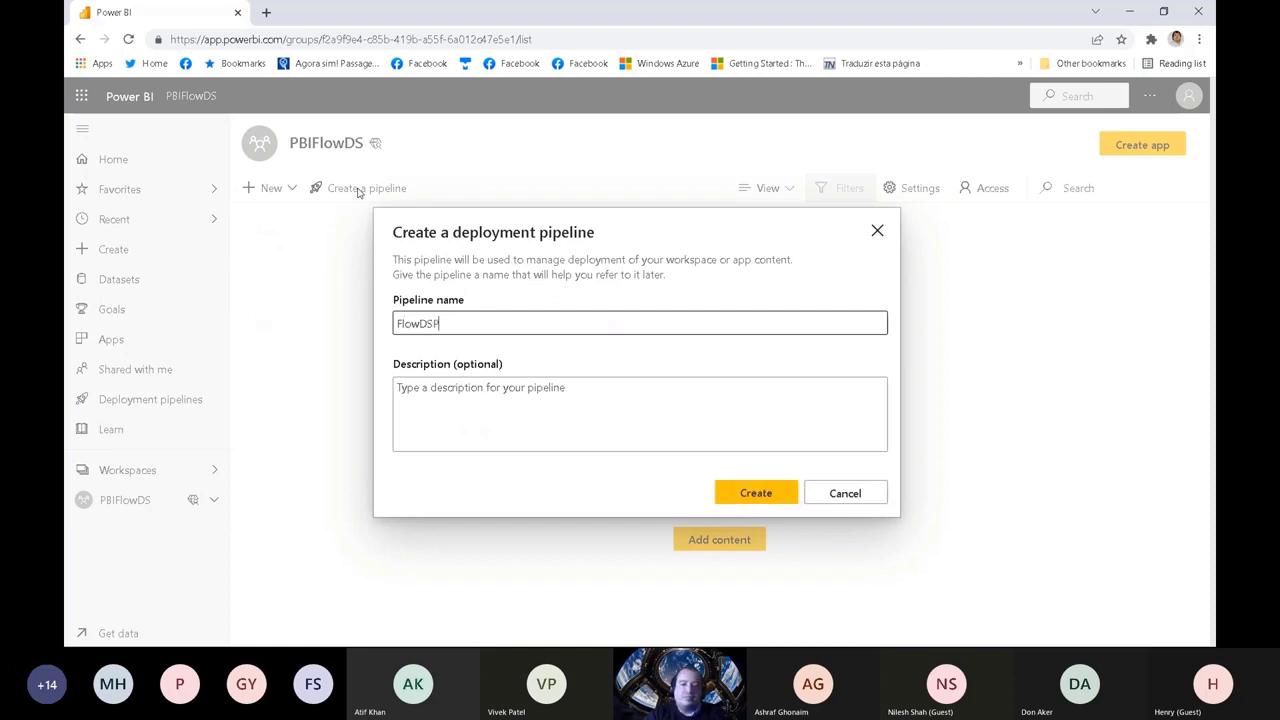
type("ipeline")
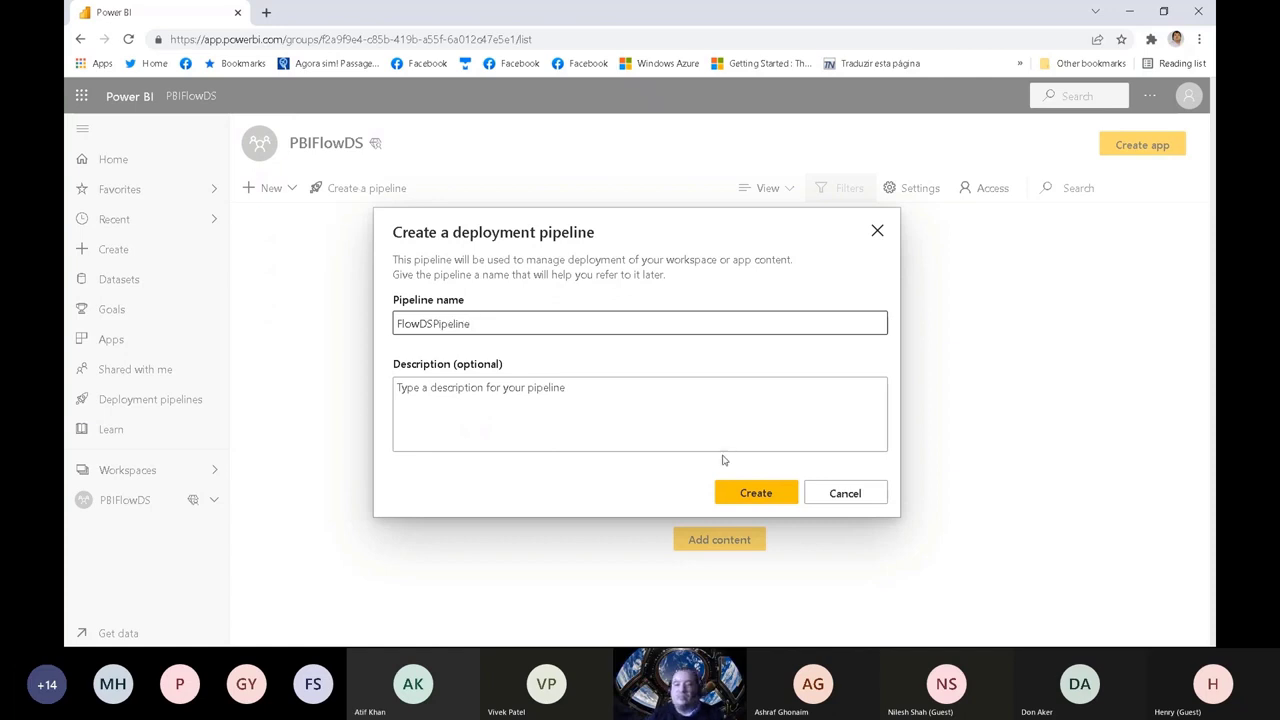
left_click(763, 495)
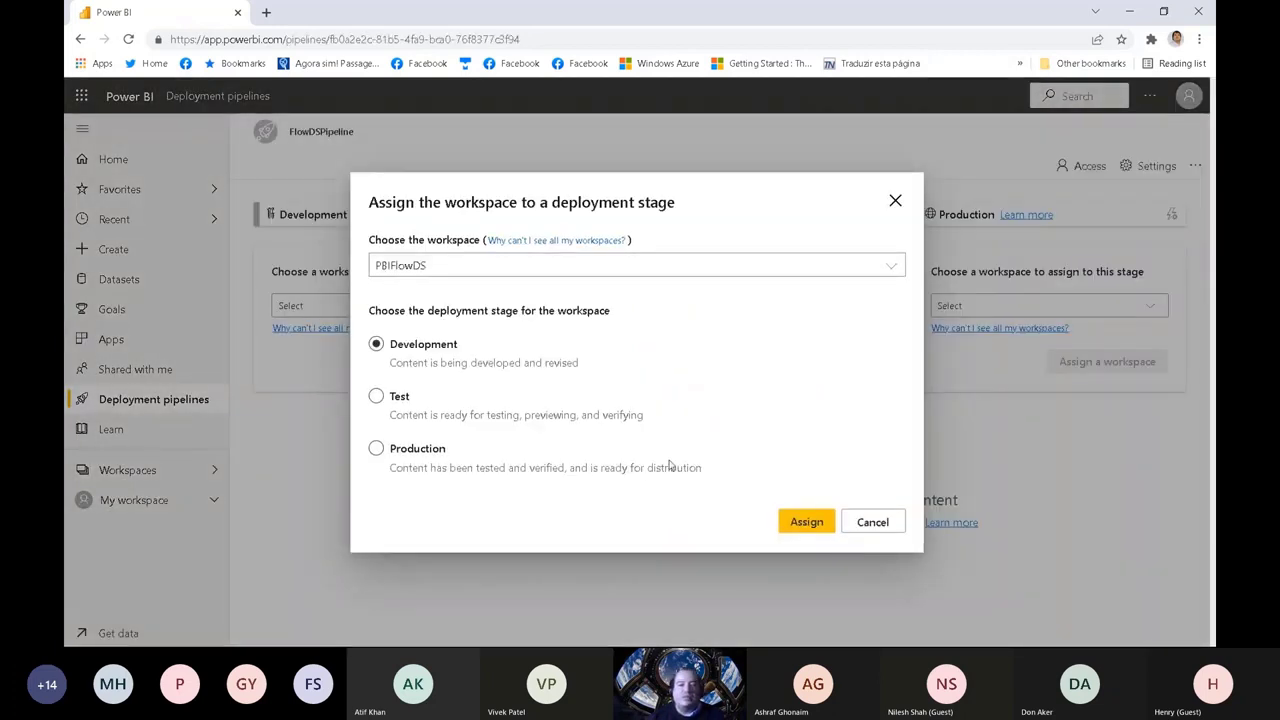
left_click(806, 523)
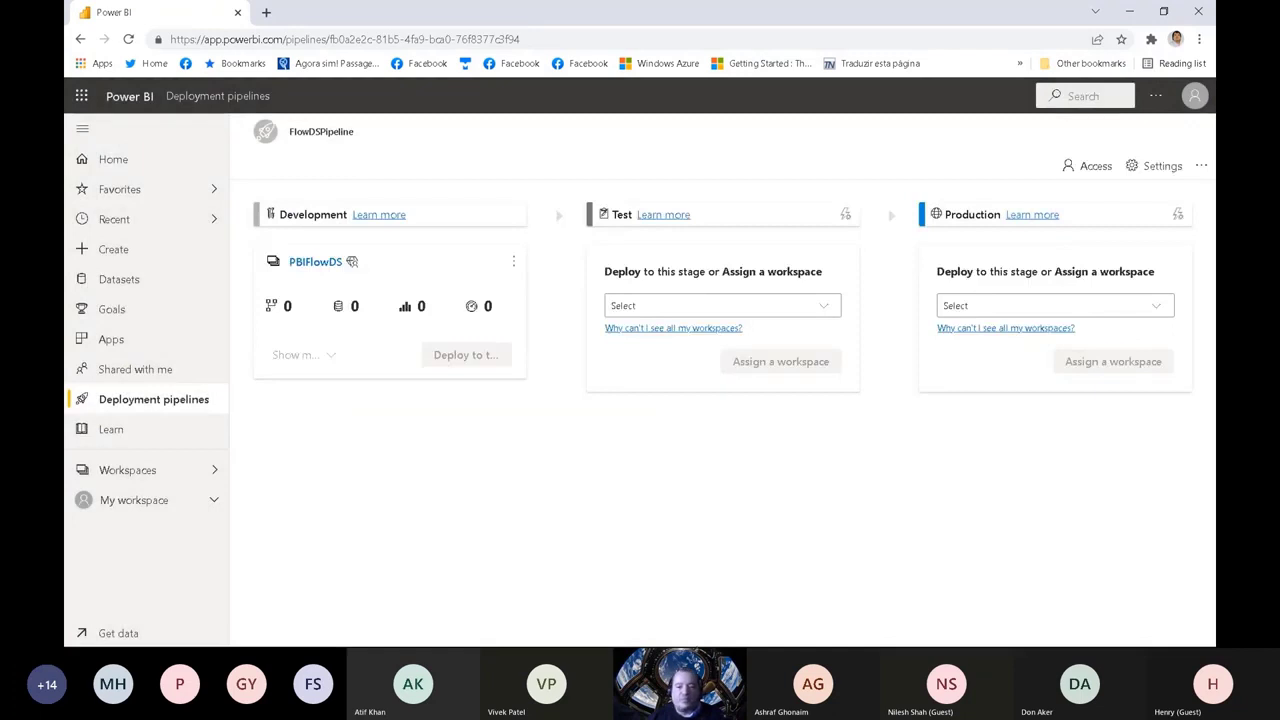
Step: Switch to the Demo2 report in Power BI Desktop, publish it to the PBIFlowDS workspace, and return to the browser
key("super")
mouse_move(642, 636)
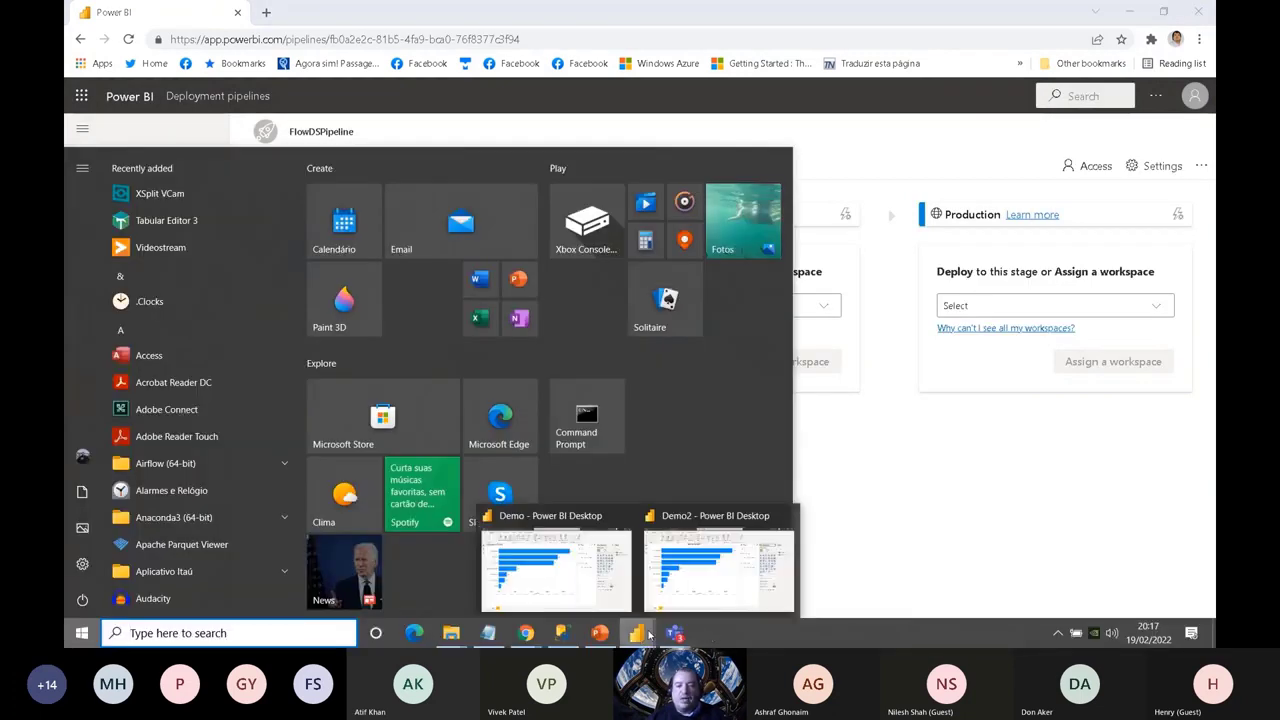
left_click(714, 588)
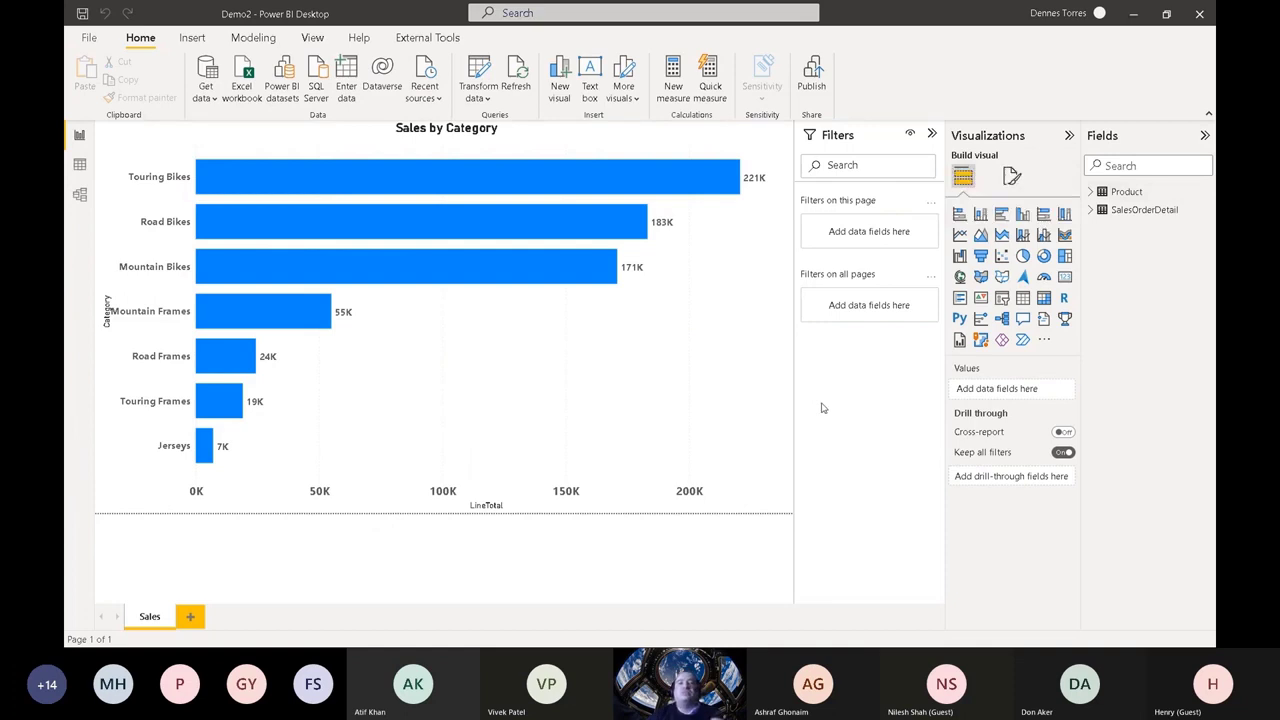
left_click(89, 38)
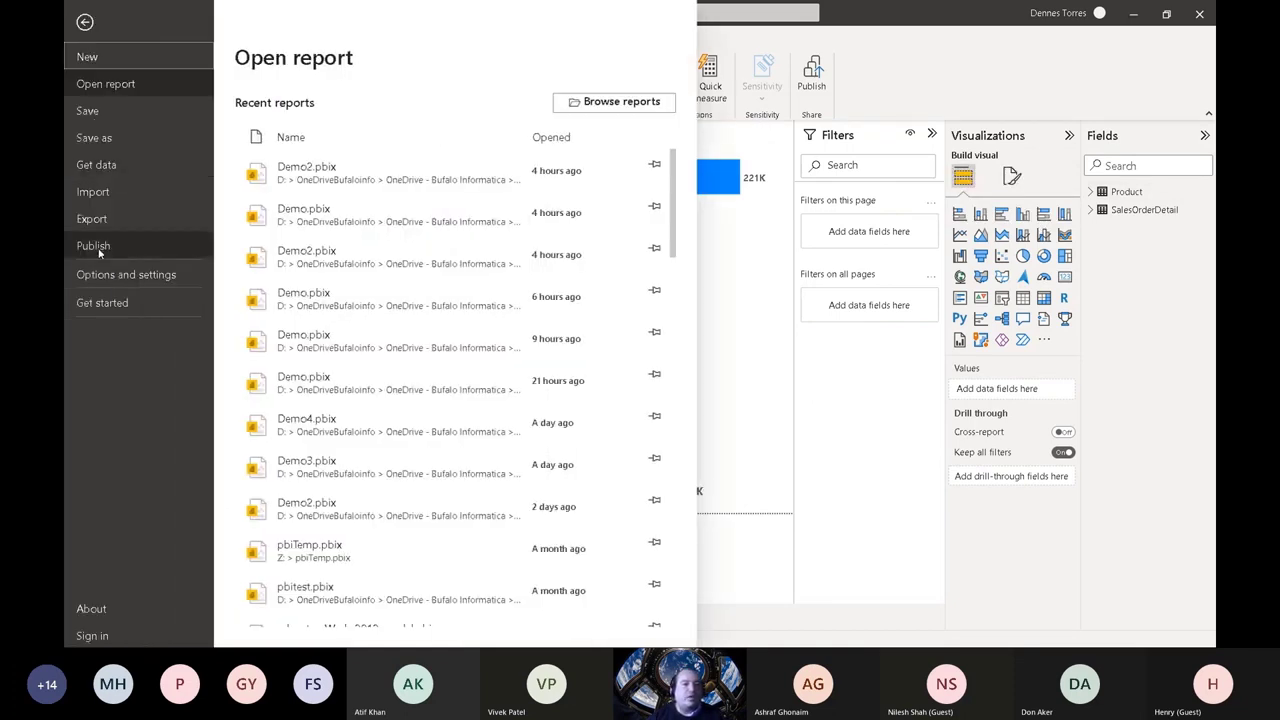
left_click(99, 253)
left_click(292, 111)
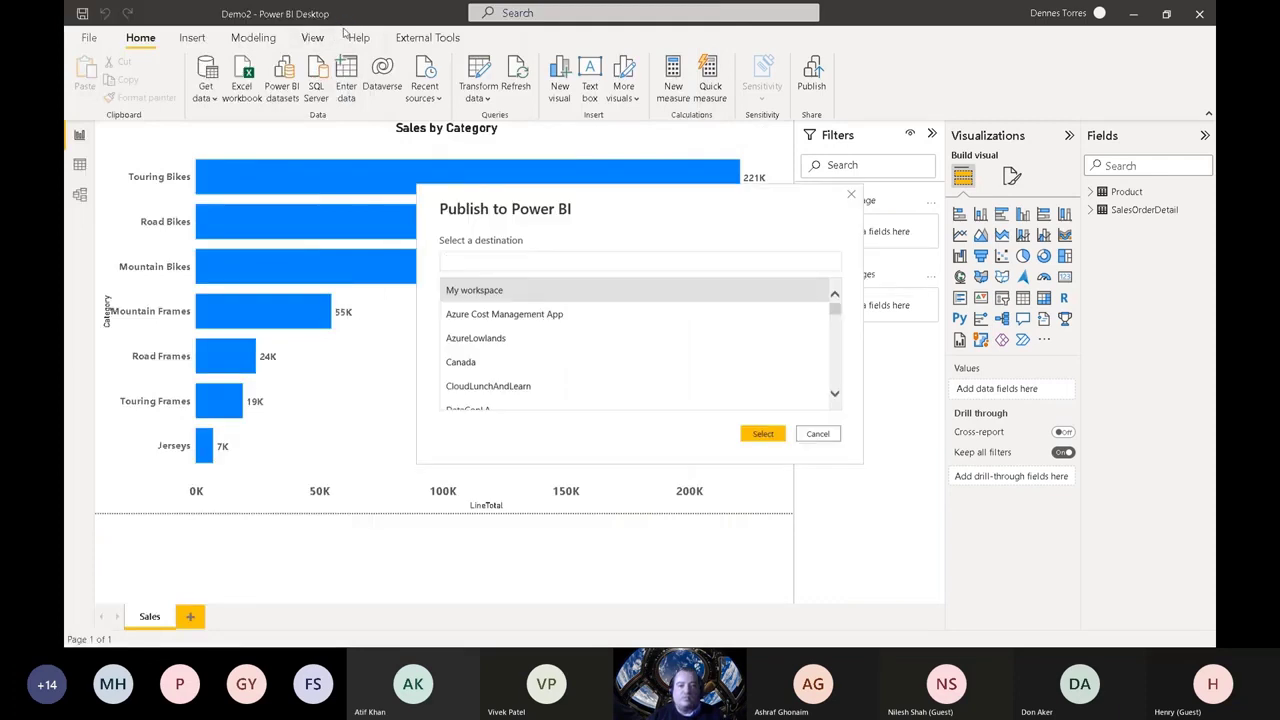
left_click_drag(835, 305, 837, 340)
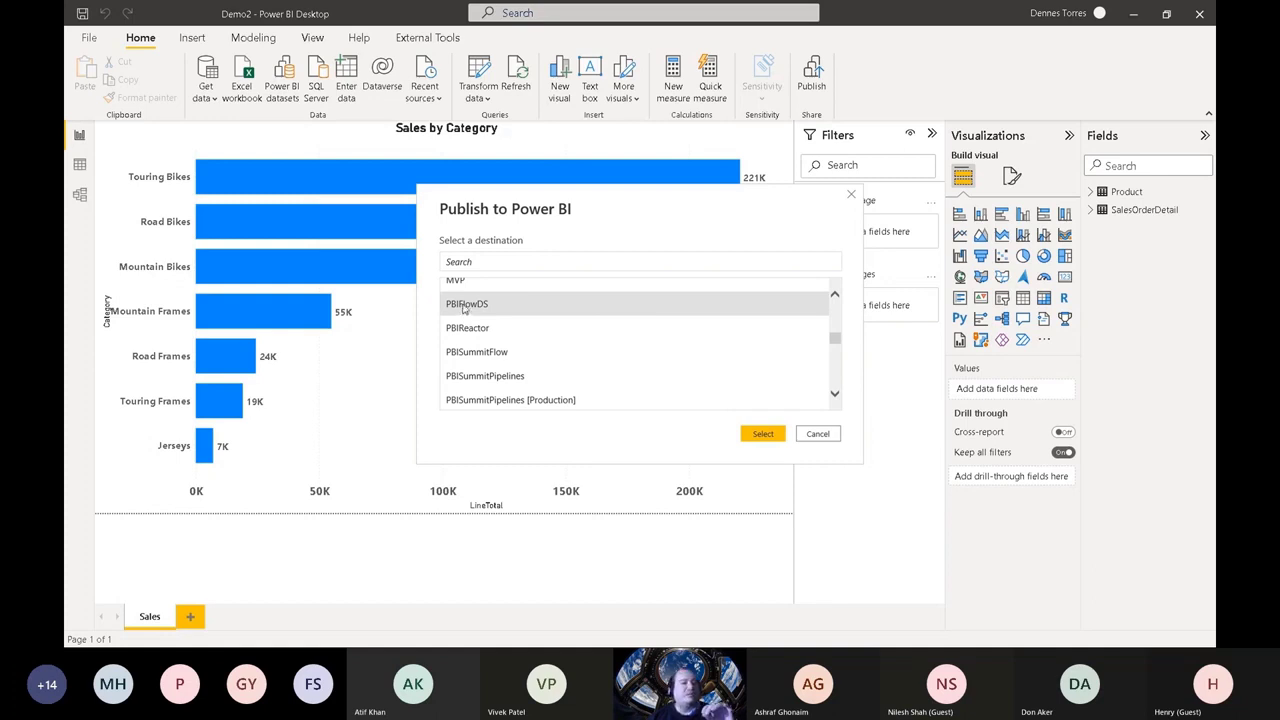
left_click(762, 435)
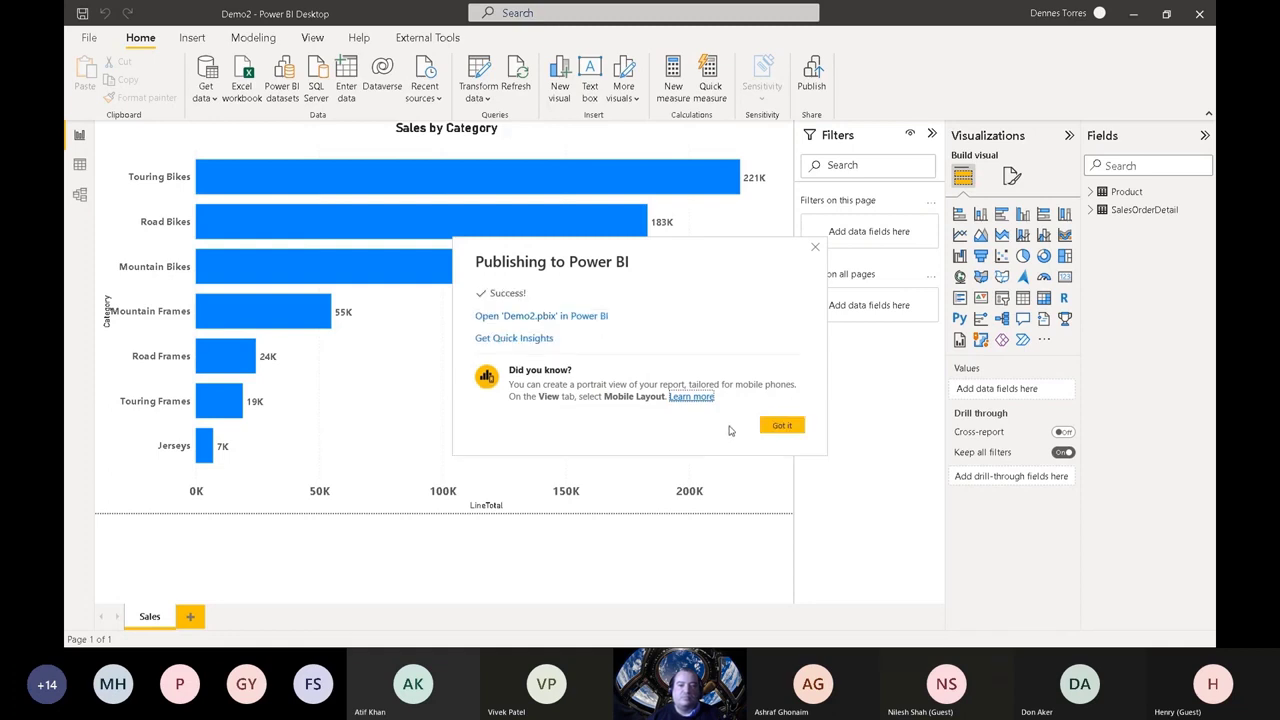
left_click(781, 425)
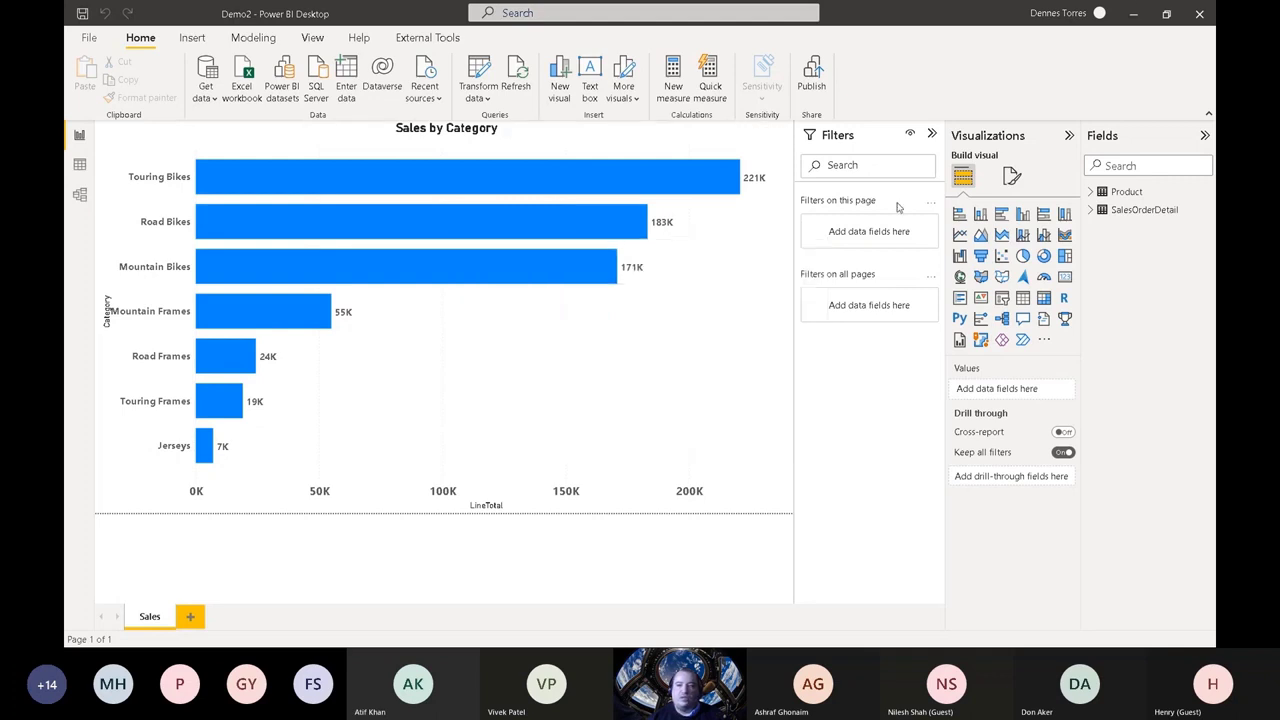
left_click(1131, 15)
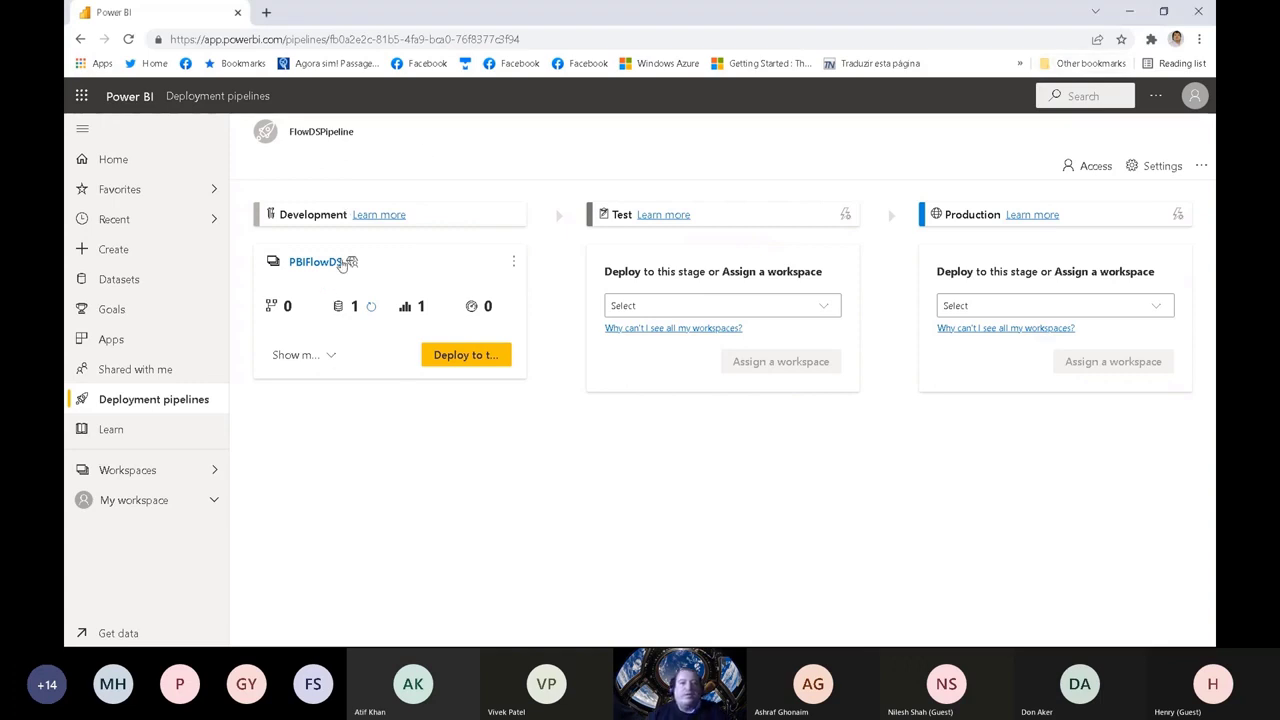
Step: Expand the Development stage items of FlowDSPipeline and refresh the Demo2 dataset
left_click(332, 356)
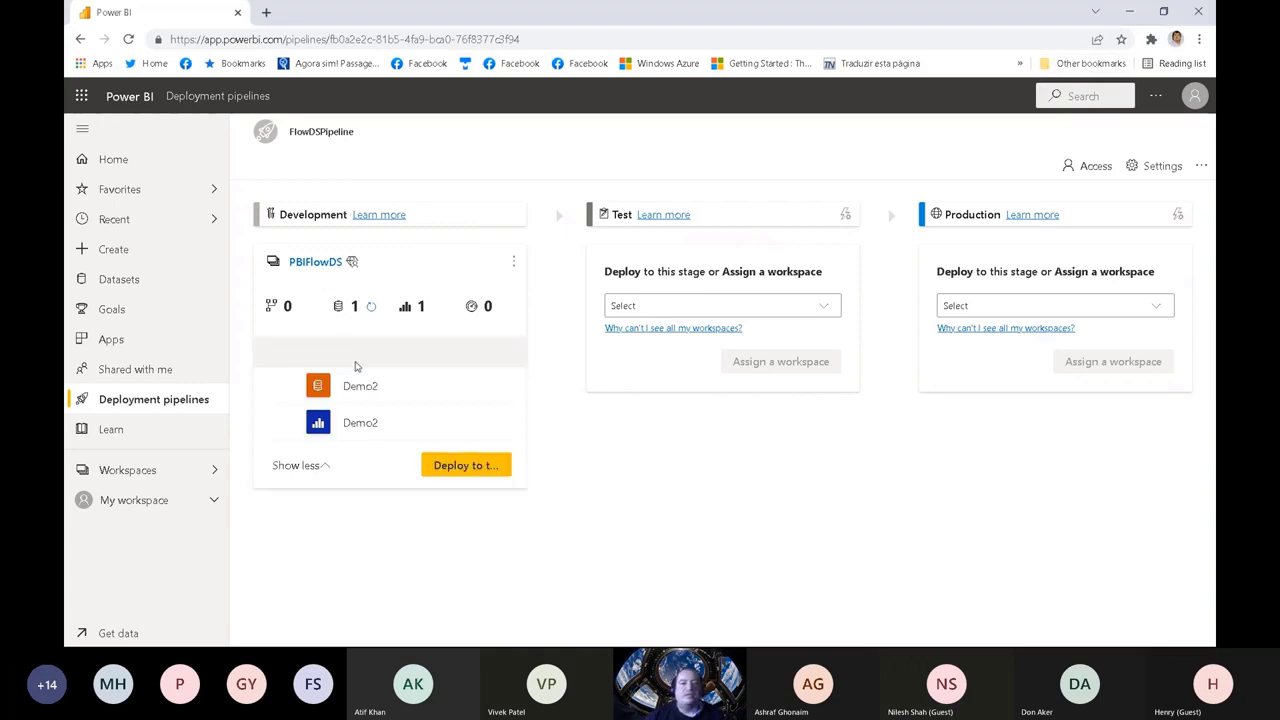
left_click(493, 388)
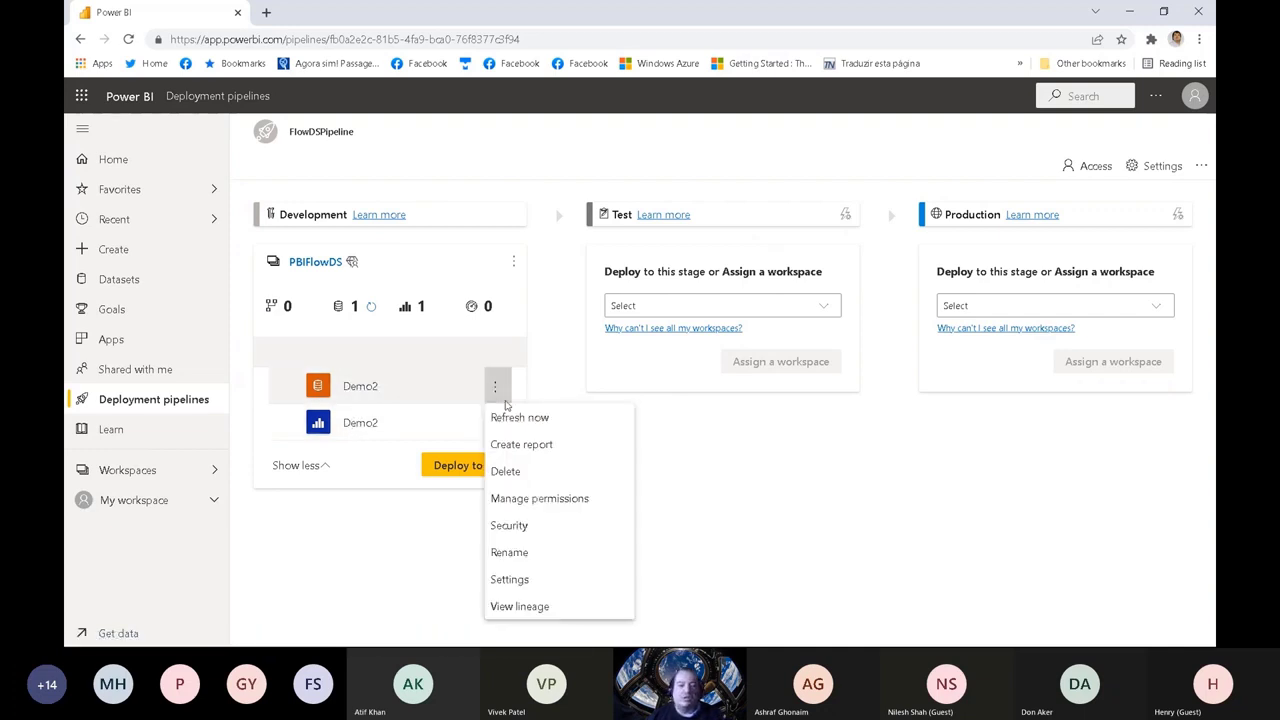
left_click(515, 417)
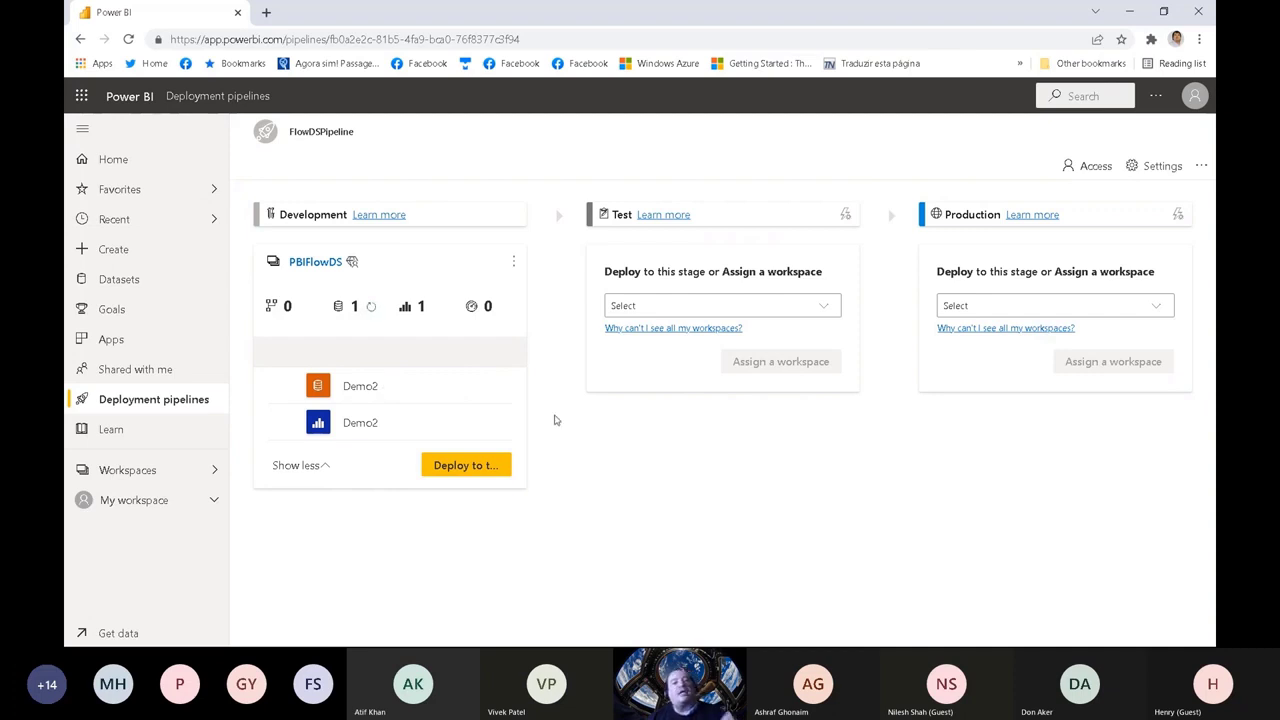
Step: Try to deploy the Development content of FlowDSPipeline to the Test stage
left_click(484, 461)
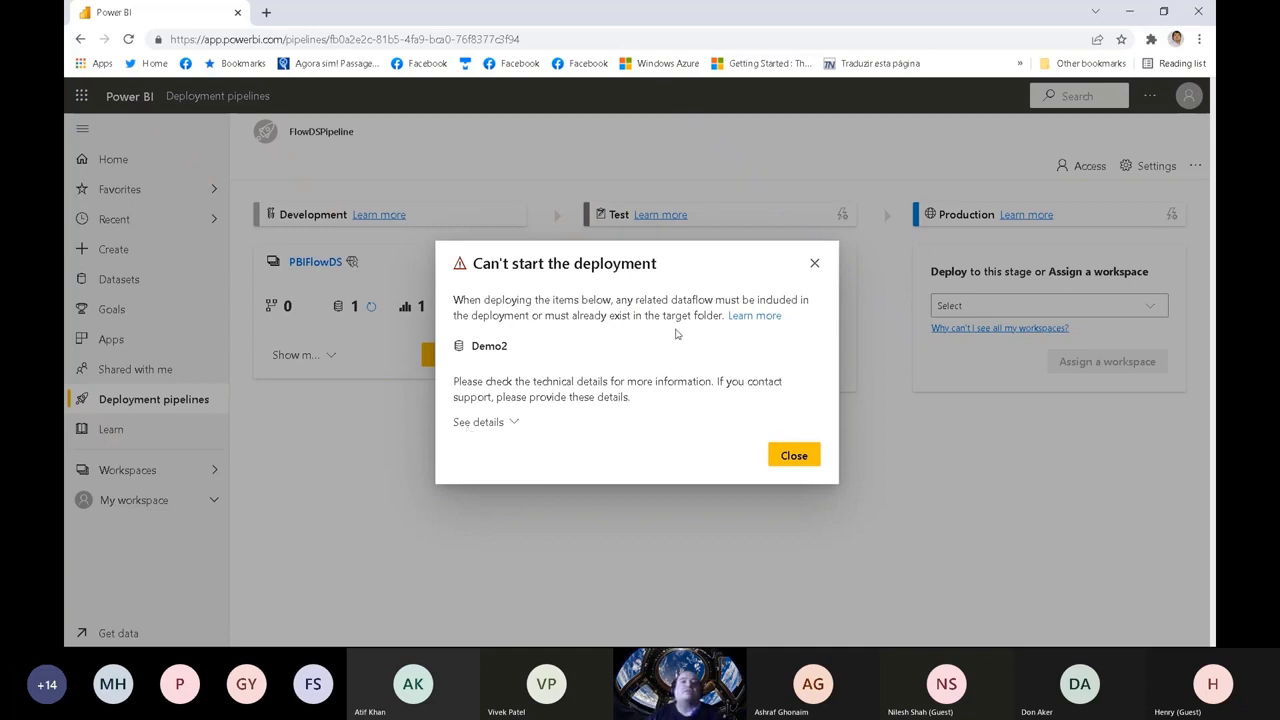
left_click(814, 264)
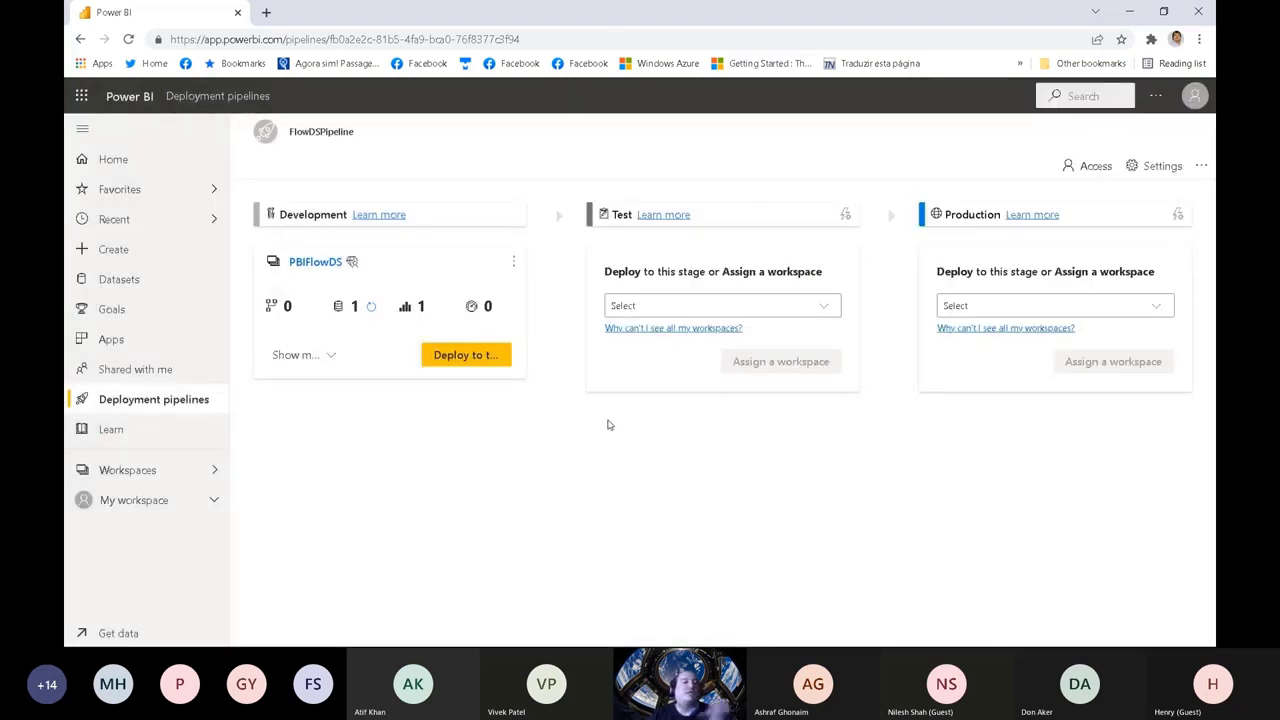
left_click(143, 470)
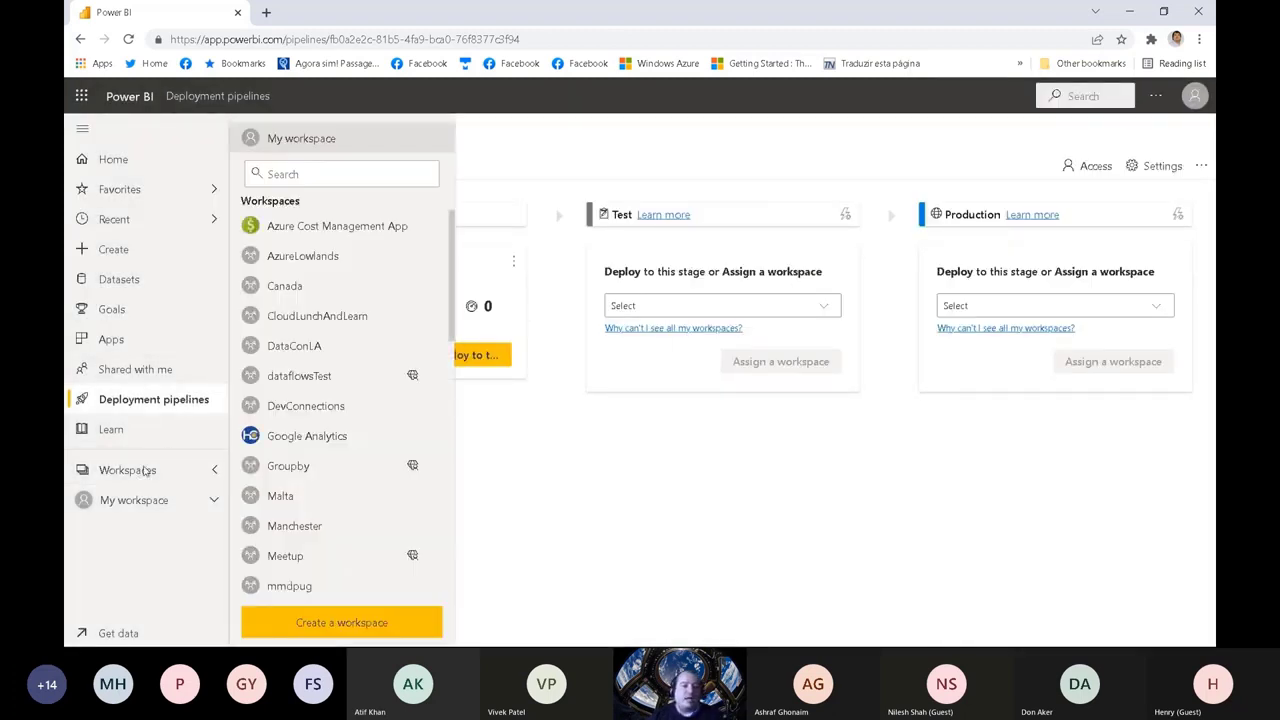
left_click_drag(449, 255, 431, 545)
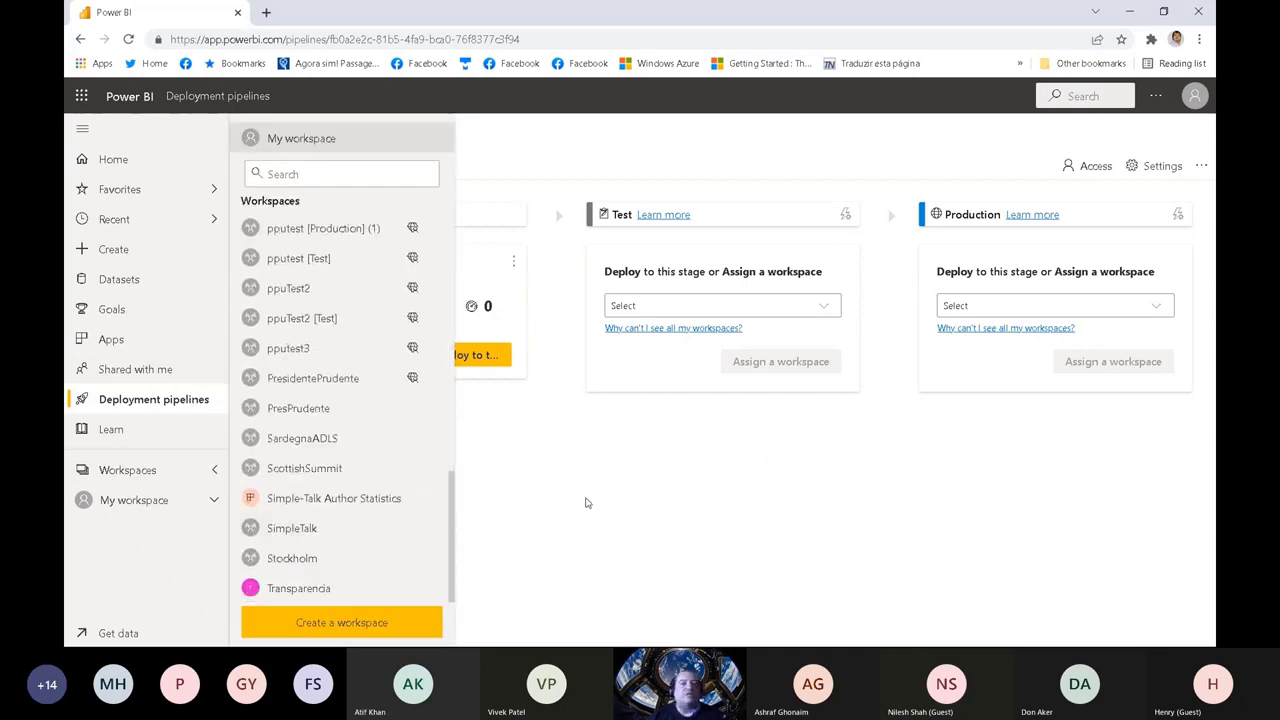
left_click_drag(455, 490, 455, 417)
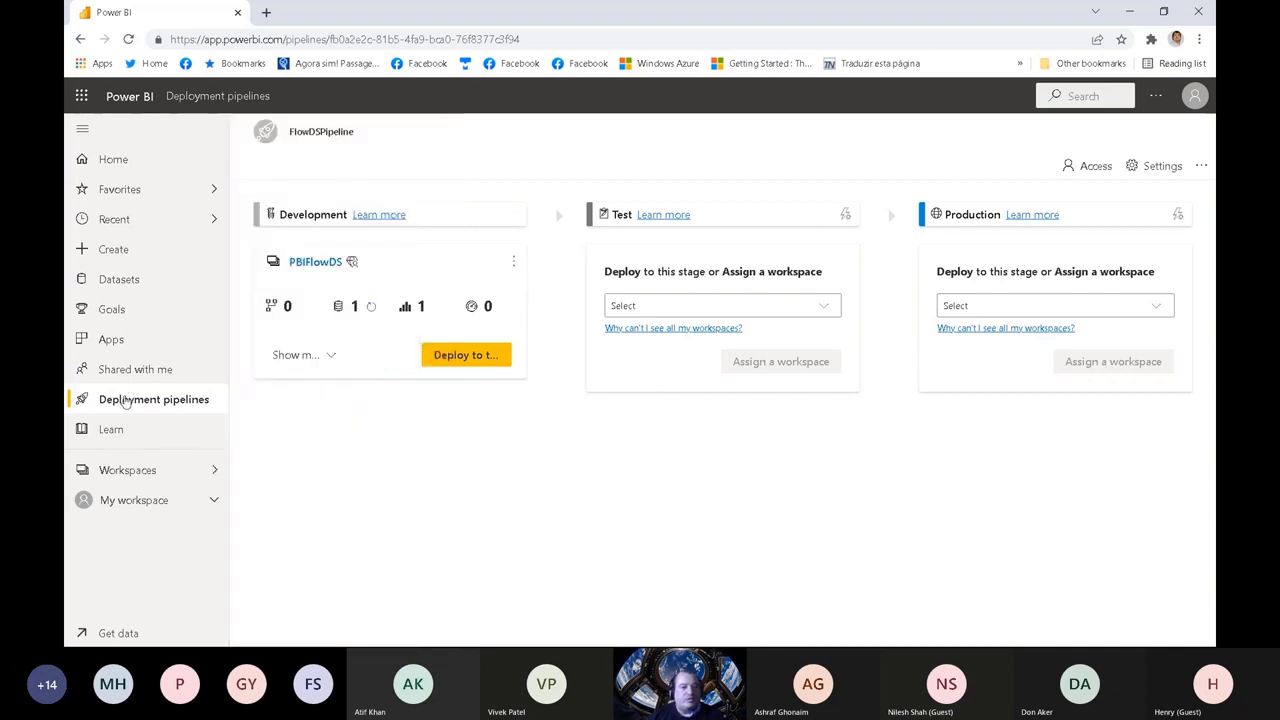
Step: Open the overview of all deployment pipelines
left_click(142, 404)
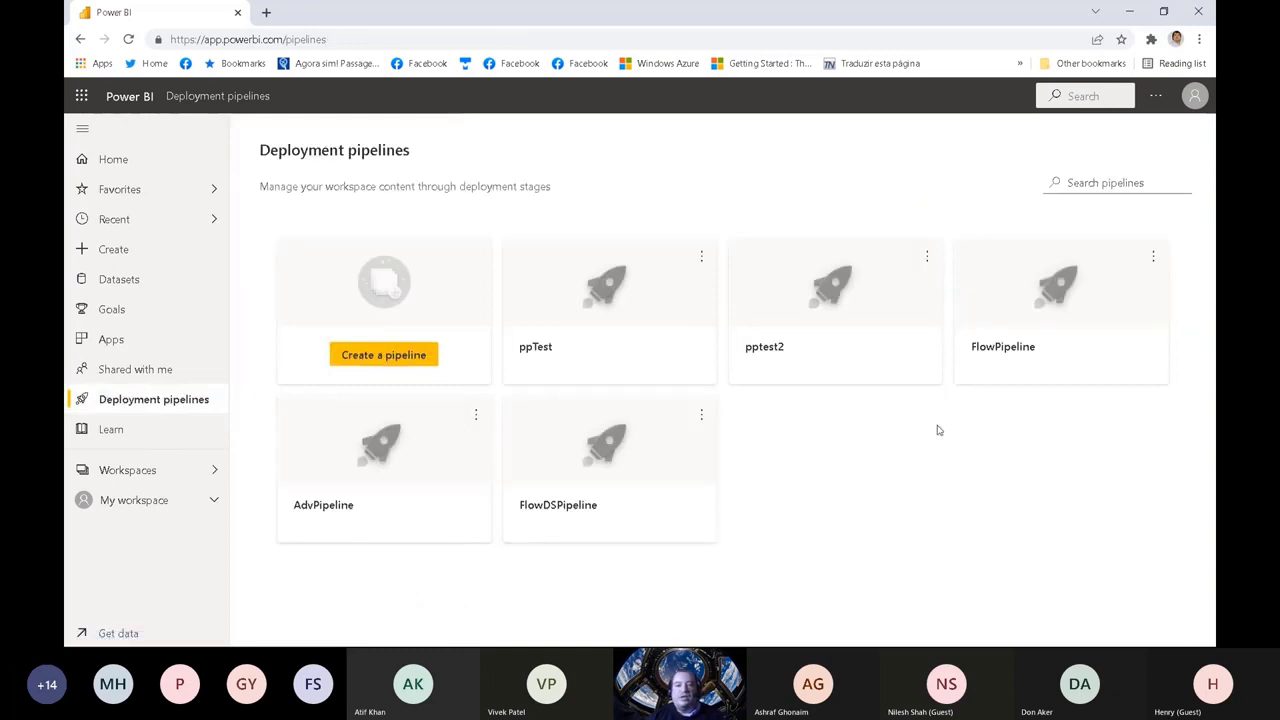
Step: Open FlowPipeline and deploy its Development content, the AdventureFlow dataflow, to the Test stage
left_click(992, 324)
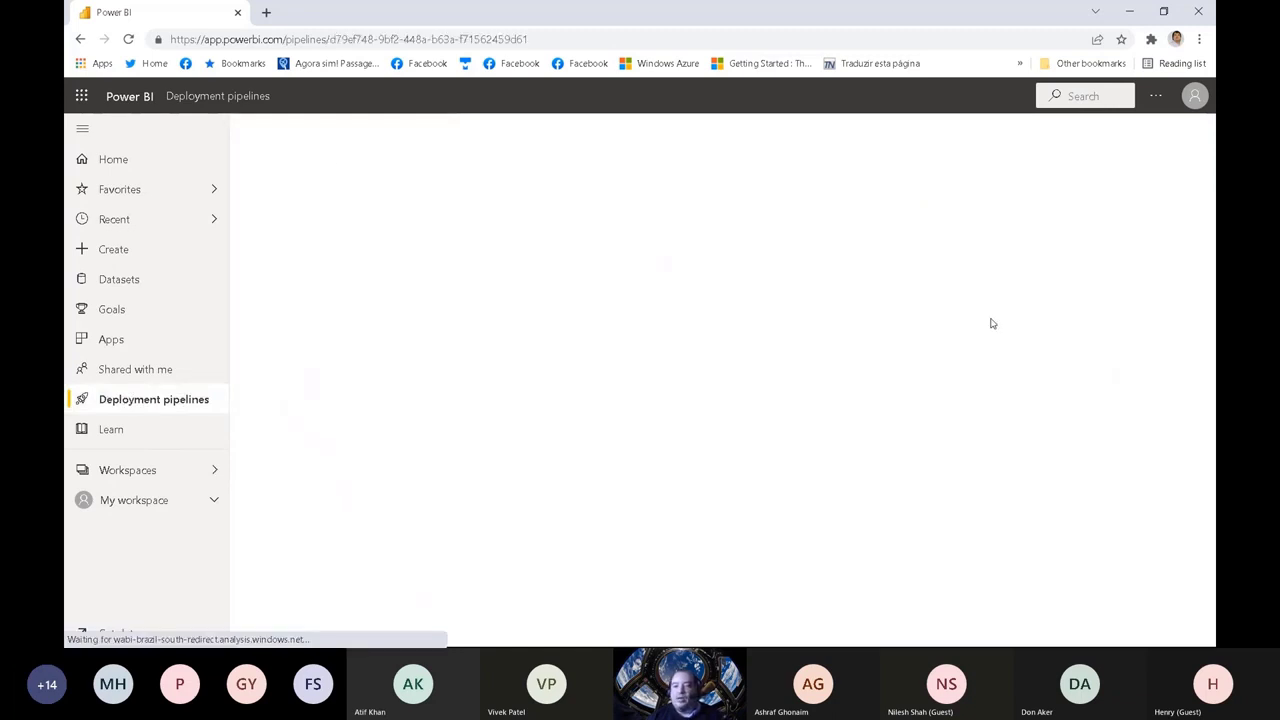
left_click(306, 356)
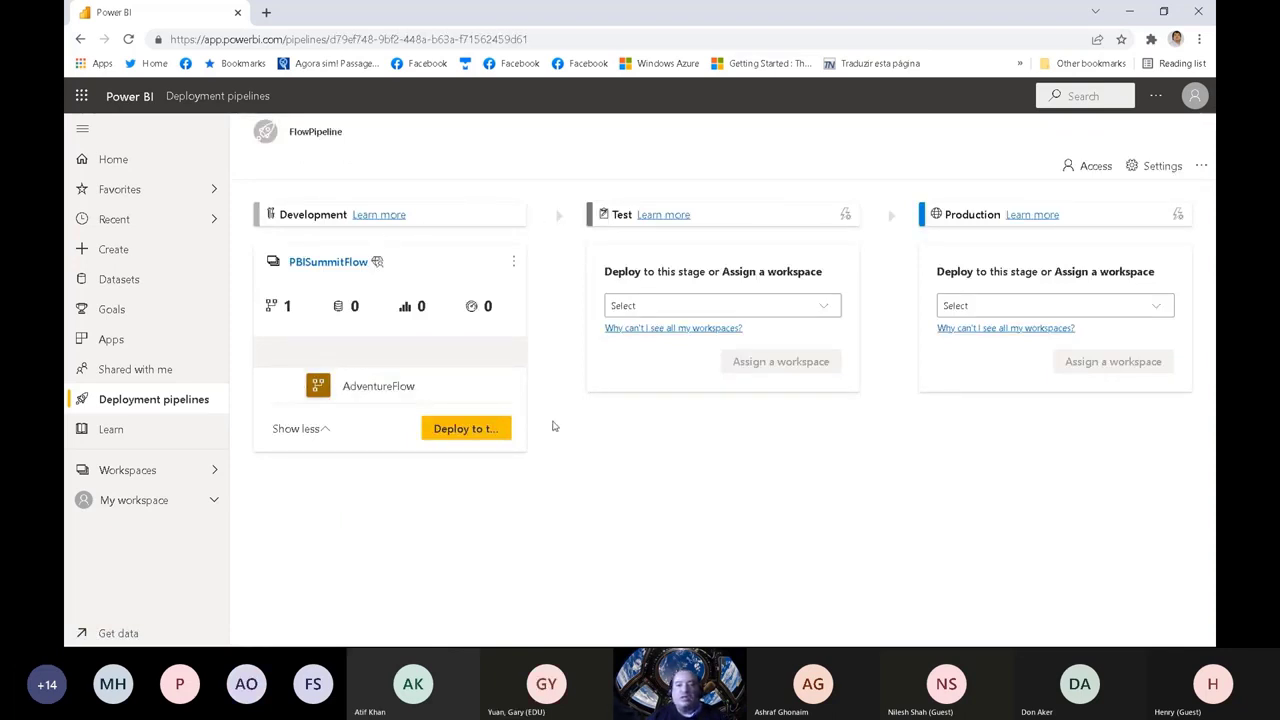
left_click(484, 430)
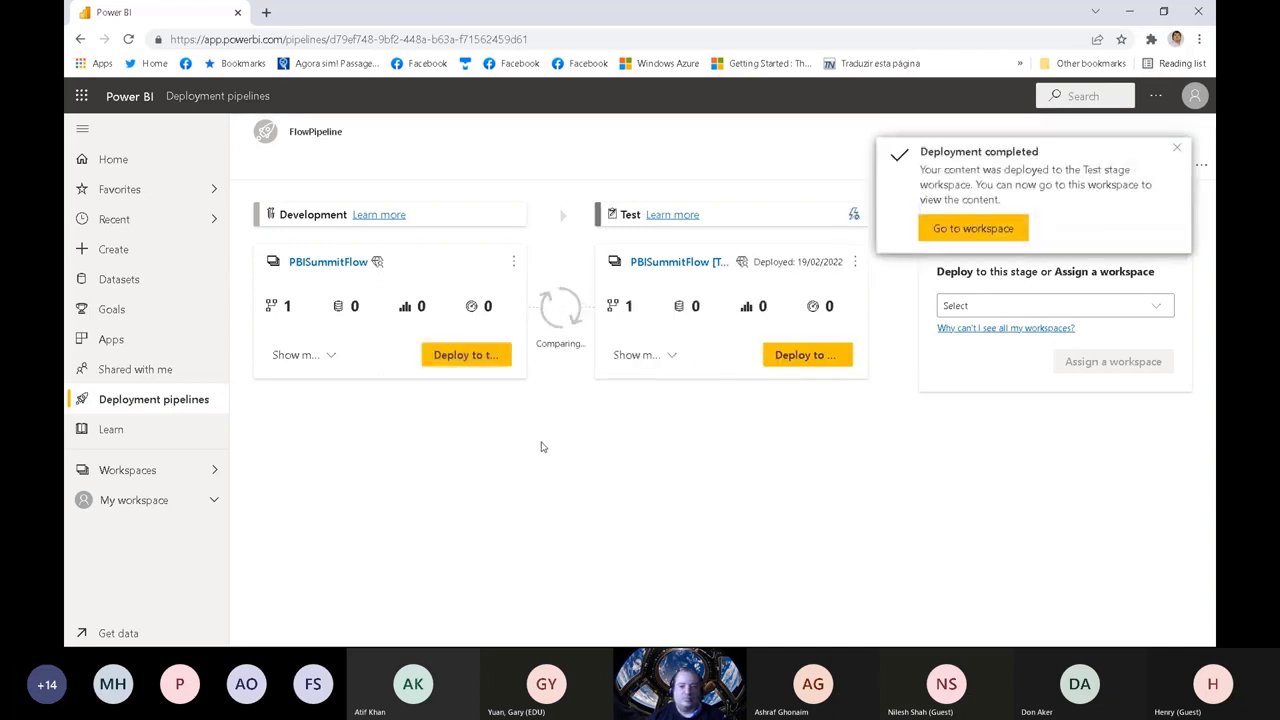
left_click(1175, 150)
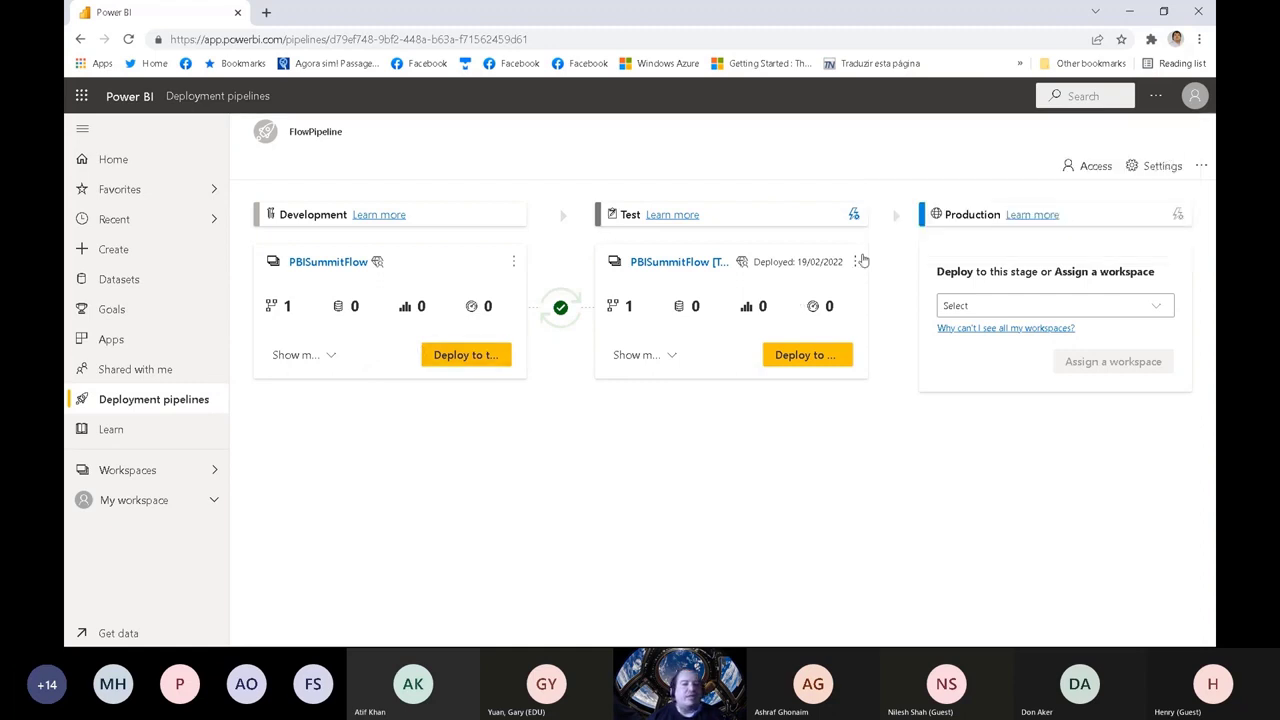
Step: In the Test stage's deployment rules for AdventureFlow, add a data source rule replacing AdventureDev with the database Adventure on the same server
left_click(855, 216)
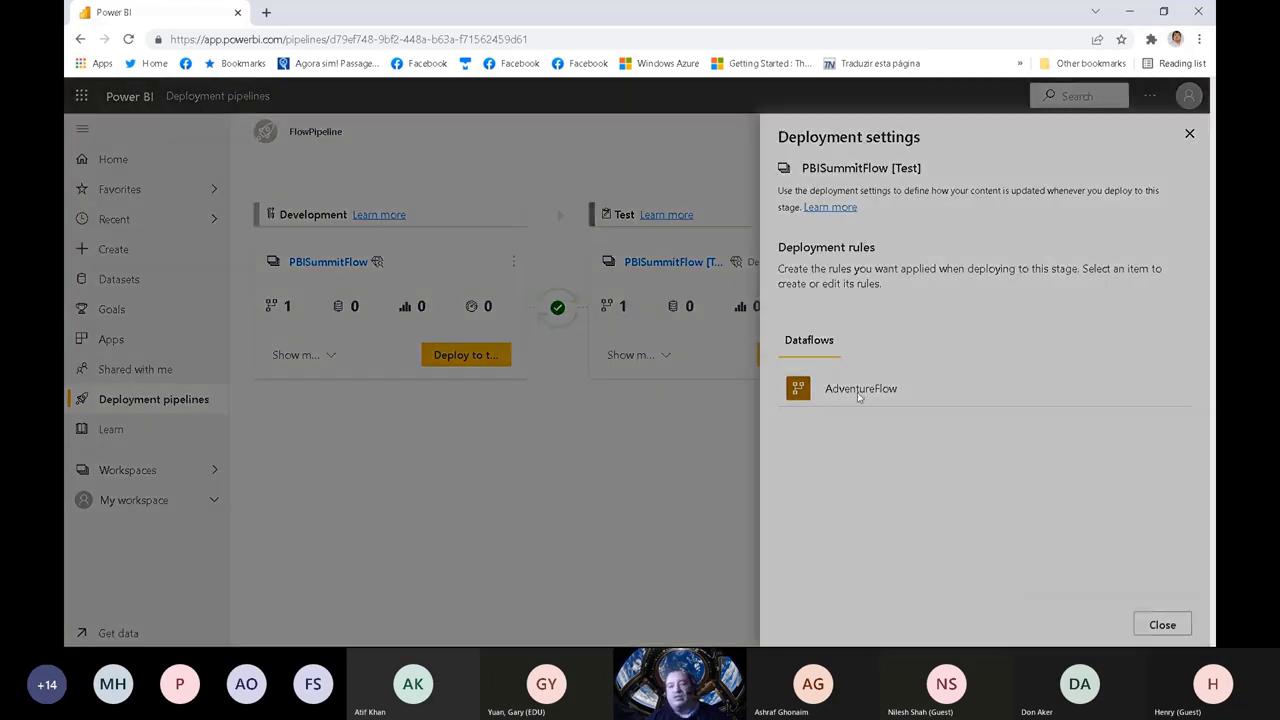
left_click(858, 395)
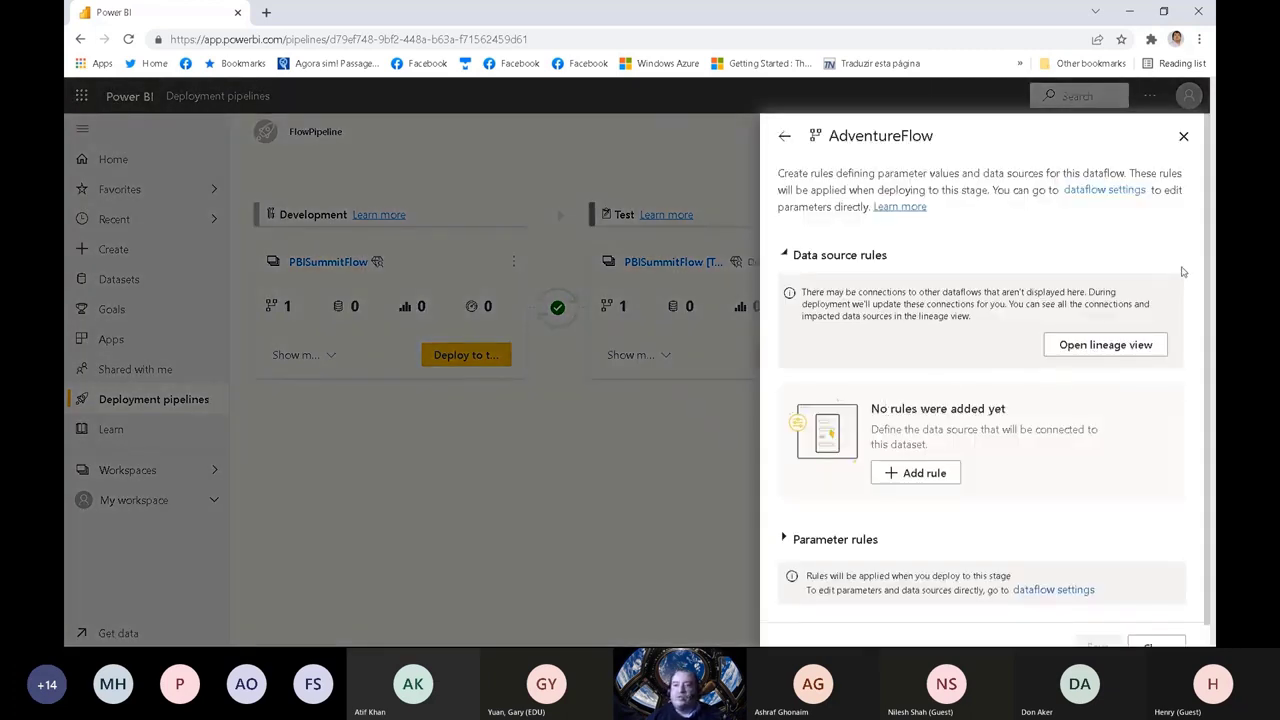
scroll(1207, 221, "down", 1)
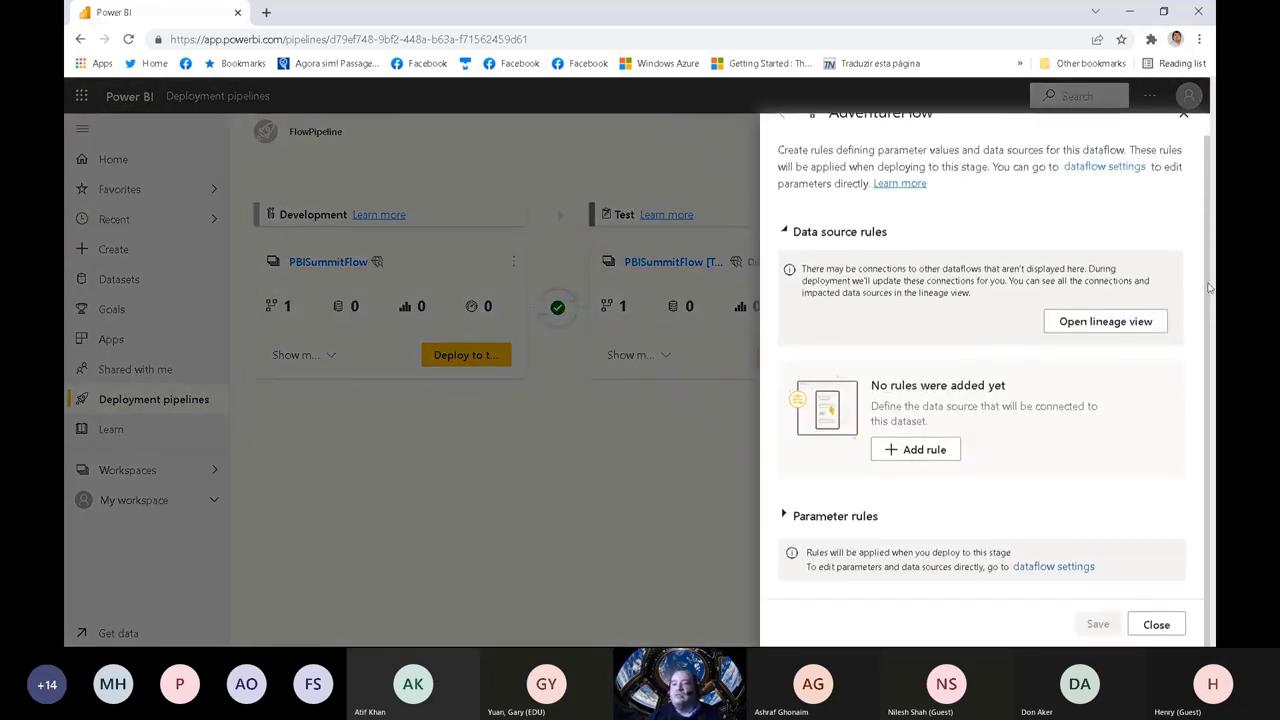
left_click(914, 449)
left_click(948, 426)
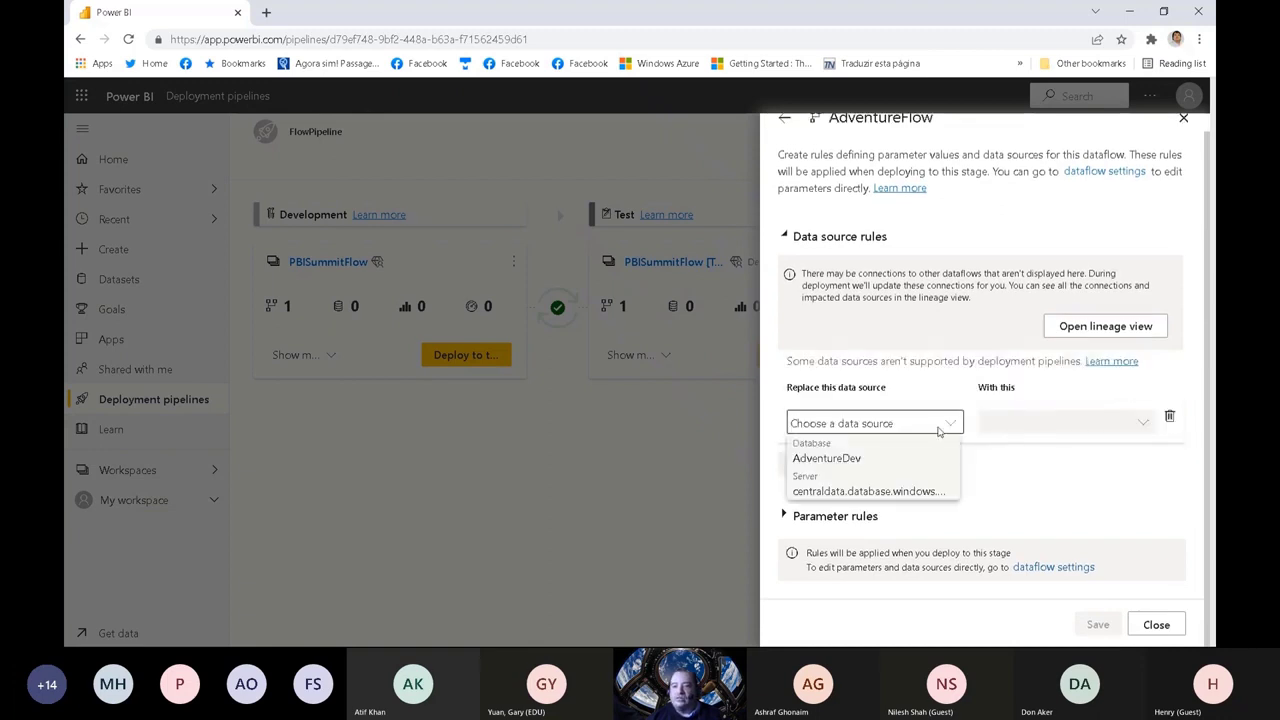
left_click(862, 462)
left_click(1035, 424)
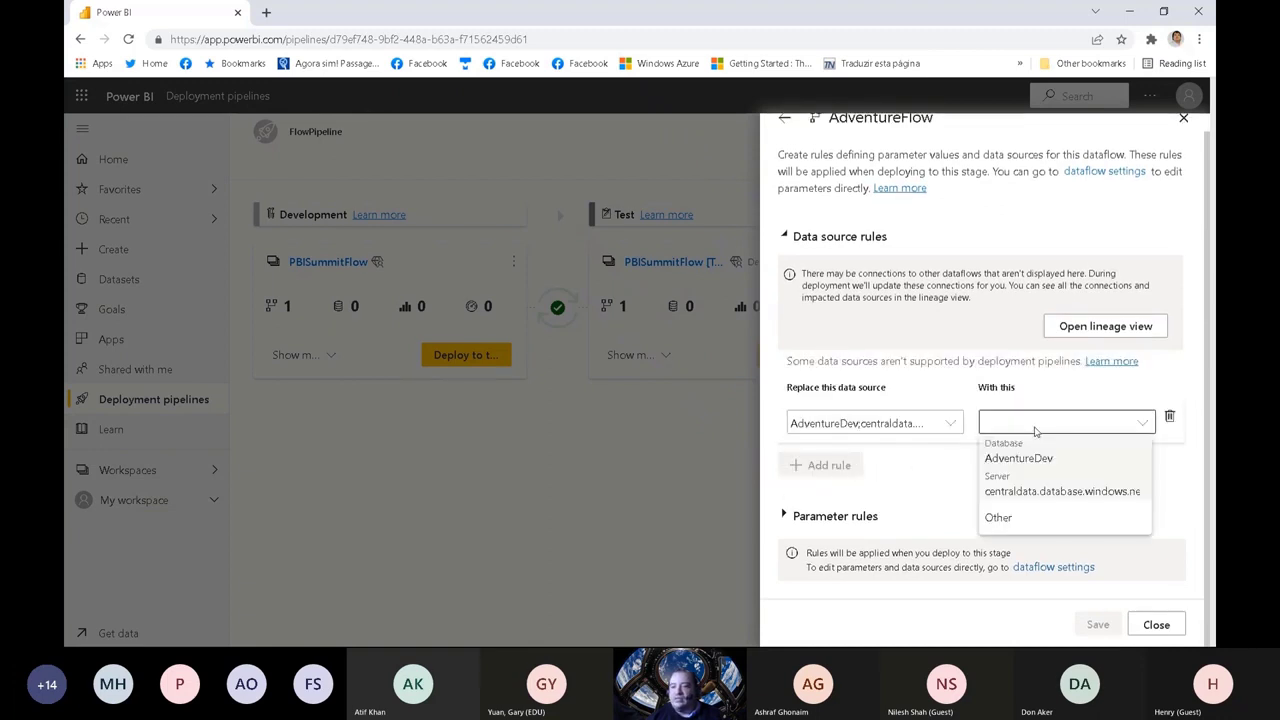
left_click(999, 518)
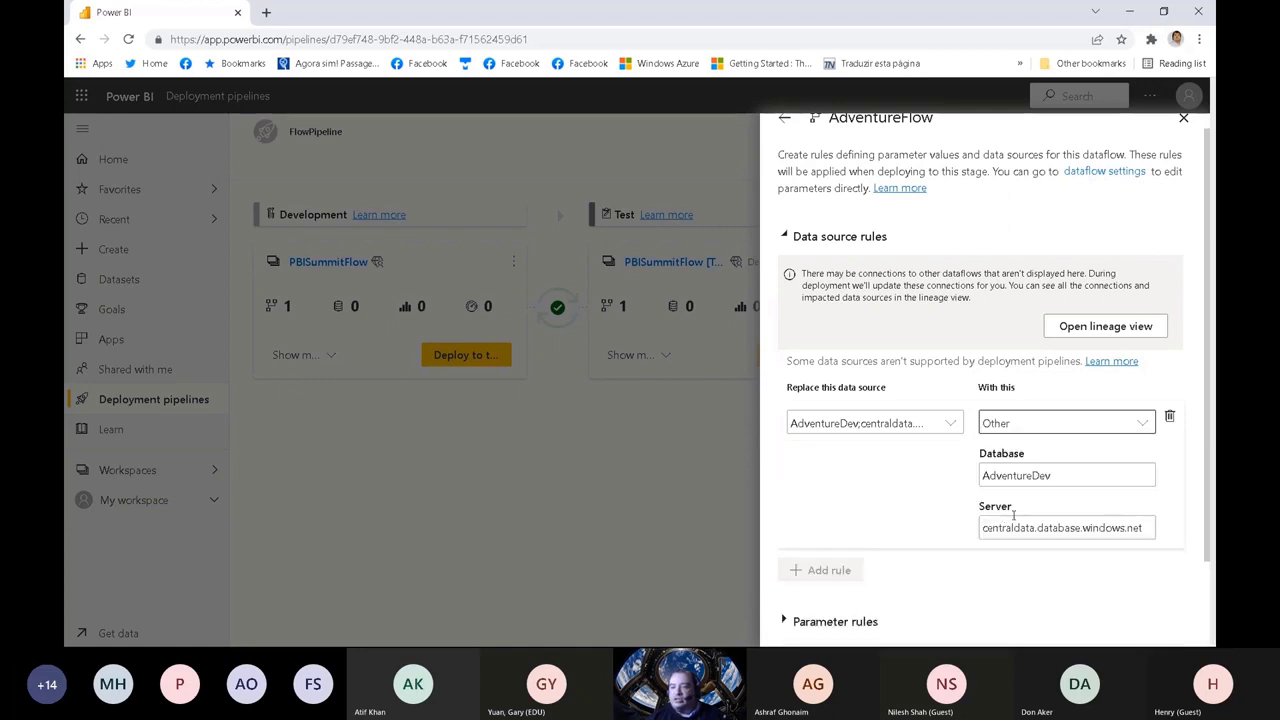
left_click_drag(1059, 480, 1039, 478)
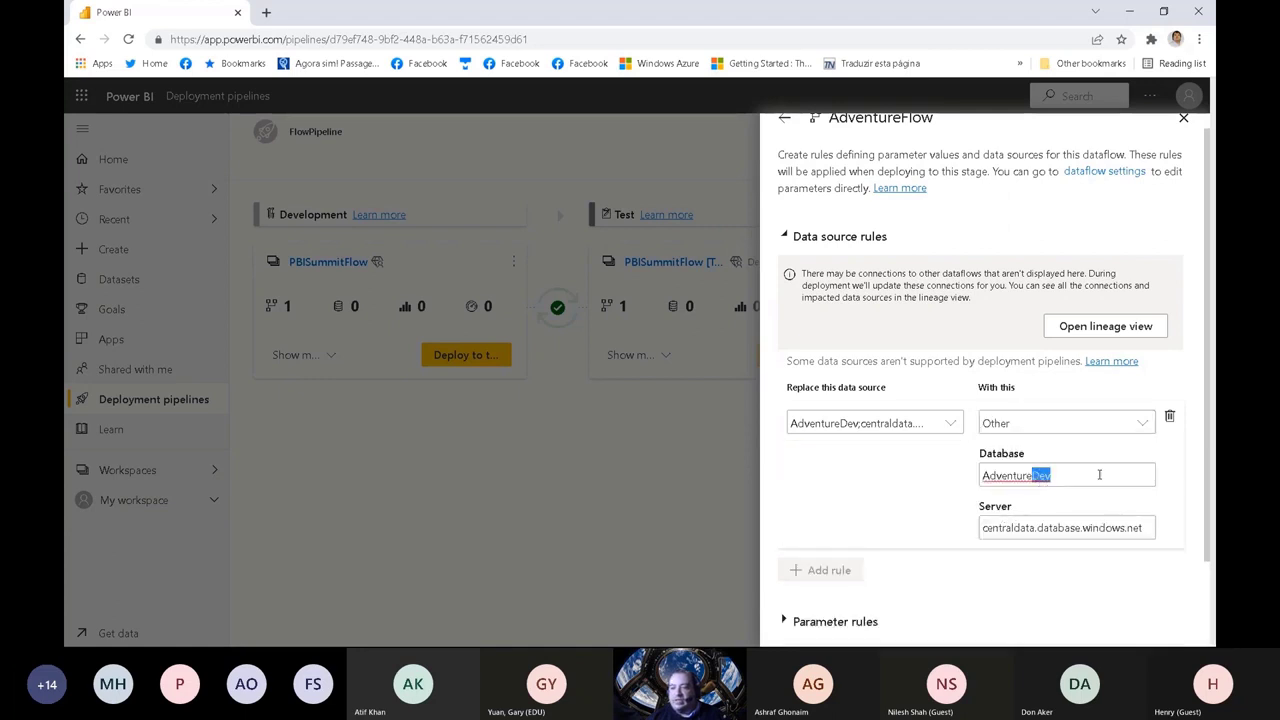
key("BackSpace")
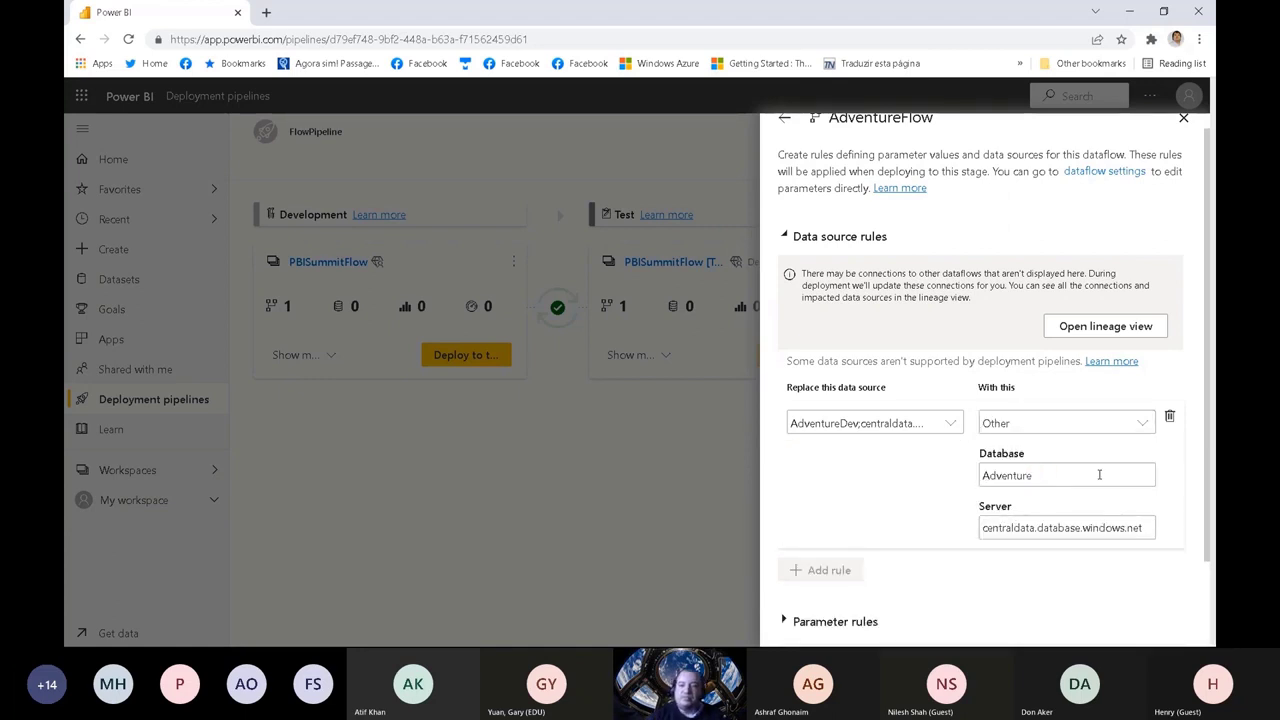
Step: Add a parameter rule applying 1500 to StartingPrice, then save the AdventureFlow rules and close the deployment settings
scroll(1210, 352, "down", 2)
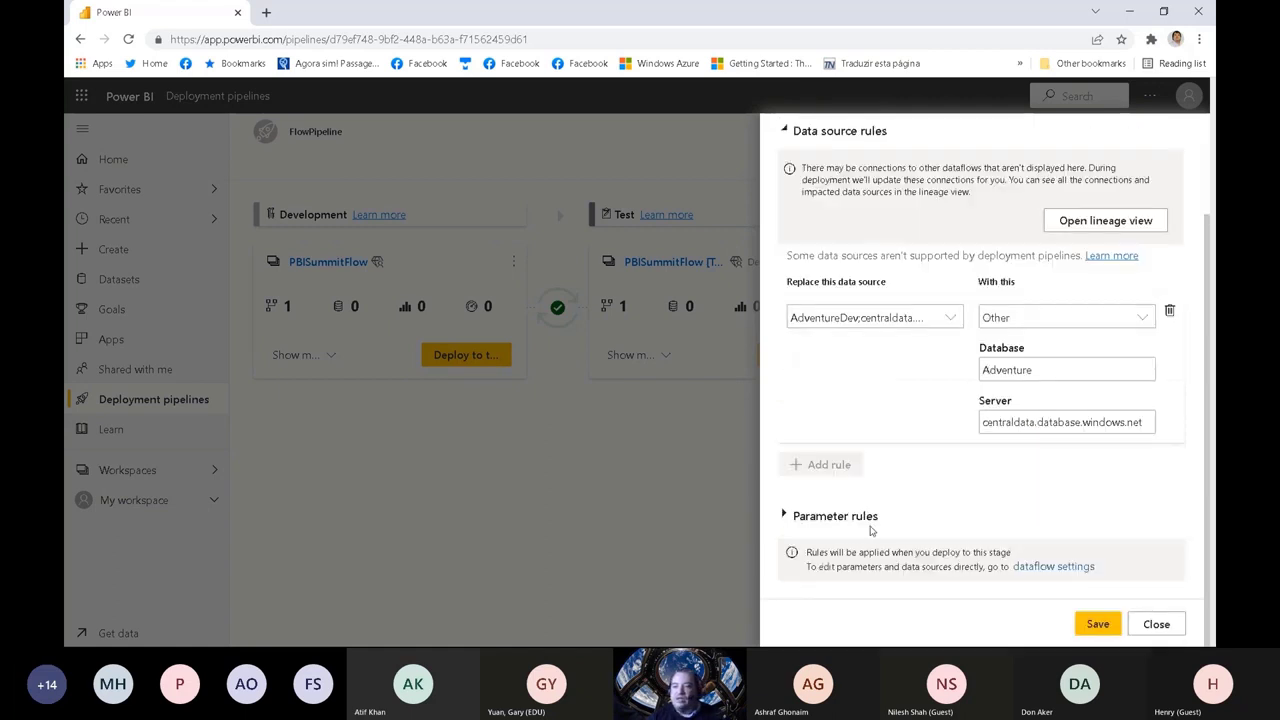
left_click(783, 516)
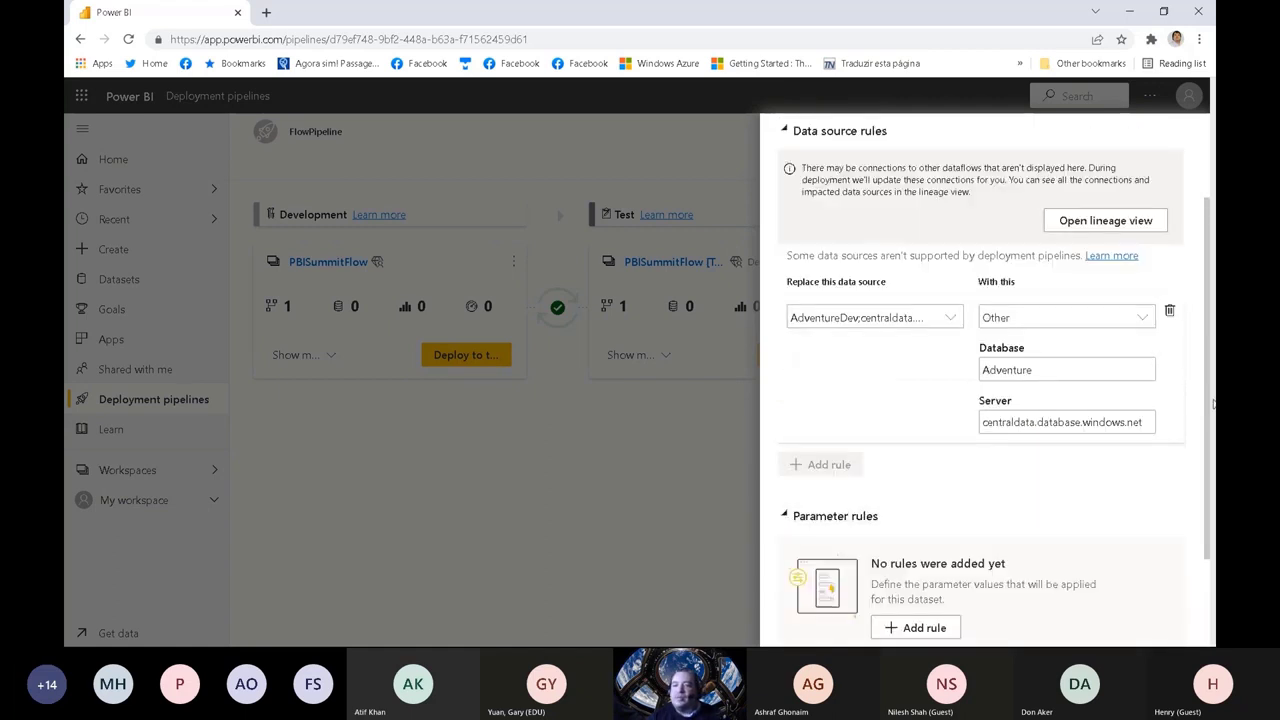
scroll(1210, 408, "down", 3)
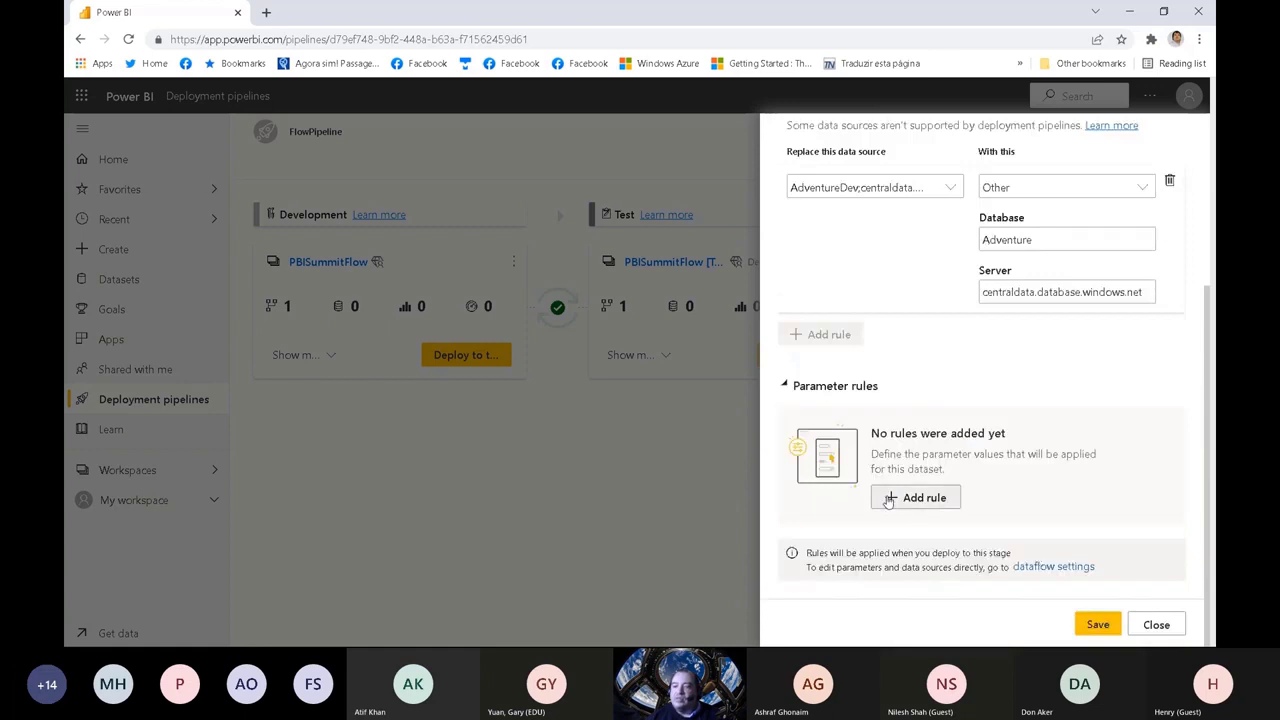
left_click(888, 500)
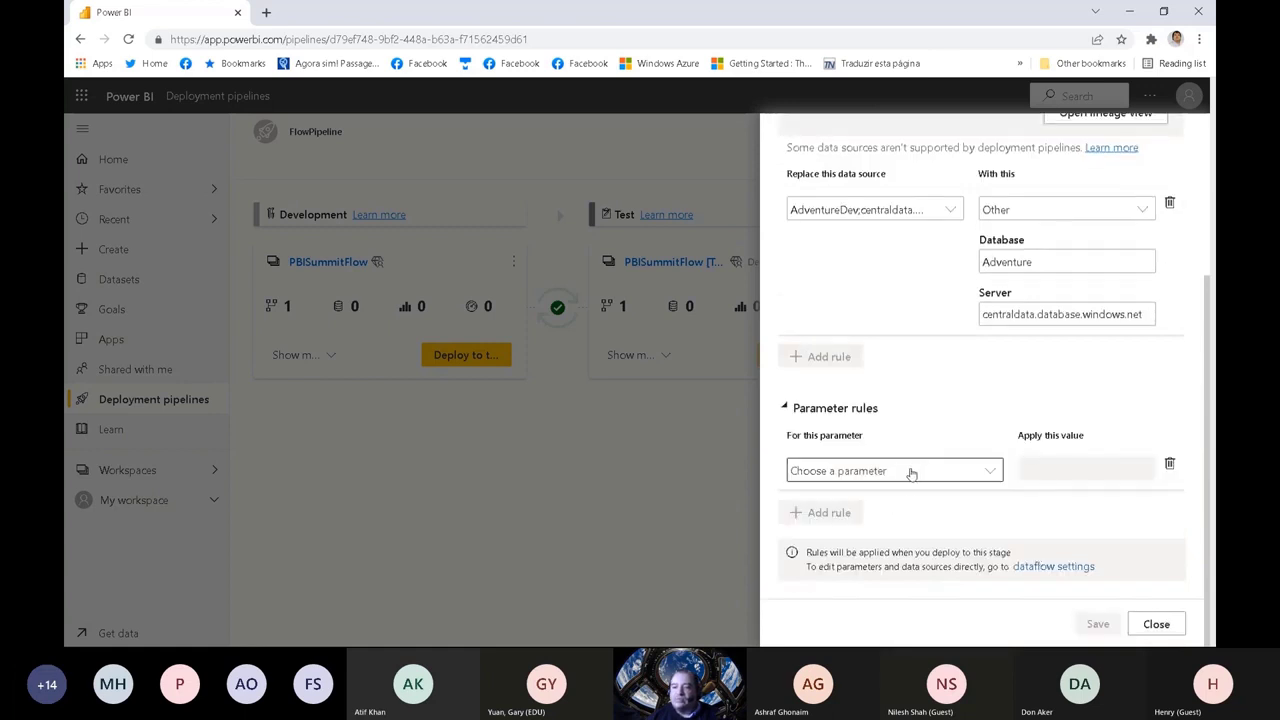
left_click(910, 473)
left_click(850, 505)
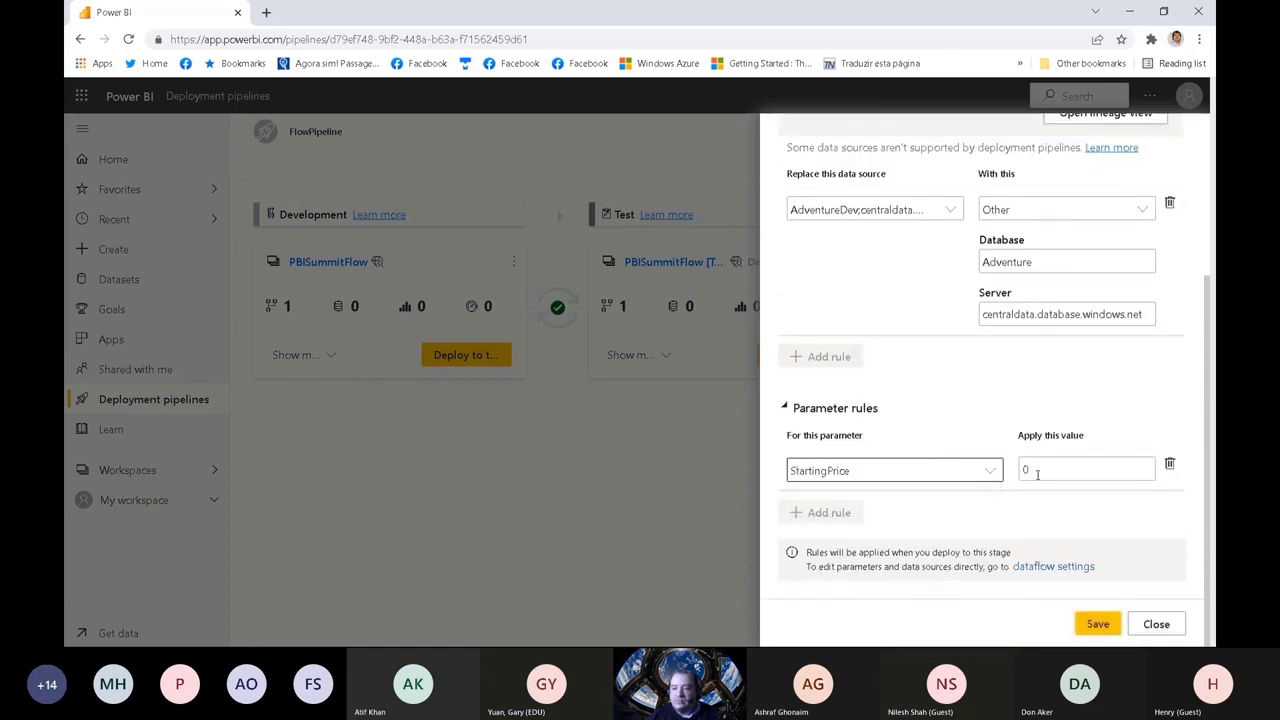
left_click_drag(1036, 469, 974, 503)
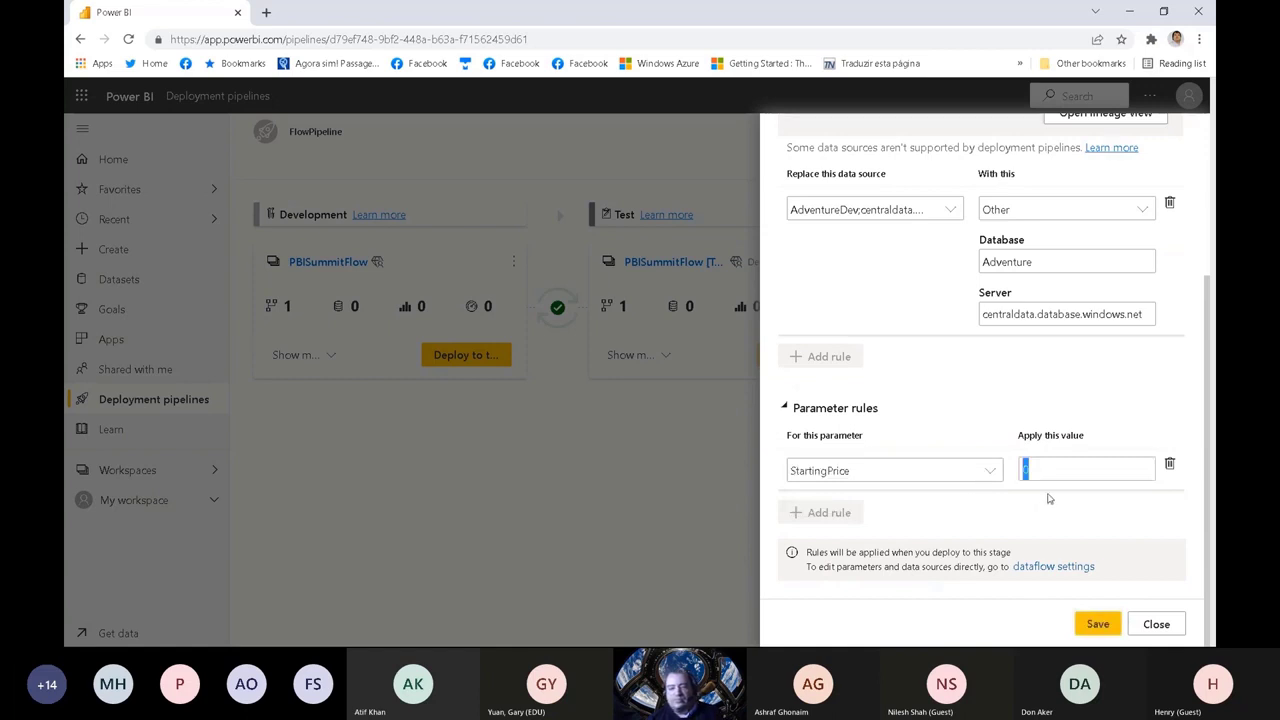
type("15")
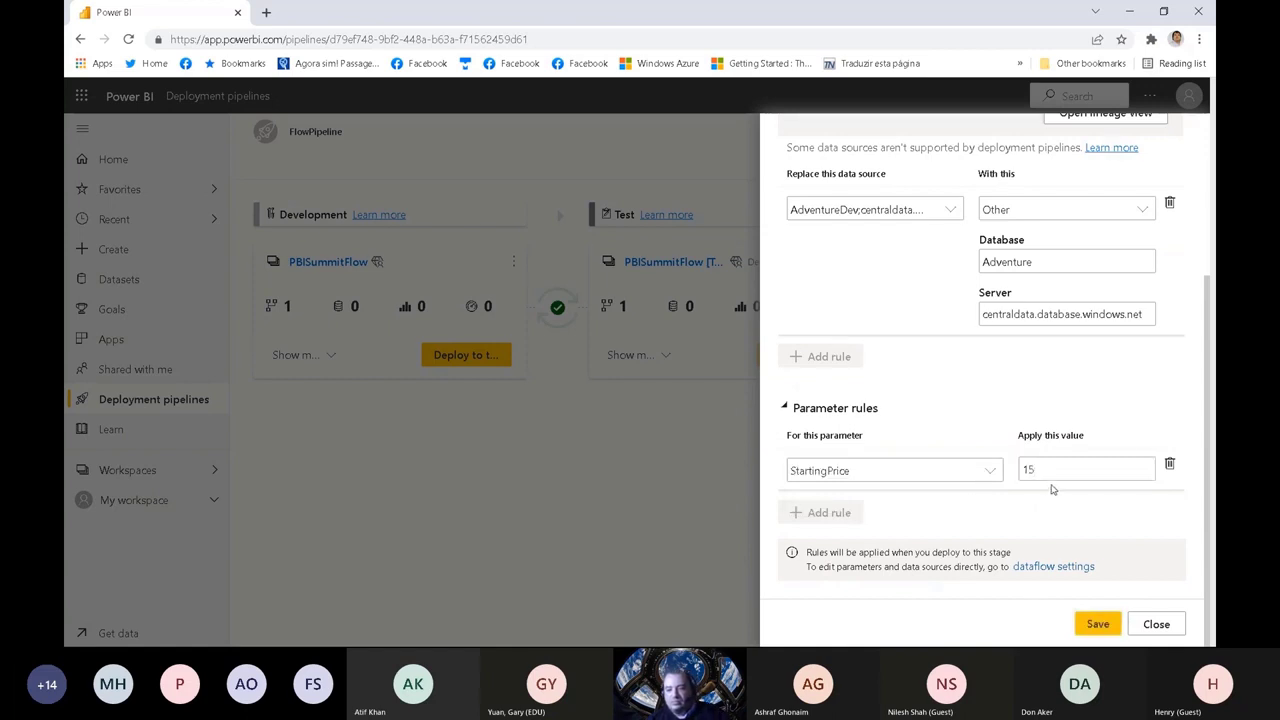
type("00")
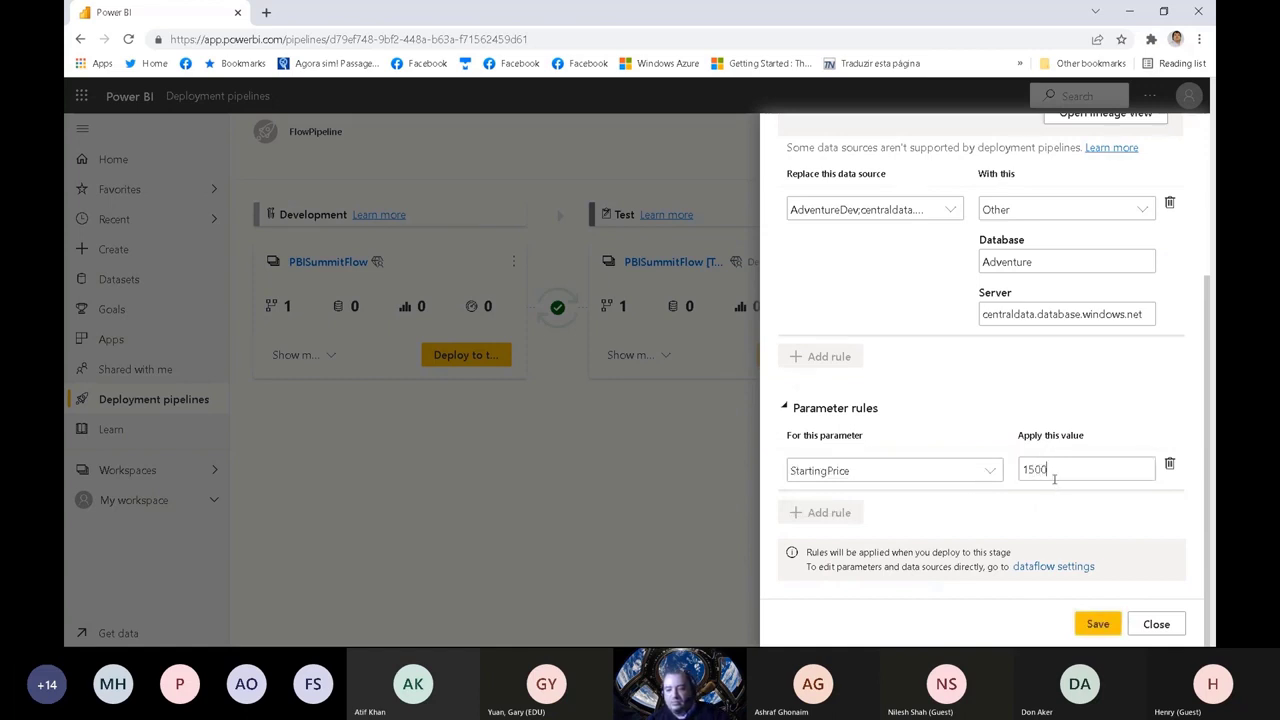
left_click(1095, 622)
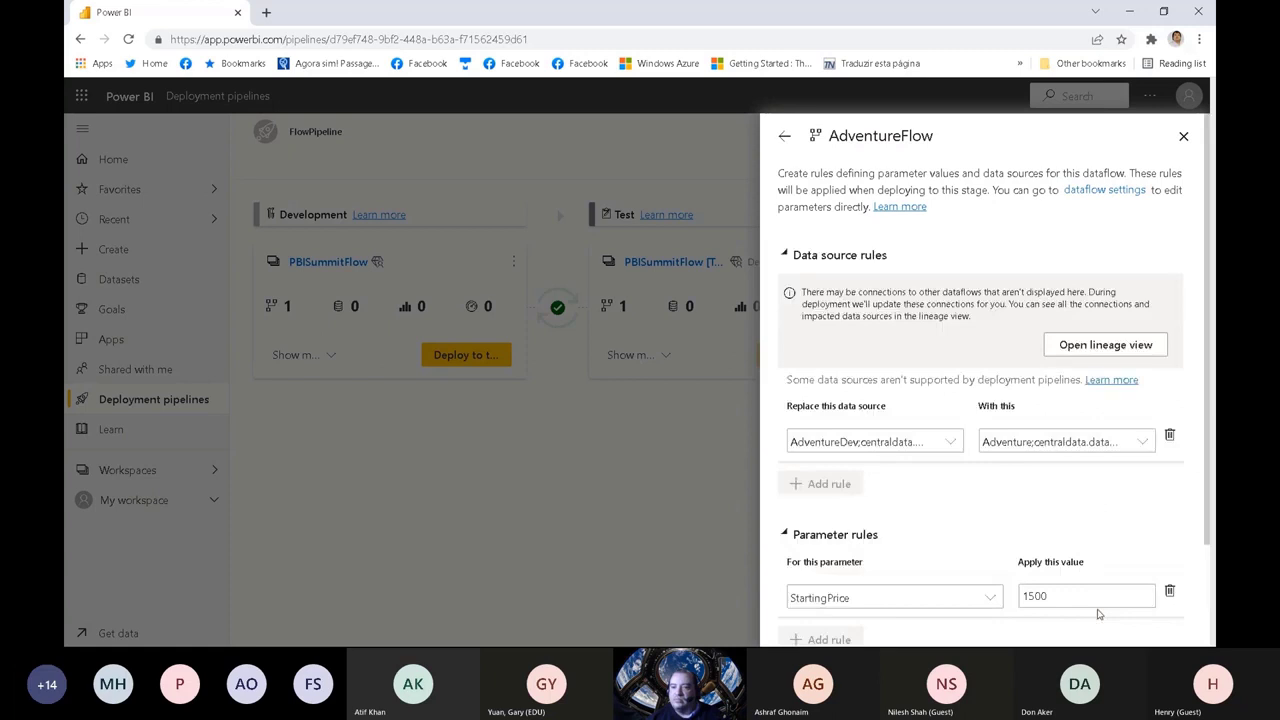
left_click(1184, 136)
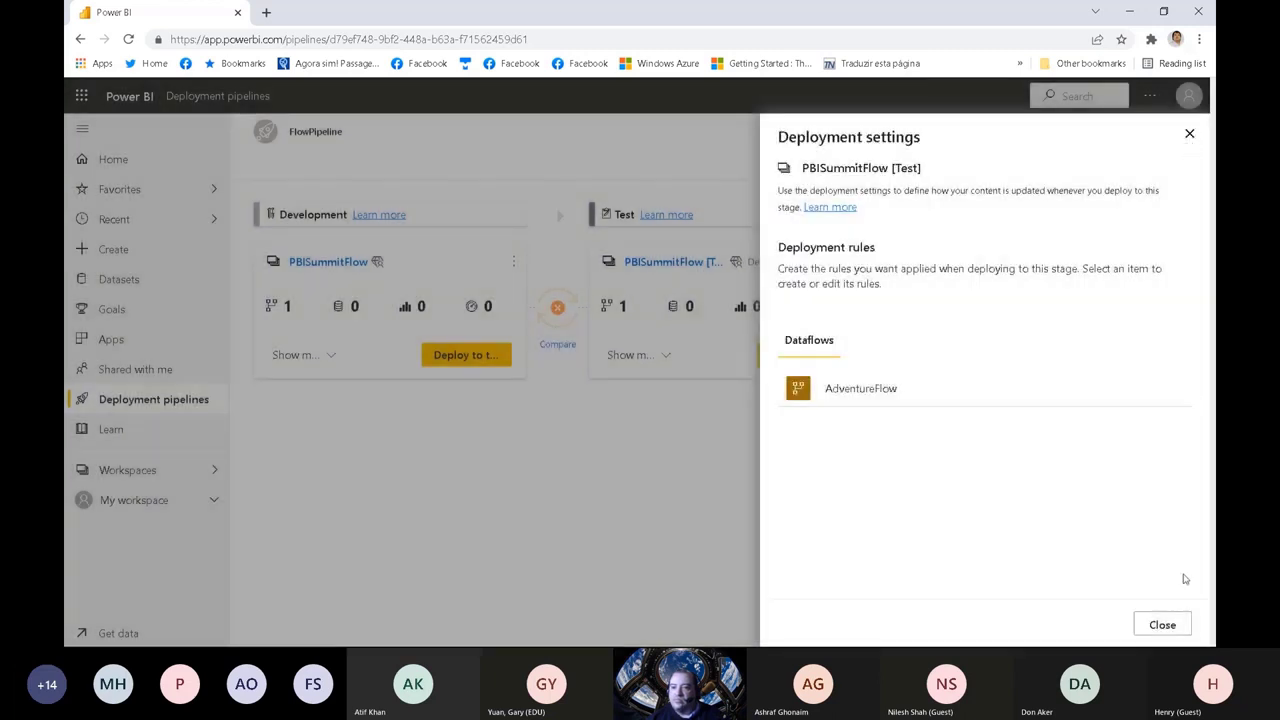
left_click(1163, 624)
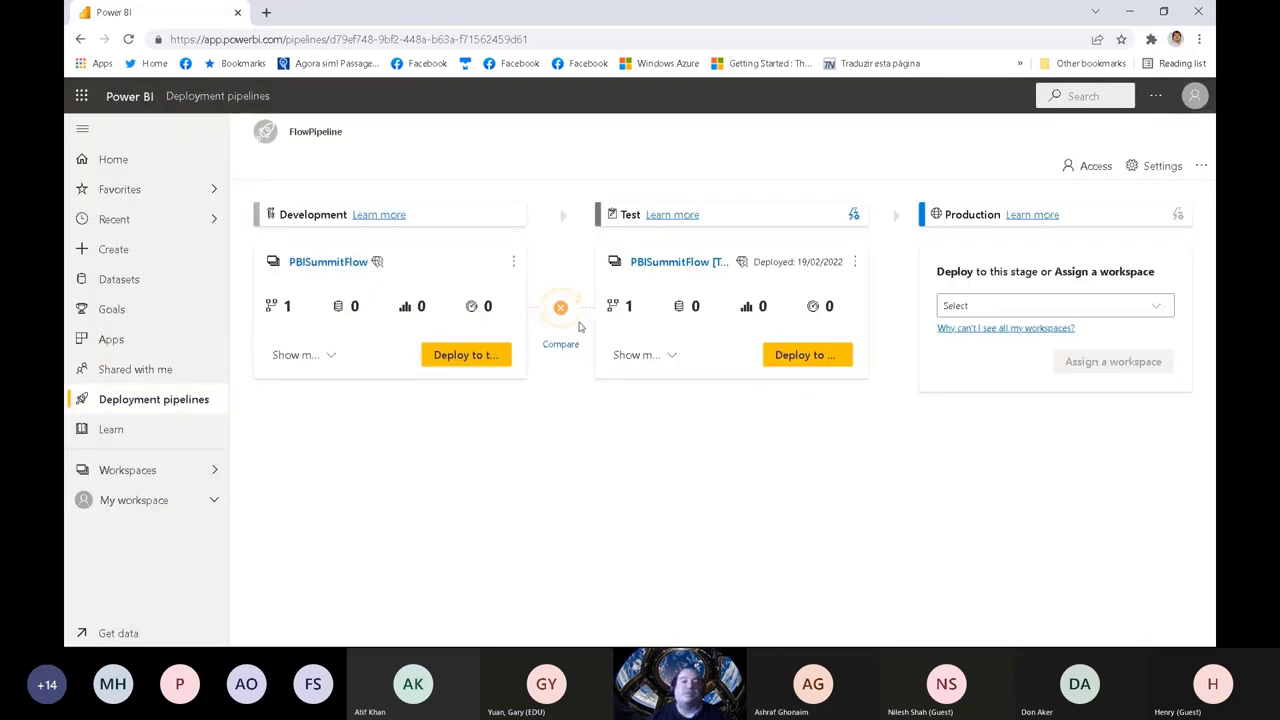
Step: Redeploy the Development content of FlowPipeline to Test, replacing the existing AdventureFlow dataflow
left_click(466, 356)
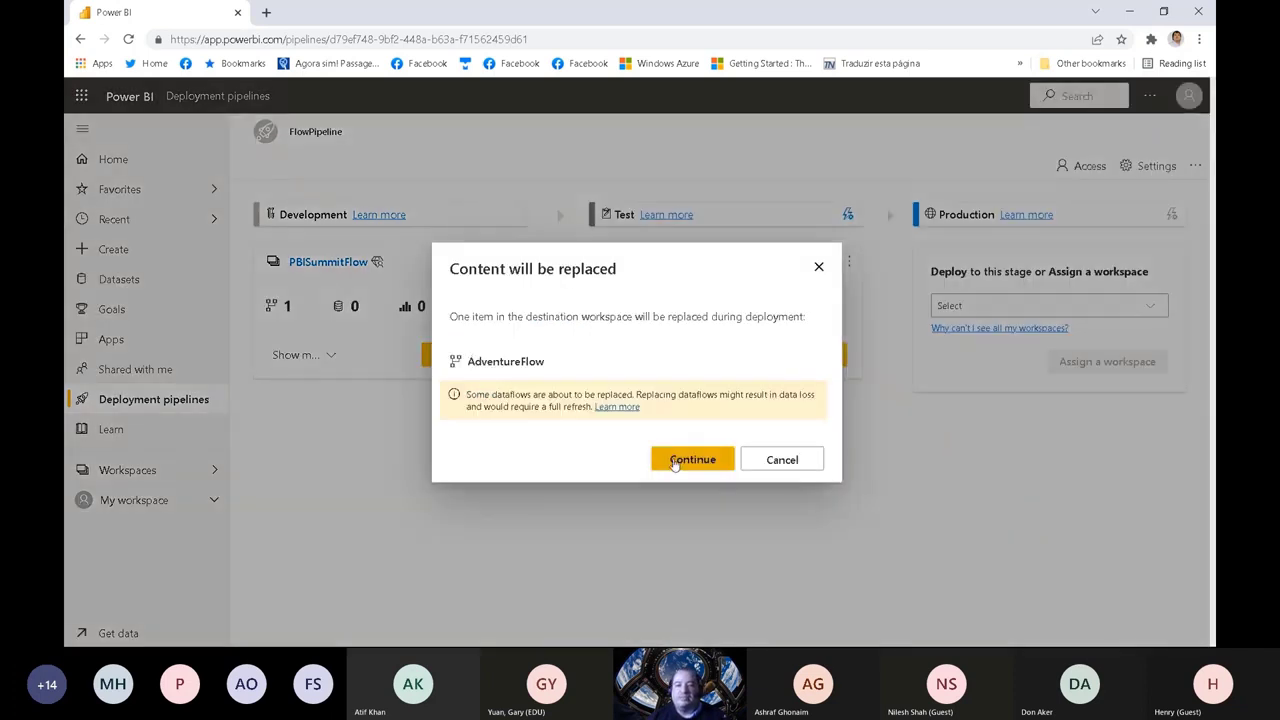
left_click(710, 461)
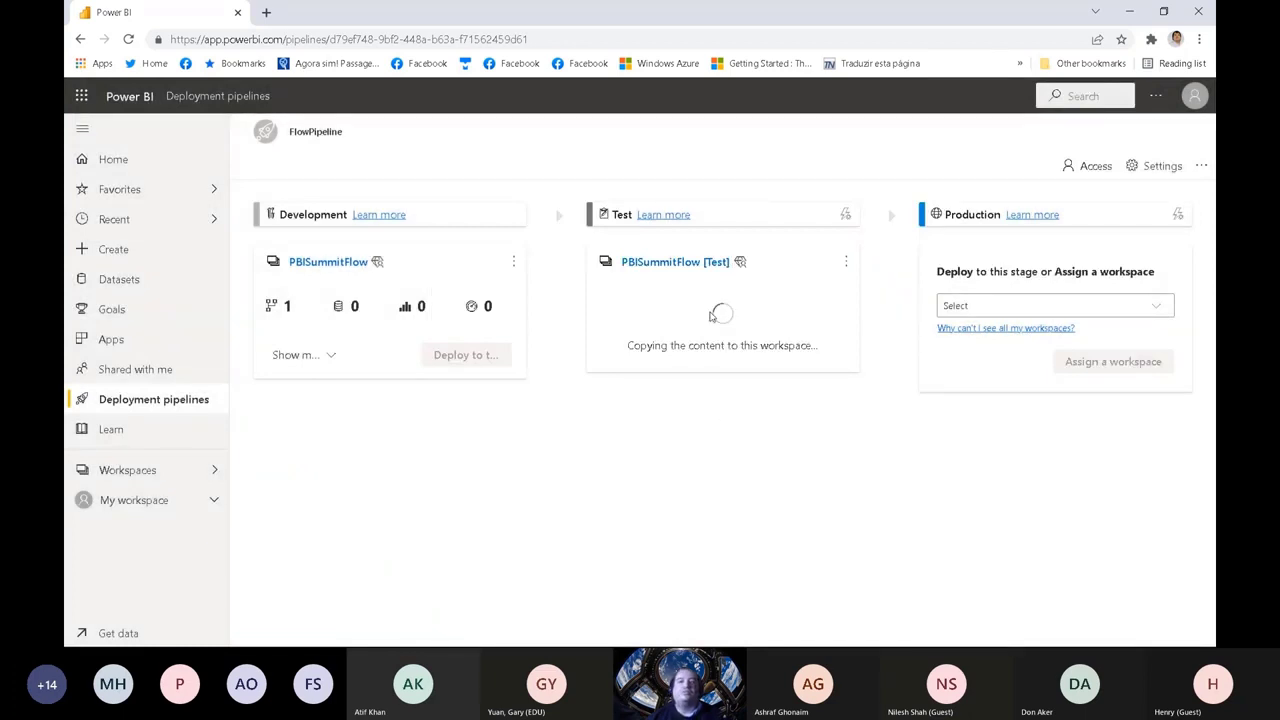
left_click(1176, 148)
Step: Show the Test stage items of FlowPipeline and refresh the AdventureFlow dataflow
left_click(662, 357)
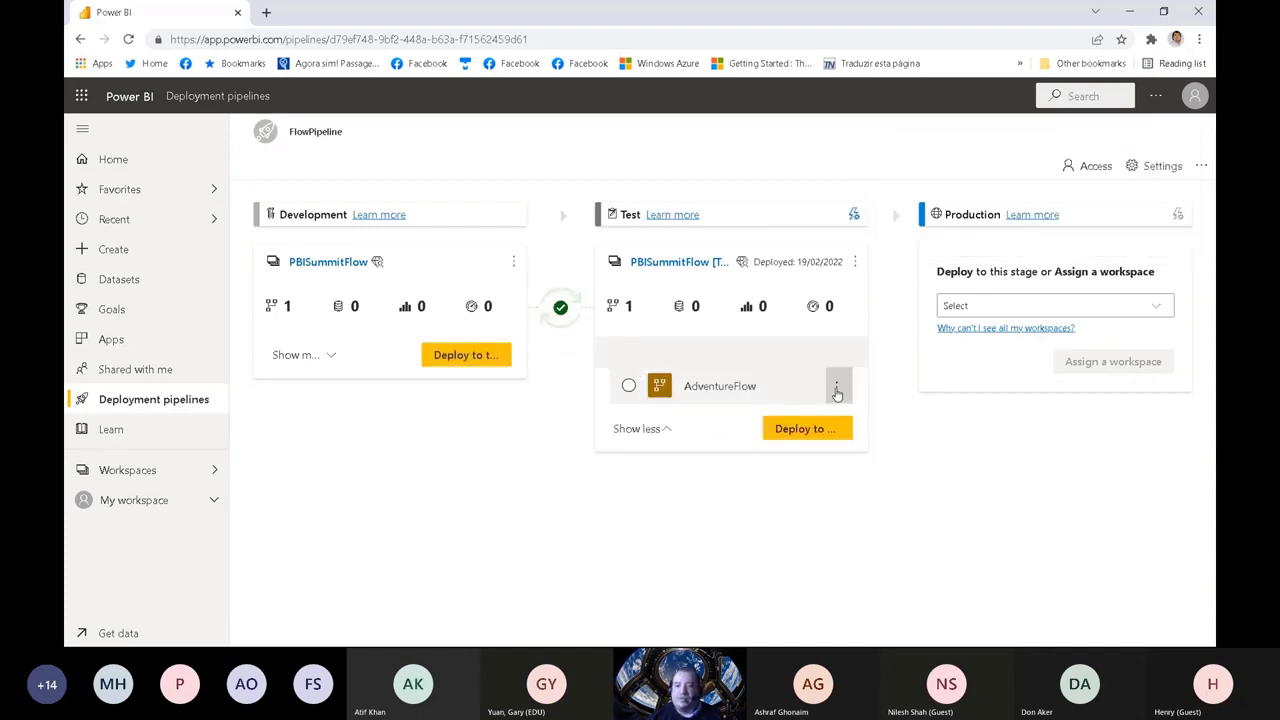
left_click(837, 390)
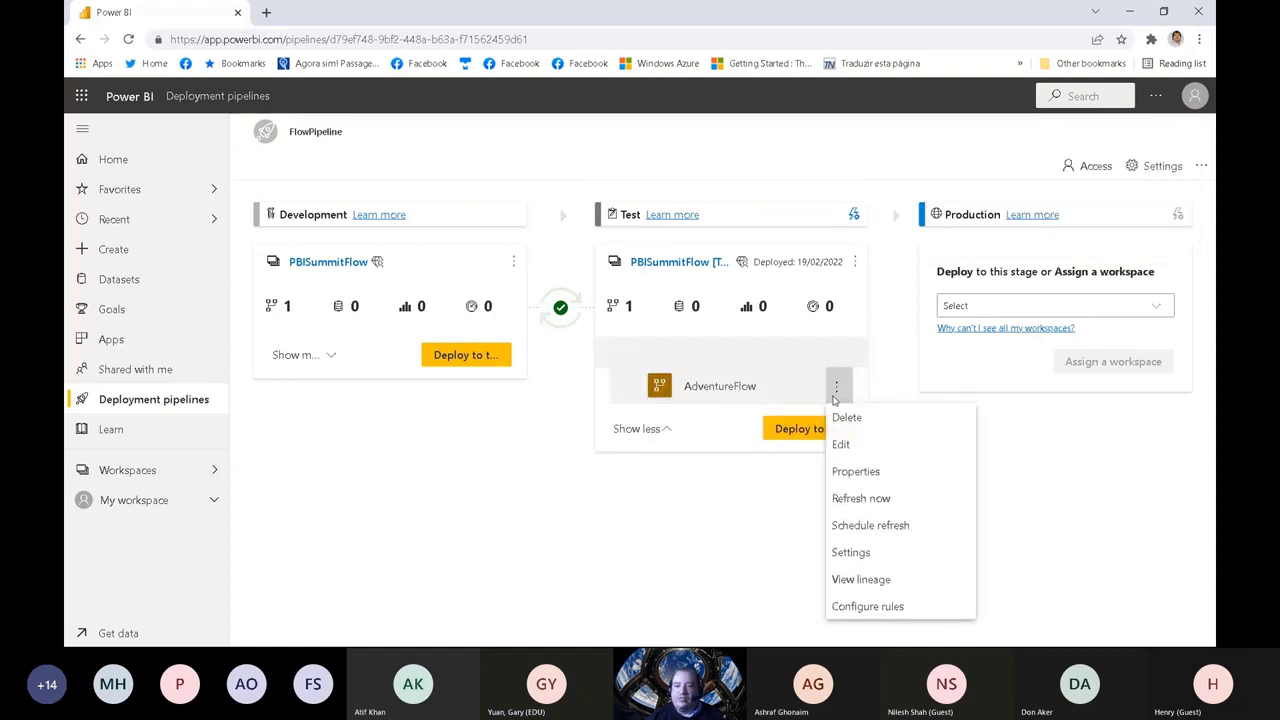
left_click(855, 500)
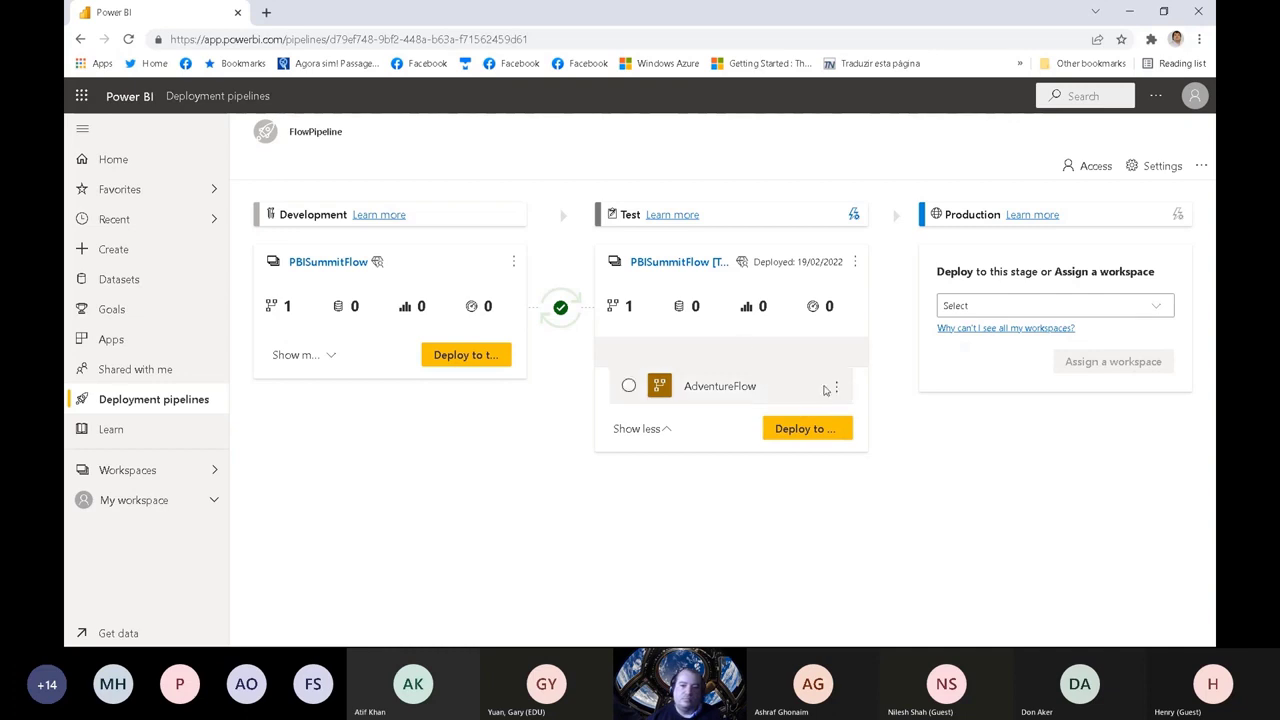
Step: Open the settings of the Test stage's AdventureFlow dataflow and examine its data source credentials
left_click(837, 386)
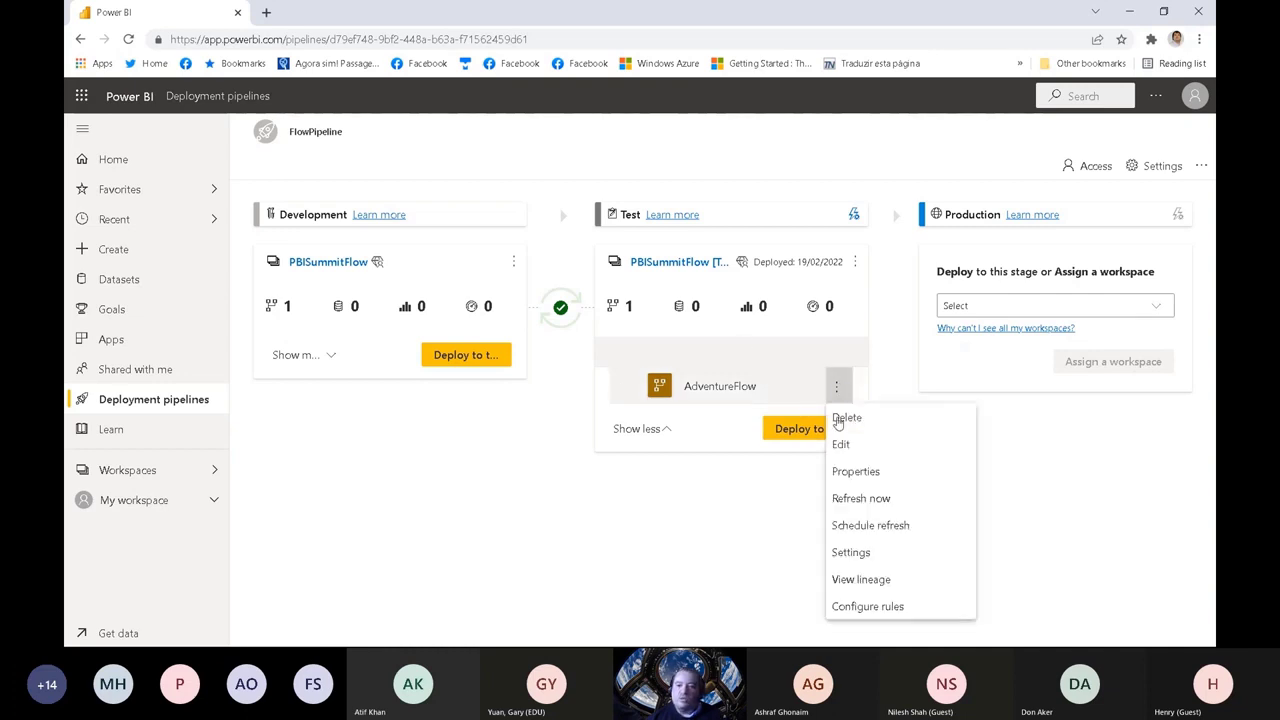
left_click(870, 552)
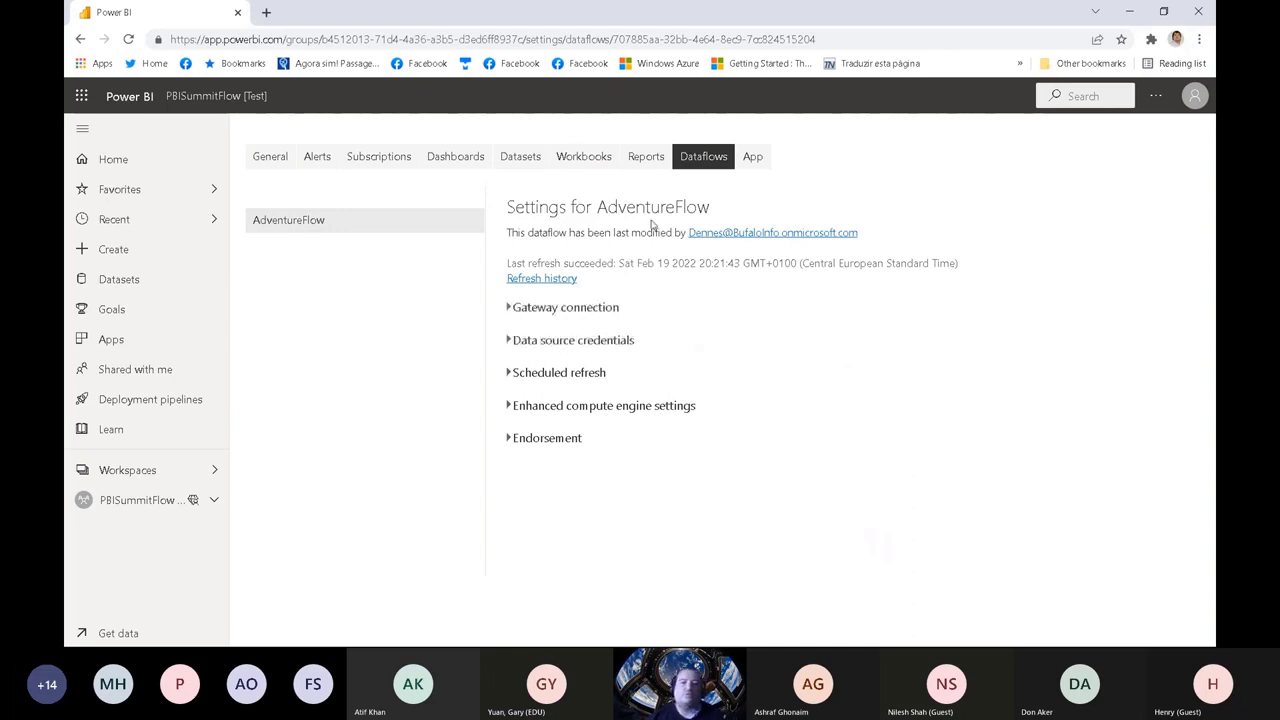
left_click(507, 341)
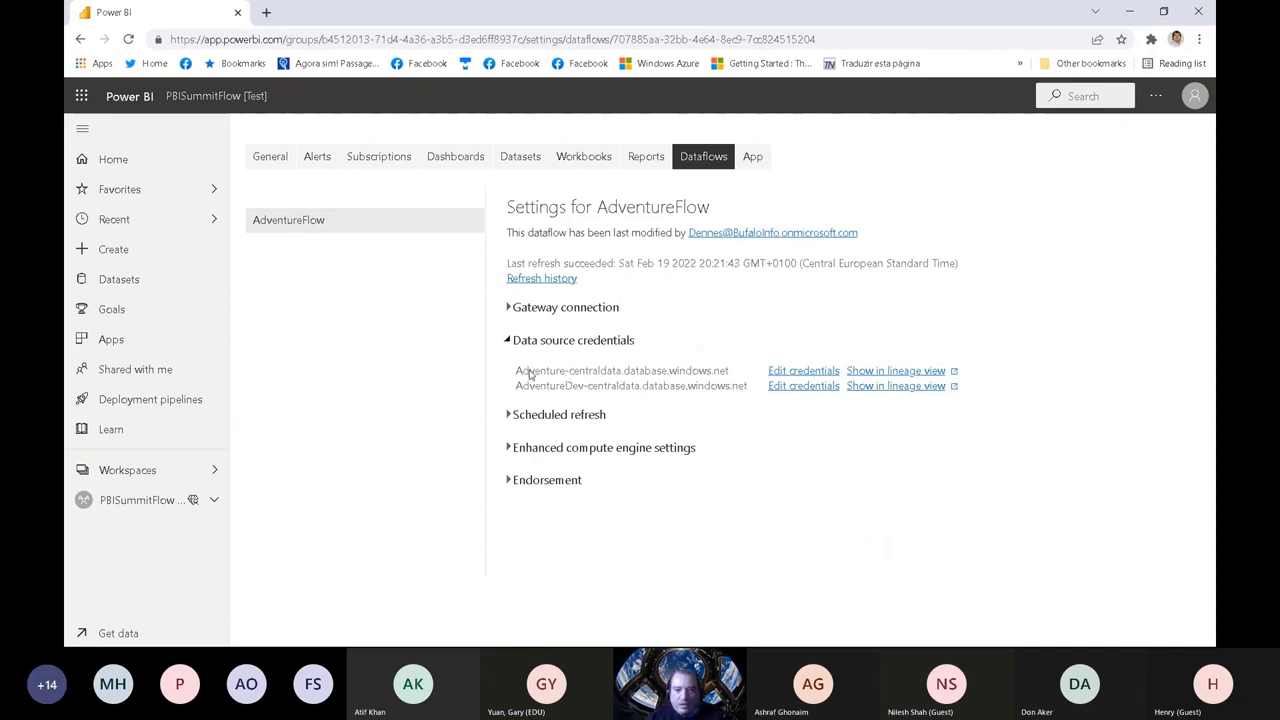
left_click_drag(515, 372, 537, 358)
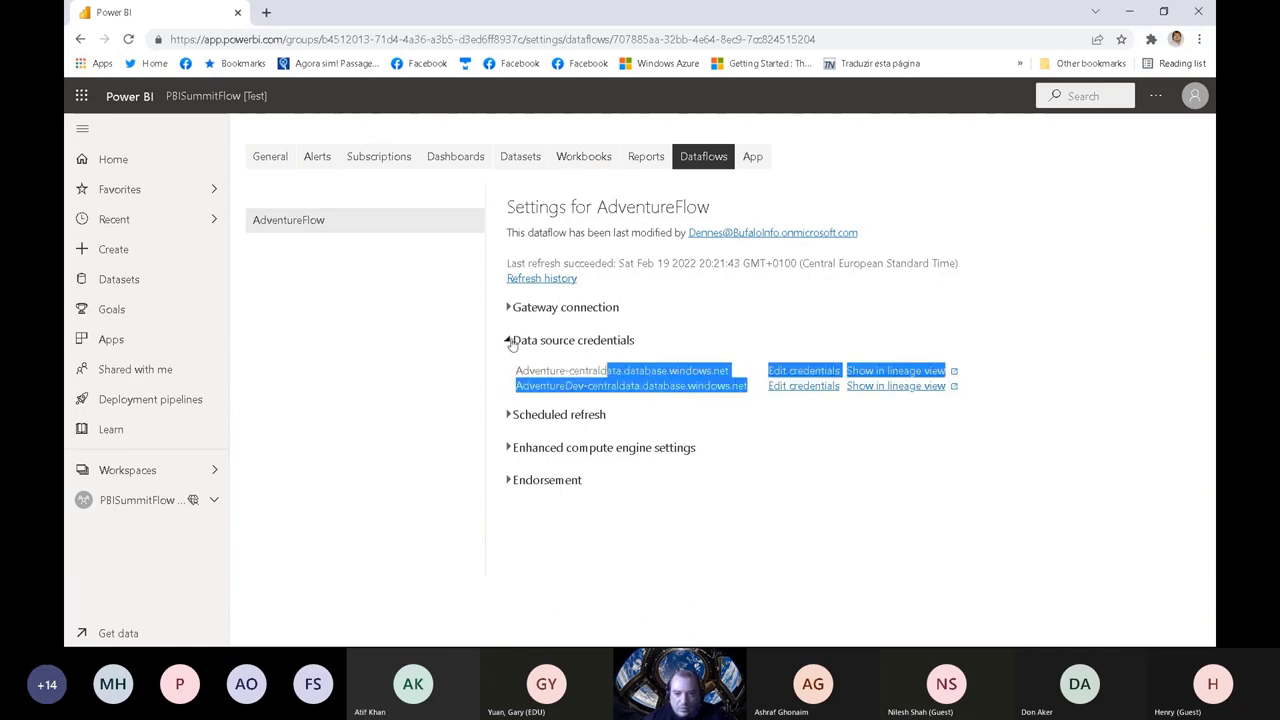
left_click(507, 340)
left_click(507, 340)
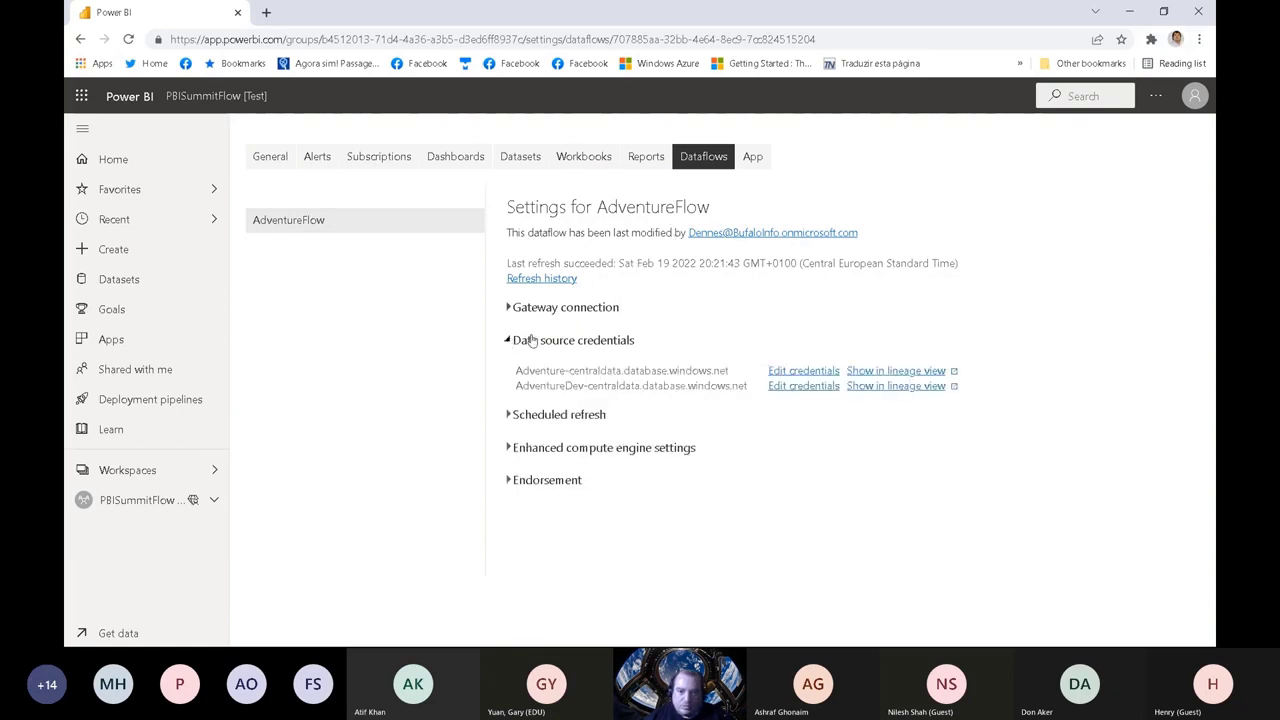
left_click_drag(520, 371, 755, 390)
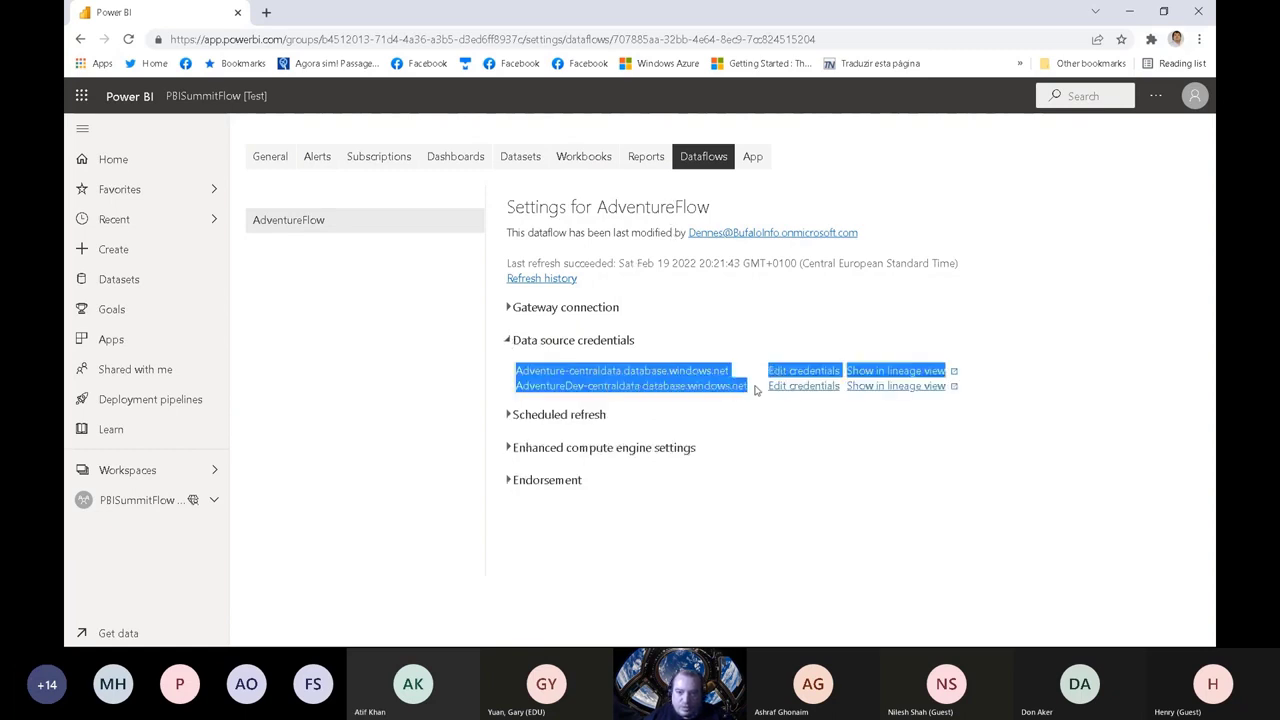
left_click(711, 390)
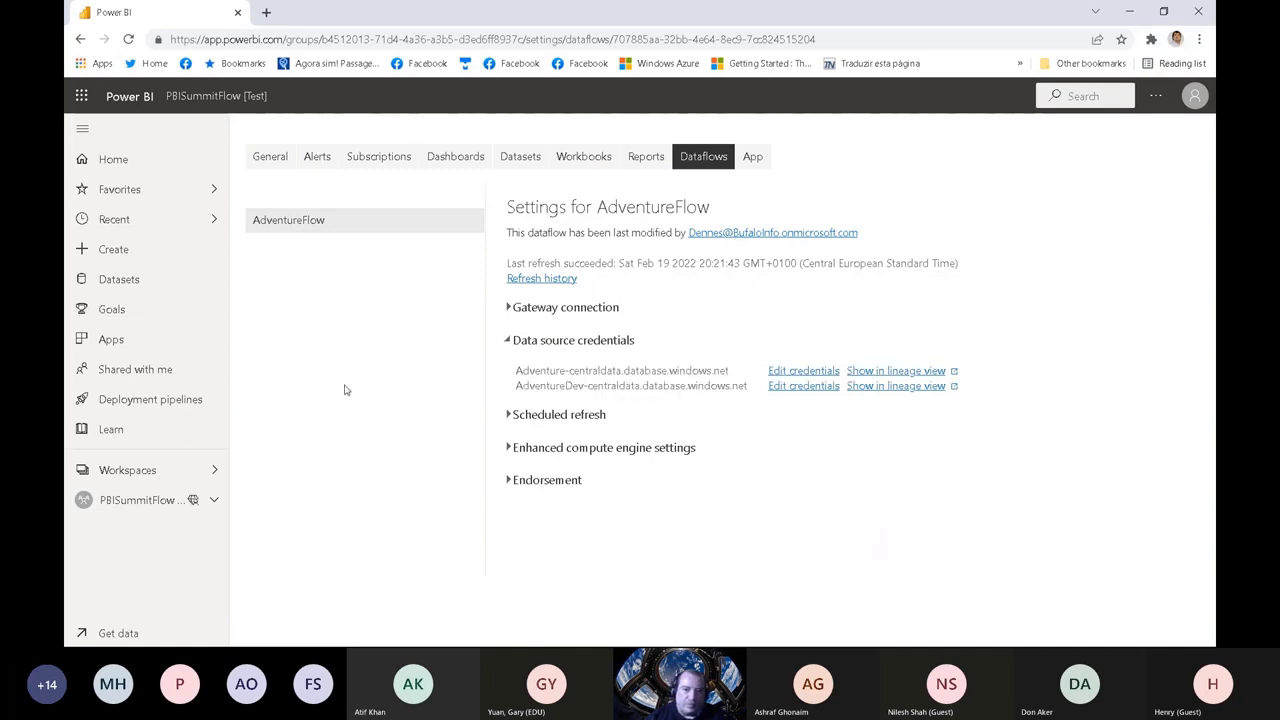
Step: Examine the lineage view of the Test stage's AdventureFlow dataflow in FlowPipeline and return to the pipeline
left_click(150, 472)
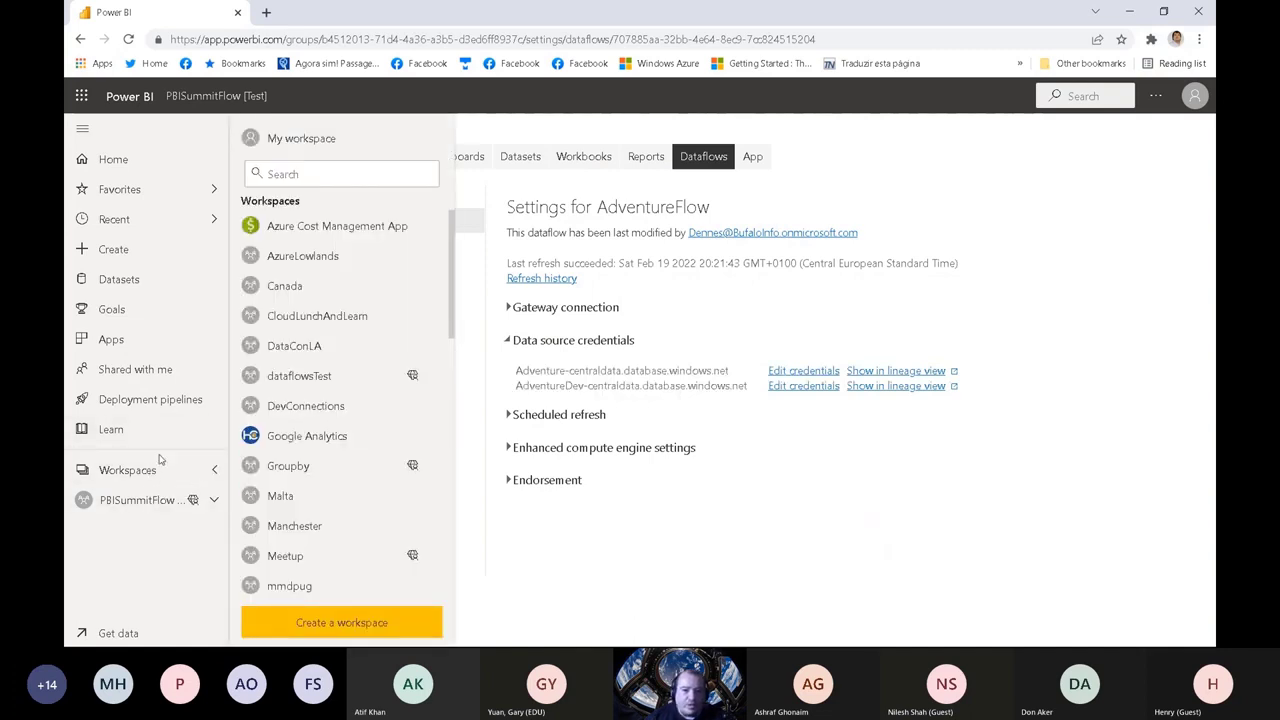
left_click(81, 39)
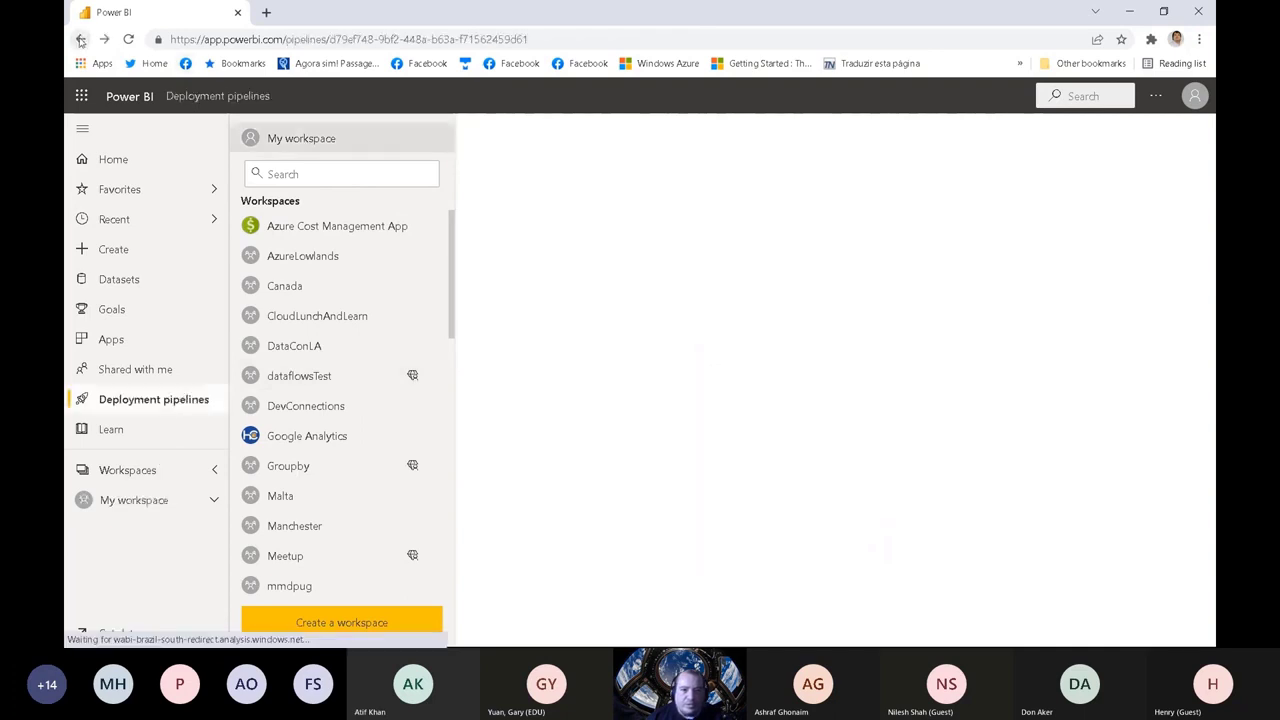
left_click(643, 354)
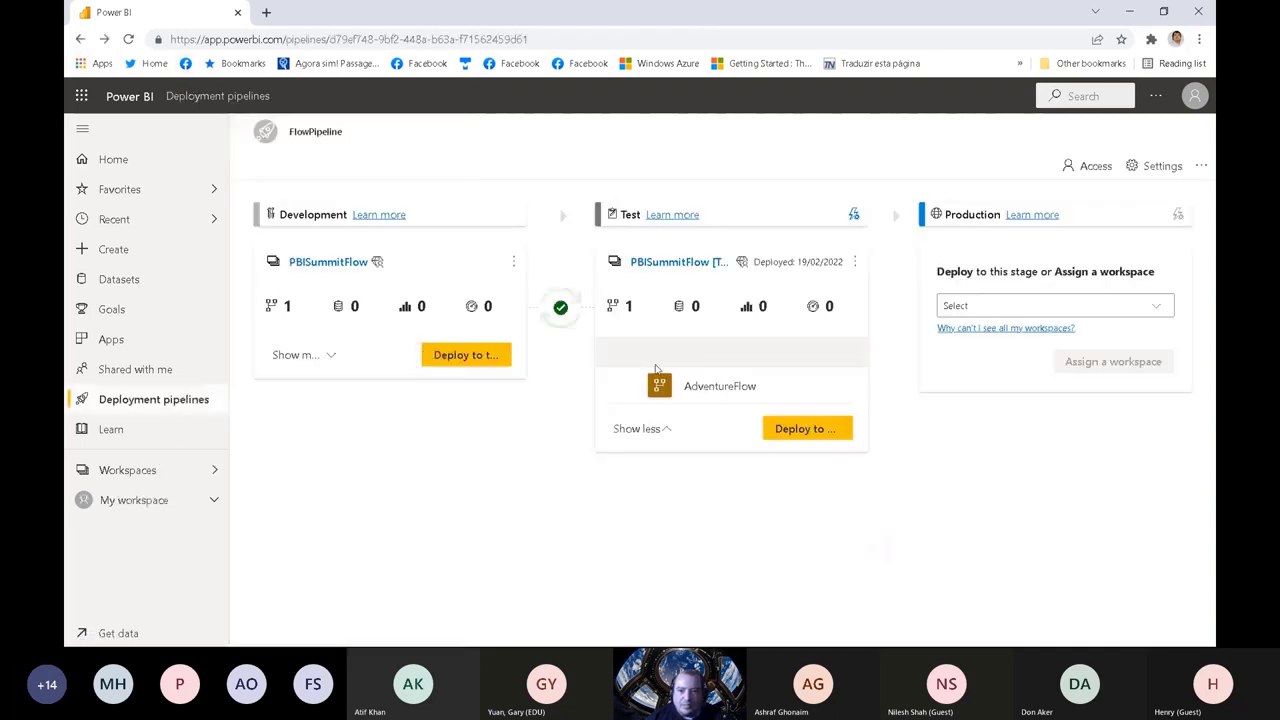
left_click(835, 387)
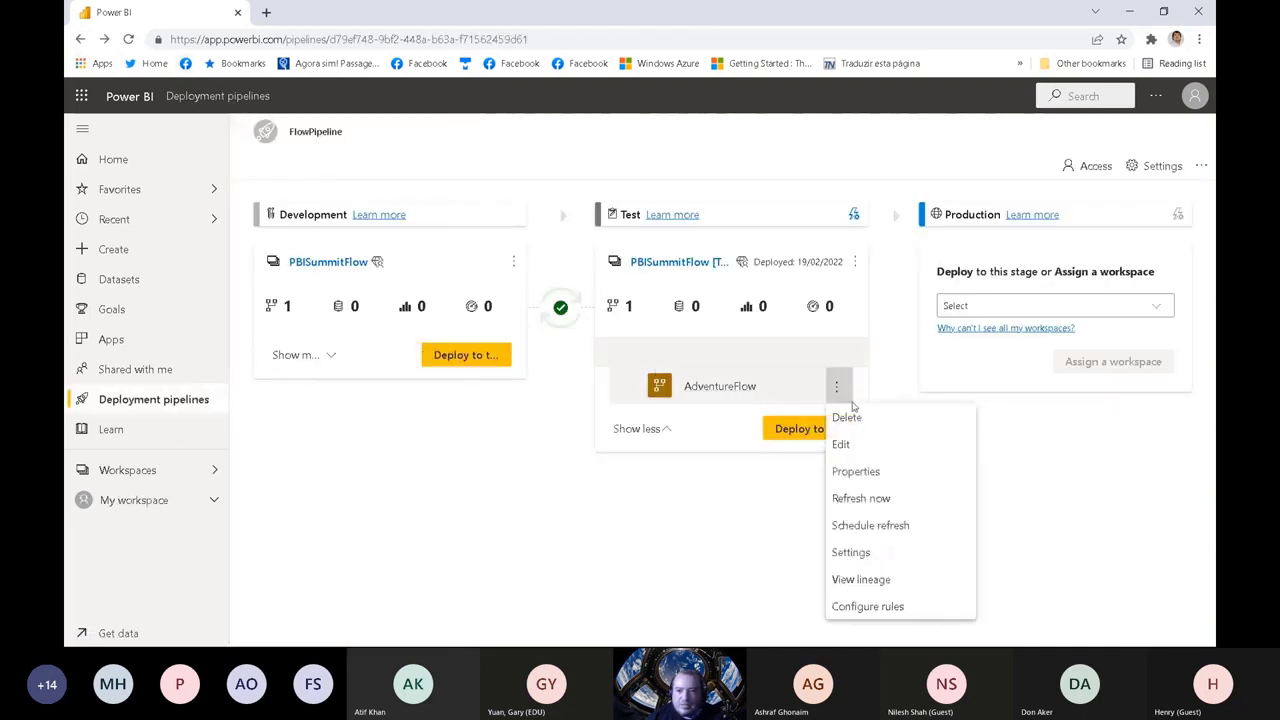
left_click(860, 579)
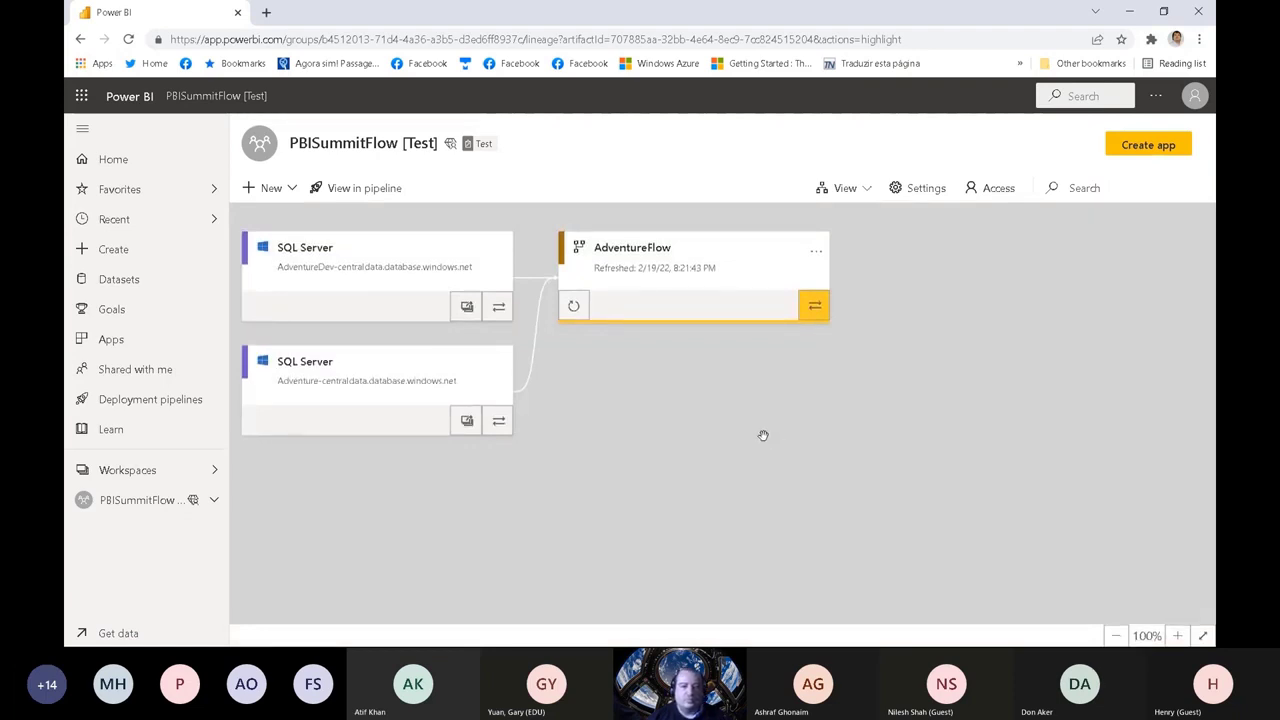
left_click(532, 283)
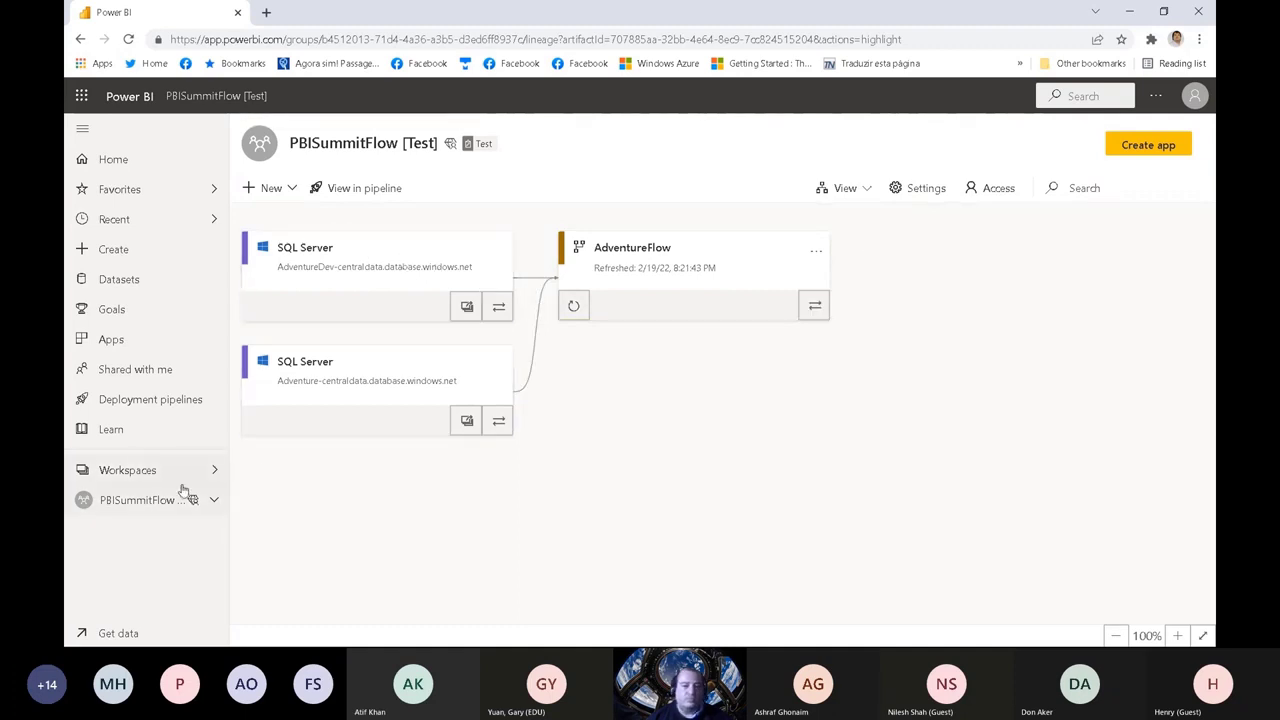
left_click(80, 39)
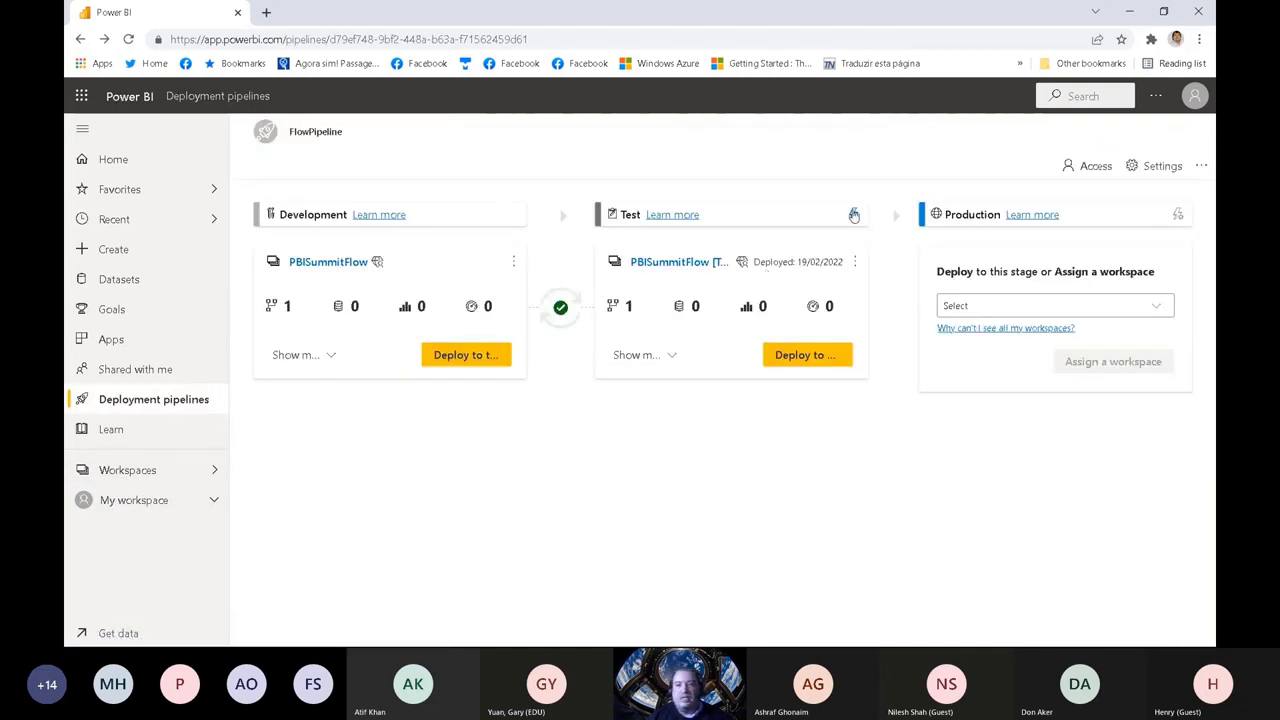
Step: Change the Test stage's AdventureFlow data source rule to Other with database Adventuretest, then save and close the deployment settings
left_click(852, 213)
left_click(828, 398)
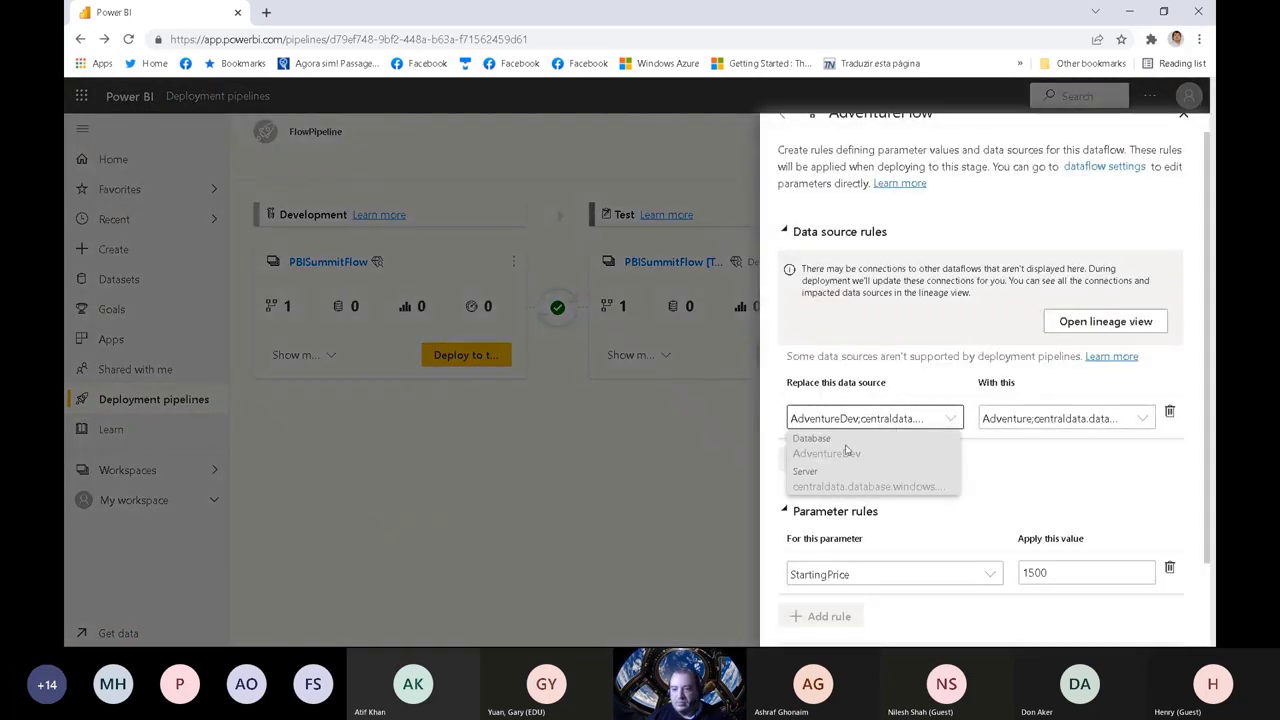
left_click(1075, 420)
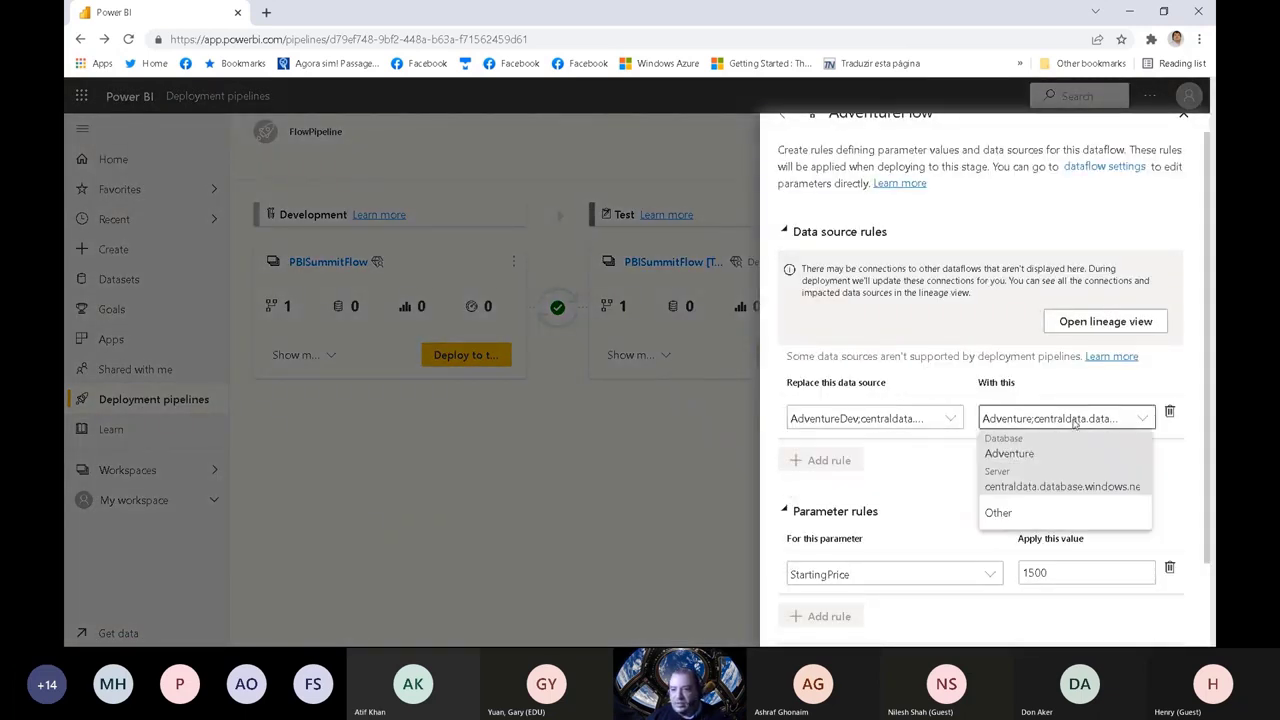
left_click(1070, 478)
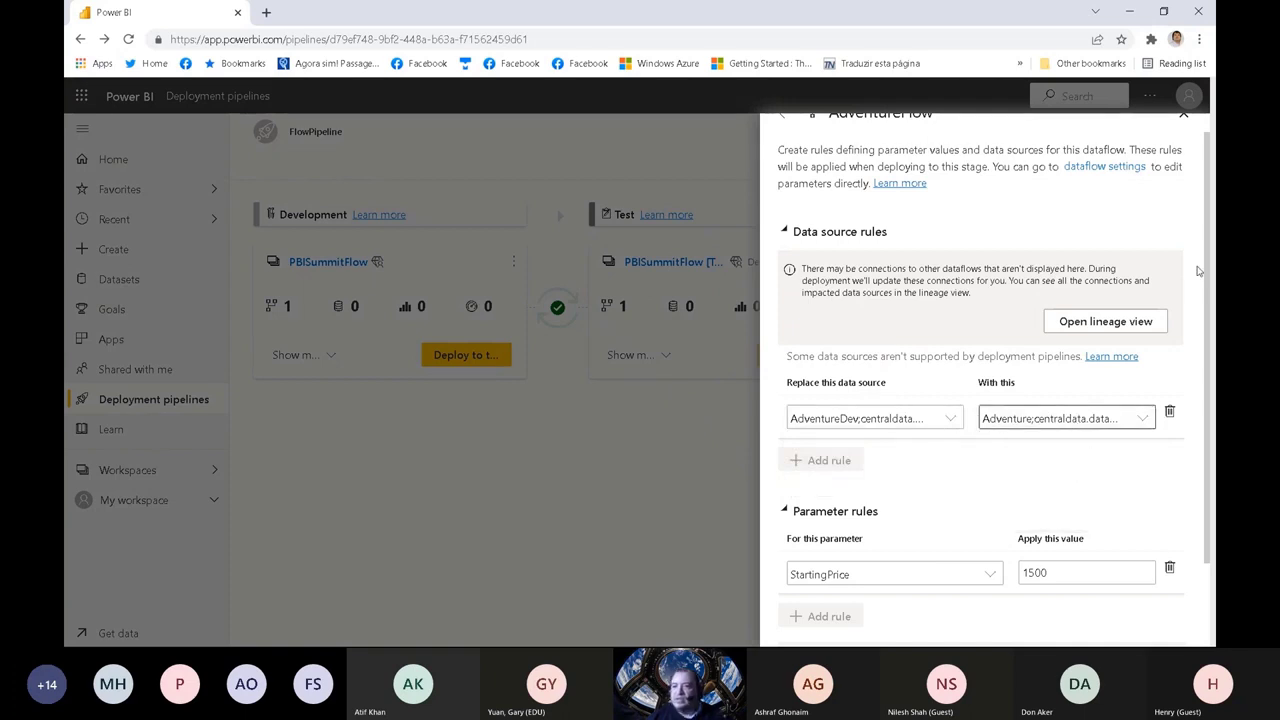
scroll(1195, 330, "down", 2)
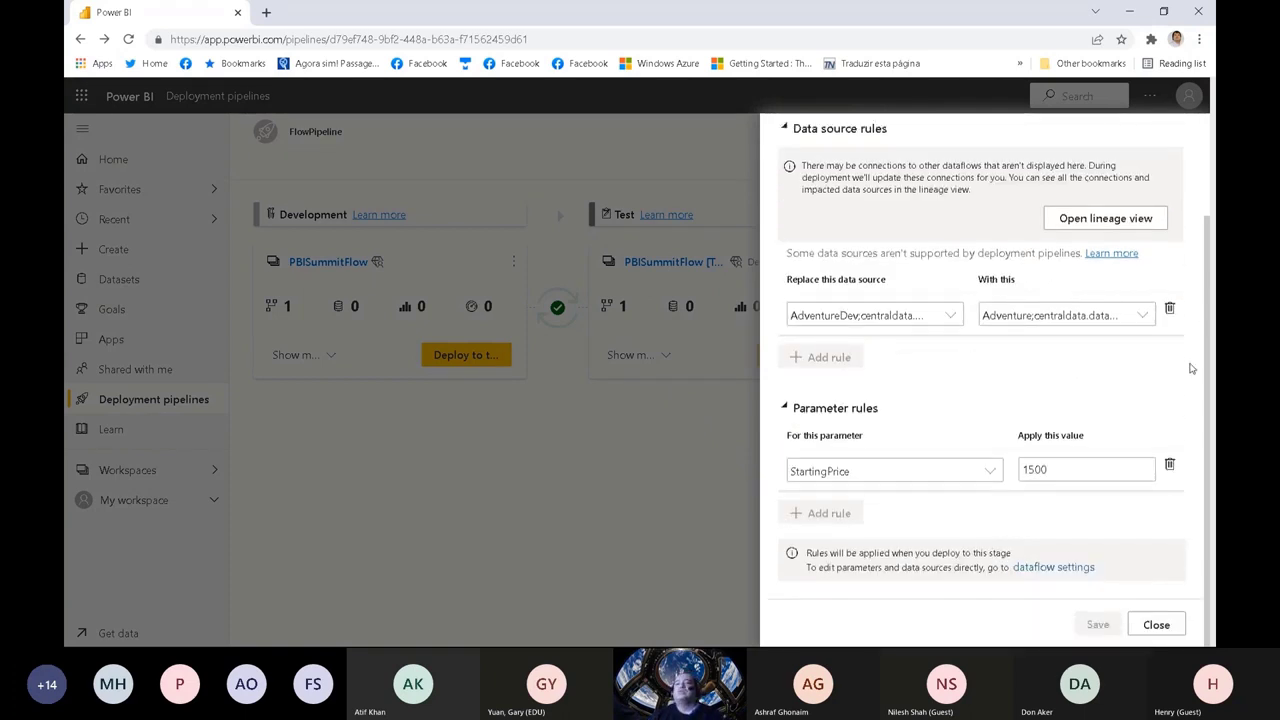
left_click(1000, 316)
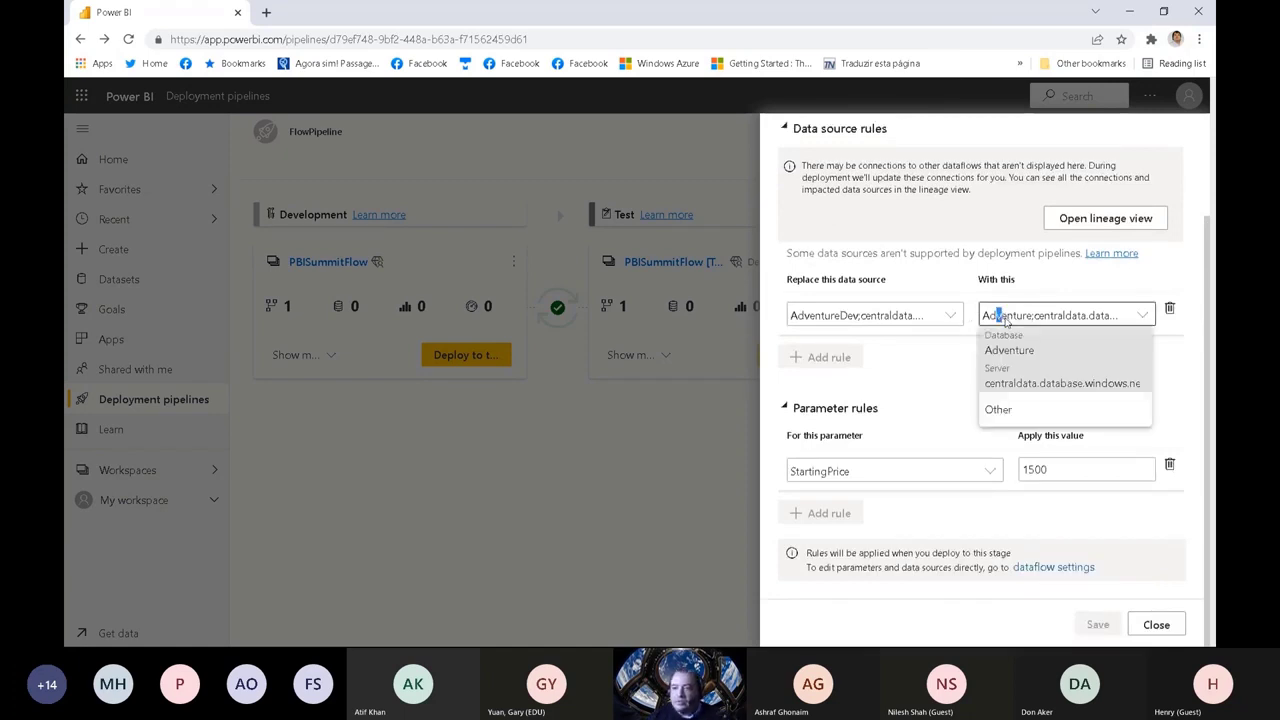
left_click(1010, 409)
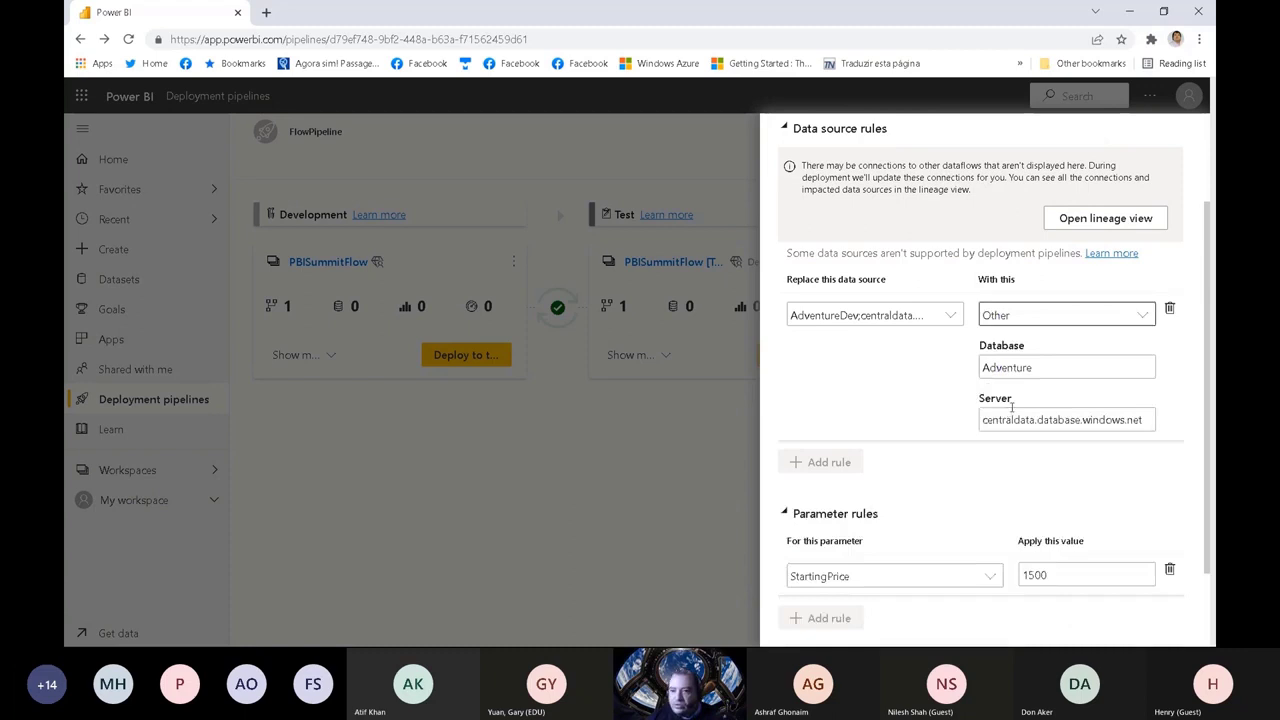
left_click(1046, 367)
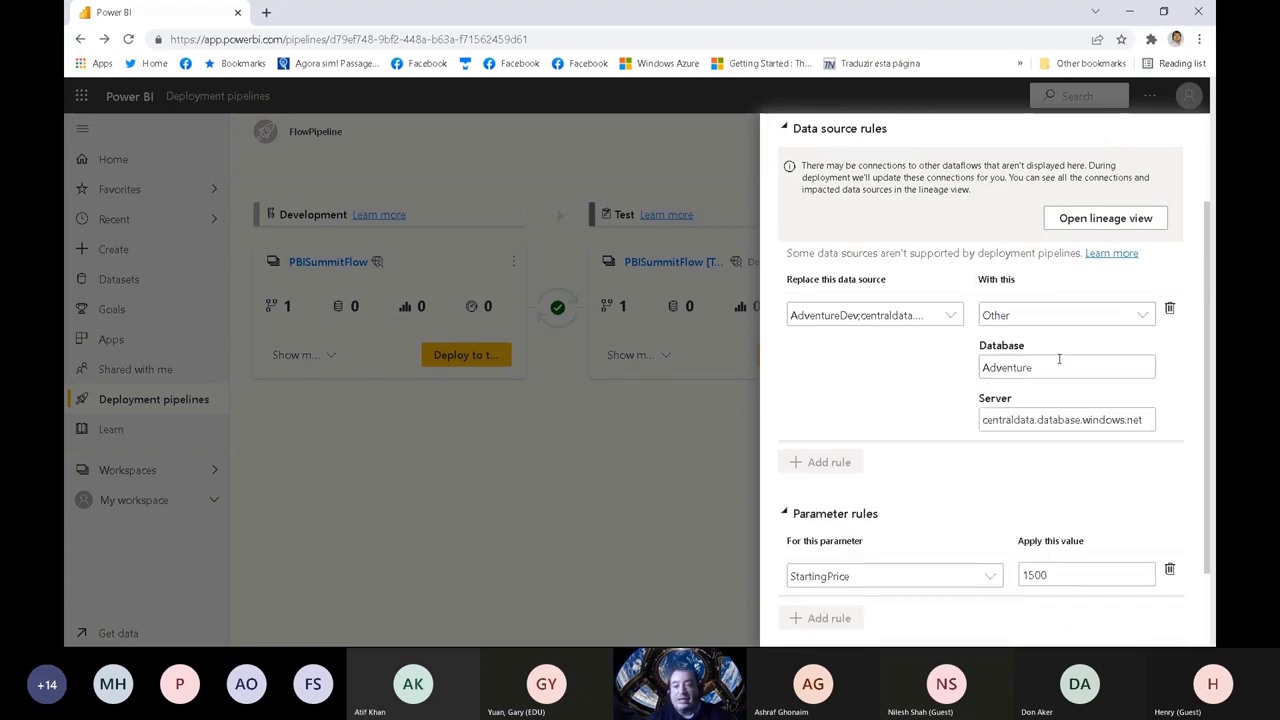
type("test")
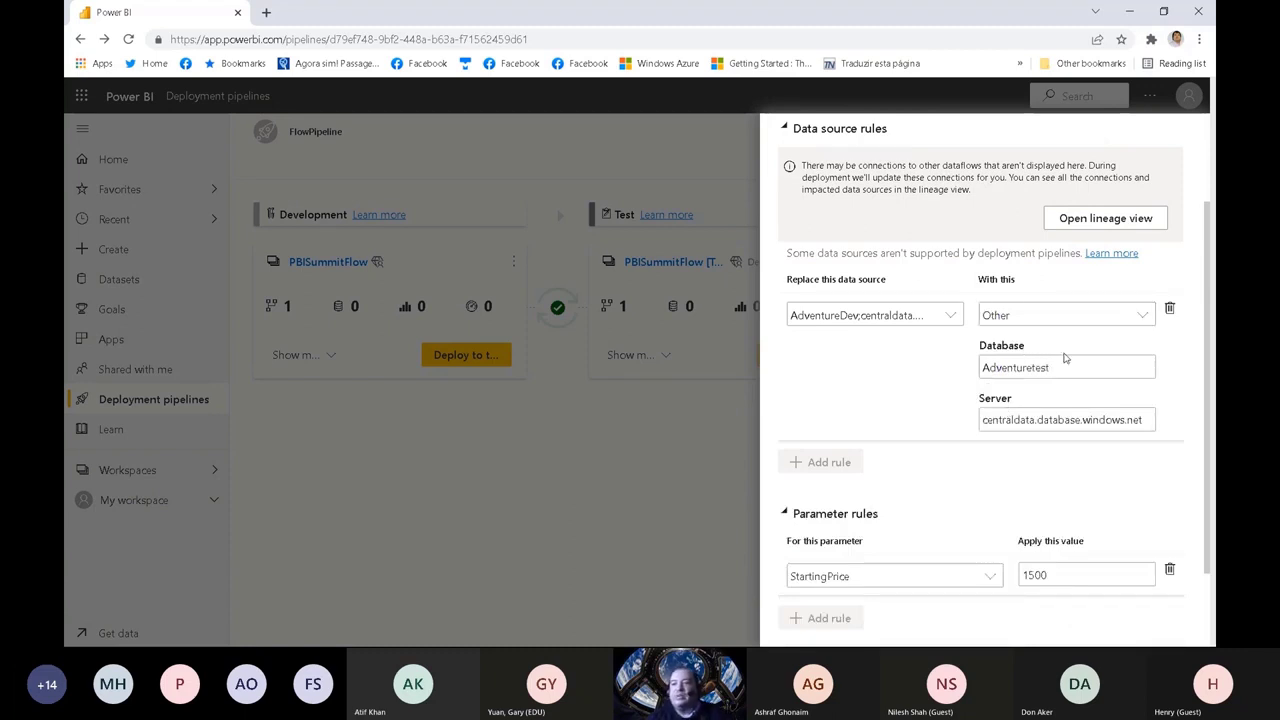
left_click_drag(1211, 320, 1192, 432)
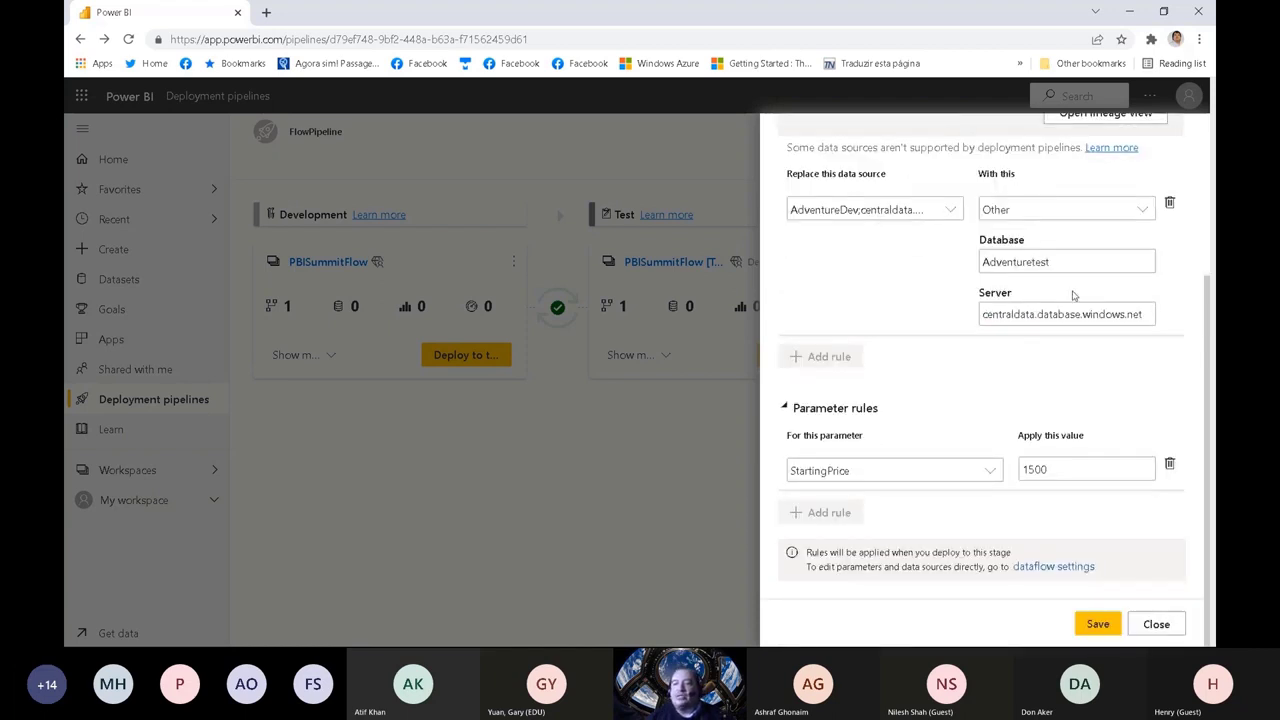
left_click(1096, 622)
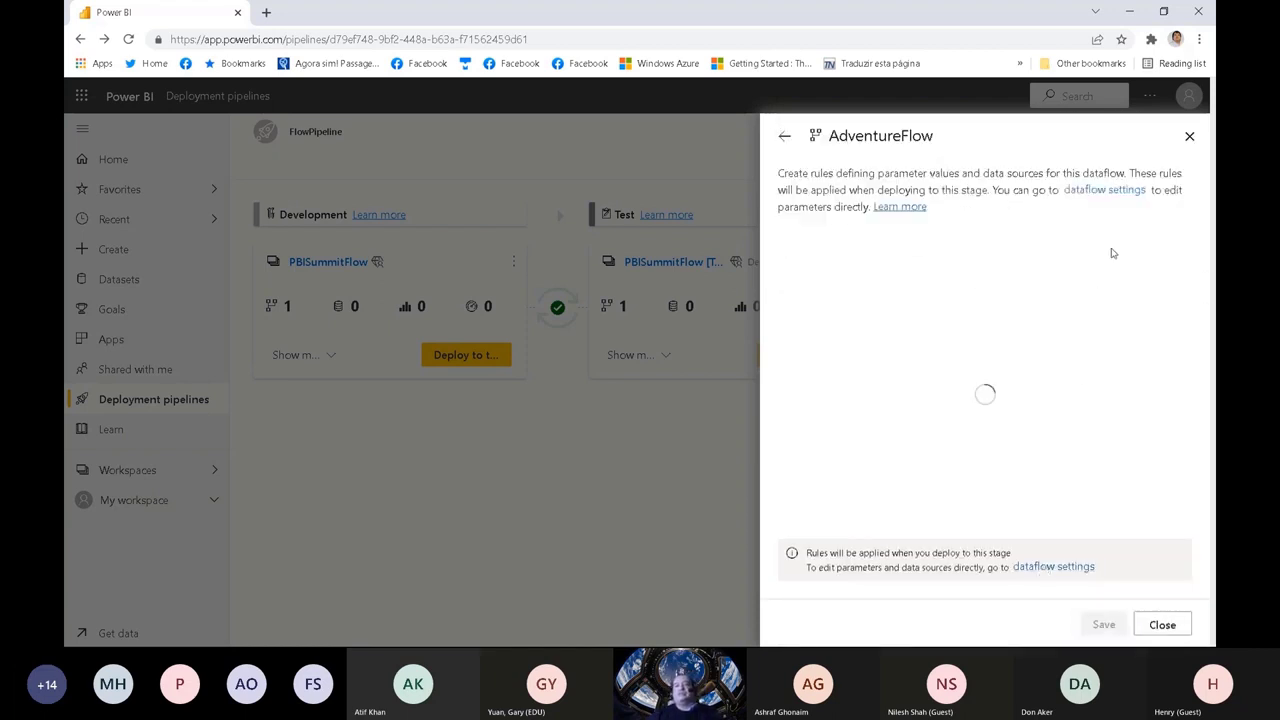
left_click(1183, 137)
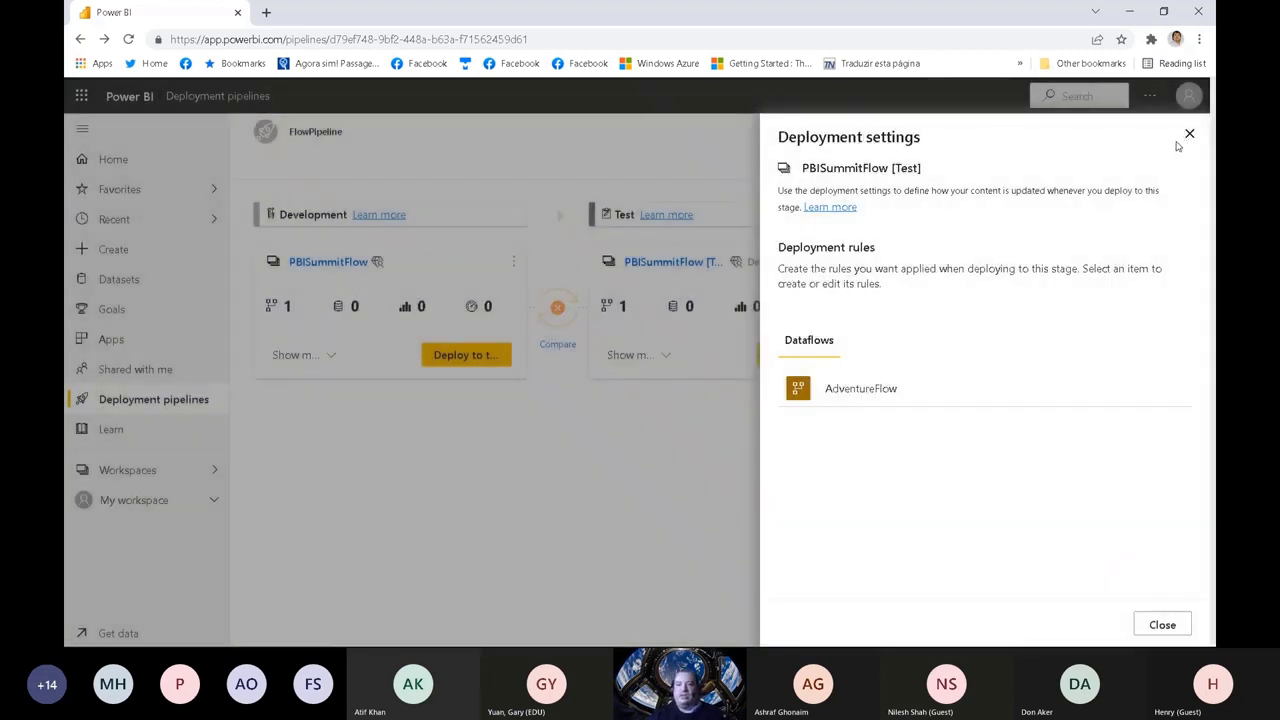
left_click(1186, 136)
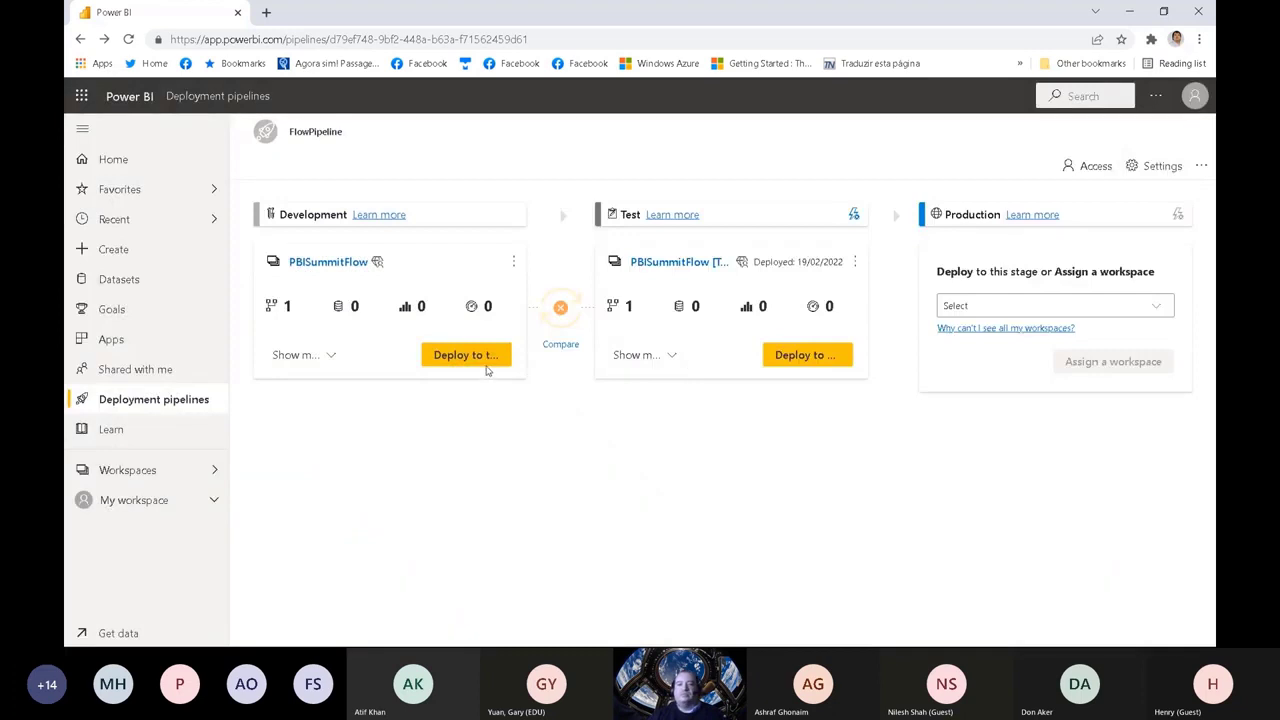
Step: Deploy FlowPipeline's Development content to Test again, replacing AdventureFlow, and dismiss the deployment notification
left_click(485, 359)
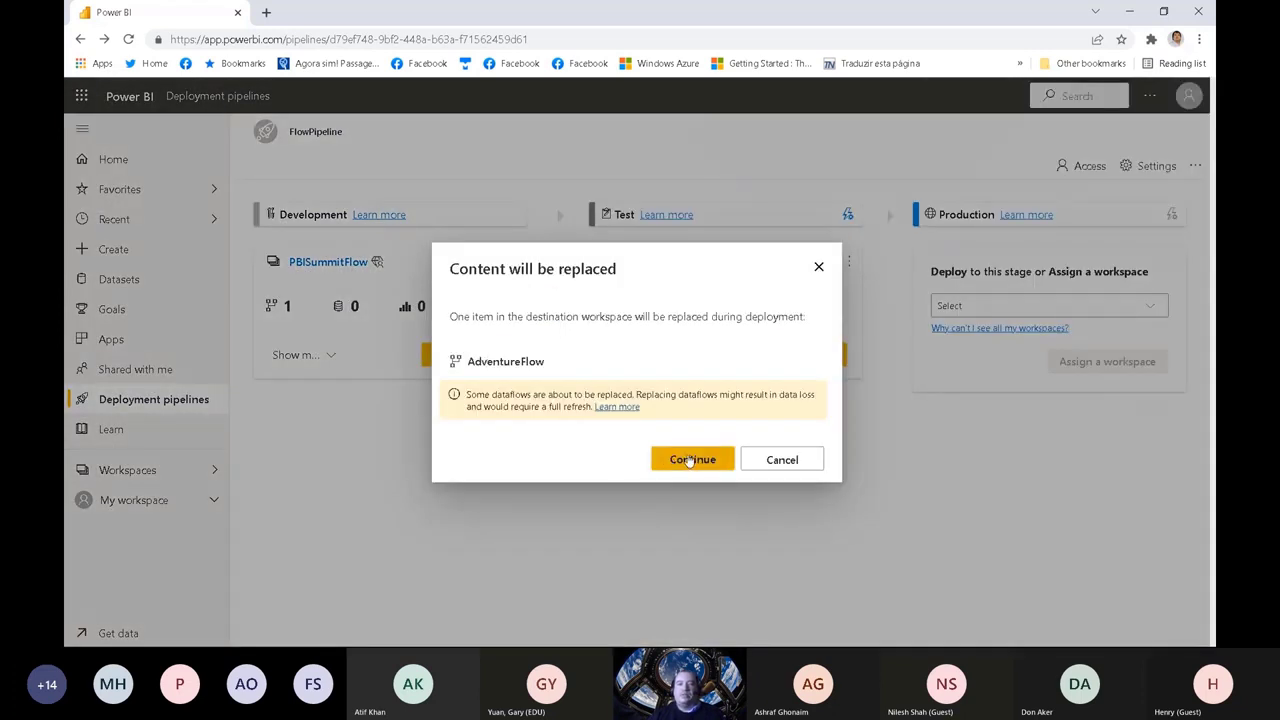
left_click(689, 460)
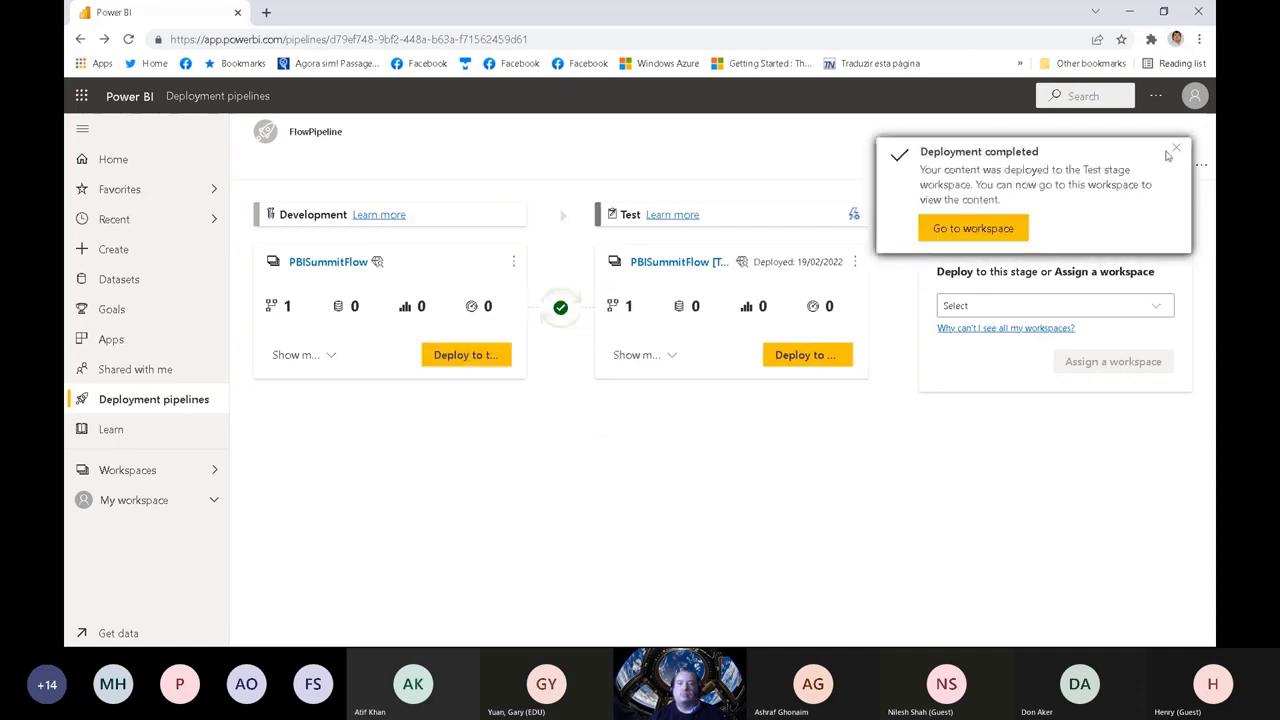
left_click(1176, 149)
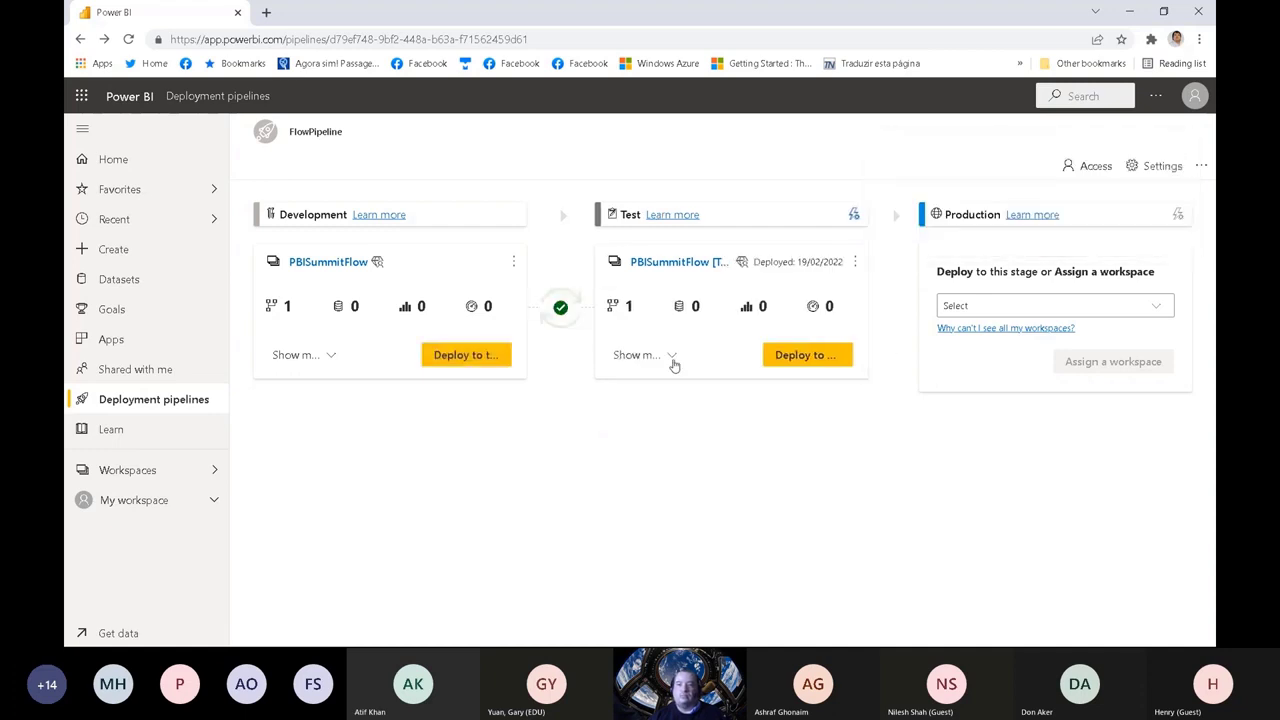
Step: Show the Test stage items of FlowPipeline and refresh the redeployed AdventureFlow dataflow
left_click(672, 358)
left_click(838, 388)
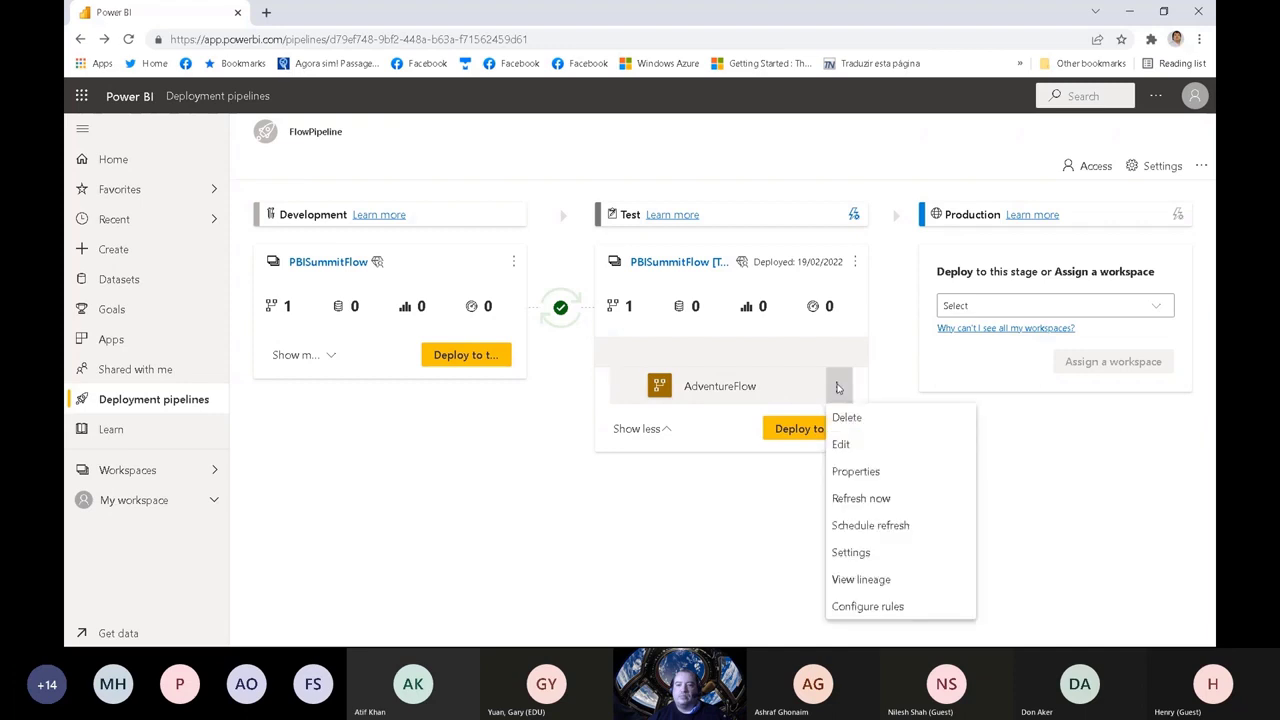
left_click(876, 500)
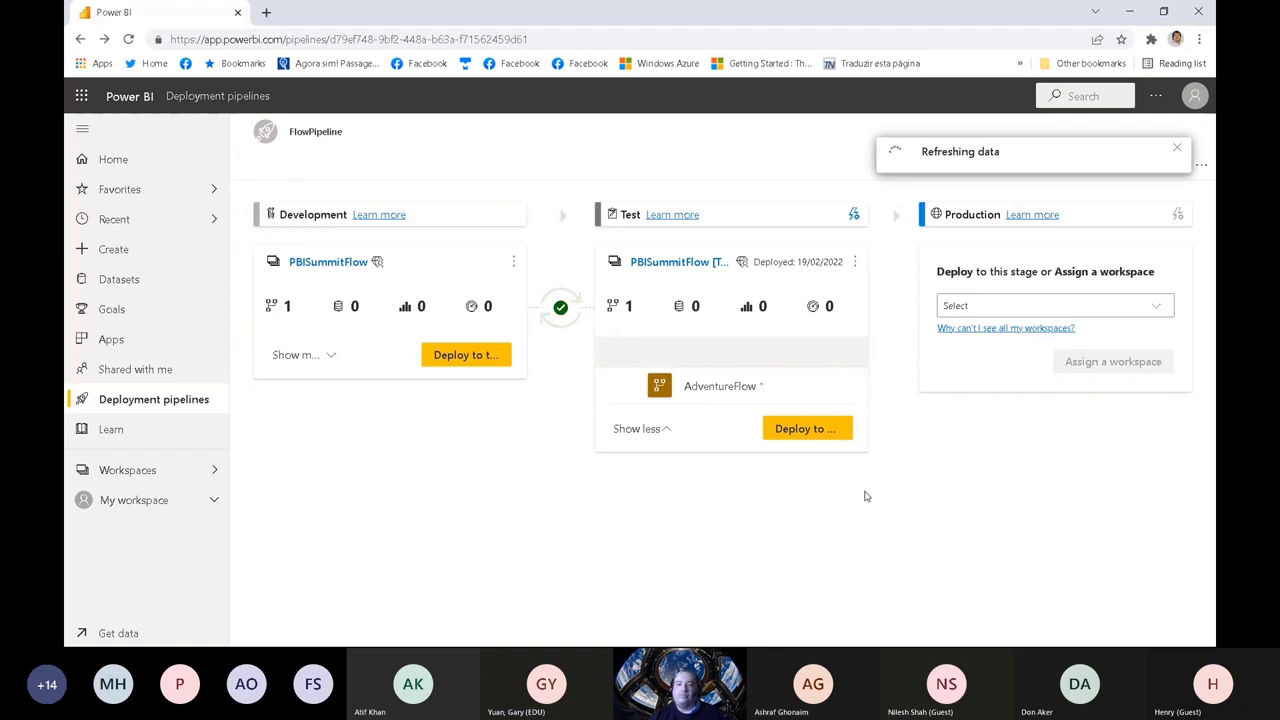
Step: Examine the data source credentials in the Test AdventureFlow settings, underline the adventuretest source, and return to the pipeline
mouse_move(848, 395)
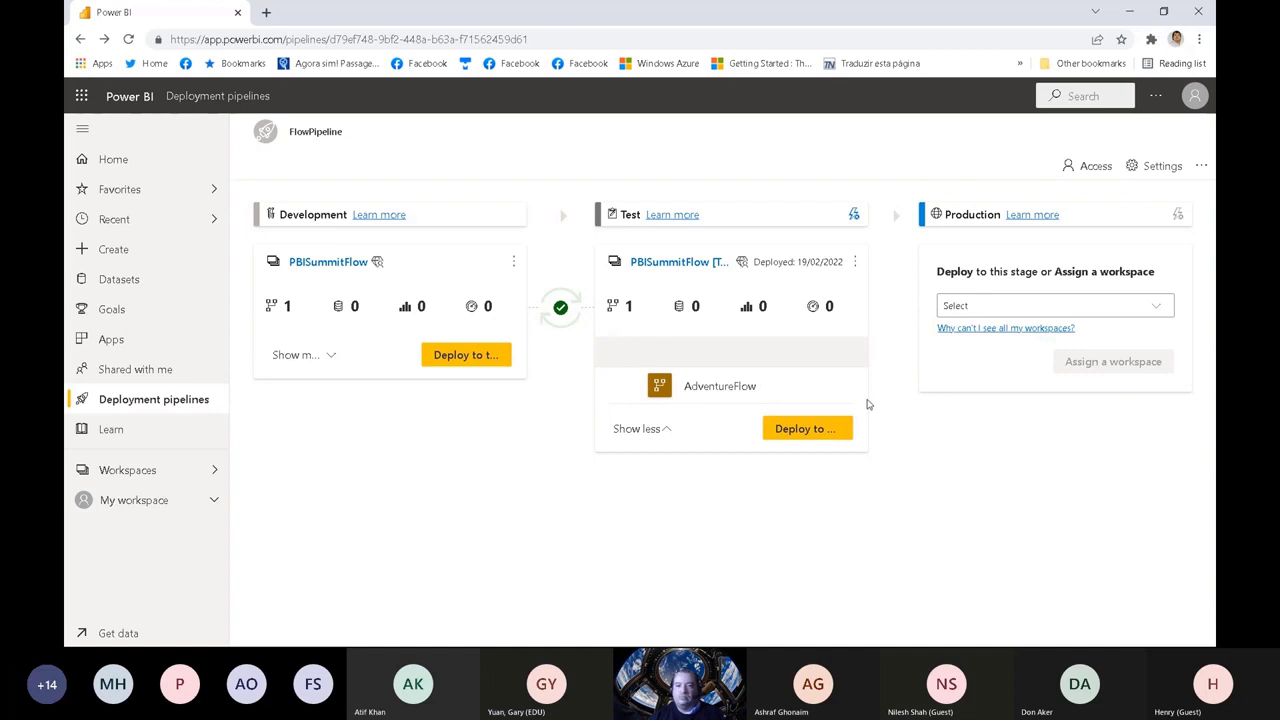
left_click(836, 386)
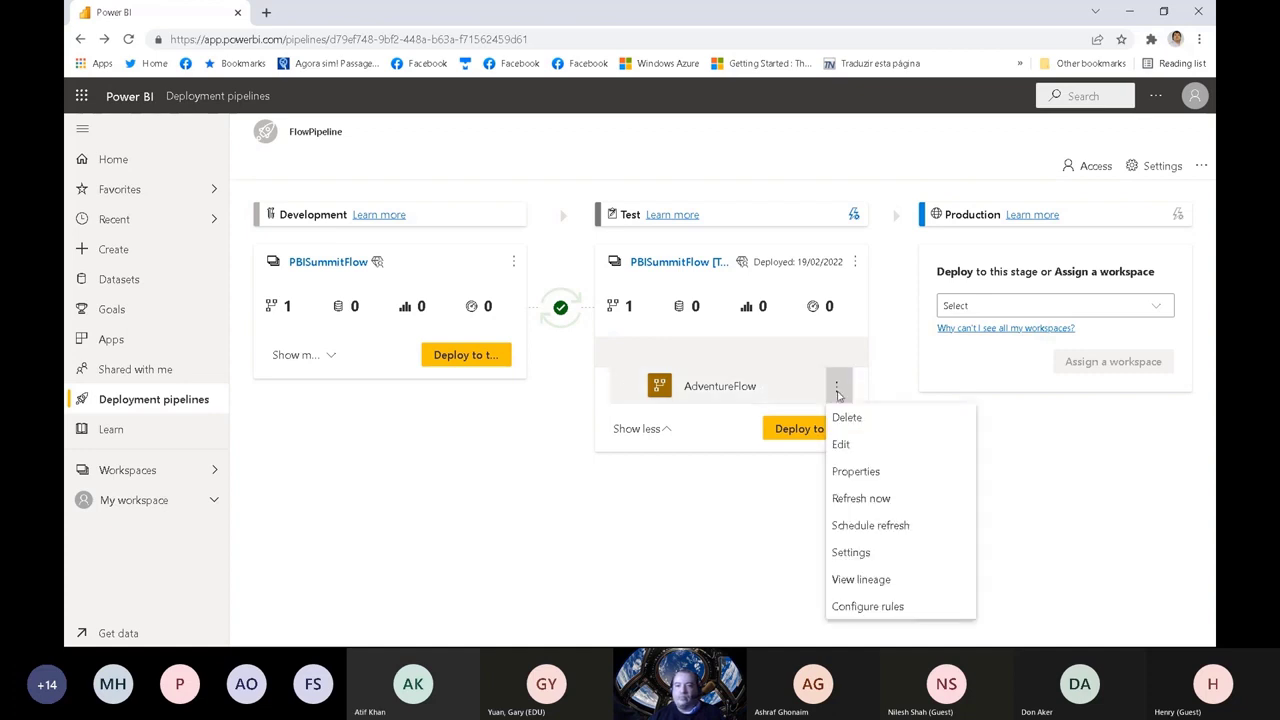
left_click(874, 552)
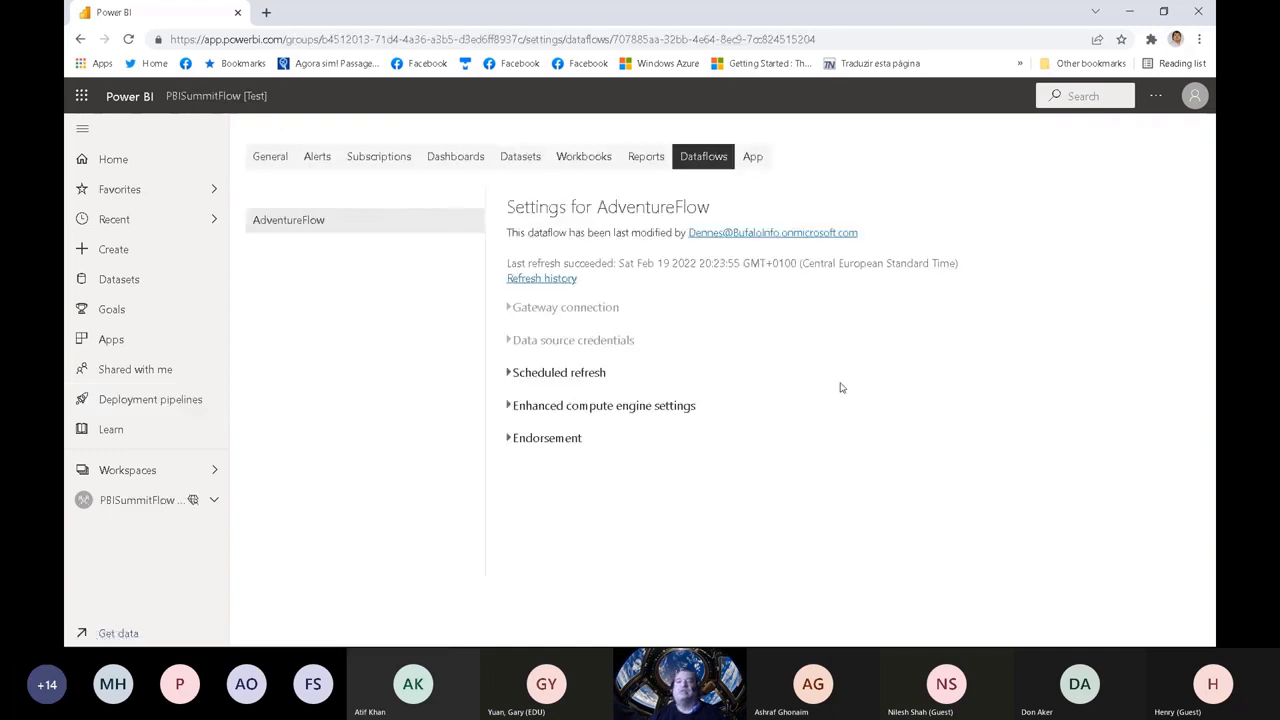
left_click(510, 342)
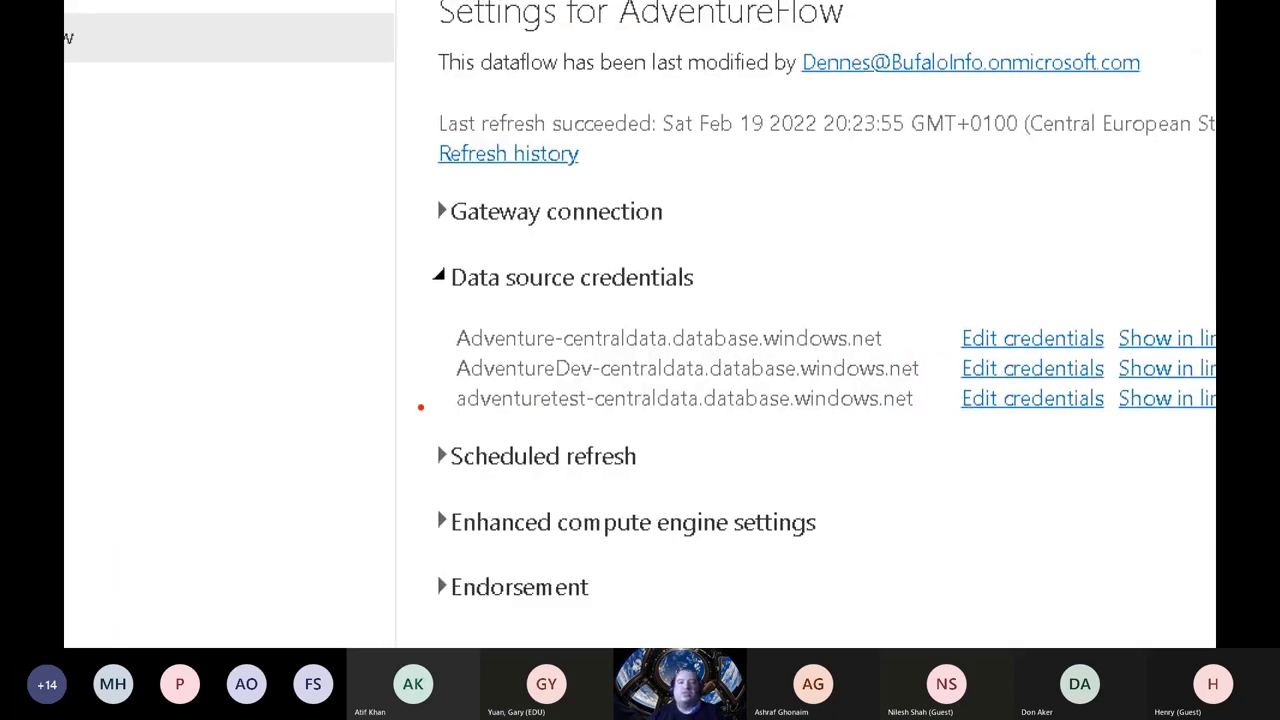
mouse_move(453, 409)
left_mouse_down()
mouse_move(830, 422)
mouse_move(918, 392)
mouse_move(484, 378)
mouse_move(432, 404)
mouse_move(546, 424)
mouse_move(834, 434)
mouse_move(929, 413)
left_mouse_up()
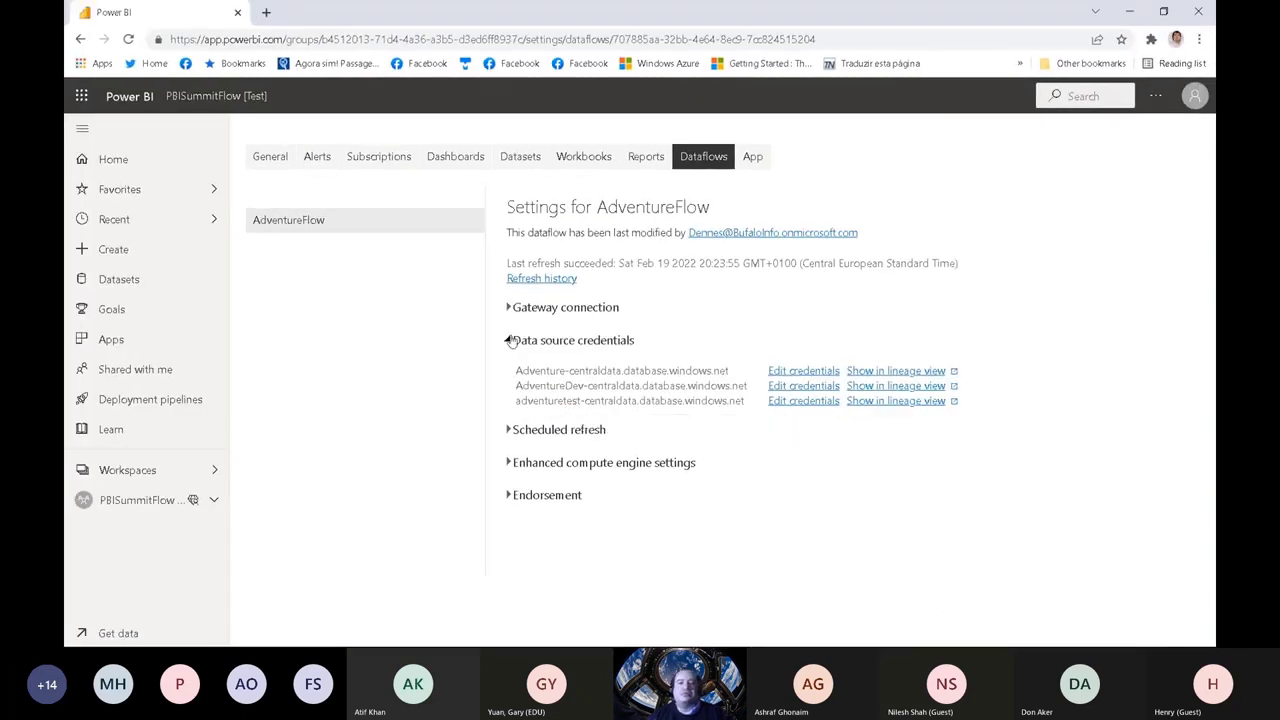
left_click(508, 341)
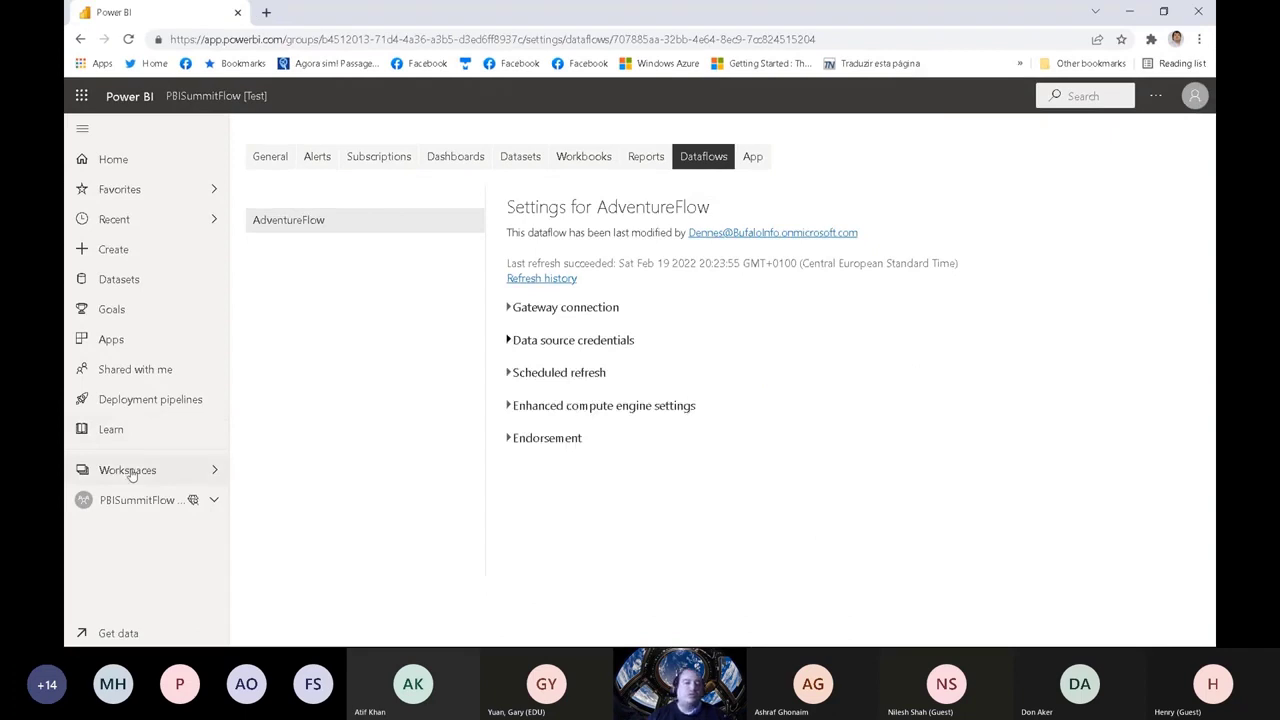
left_click(80, 39)
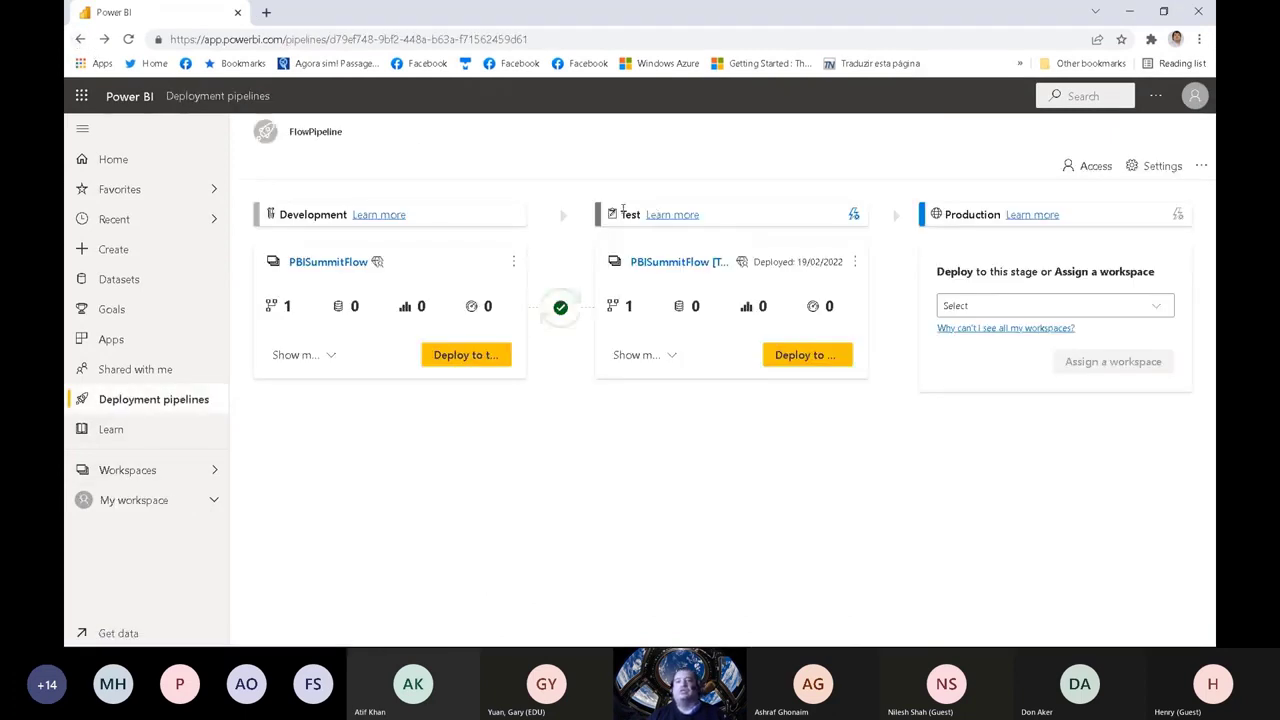
Step: Open FlowDSPipeline, deploy its Development content to Test, and show the Development stage items
left_click(170, 401)
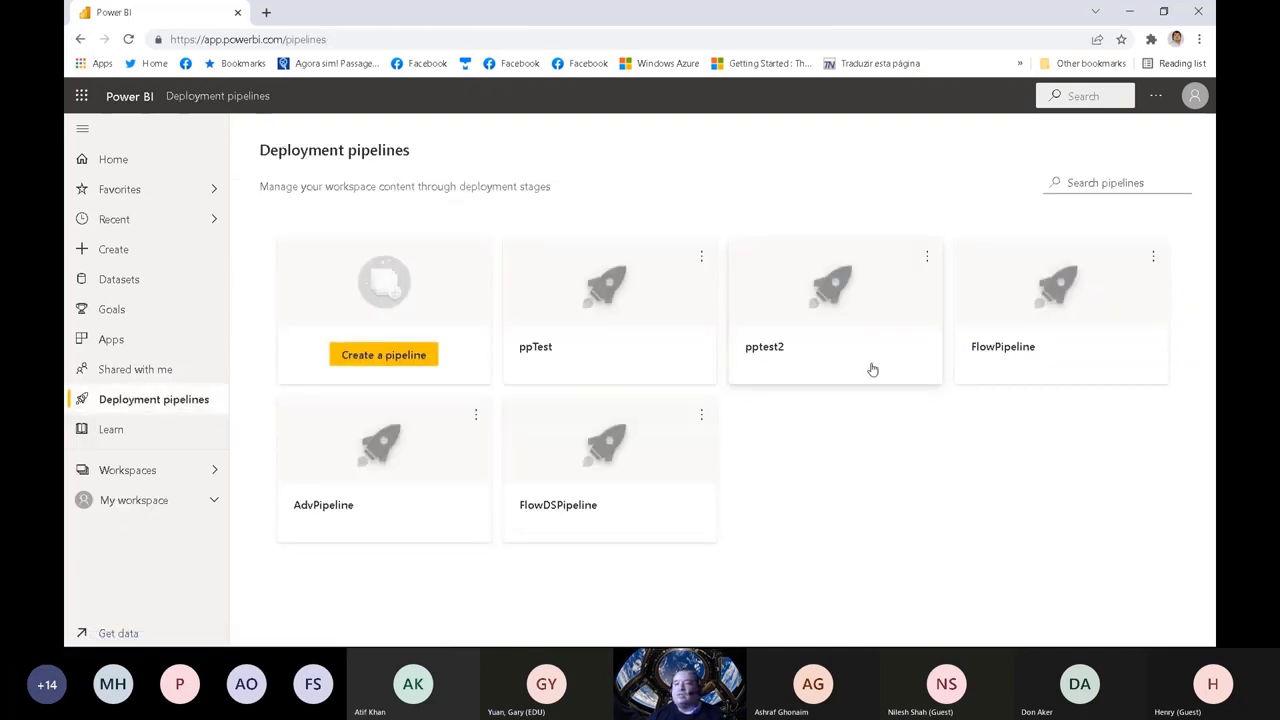
left_click(600, 460)
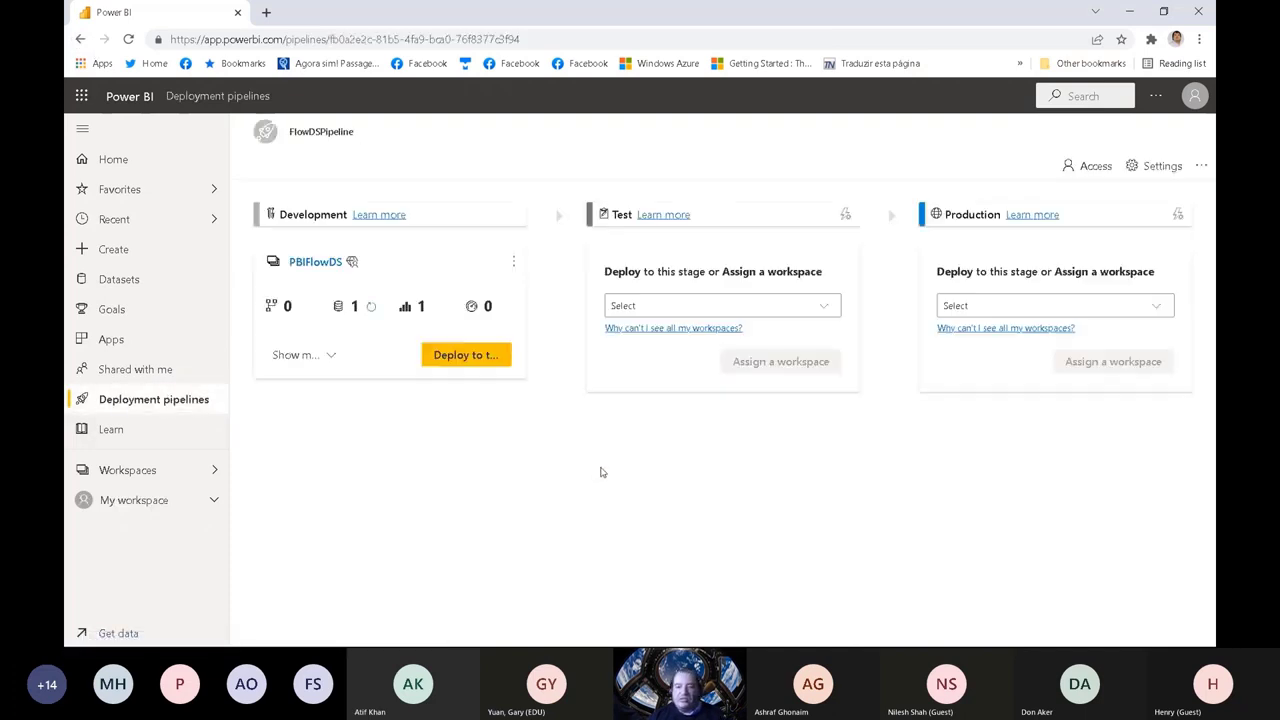
left_click(455, 356)
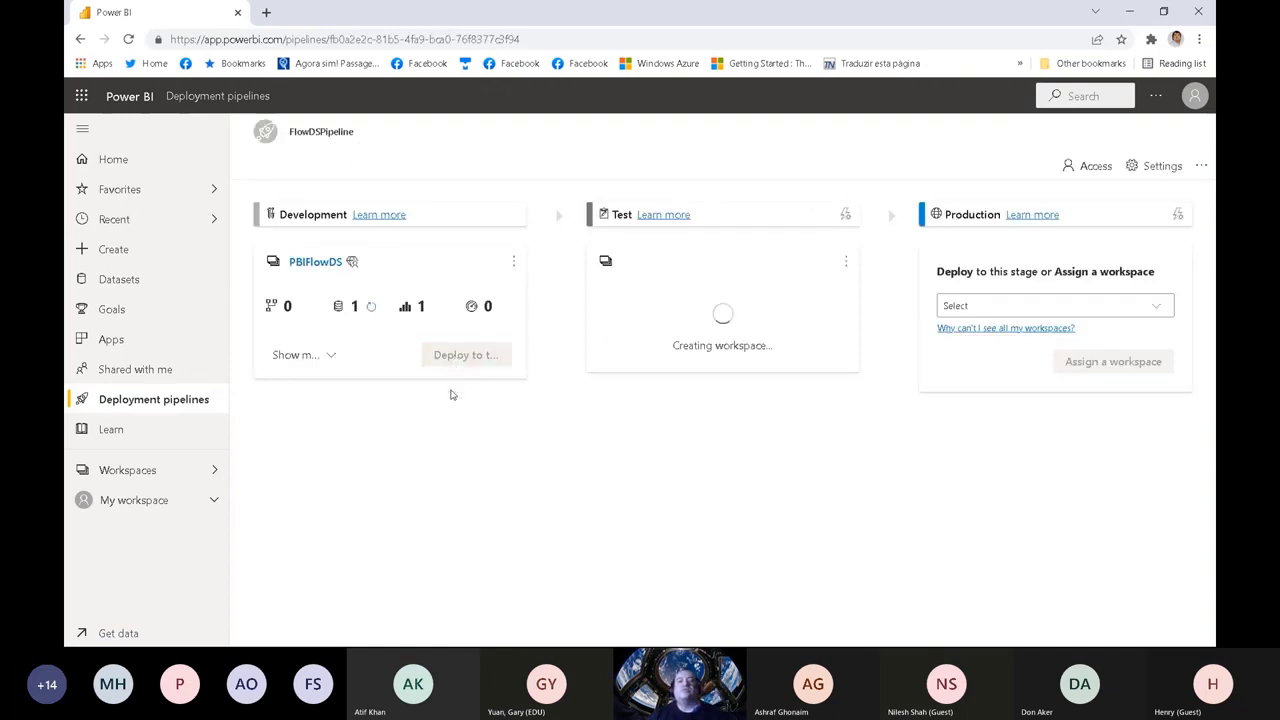
left_click(331, 360)
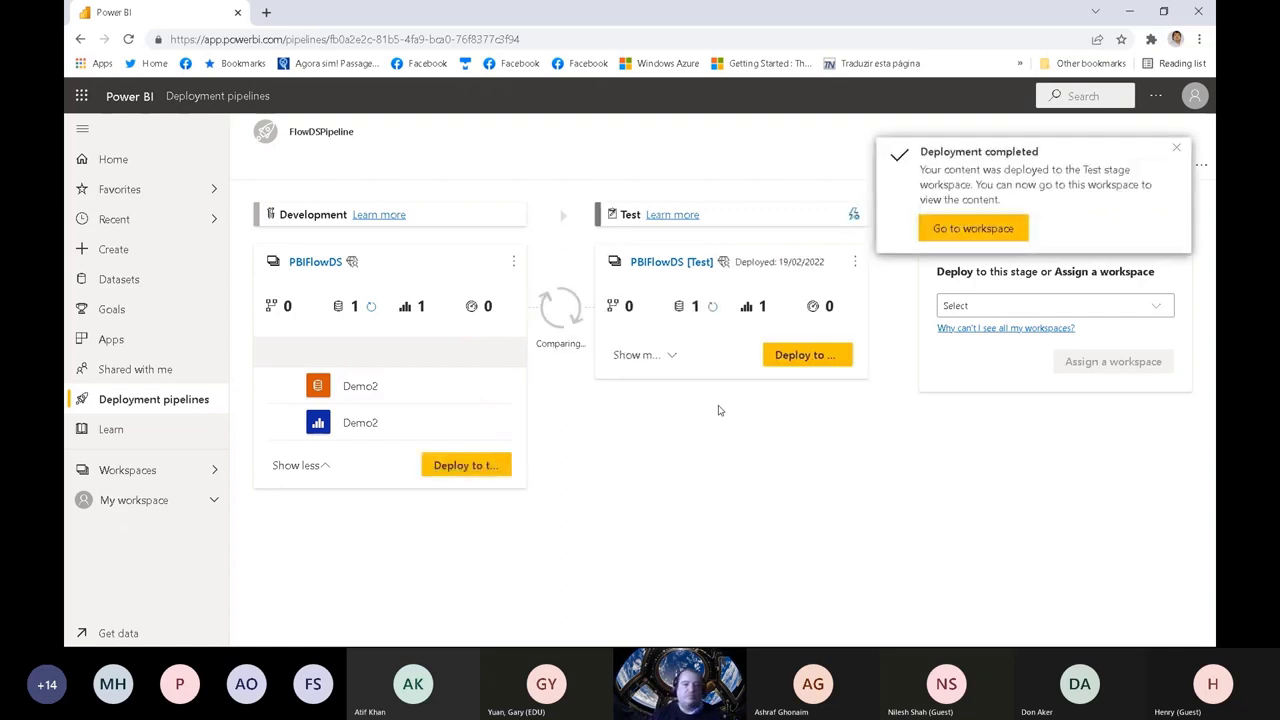
Step: Dismiss the deployment notification, show FlowDSPipeline's Test stage items, and view the deployed Demo2 report in a separate tab before closing it
left_click(1176, 148)
left_click(660, 356)
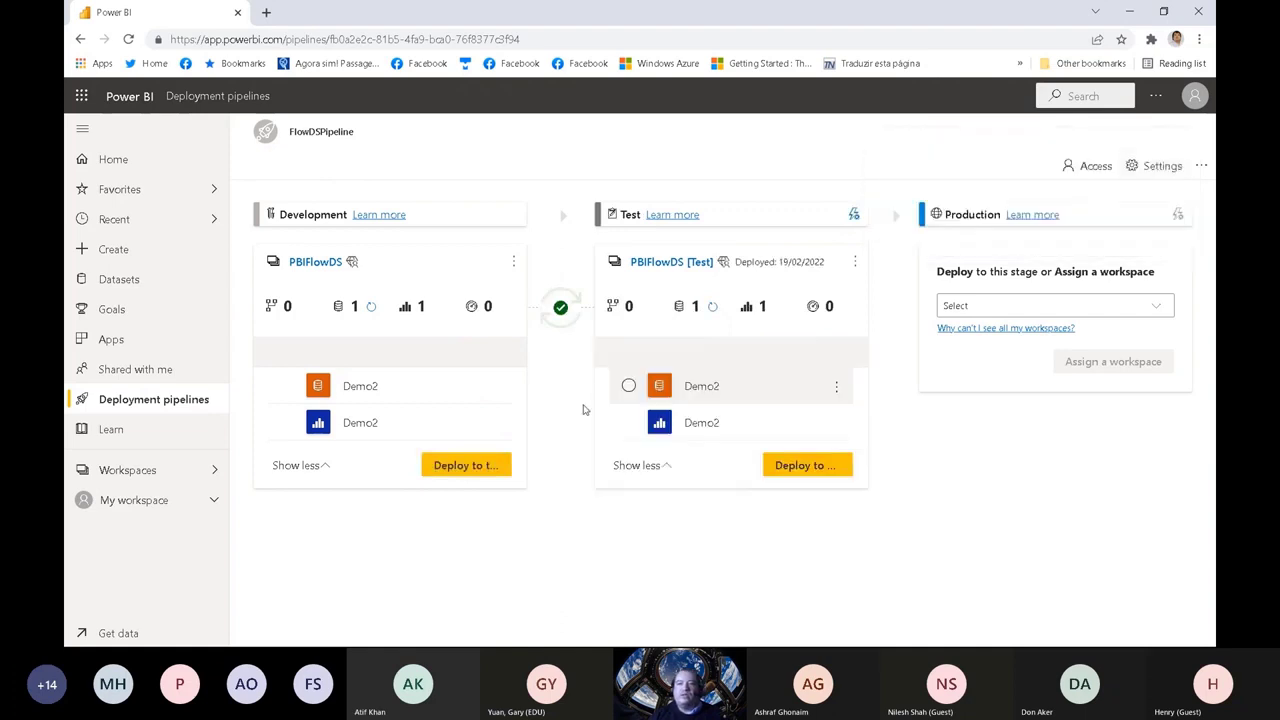
left_click(707, 426)
right_click(707, 426)
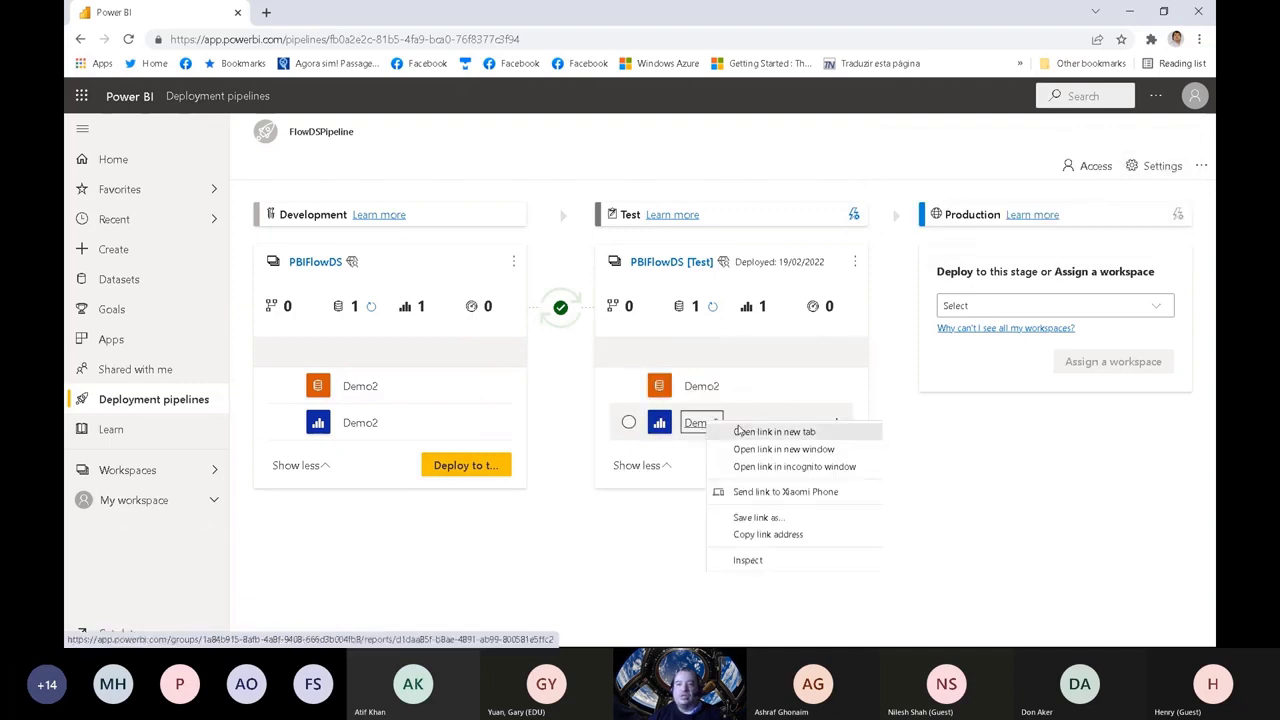
left_click(760, 433)
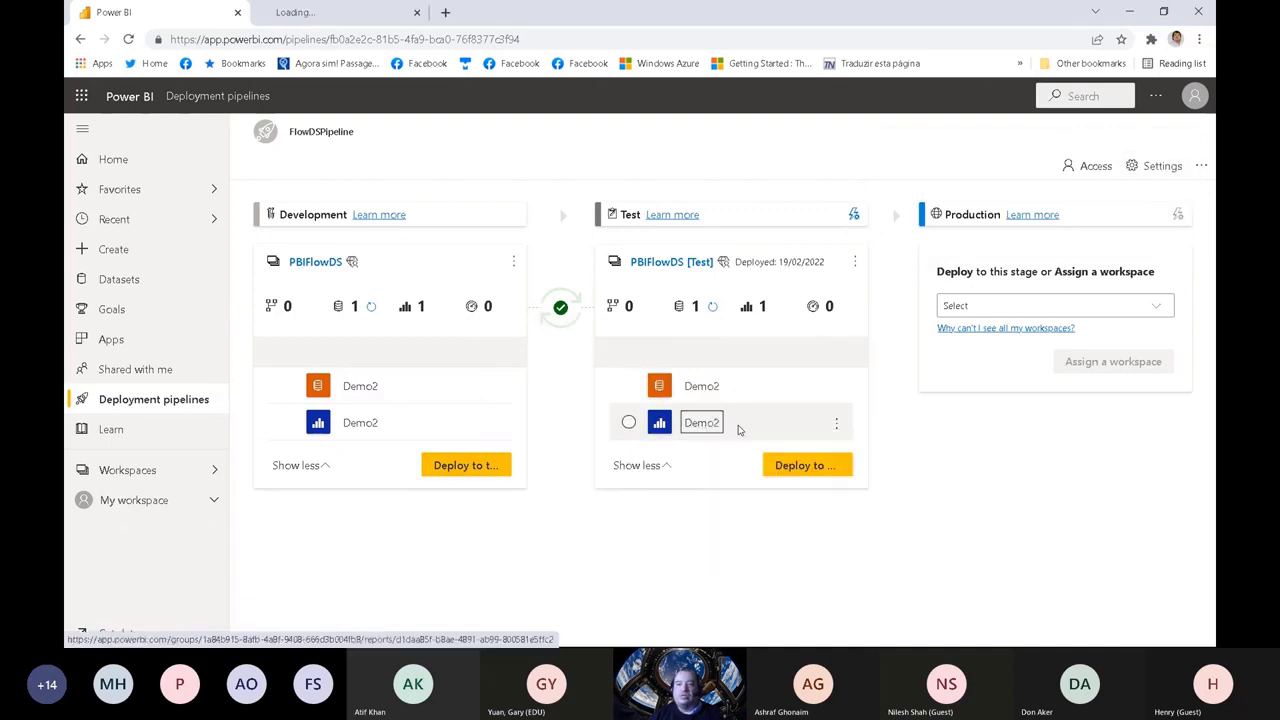
left_click(367, 14)
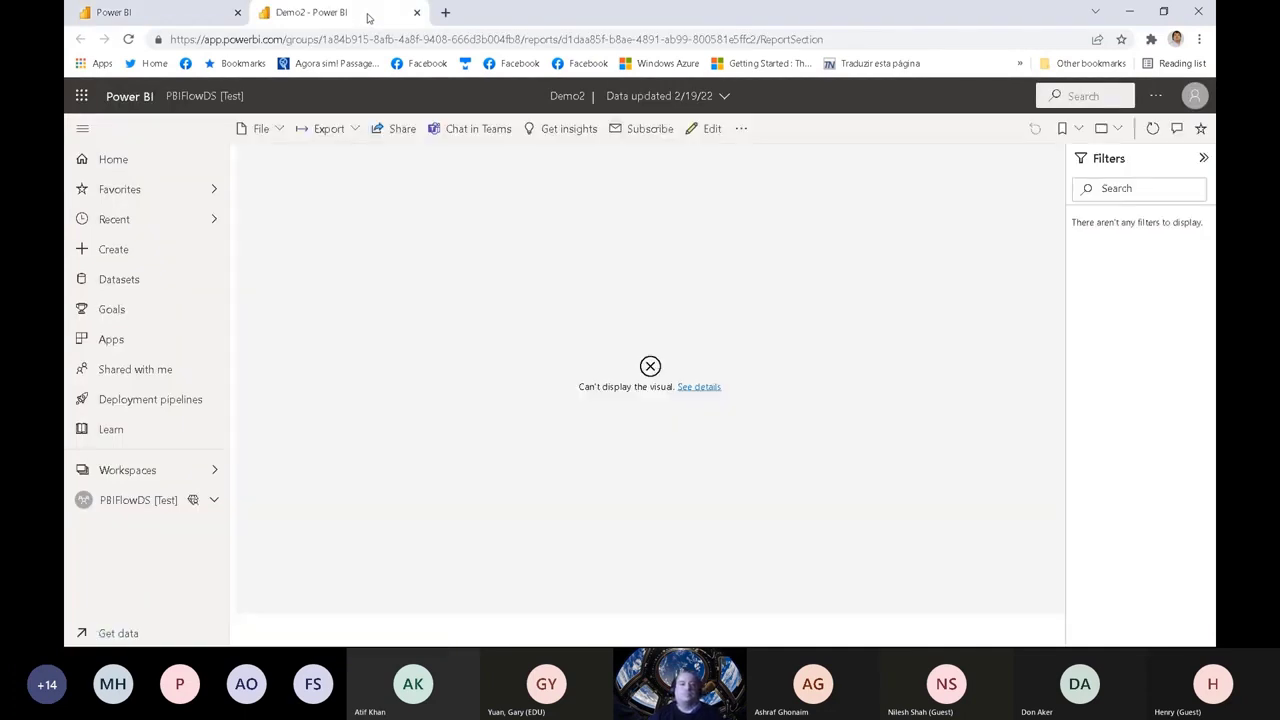
left_click(416, 12)
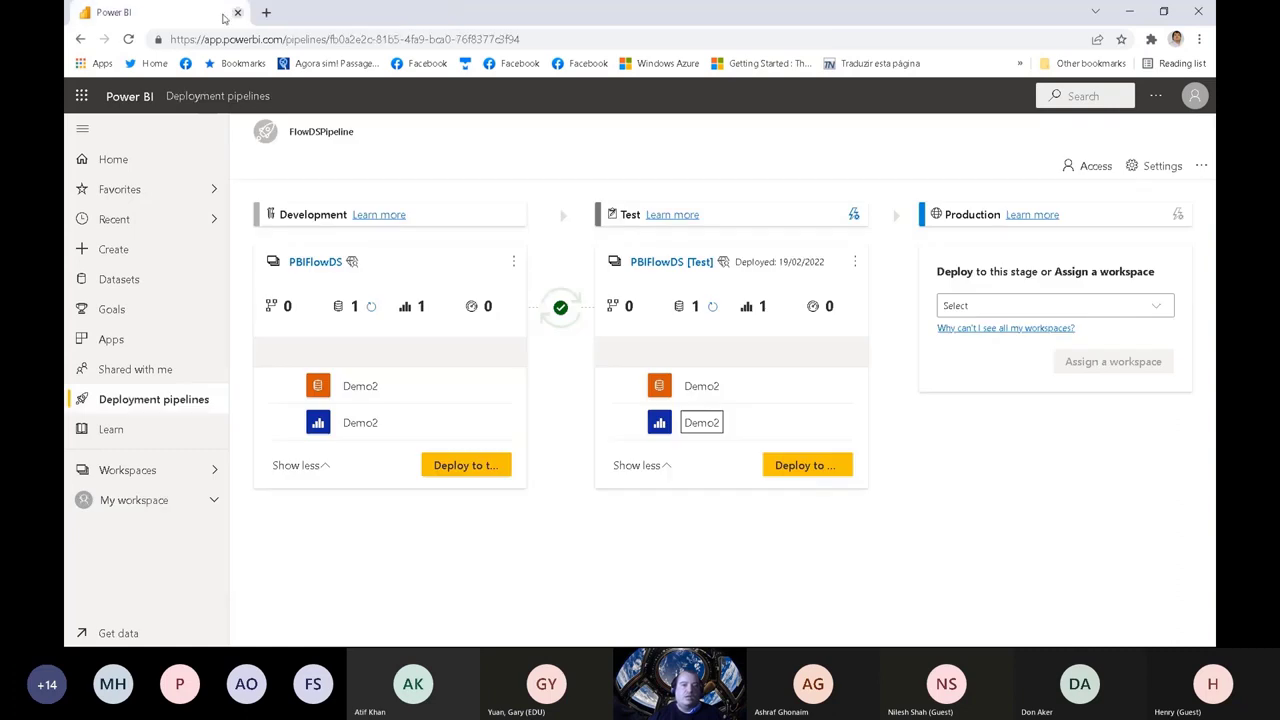
Step: Refresh the Test-stage Demo2 dataset and check the Demo2 report again in a separate tab before closing it
left_click(837, 386)
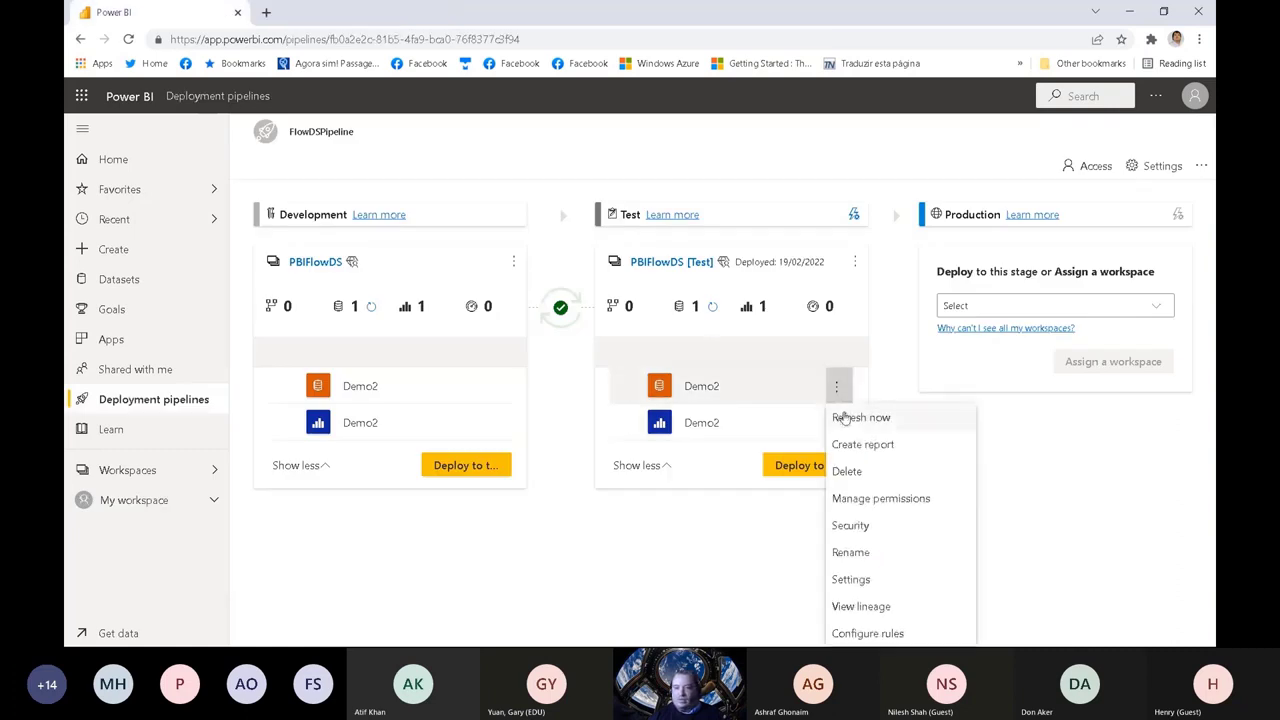
left_click(848, 420)
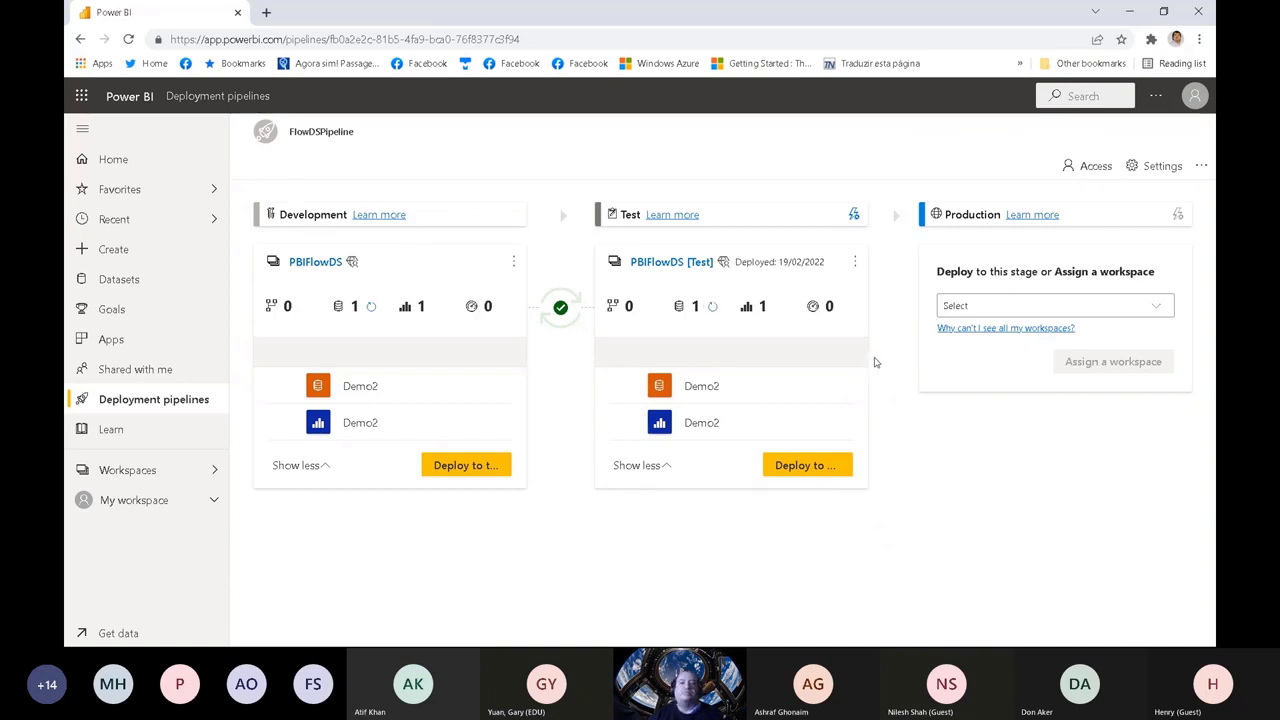
right_click(700, 424)
left_click(762, 432)
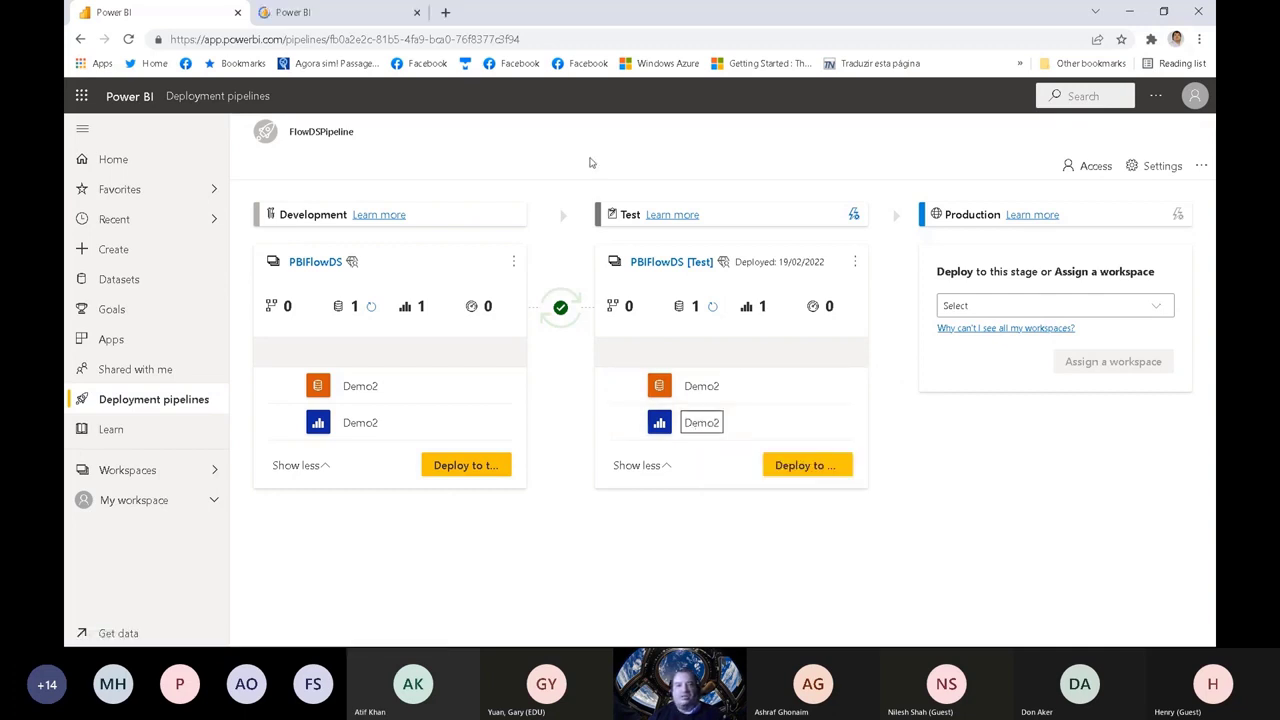
left_click(317, 12)
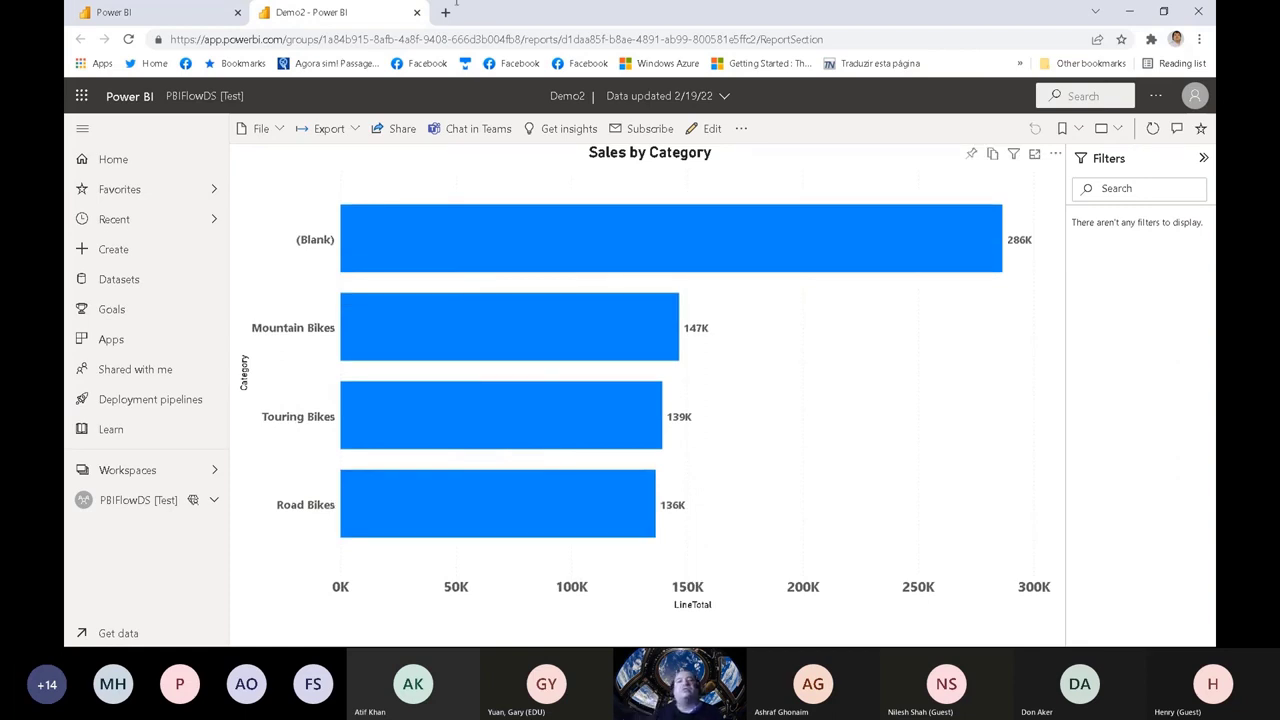
left_click(417, 13)
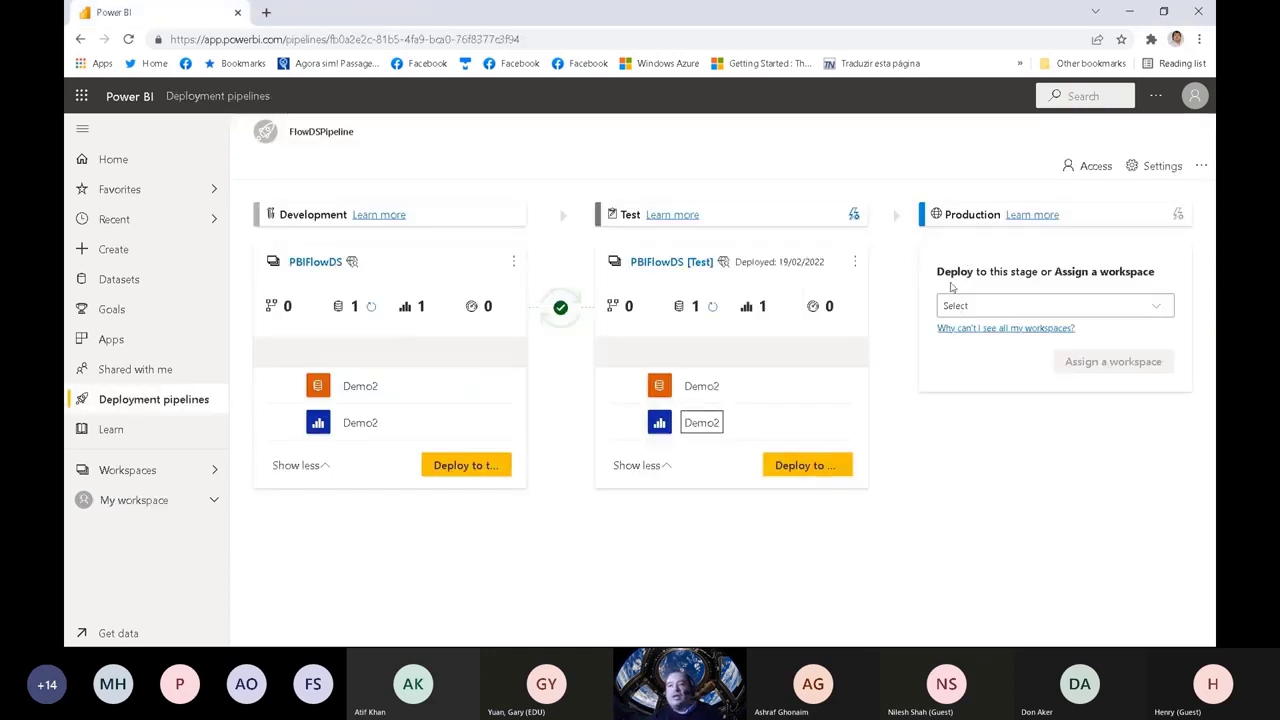
Step: Open FlowPipeline, deploy its Test content to Production, and dismiss the deployment notification
left_click(143, 400)
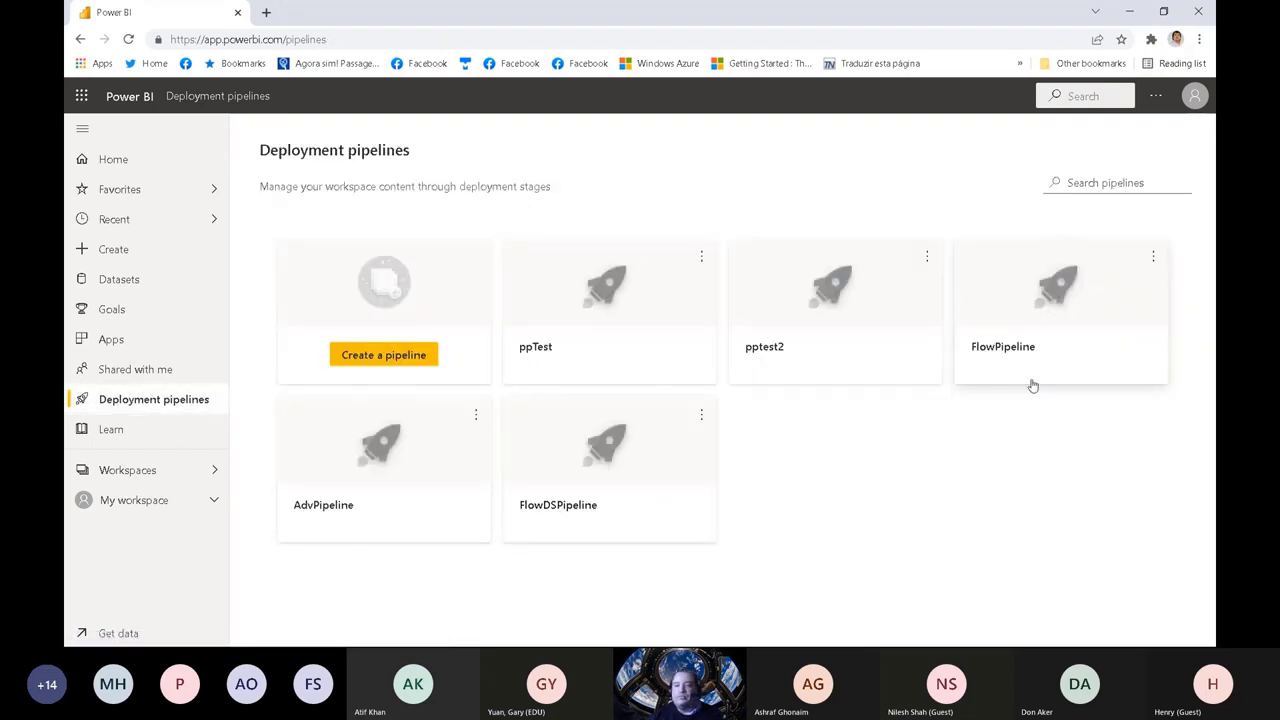
left_click(1003, 350)
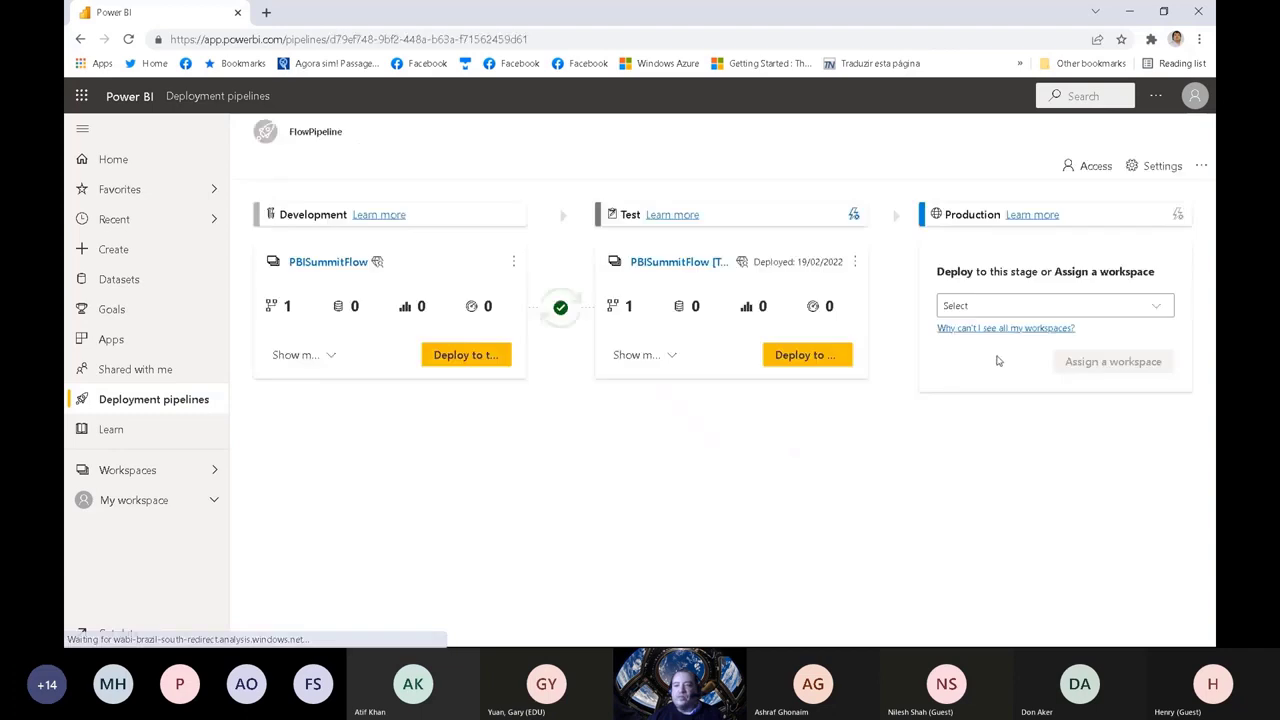
left_click(789, 356)
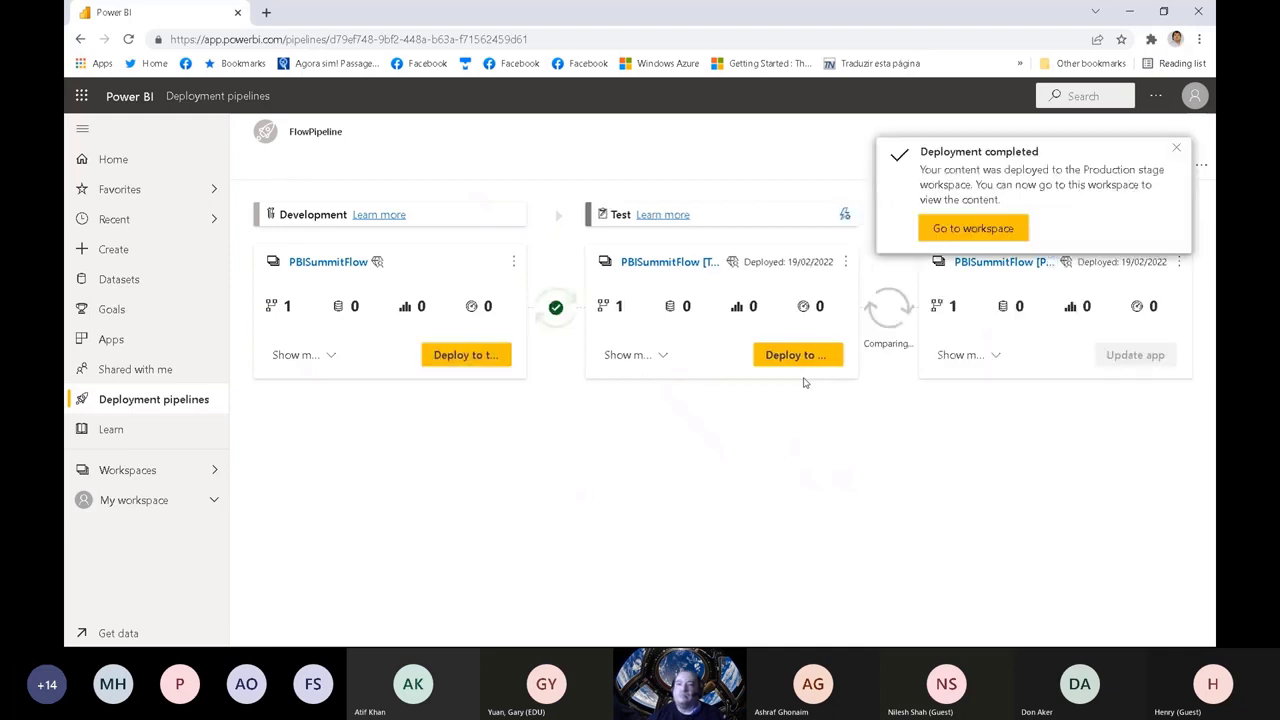
left_click(1176, 148)
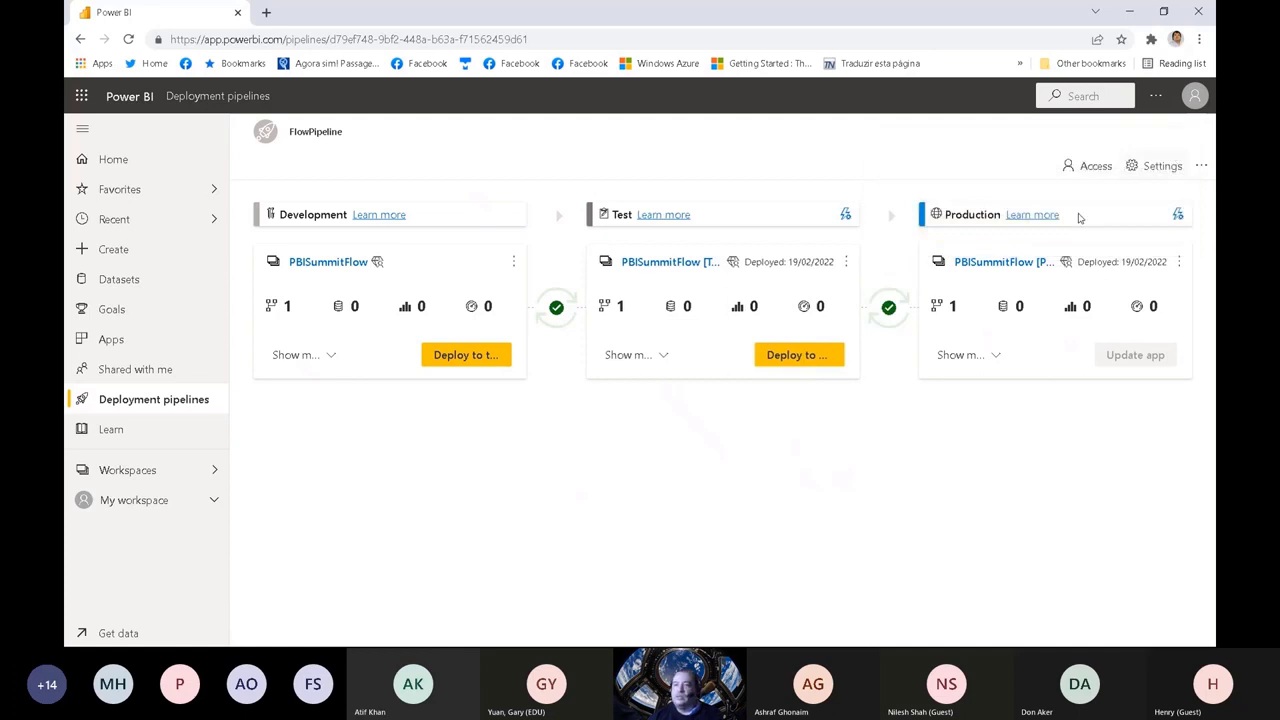
Step: Add a Production data source rule for AdventureFlow replacing Adventuretest with Other, using Adventure as the database name
left_click(1179, 216)
left_click(832, 391)
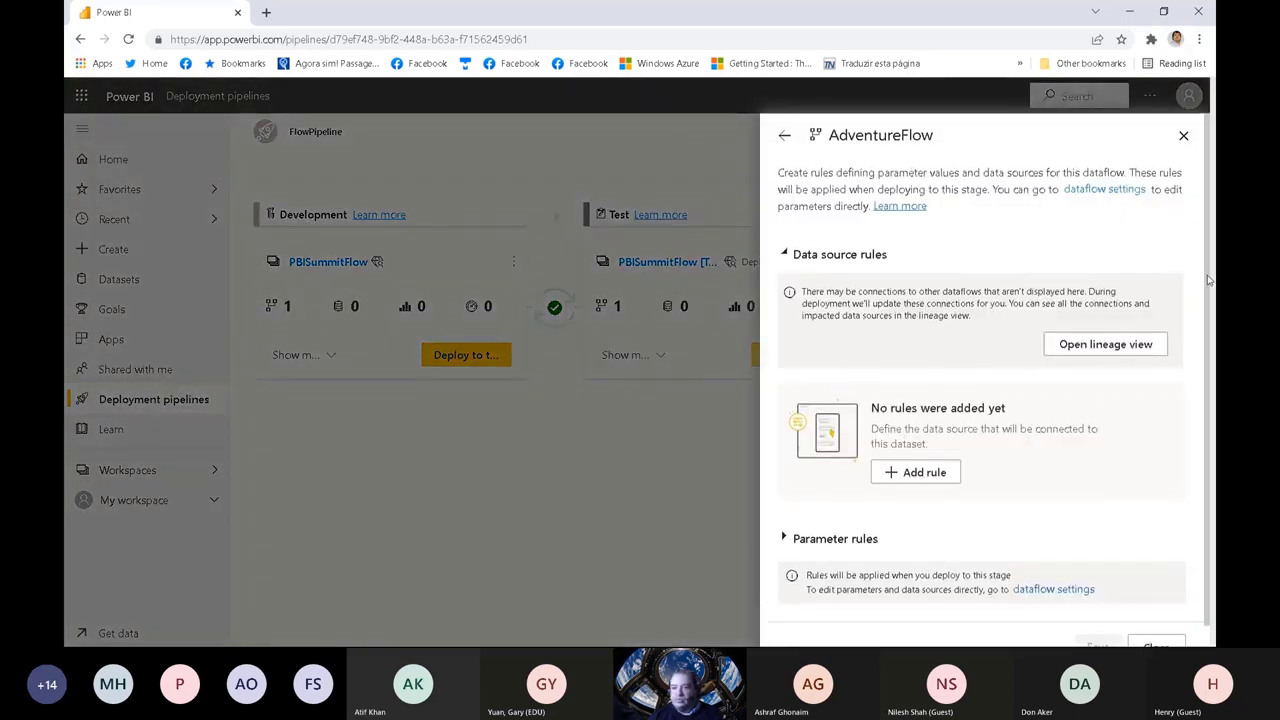
scroll(1213, 282, "down", 1)
left_click(893, 450)
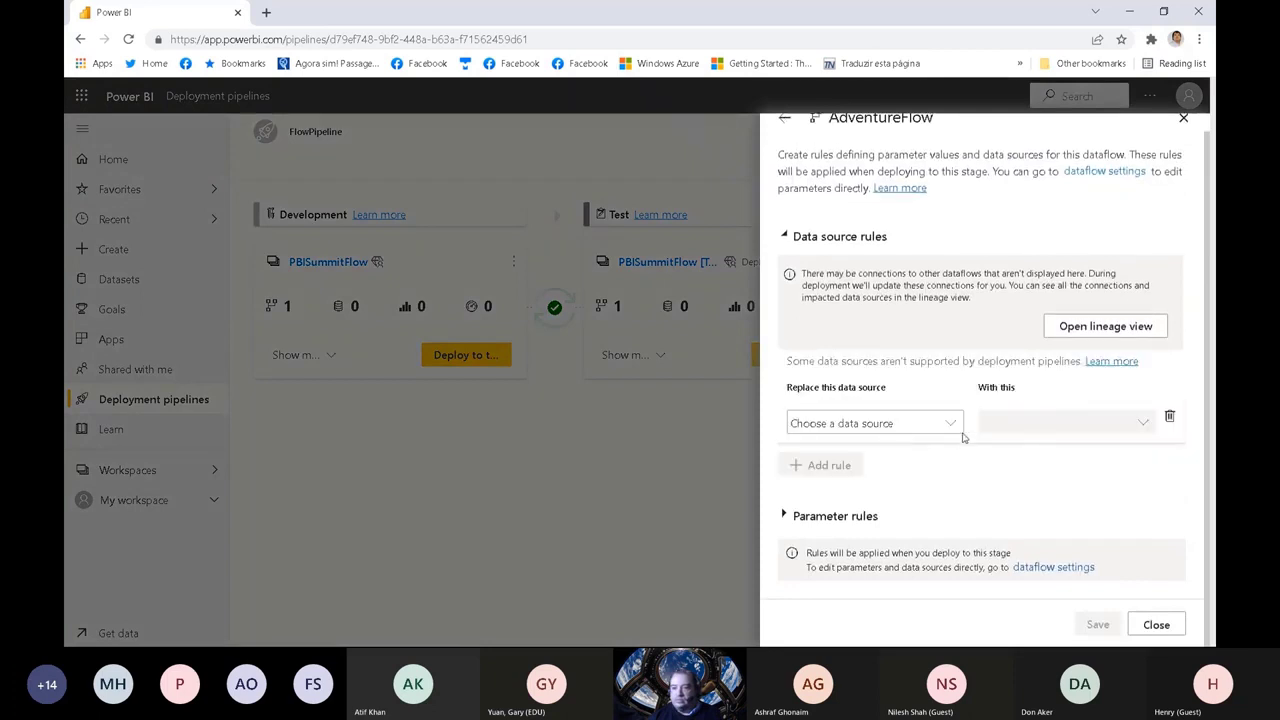
left_click(922, 424)
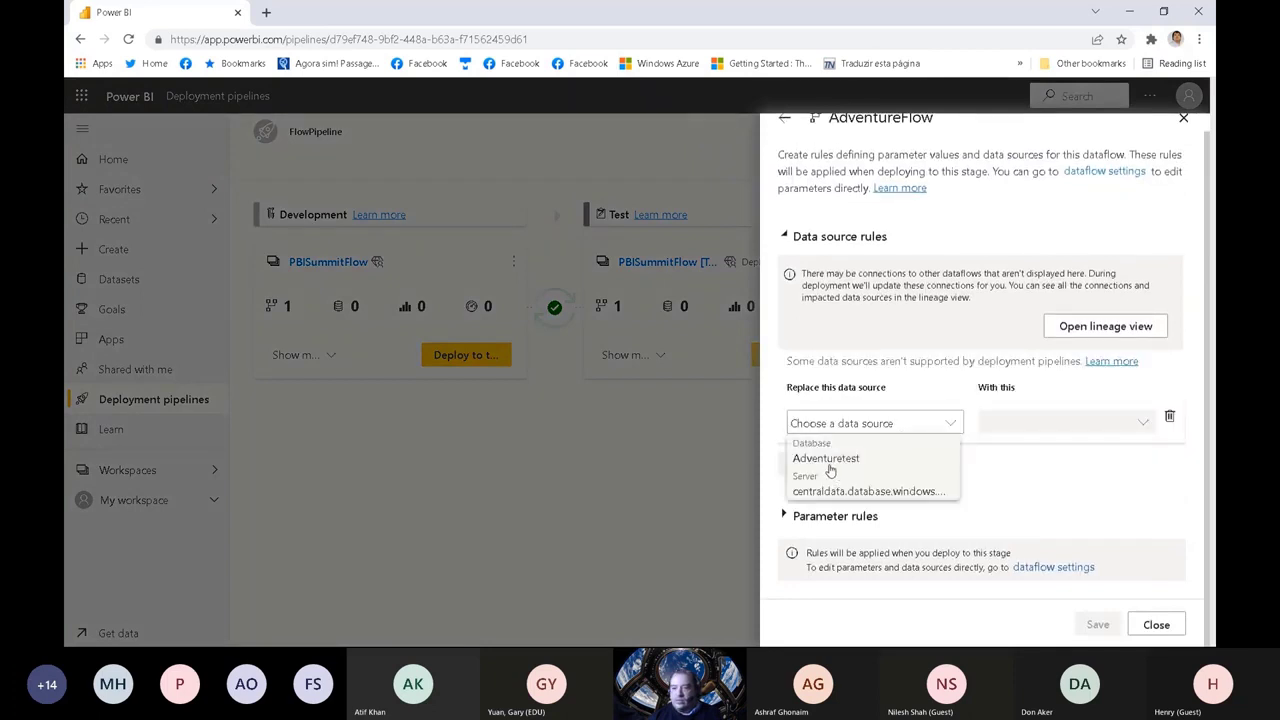
left_click(833, 469)
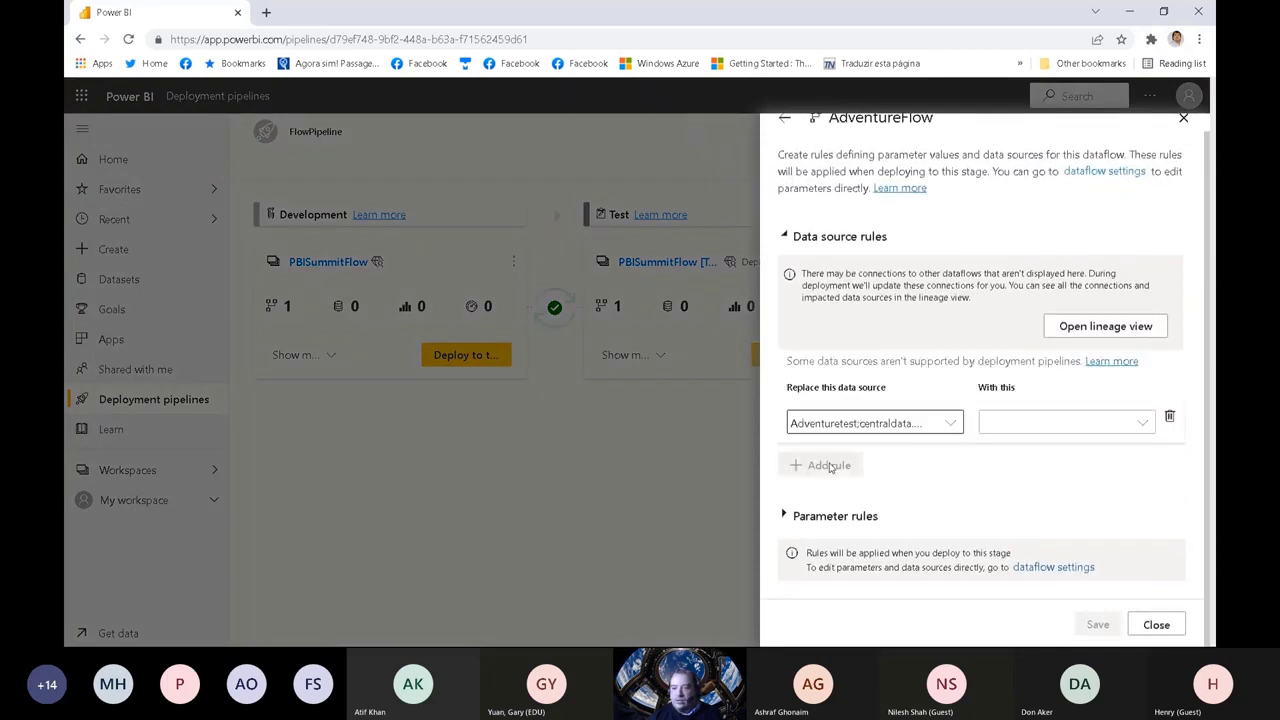
left_click(1056, 424)
left_click(1016, 520)
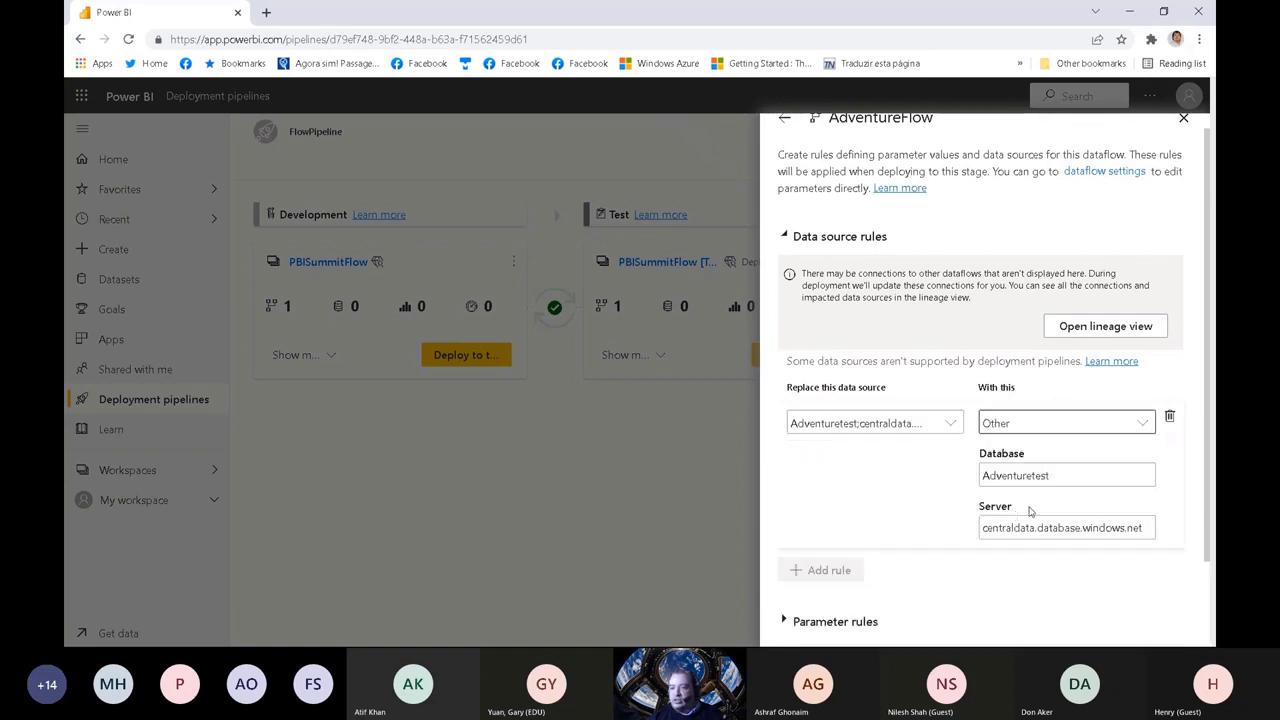
left_click(1062, 476)
key("BackSpace")
key("BackSpace")
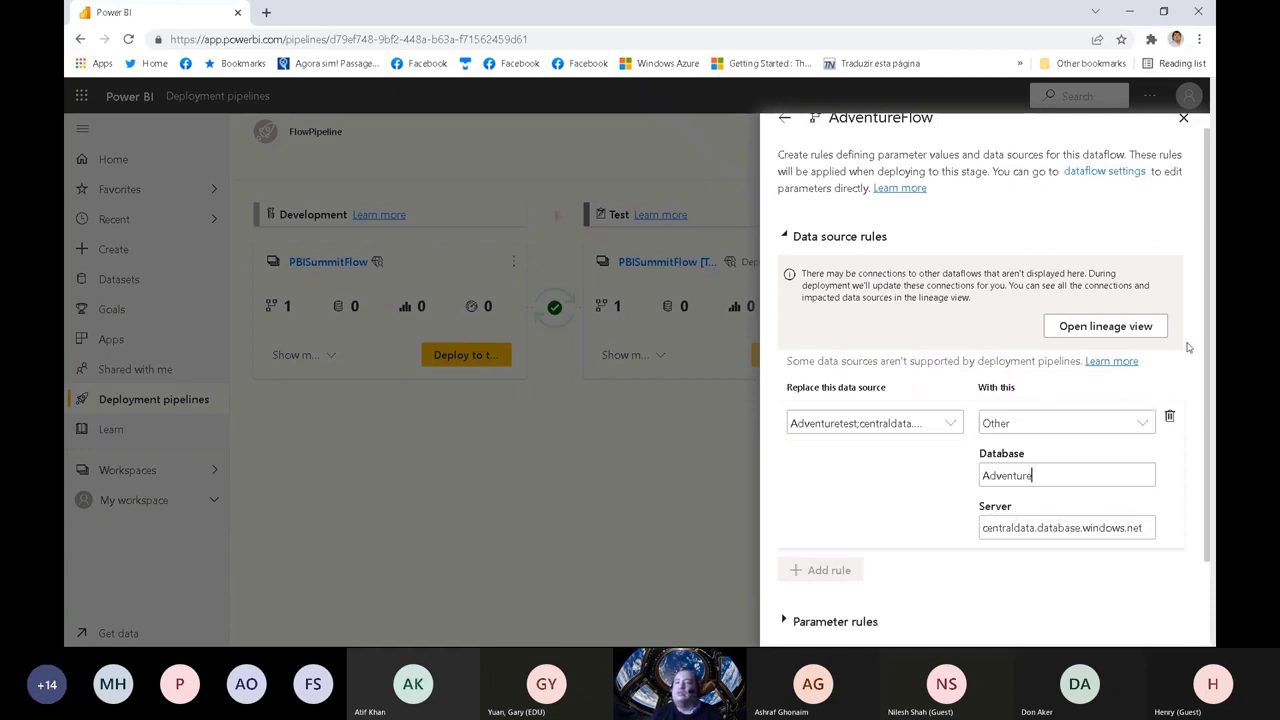
Step: Add a Production parameter rule setting StartingPrice to 2000, save the AdventureFlow rules, and close the deployment settings
scroll(905, 520, "down", 1)
left_click(843, 518)
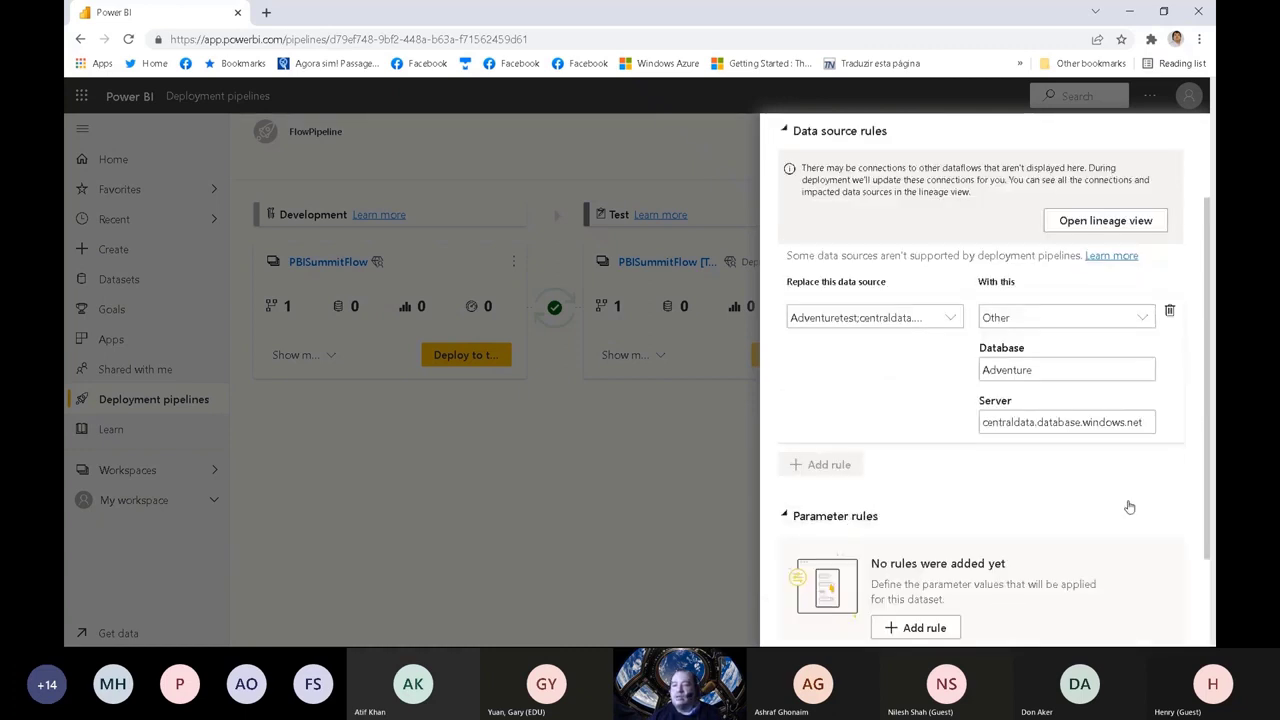
scroll(1060, 450, "down", 1)
left_click(918, 494)
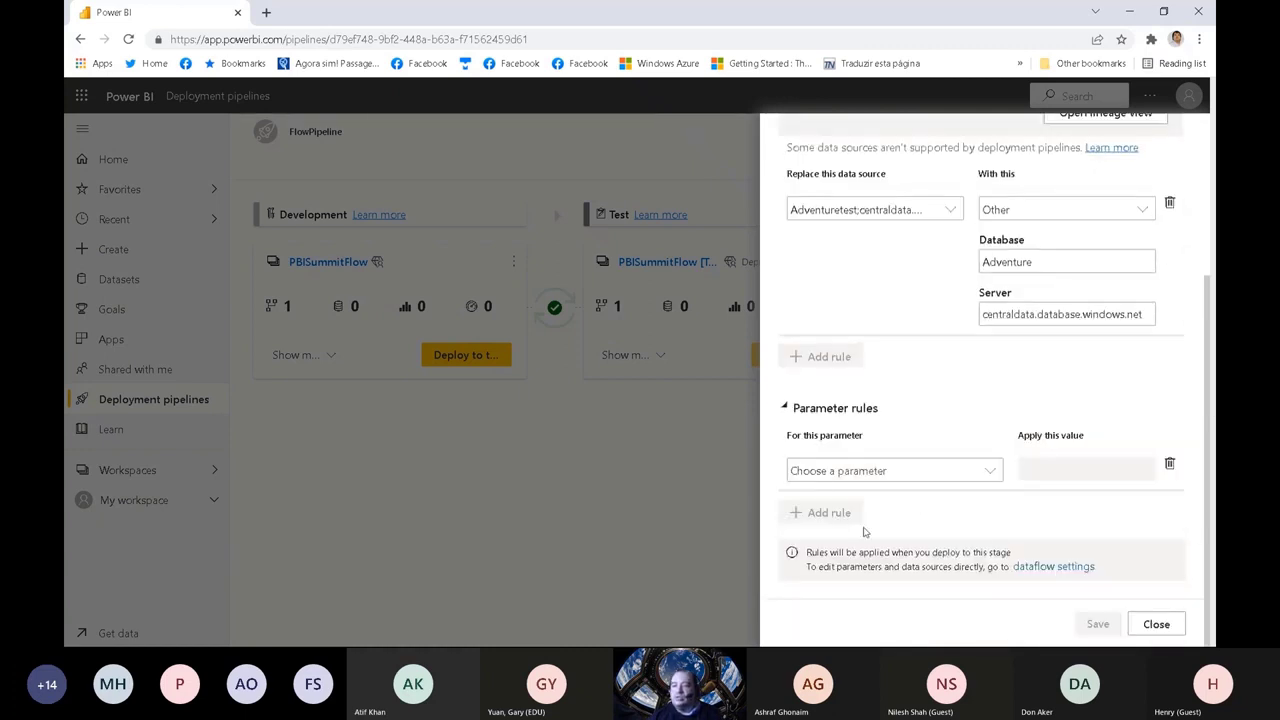
left_click(845, 471)
left_click(846, 497)
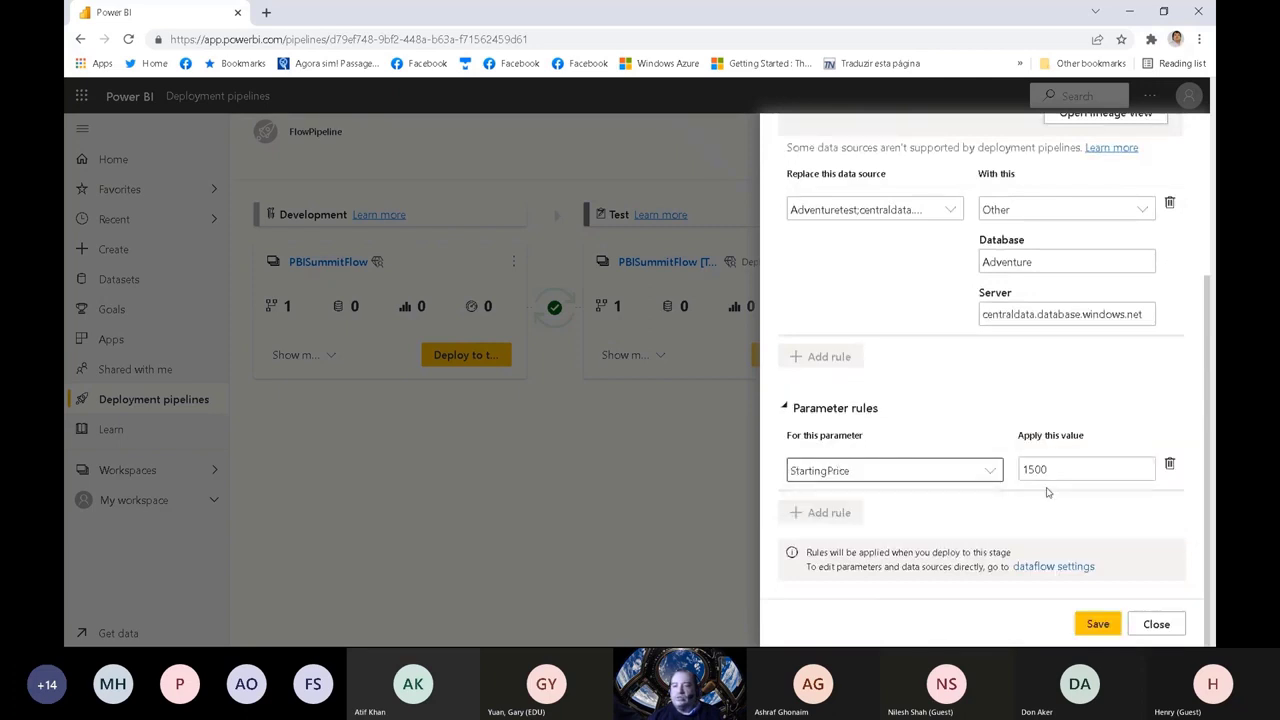
left_click_drag(1072, 469, 996, 472)
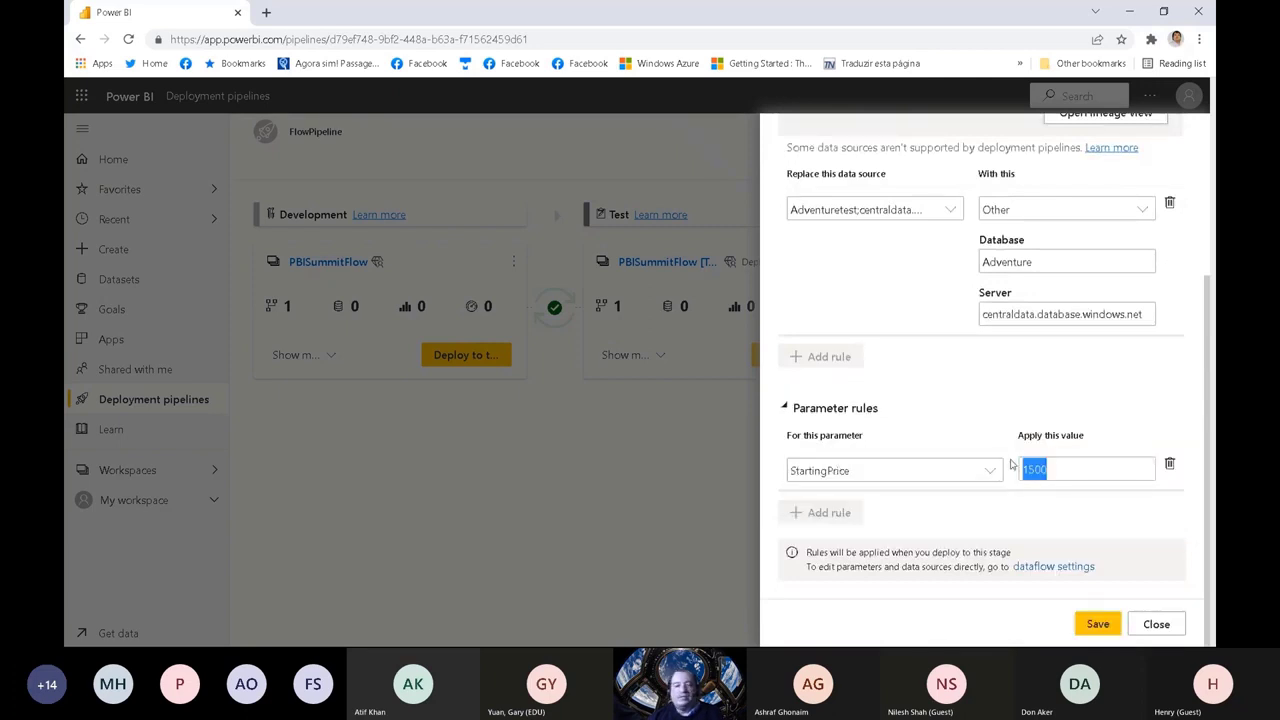
type("2000")
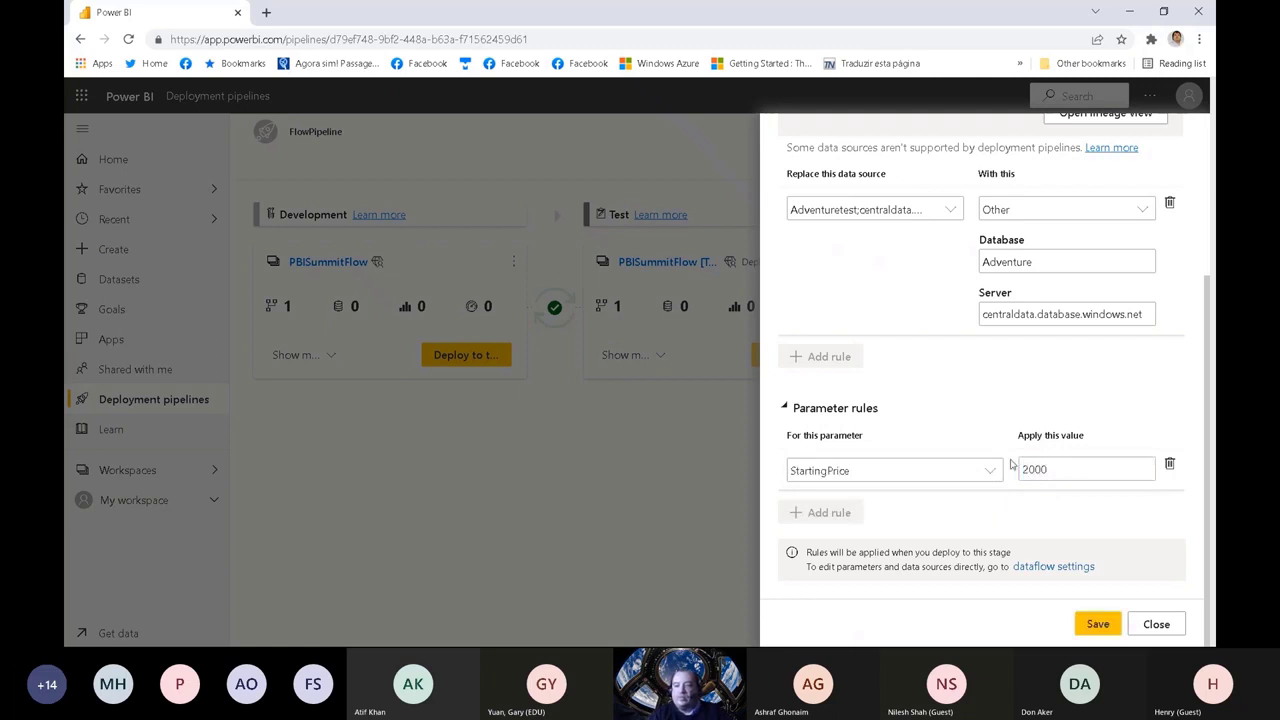
left_click(1097, 624)
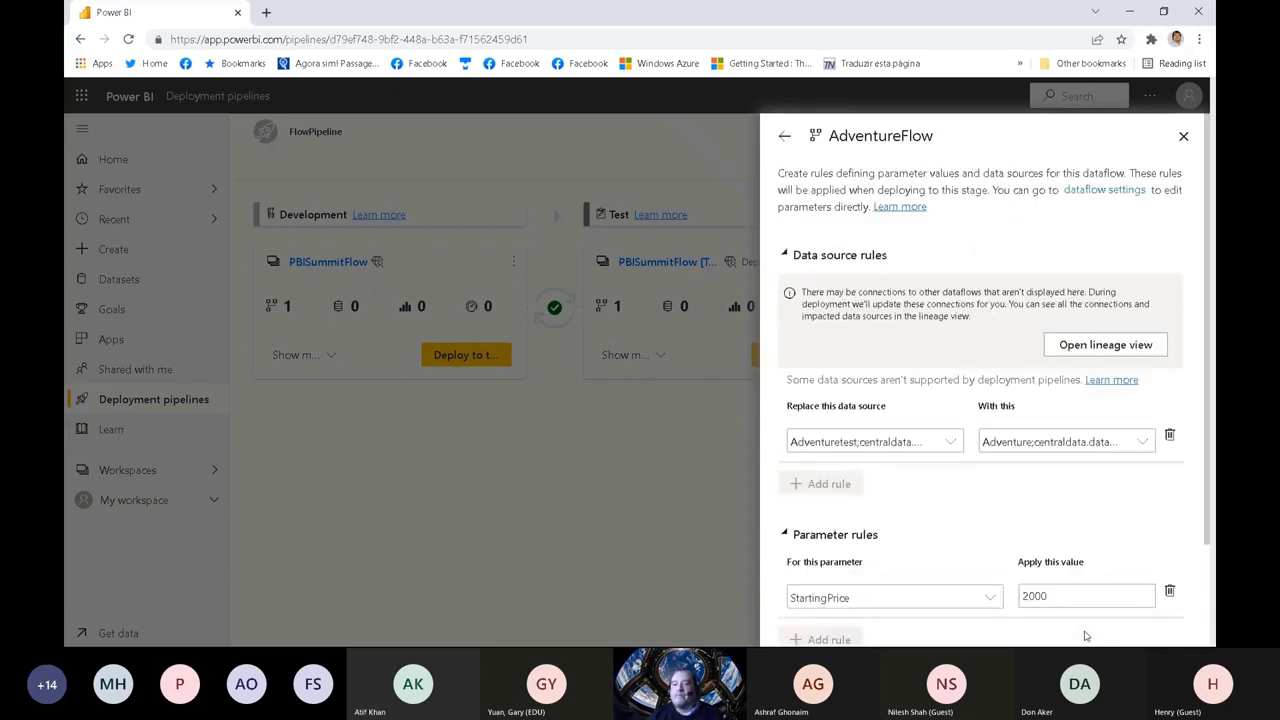
scroll(1208, 420, "down", 3)
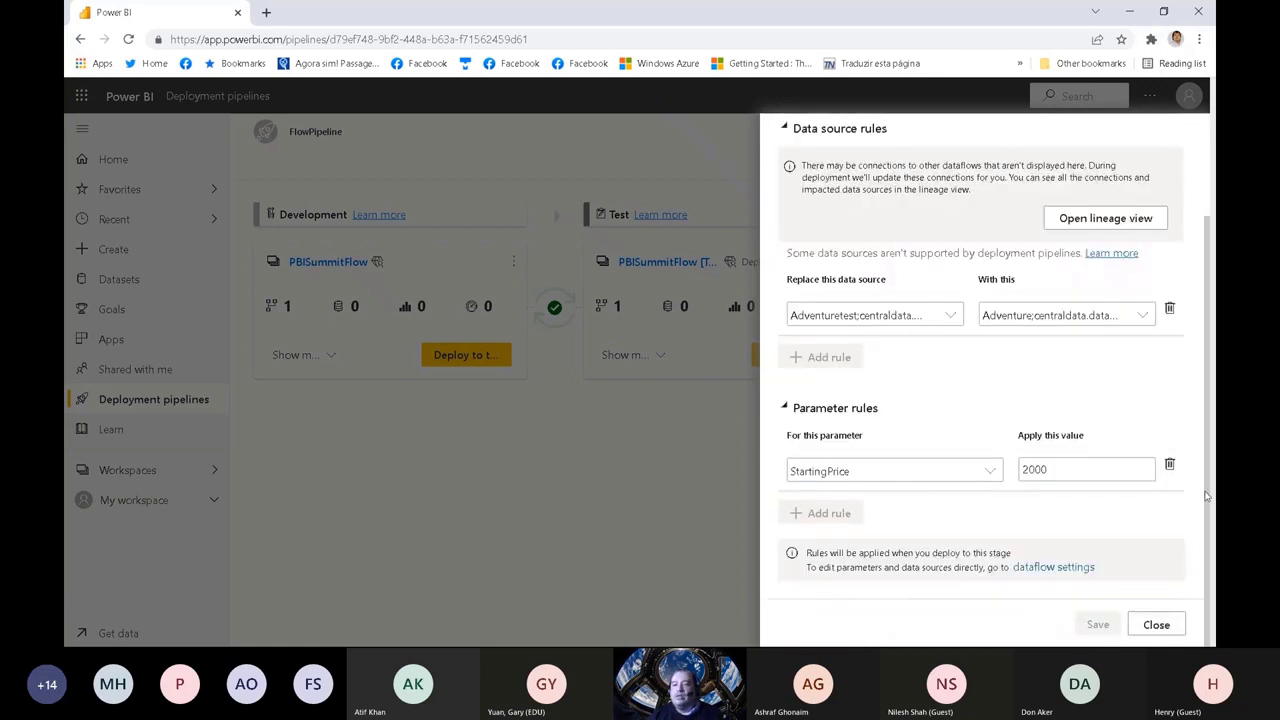
scroll(1205, 400, "up", 3)
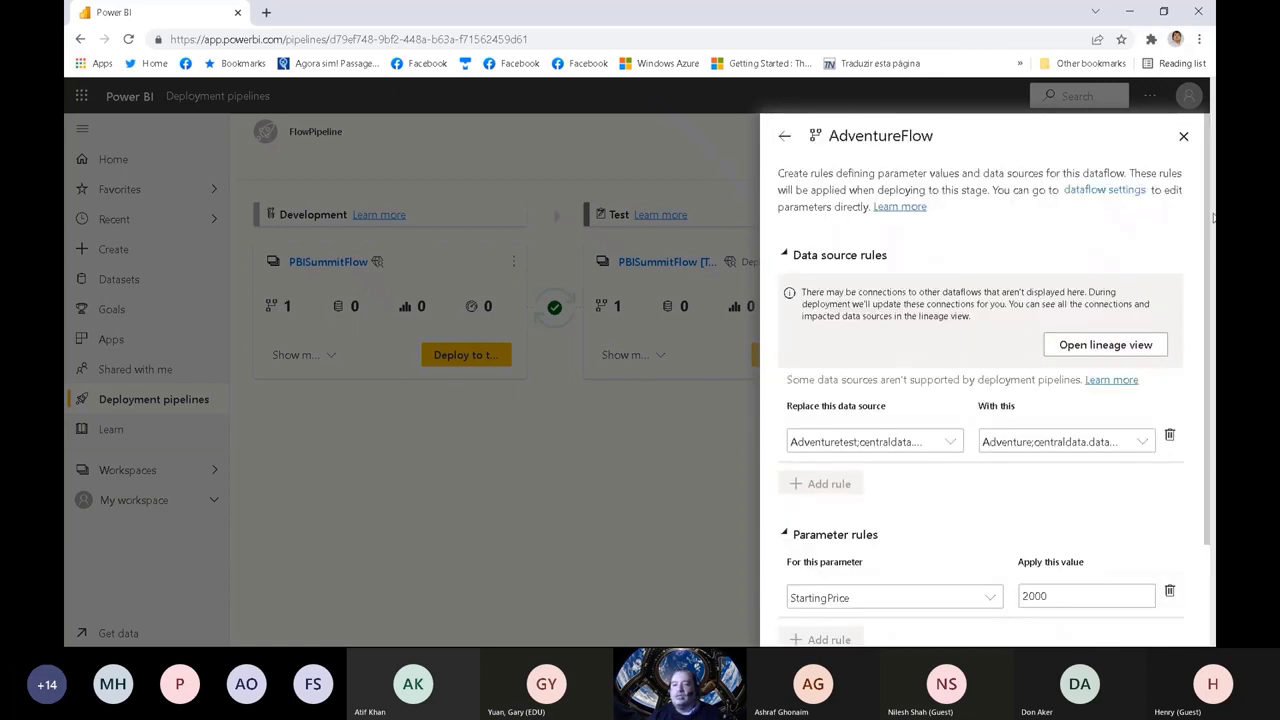
left_click(1184, 138)
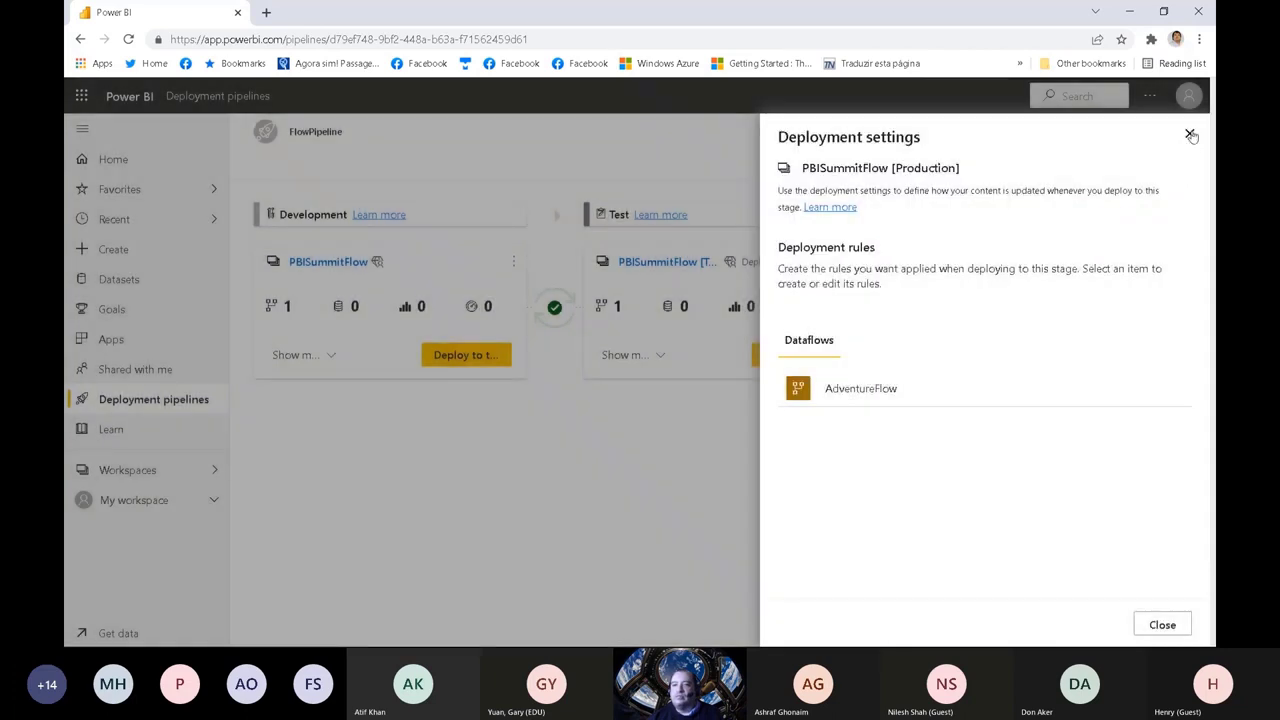
left_click(1190, 135)
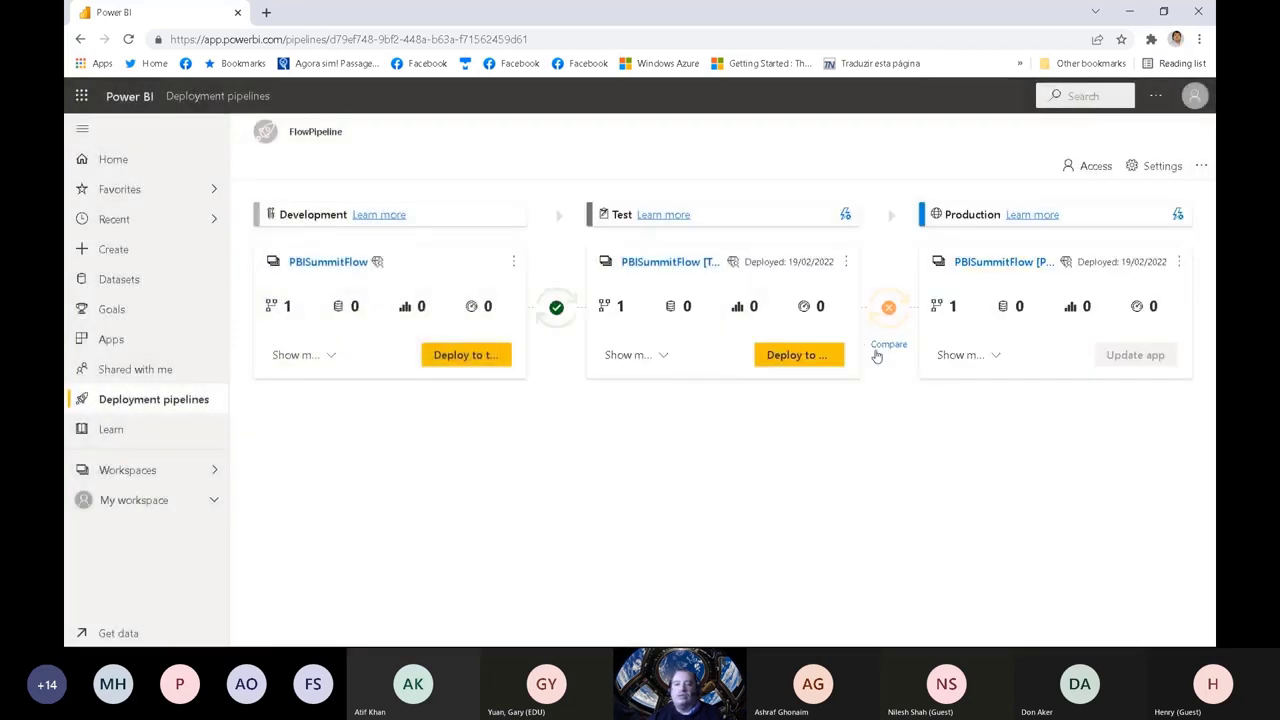
Step: Deploy FlowPipeline's Test content to Production again, replacing AdventureFlow, and dismiss the deployment notification
left_click(792, 358)
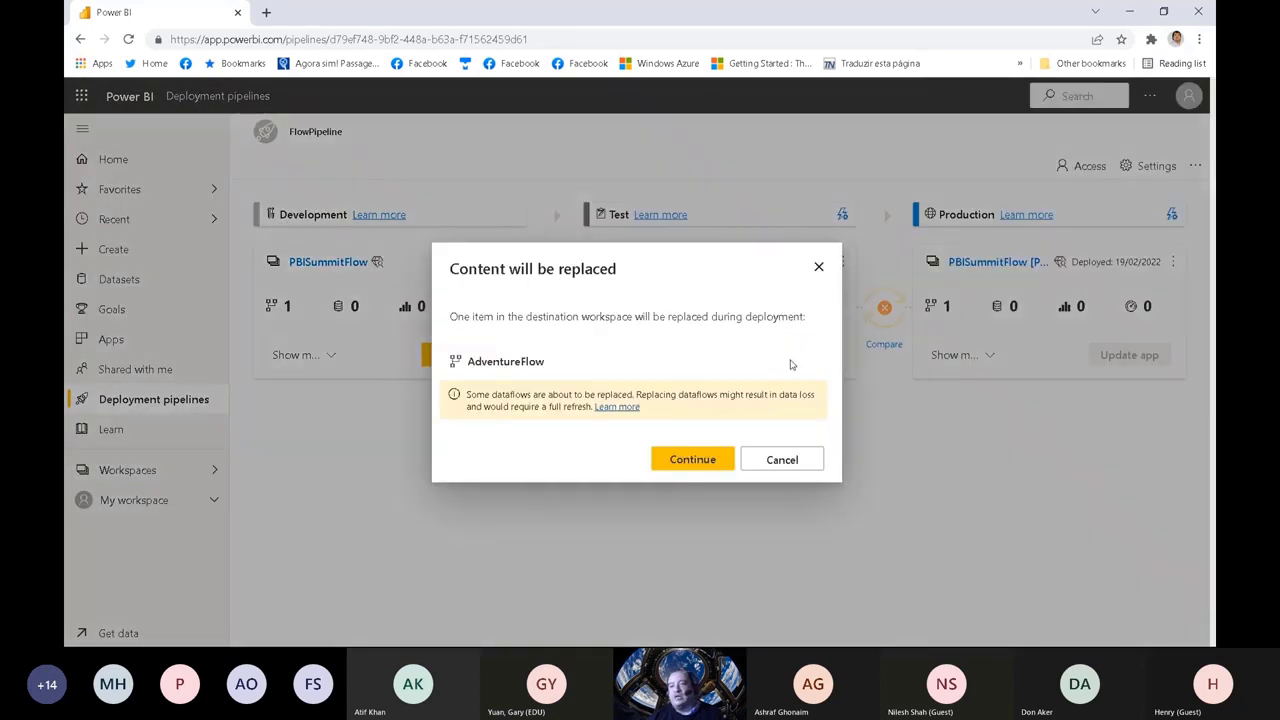
left_click(711, 461)
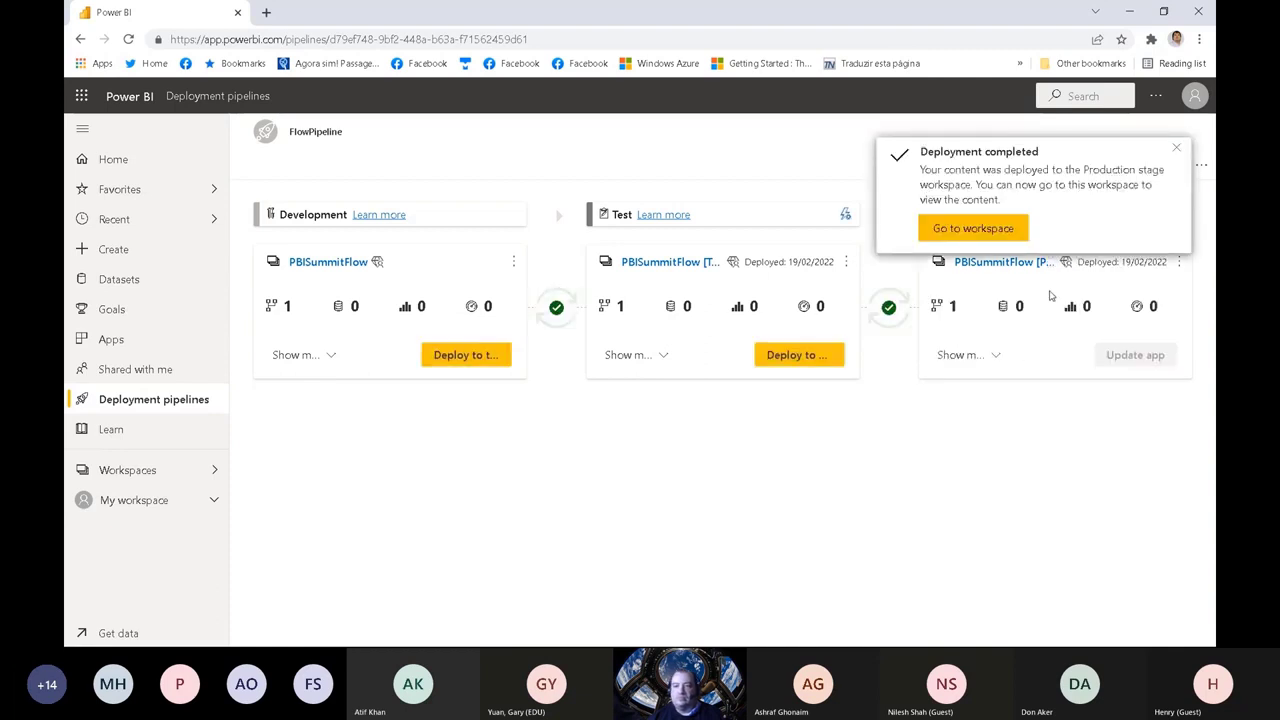
left_click(1180, 151)
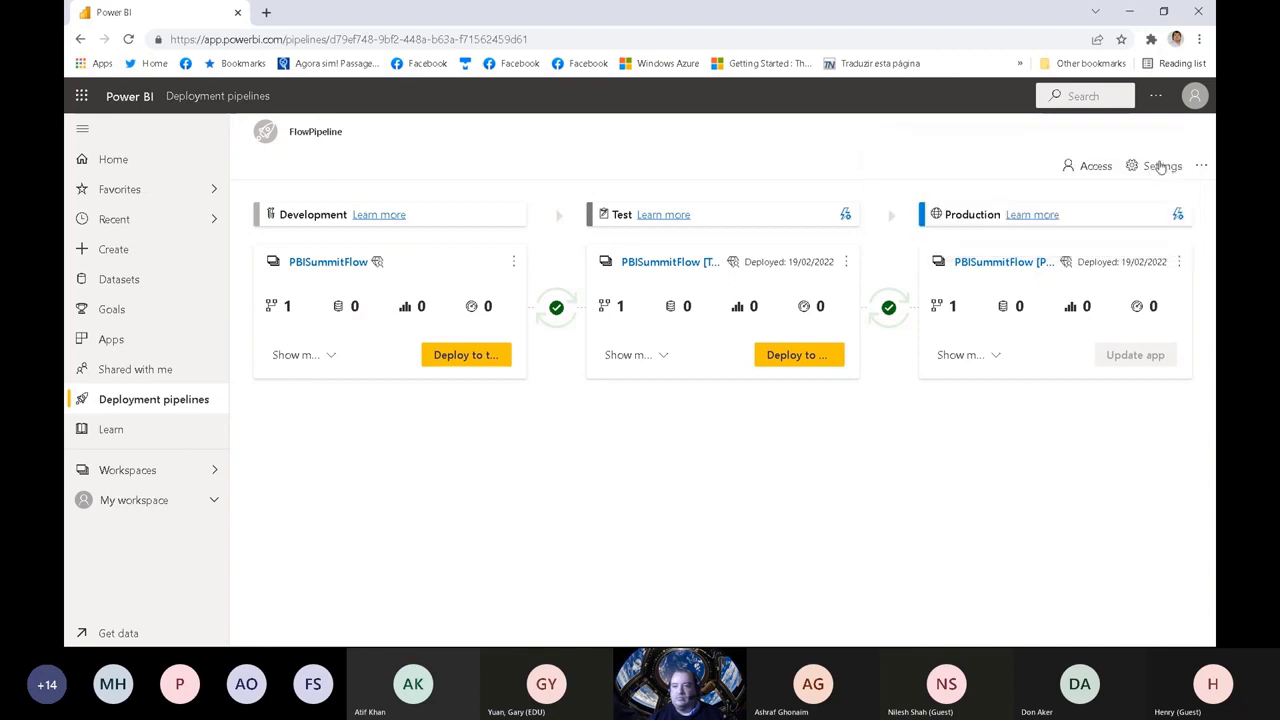
Step: Expand FlowPipeline's Production stage content and refresh the AdventureFlow dataflow immediately
left_click(988, 354)
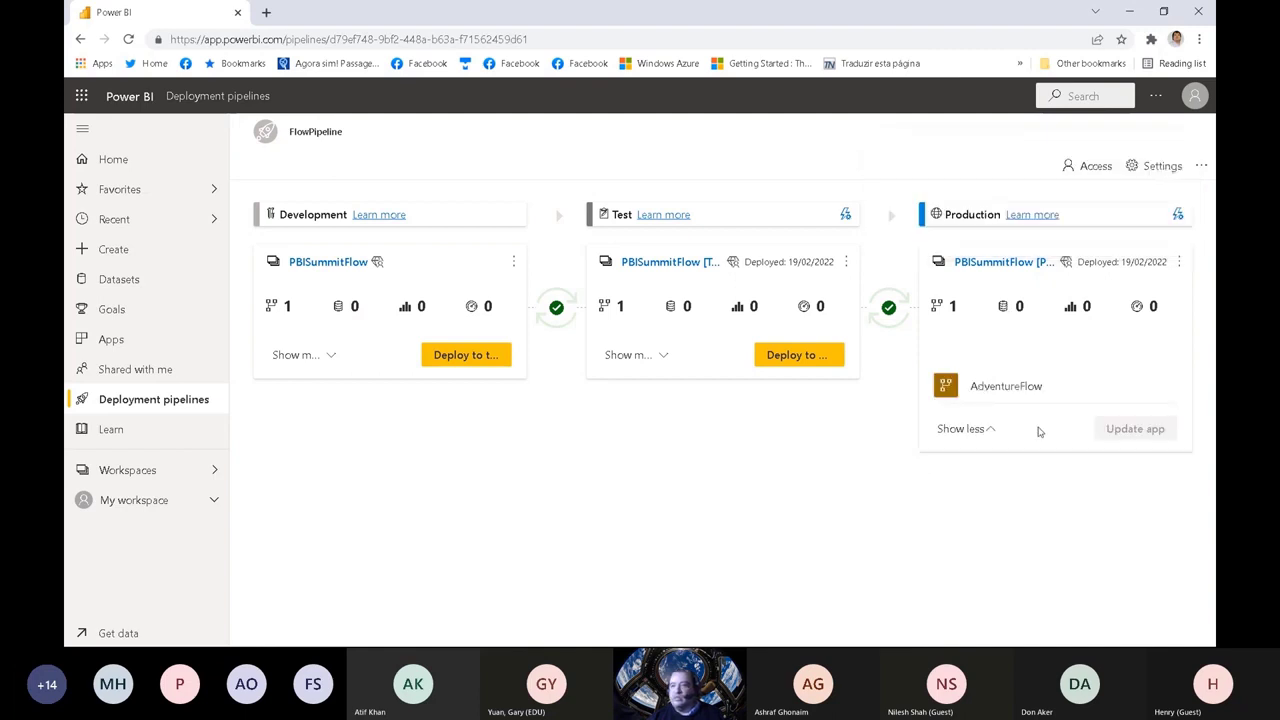
left_click(1163, 386)
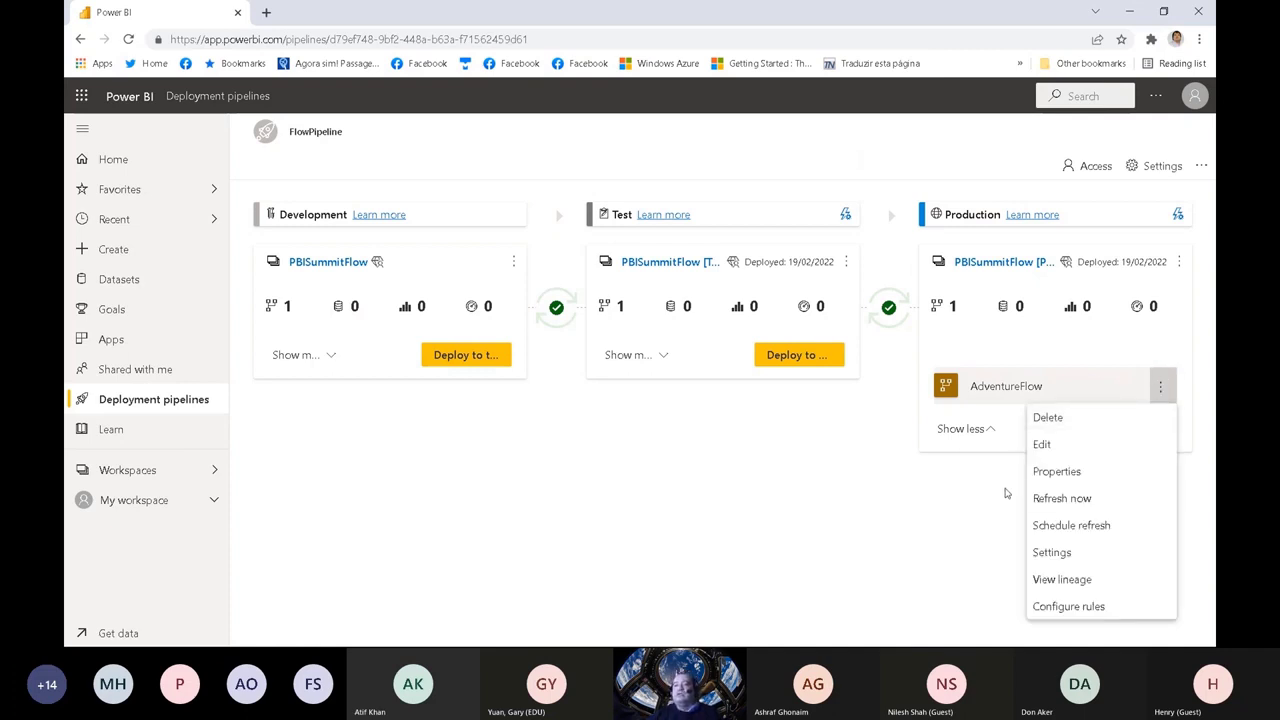
left_click(1072, 499)
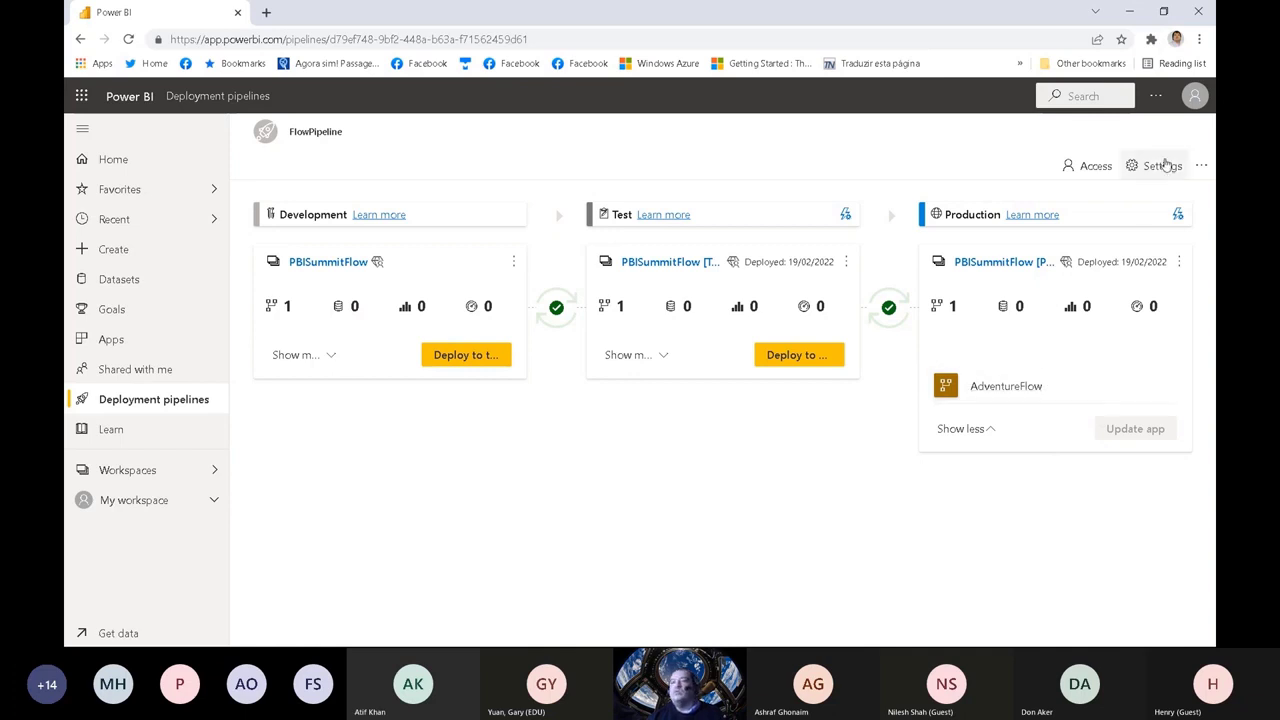
Step: Open FlowDSPipeline, deploy its Test content to Production, and dismiss the deployment notification
left_click(122, 399)
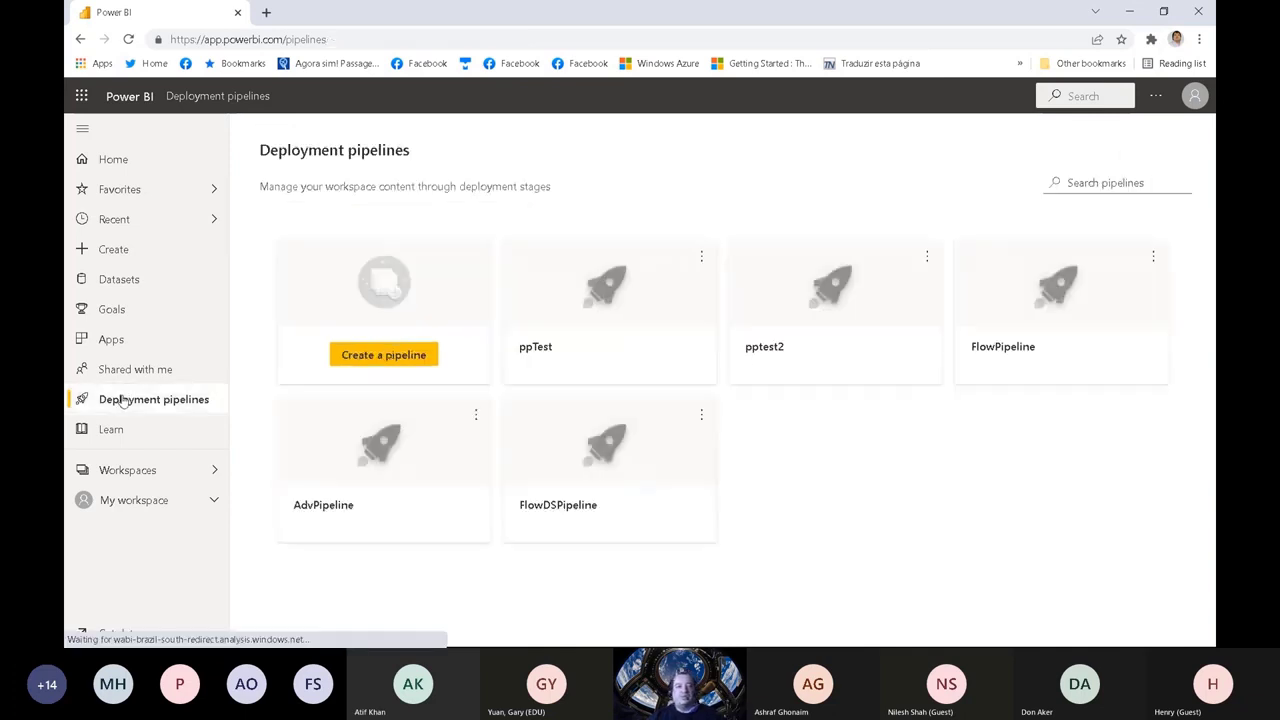
left_click(564, 476)
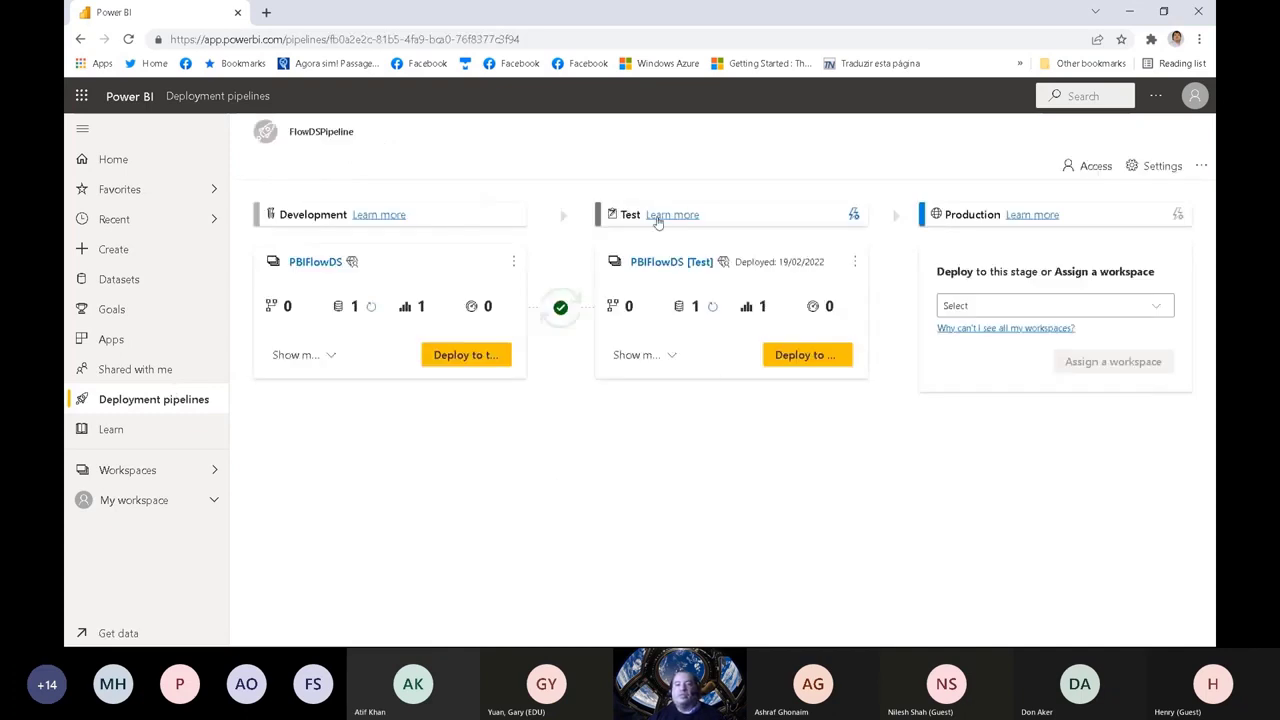
left_click(780, 356)
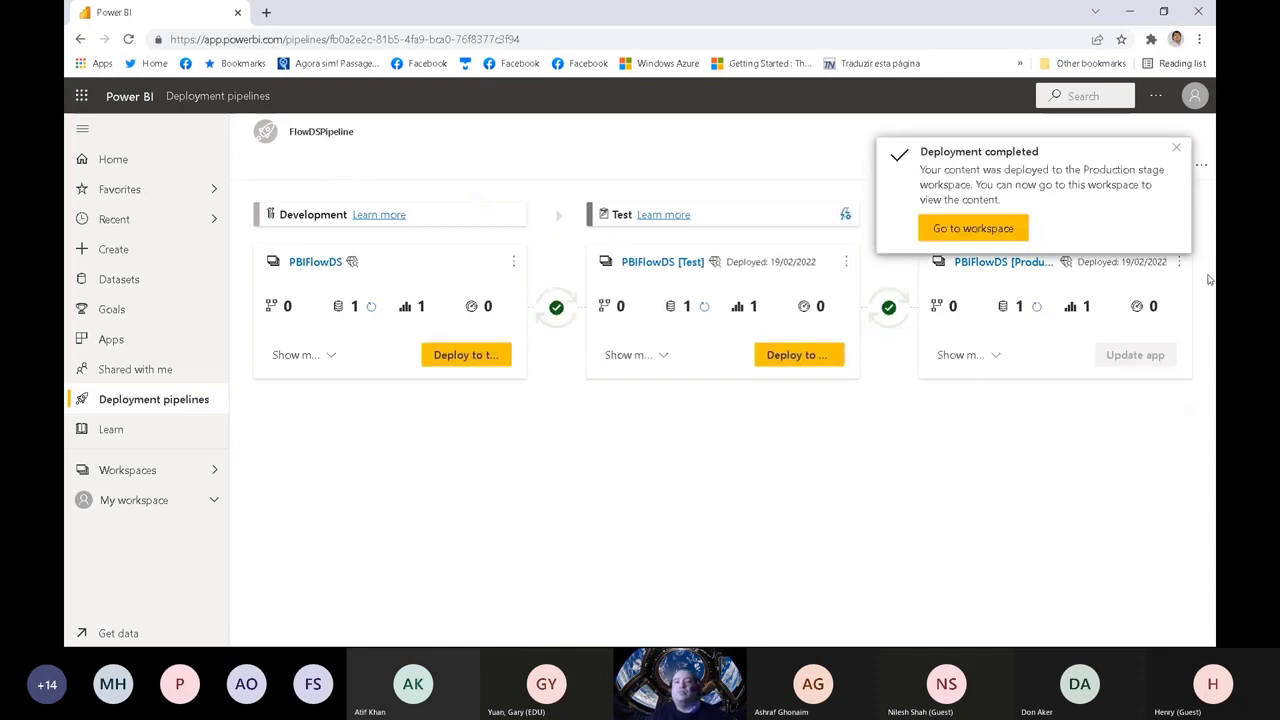
left_click(1178, 149)
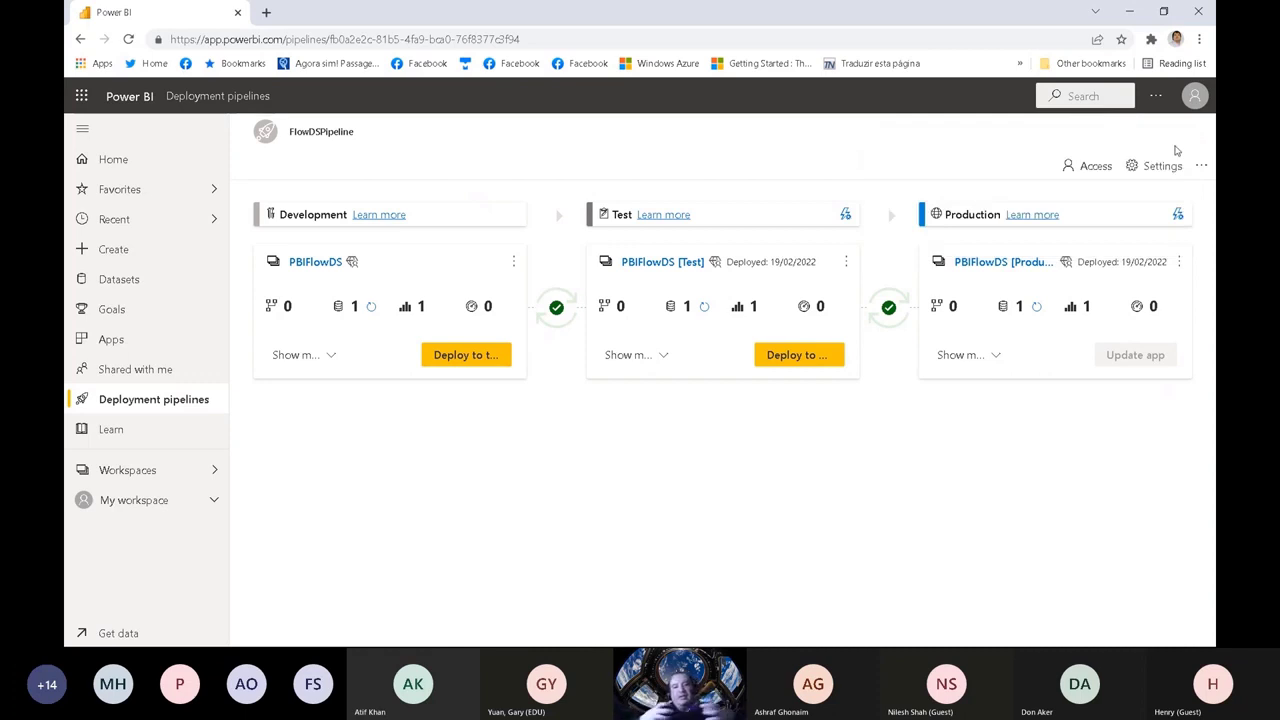
Step: Expand FlowDSPipeline's Production stage content and refresh the Demo2 dataset immediately
left_click(997, 356)
mouse_move(1018, 396)
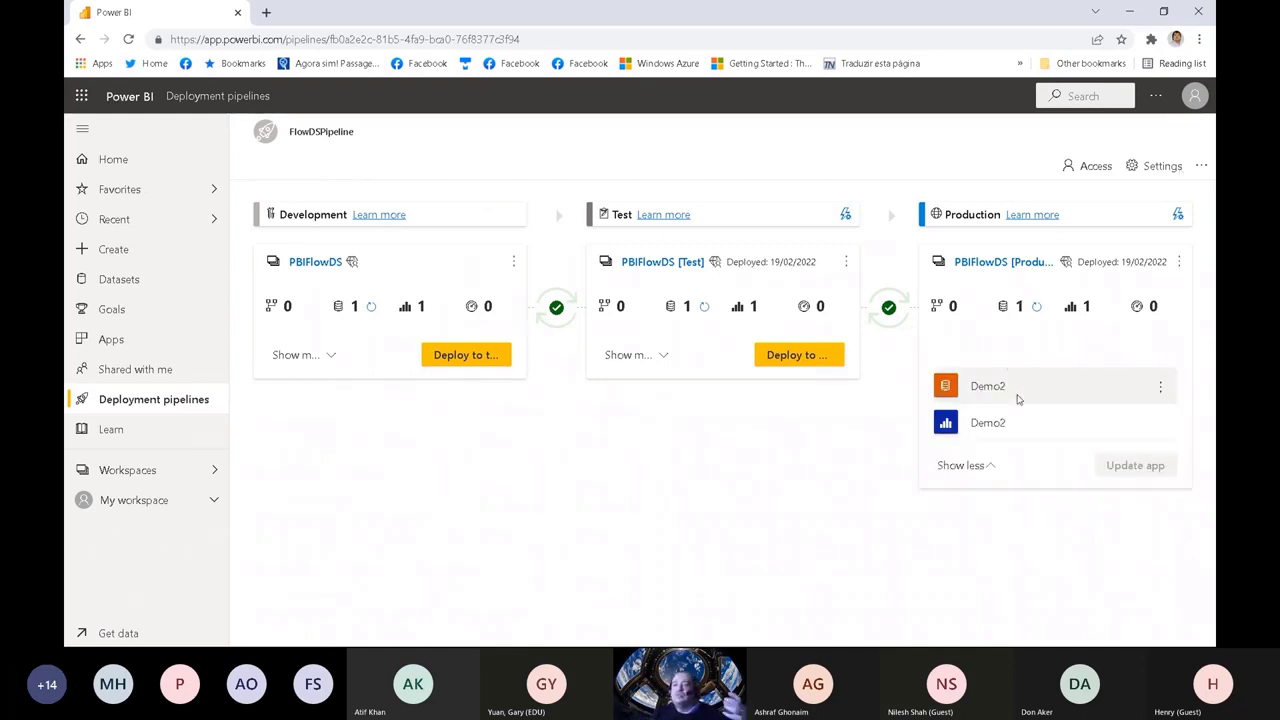
left_click(1162, 388)
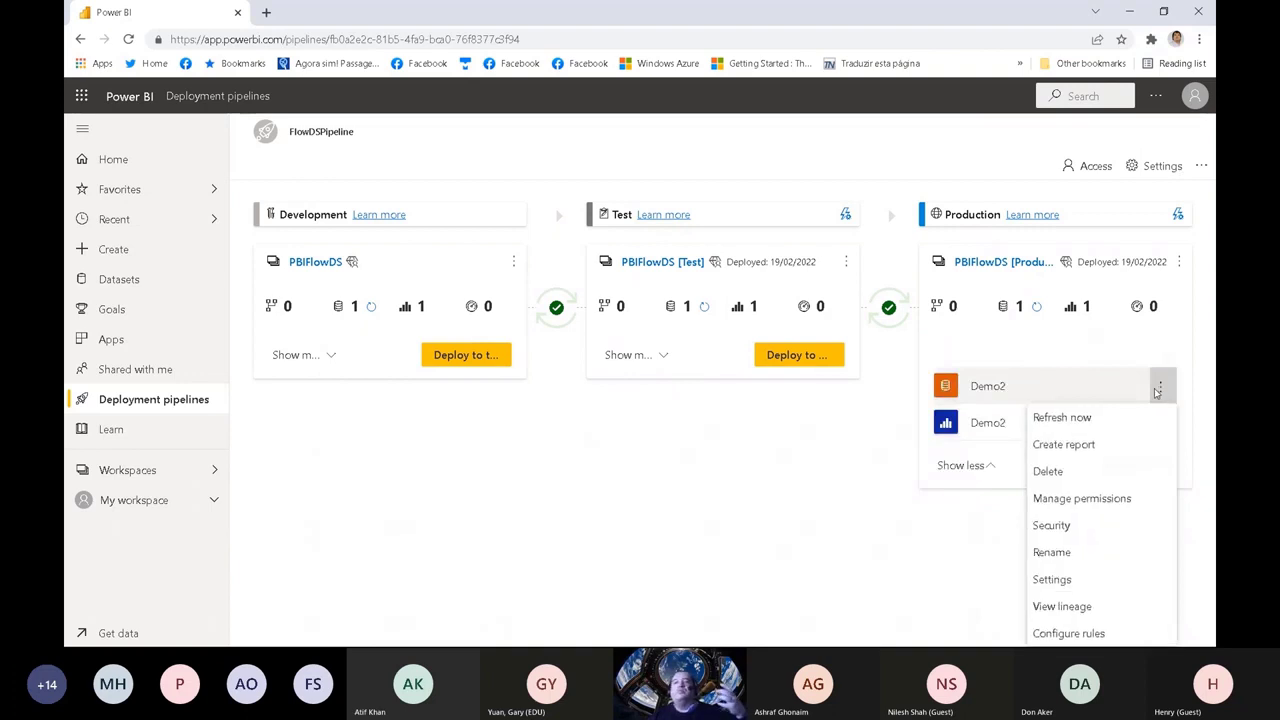
left_click(1090, 422)
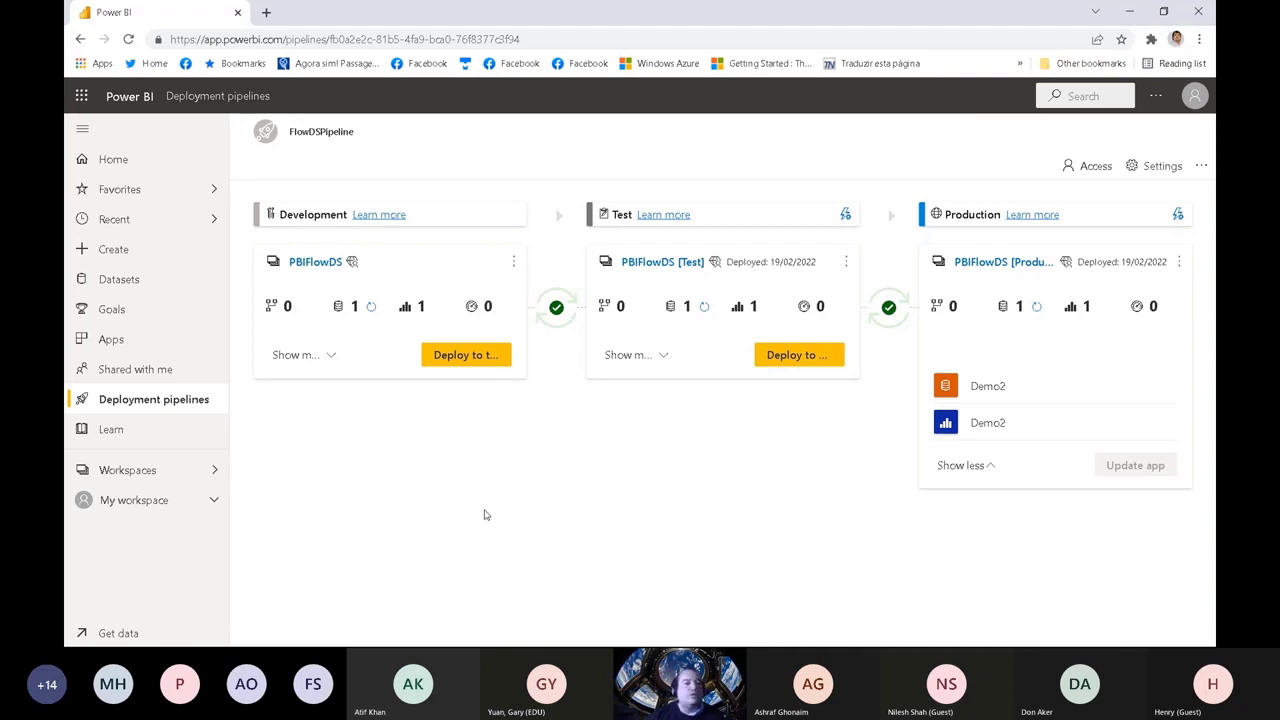
Step: Examine and compare the workspace options offered for FlowDSPipeline's Development, Test and Production stages
left_click(512, 263)
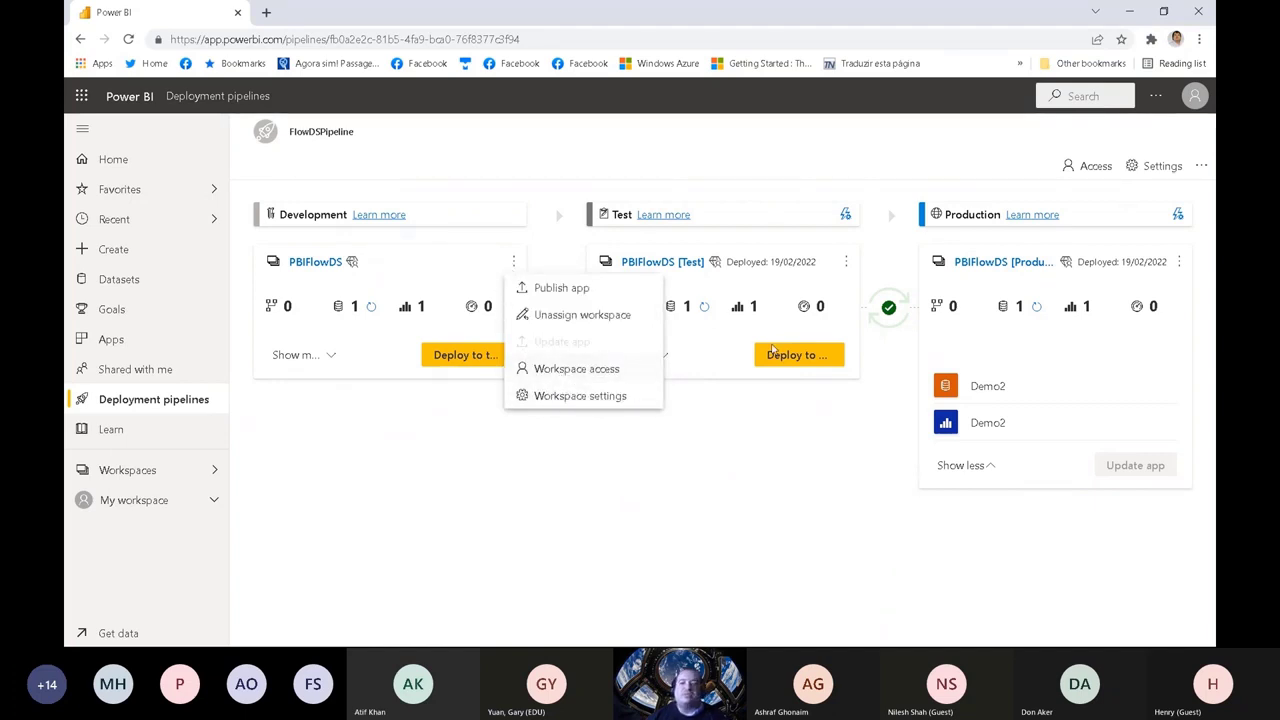
left_click(847, 262)
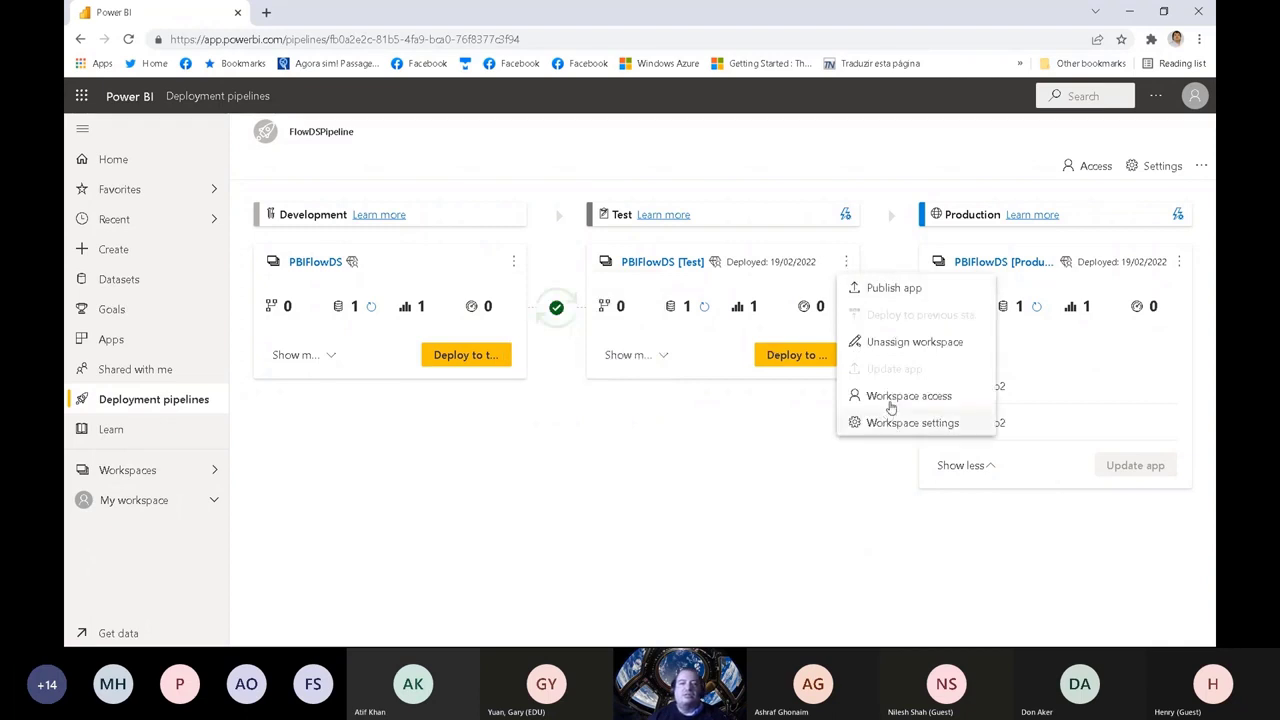
left_click(659, 462)
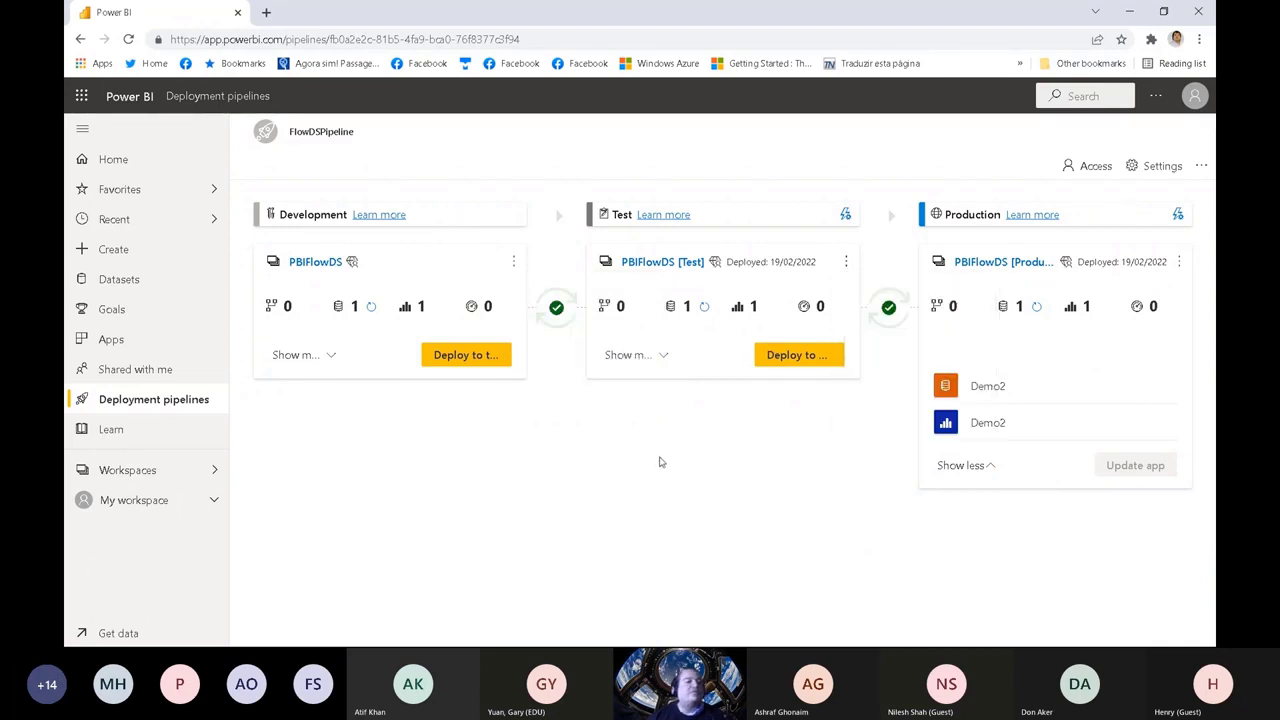
left_click(513, 262)
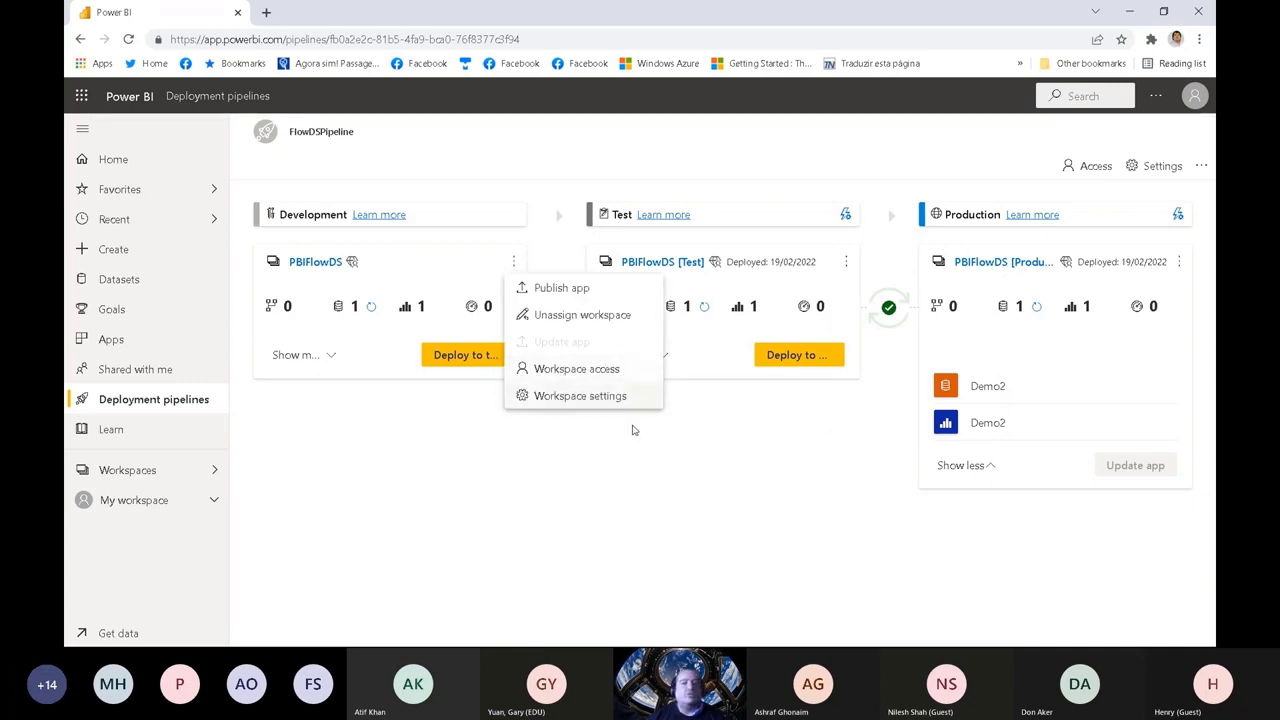
left_click(652, 449)
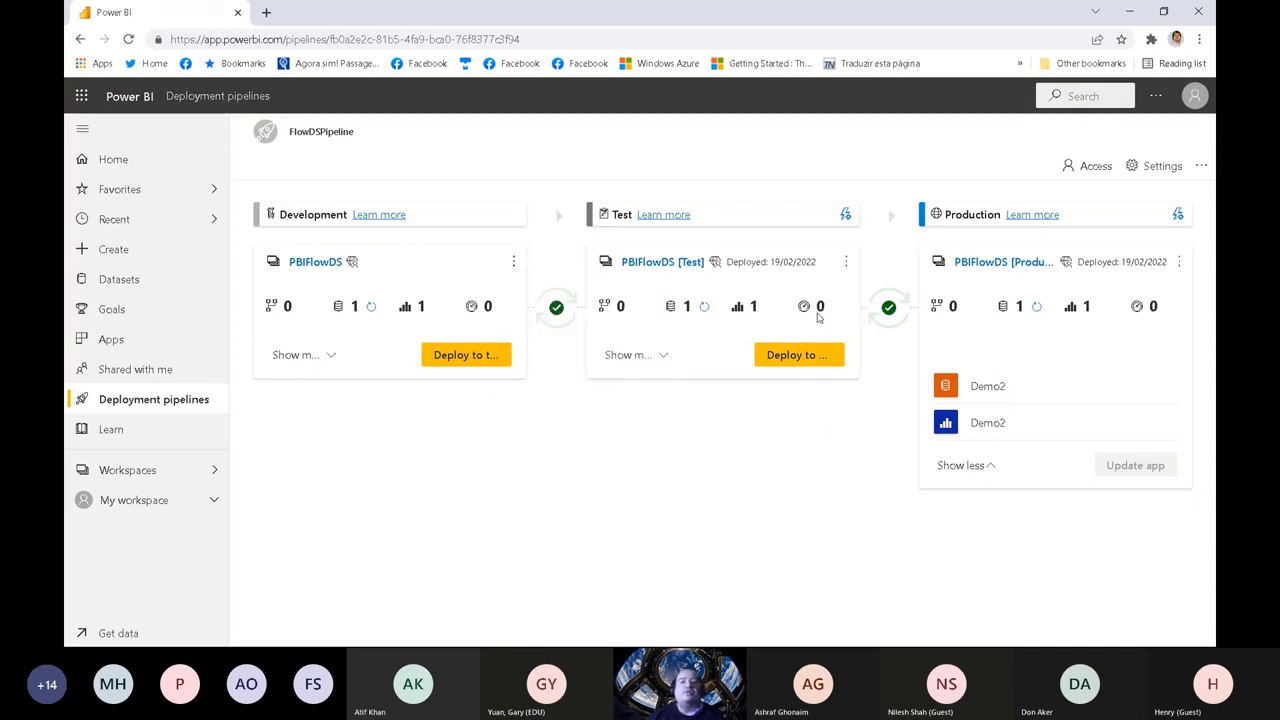
left_click(845, 262)
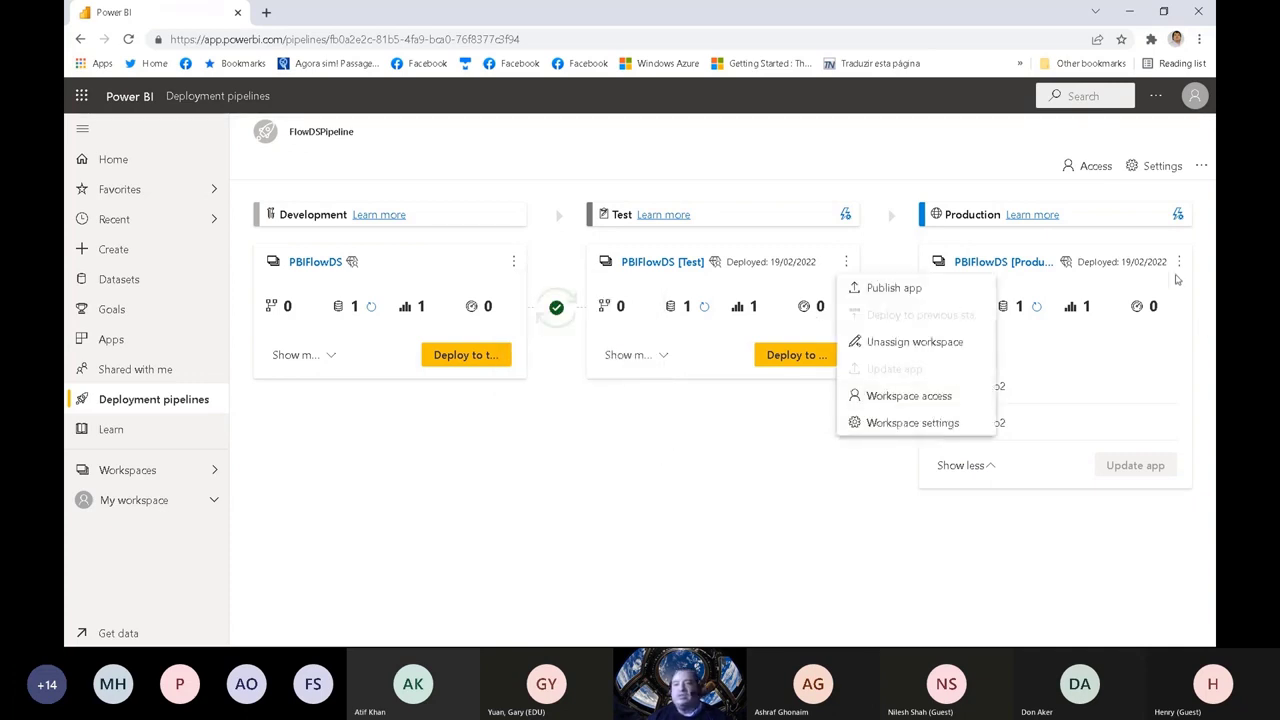
left_click(1180, 262)
left_click(1180, 262)
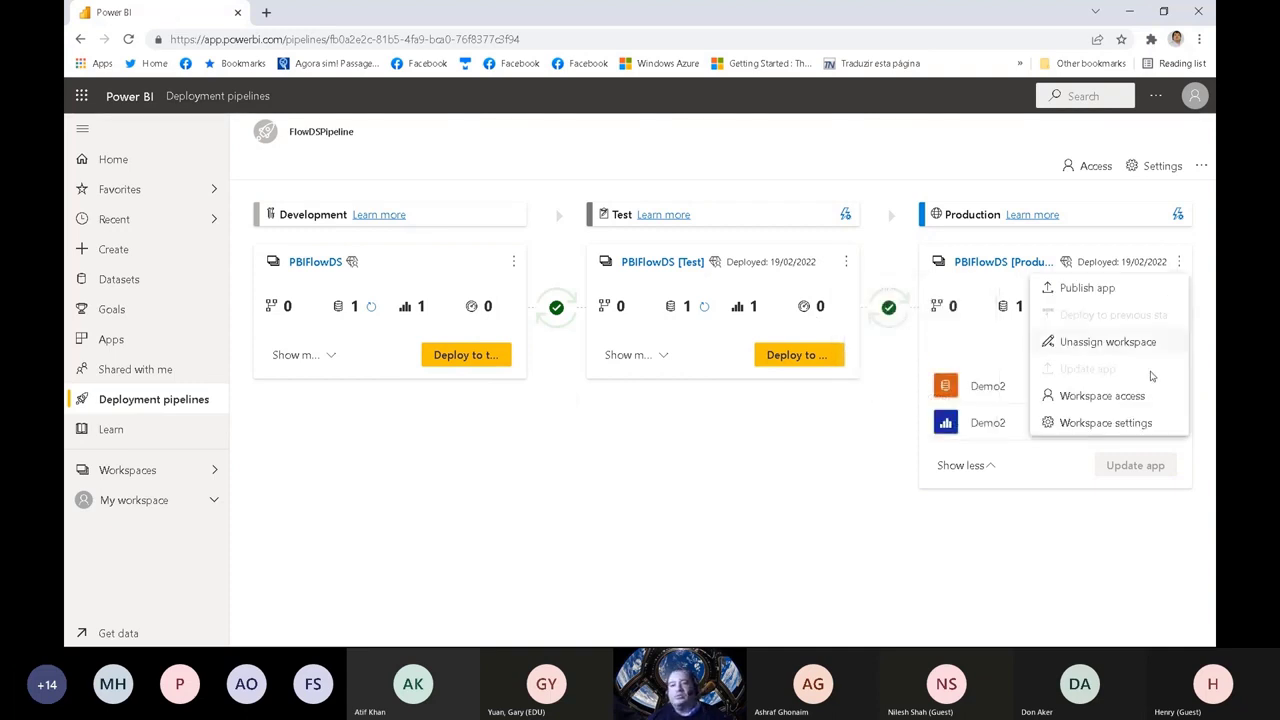
left_click(651, 511)
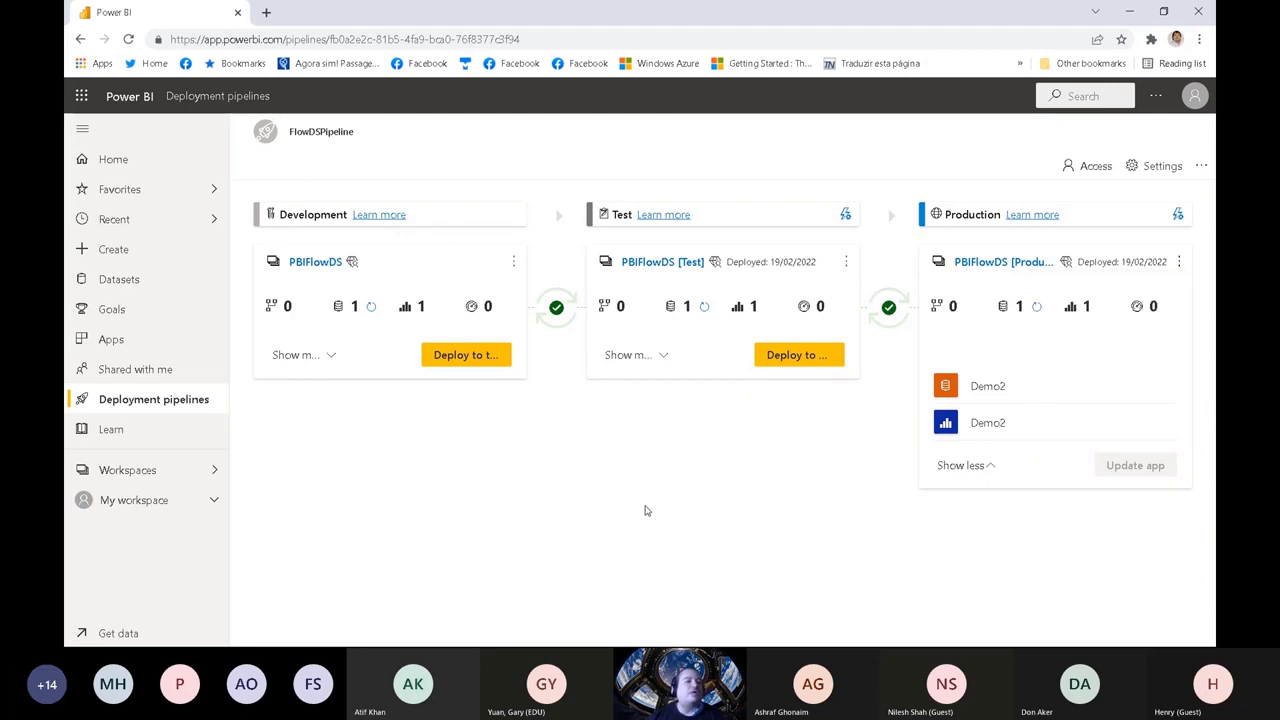
left_click(513, 262)
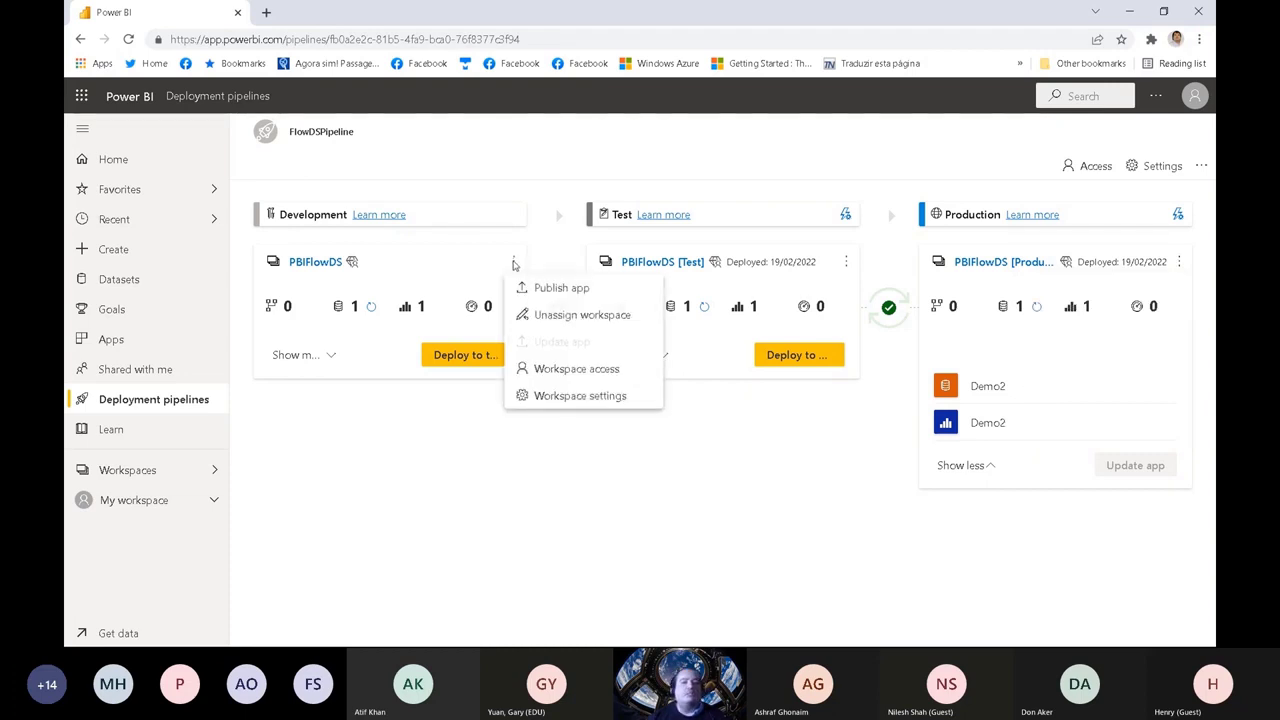
left_click(465, 472)
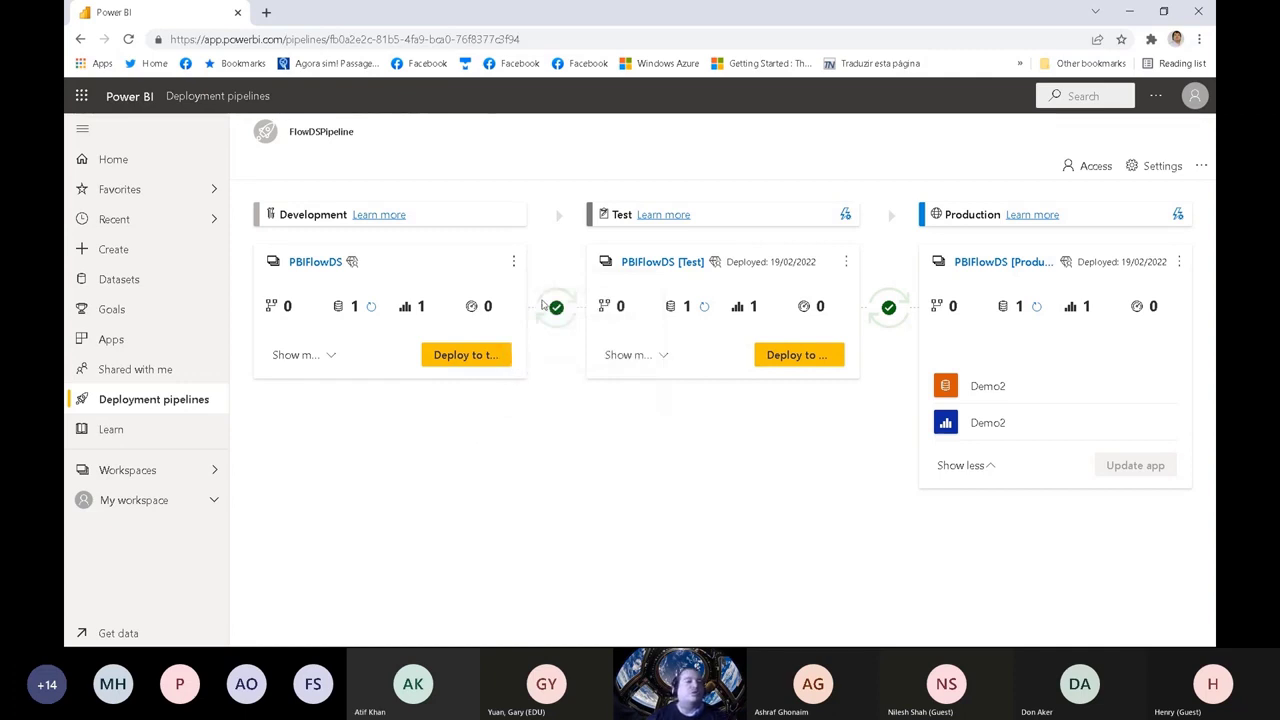
left_click(511, 263)
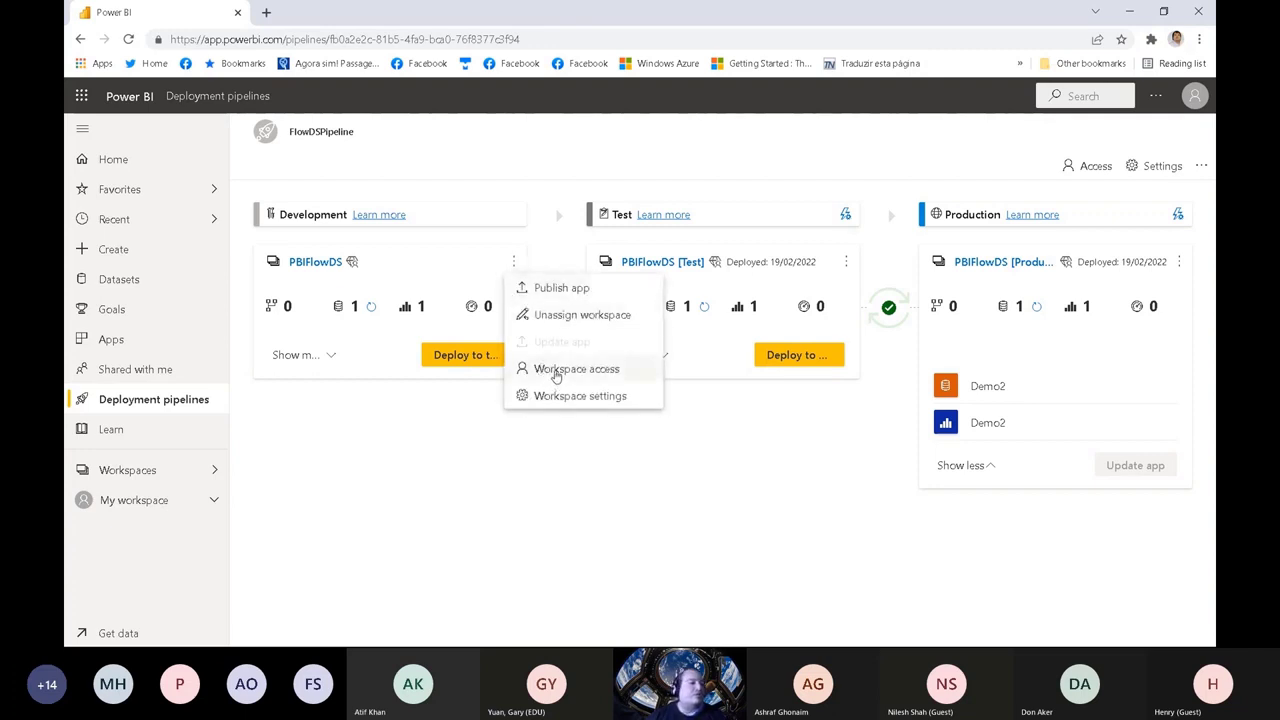
left_click(846, 261)
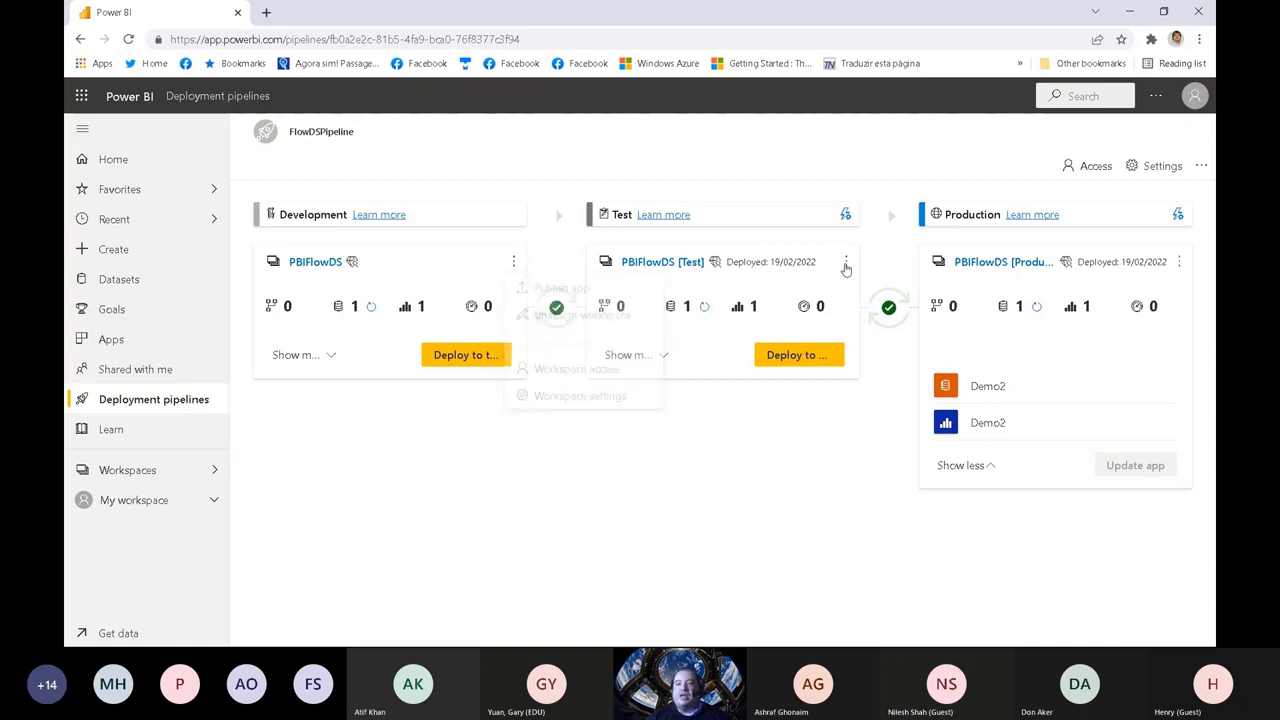
left_click(1180, 267)
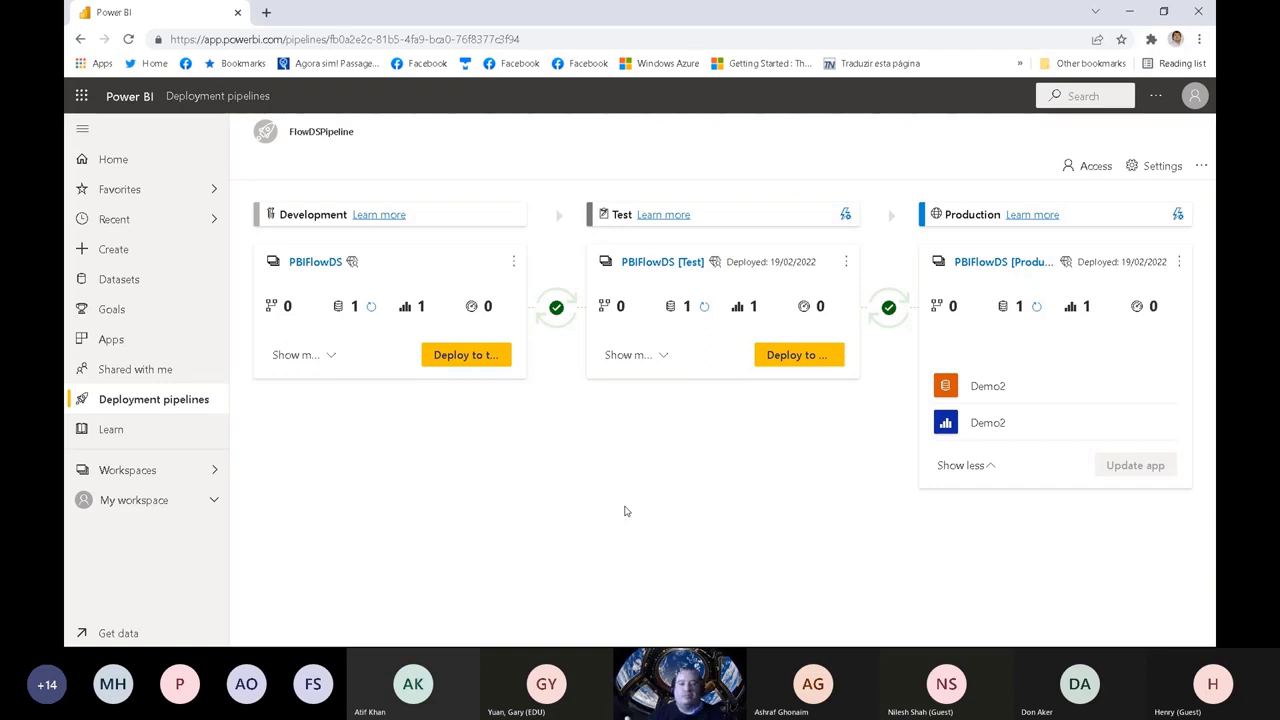
Step: Switch to the Pipelines.pptx presentation in PowerPoint and show slide 18, Automation
key("super")
left_click(612, 638)
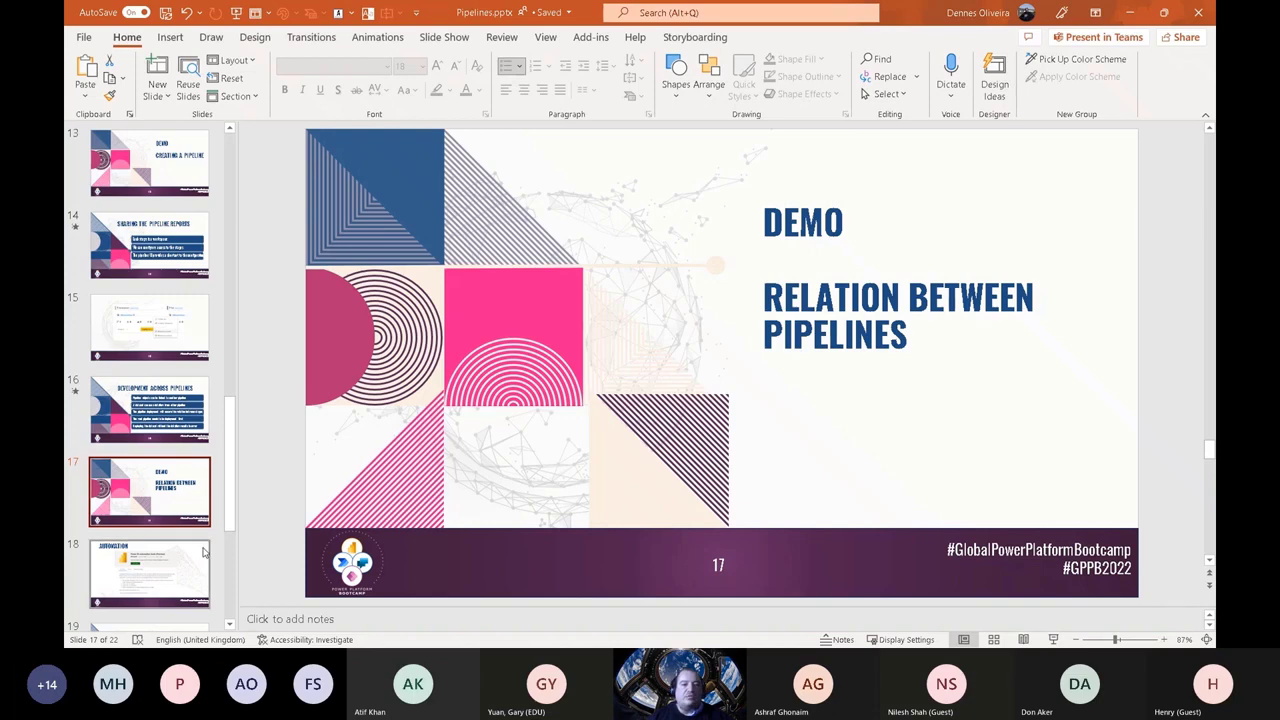
left_click(180, 563)
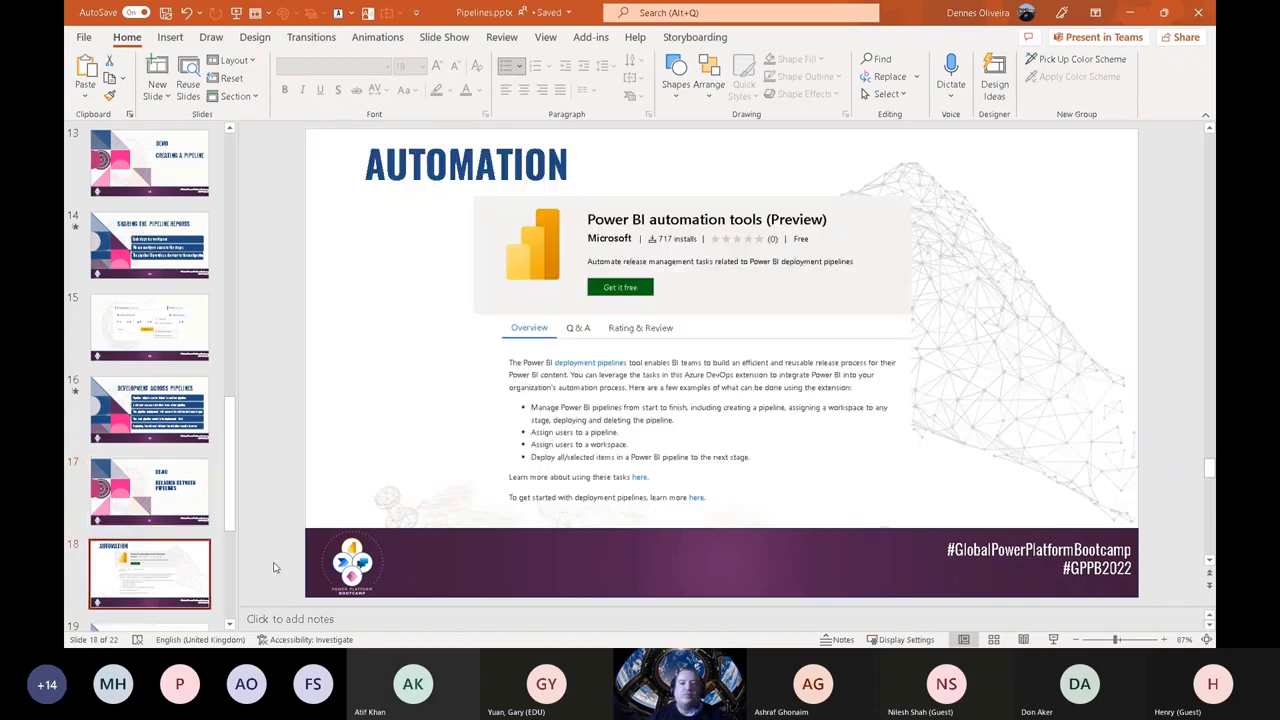